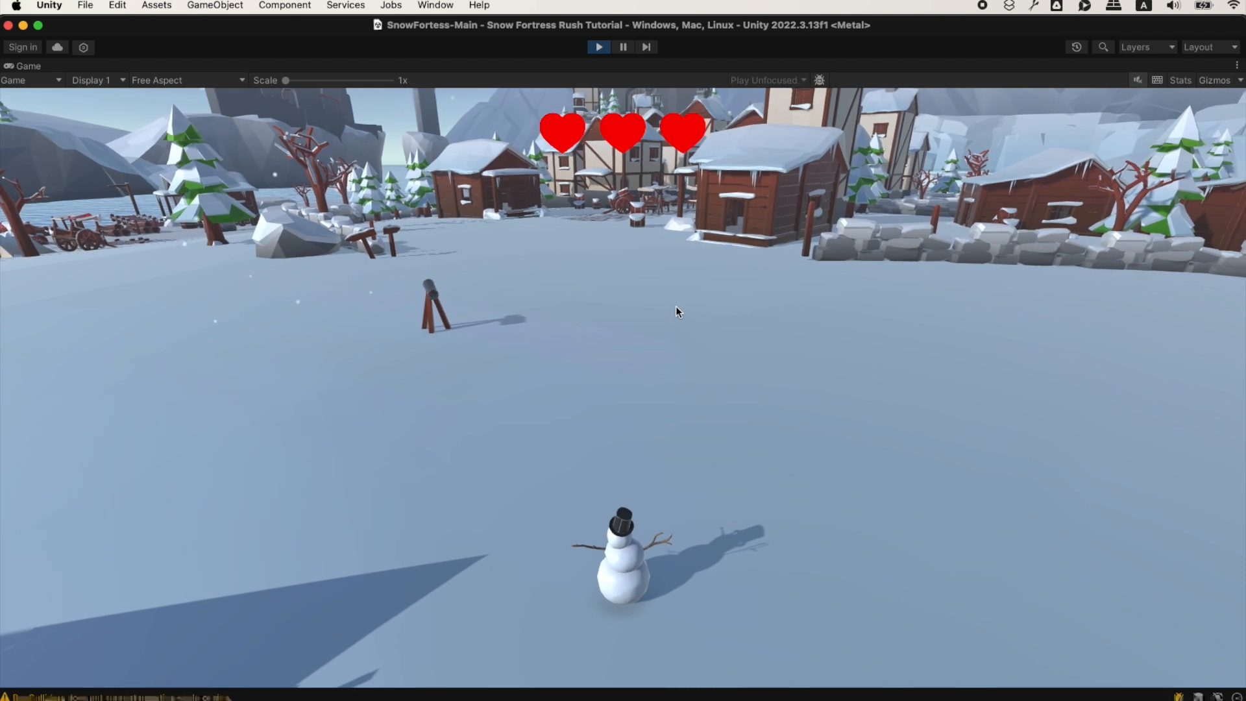
Playtest the snowman's movement across the snowy field, steering it forward, backward and sideways near the turret
key(w)
key(a)
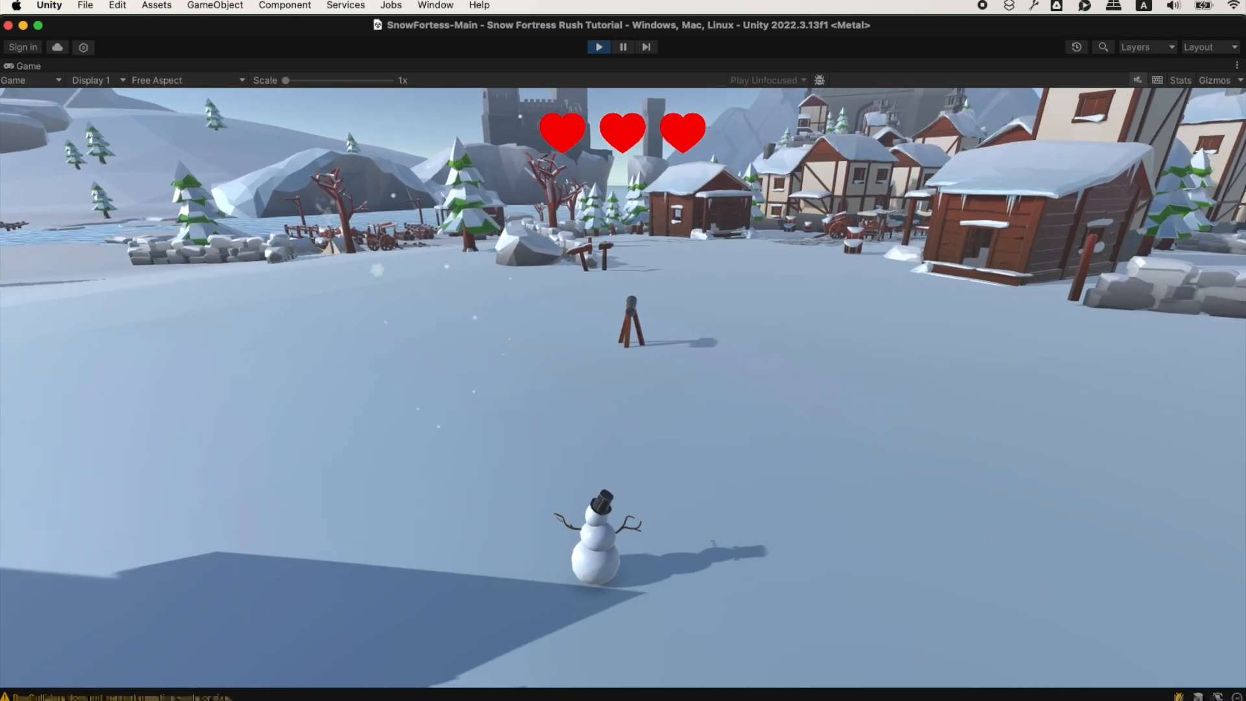
key(d)
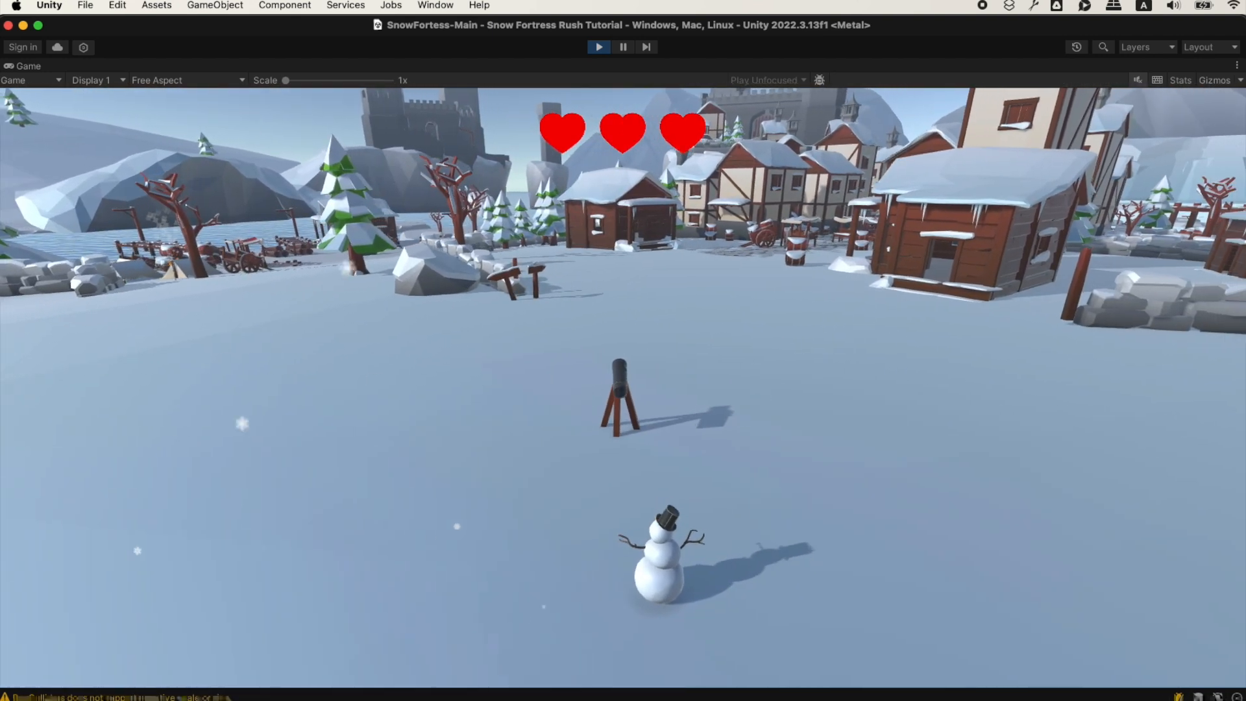
key(s)
key(a)
key(d)
key(a)
key(d)
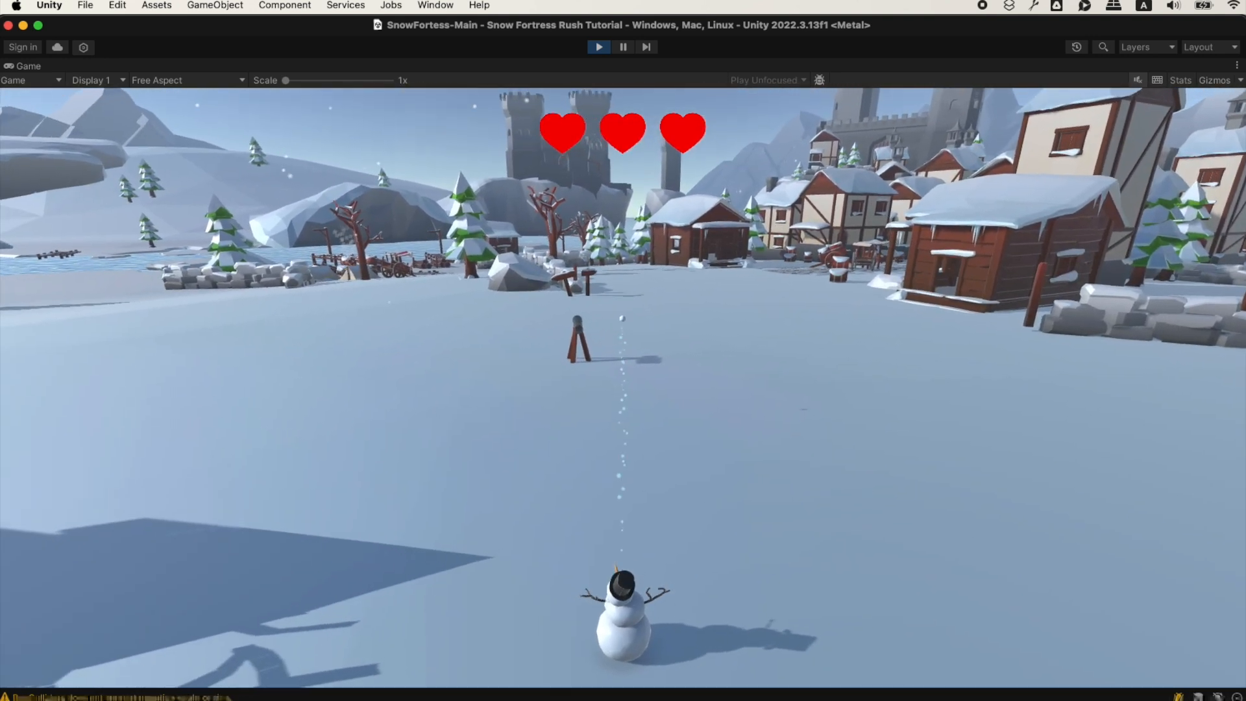
key(w)
key(a)
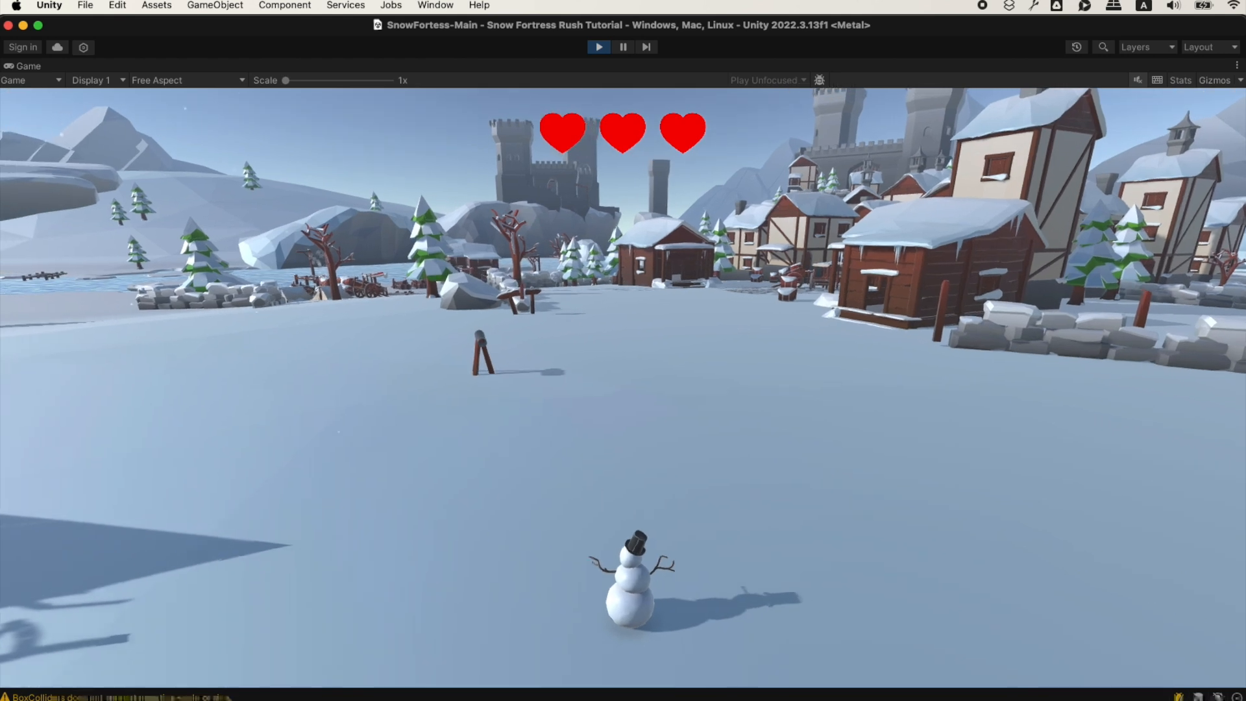
key(d)
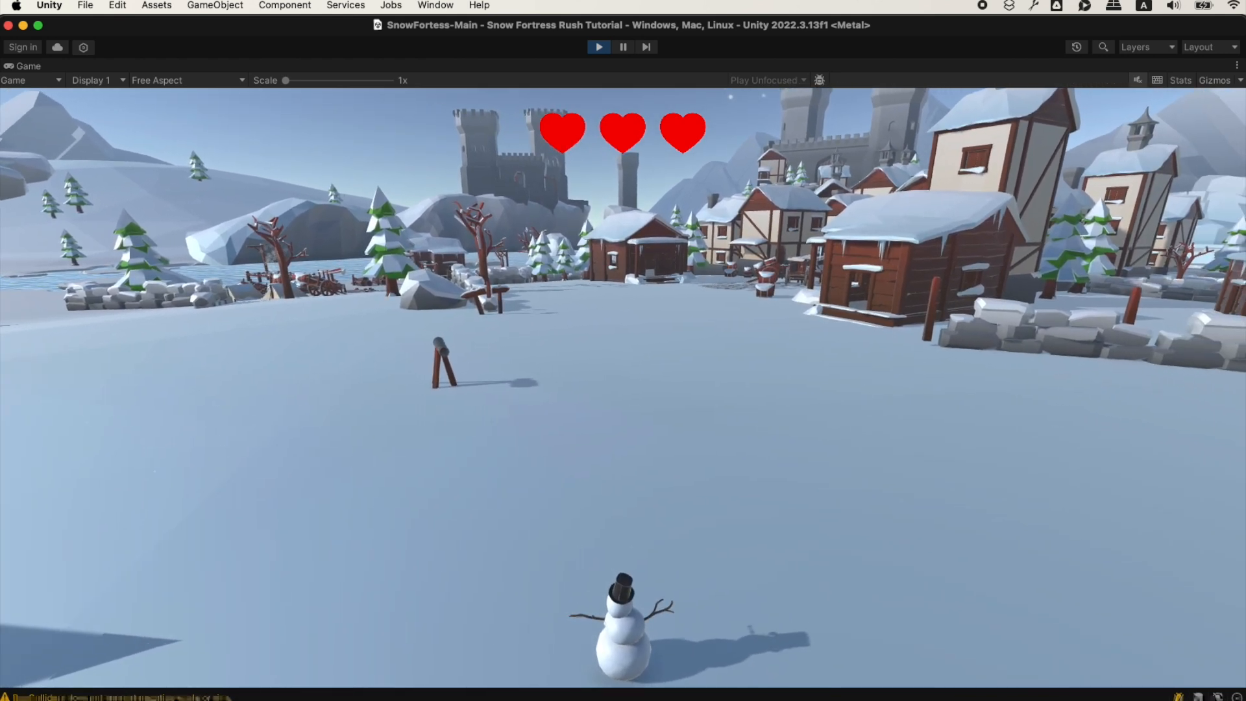
Test throwing snowballs while steering the snowman between the turret and the wooden hut
key(d)
key(space)
key(space)
key(w)
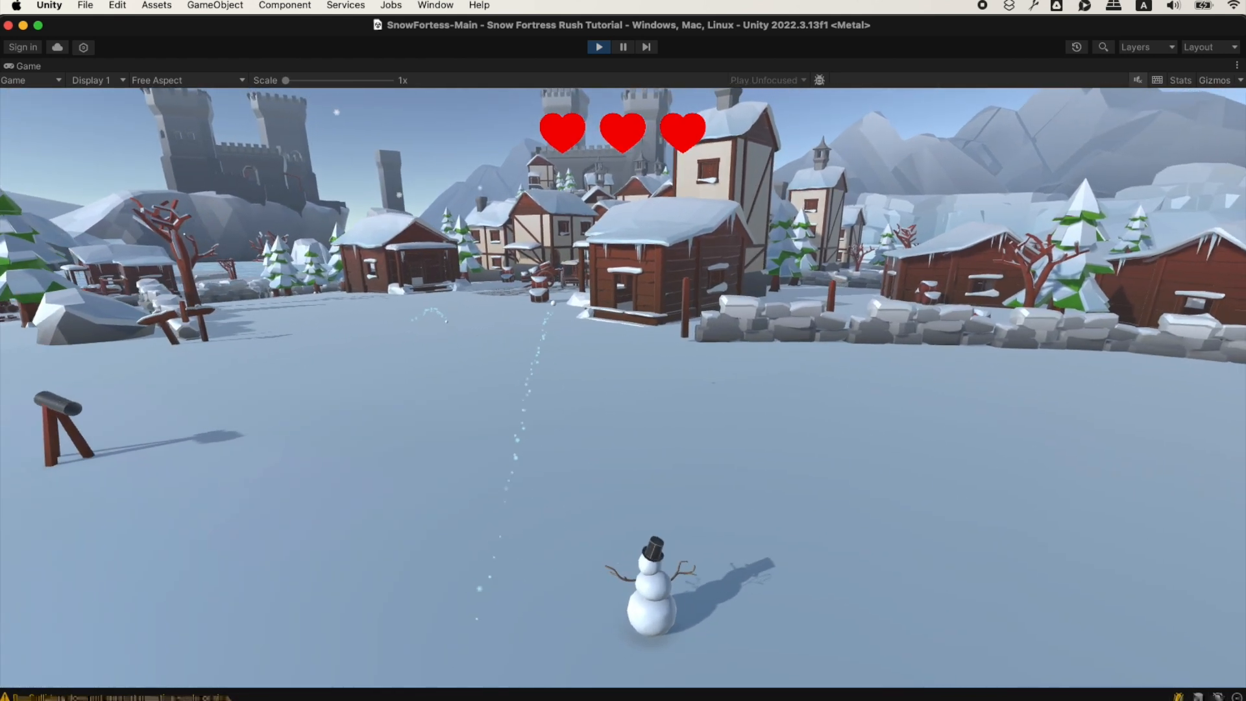
key(space)
key(a)
key(s)
key(a)
key(space)
key(w)
key(a)
key(space)
key(d)
key(a)
key(a)
key(w)
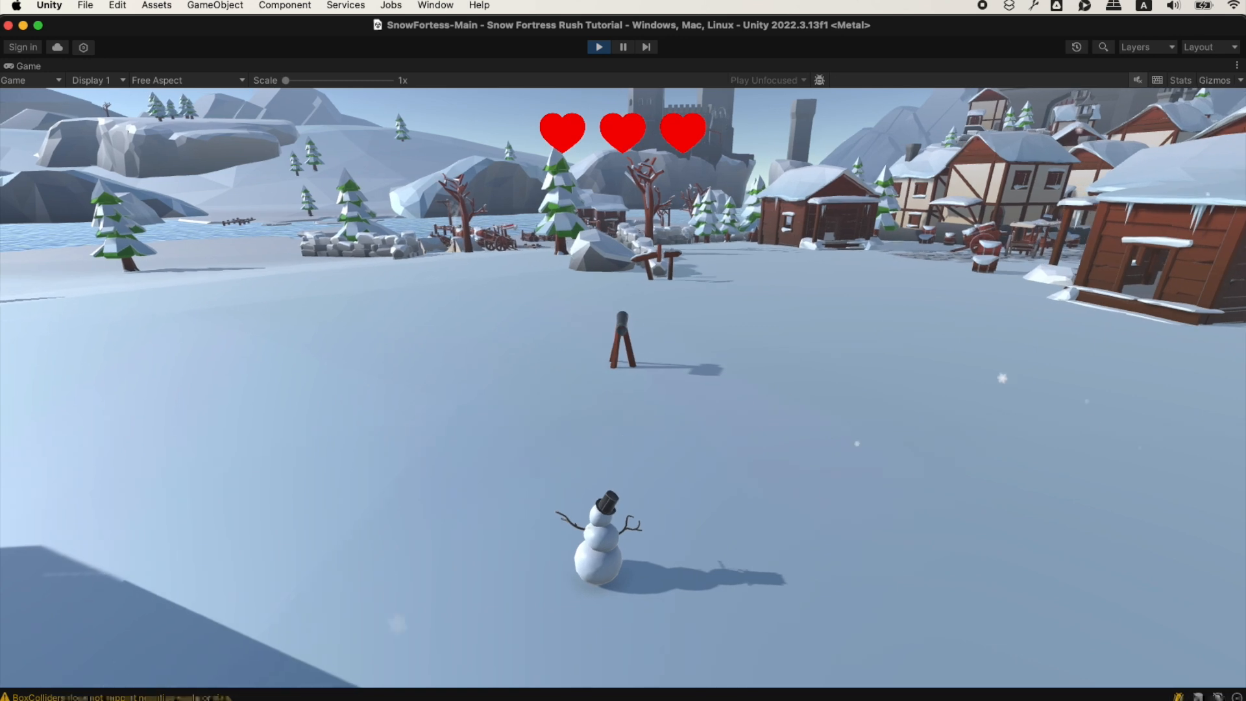
key(space)
key(s)
key(d)
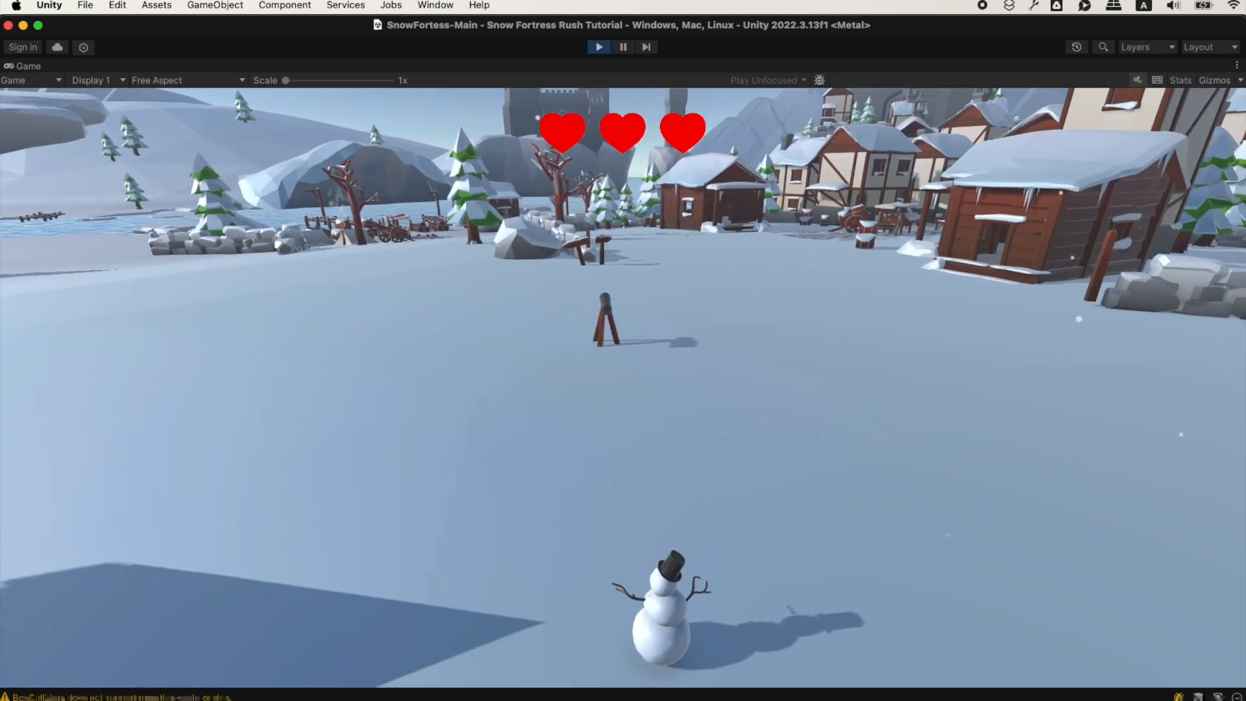
key(w)
key(space)
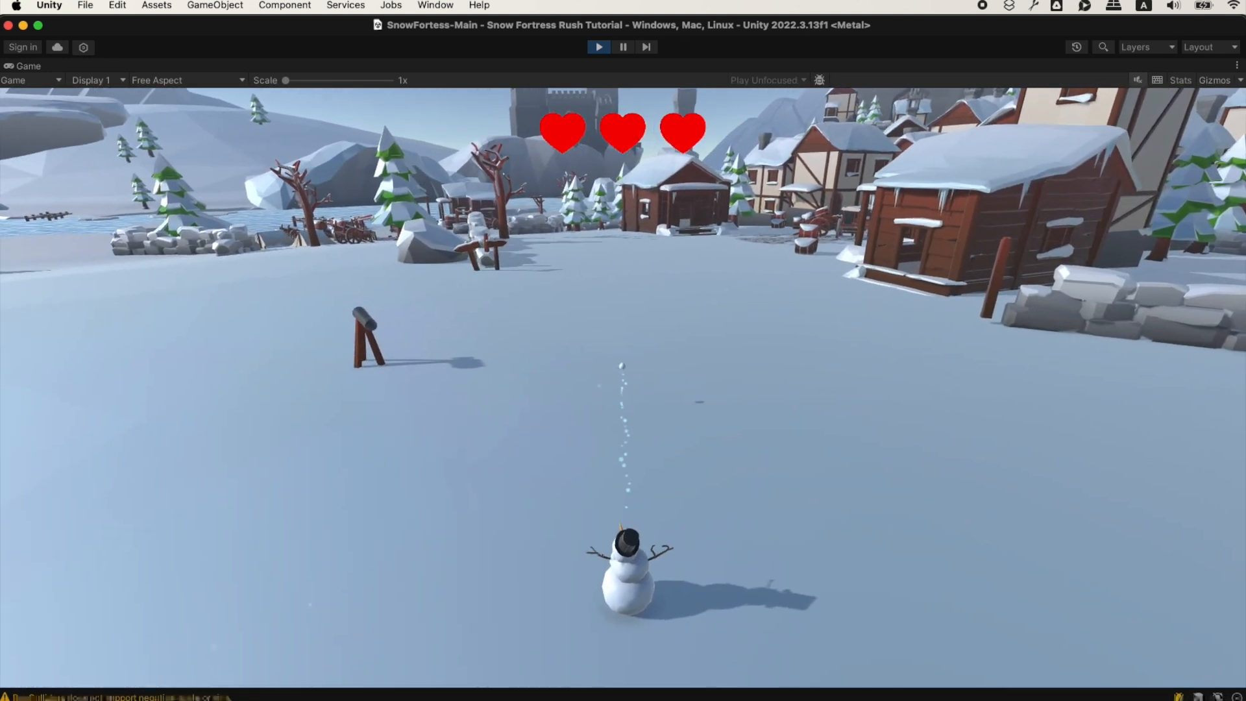
Steer the snowman towards the wooden hut and stone wall, then back around the turret, to observe its snowball fire
key(a)
key(s)
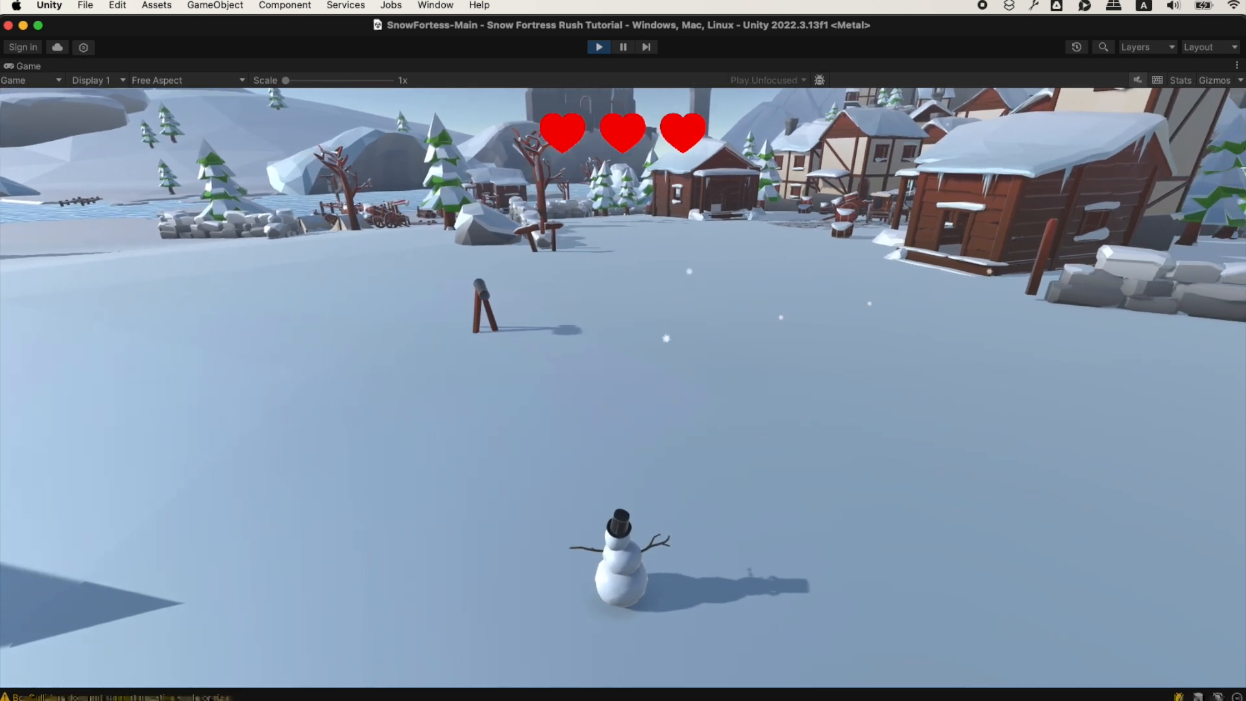
key(w)
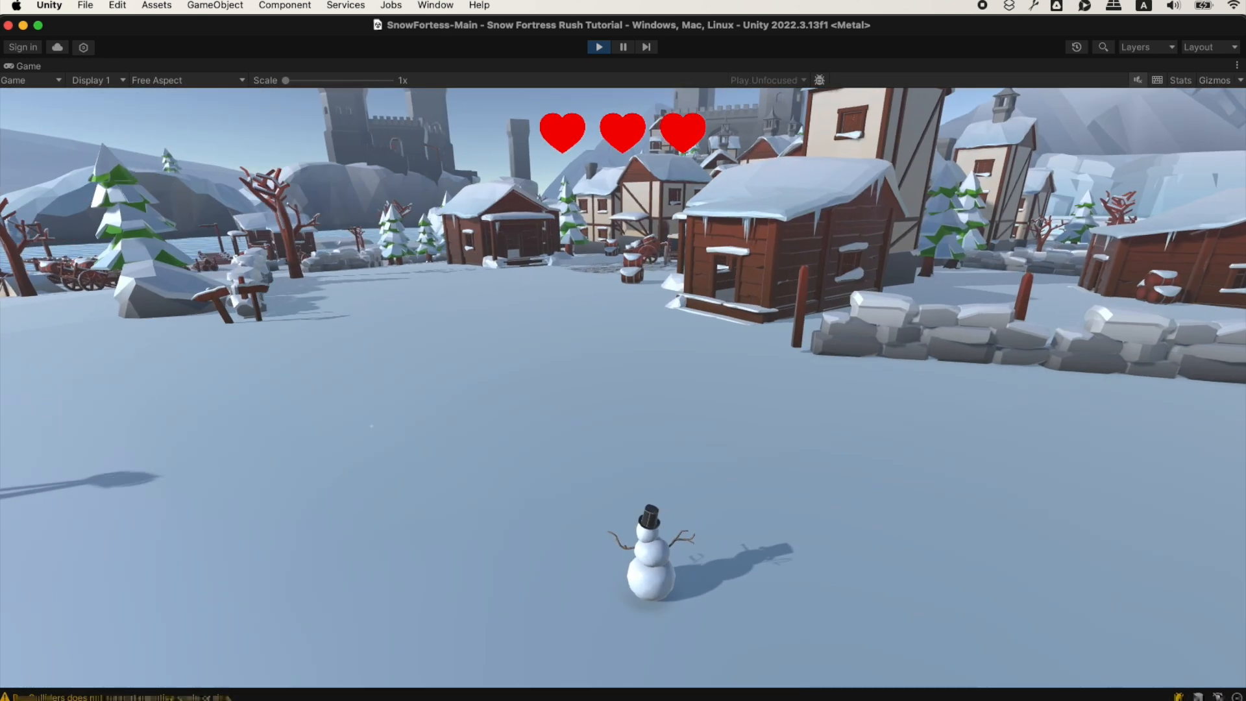
key(s)
key(w)
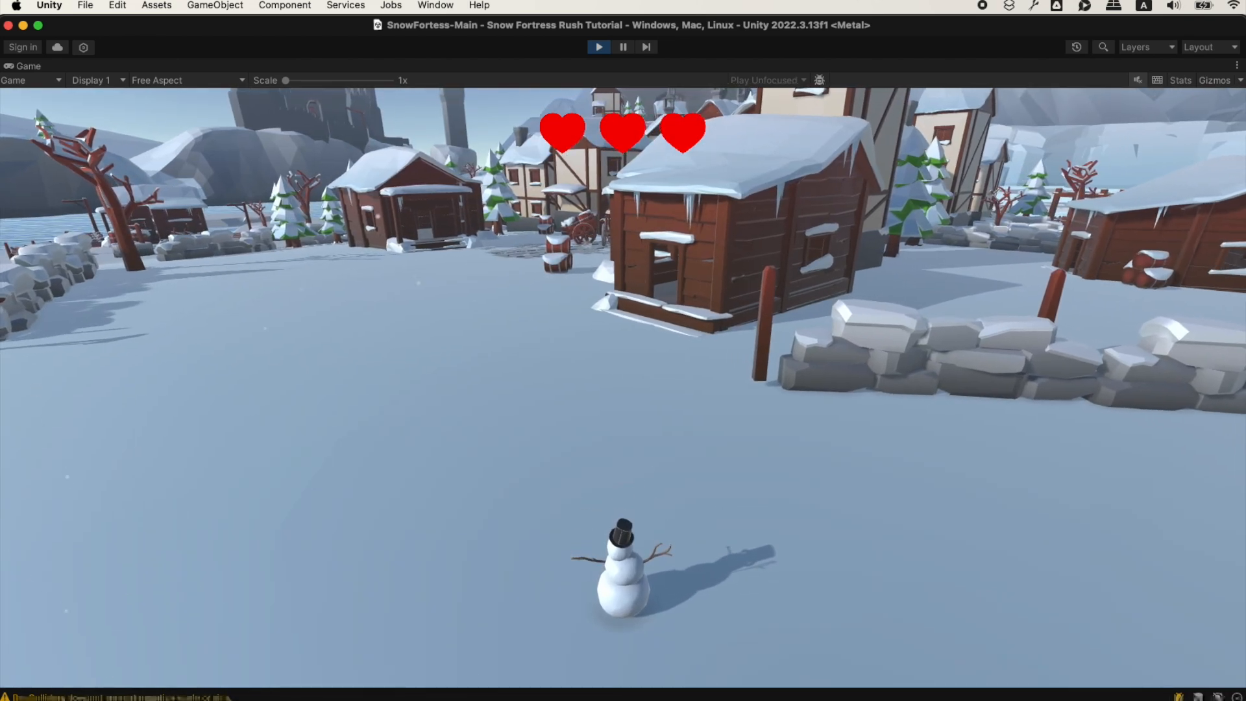
key(a)
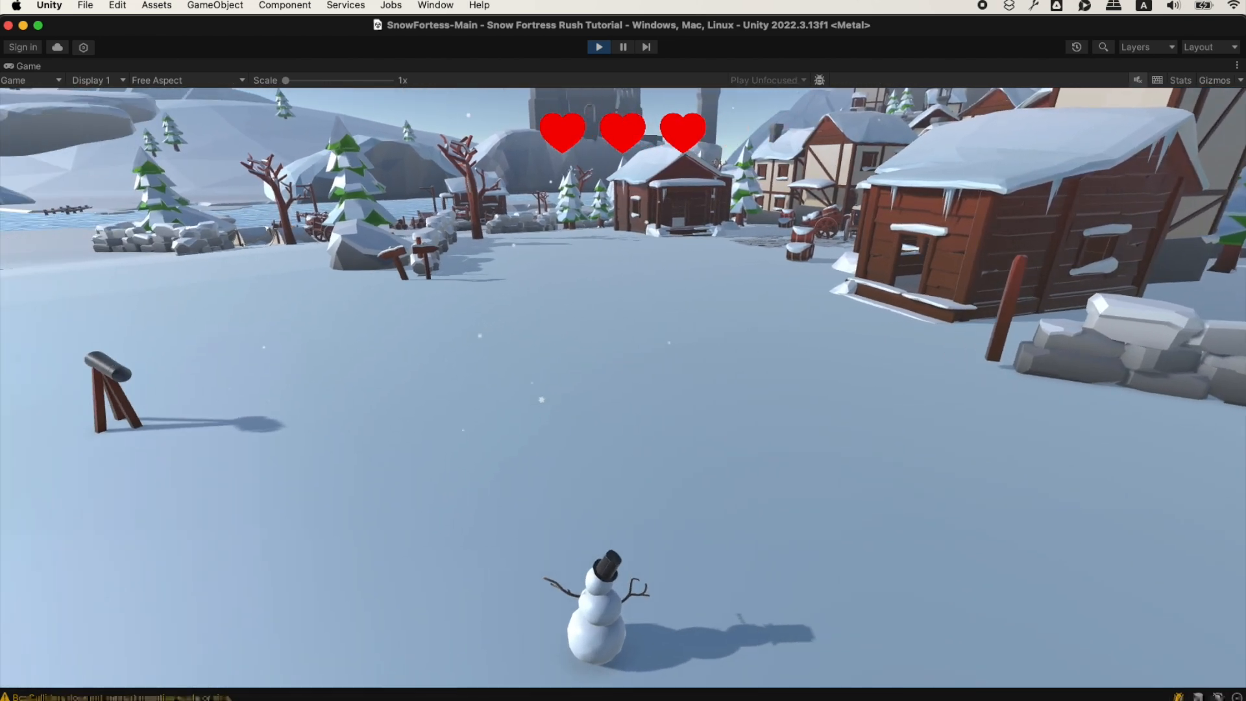
key(d)
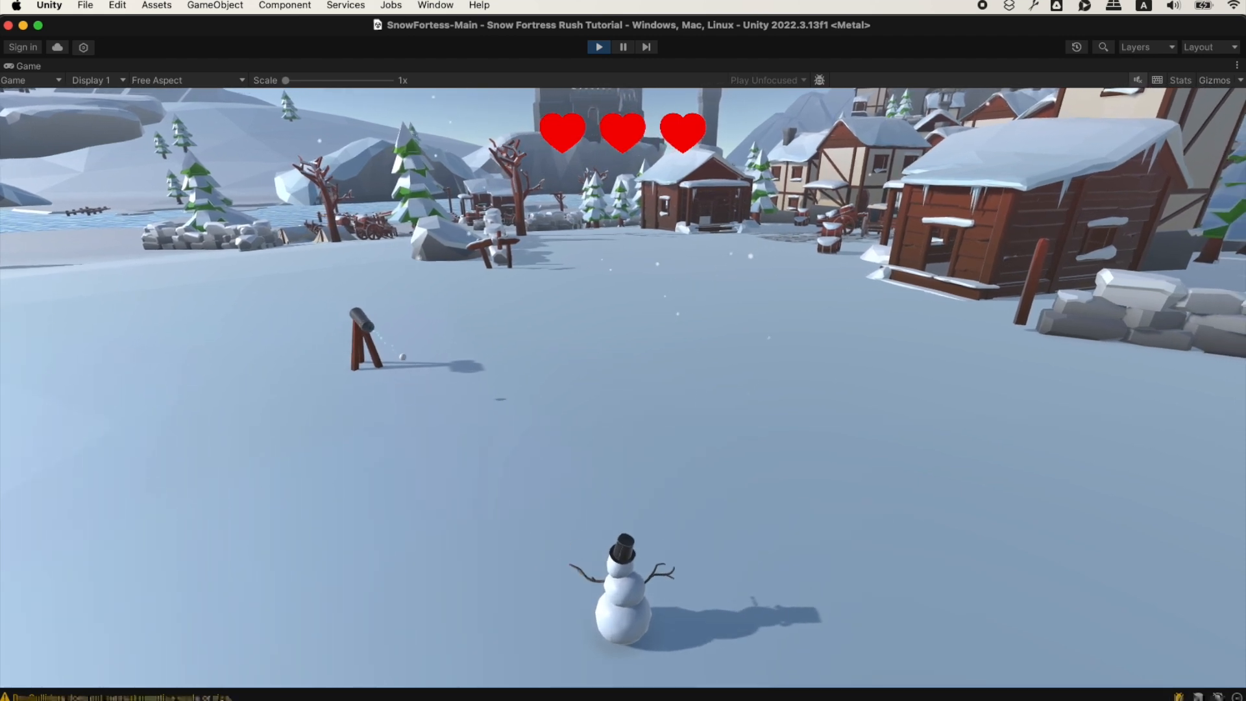
key(d)
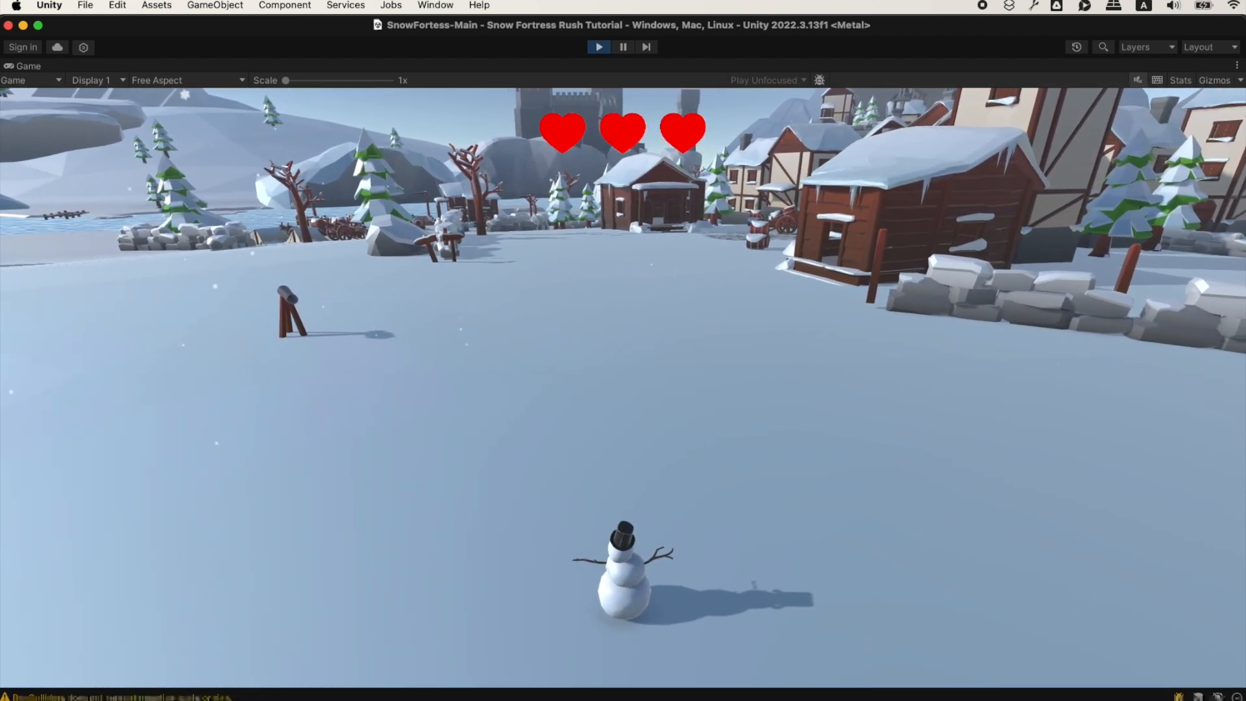
key(w)
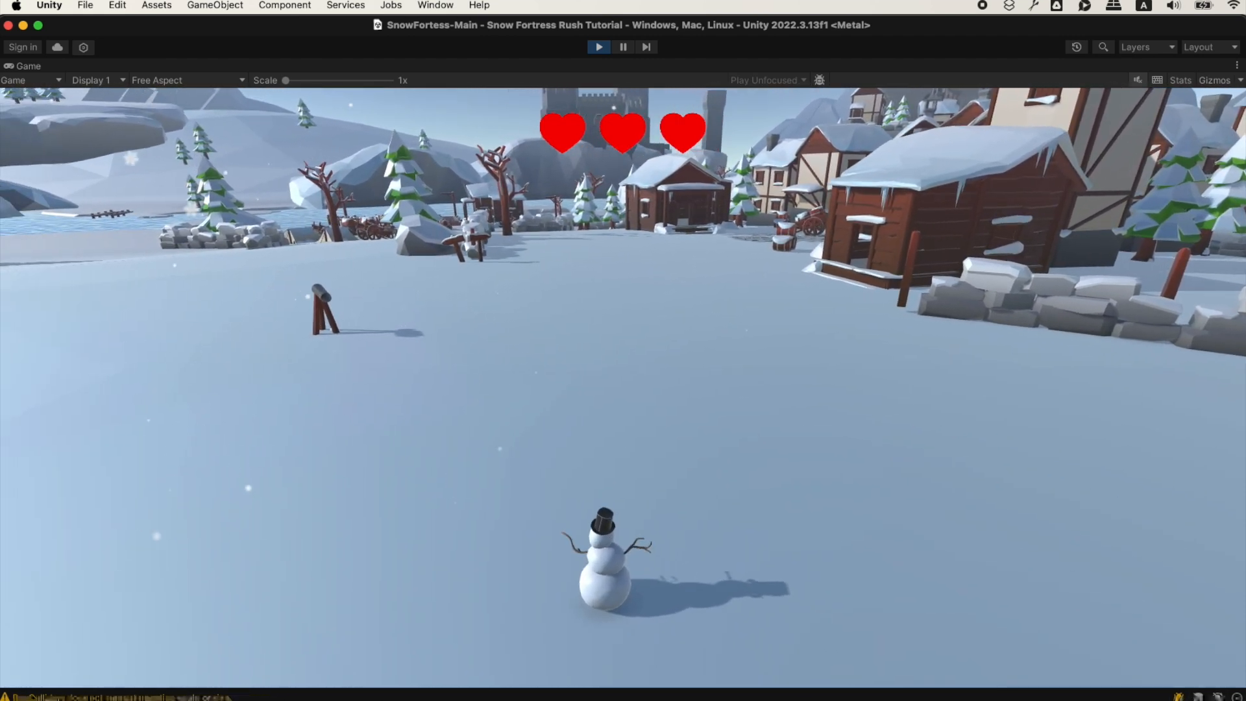
key(d)
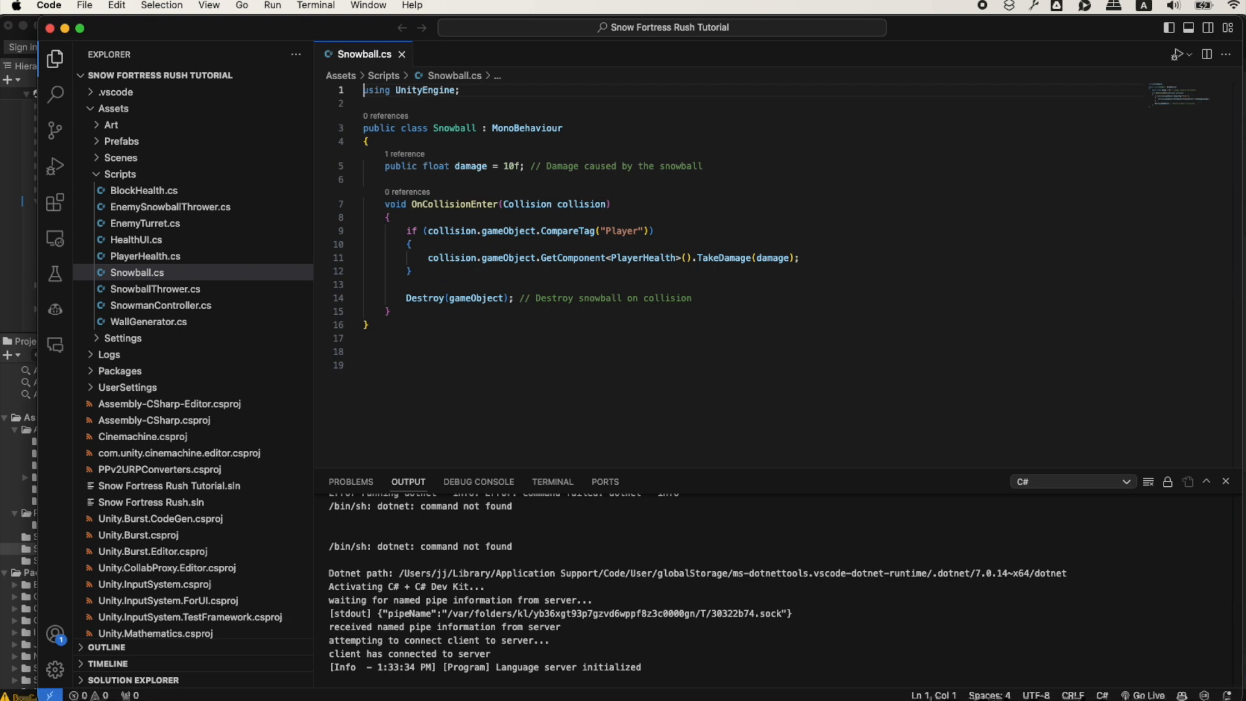
Switch to Unity Muse in the browser and write a prompt asking to destroy snowballs a few seconds after collision instead of immediately
key(super+Tab)
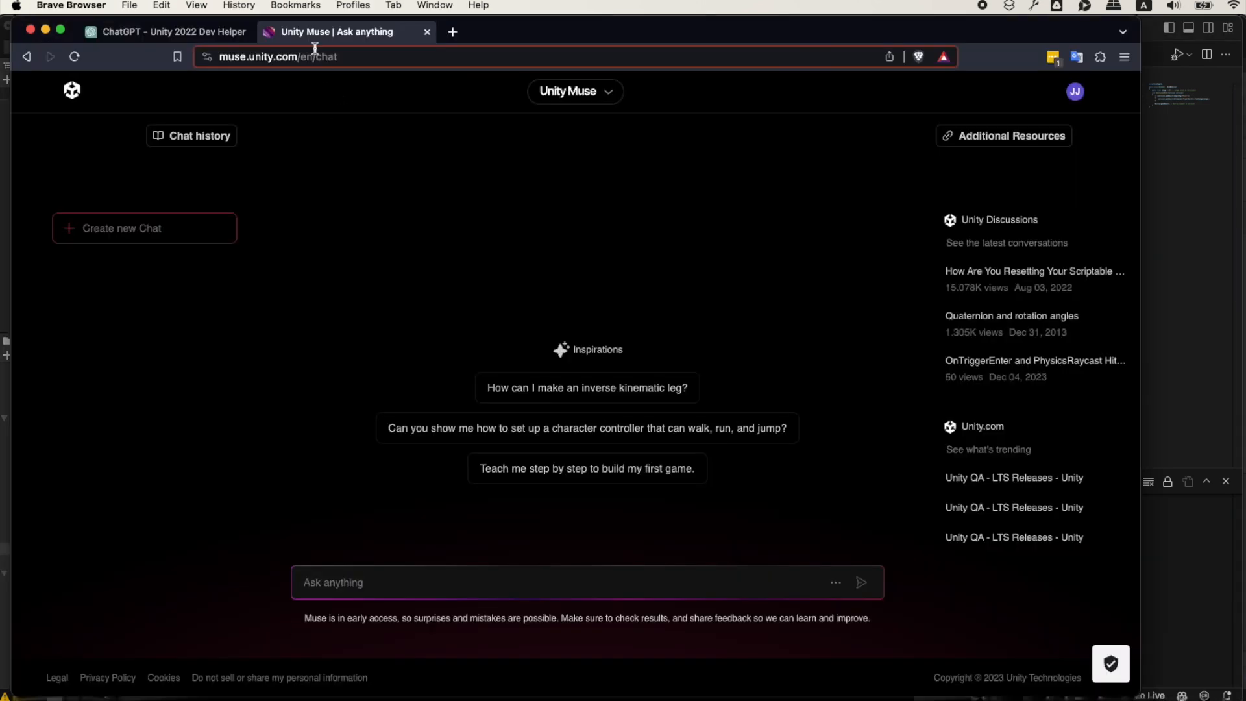
click(400, 581)
text(I'm making a 3)
text(D game where the player can throw snowballs, however when the snowballs hit something they are immediately destroyed. Can we change this to destroy the snowball after a few seconds after the collision occurs. H)
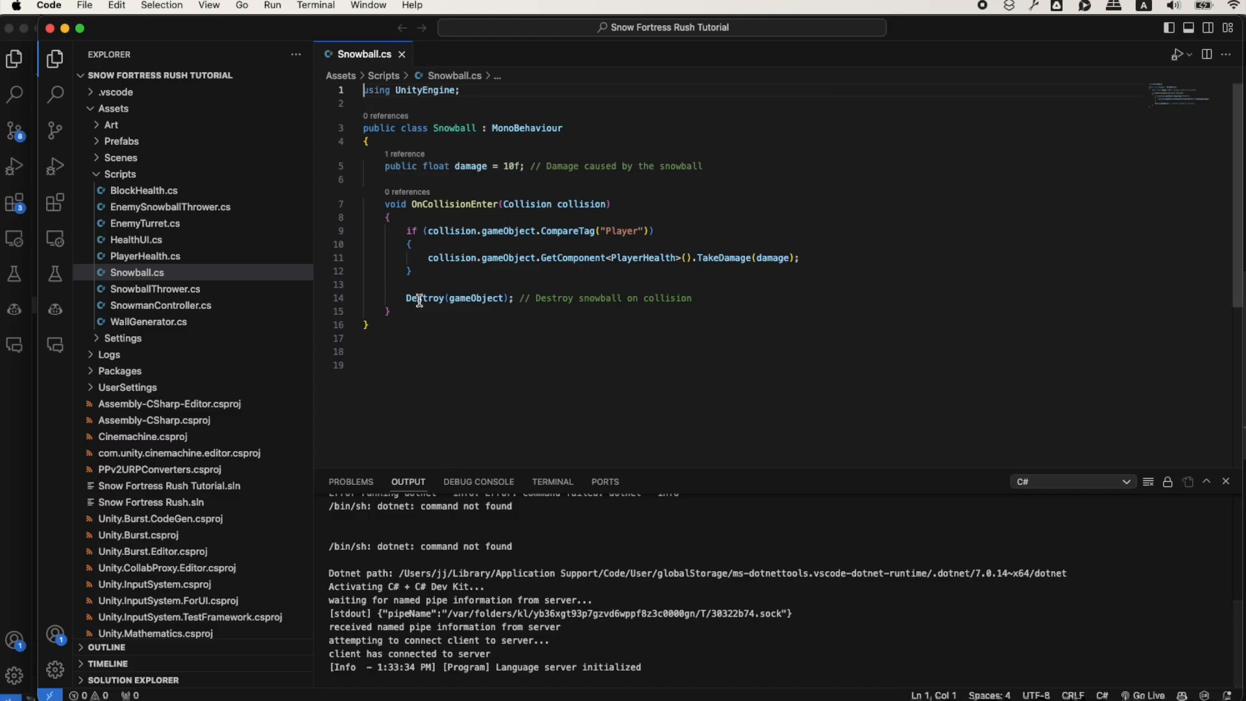
Copy the full Snowball.cs code from the code editor into the Muse prompt and send it
key(super+a)
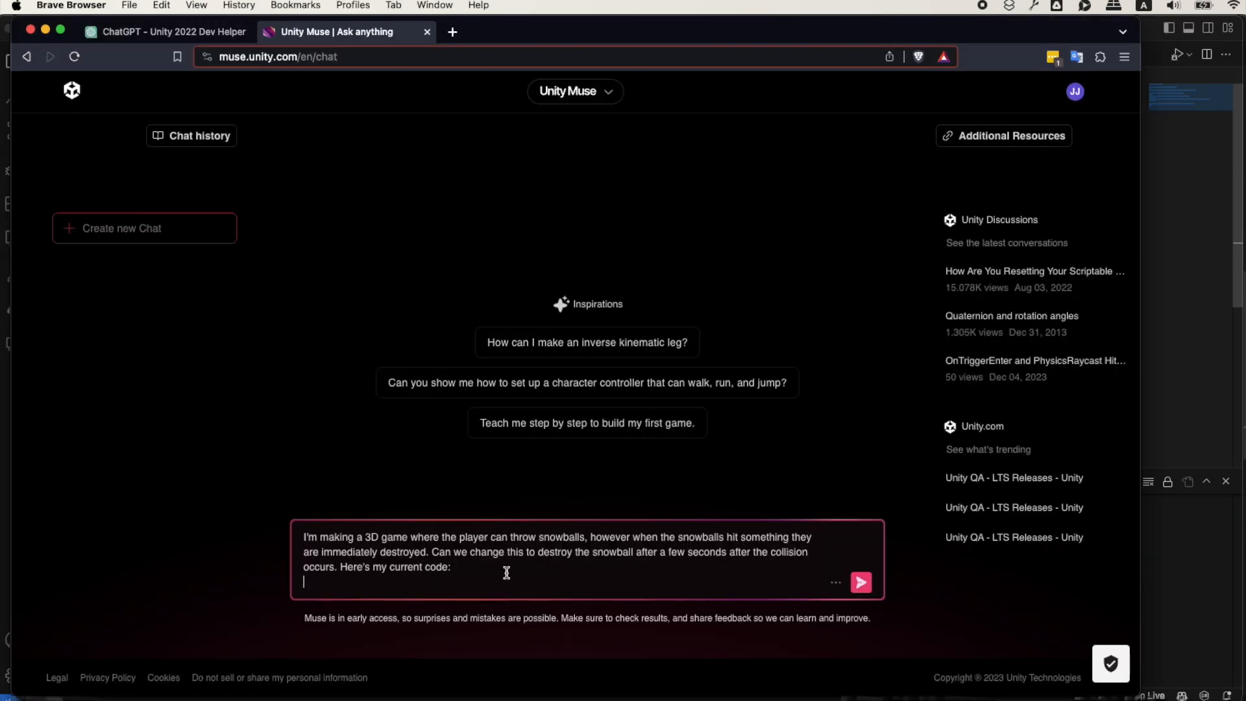
key(super+v)
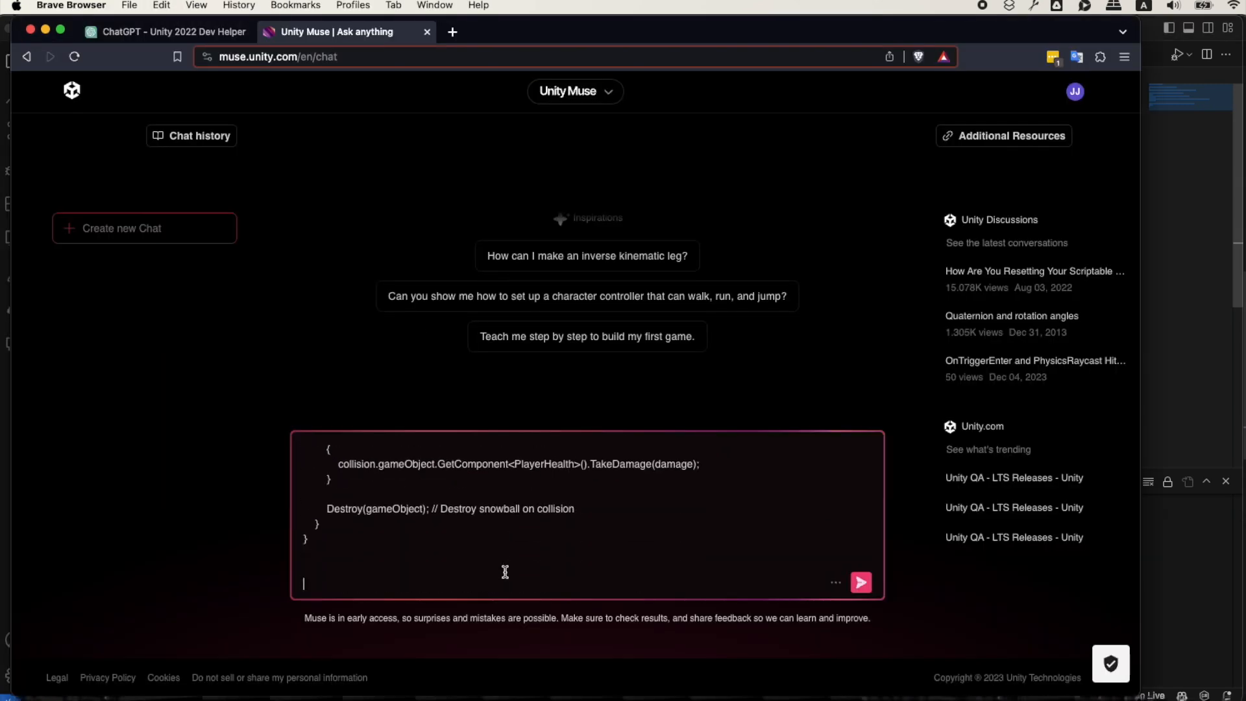
key(Return)
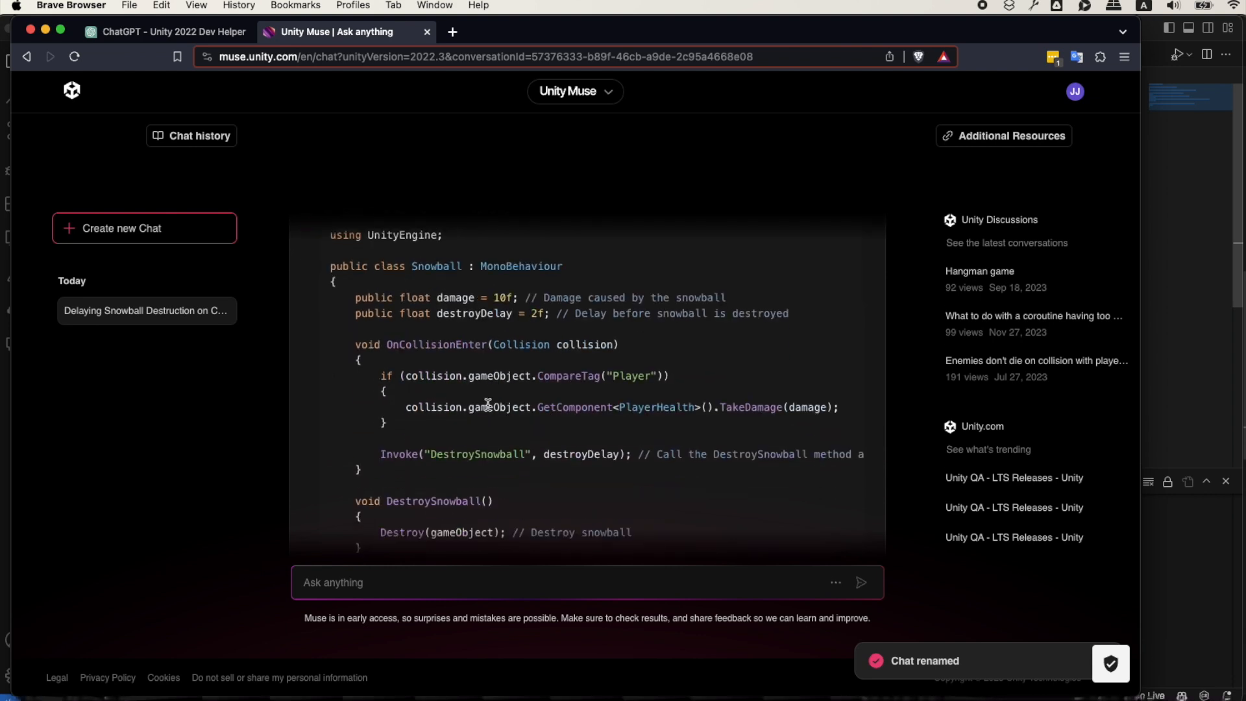
Review Muse's answer and replace the entire Snowball.cs script with its version that invokes DestroySnowball after a destroyDelay of 2f
scroll(455, 493, up, 5)
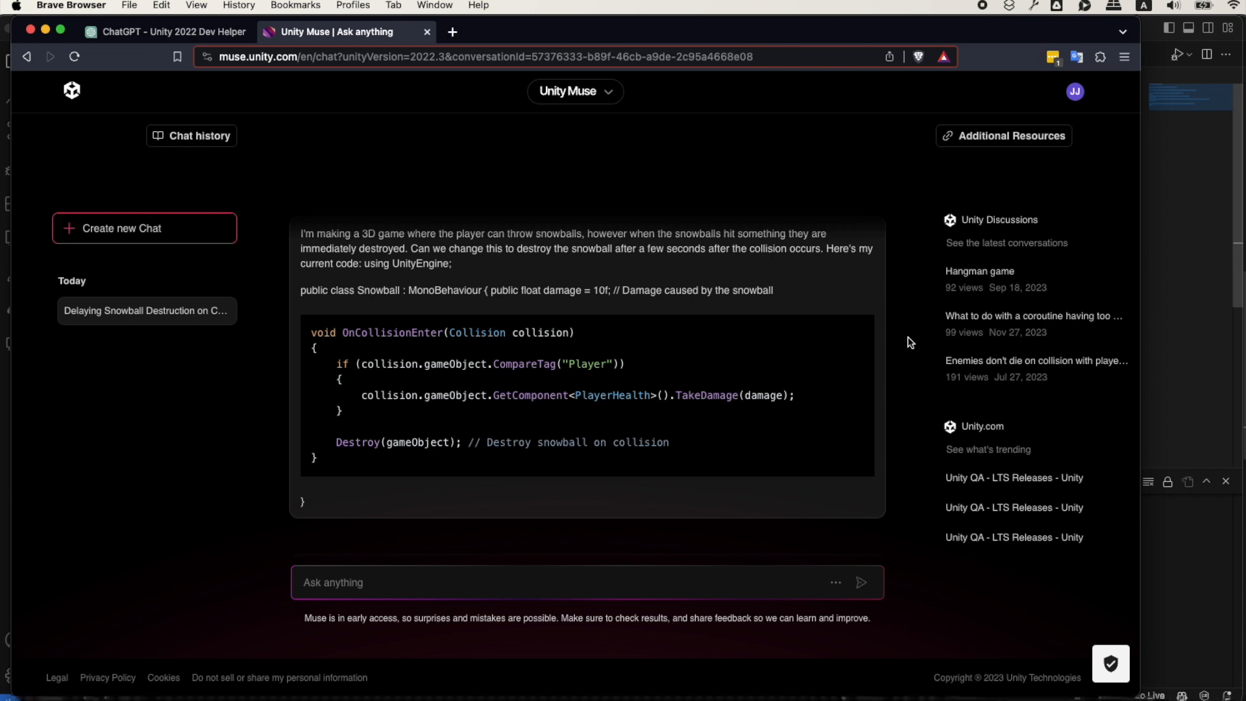
scroll(342, 397, down, 5)
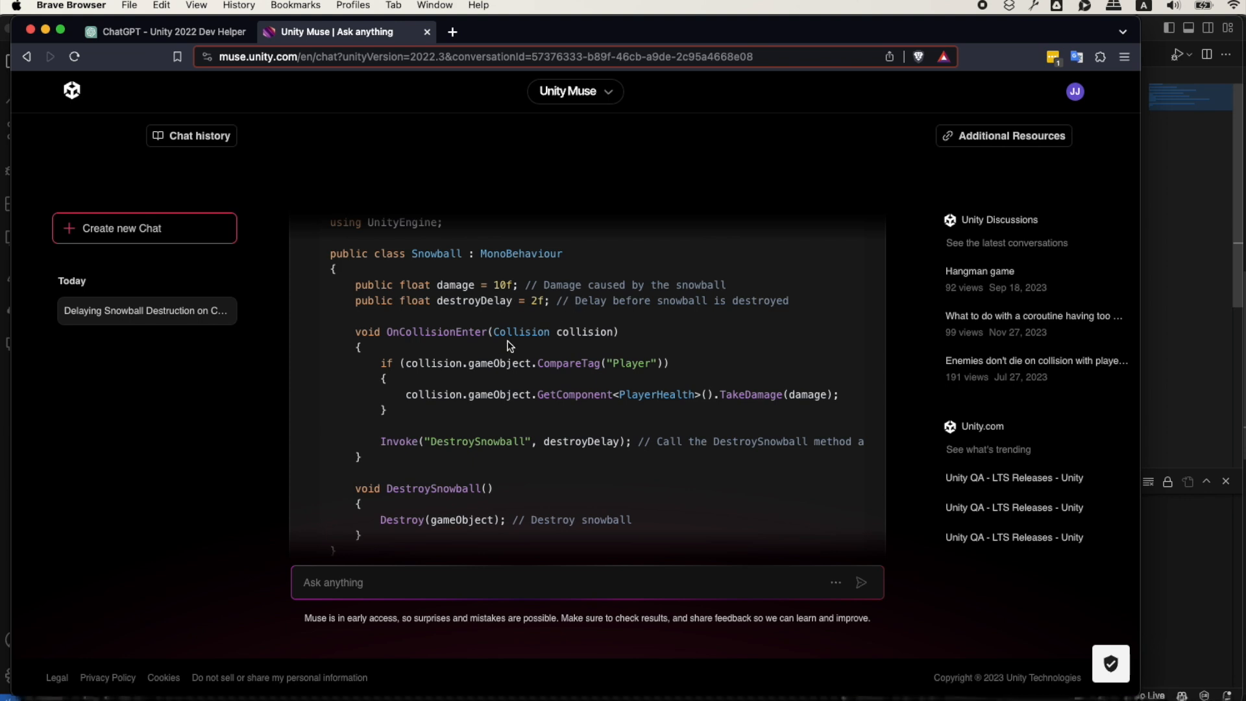
scroll(415, 435, down, 1)
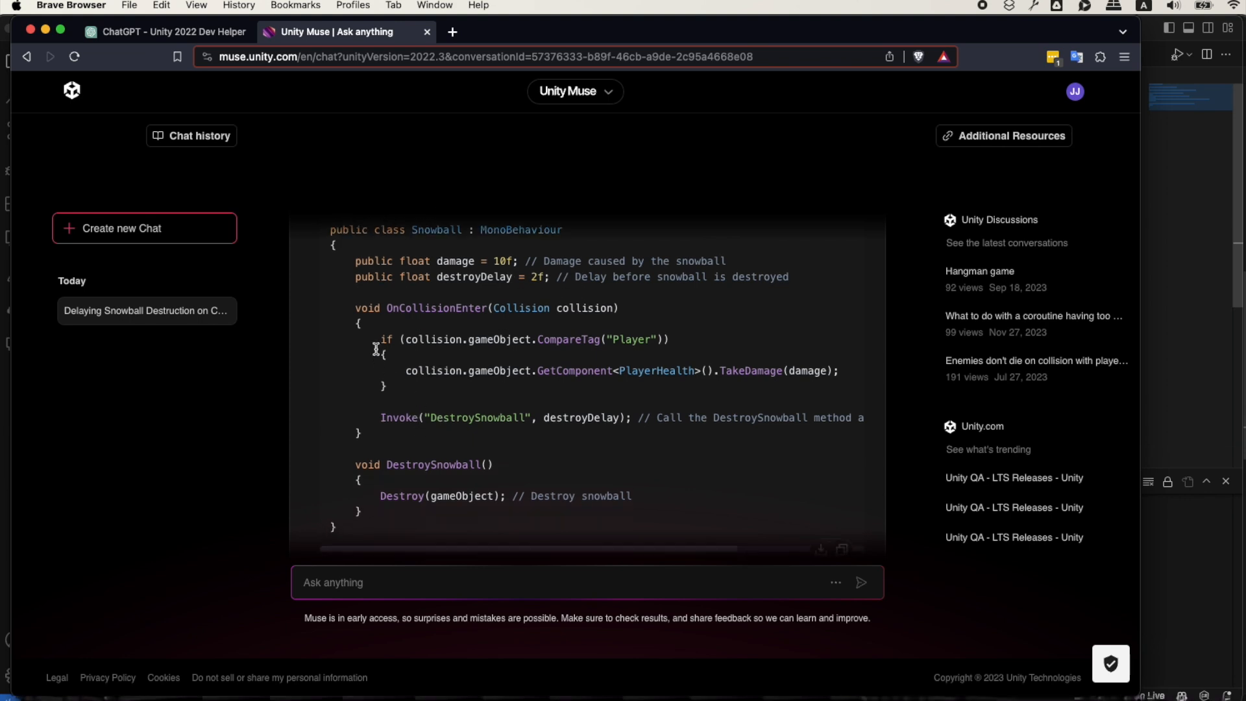
scroll(364, 520, down, 1)
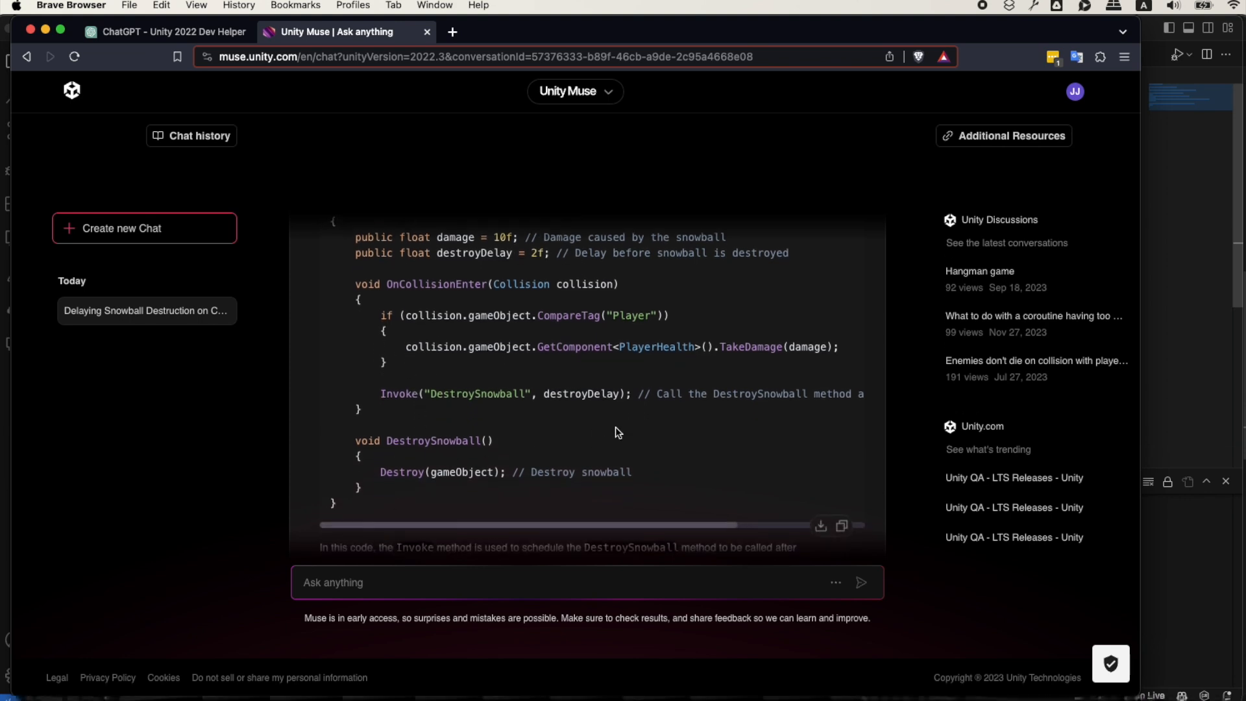
scroll(614, 431, up, 5)
scroll(837, 421, down, 4)
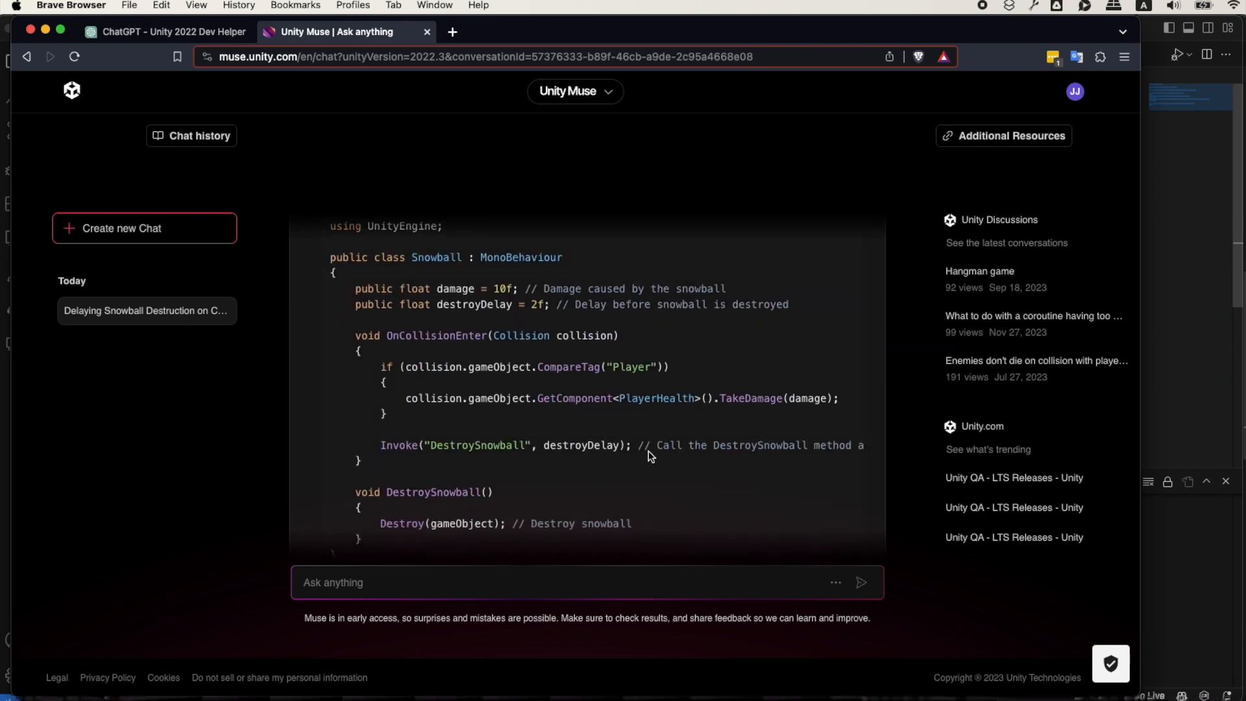
click(557, 469)
key(super+Tab)
drag(429, 372, 327, 79)
key(super+v)
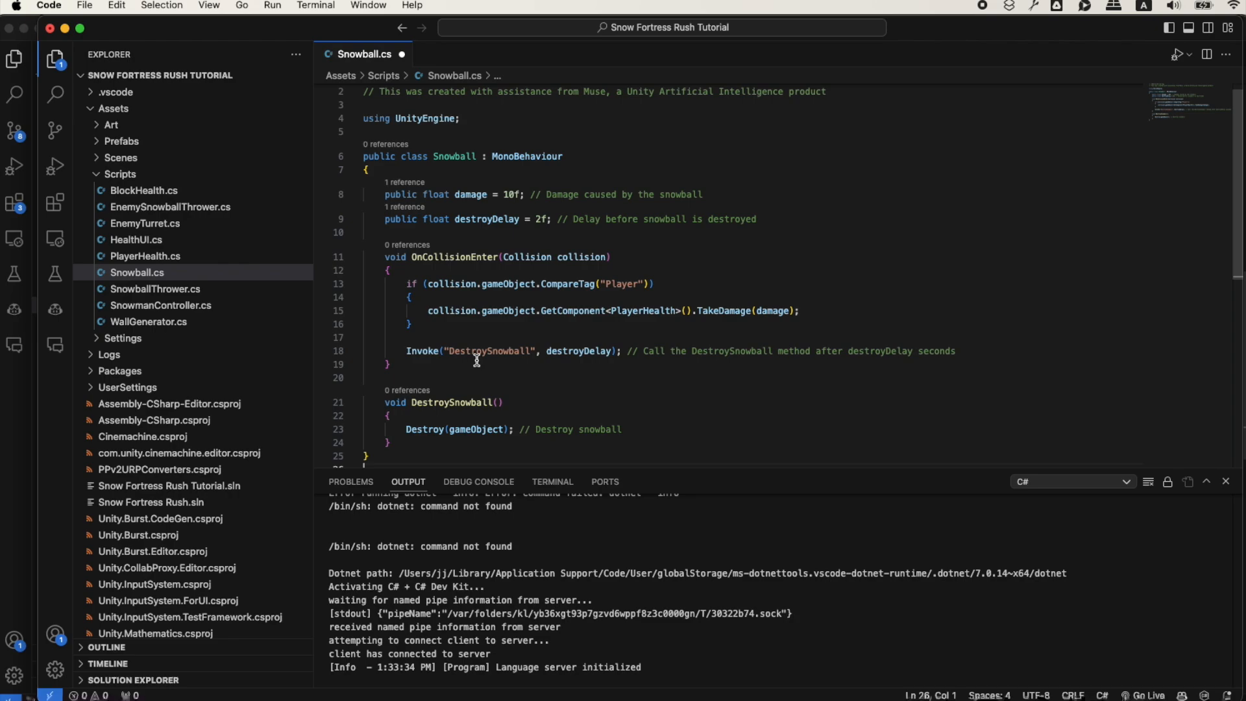
Switch to Unity, run the game and test the delayed snowball destruction by throwing snowballs around the hut and turret
key(super+Tab)
key(Tab)
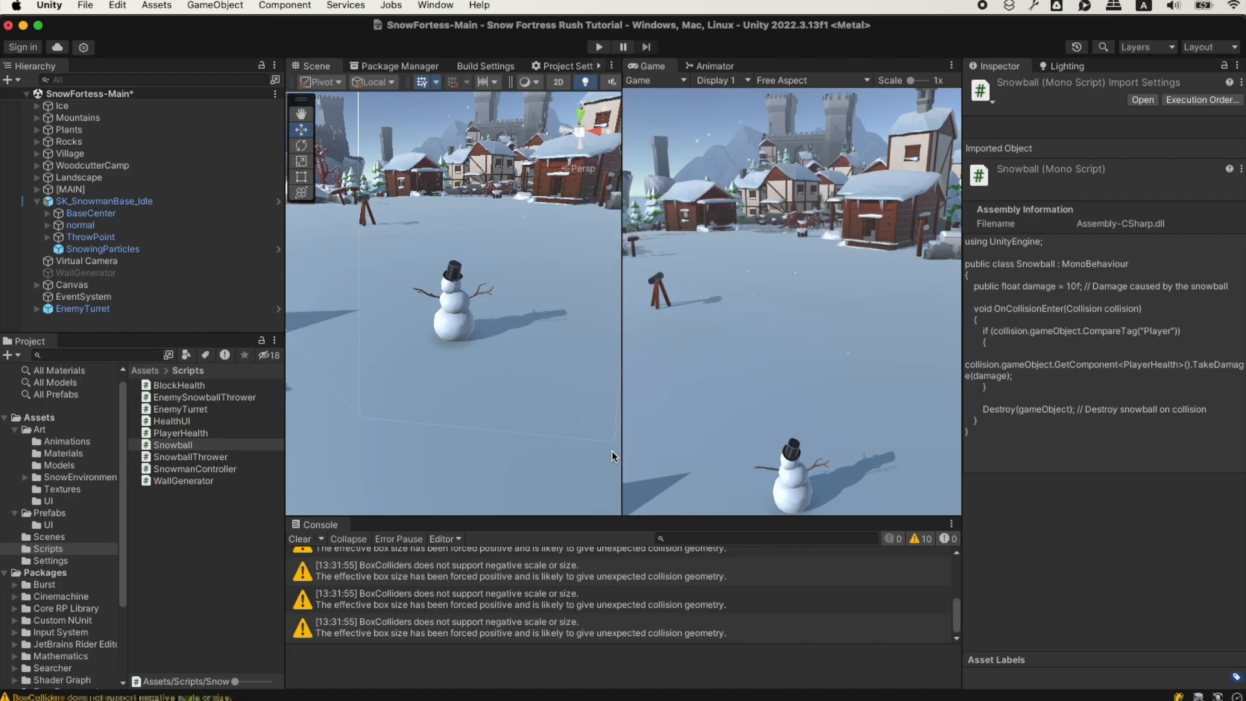
click(599, 47)
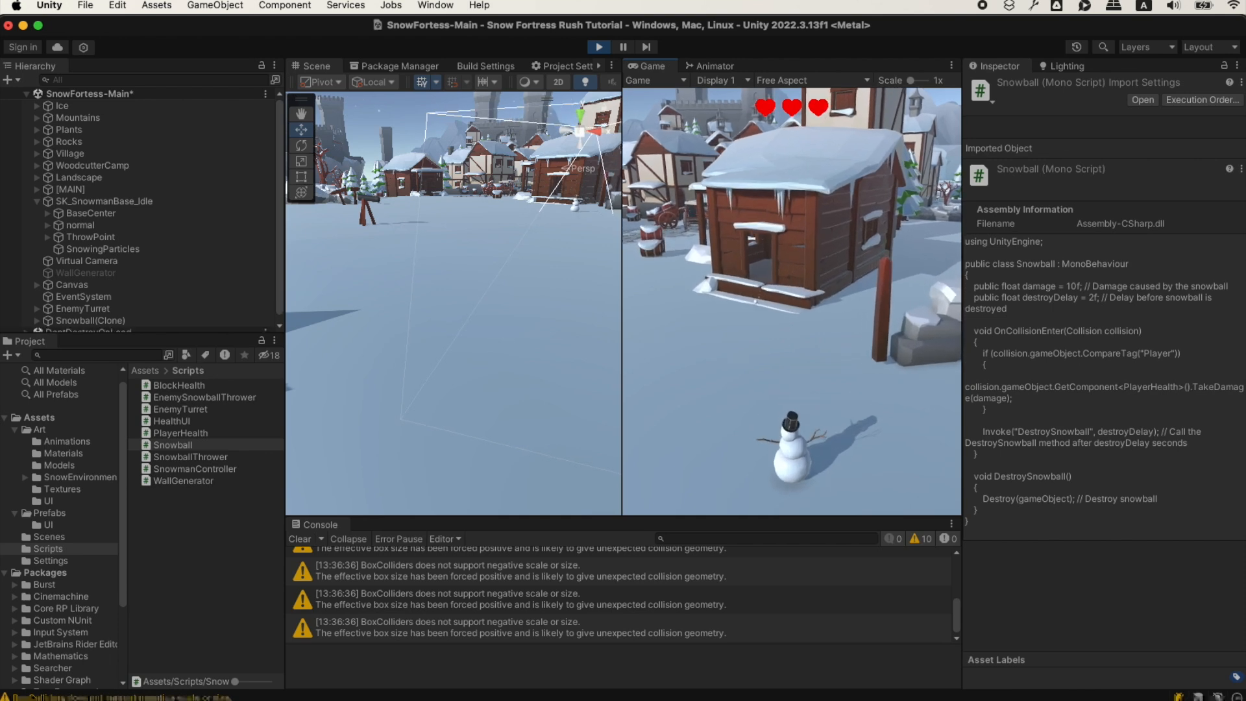
key(w)
key(a)
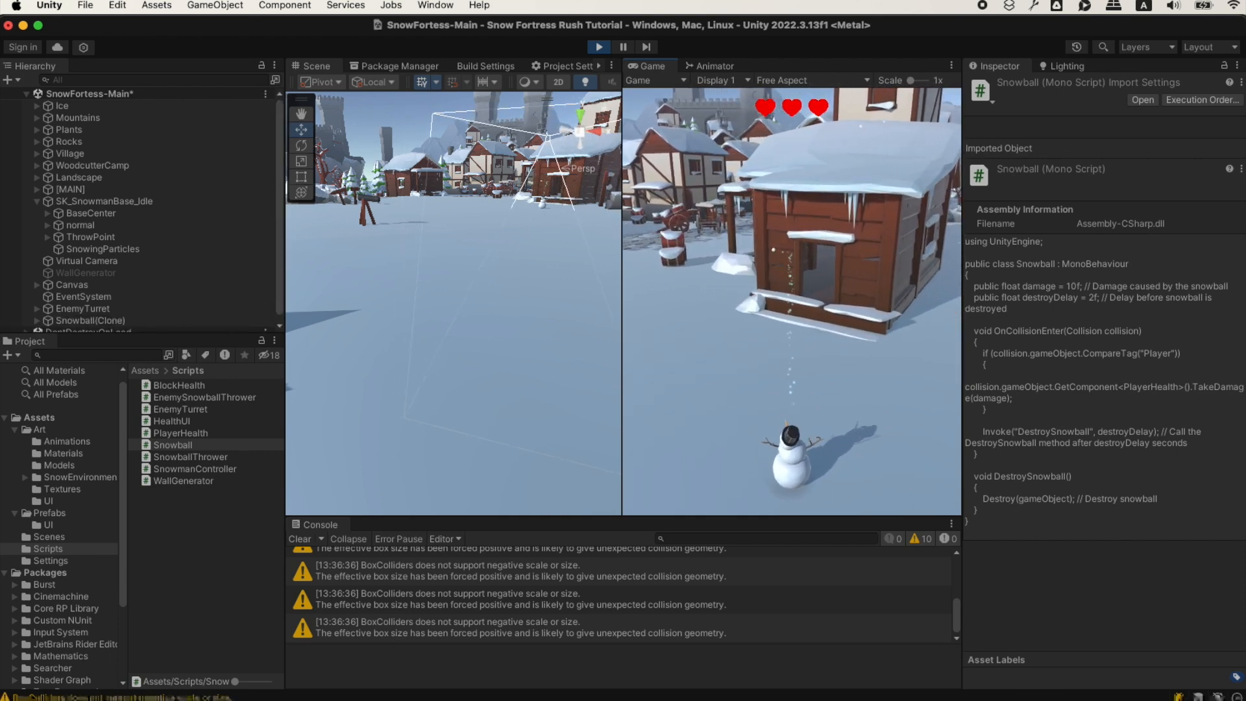
key(a)
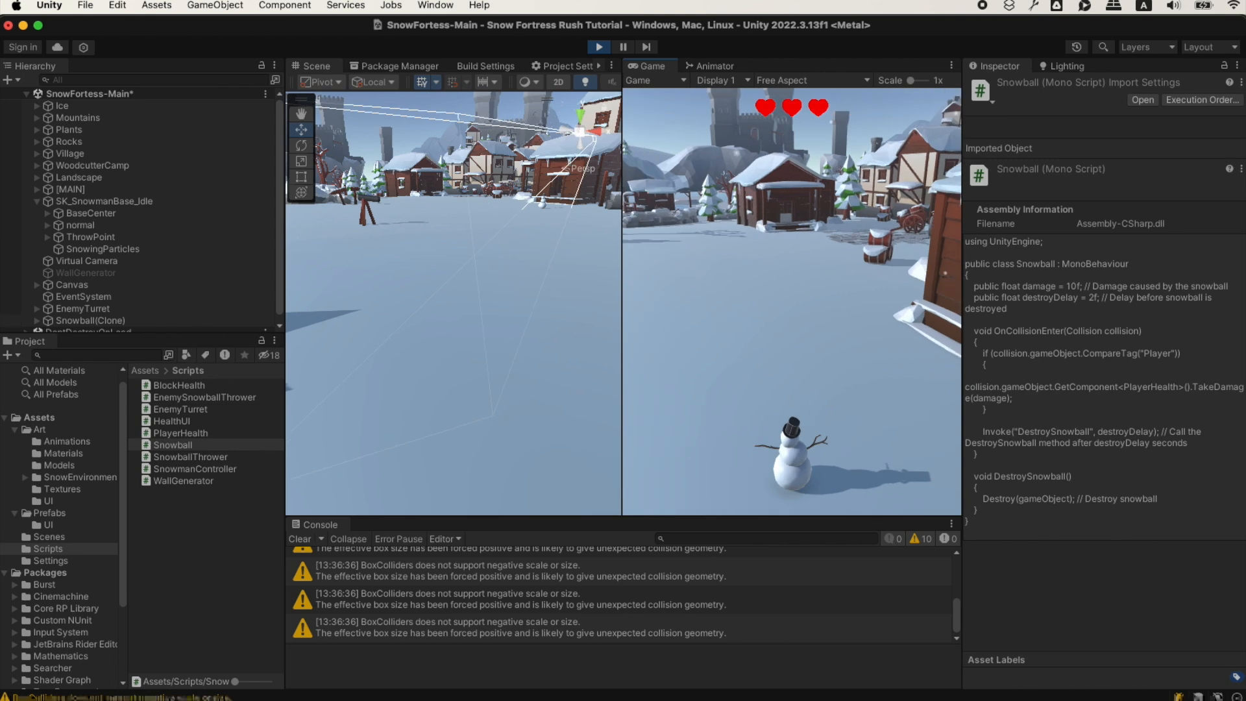
key(s)
key(a)
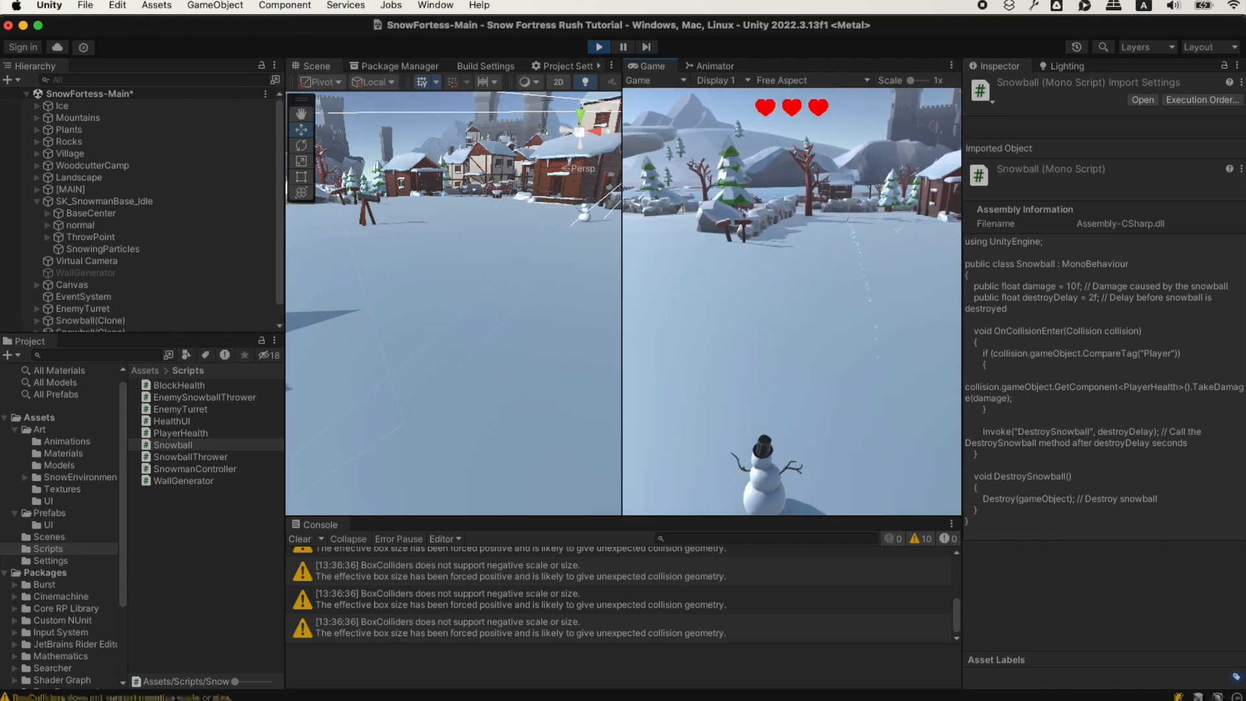
key(a)
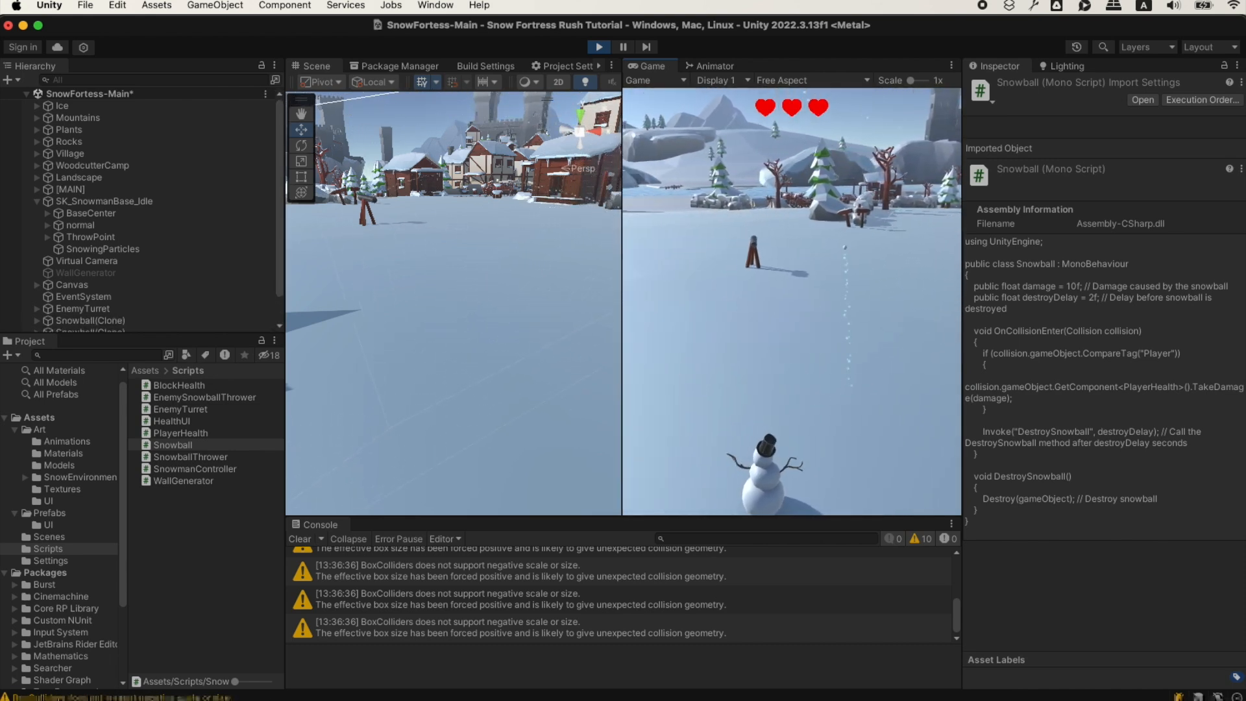
key(w)
key(w)
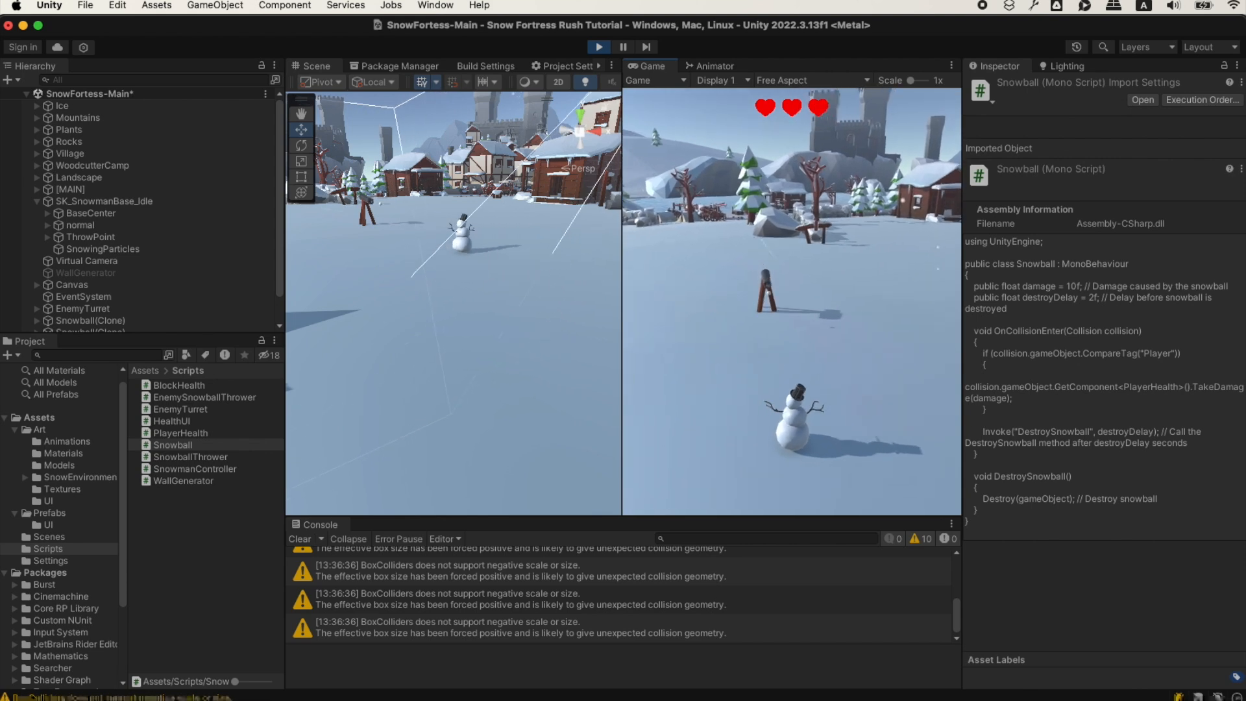
Stop the game and send Unity Muse a prompt describing the snowman game and requesting a game state system for started, paused and game over
key(s)
key(super+p)
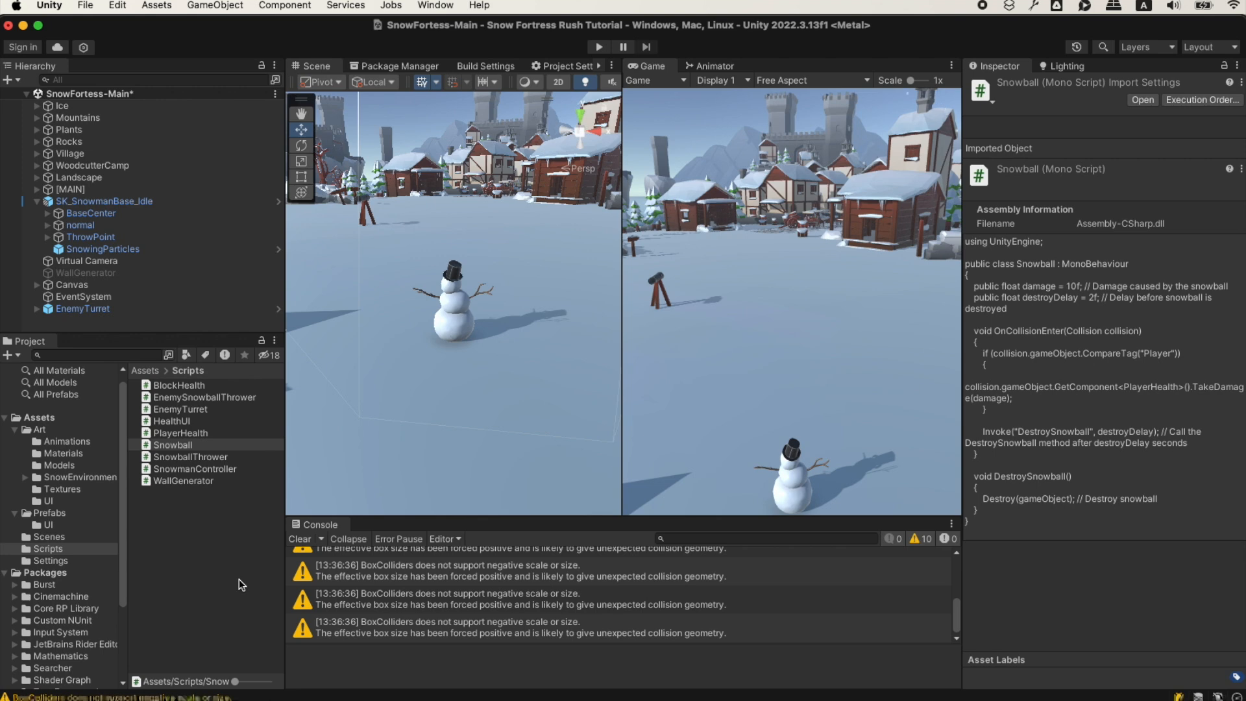
key(super+Tab)
click(421, 434)
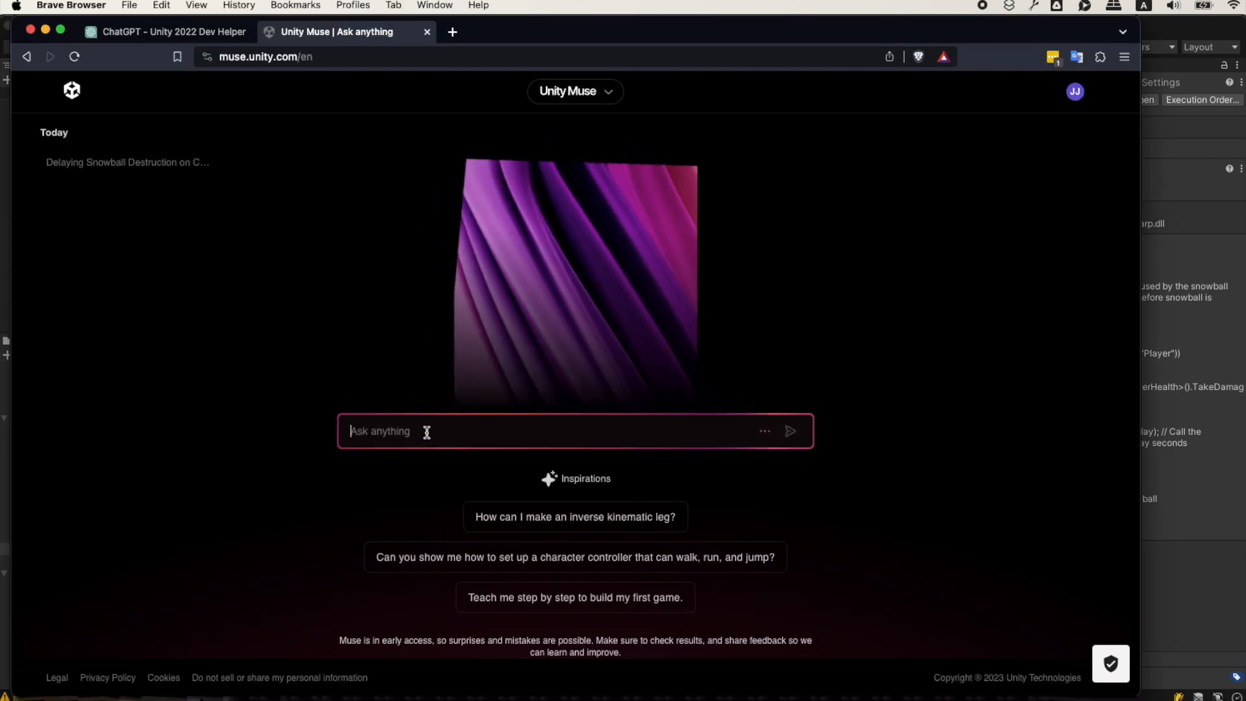
text(I'm creating a 3D game where the player controls a snowman and is able to throw snowballs. The goal of the game is to reach the enemy fortress, that is proct)
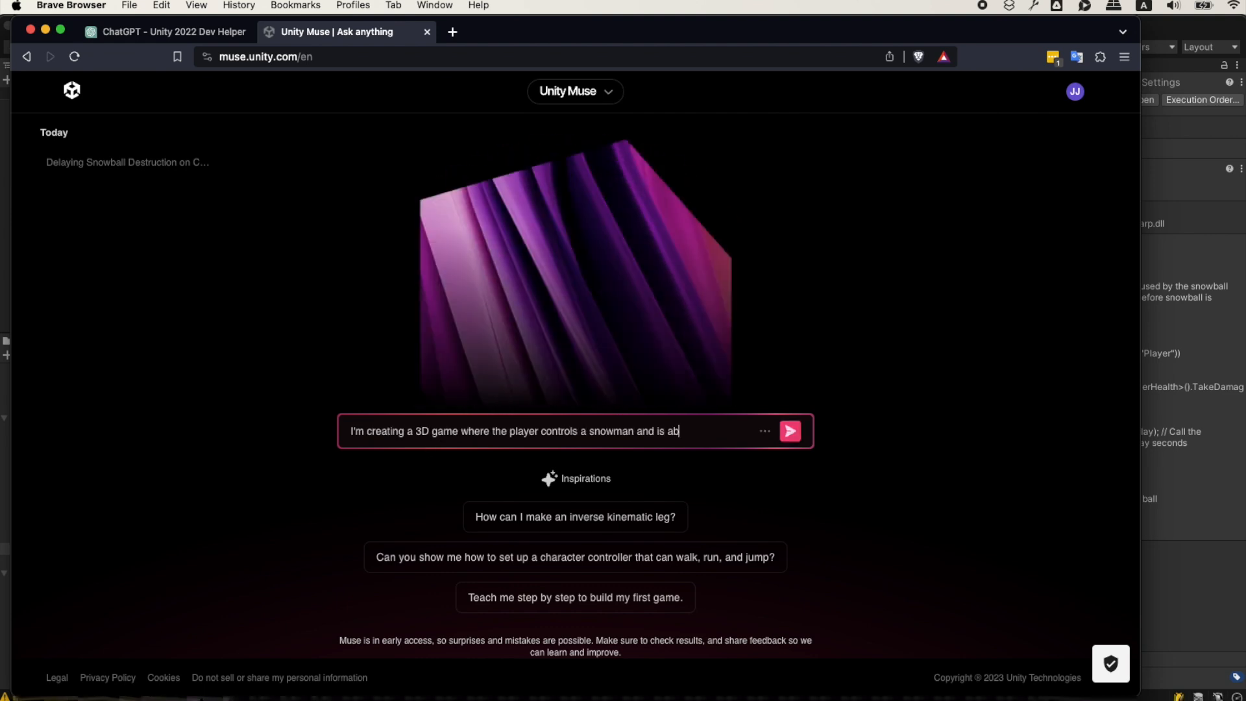
key(BackSpace)
key(BackSpace)
text(tected by walls of snow blocks. The game is based on physics as the snow blocks , snowballs and player (snowman) are all physics objec)
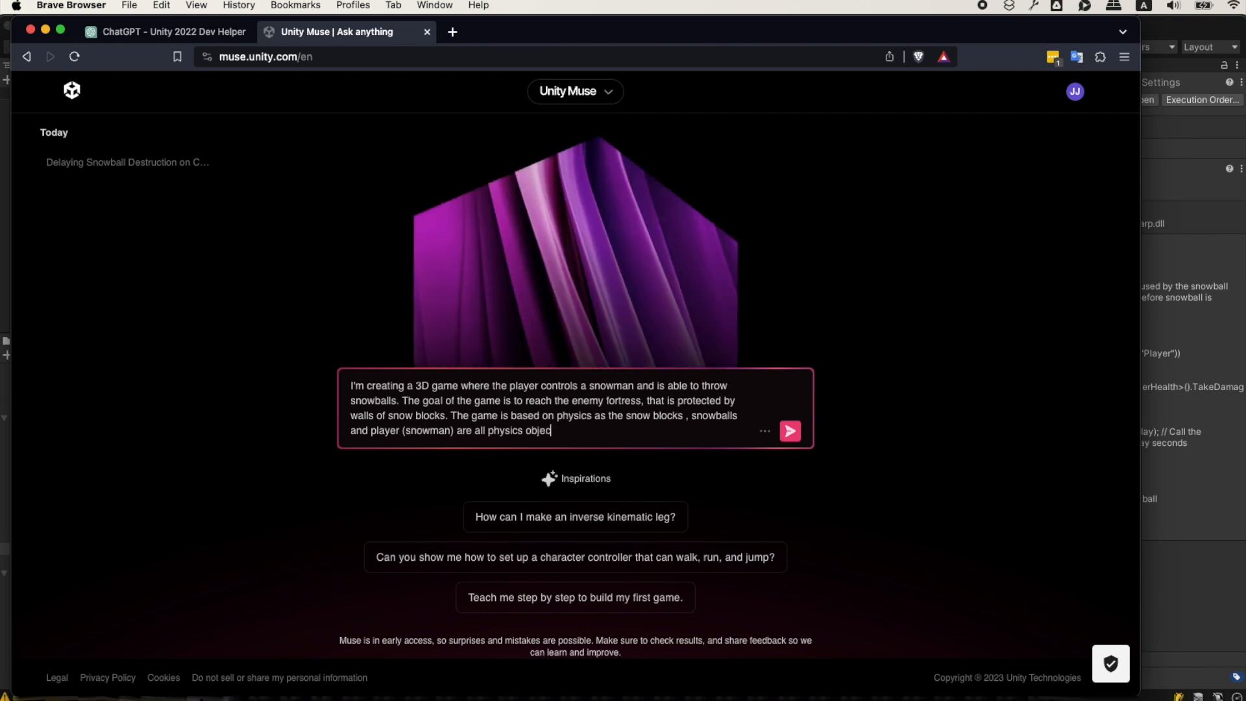
text(ts. I would like to add in a game state system to control whether the game has started, if we )
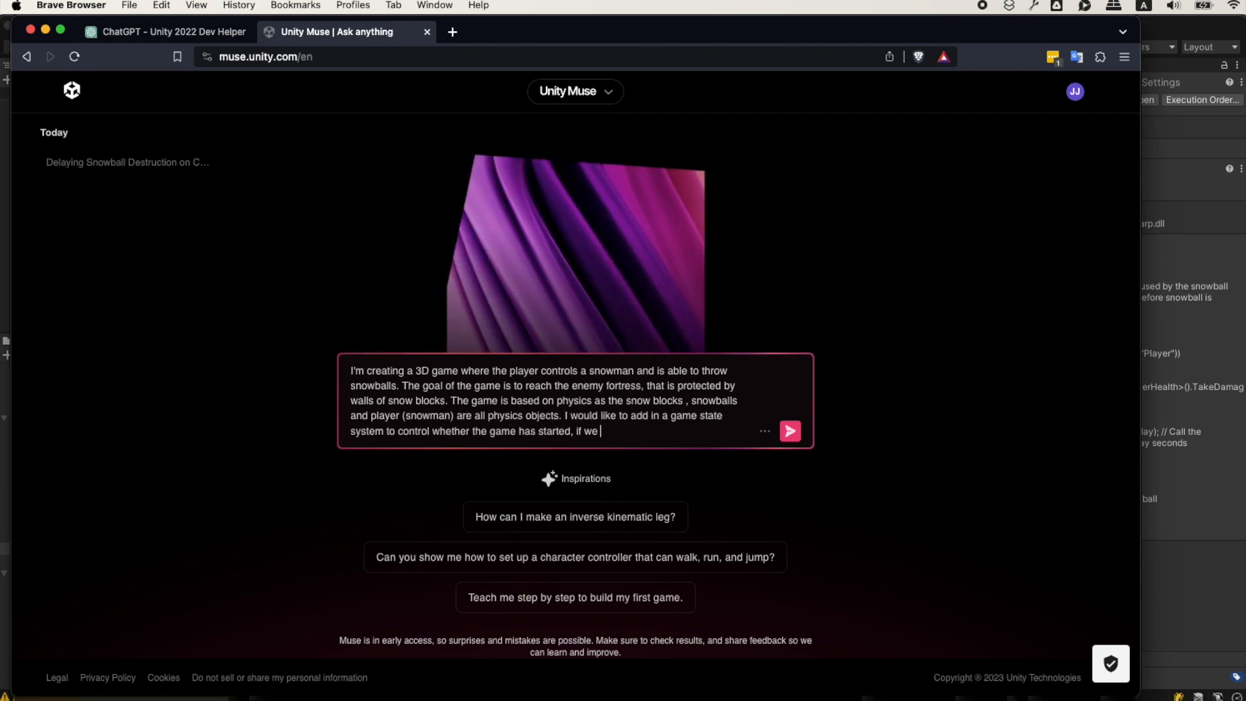
text(are paused, or if the game is over. I currently have a script on my player that calls a)
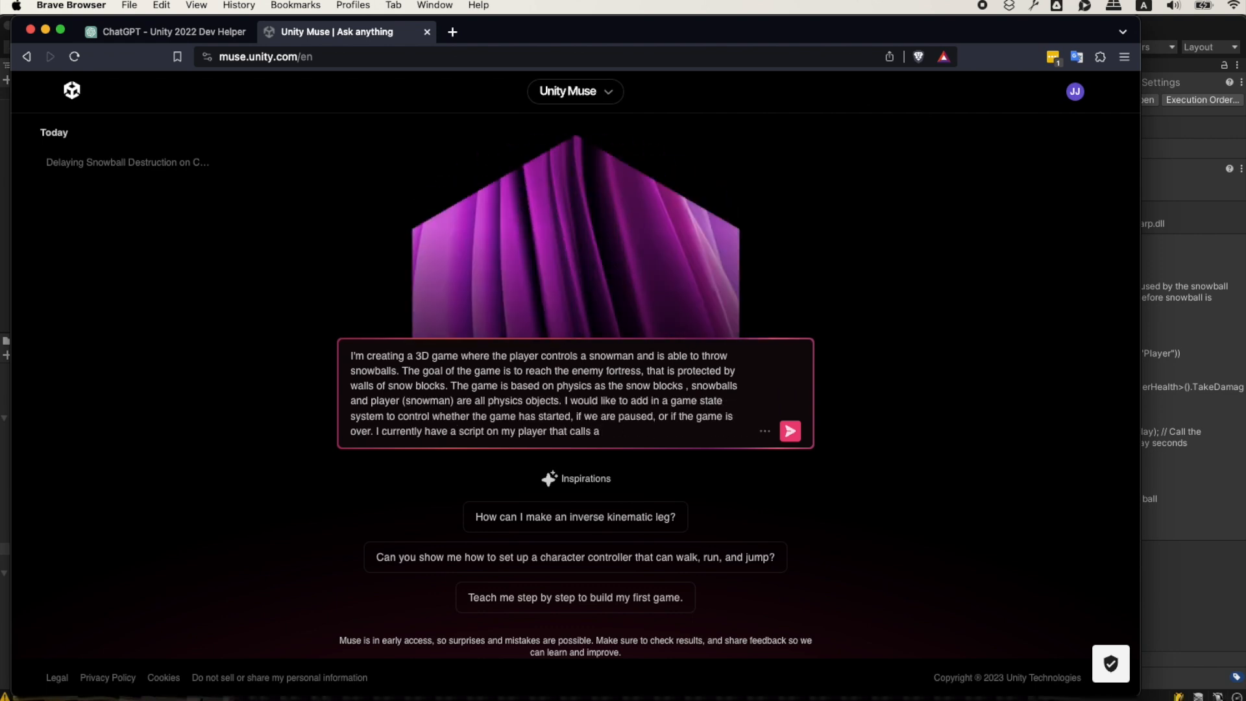
text( death function when the player has died. Can you help me with this?)
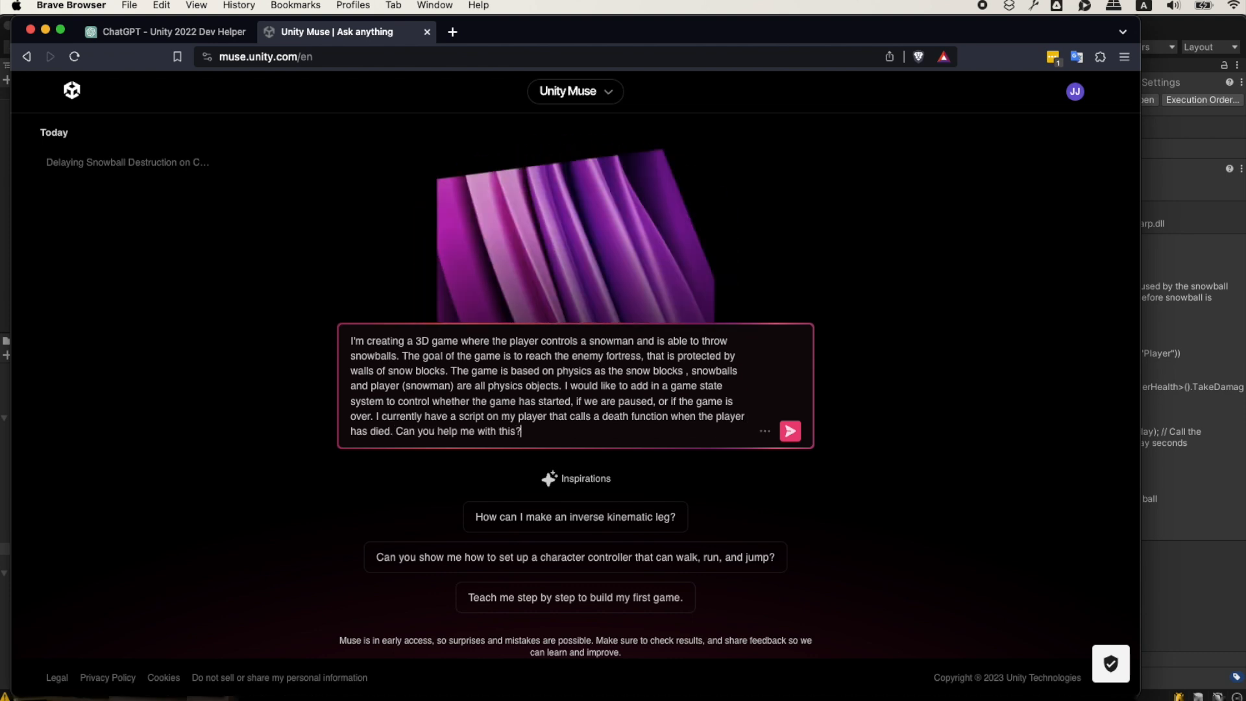
click(790, 431)
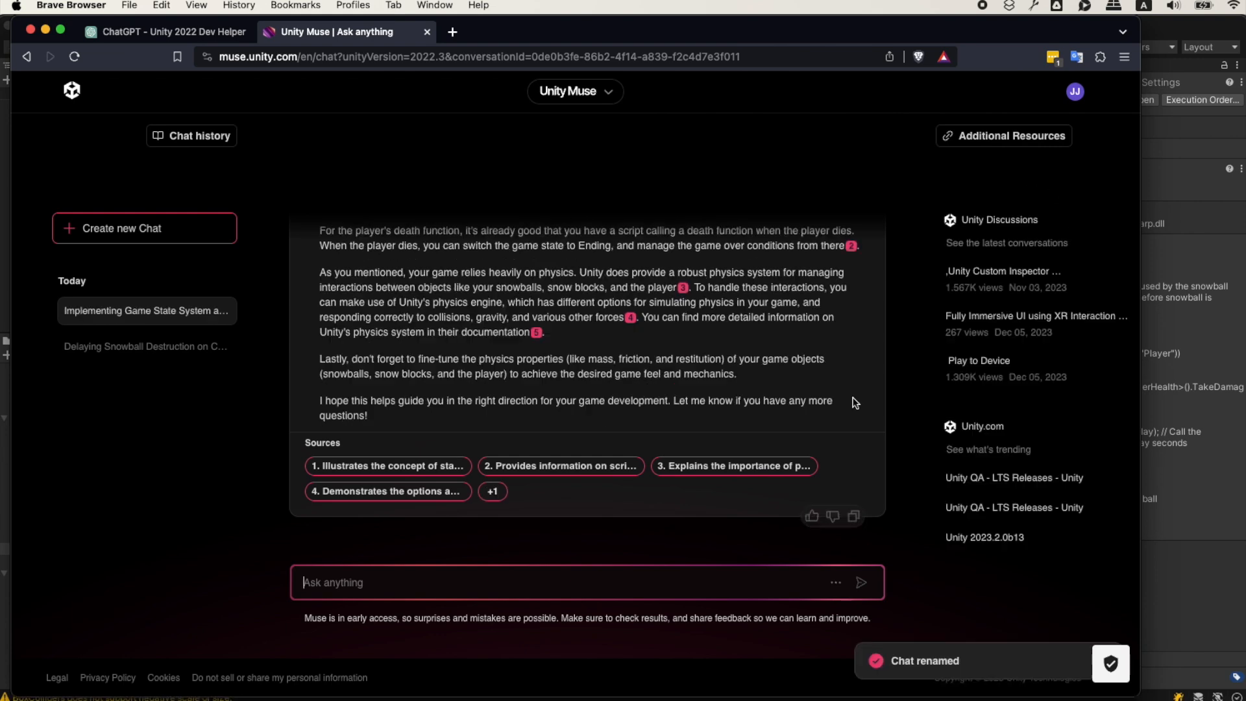
Read Muse's answer on structuring the game states, the player's death function and the physics interactions
scroll(853, 397, up, 4)
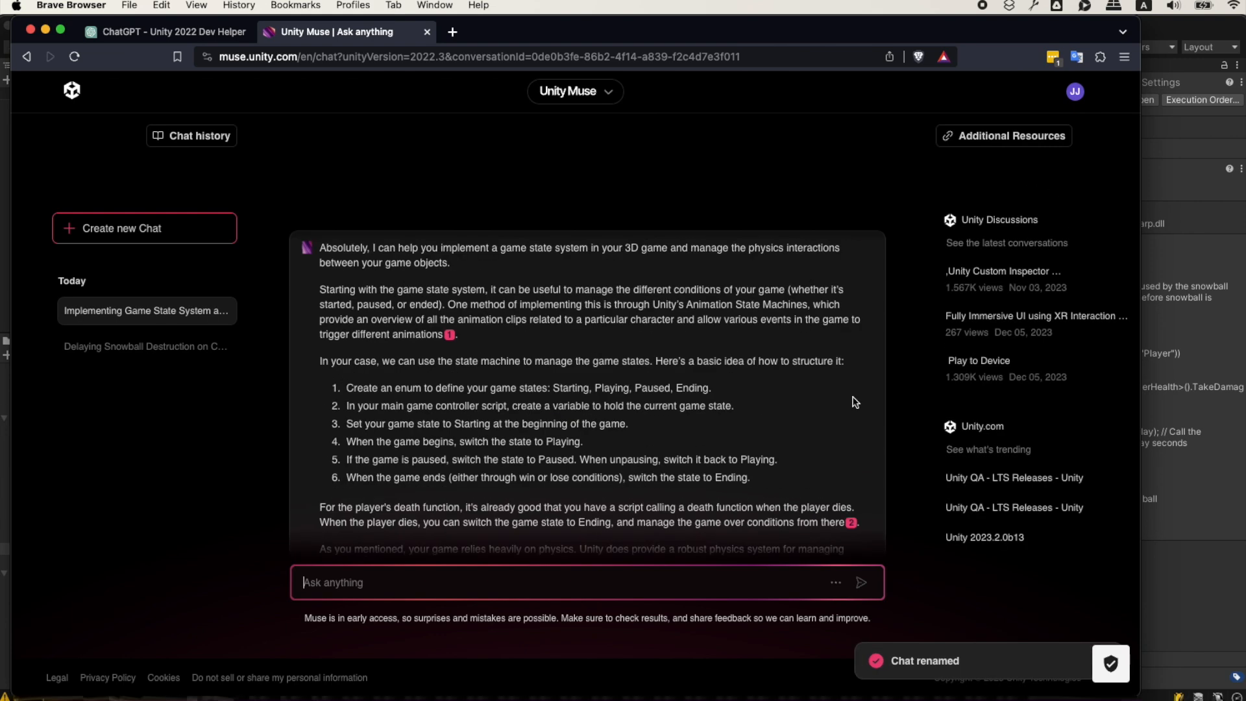
scroll(749, 394, up, 1)
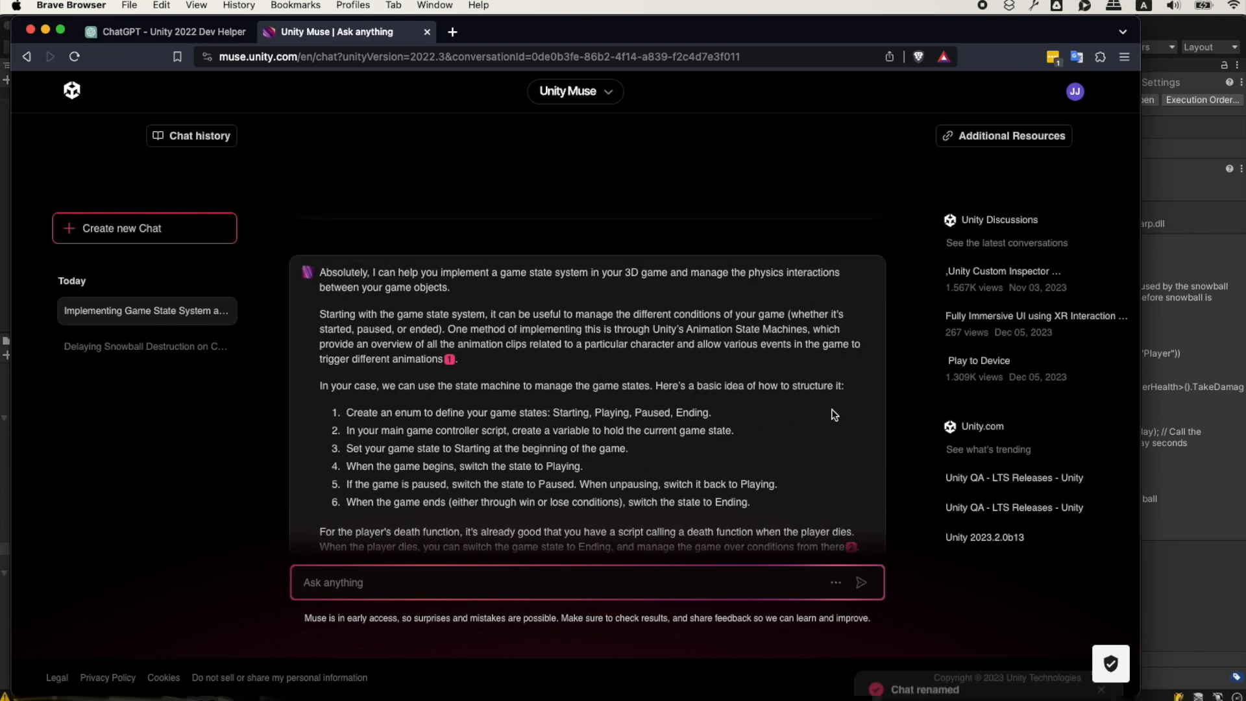
scroll(538, 383, down, 5)
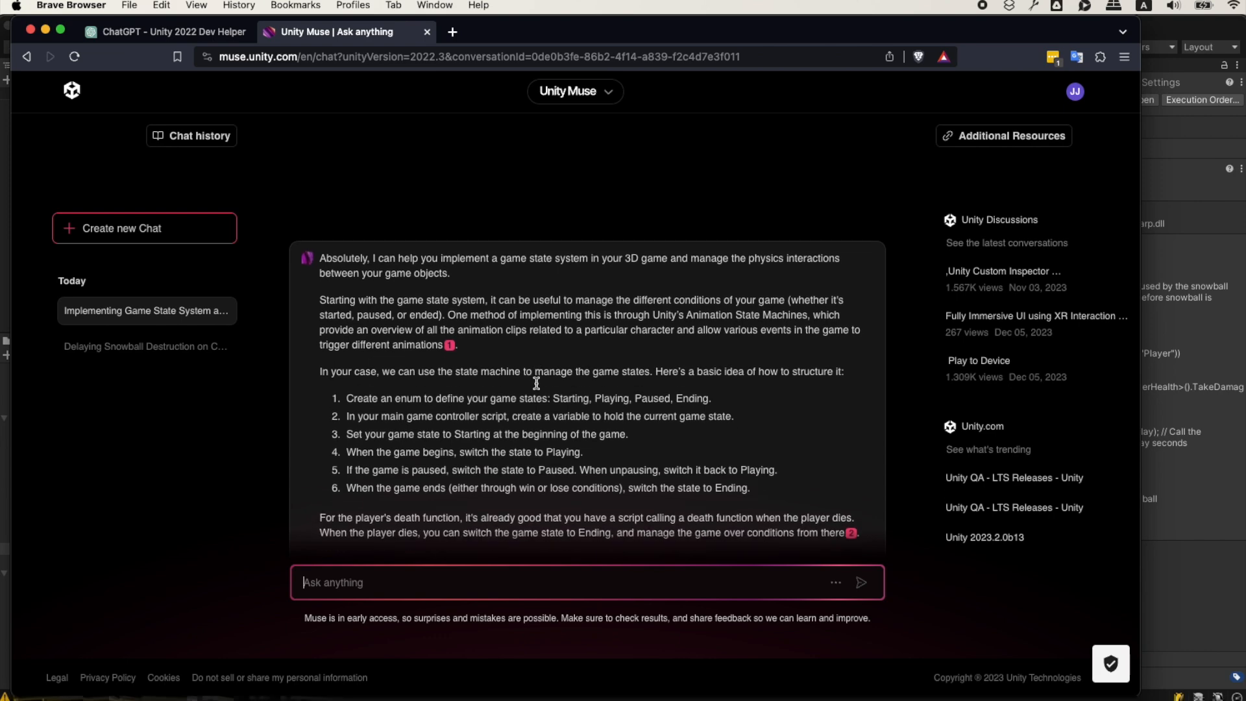
scroll(457, 335, up, 1)
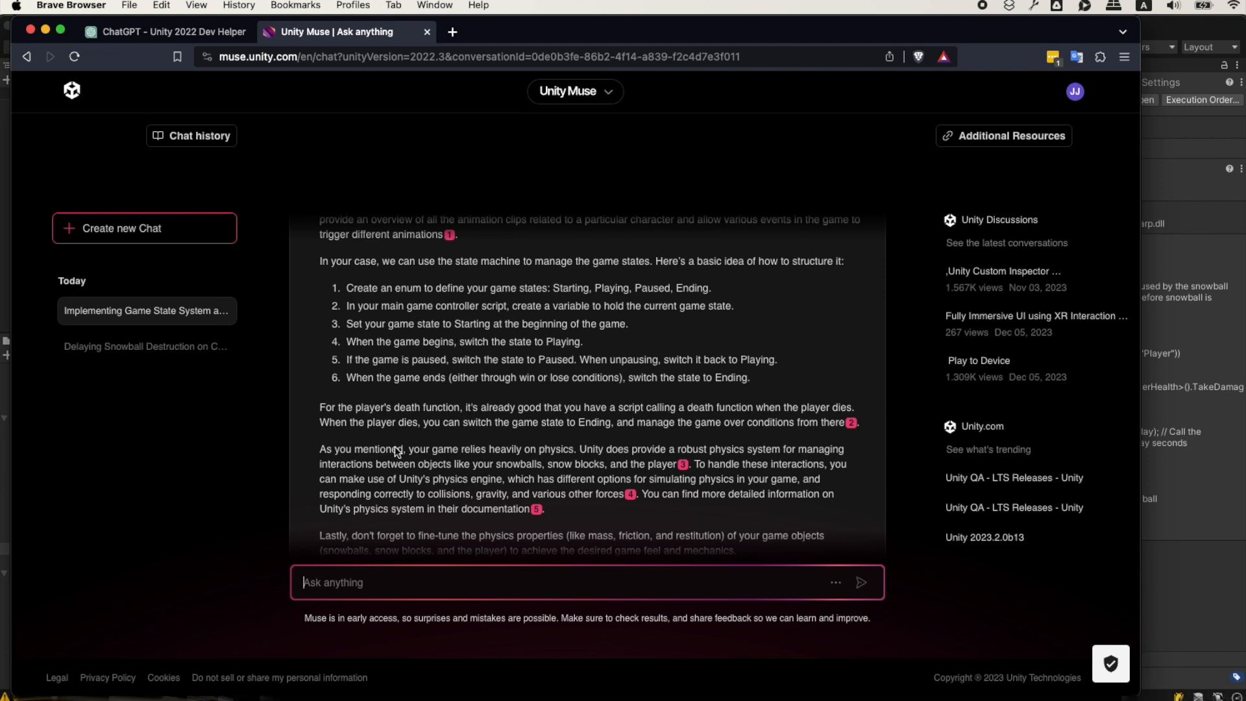
scroll(627, 372, down, 1)
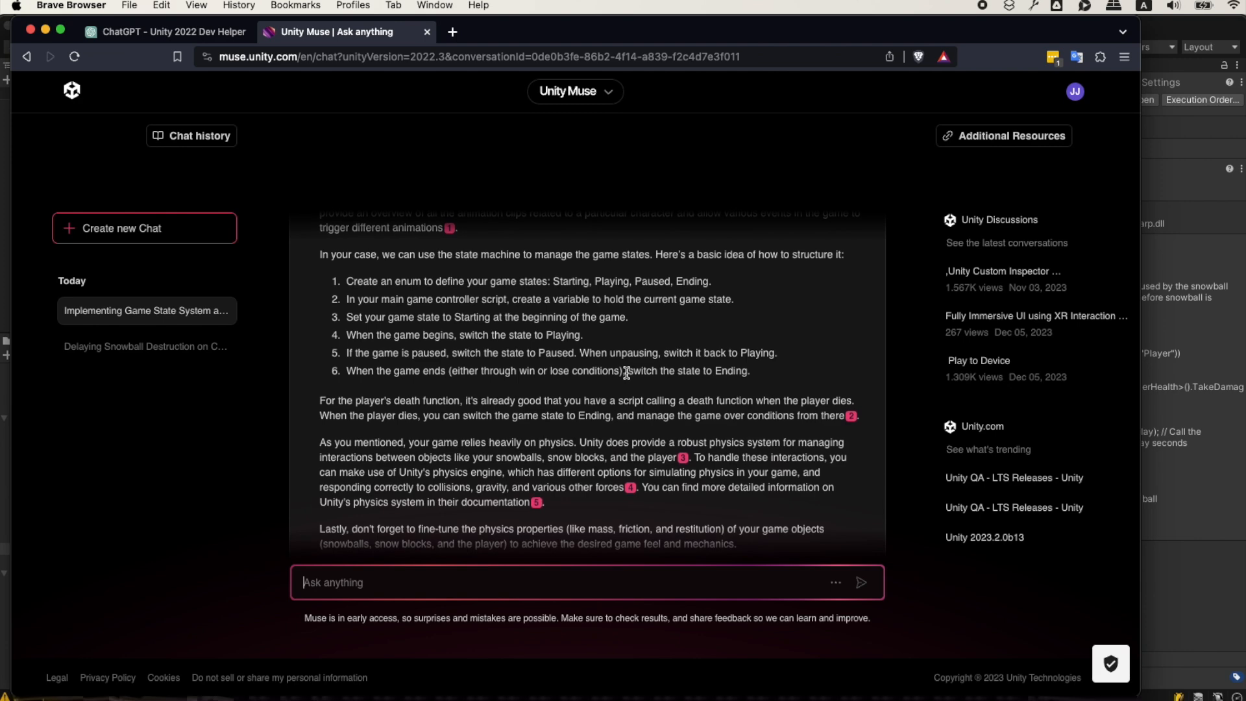
scroll(493, 370, down, 1)
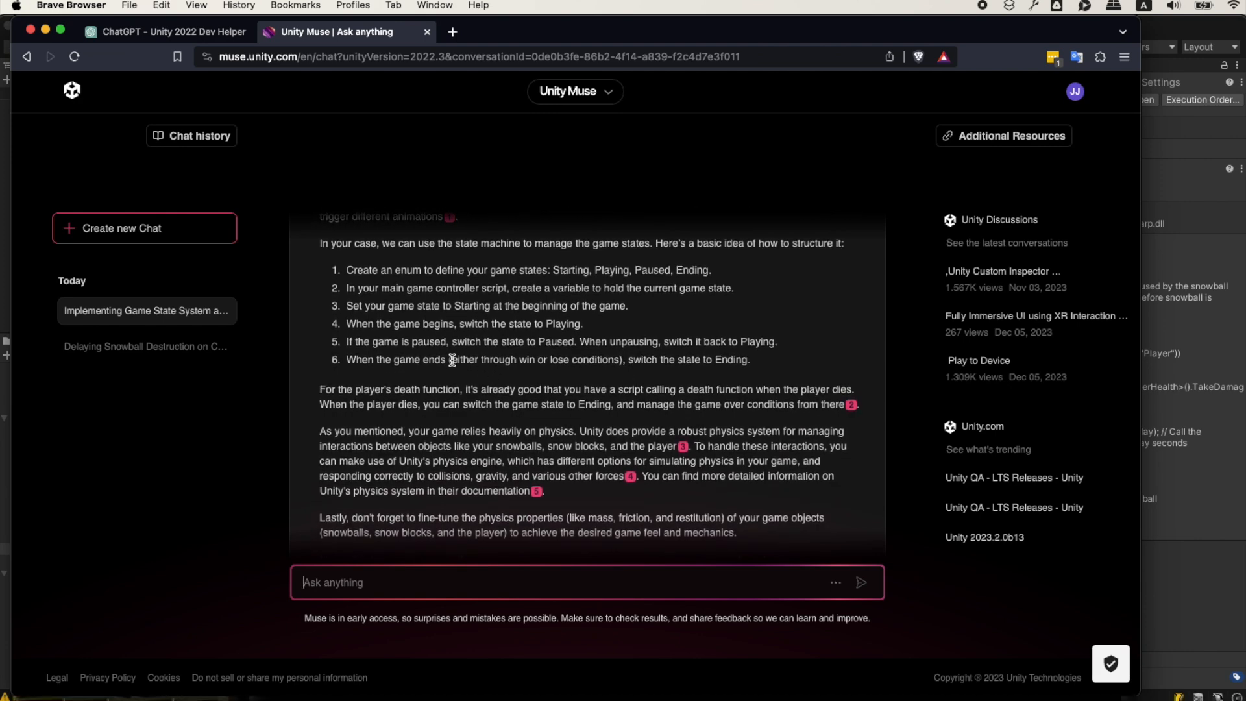
scroll(681, 429, down, 5)
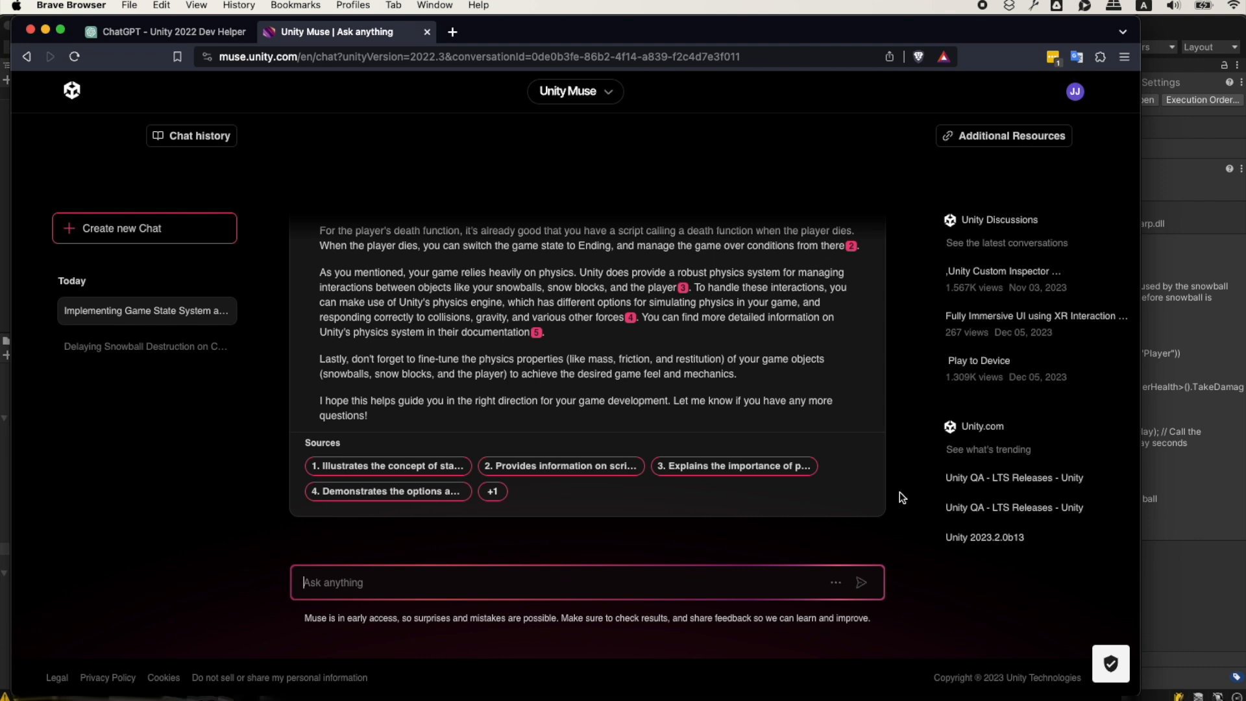
Ask Muse for a gamemanager script that other scripts can subscribe to or query for game state, with start game and game over functions
text(Can you create a gamemanager script for us that will handle the game state and that other sc)
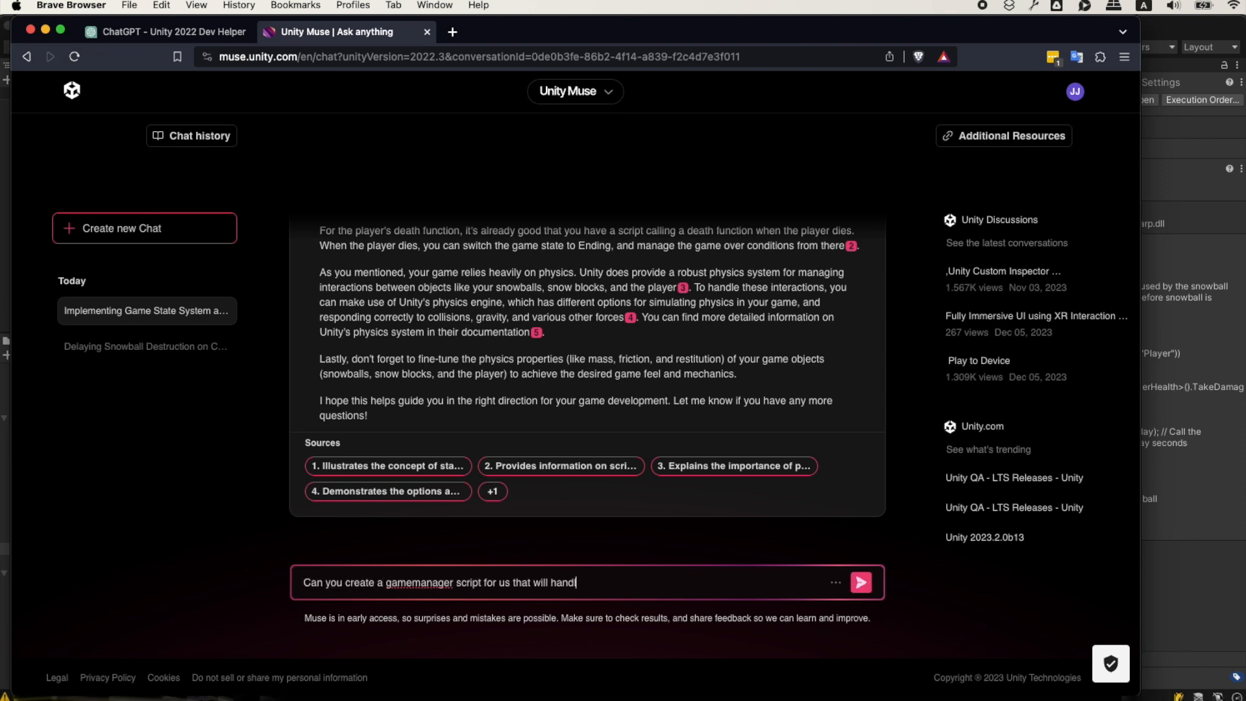
text(ripts can subscribe to g)
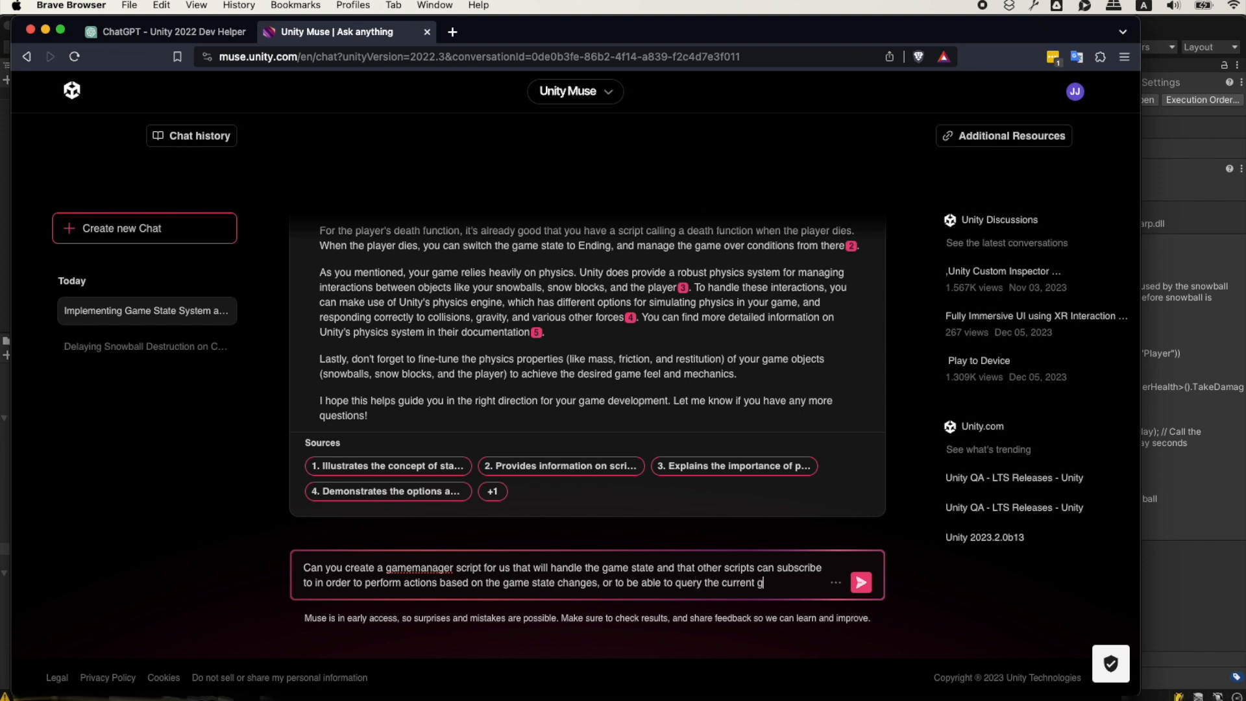
text( We wi)
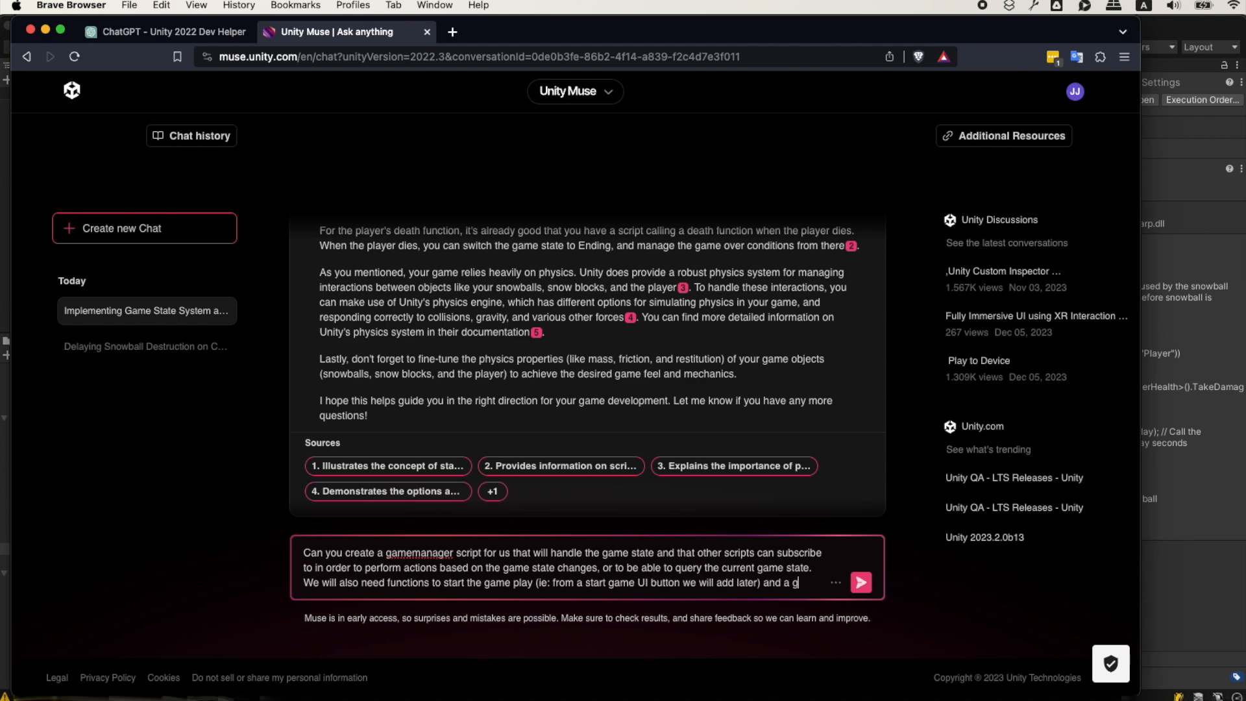
text( game over function to)
text(een reached.)
key(Return)
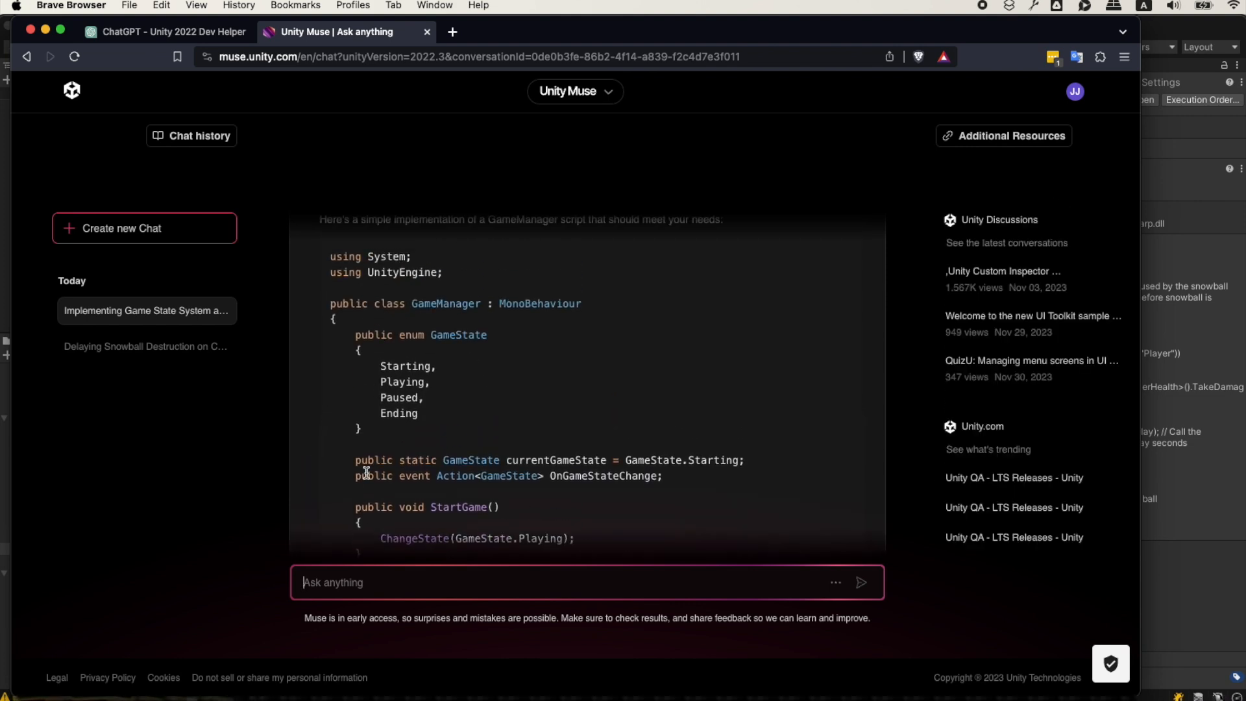
Review the GameManager script in Muse's answer through its Start method and copy the code
scroll(411, 402, down, 1)
scroll(411, 402, down, 5)
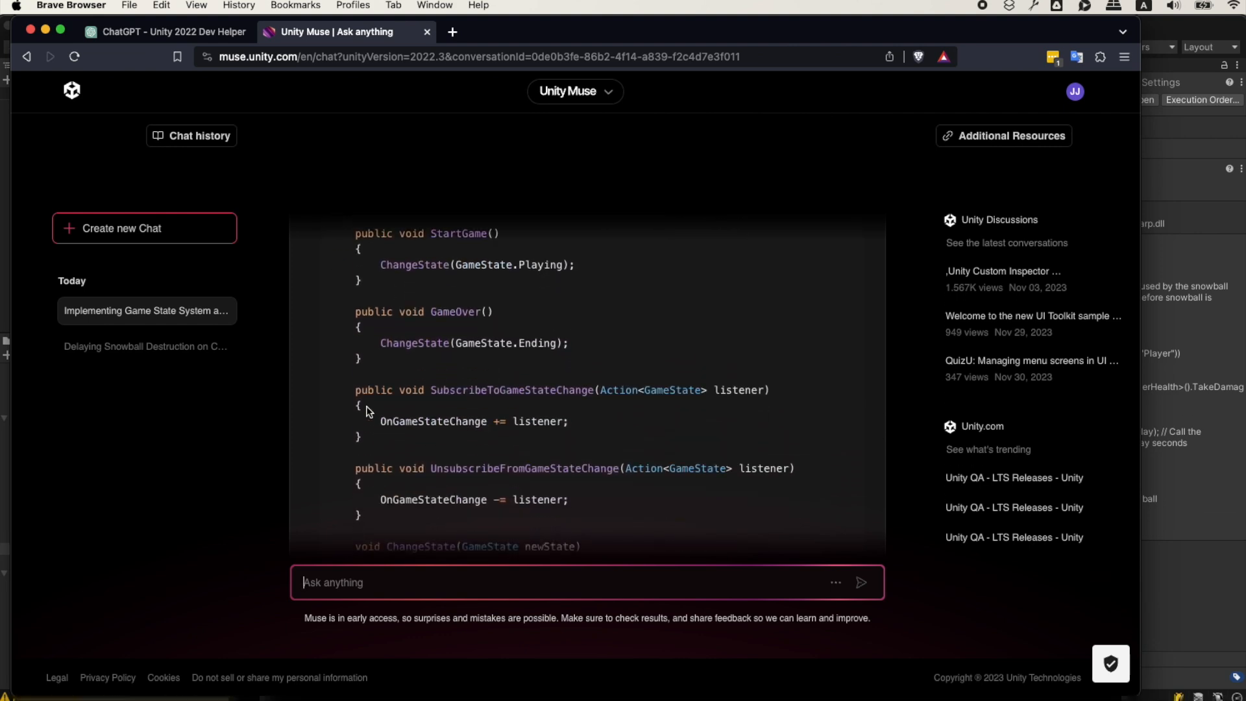
scroll(368, 411, down, 4)
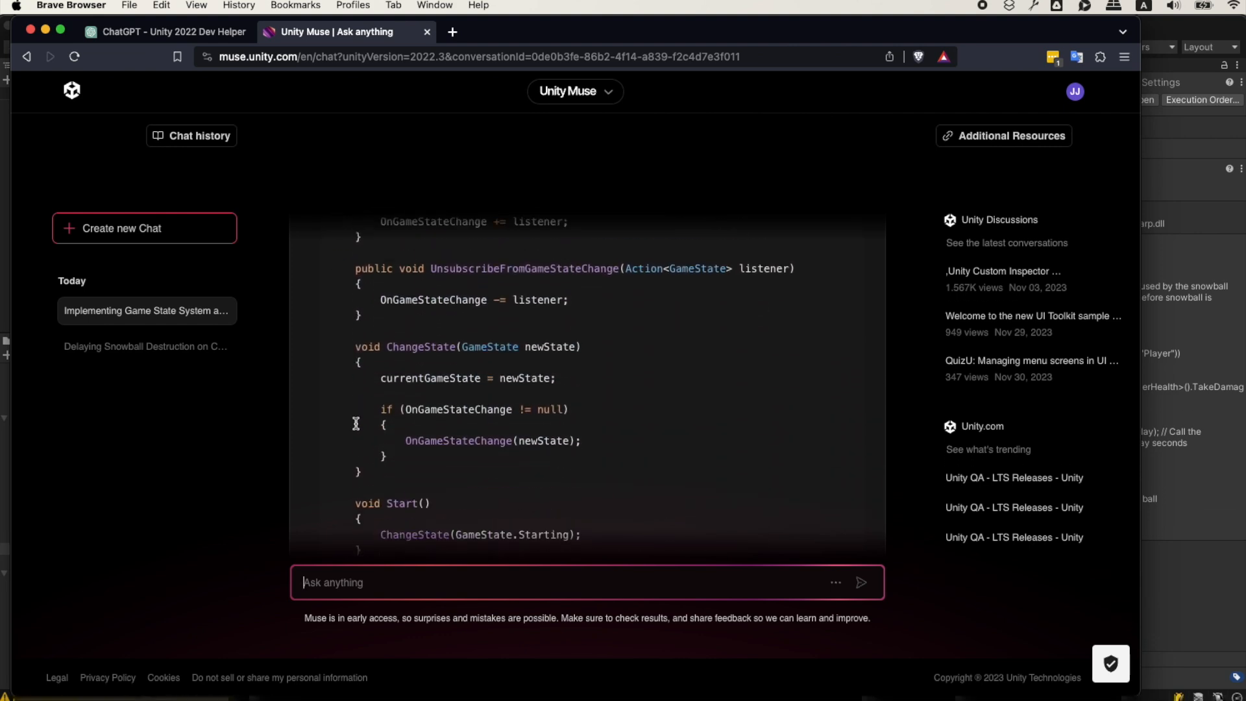
scroll(358, 408, down, 2)
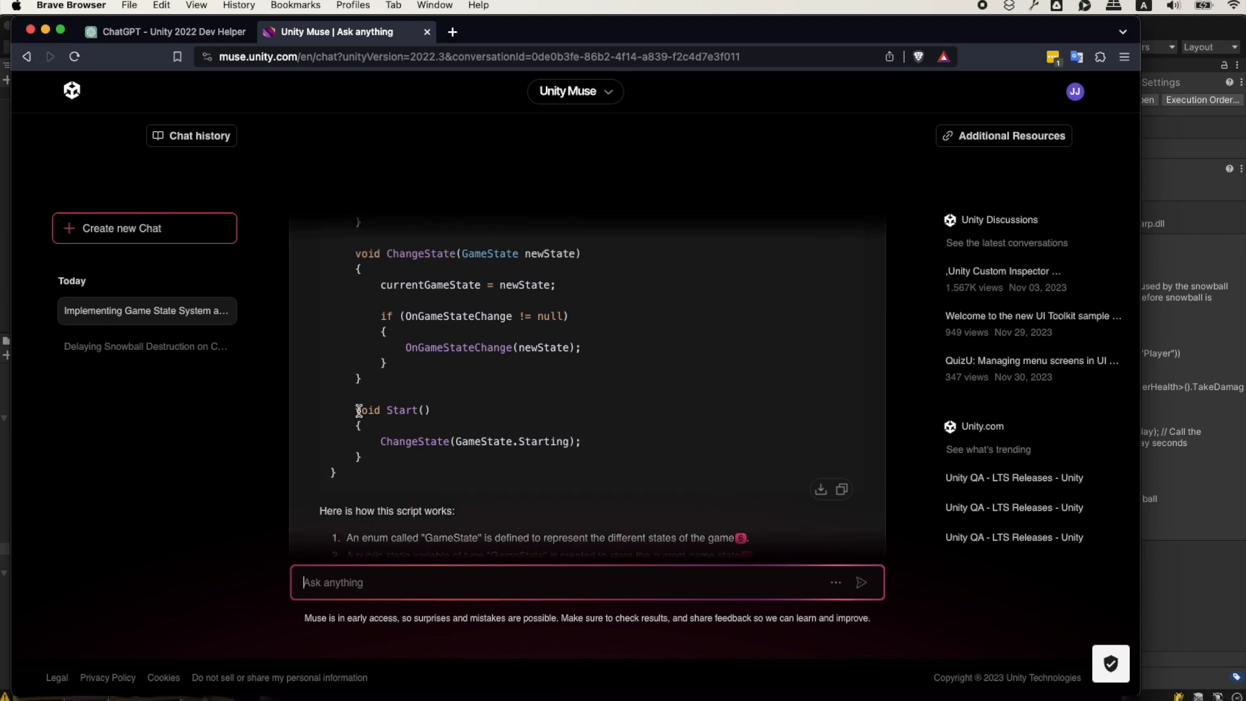
Switch to Unity and create a new C# script named GameManager in the Scripts folder
key(super+Tab)
key(super+Tab)
key(super+Tab)
key(super+Tab)
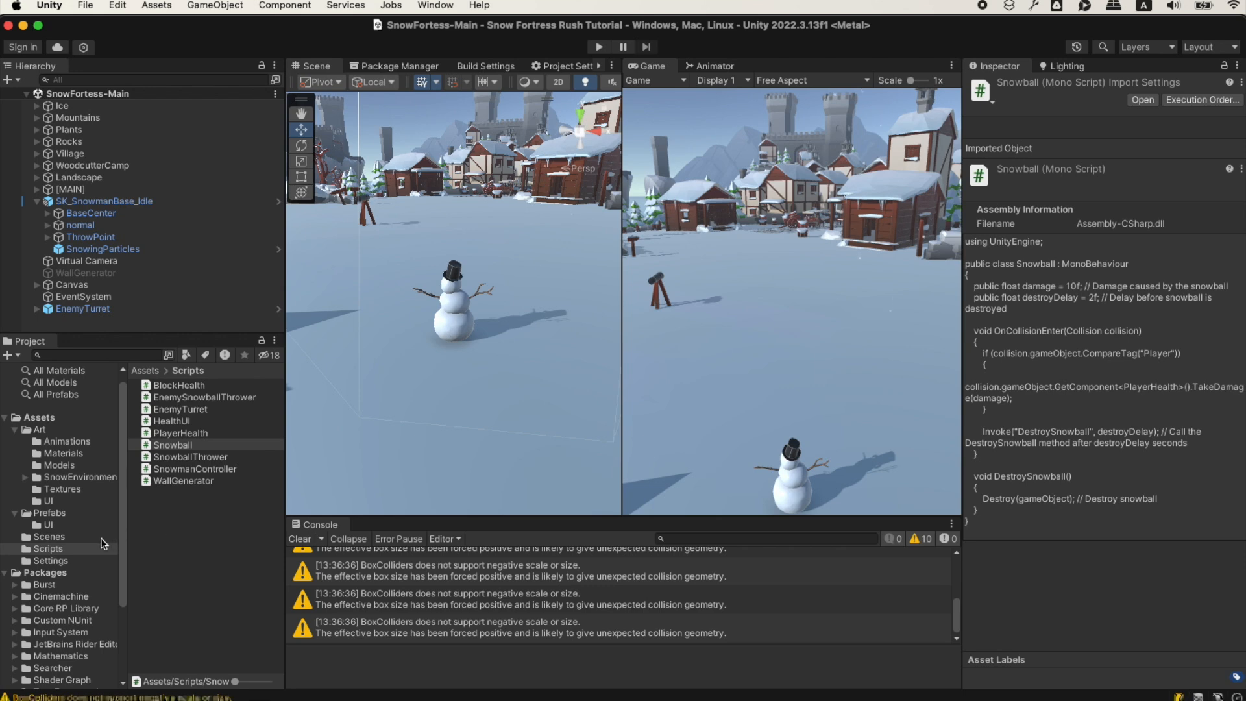
right_click(181, 565)
mouse_move(214, 269)
click(449, 38)
text(GameManager)
key(Return)
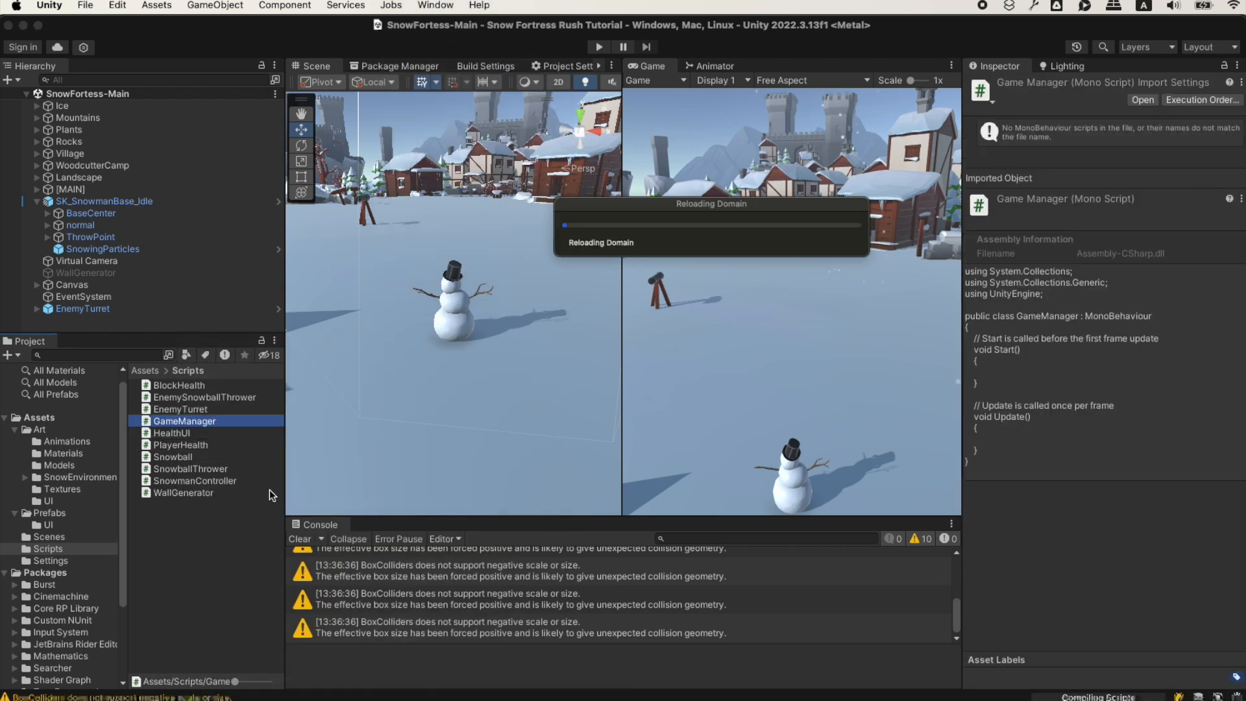
Open GameManager.cs in the code editor, replace its entire template with Muse's code and save the file
double_click(273, 420)
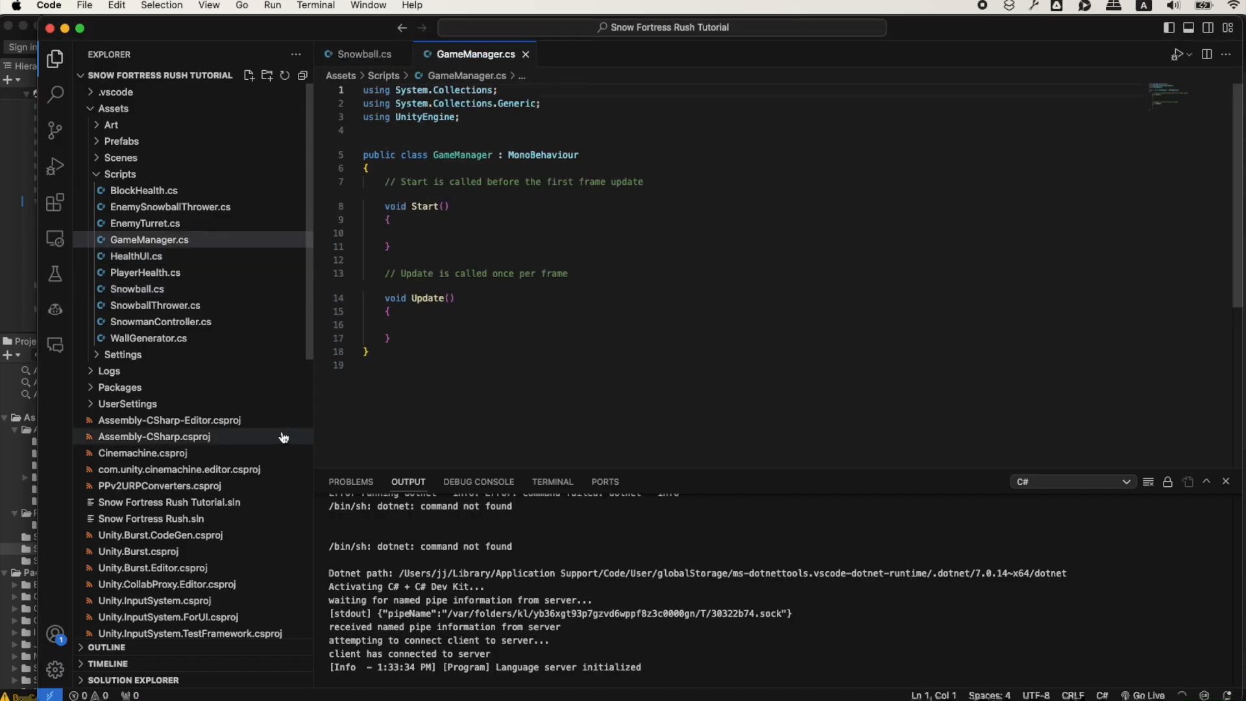
key(super+a)
key(super+v)
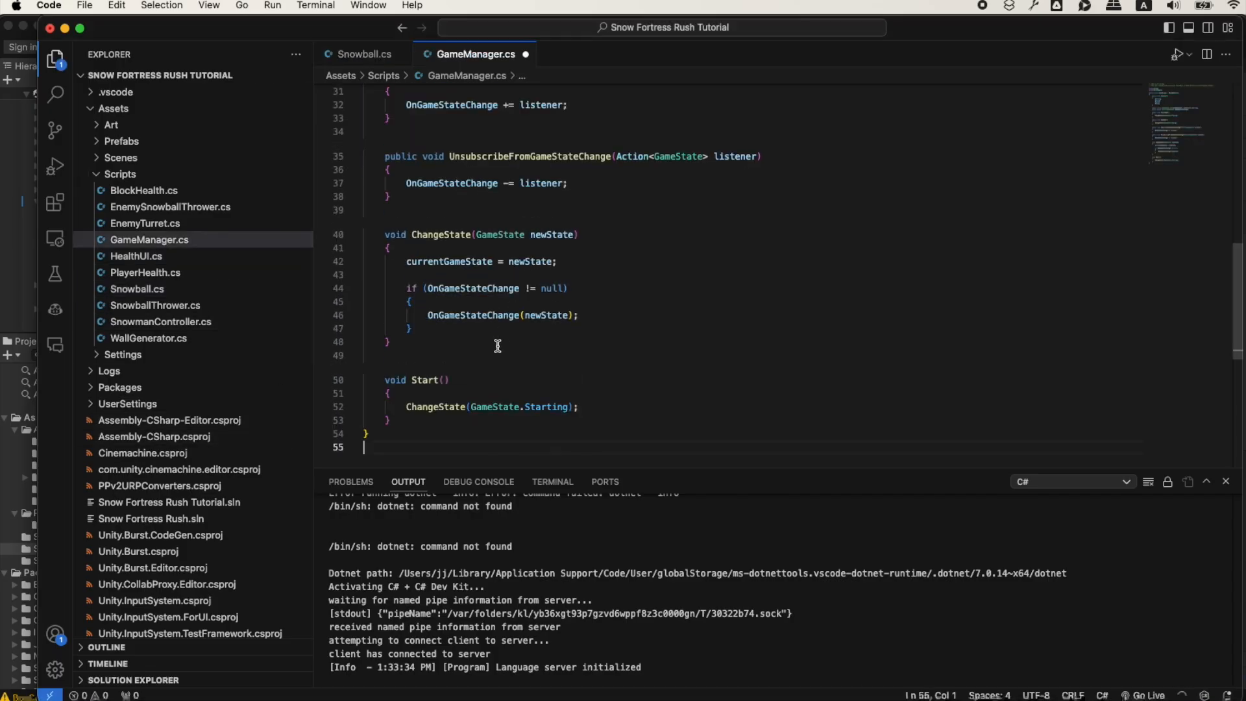
scroll(435, 341, up, 10)
key(super+s)
Delete the ChangeState(GameState.Starting) call from the Start method of GameManager.cs
scroll(454, 293, down, 10)
click(438, 369)
click(409, 354)
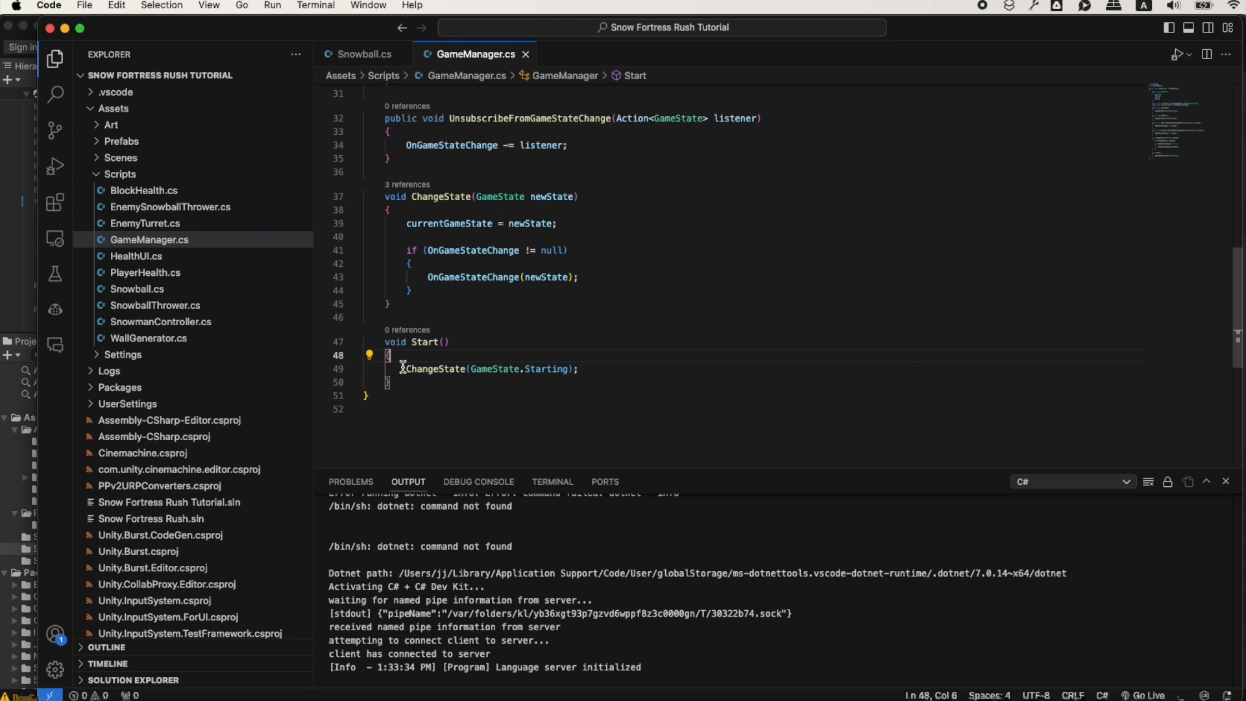
drag(405, 369, 614, 365)
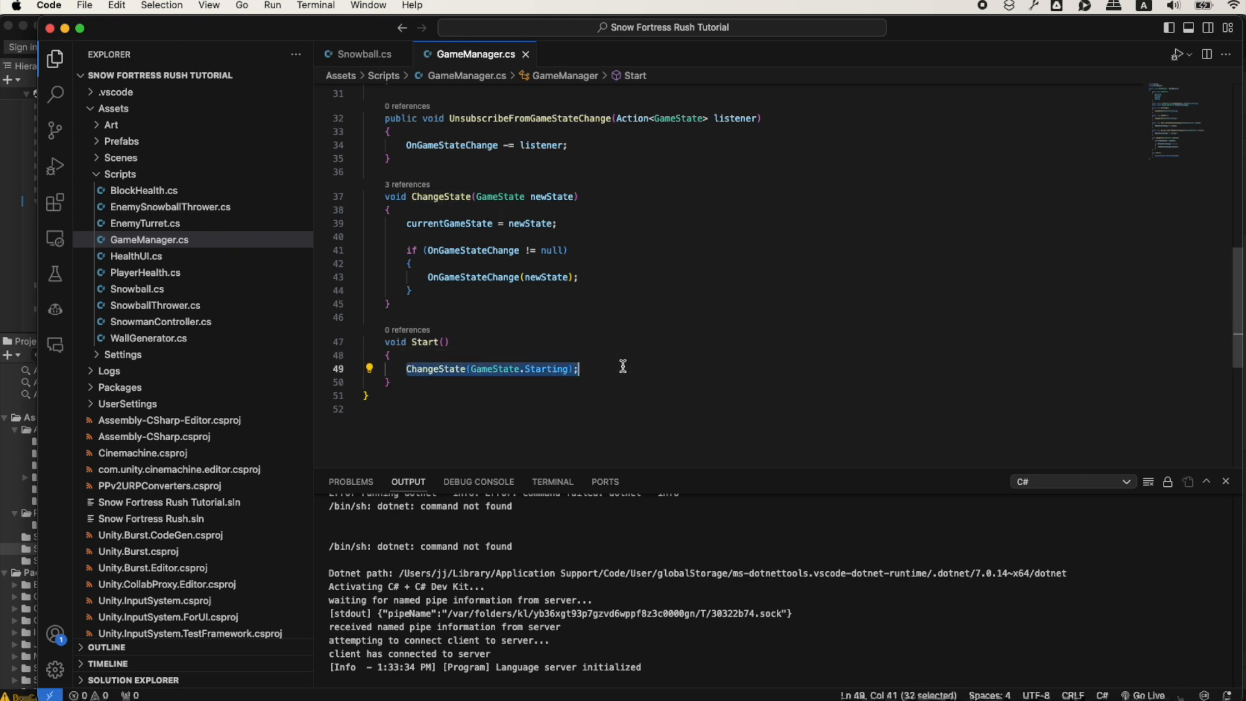
key(BackSpace)
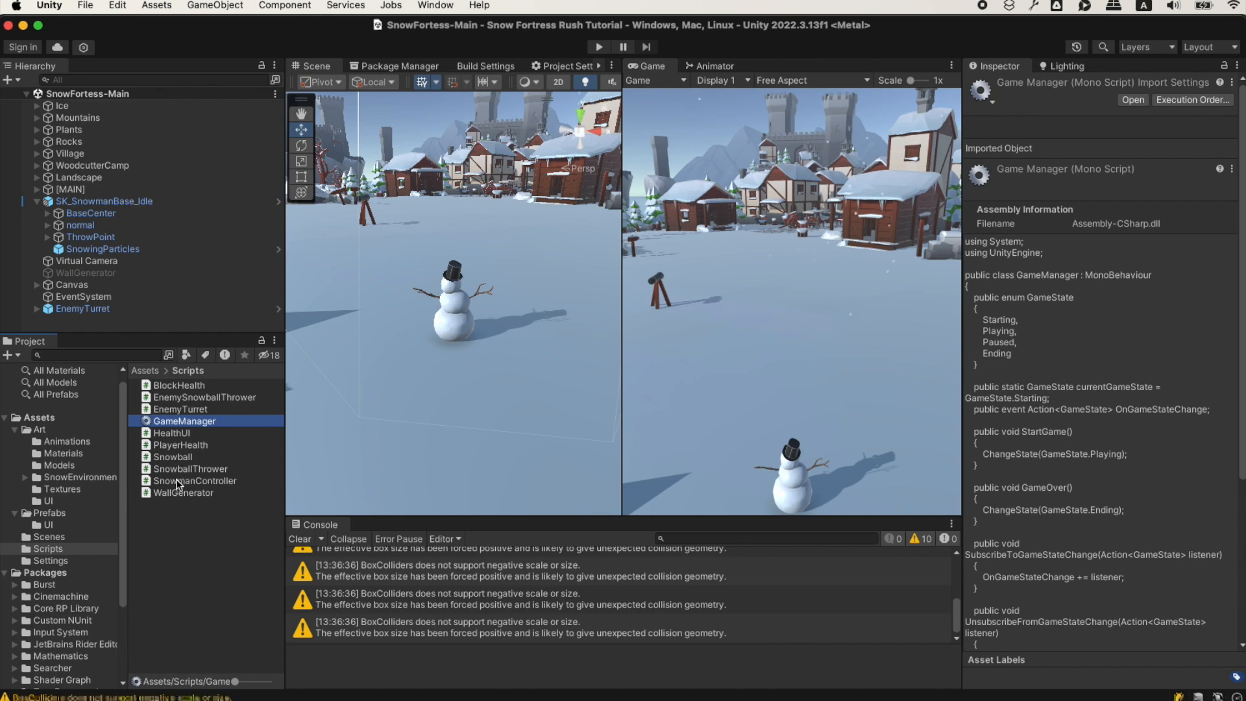
Ask Muse for code to subscribe to the game state event and check the state from another script, accessing the gamemanager as a singleton
text(code that I can use from another script to subscribe to the game state event and to check the game sta)
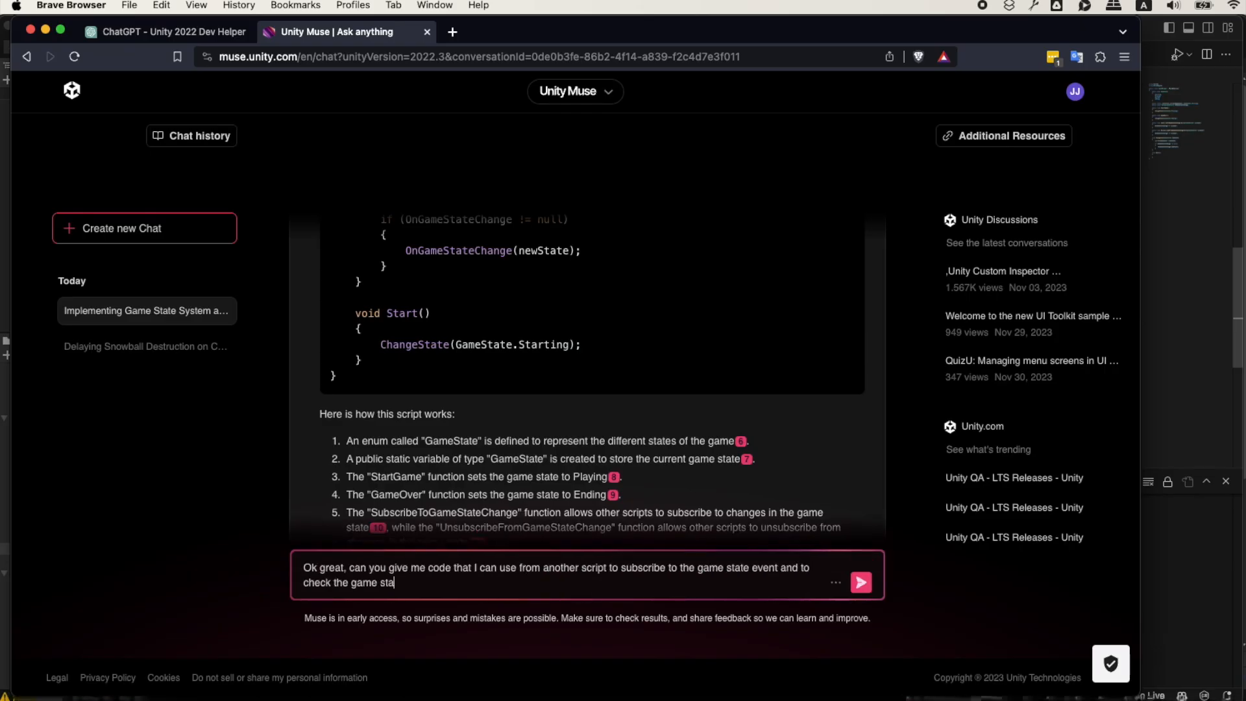
text(te. We can use the singleton pattern to access the gamemang)
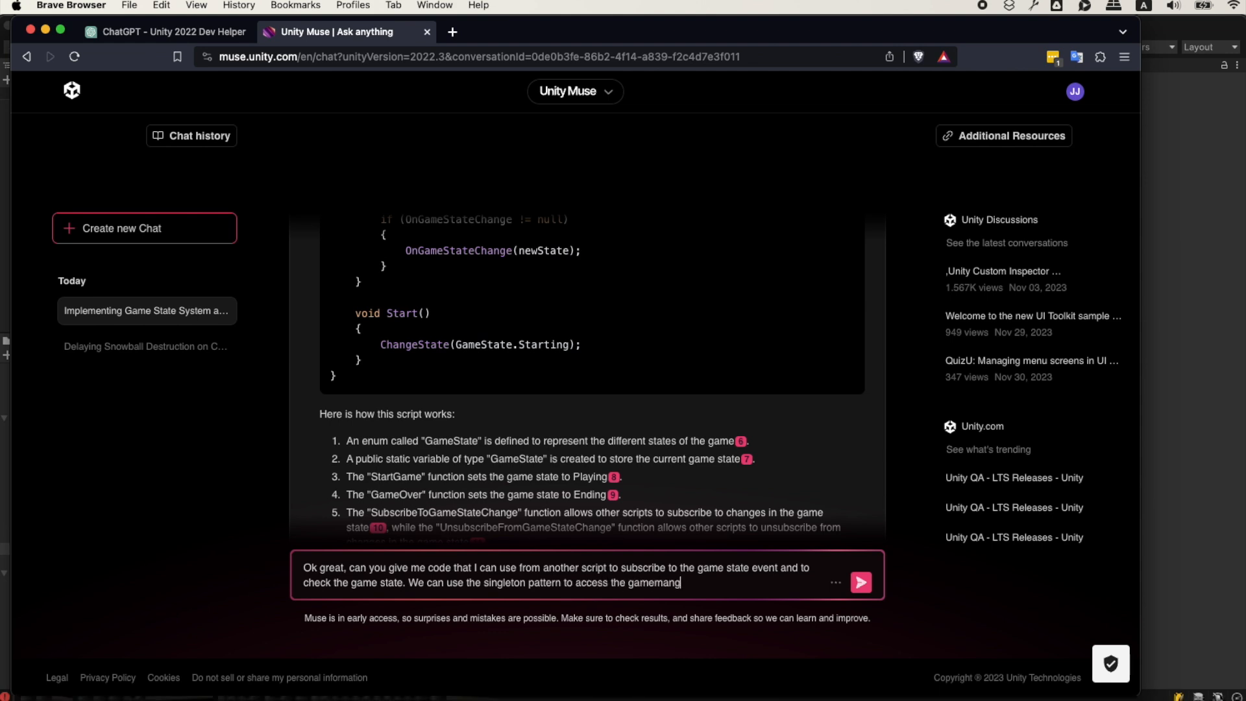
text(ager.)
key(Return)
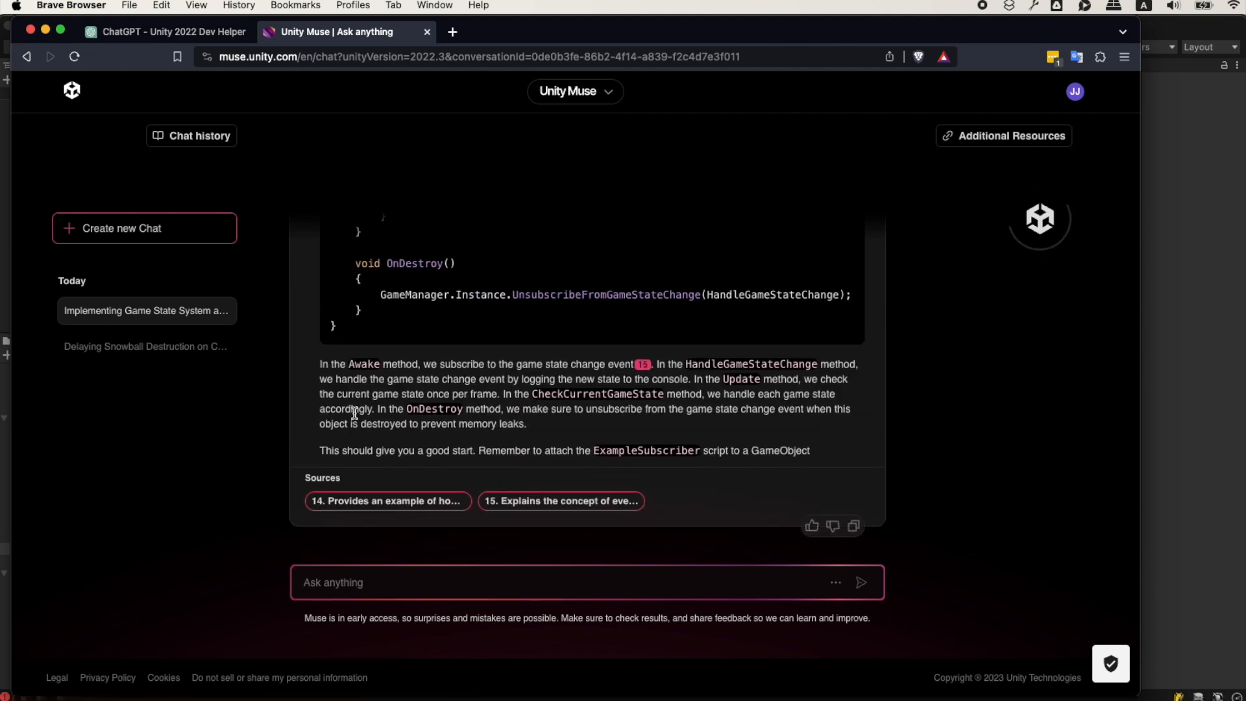
Copy the singleton GameManager code from the class declaration through Awake in Muse's answer and use it to update GameManager.cs
scroll(334, 437, up, 5)
scroll(338, 390, up, 10)
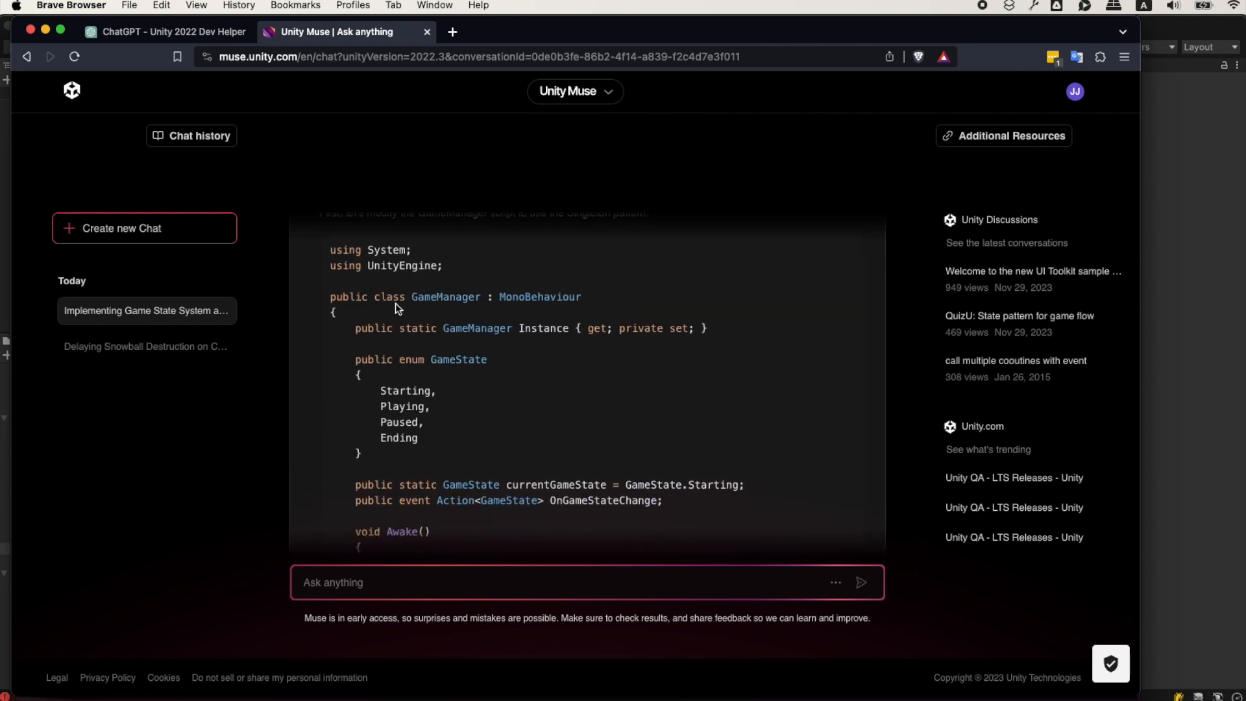
drag(332, 298, 618, 437)
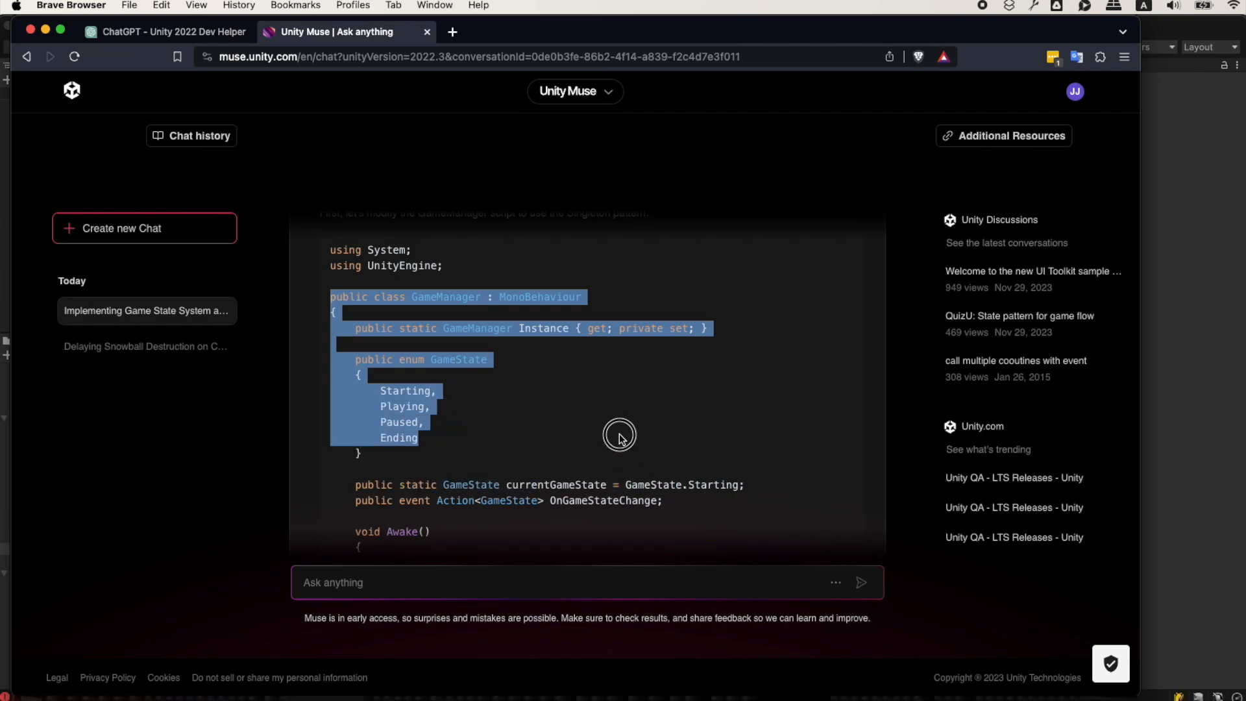
key(super+Tab)
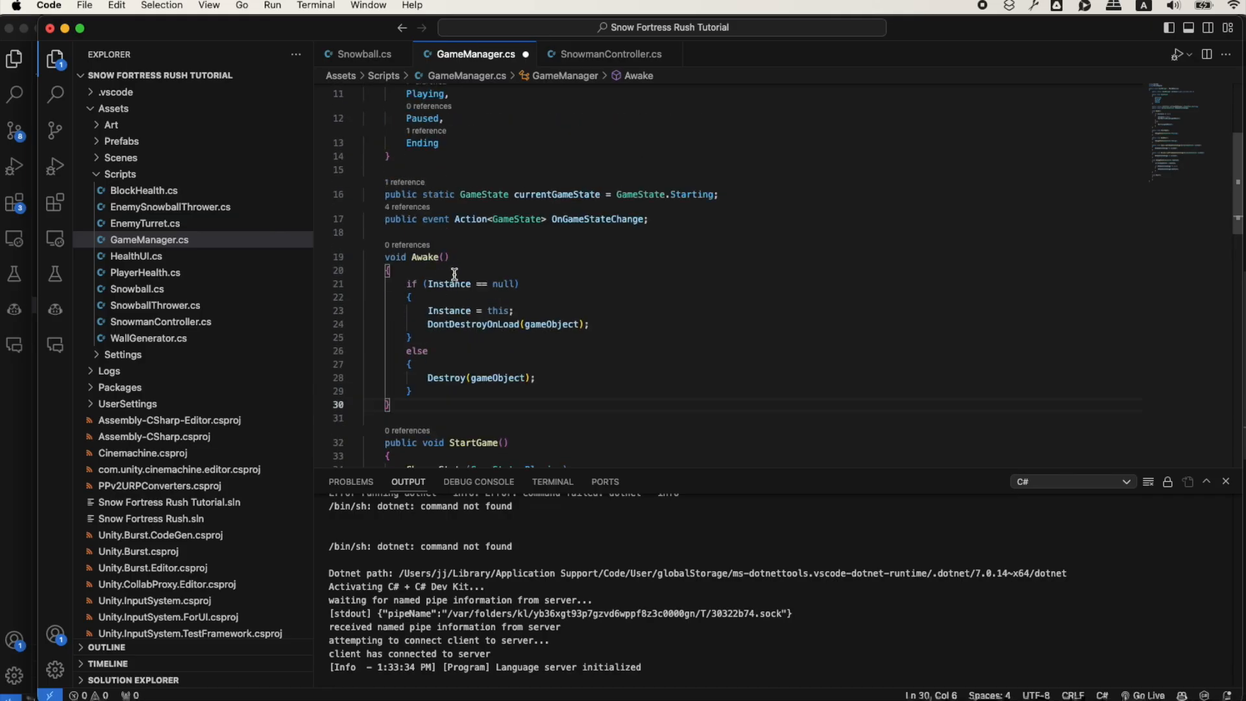
Copy the GameManager.Instance.SubscribeToGameStateChange(HandleGameStateChange) line from the ExampleSubscriber script in Muse's answer
click(519, 343)
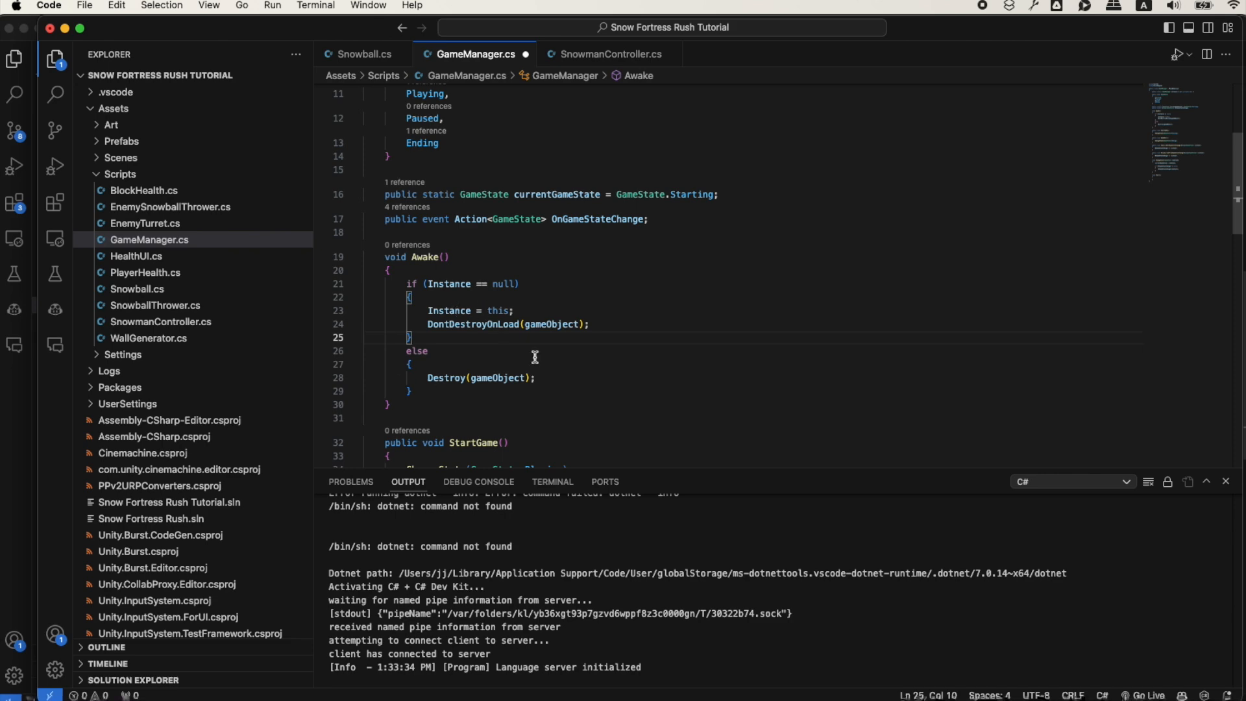
scroll(535, 357, up, 3)
scroll(556, 322, up, 1)
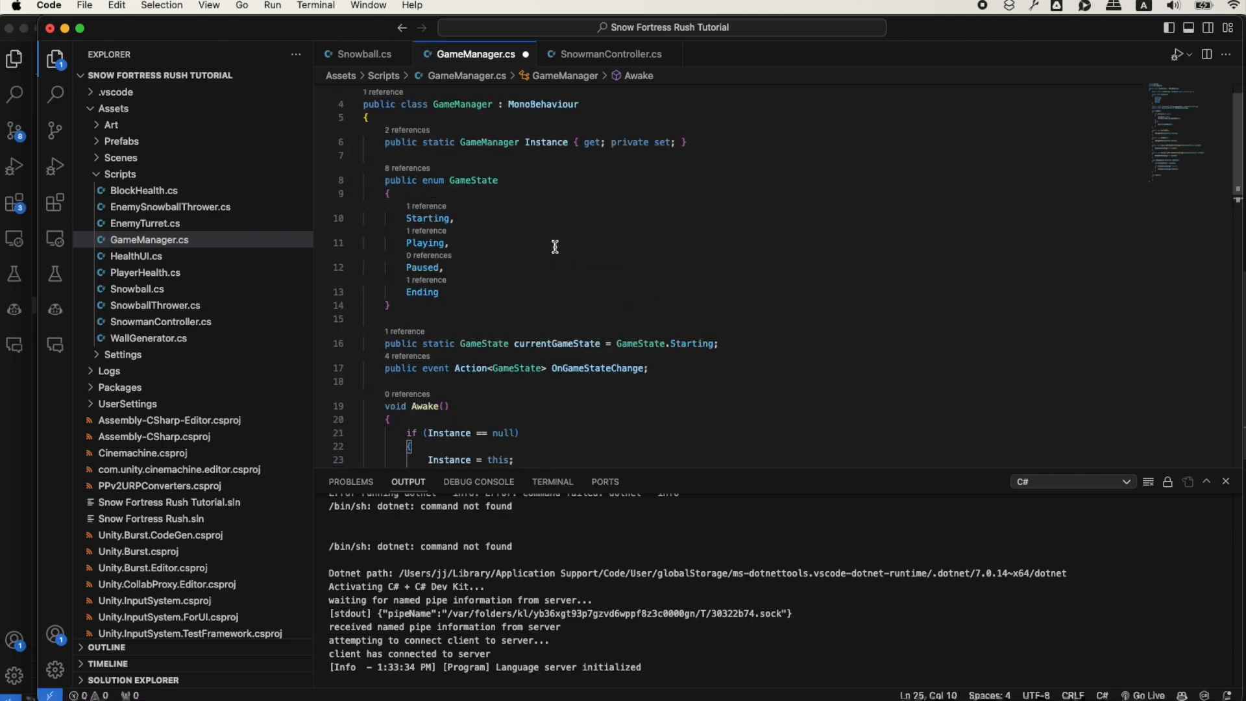
key(super+Tab)
key(super+Tab)
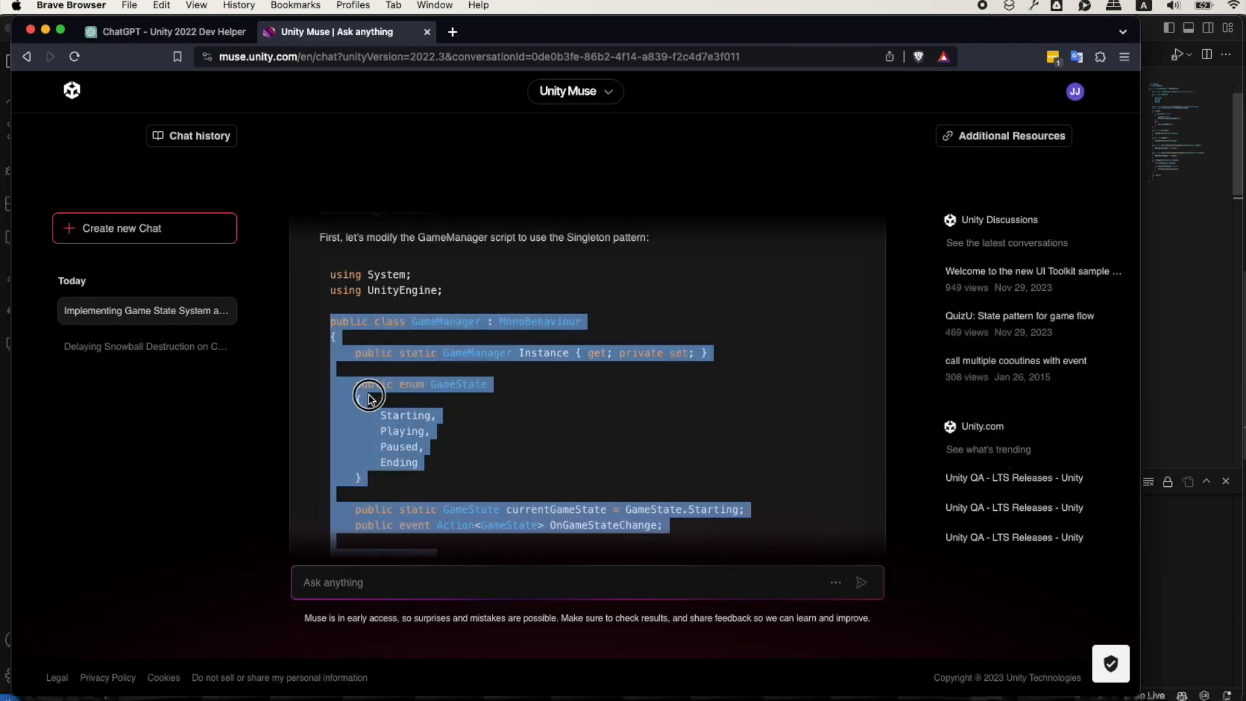
click(368, 395)
scroll(338, 400, down, 2)
scroll(338, 401, down, 10)
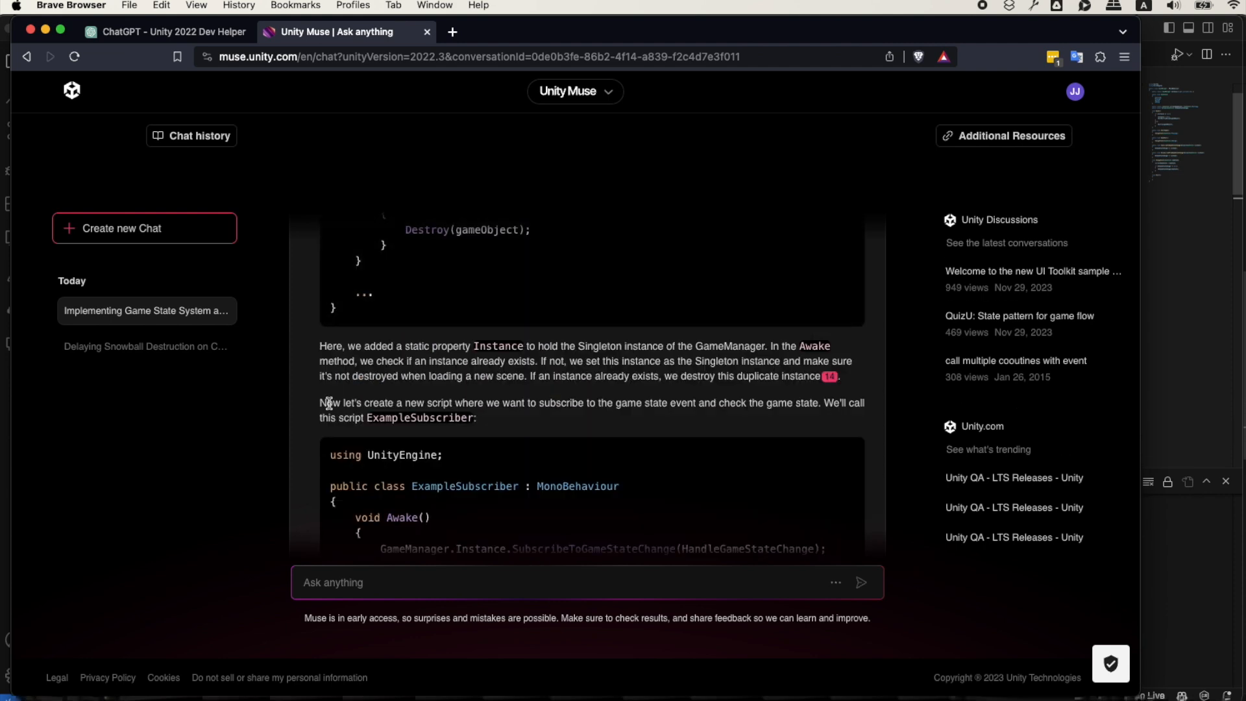
scroll(333, 415, down, 5)
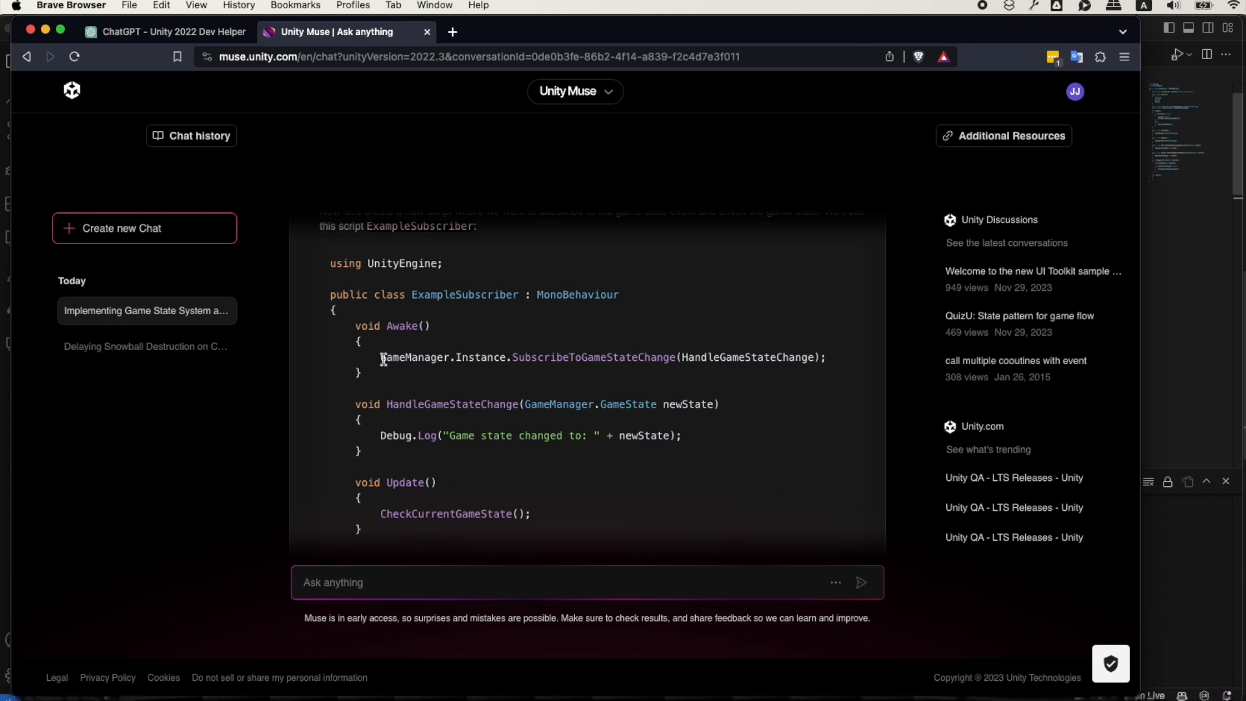
triple_click(383, 358)
key(super+c)
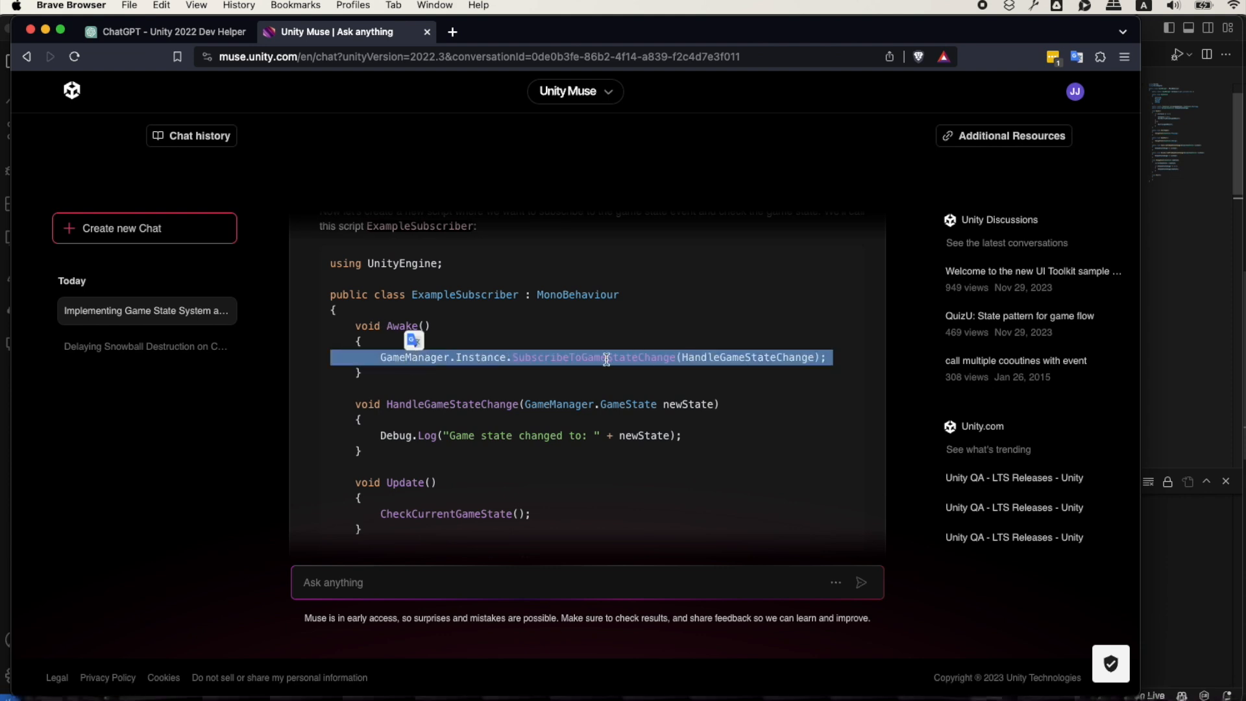
Add the copied subscription line to the end of the Start method in SnowmanController.cs, indented to match the surrounding code
key(super+Tab)
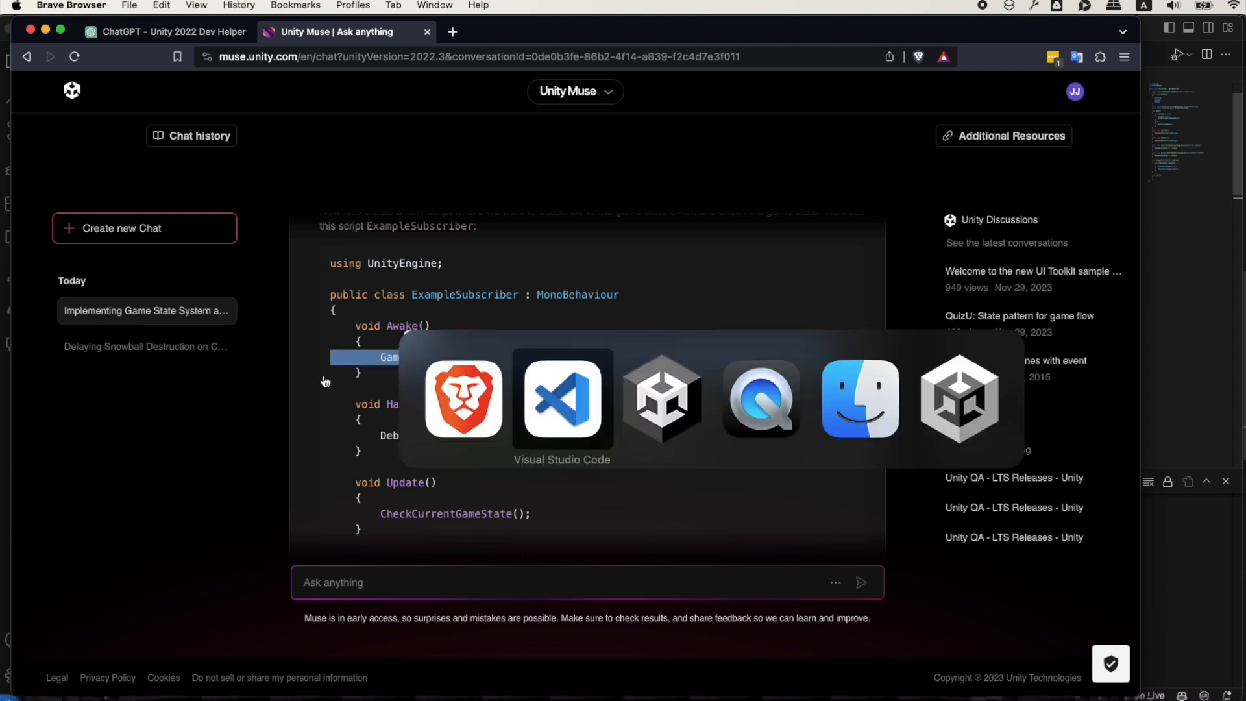
key(super+Tab)
key(super+shift+Tab)
click(607, 55)
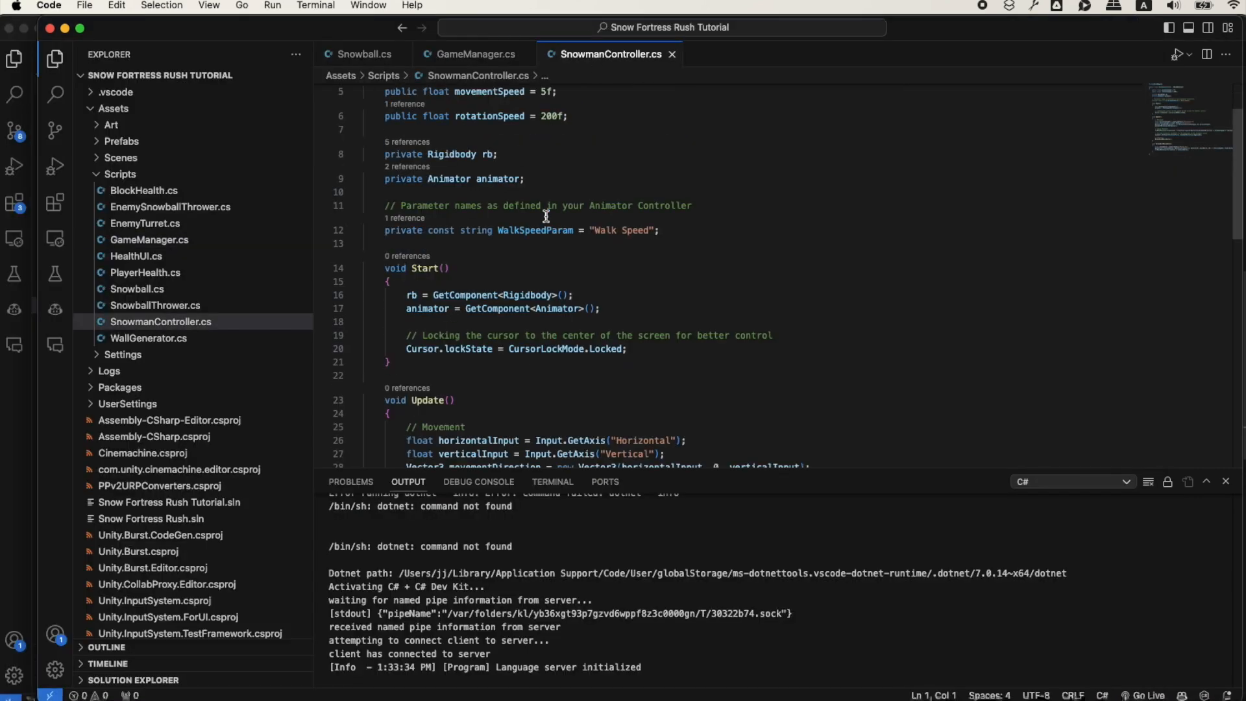
scroll(499, 277, up, 3)
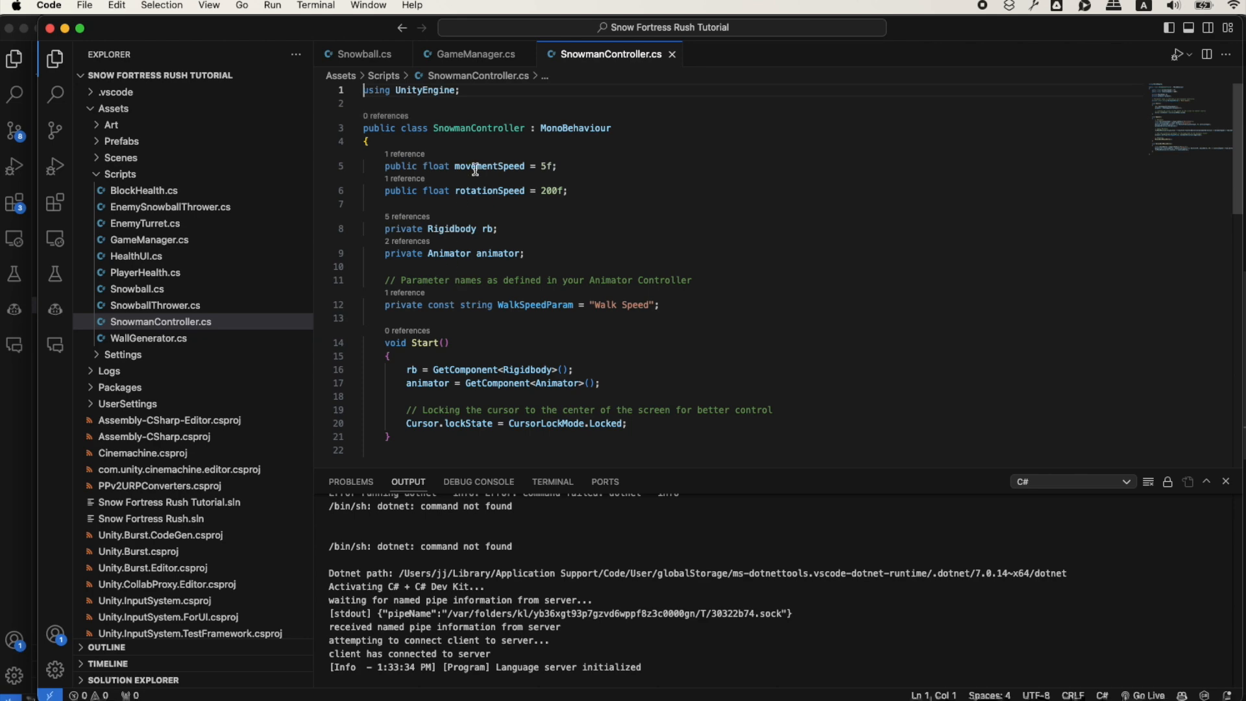
scroll(461, 350, down, 2)
scroll(475, 273, up, 2)
scroll(713, 380, down, 1)
click(713, 380)
key(Return)
key(Return)
key(super+v)
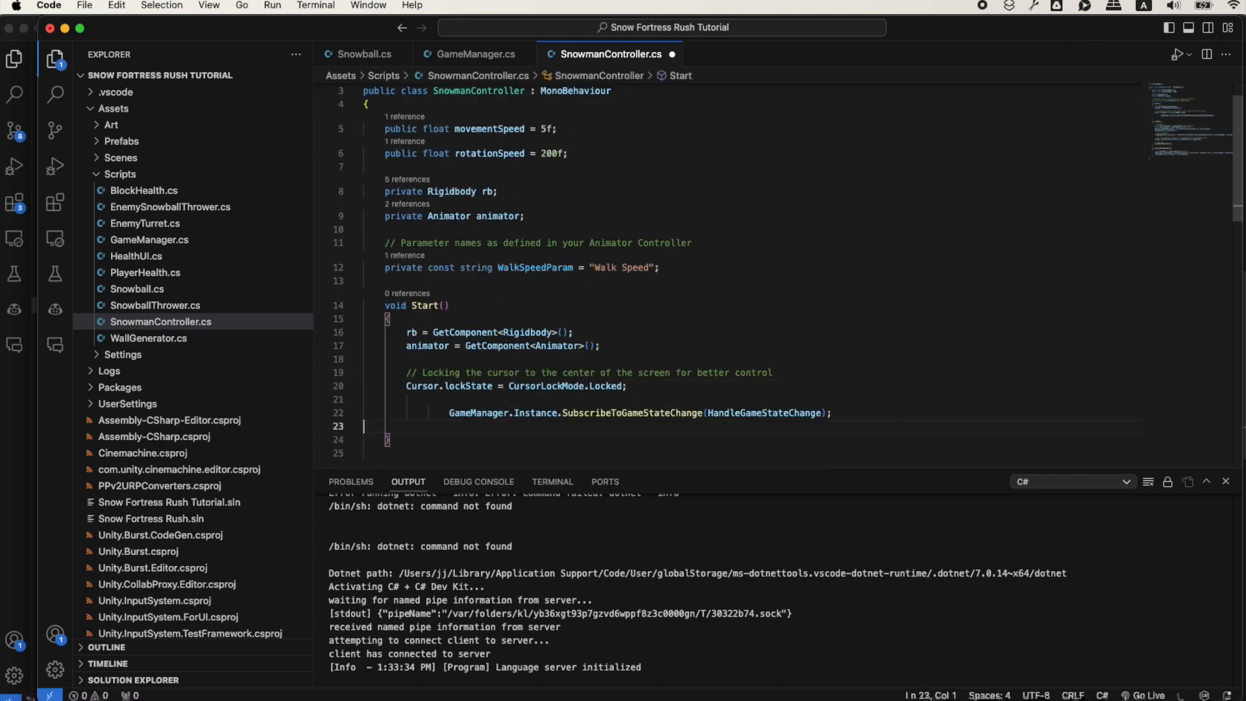
key(BackSpace)
key(shift+Tab)
key(shift+Tab)
scroll(685, 376, down, 1)
Copy the HandleGameStateChange method from Muse's answer into SnowmanController.cs between Start and Update, and fix its indentation
double_click(685, 377)
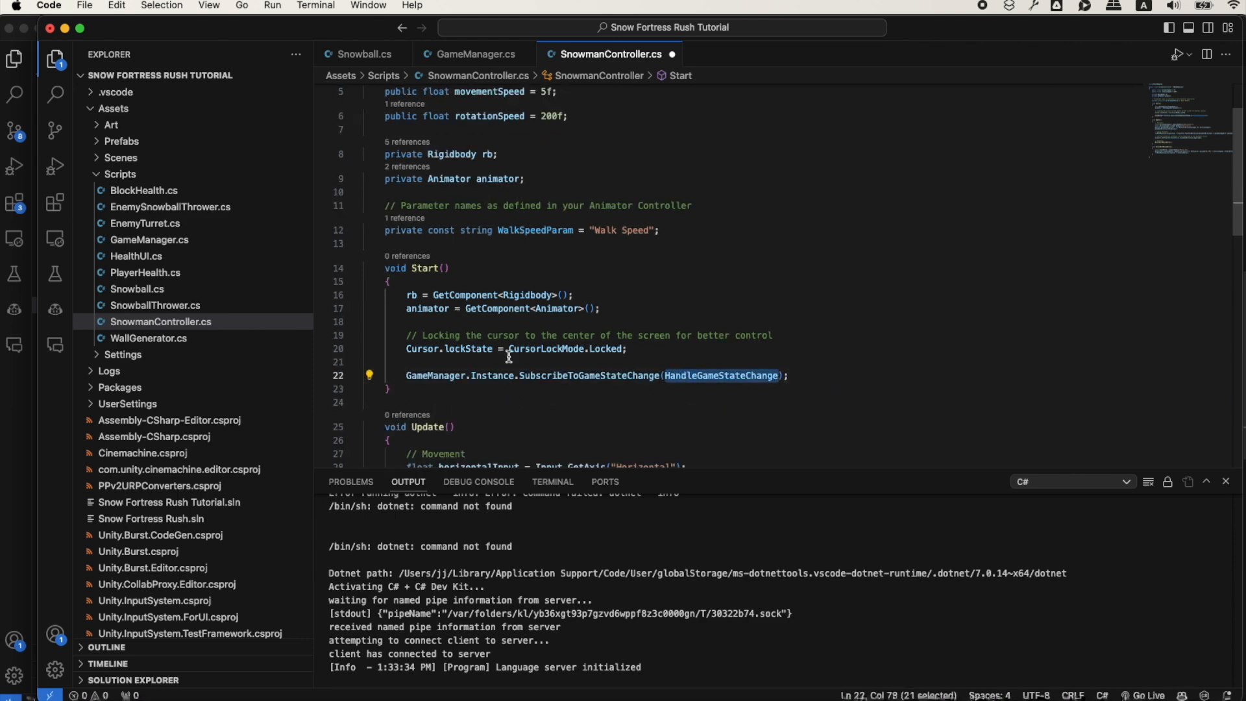
key(super+Tab)
drag(351, 404, 394, 455)
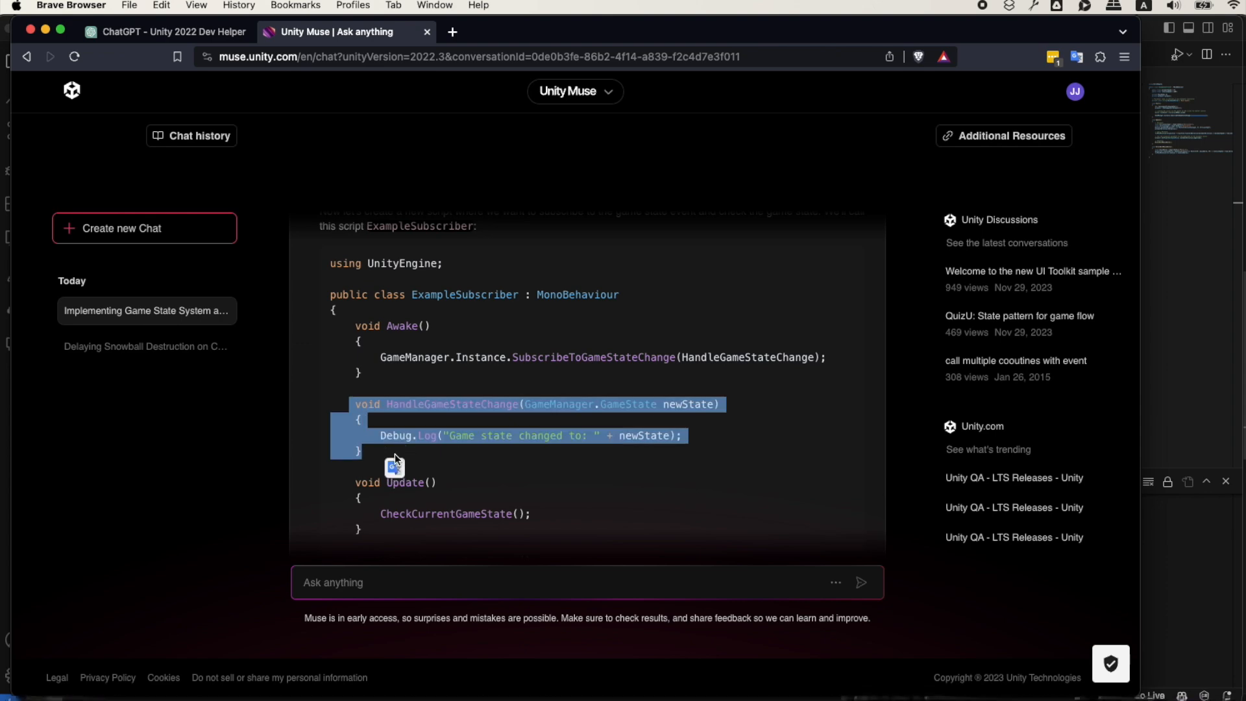
key(super+c)
key(super+Tab)
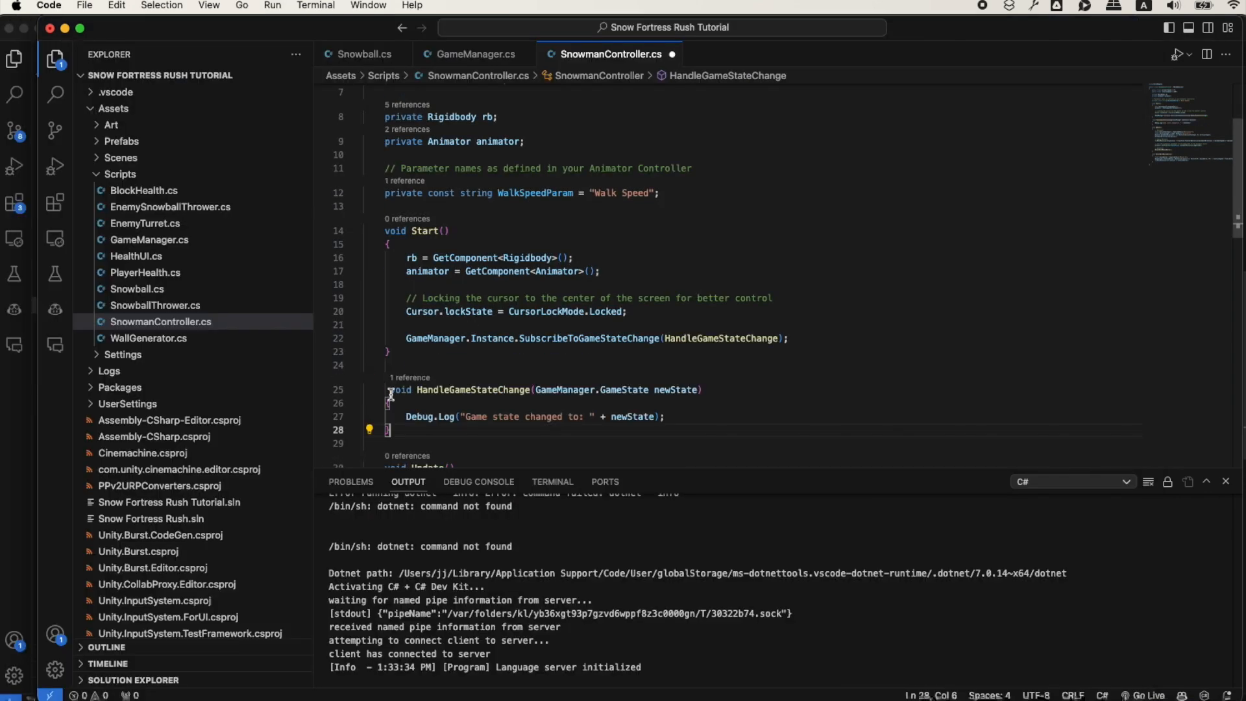
click(390, 390)
key(BackSpace)
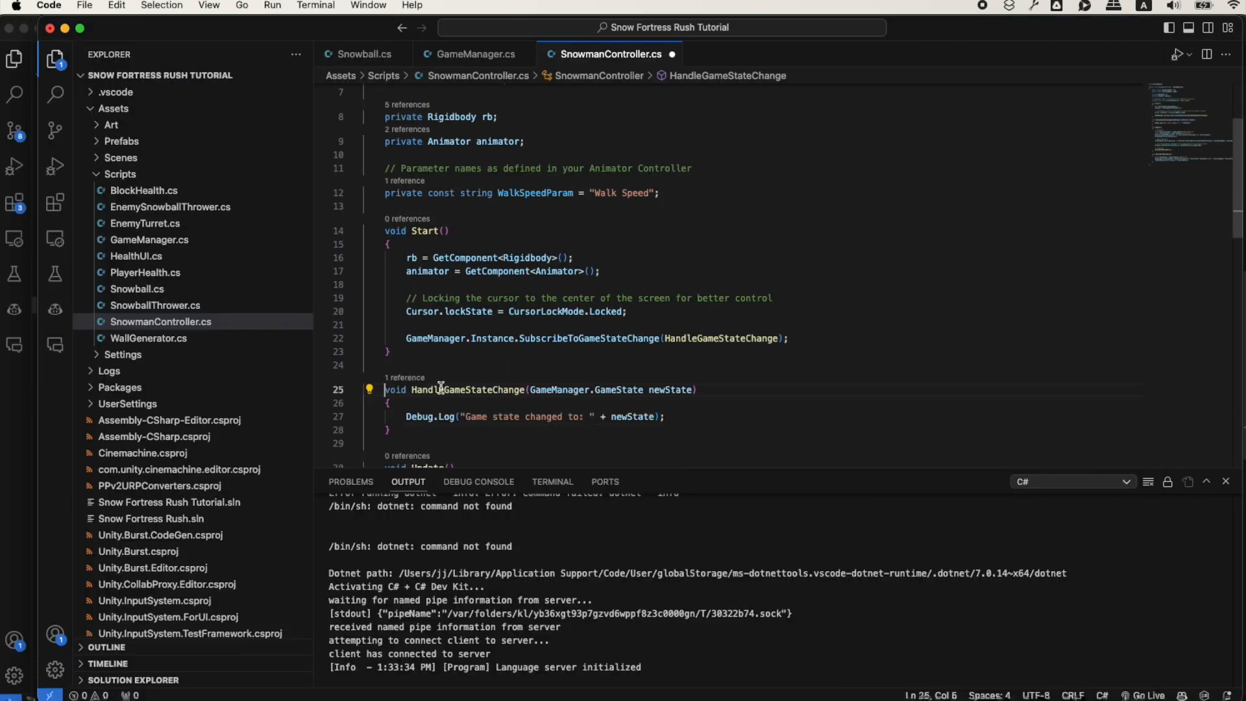
click(524, 390)
scroll(524, 390, down, 3)
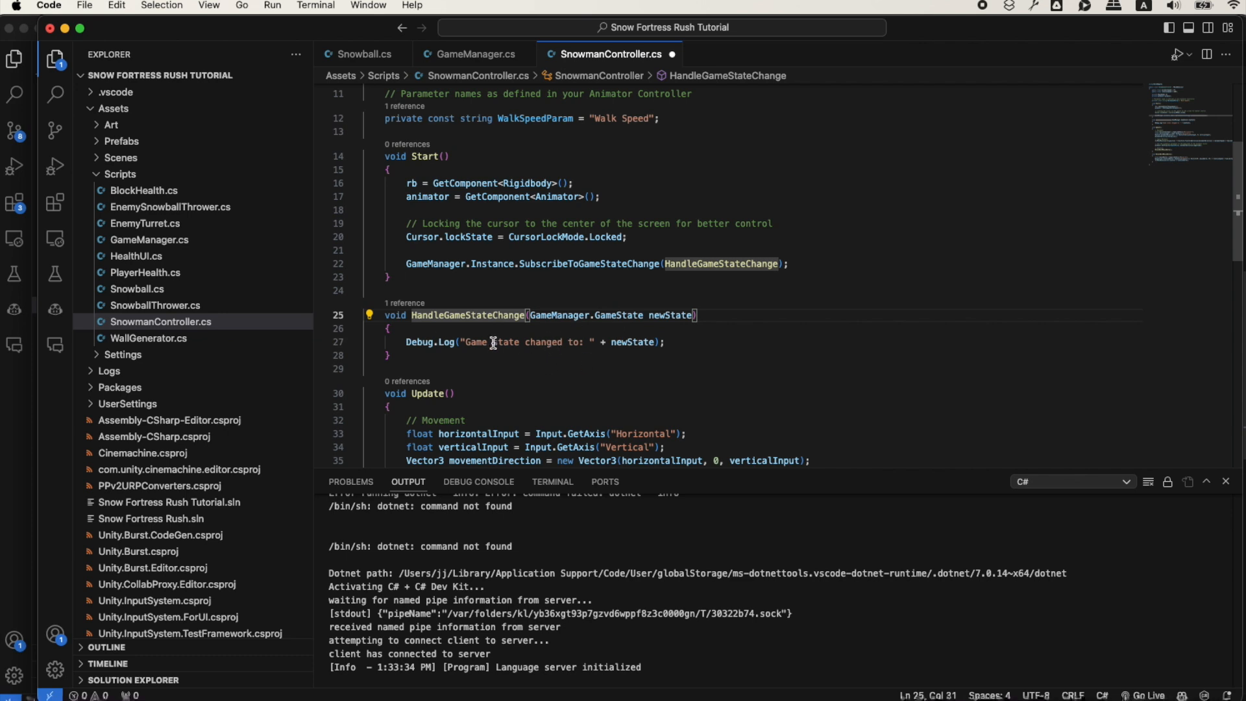
click(675, 346)
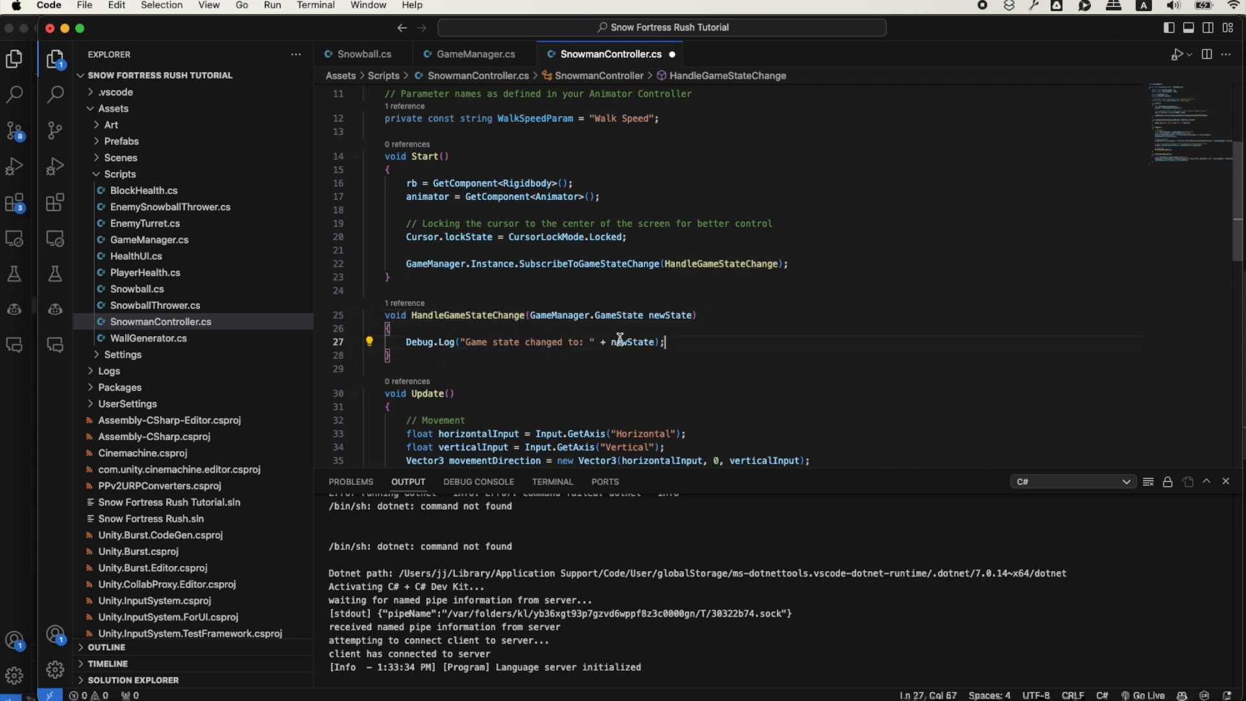
scroll(540, 374, down, 1)
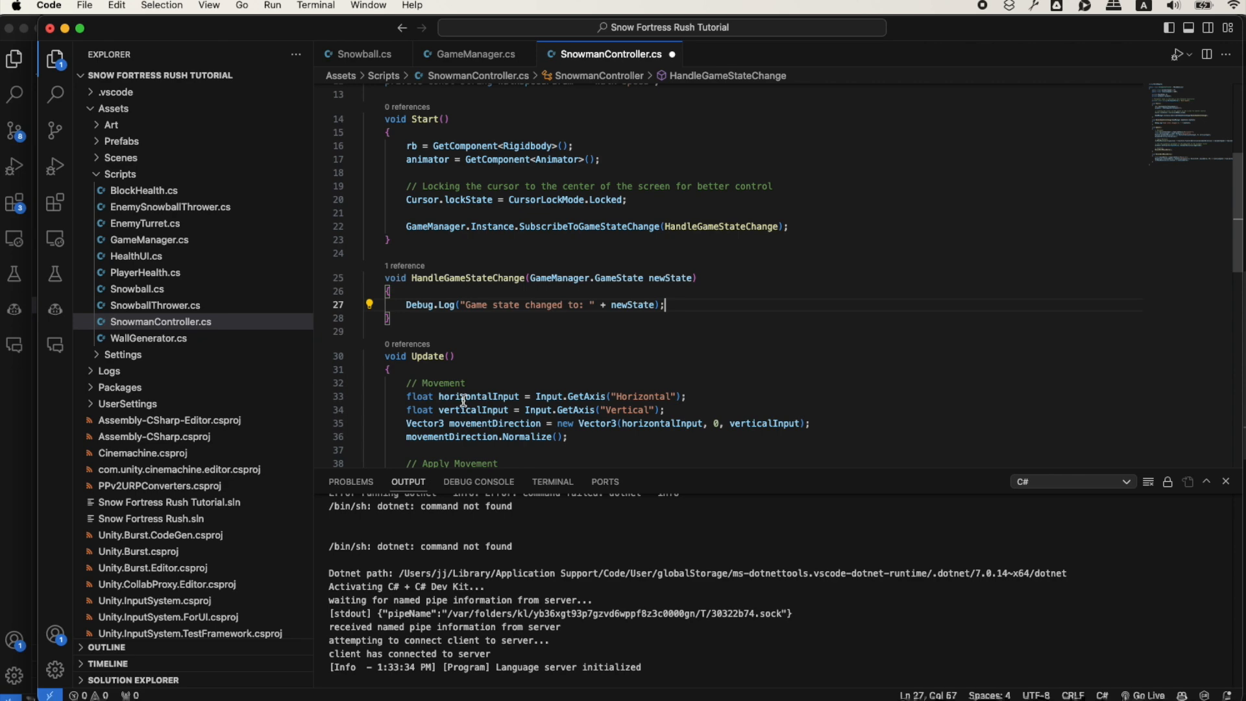
Copy the OnDestroy method with the UnsubscribeFromGameStateChange call from Muse's answer and add it at the end of the SnowmanController class
key(super+Tab)
scroll(411, 463, down, 3)
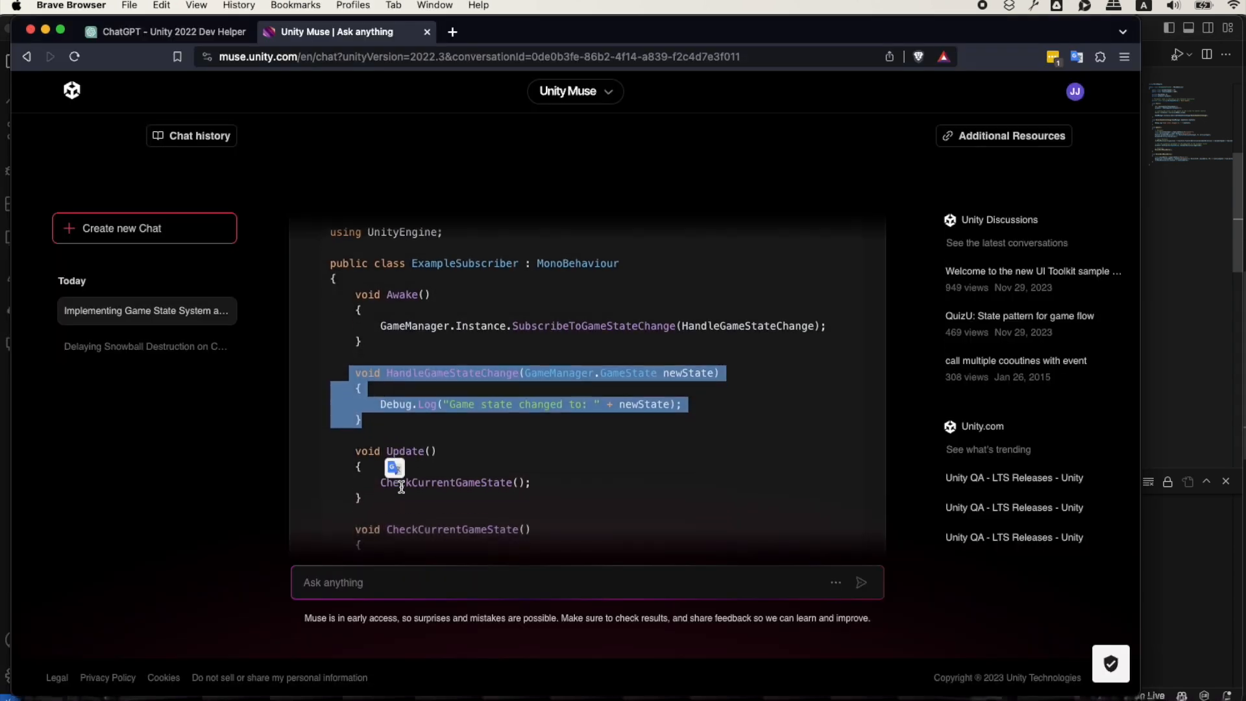
click(412, 454)
scroll(415, 431, down, 5)
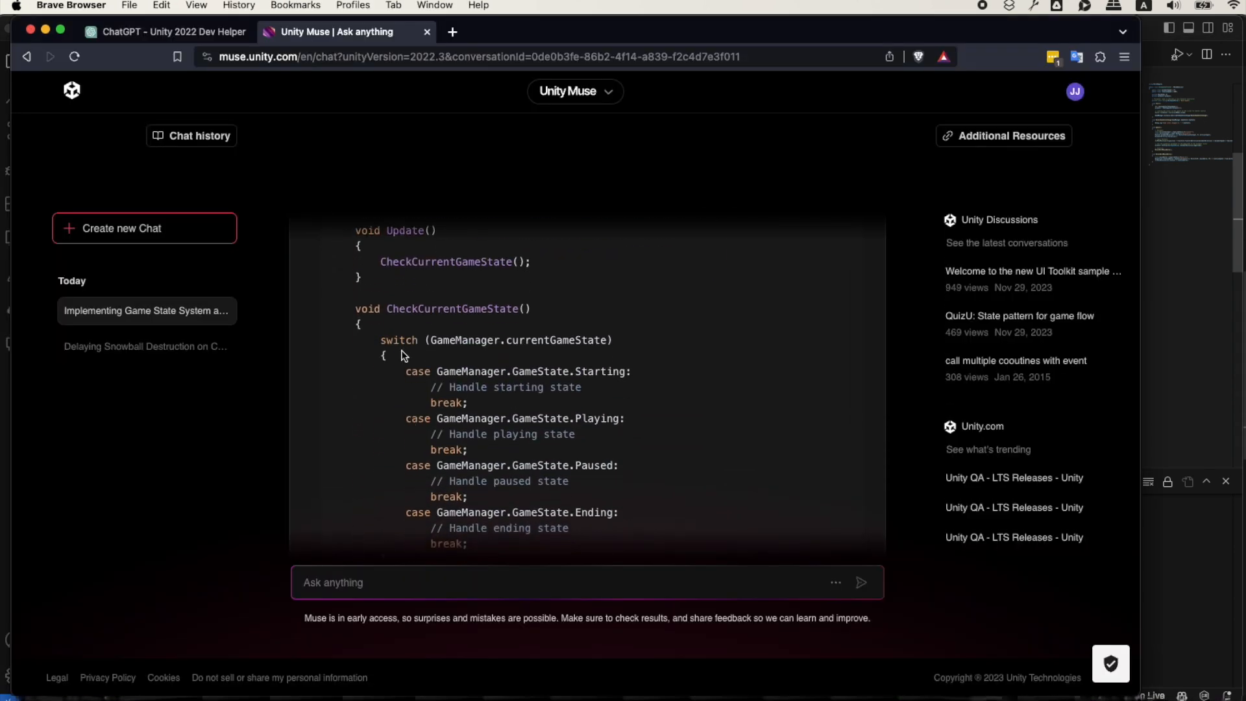
scroll(391, 485, down, 3)
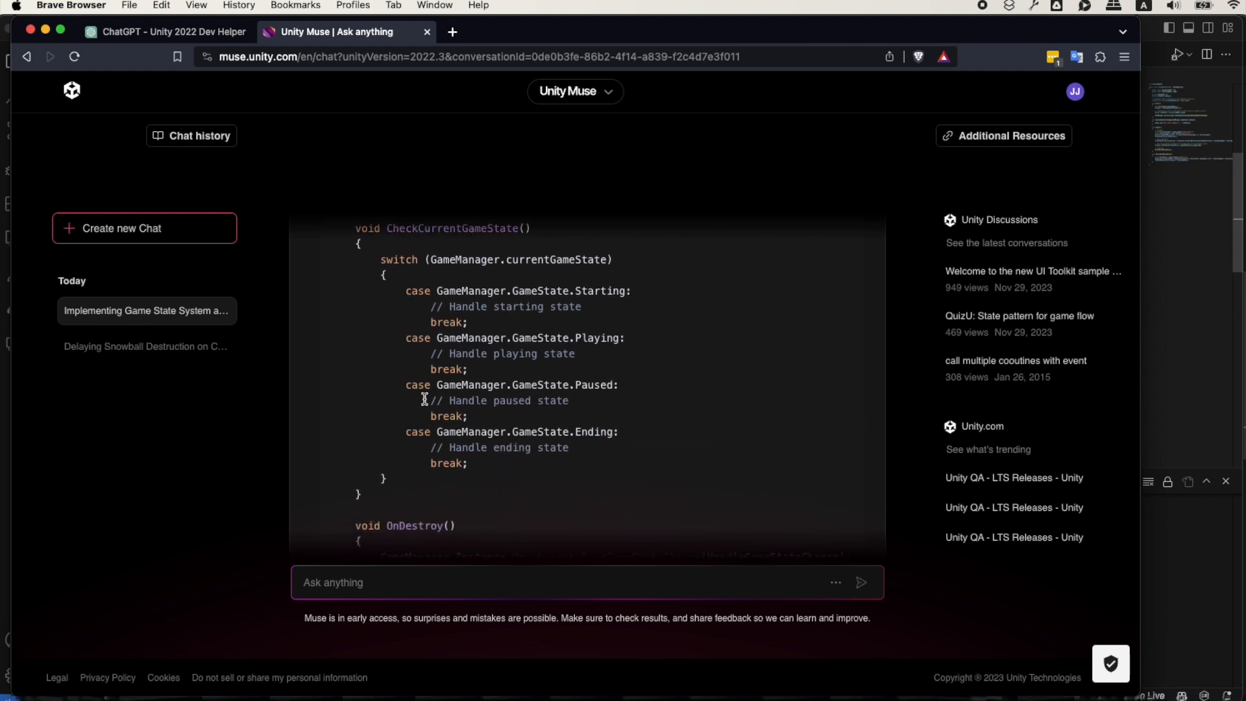
scroll(412, 494, down, 3)
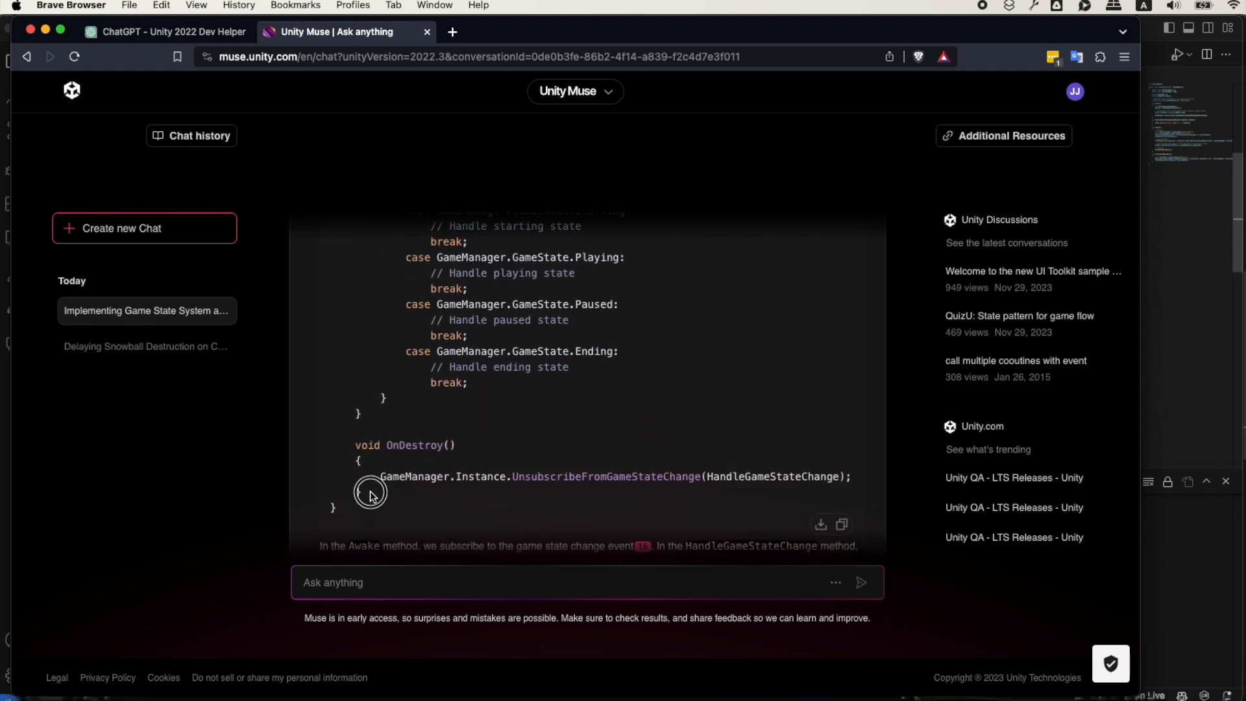
drag(364, 495, 349, 445)
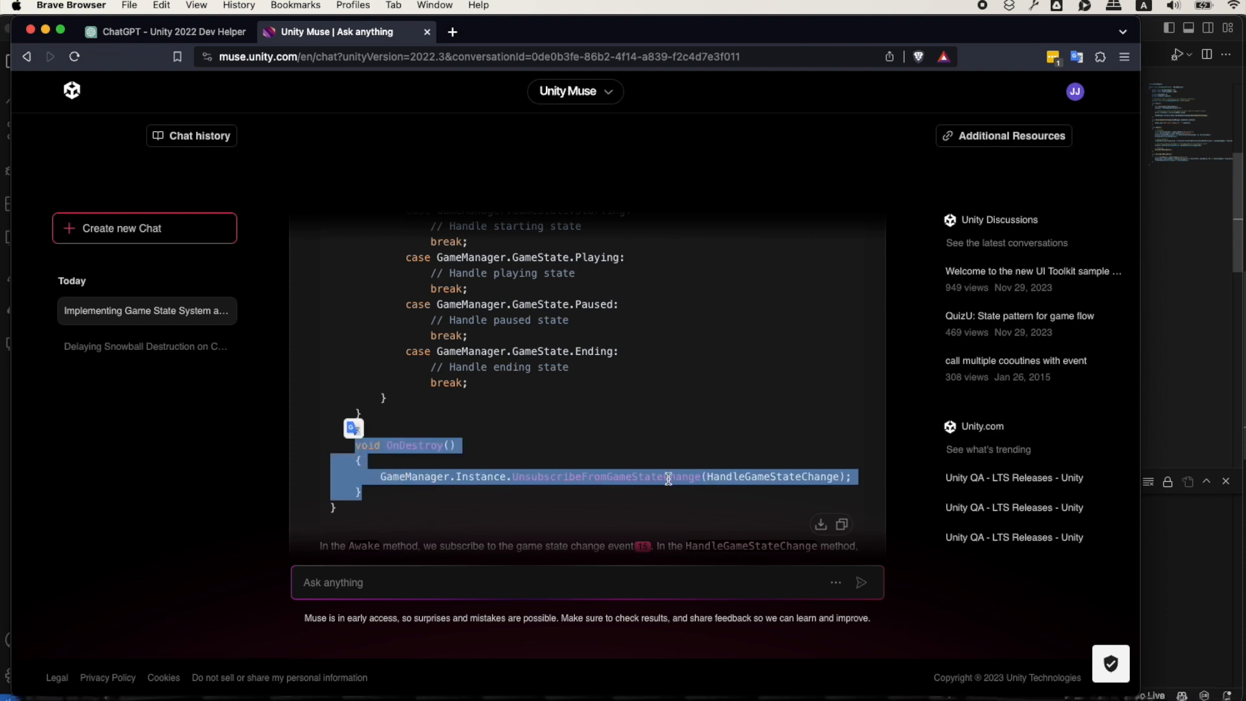
key(super+Tab)
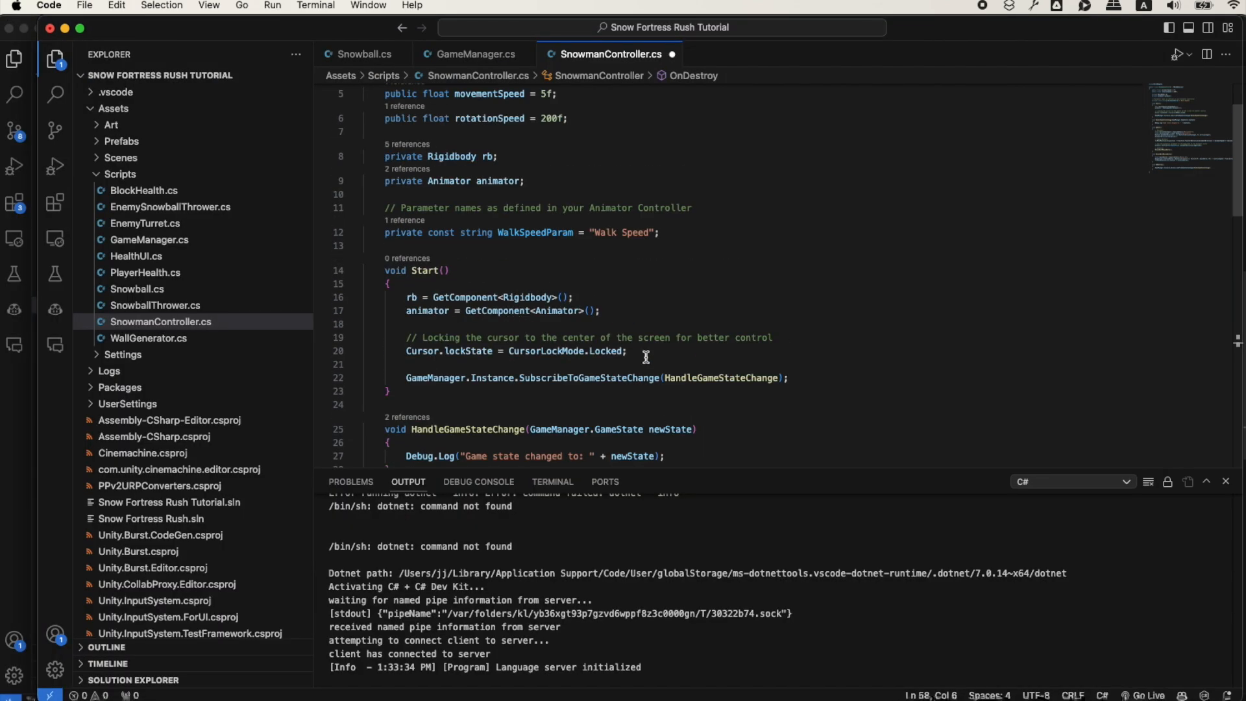
Compare the Update method in SnowmanController.cs with how Muse's example checks the current game state in CheckCurrentGameState
click(453, 274)
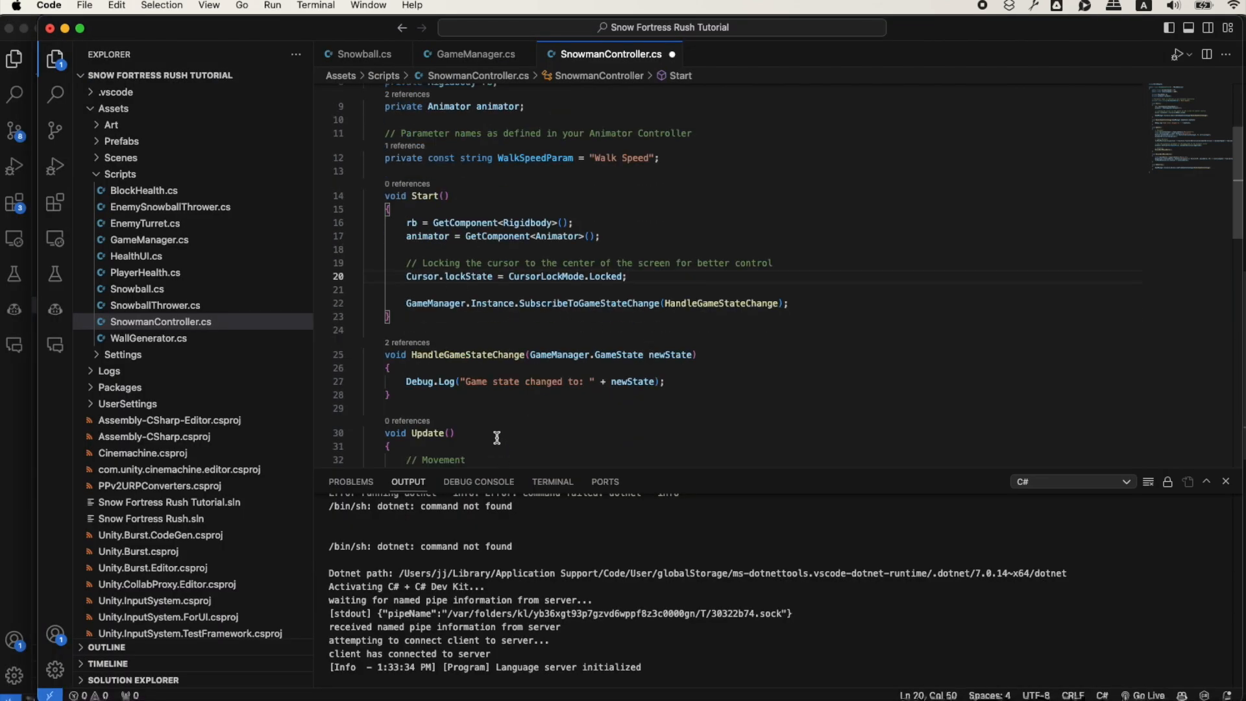
scroll(498, 439, down, 5)
scroll(494, 287, up, 3)
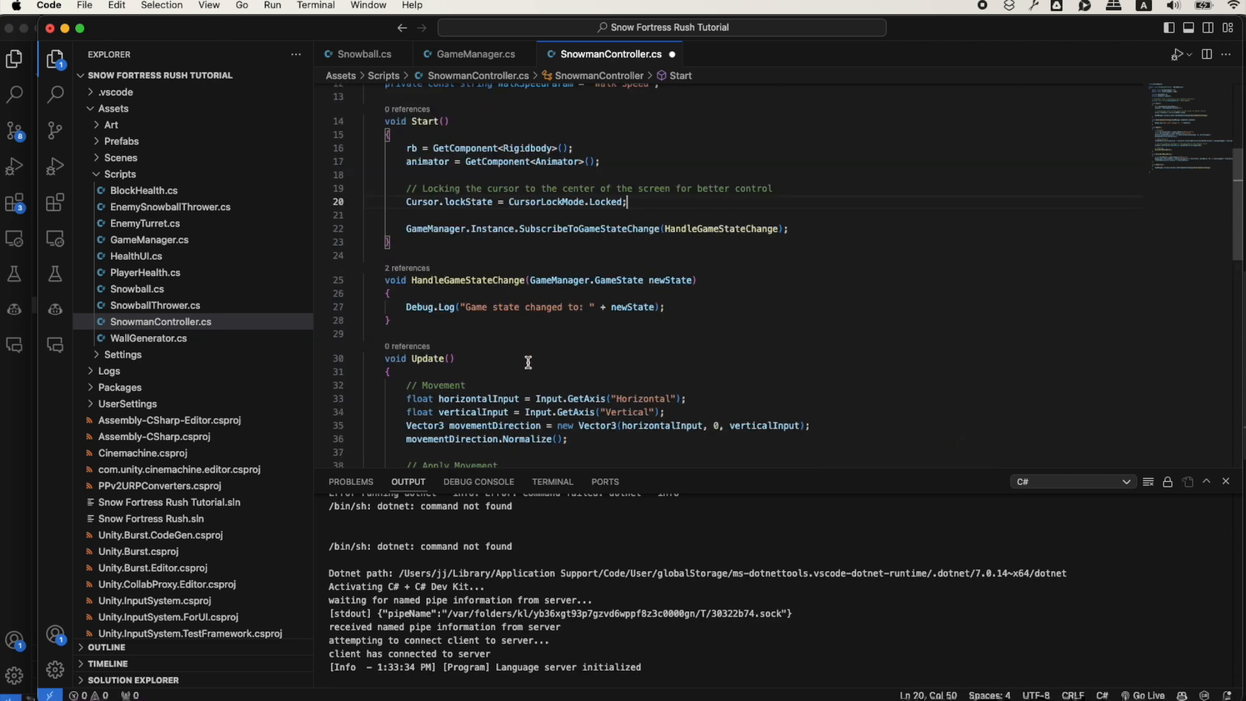
scroll(493, 330, down, 3)
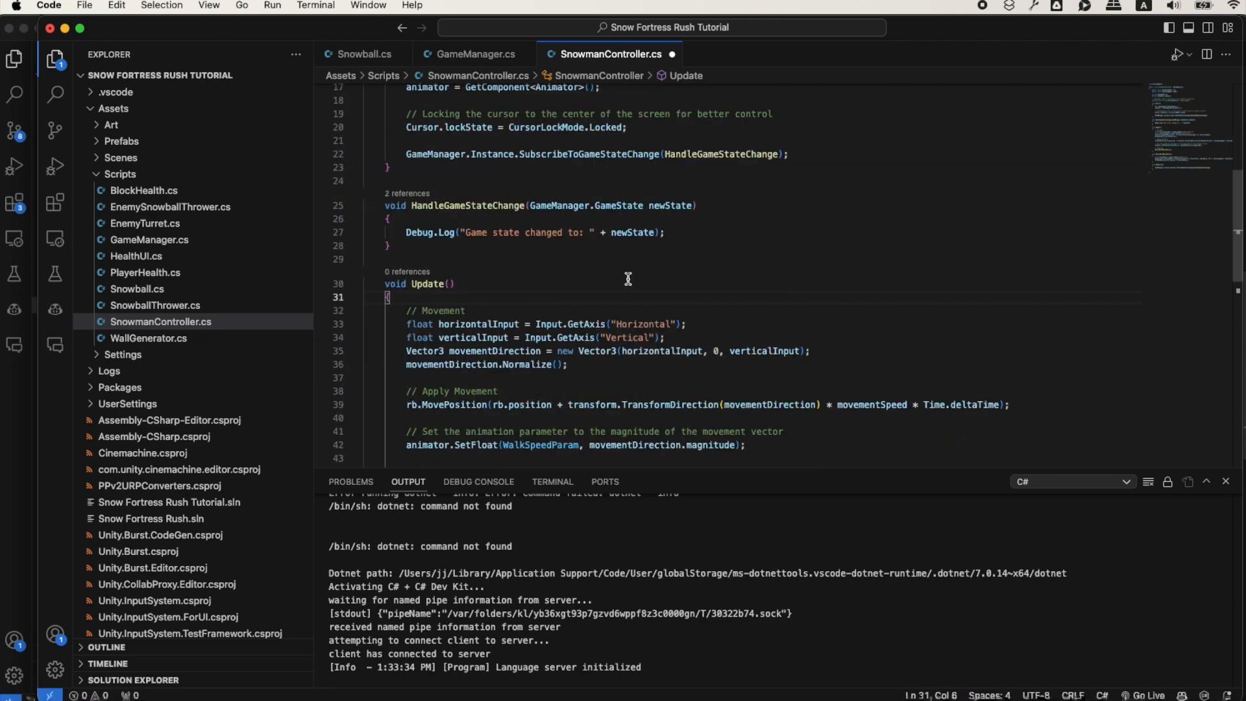
key(super+Tab)
scroll(433, 404, up, 5)
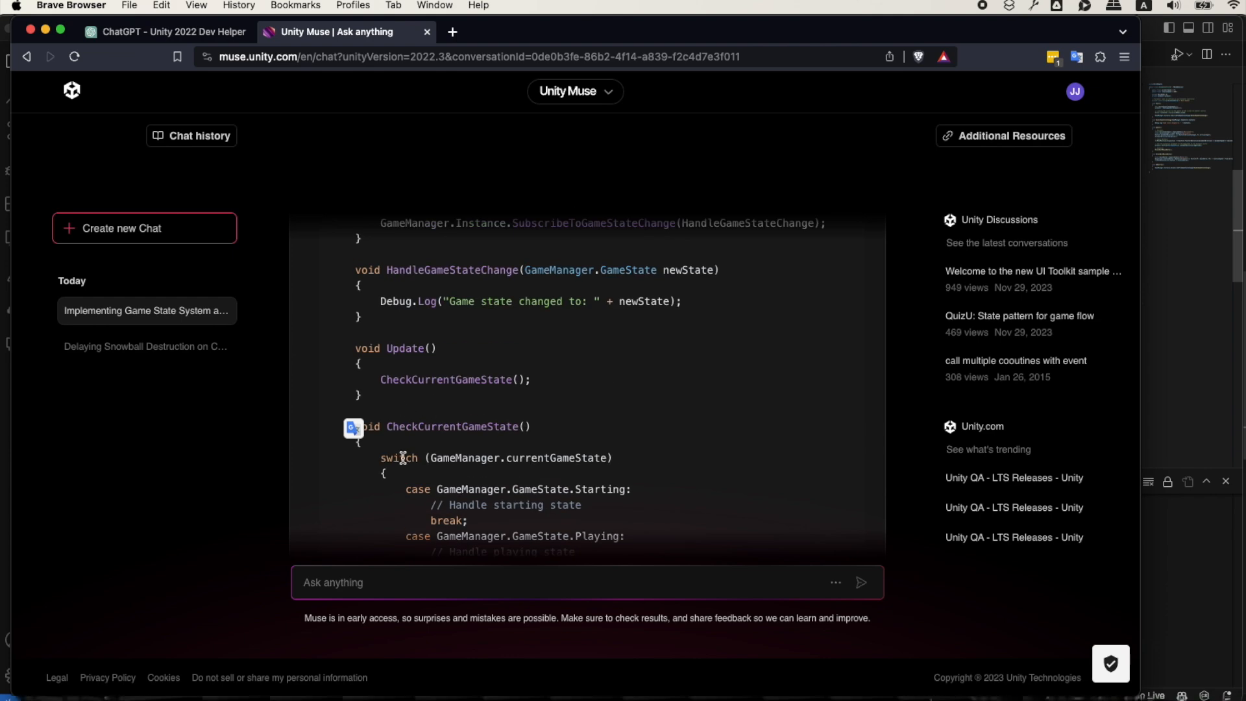
drag(431, 458, 570, 456)
click(504, 381)
key(super+Tab)
click(411, 286)
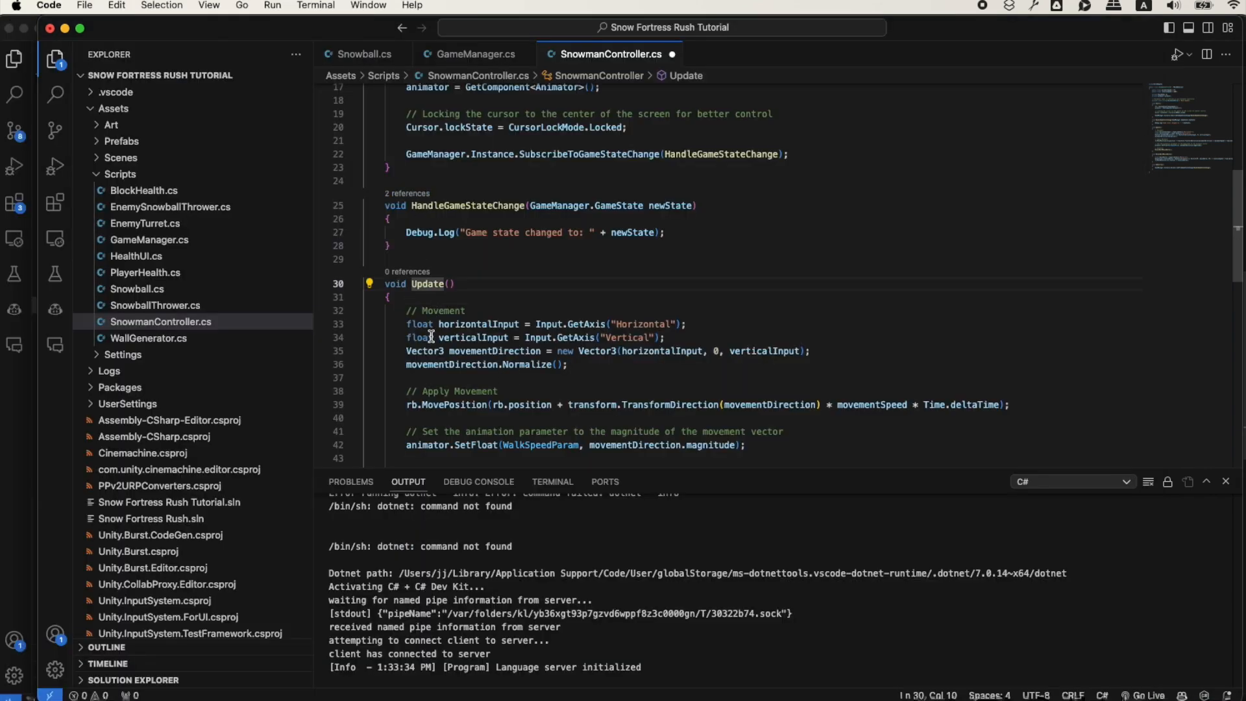
scroll(439, 356, up, 3)
scroll(455, 370, down, 5)
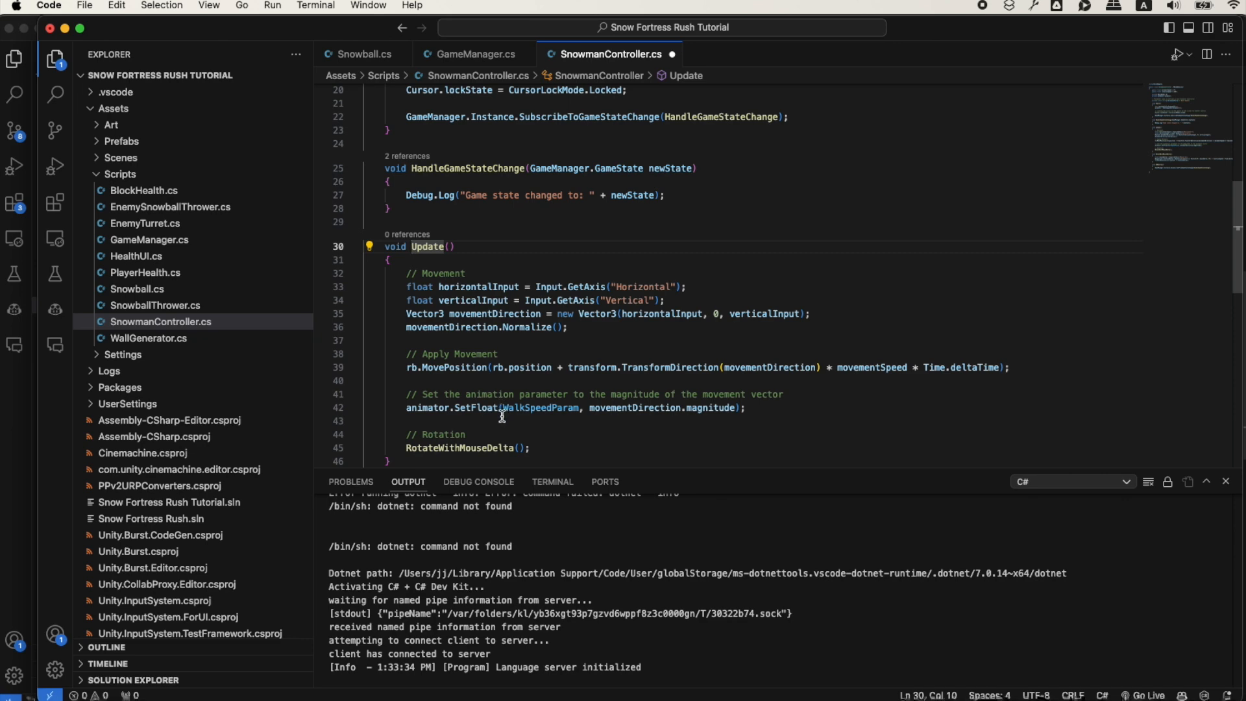
scroll(442, 286, up, 5)
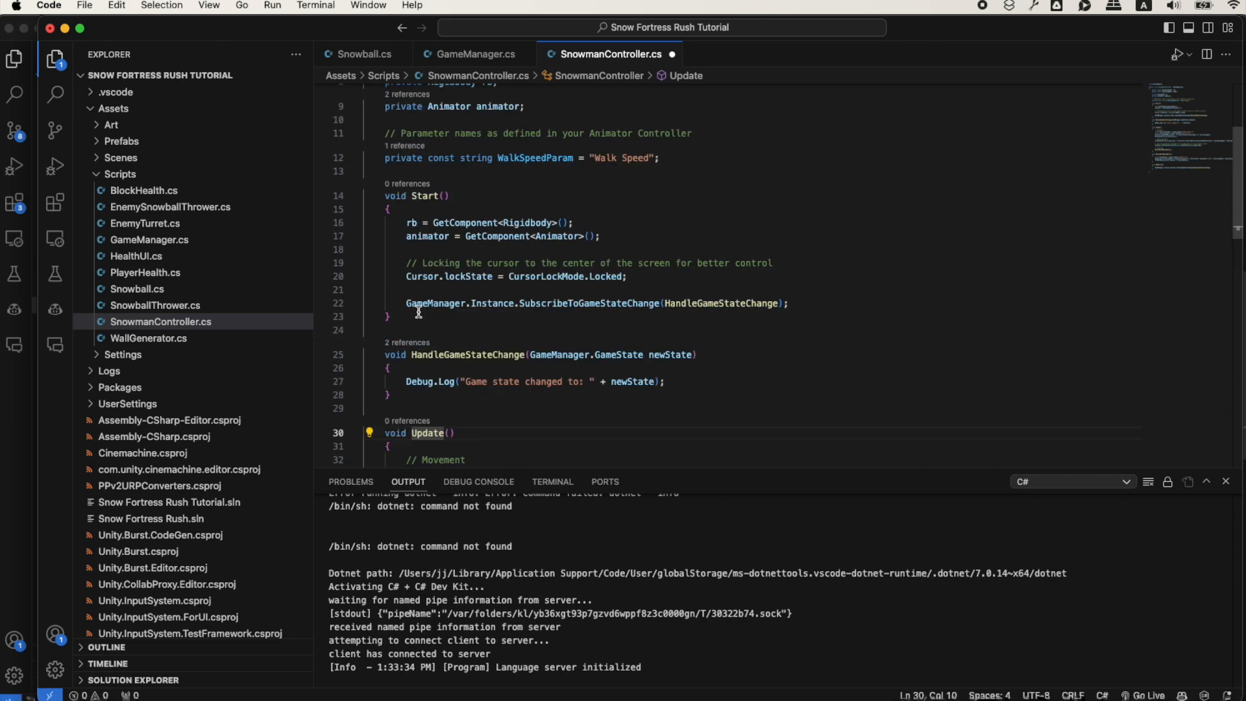
scroll(645, 224, up, 3)
Add the comment "// getter for getting the current game state from the GameManager" below the WalkSpeedParam constant in SnowmanController.cs
click(707, 304)
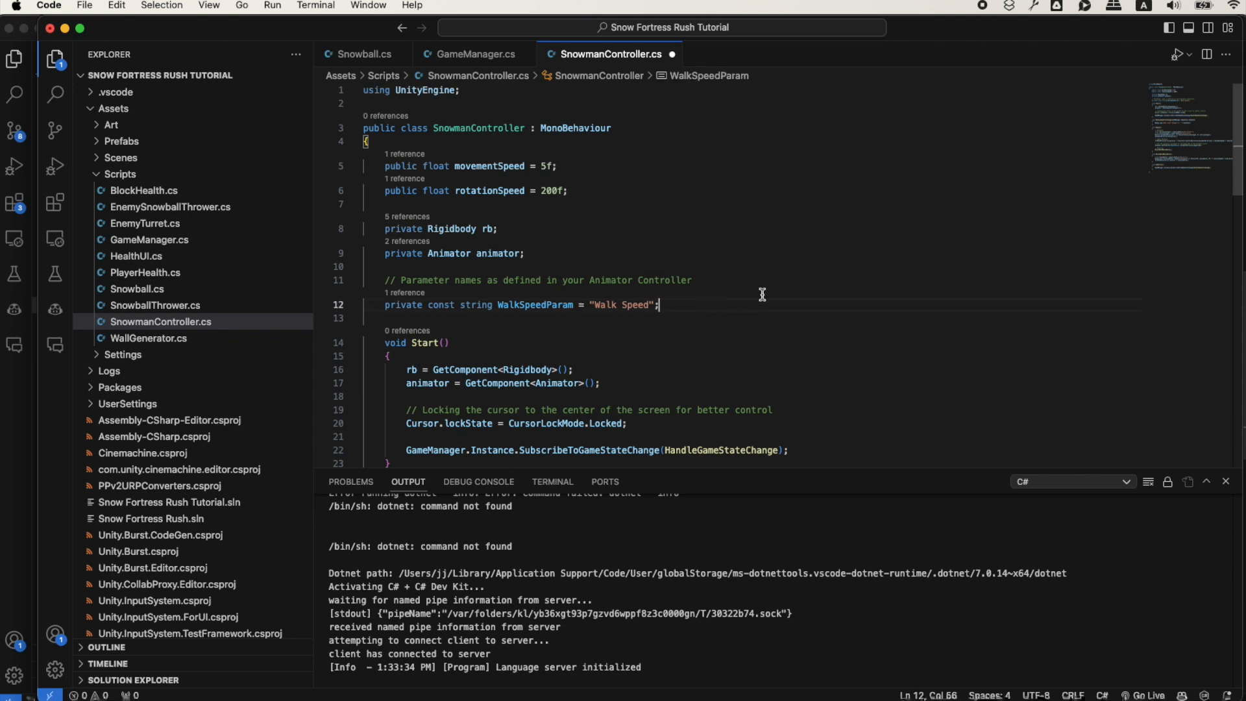
scroll(656, 331, down, 2)
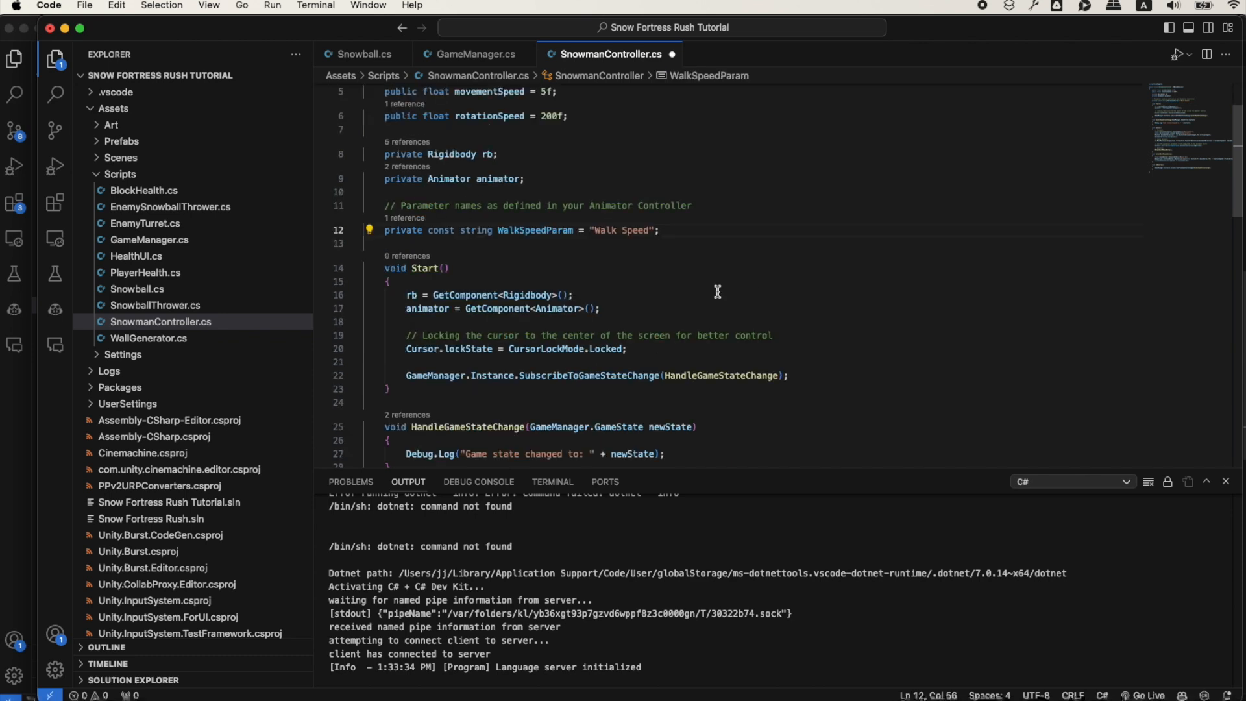
key(Return)
key(Return)
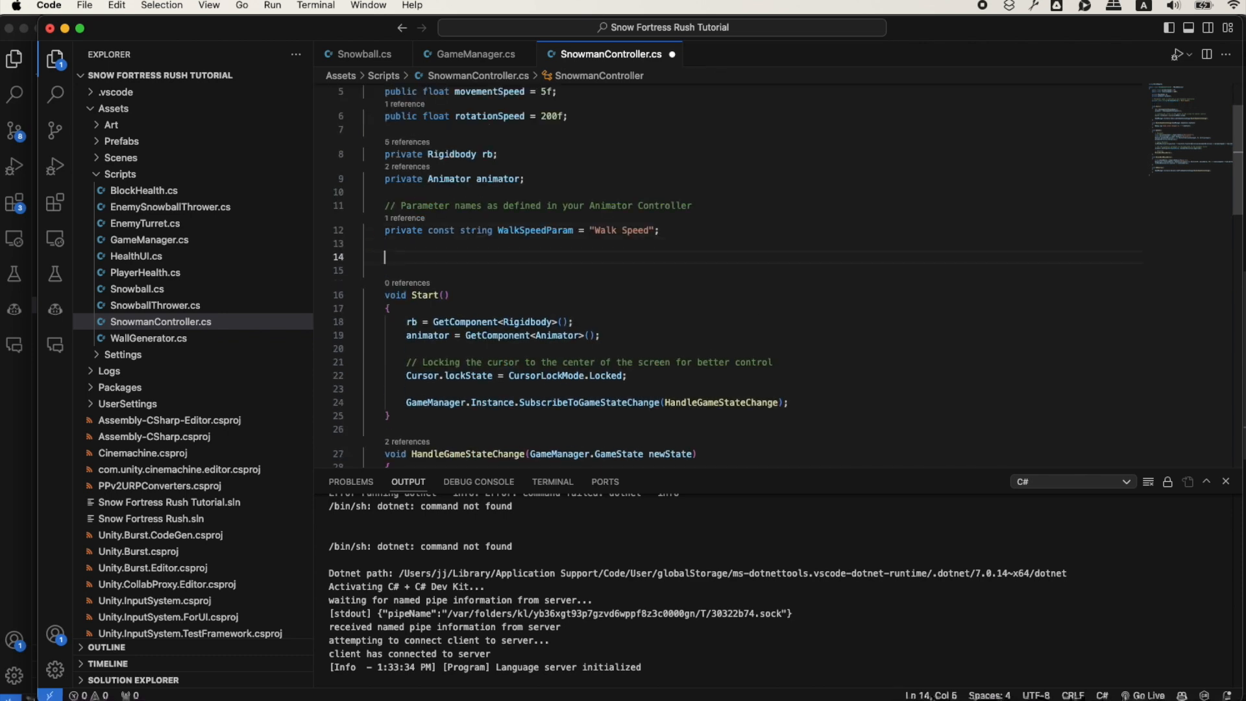
scroll(569, 278, up, 1)
scroll(444, 424, up, 1)
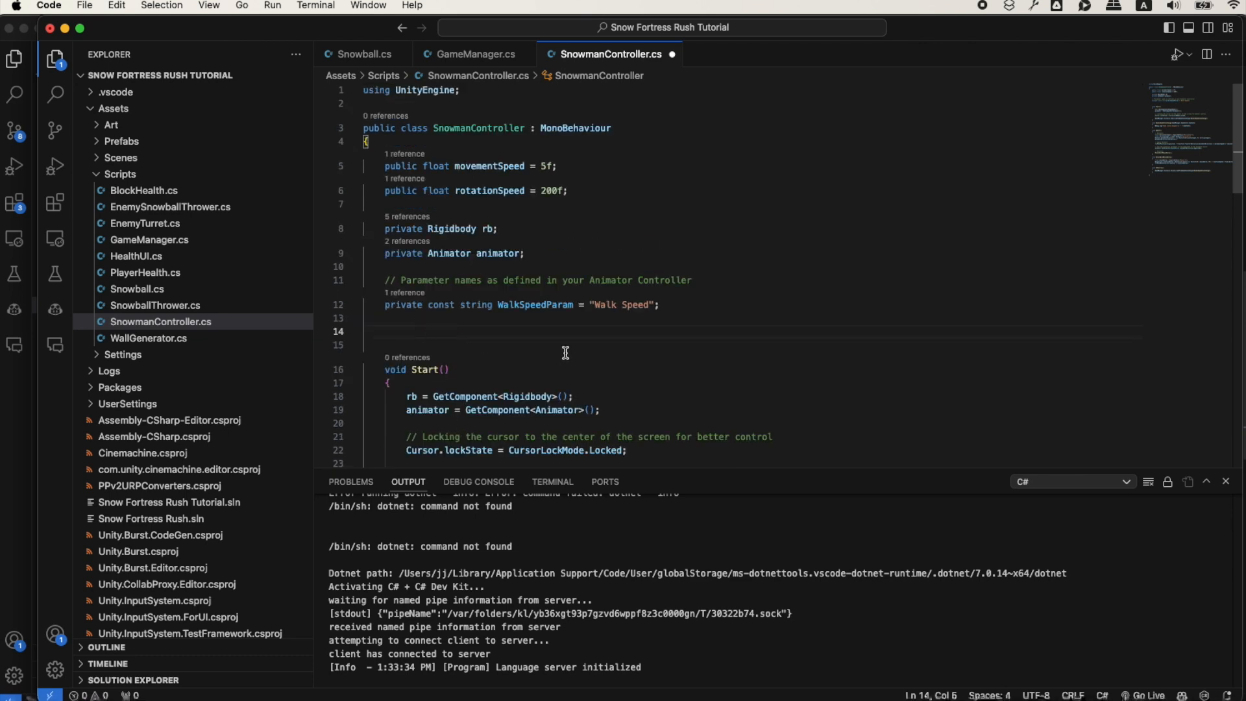
text(/)
key(Tab)
key(Return)
Add a public bool MovementEnabled property whose getter returns GameManager.currentGameState == GameManager.GameState.Playing
text(public )
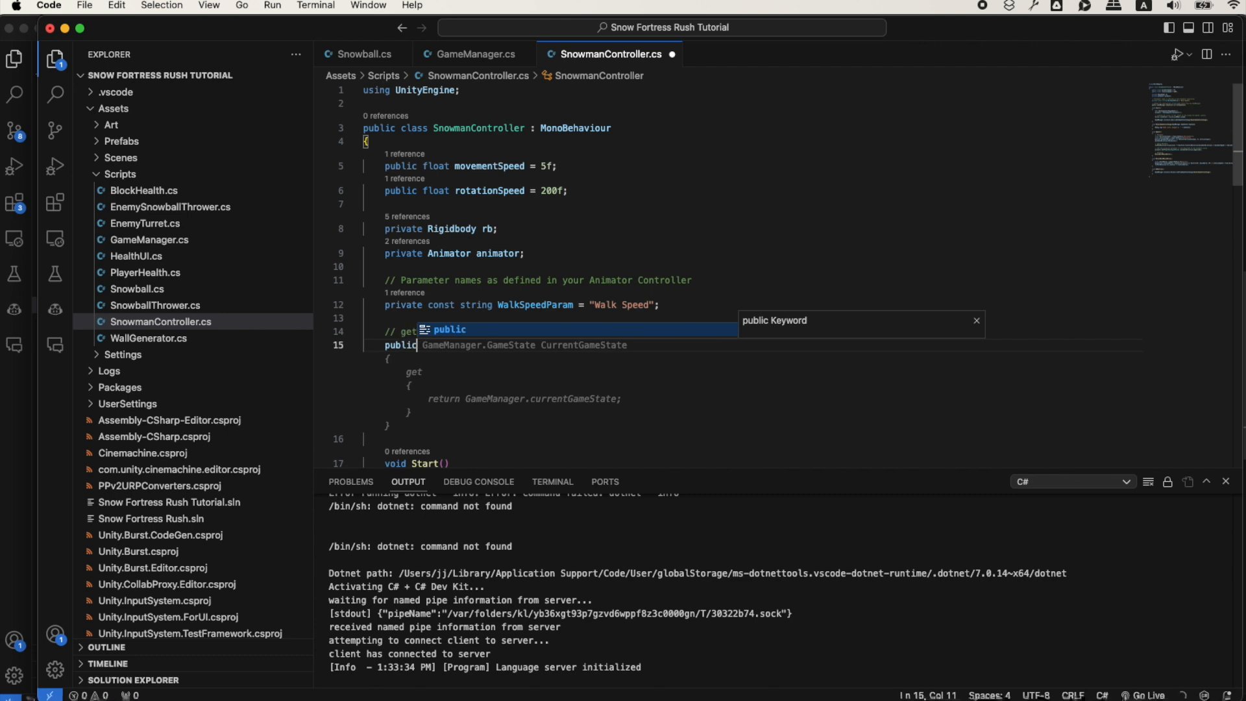
text(bool )
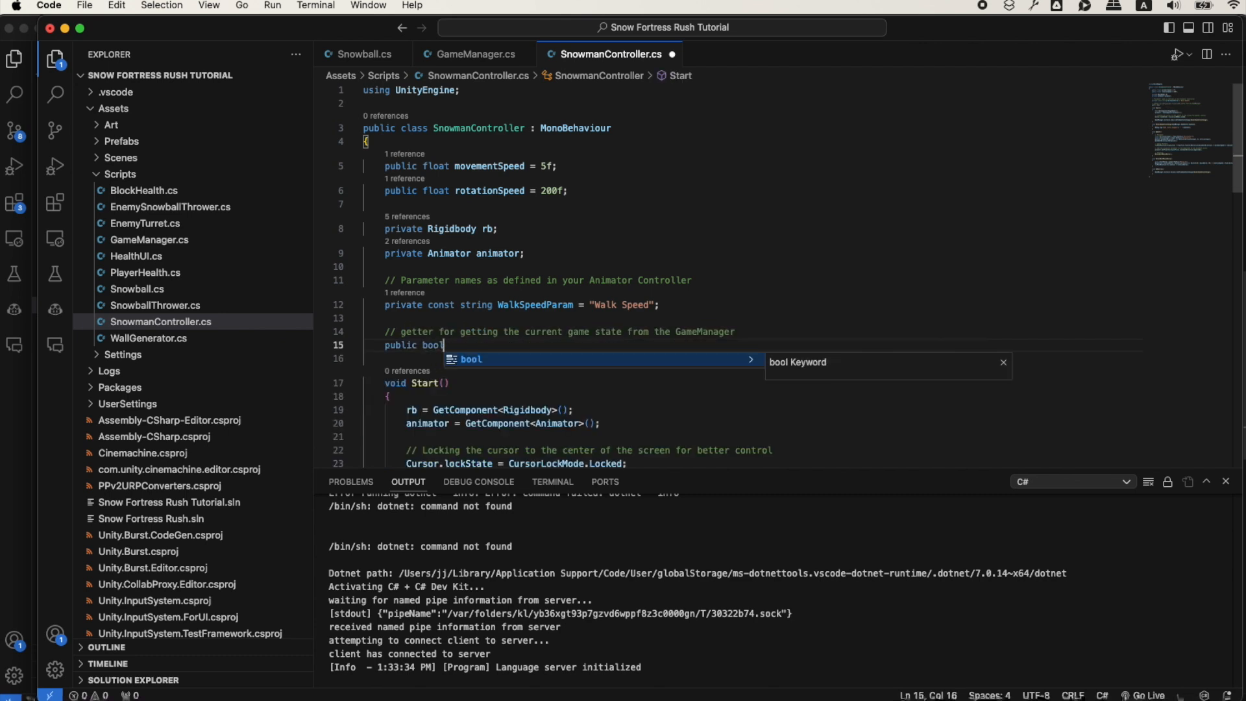
text(MovementE)
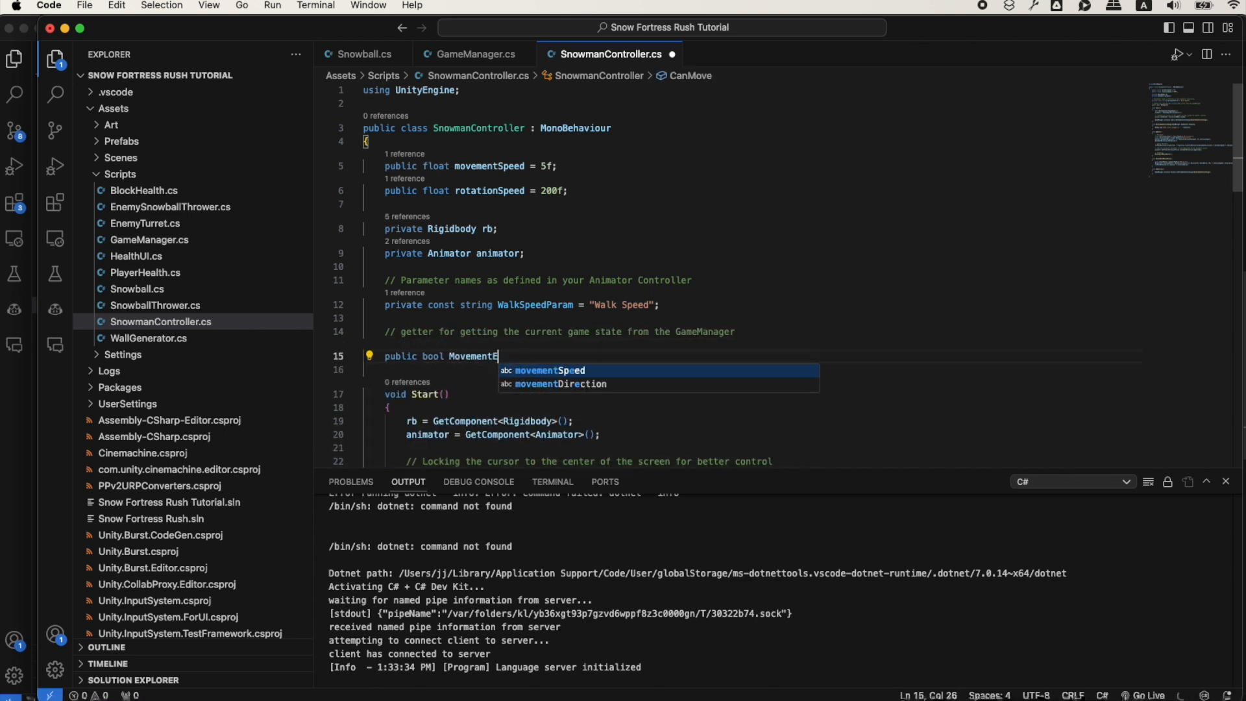
text(nabled)
key(Return)
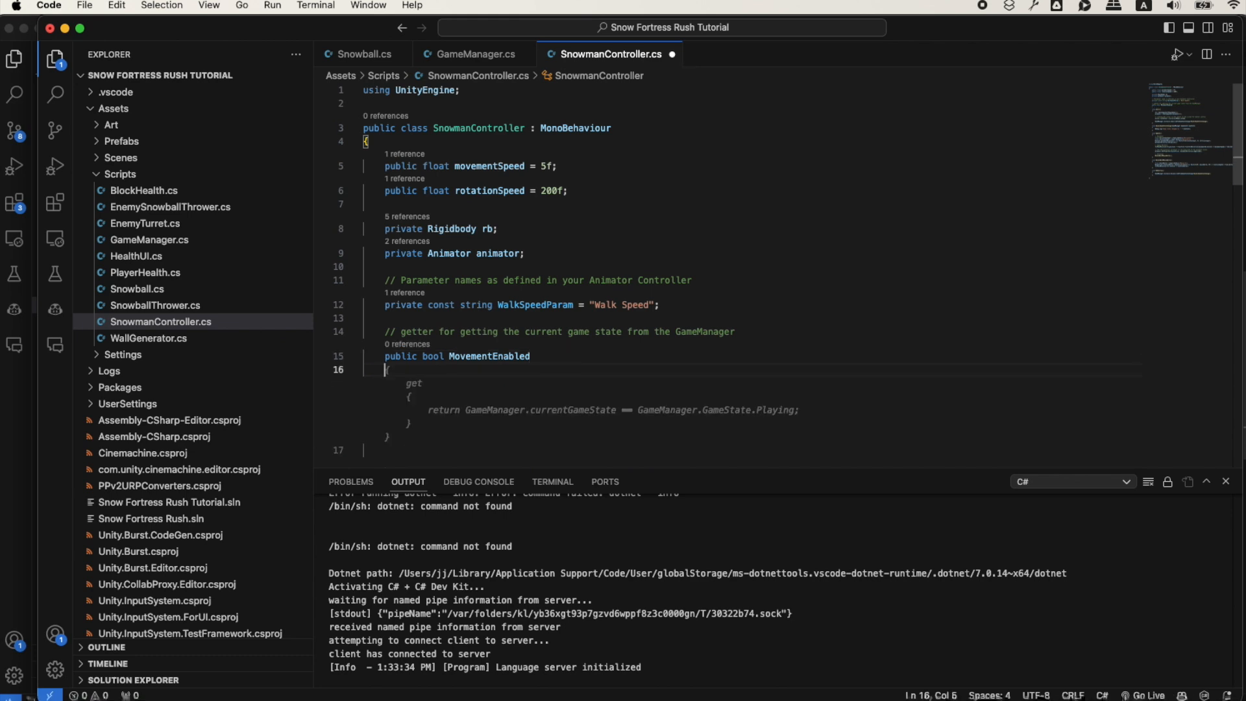
key(Tab)
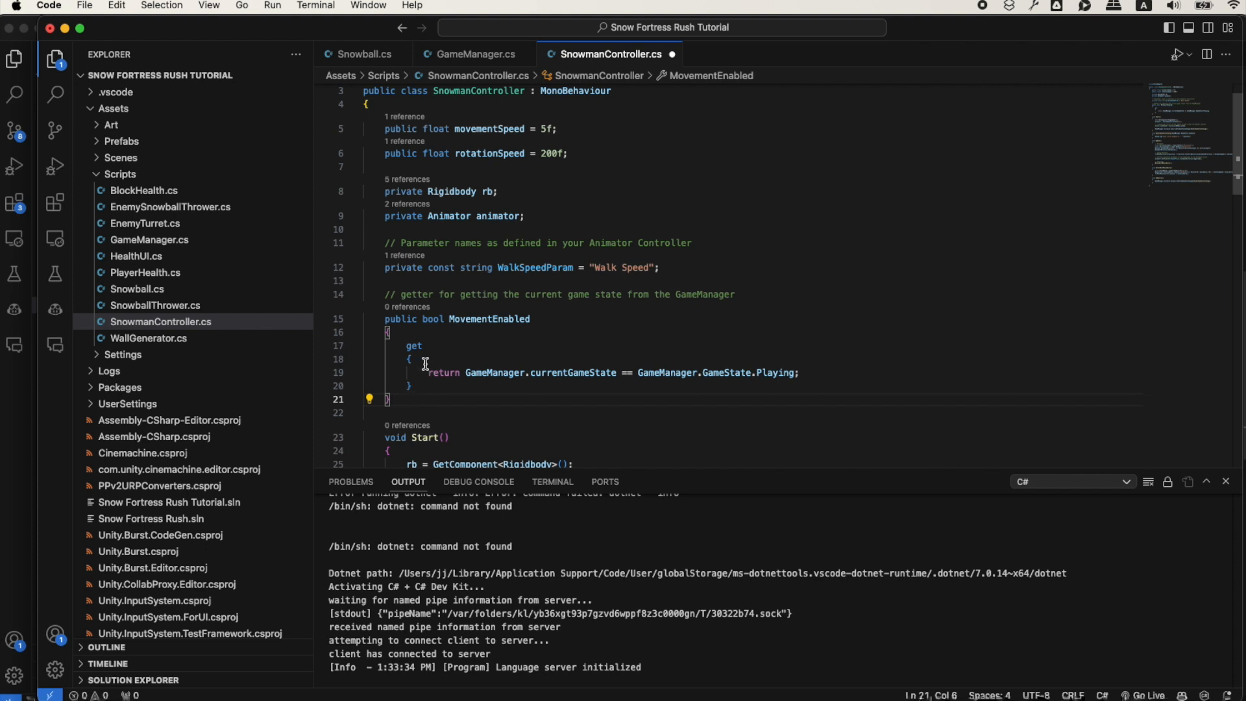
Add an if (!MovementEnabled) check that returns early at the start of the Update method, and save the script
scroll(506, 364, down, 1)
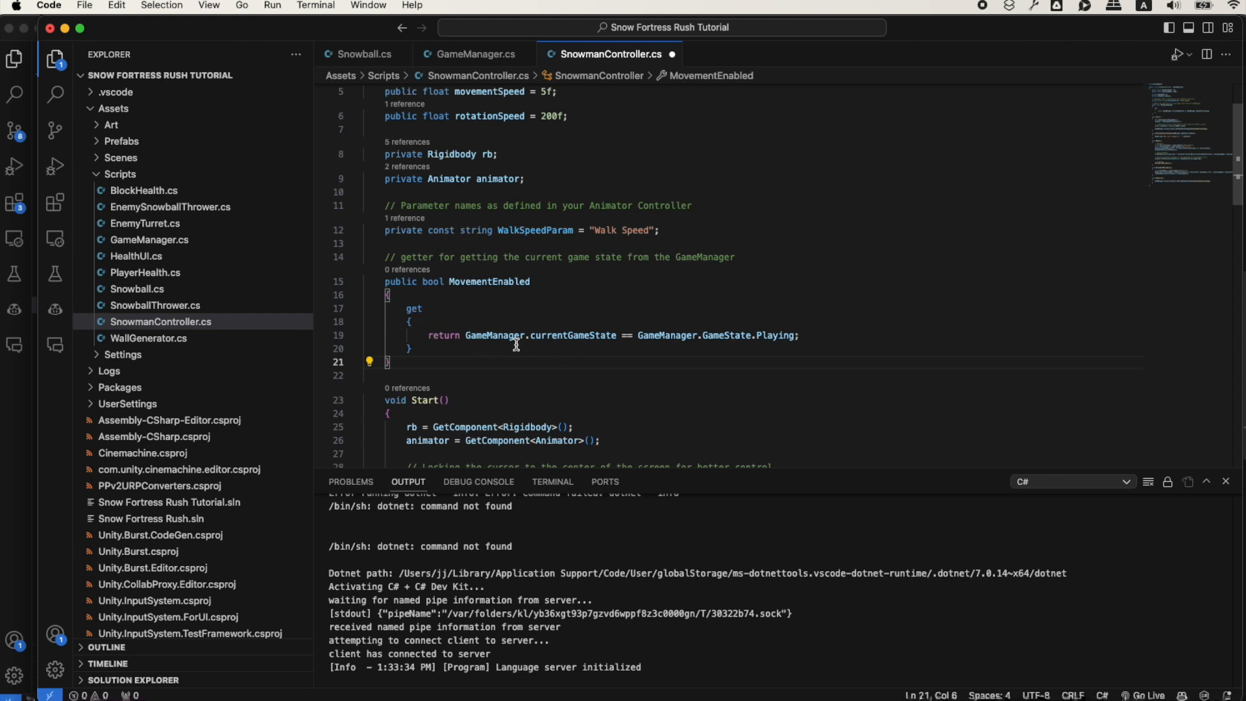
scroll(417, 340, down, 2)
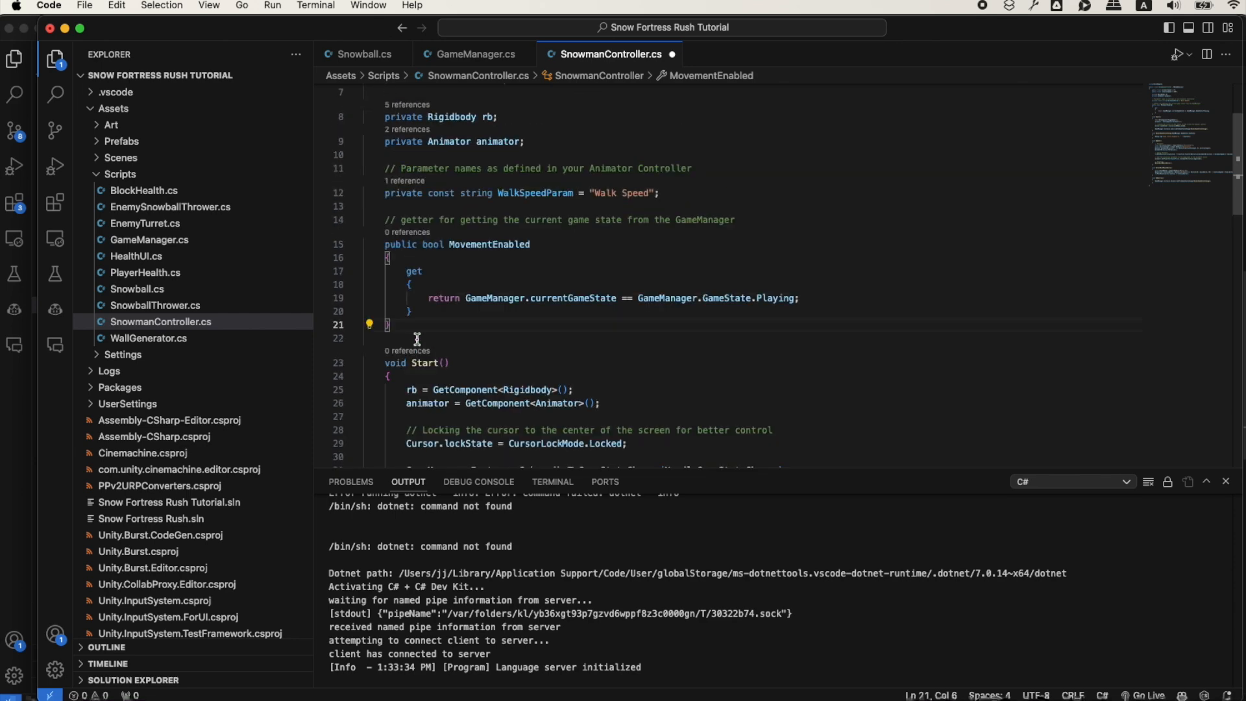
double_click(484, 245)
scroll(459, 345, down, 5)
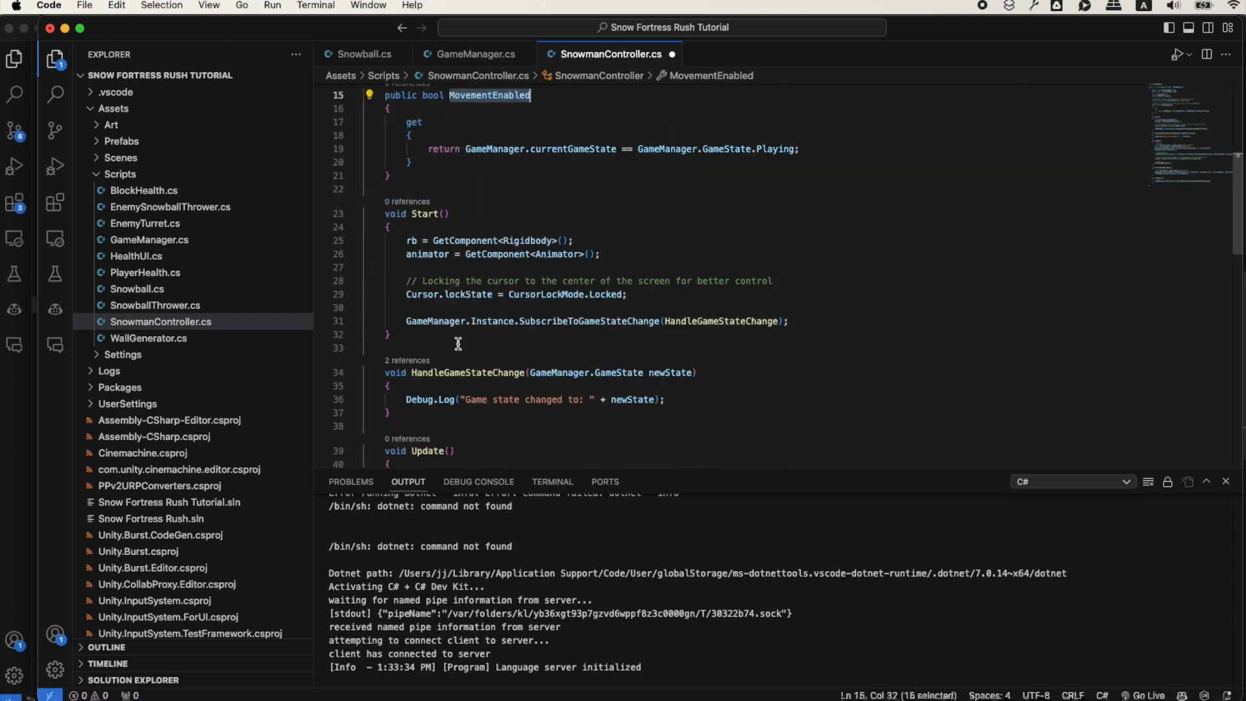
scroll(458, 344, down, 5)
click(458, 344)
scroll(519, 338, down, 1)
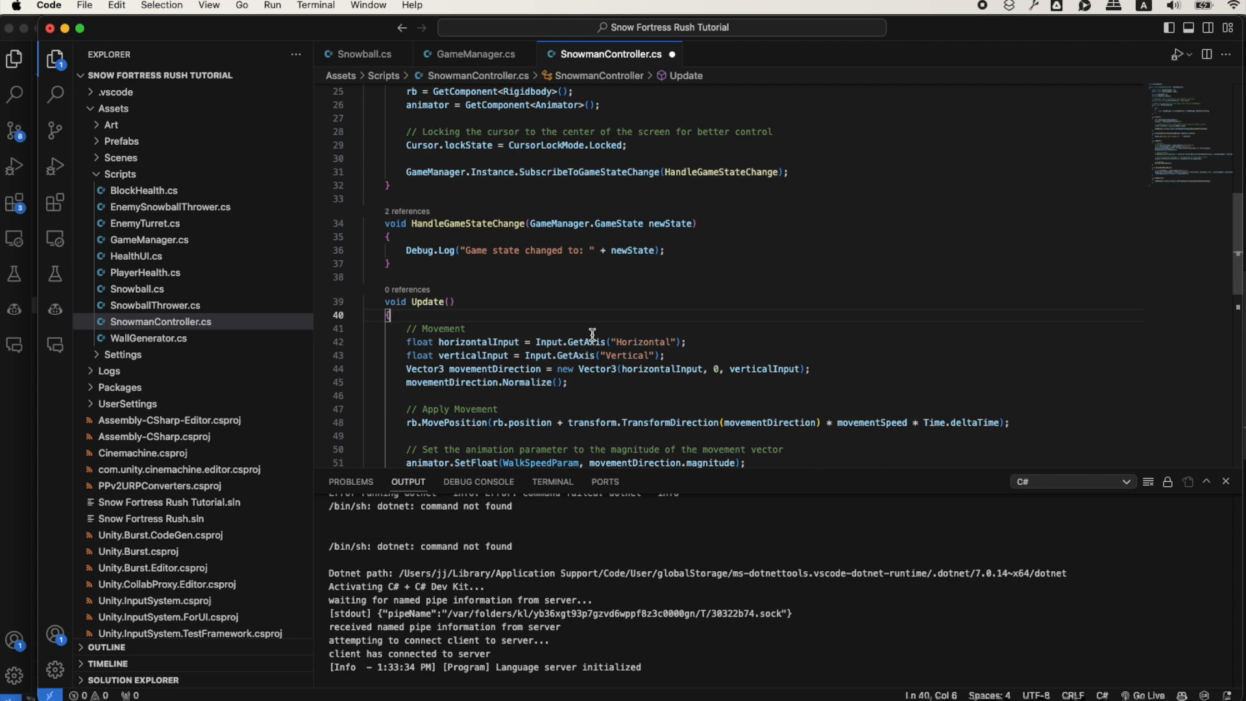
key(Return)
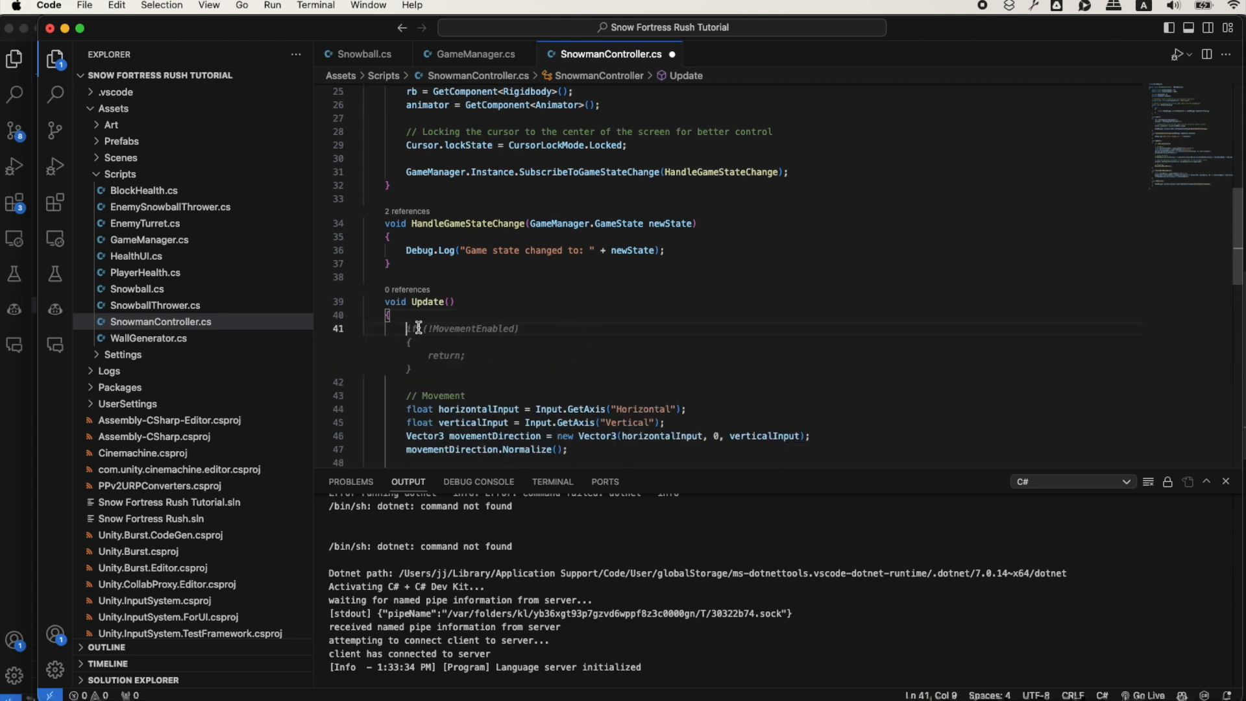
key(Tab)
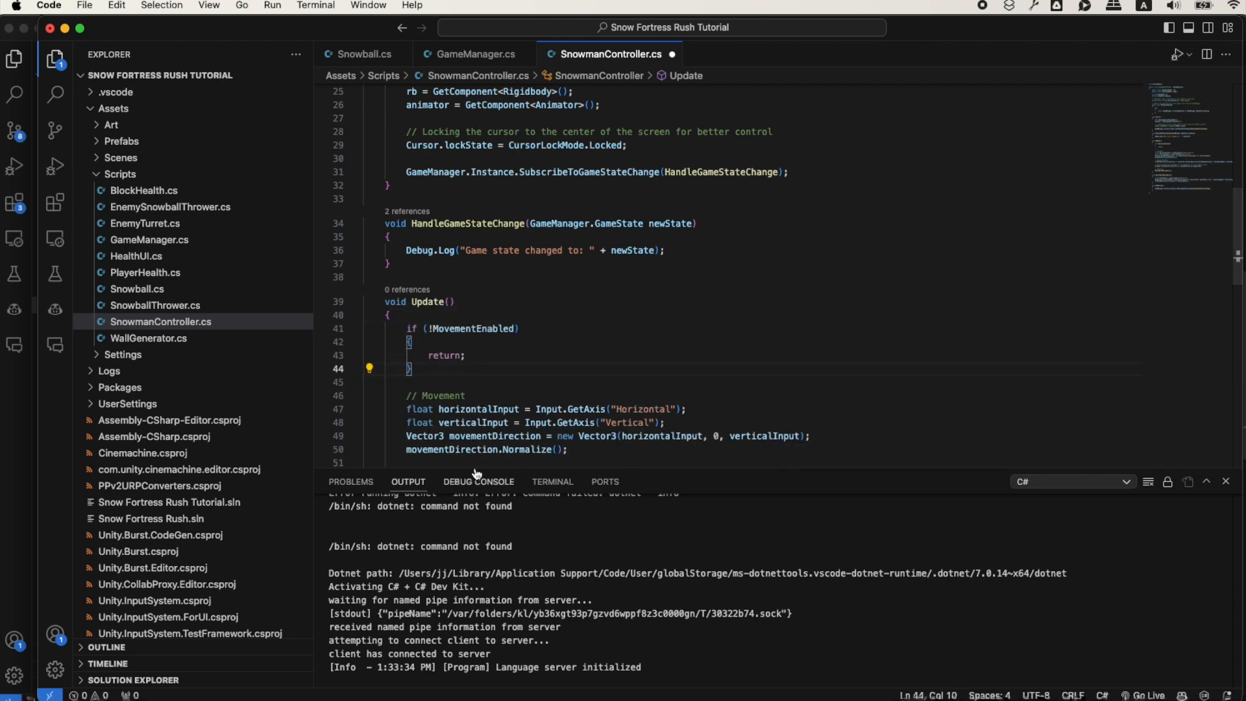
scroll(496, 370, down, 1)
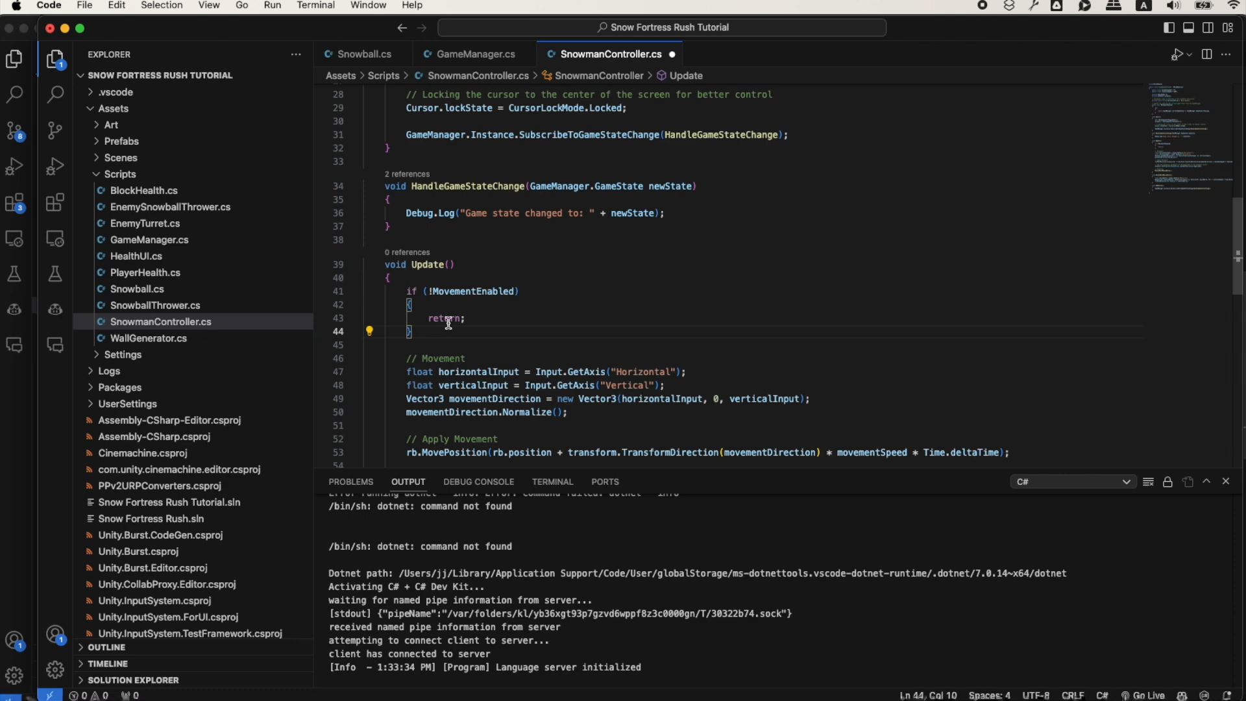
scroll(453, 357, down, 3)
scroll(453, 357, down, 2)
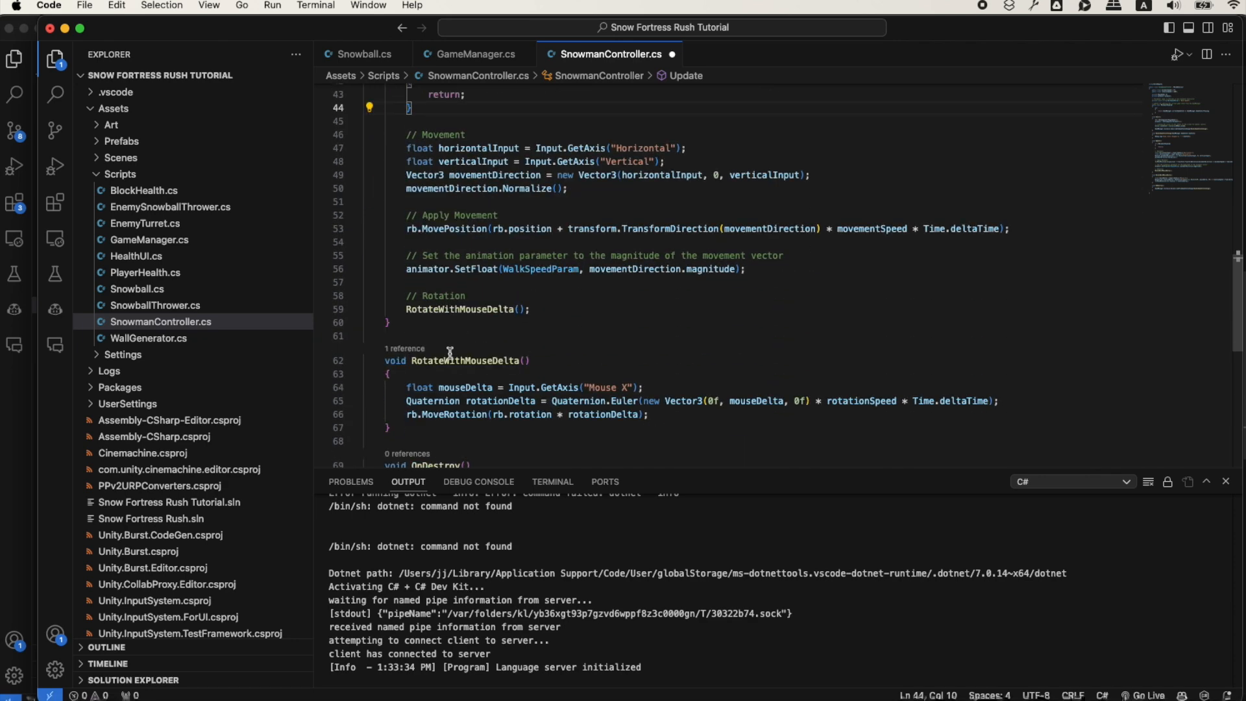
scroll(416, 360, up, 5)
scroll(484, 278, up, 5)
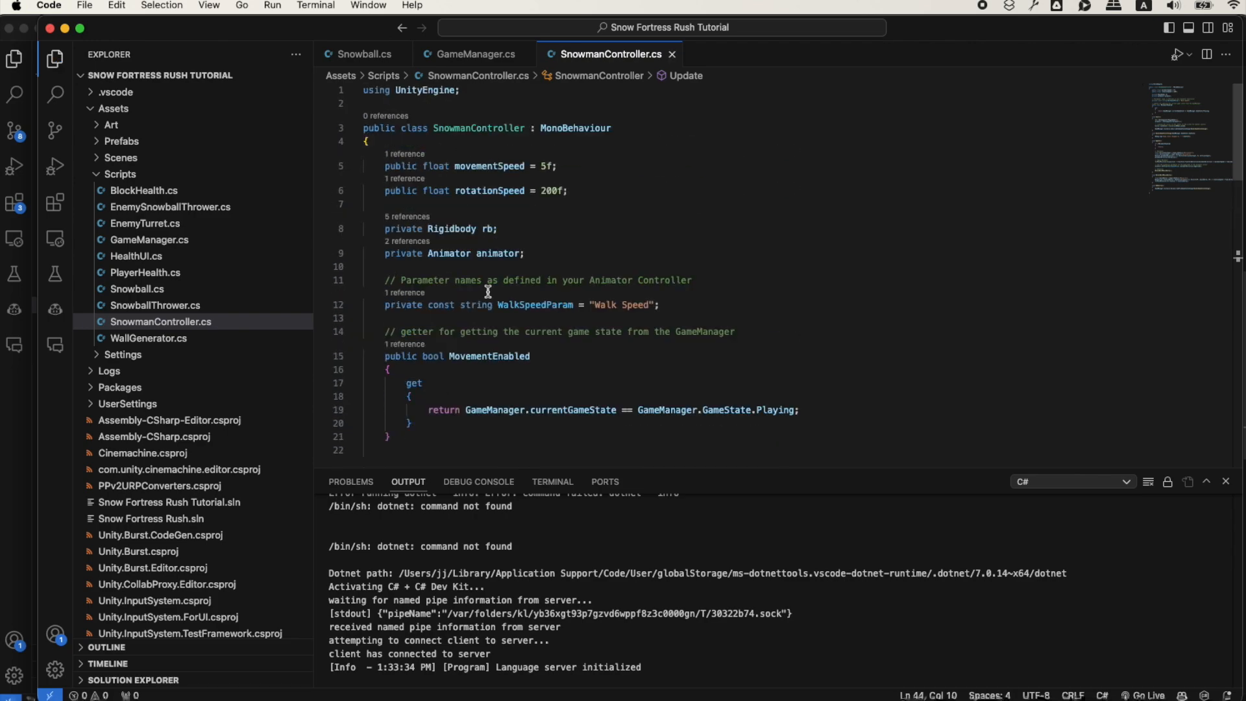
Switch to Unity and create an empty object named GameManager at the root of the SnowFortess-Main scene
key(super+Tab)
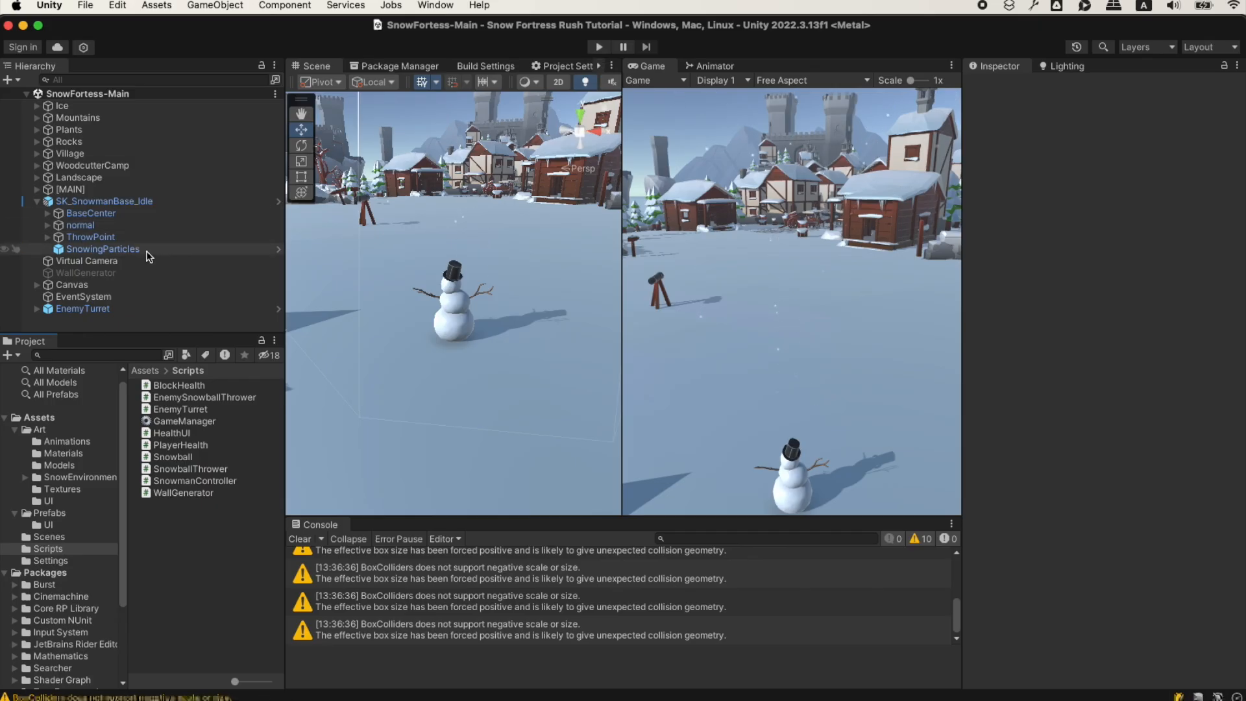
right_click(105, 325)
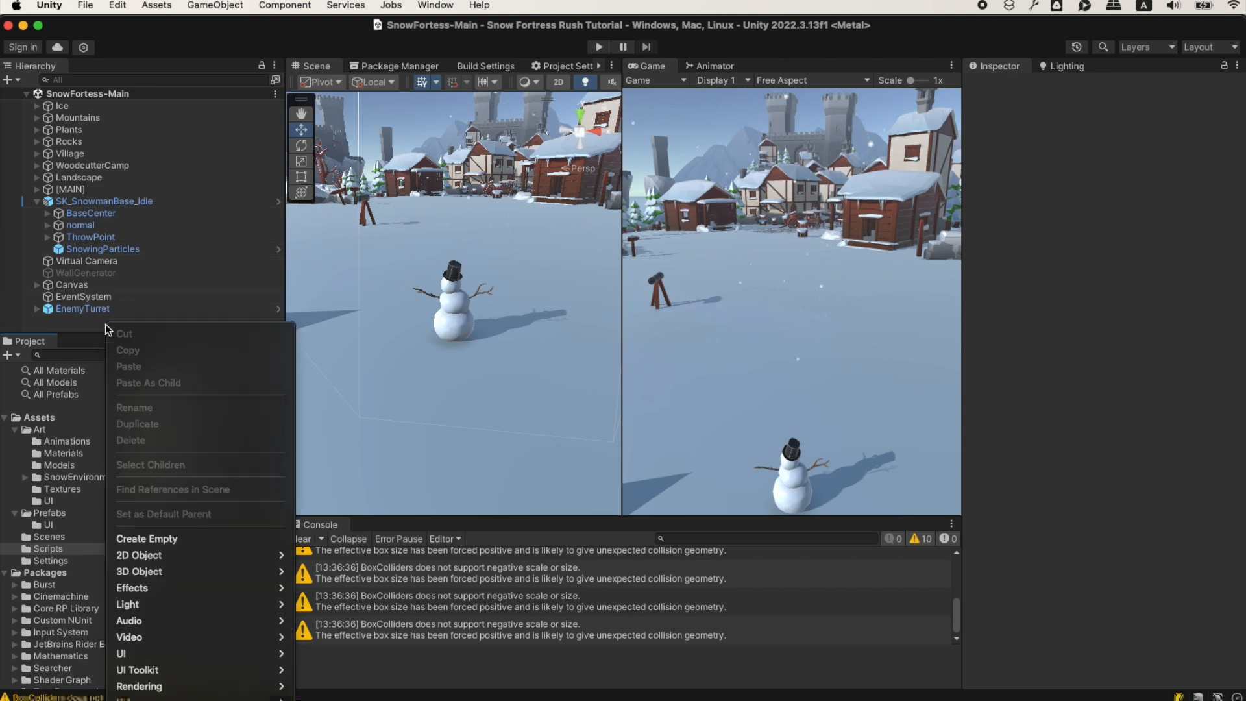
click(147, 539)
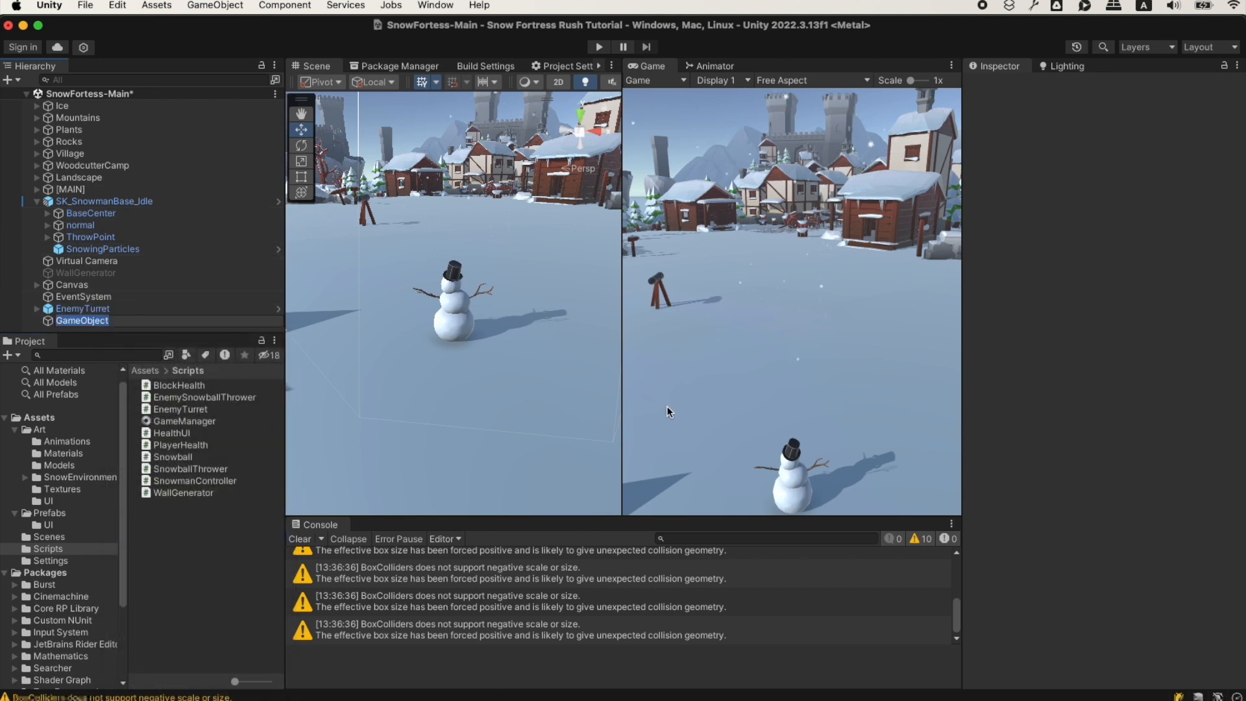
text(GameManager)
key(Return)
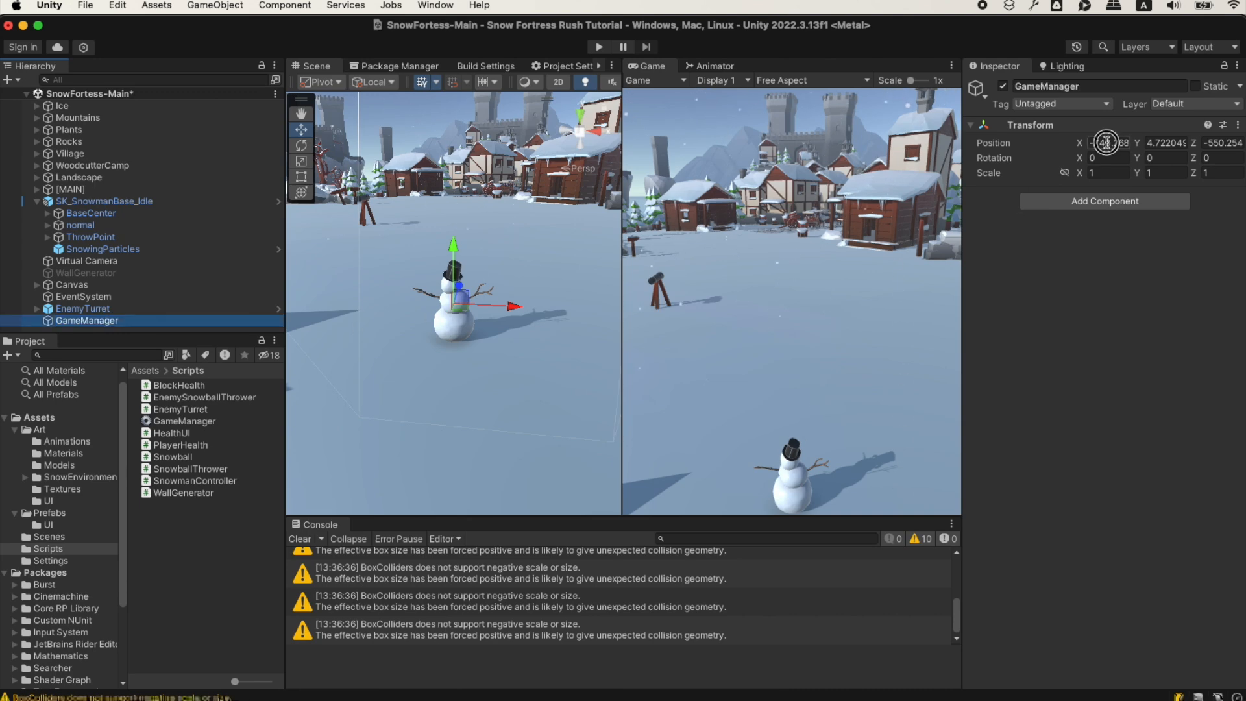
Set the GameManager object's position to 0, 0, 0
click(1107, 142)
text(0)
key(Tab)
text(0)
key(Tab)
text(0)
key(Tab)
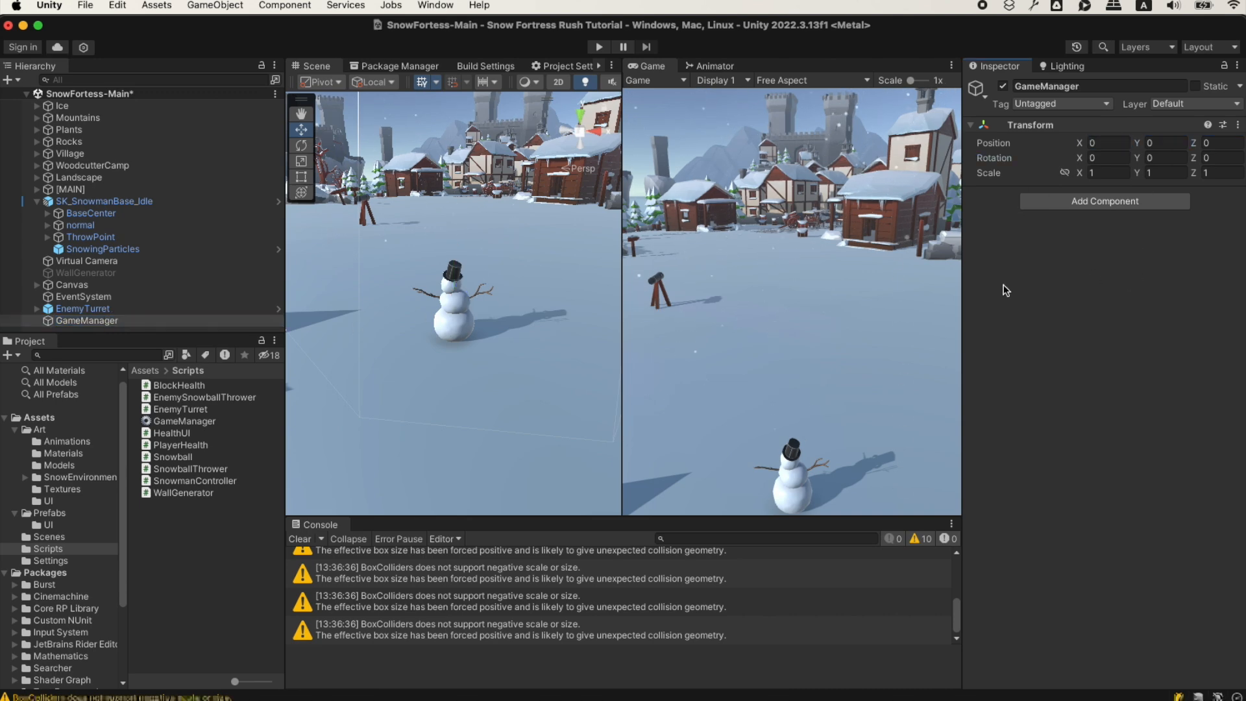
Add the Game Manager script as a component to the GameManager object
click(1100, 200)
text(game)
key(Return)
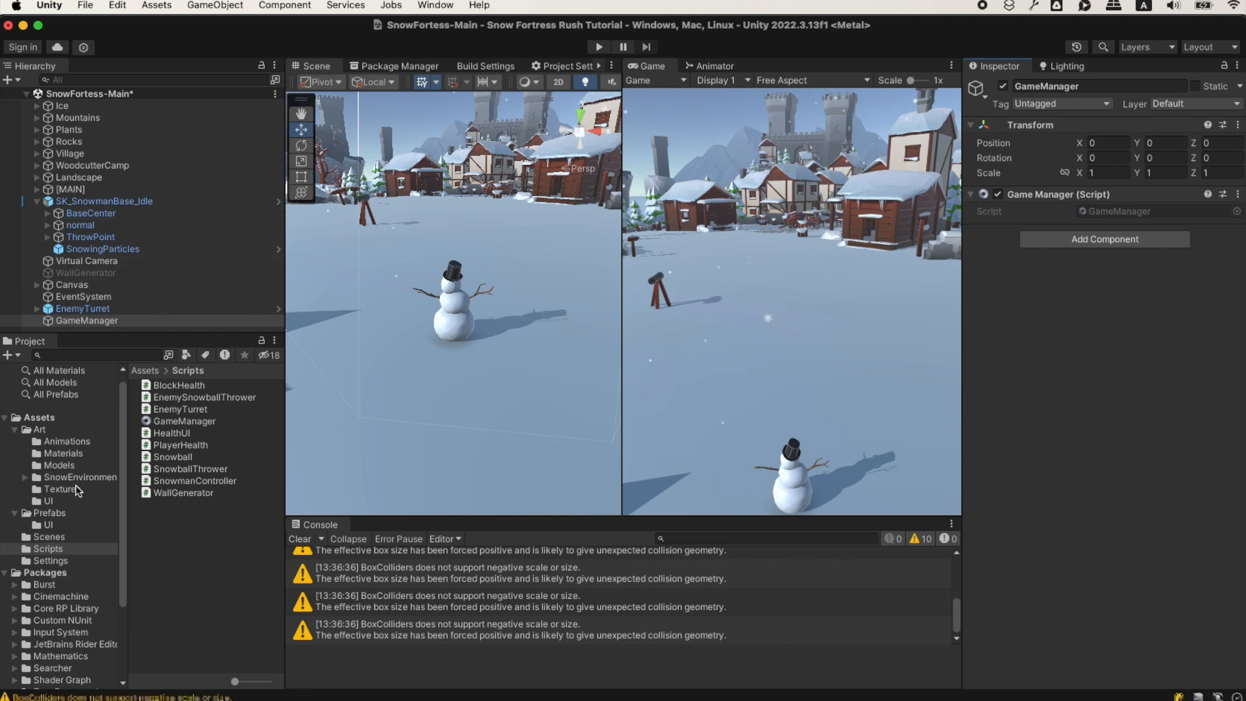
Turn the GameManager object into a prefab in the Prefabs folder, and save the scene
drag(71, 320, 59, 516)
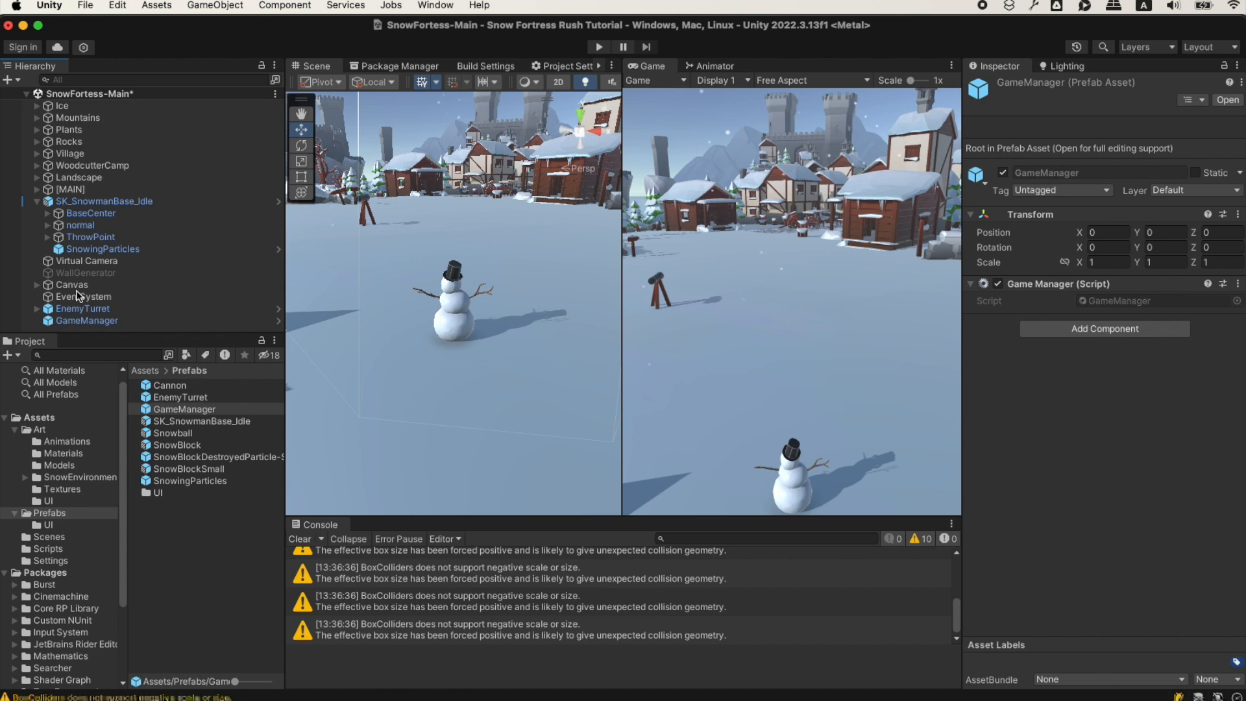
click(98, 319)
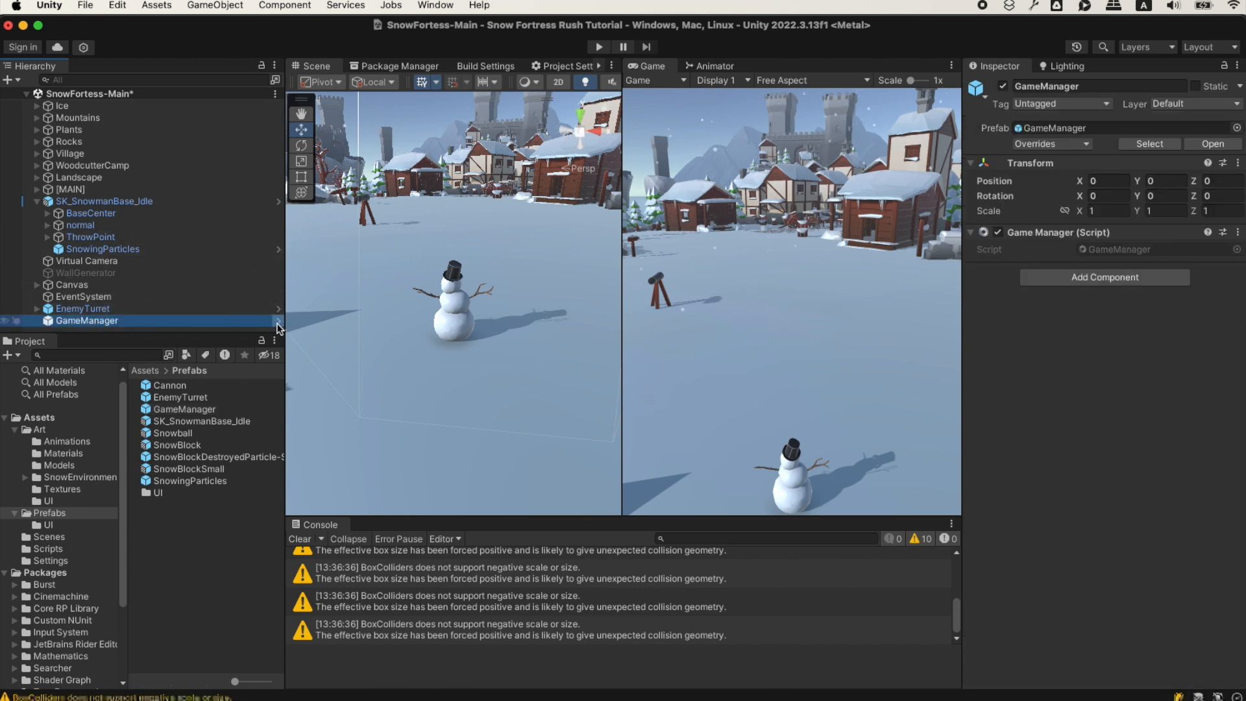
key(super+s)
Play-test the scene by making the snowman throw several snowballs, and stop the game
key(super+p)
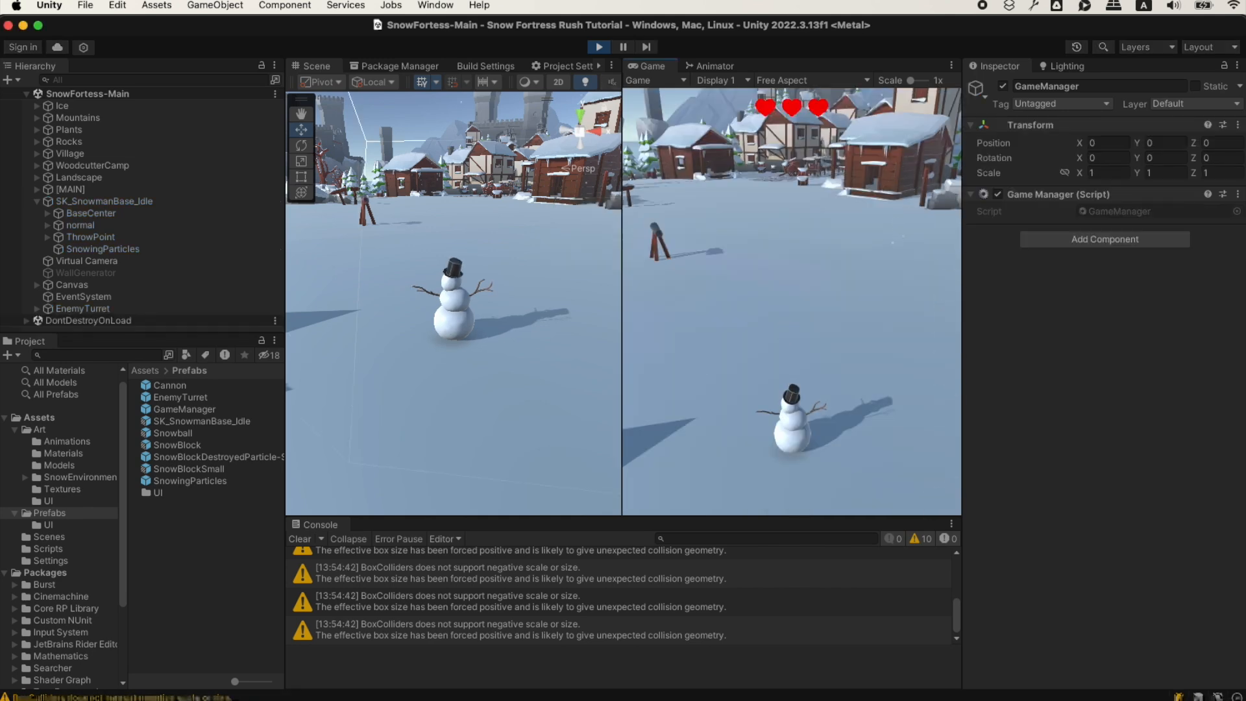
key(space)
key(space)
key(space)
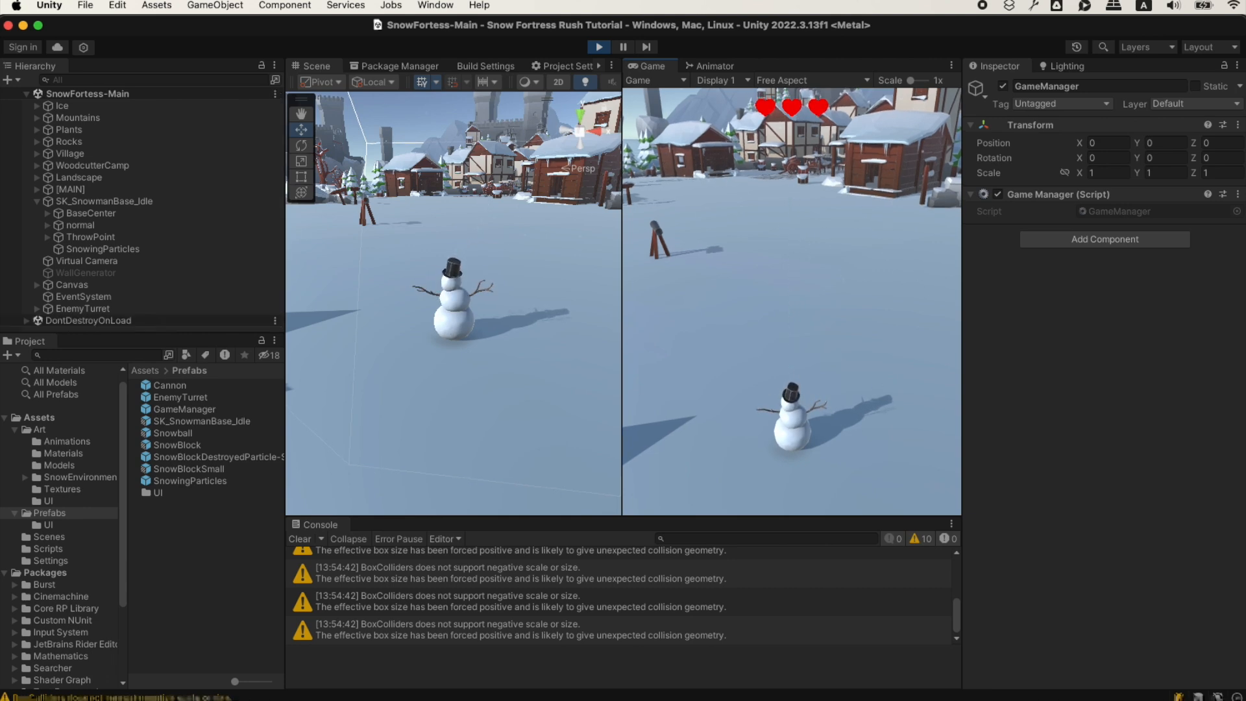
key(space)
key(space)
key(space)
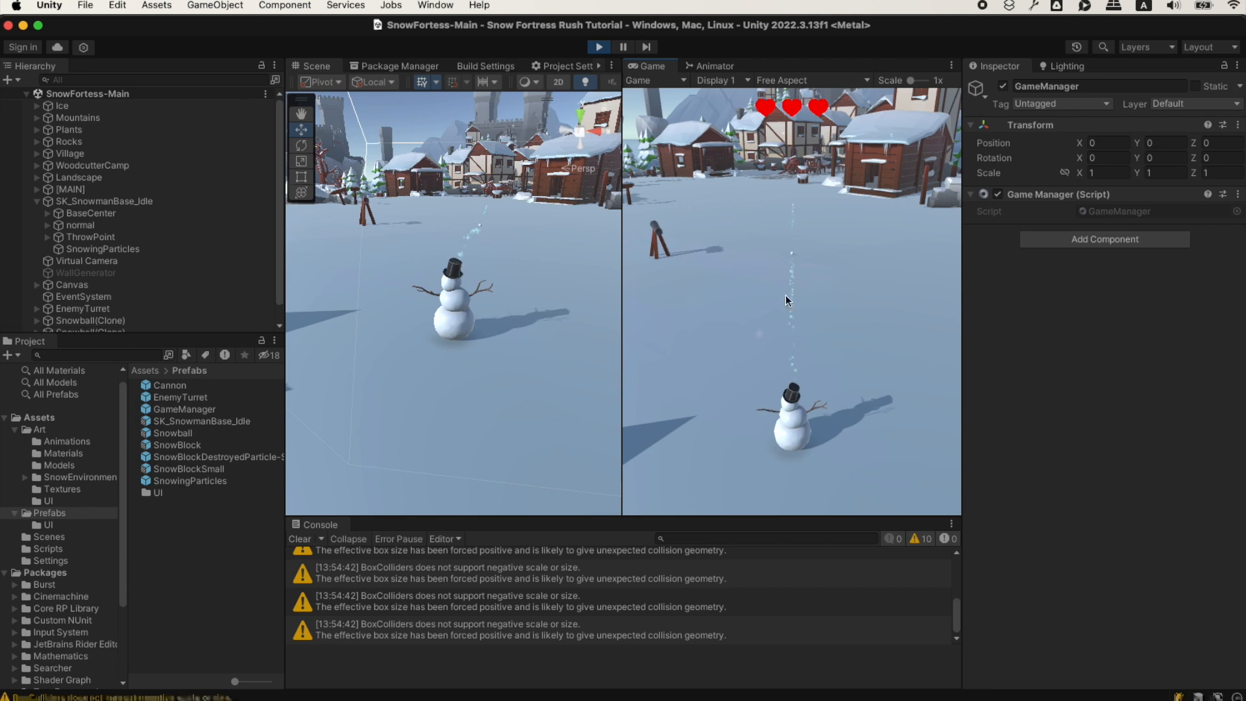
key(super+p)
Switch to SnowballThrower.cs in Visual Studio Code and add the comment "// subscribe to the game state change event" at the end of the Start method
key(super+Tab)
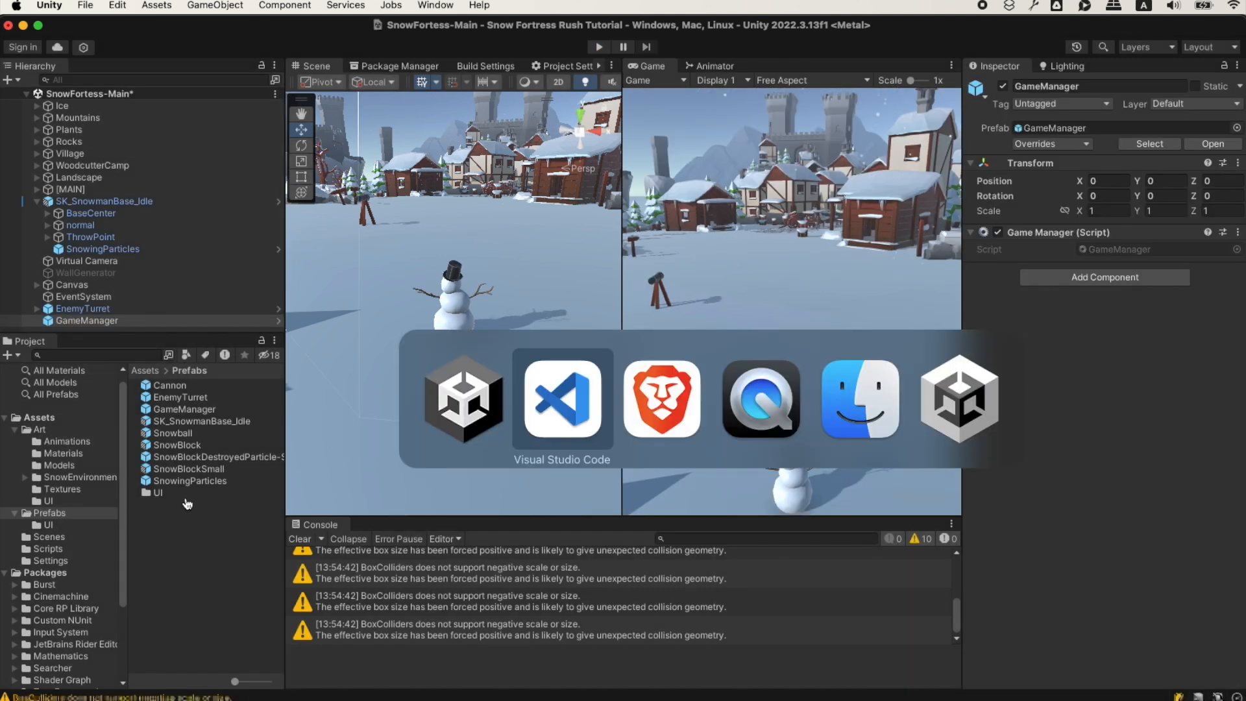
key(super+shift+Tab)
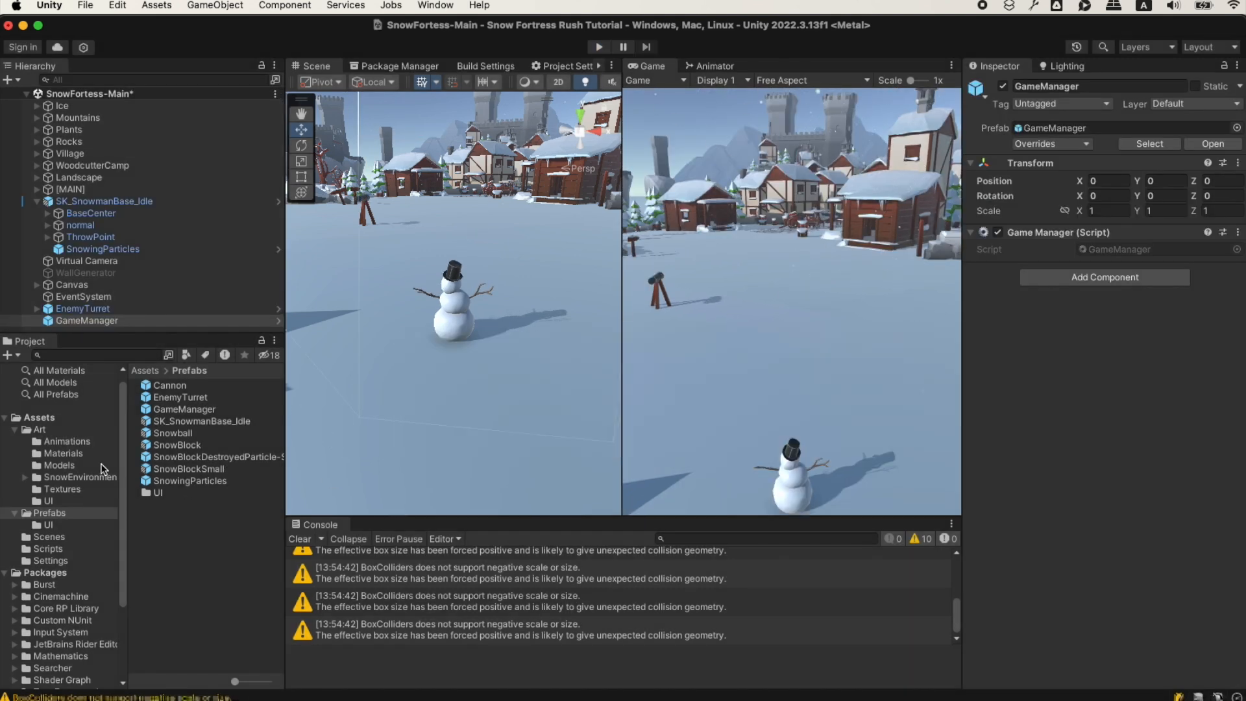
key(super+Tab)
scroll(726, 374, down, 2)
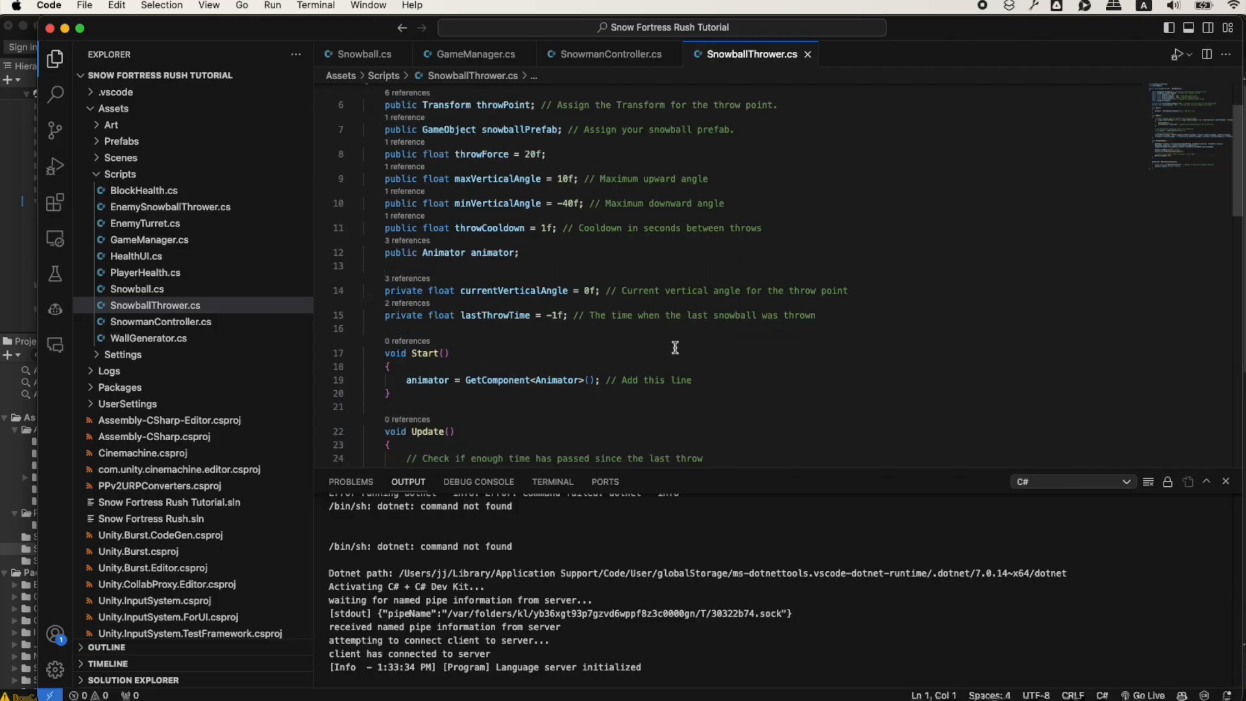
click(727, 374)
scroll(779, 363, down, 1)
key(Return)
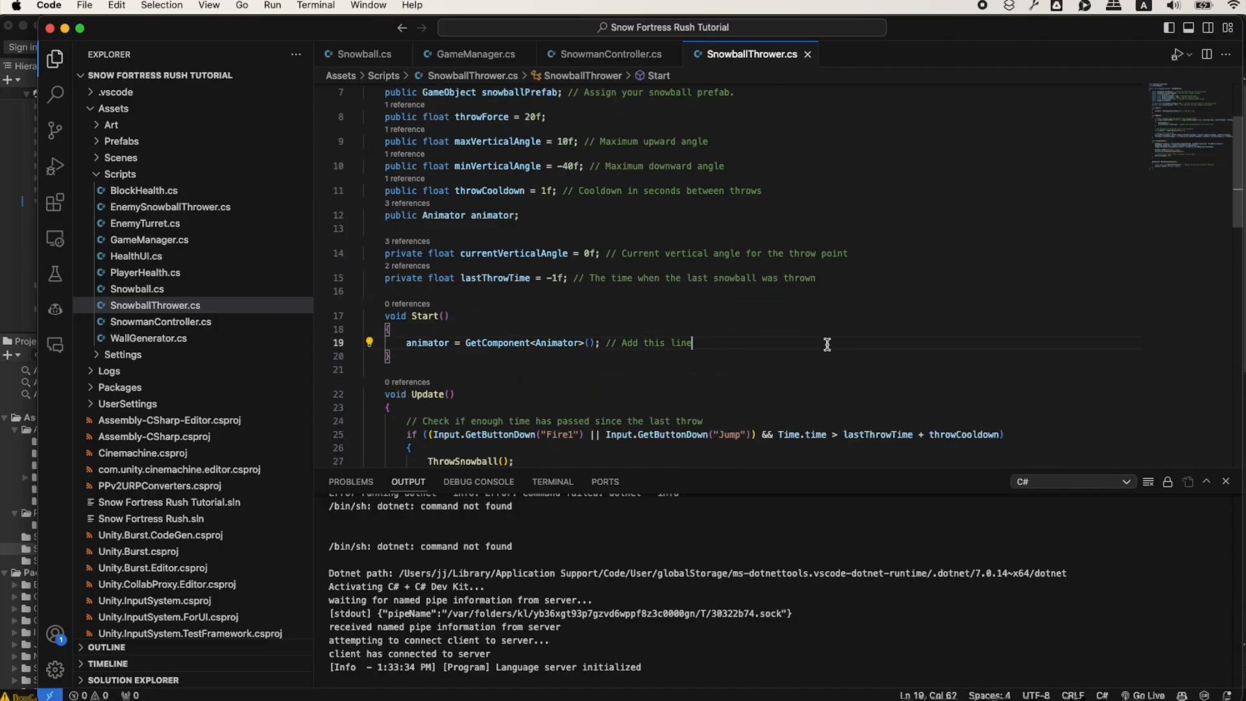
key(Return)
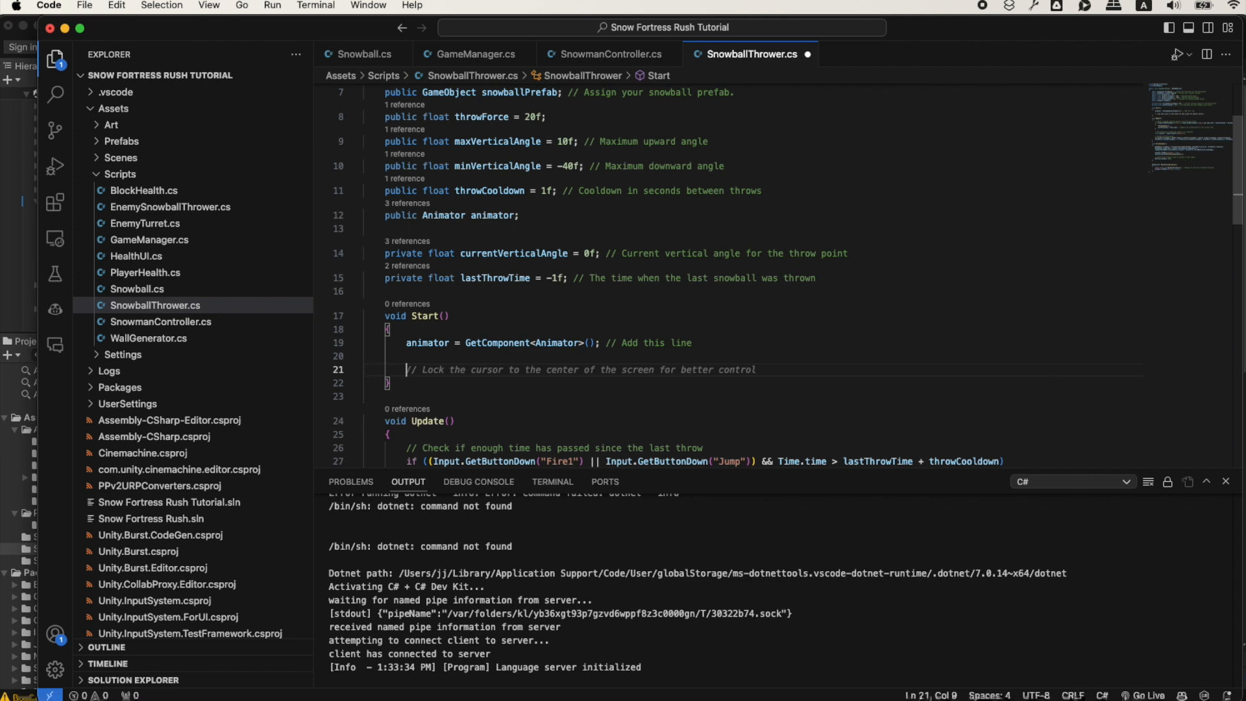
text(// subscribe to the game state change event)
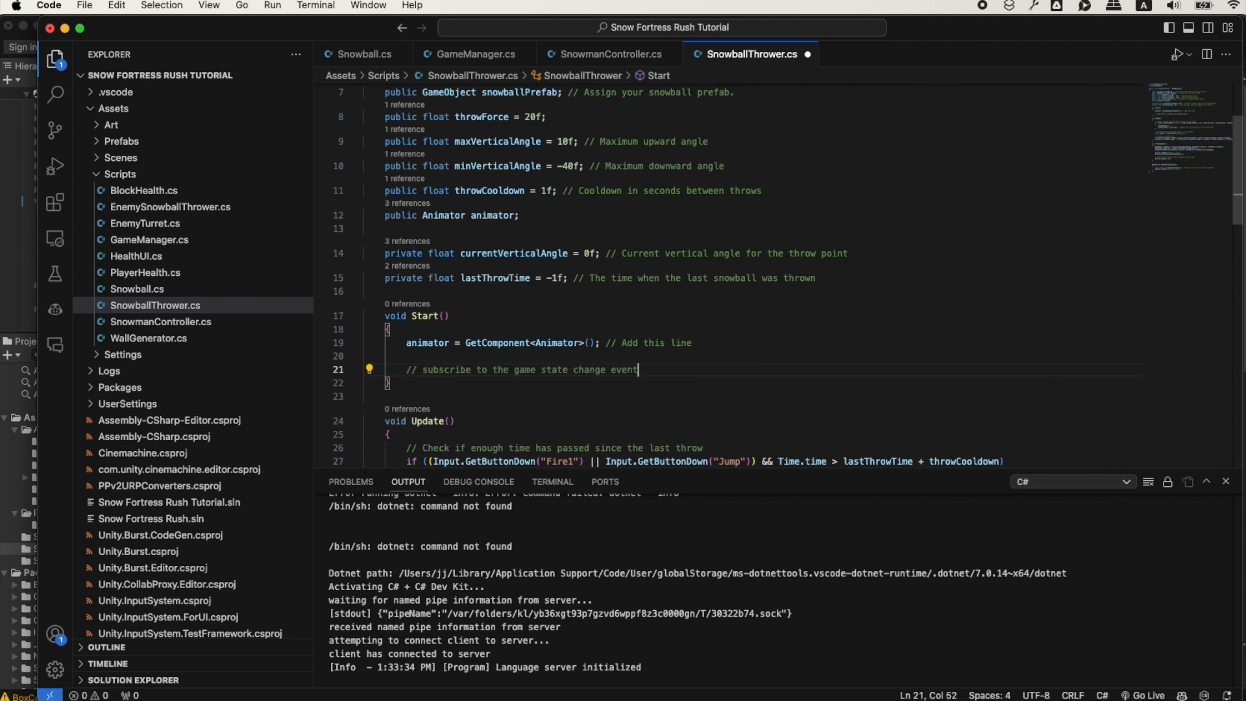
Below the comment in Start, add GameManager.Instance.SubscribeToGameStateChange(HandleGameStateChange); using the suggested completion
key(Return)
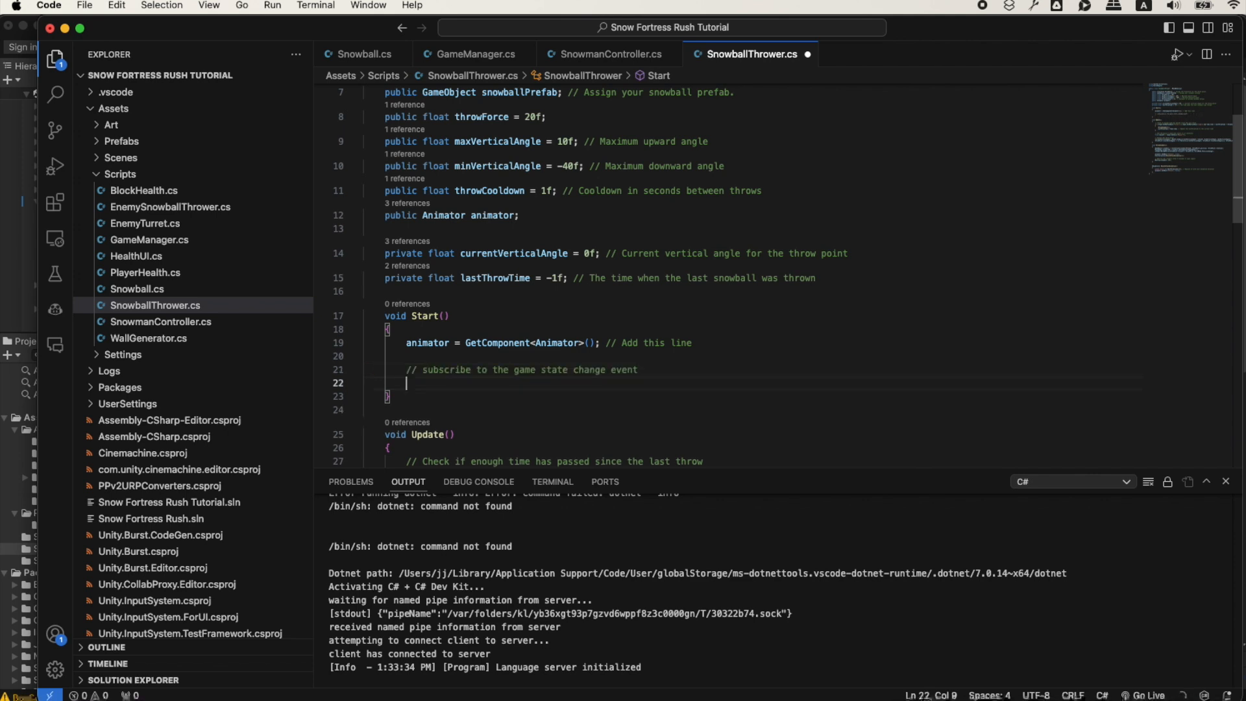
scroll(596, 375, down, 1)
key(Tab)
scroll(596, 376, down, 6)
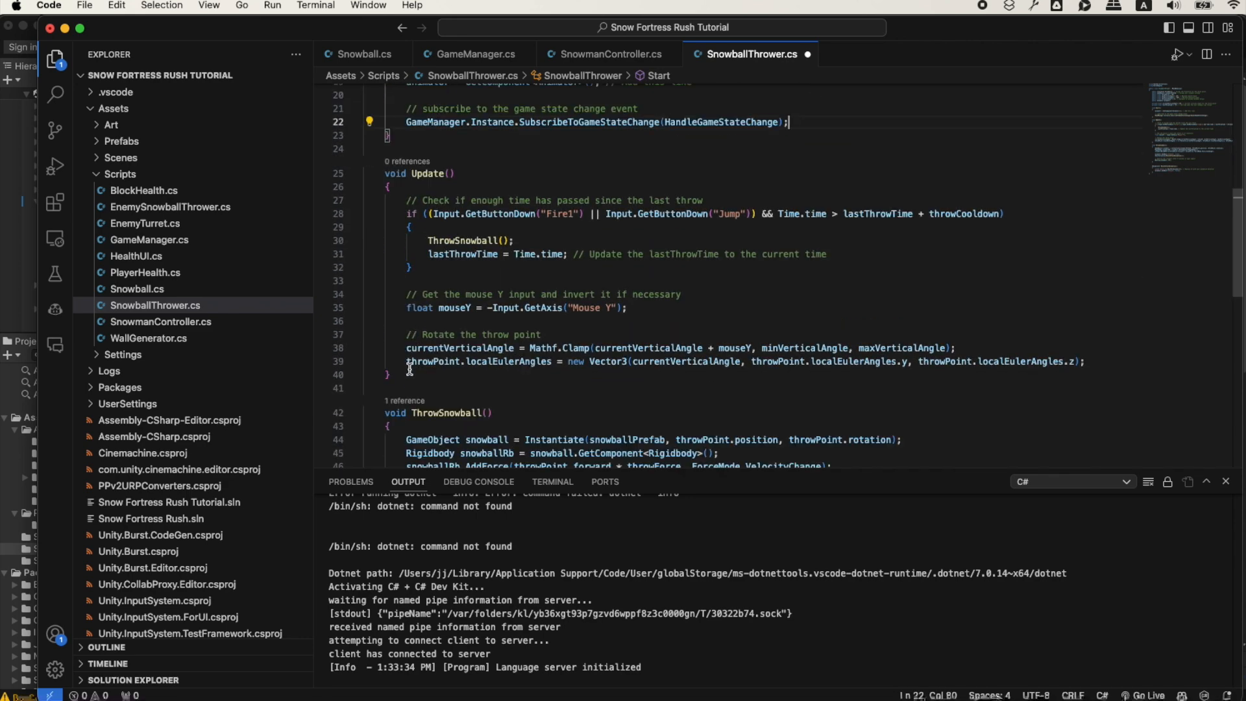
After Start, add a HandleGameStateChange(GameManager.GameState newState) method that enables the script only in the Playing state
click(425, 135)
key(Return)
key(Return)
key(Tab)
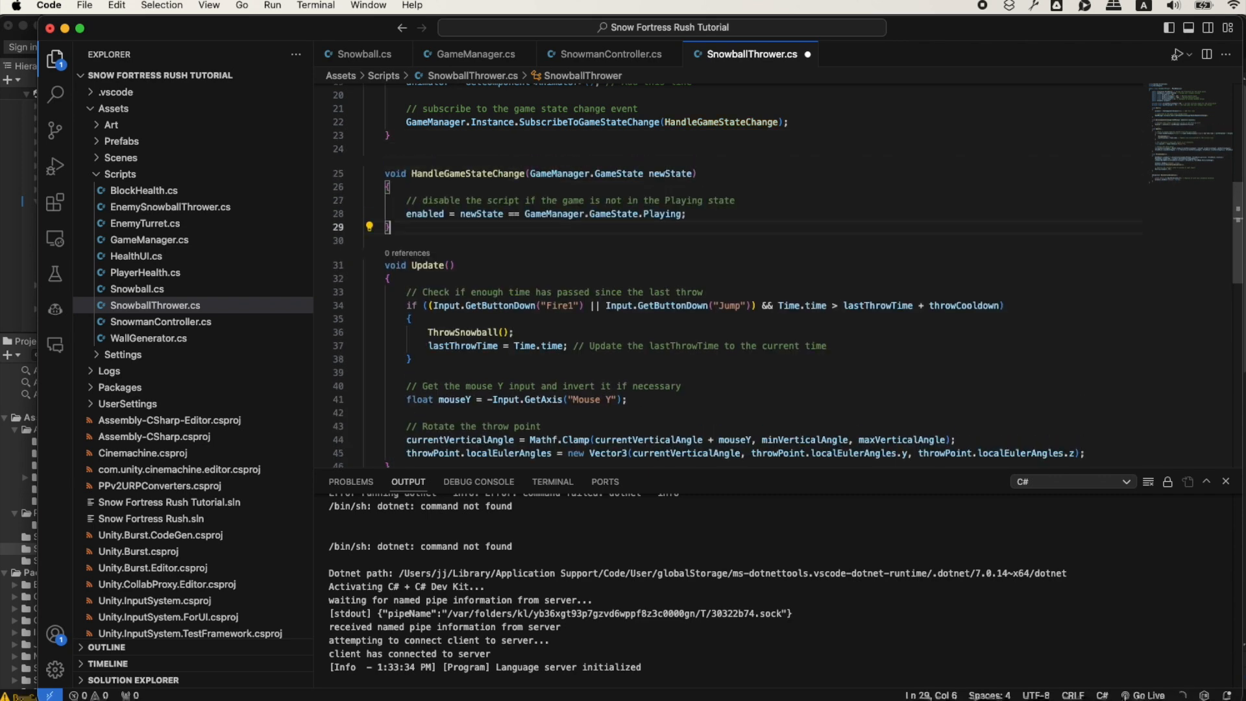
scroll(555, 278, up, 4)
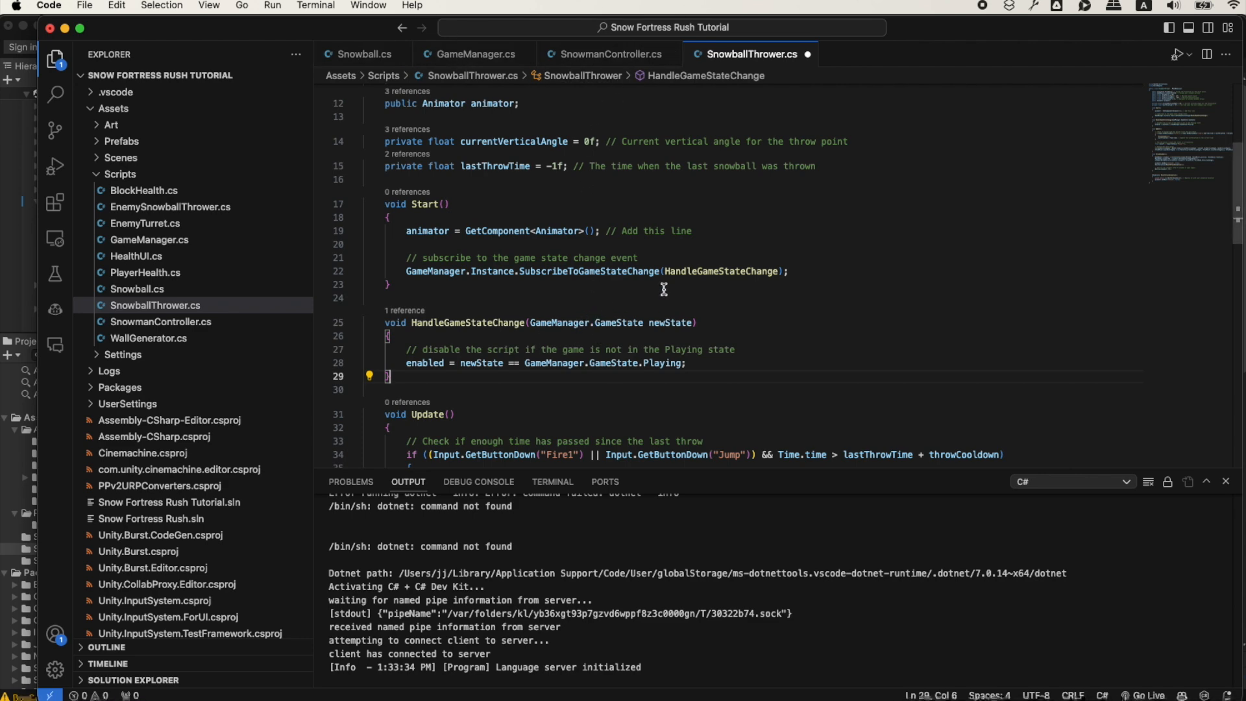
After ResetAttackAnimation, add an OnDestroy method that unsubscribes HandleGameStateChange from the GameManager's game state change event
scroll(447, 386, down, 7)
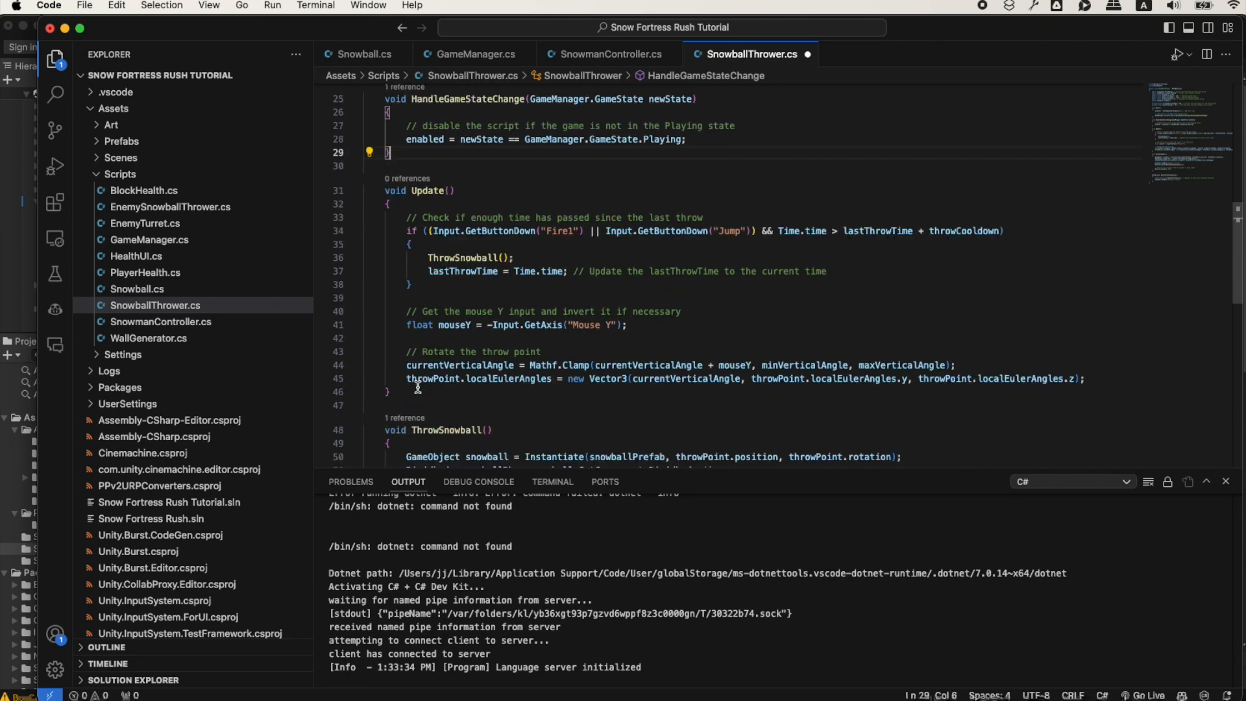
scroll(418, 388, down, 5)
click(426, 386)
key(Return)
key(Return)
text(void OnDestroy)
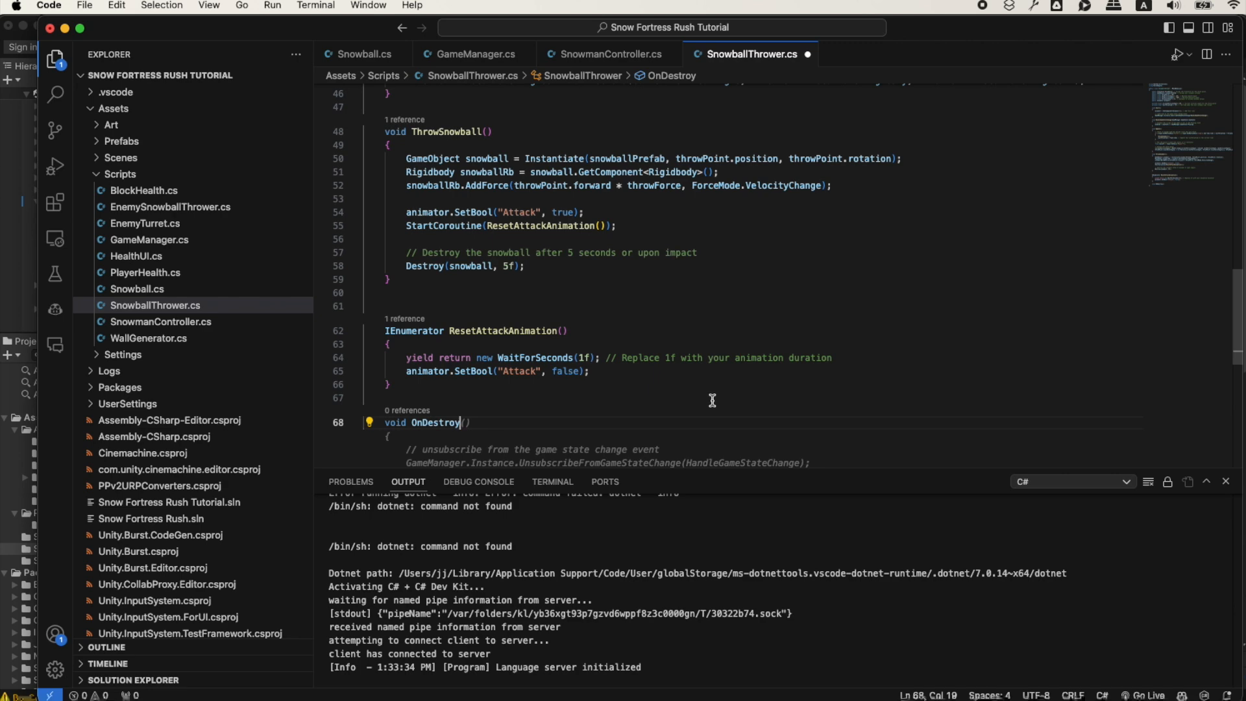
key(Tab)
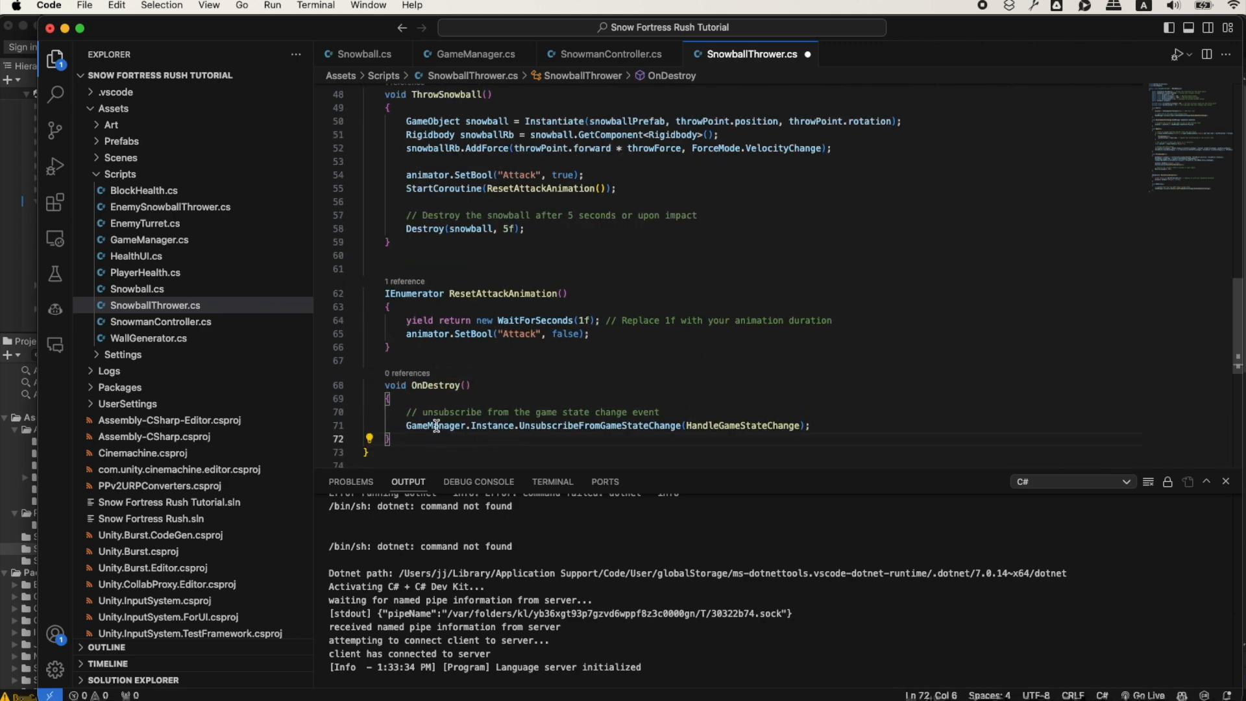
Below lastThrowTime, add a commented public bool ThrowingEnabled getter returning whether GameManager.currentGameState equals GameManager.GameState.Playing
scroll(501, 314, up, 8)
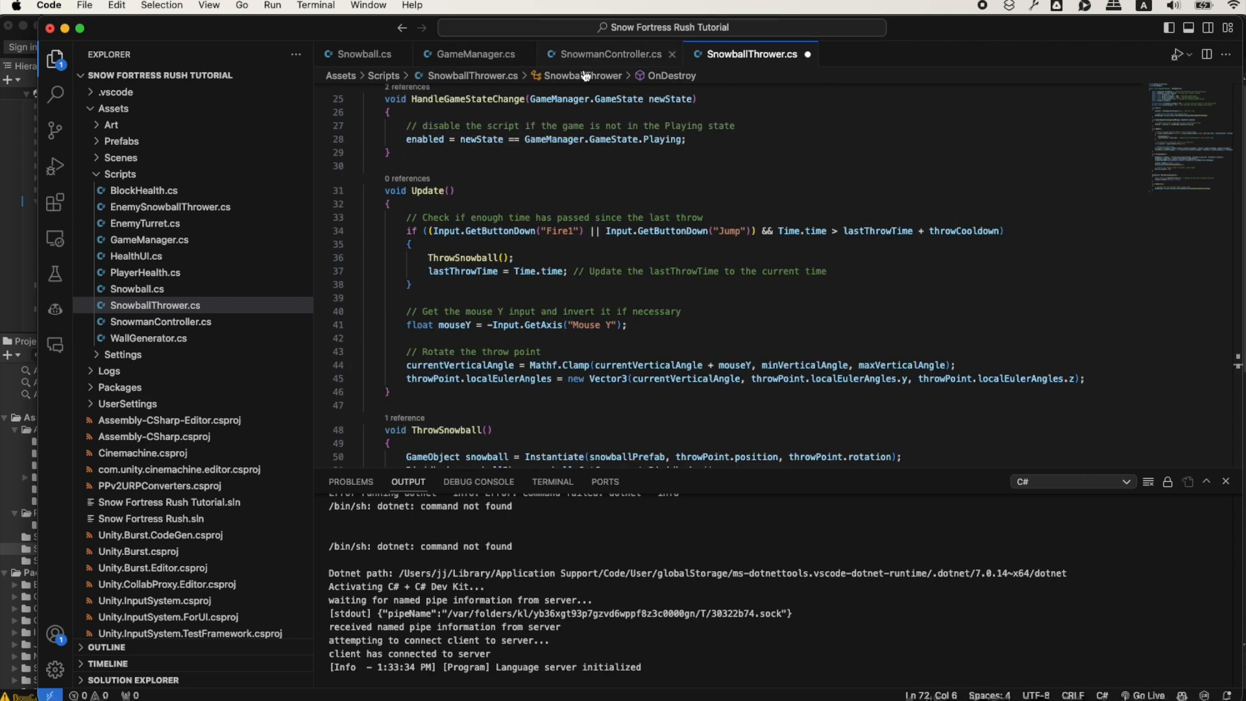
scroll(452, 346, up, 2)
scroll(452, 346, up, 5)
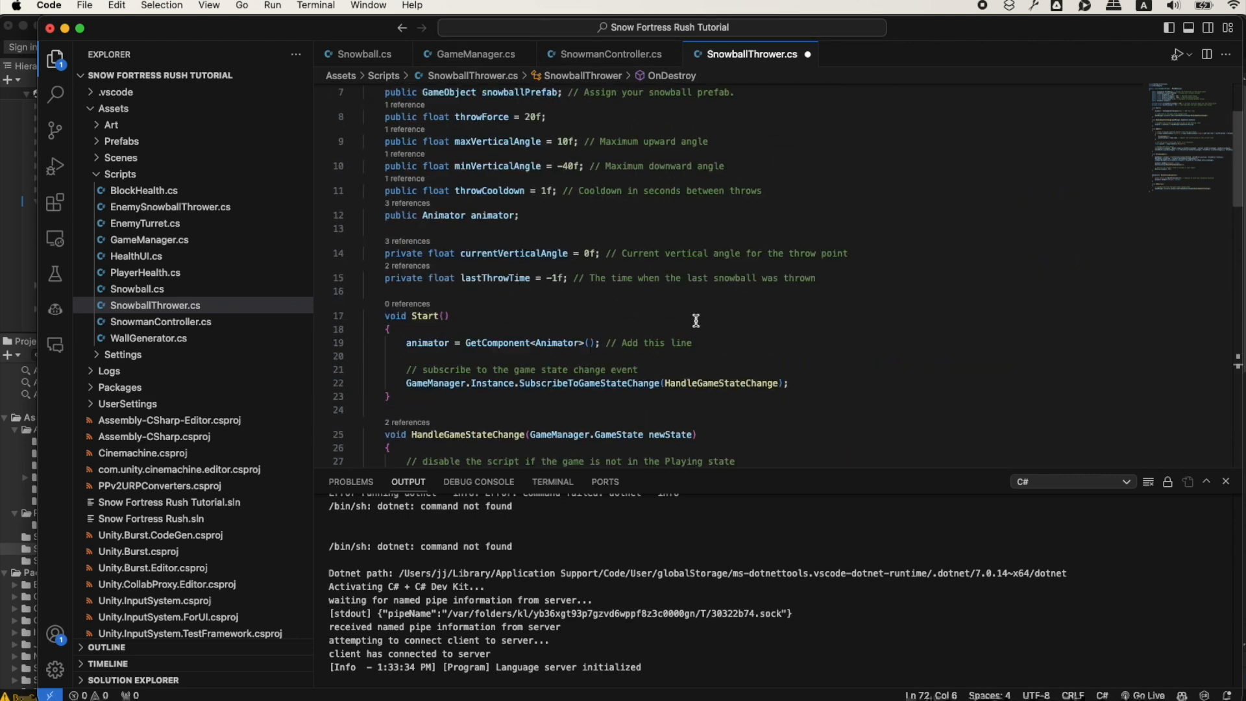
click(846, 280)
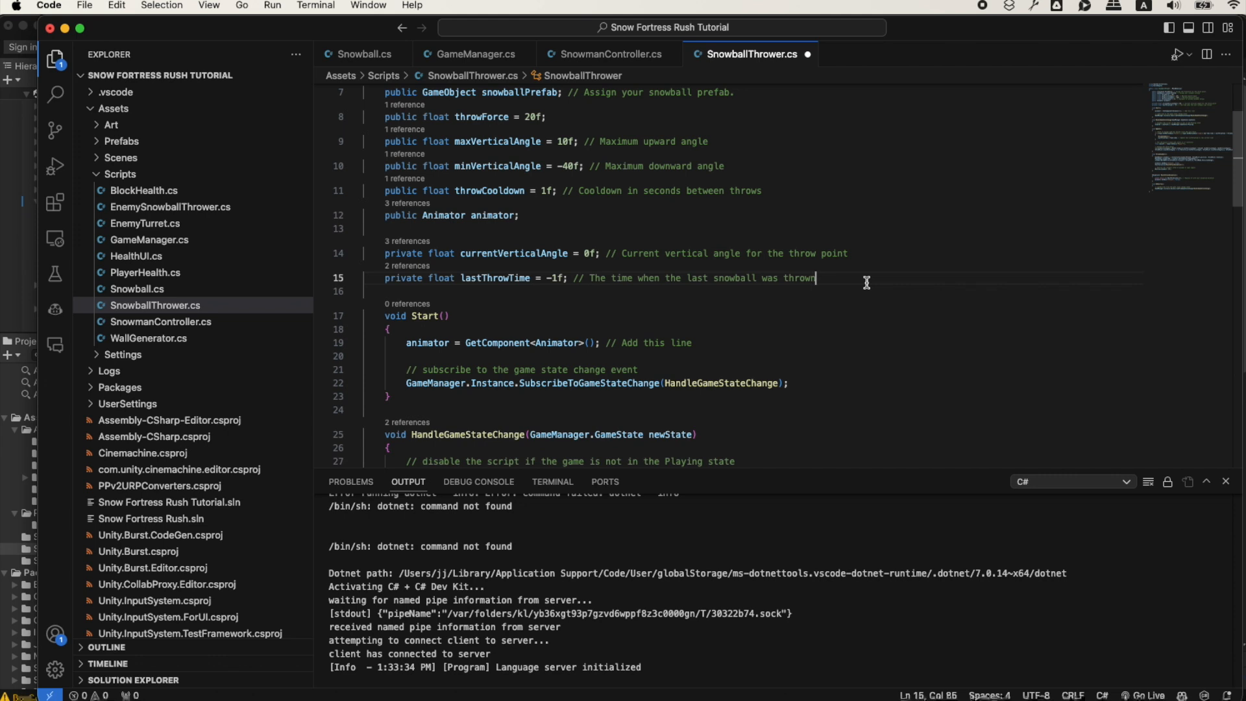
key(Return)
key(Return)
text(// getter)
key(Tab)
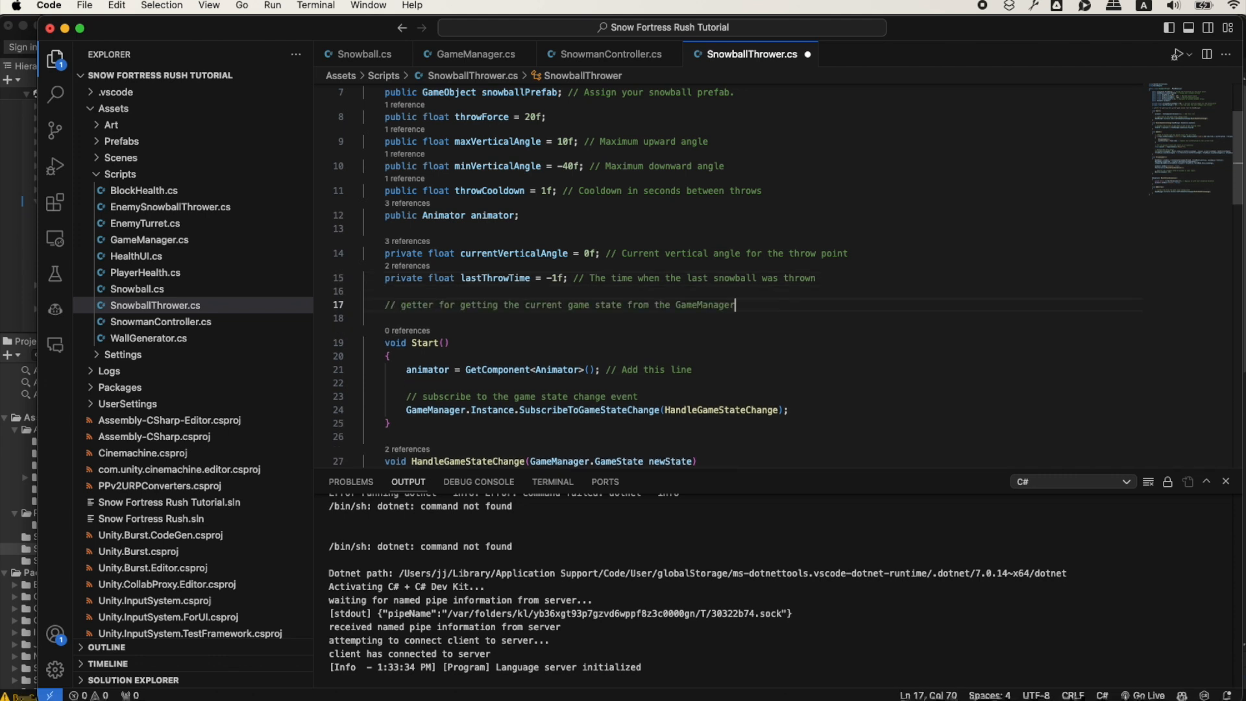
text(, ThrowingEnabled)
key(Return)
key(Tab)
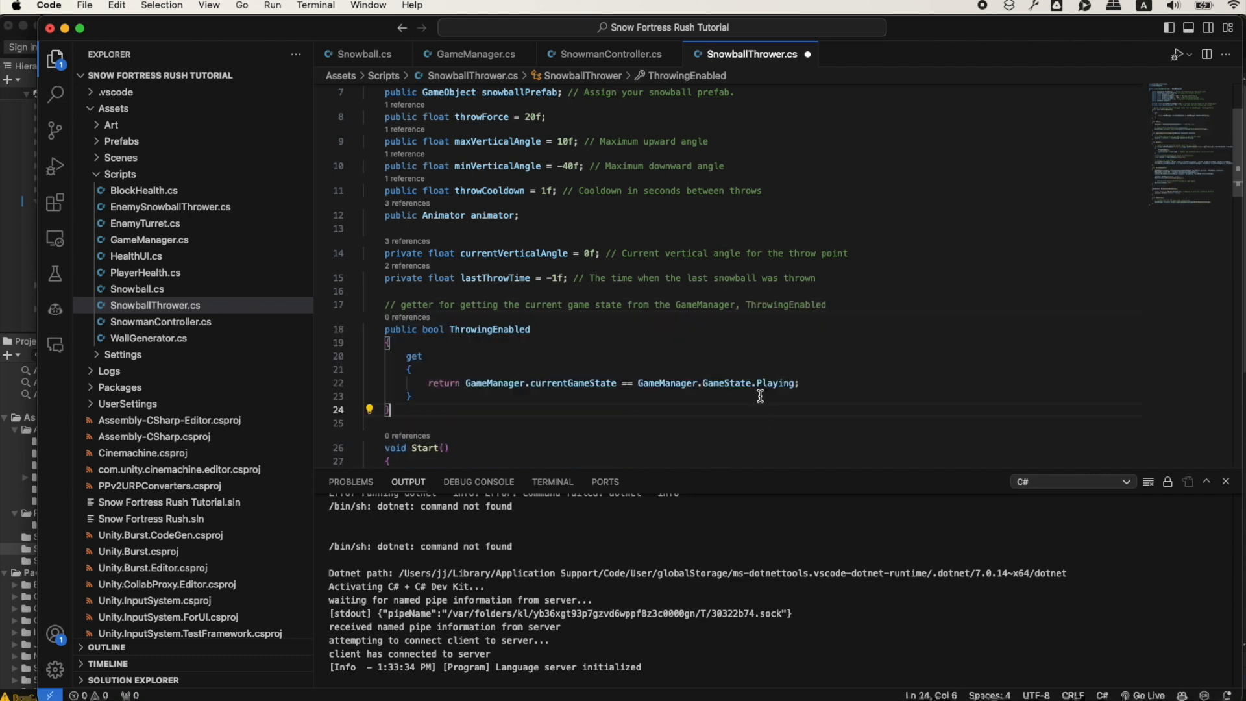
scroll(683, 341, down, 1)
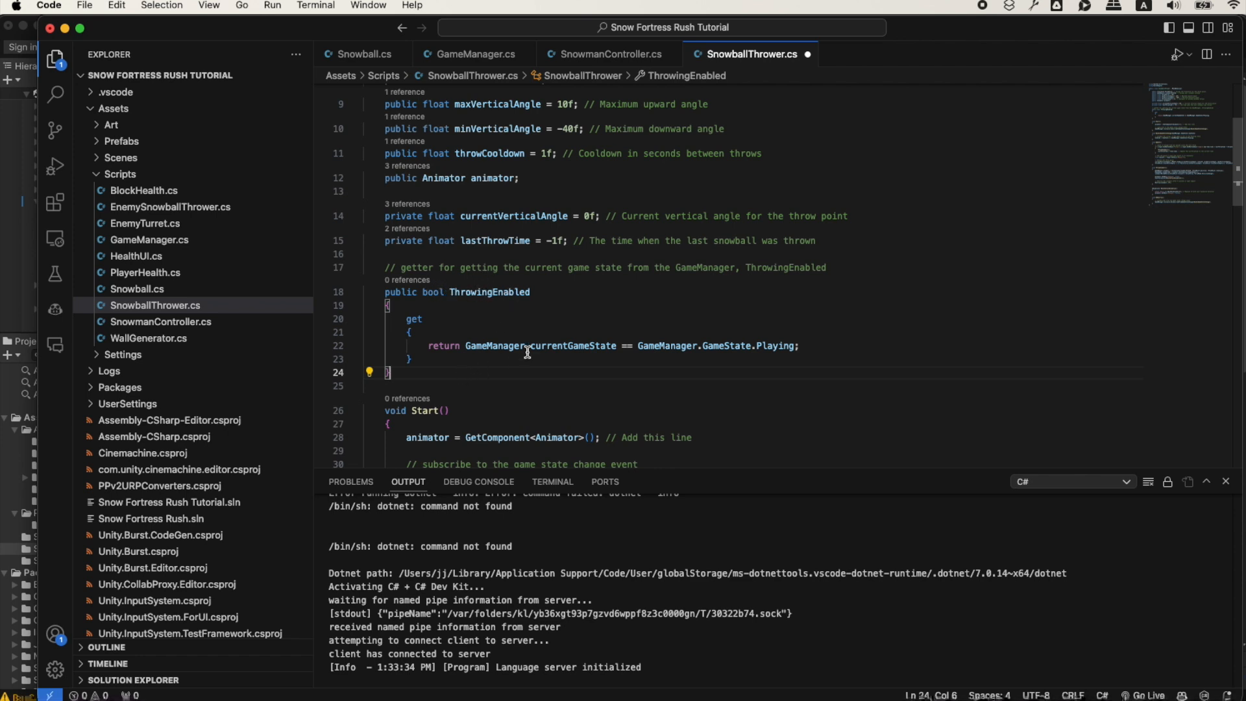
Compare the getter with MovementEnabled in SnowmanController.cs, and save SnowballThrower.cs
click(611, 53)
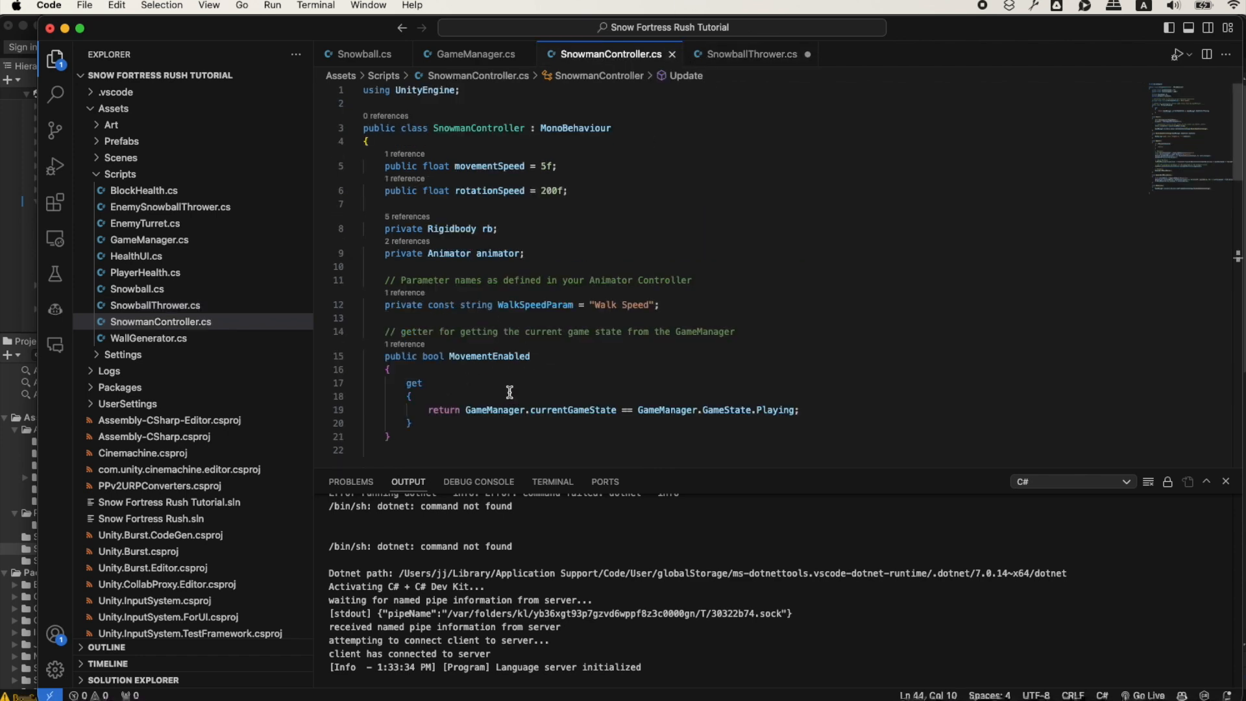
click(740, 54)
scroll(650, 191, down, 2)
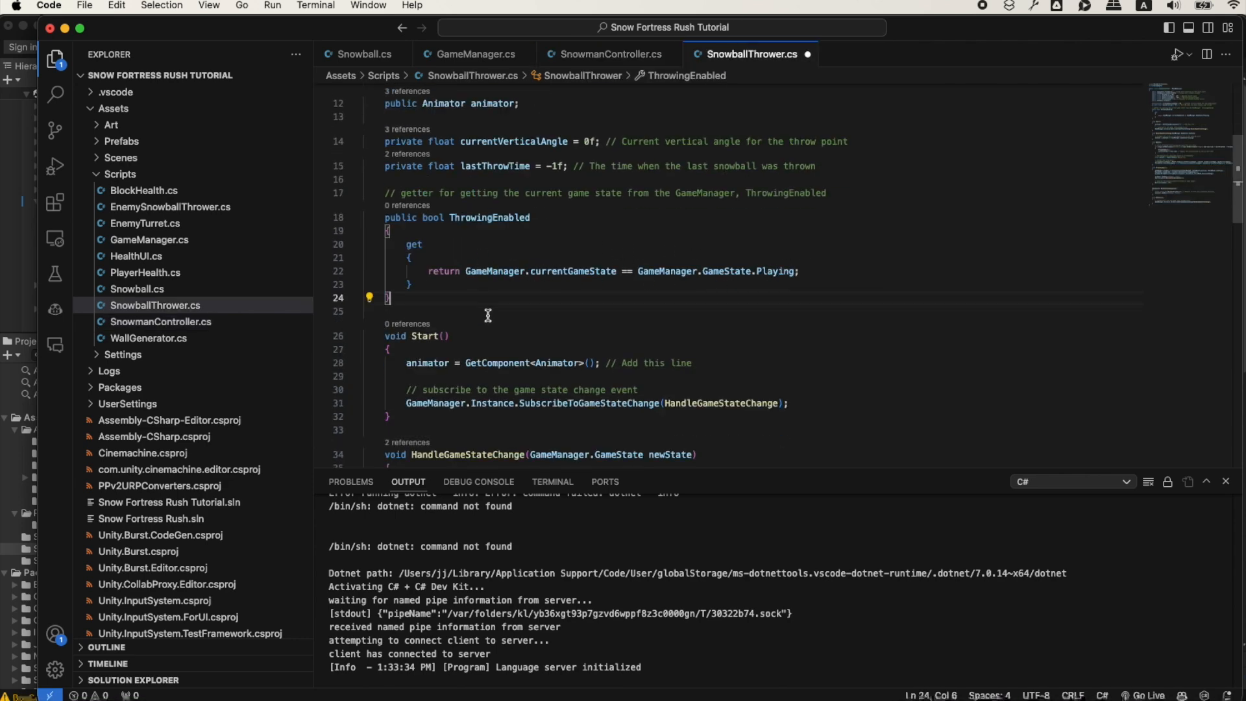
key(super+s)
At the start of Update in SnowballThrower.cs, add an if (!ThrowingEnabled) check that returns, followed by a blank line
scroll(484, 318, down, 4)
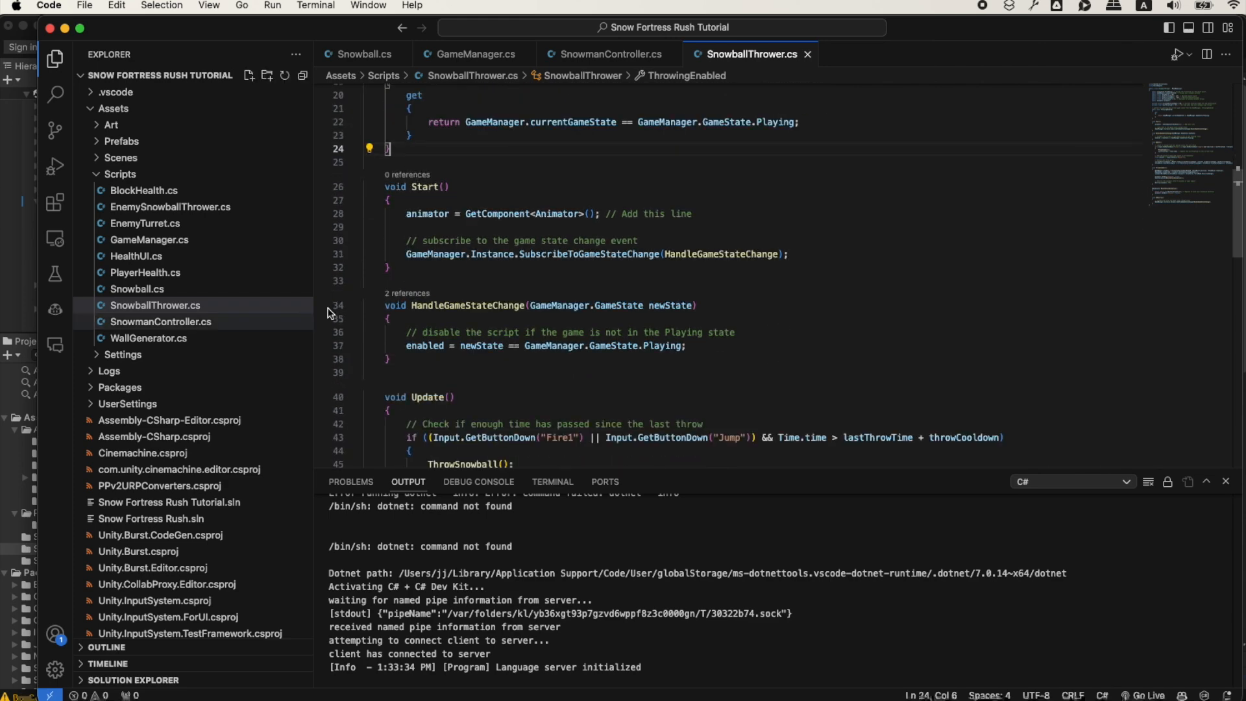
scroll(584, 324, down, 2)
click(615, 336)
scroll(615, 299, down, 1)
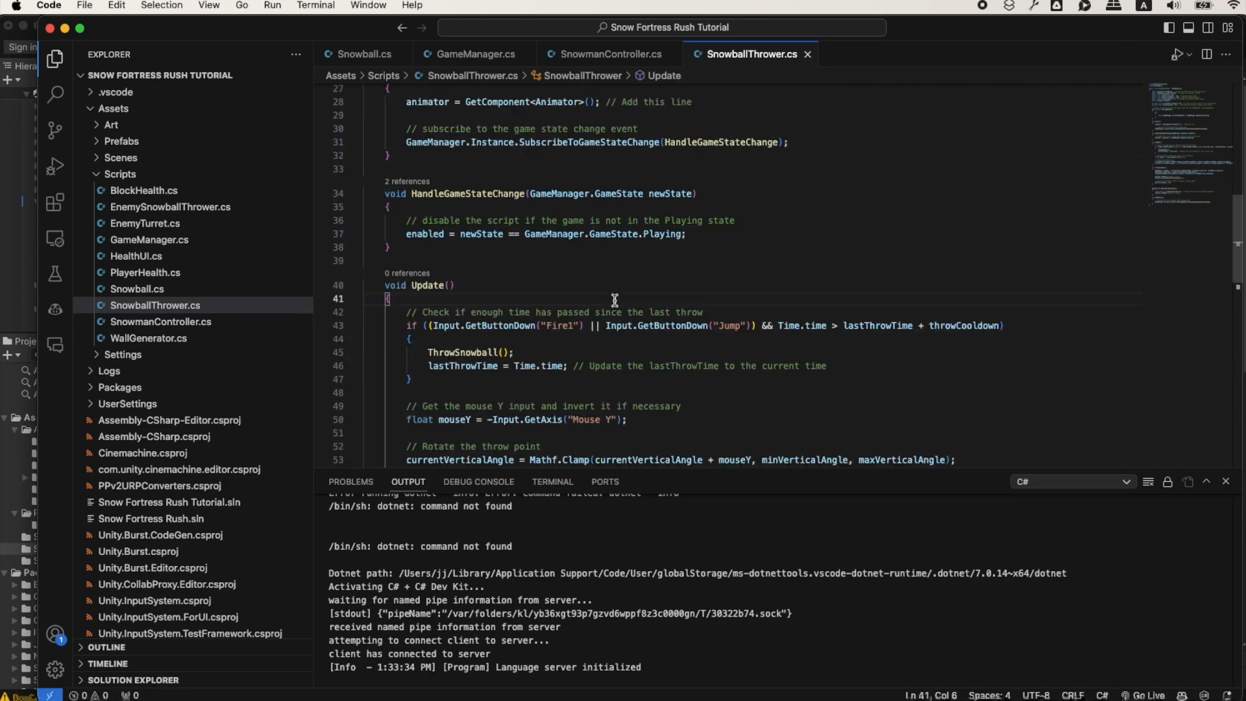
key(Return)
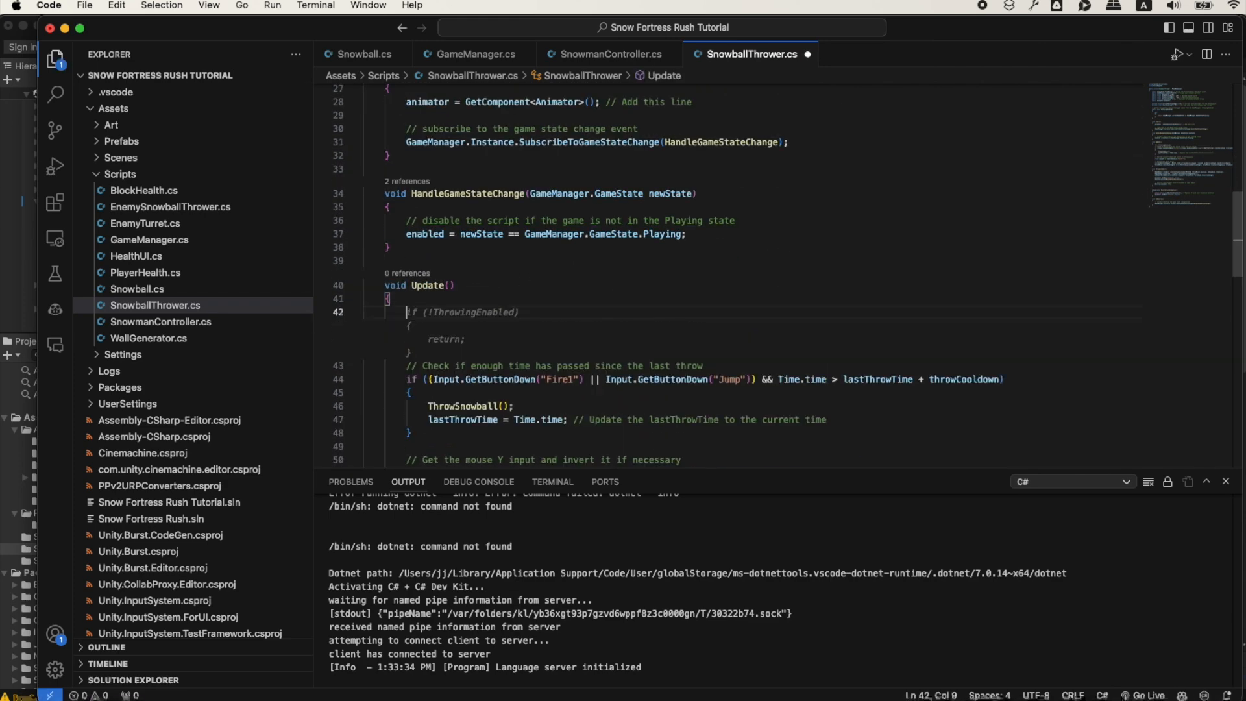
key(Tab)
key(Return)
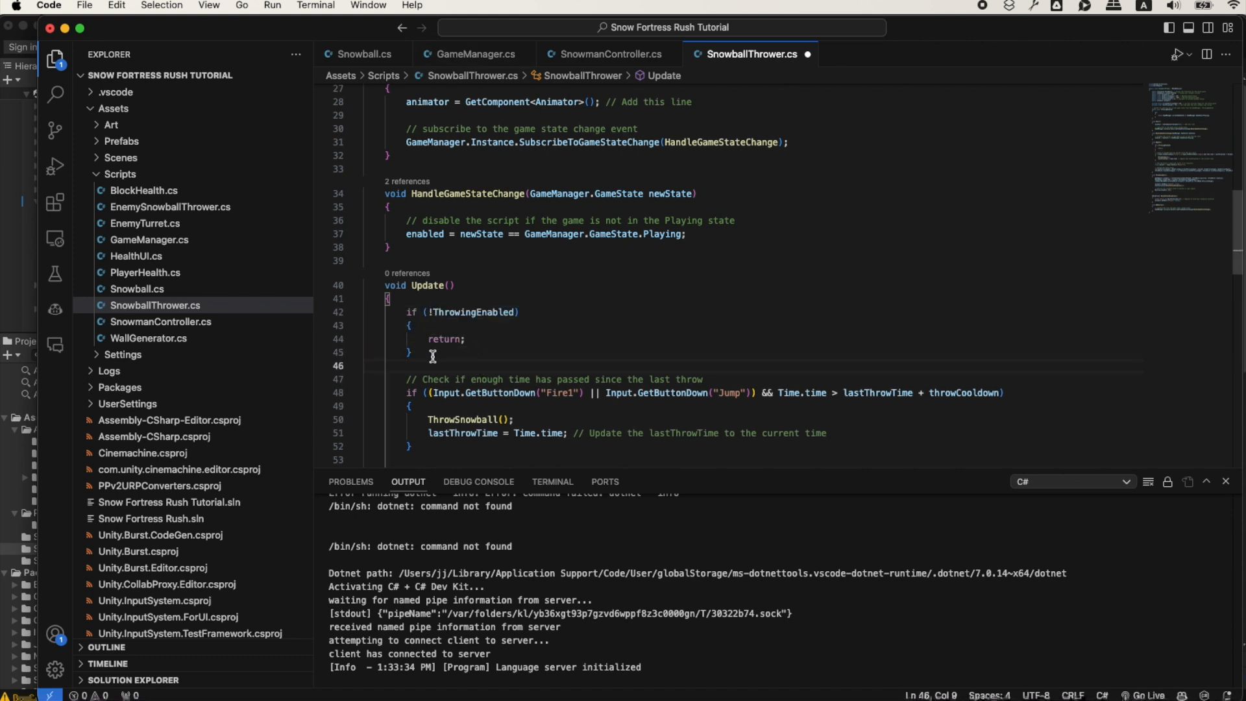
scroll(448, 357, down, 6)
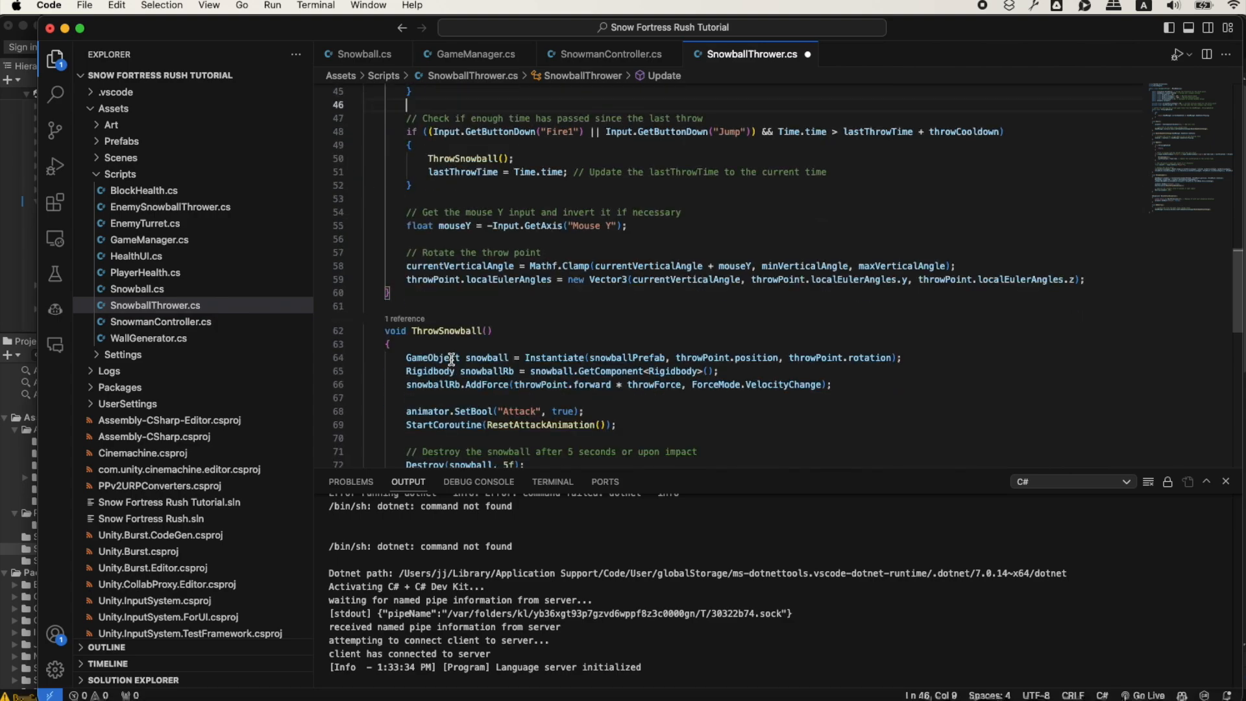
scroll(449, 354, down, 2)
Switch to Unity, play-test the scene with the updated snowball thrower, and stop the game
click(542, 404)
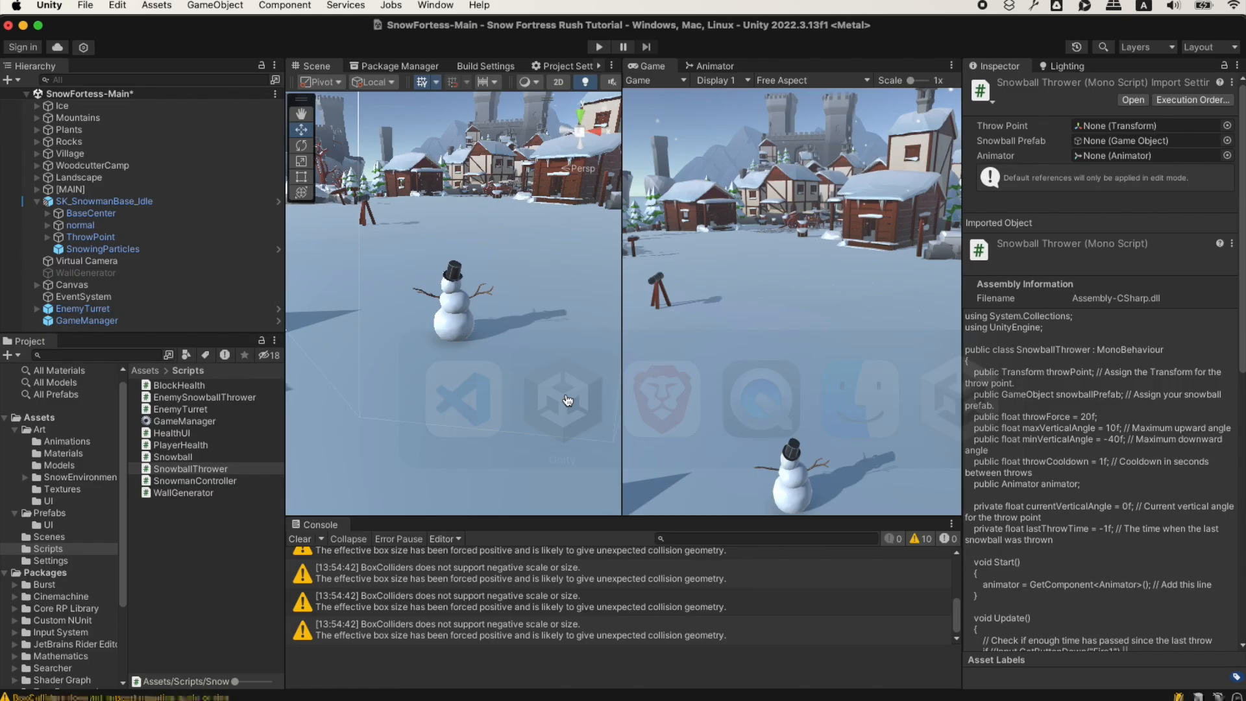
click(597, 46)
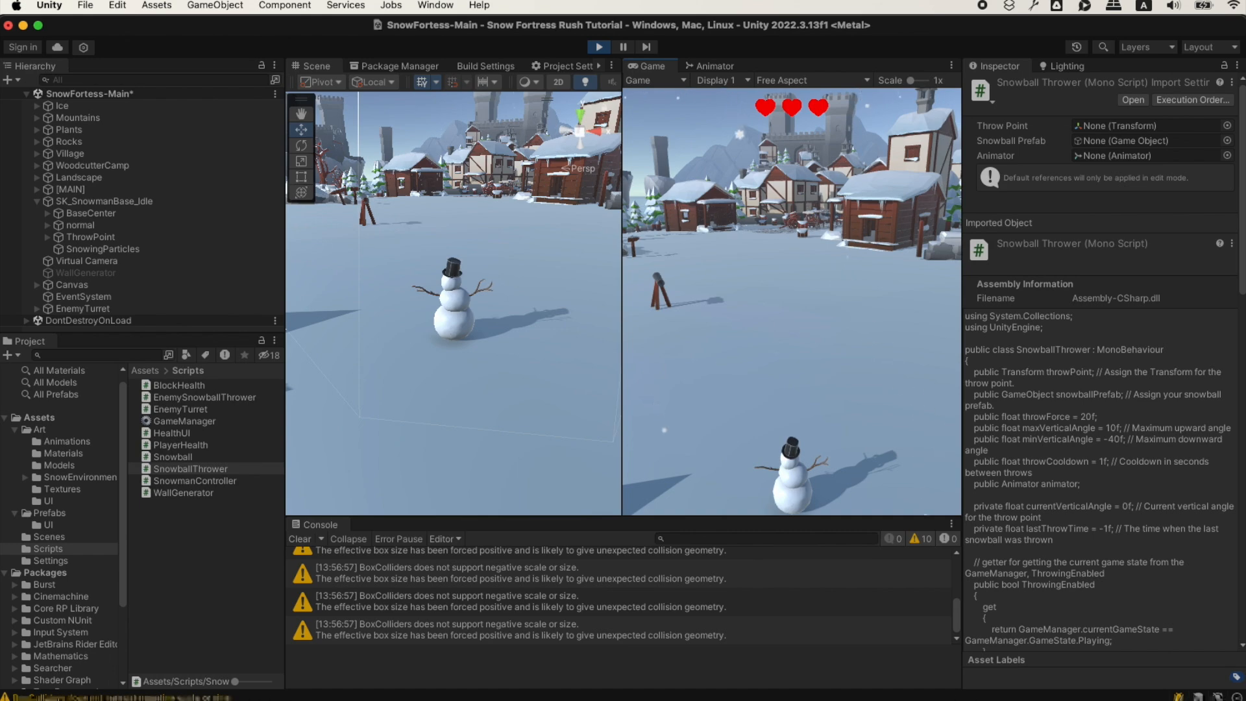
click(598, 49)
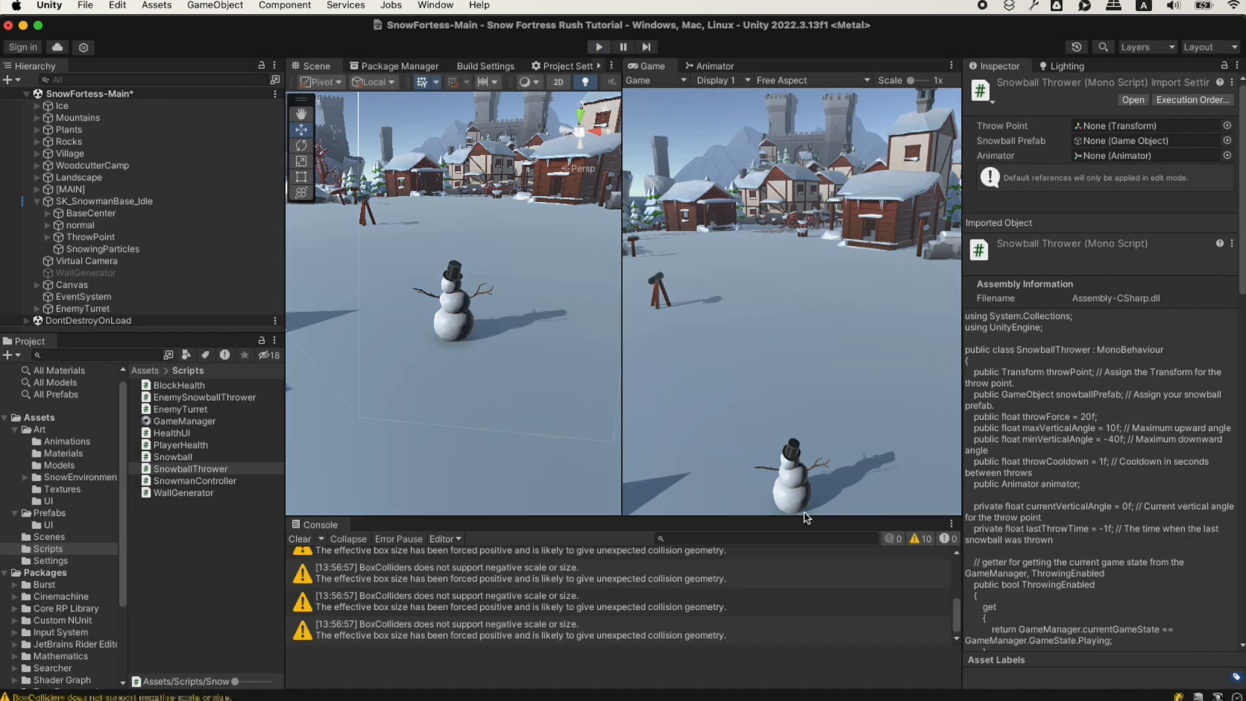
Switch to Visual Studio Code and review the game state code in SnowballThrower.cs, plus EnemyTurret.cs and EnemySnowballThrower.cs
key(super+Tab)
scroll(504, 448, up, 10)
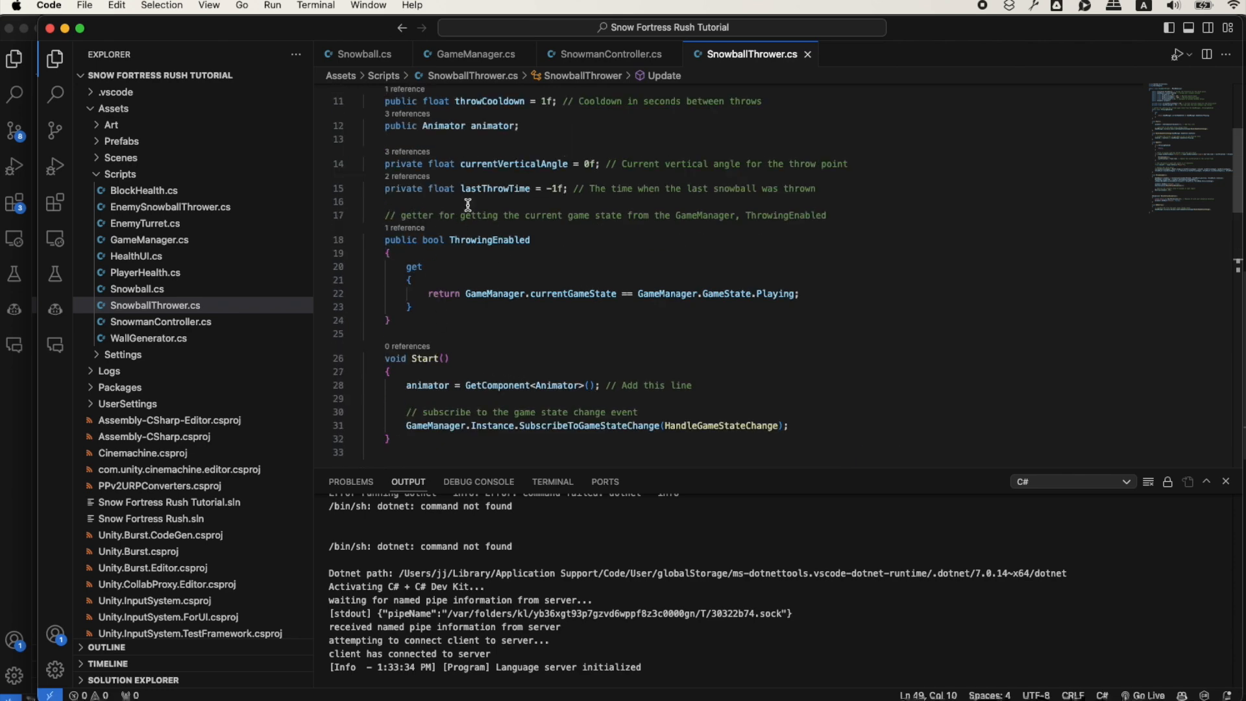
scroll(519, 370, down, 3)
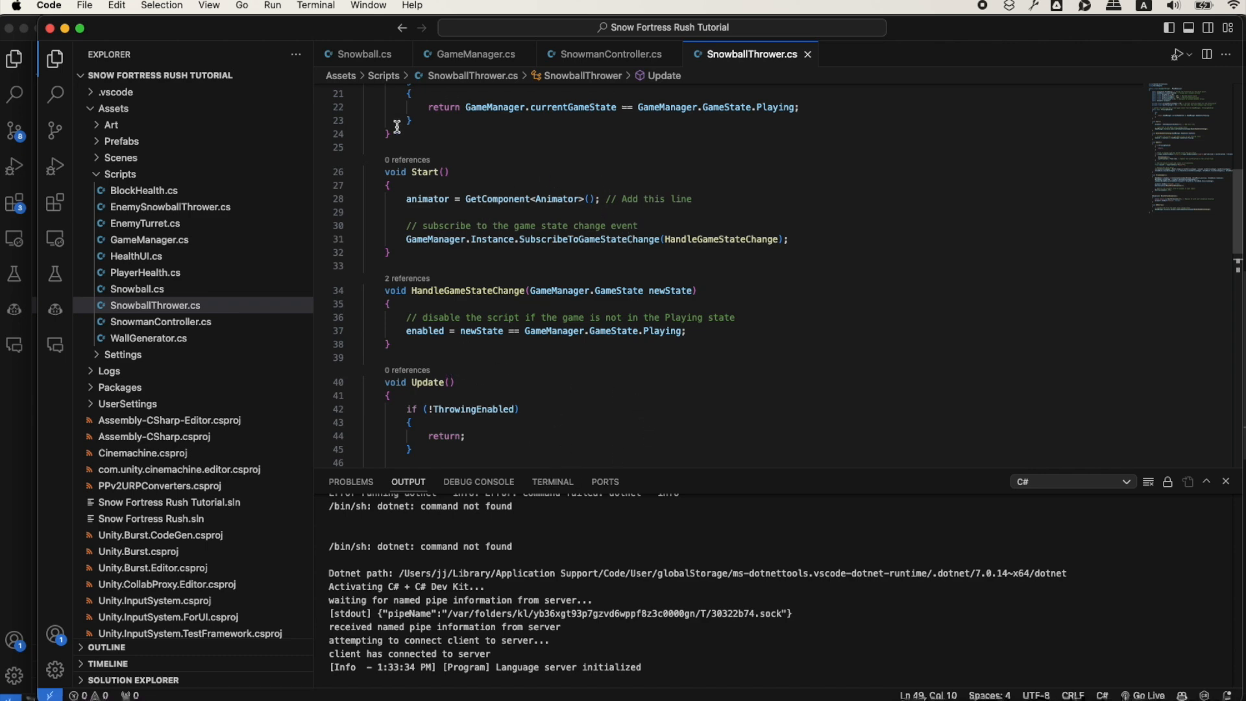
click(145, 224)
scroll(555, 295, down, 2)
click(170, 206)
scroll(417, 364, up, 5)
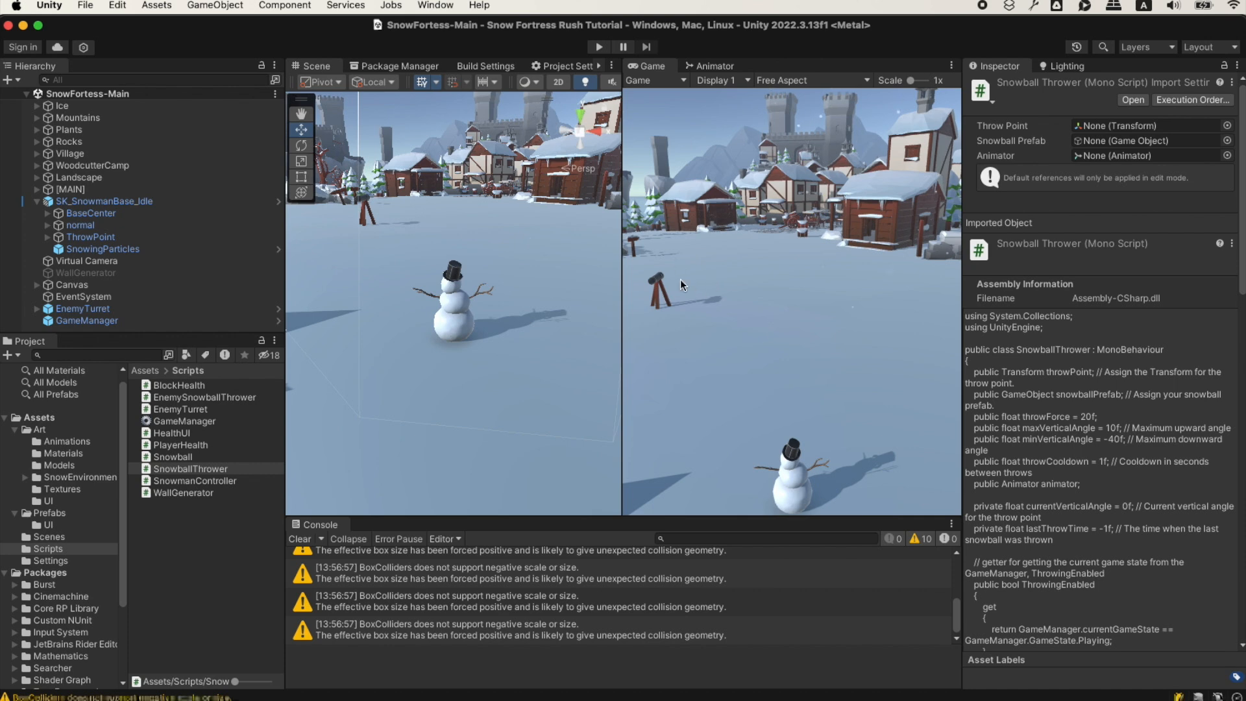
Switch to Unity Muse in Brave Browser, review its last answer, and start a prompt asking for a UI button that triggers the start game functionality
key(super+Tab)
key(super+Tab)
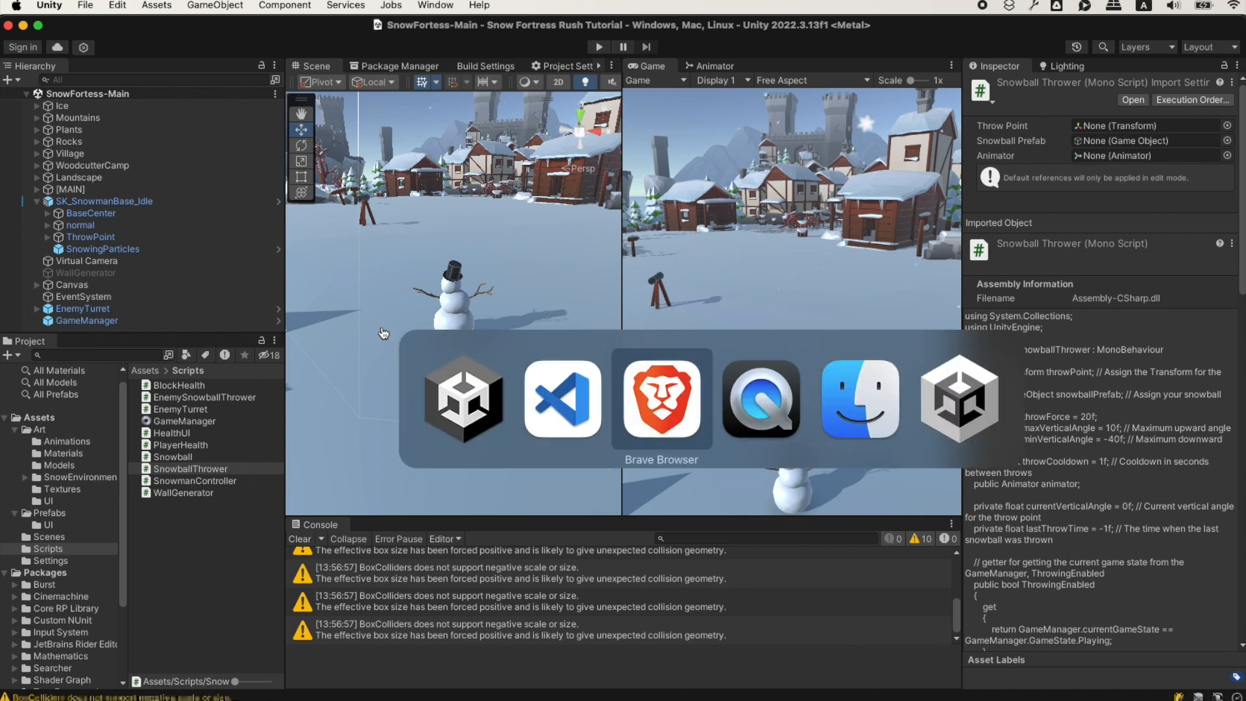
scroll(416, 351, up, 10)
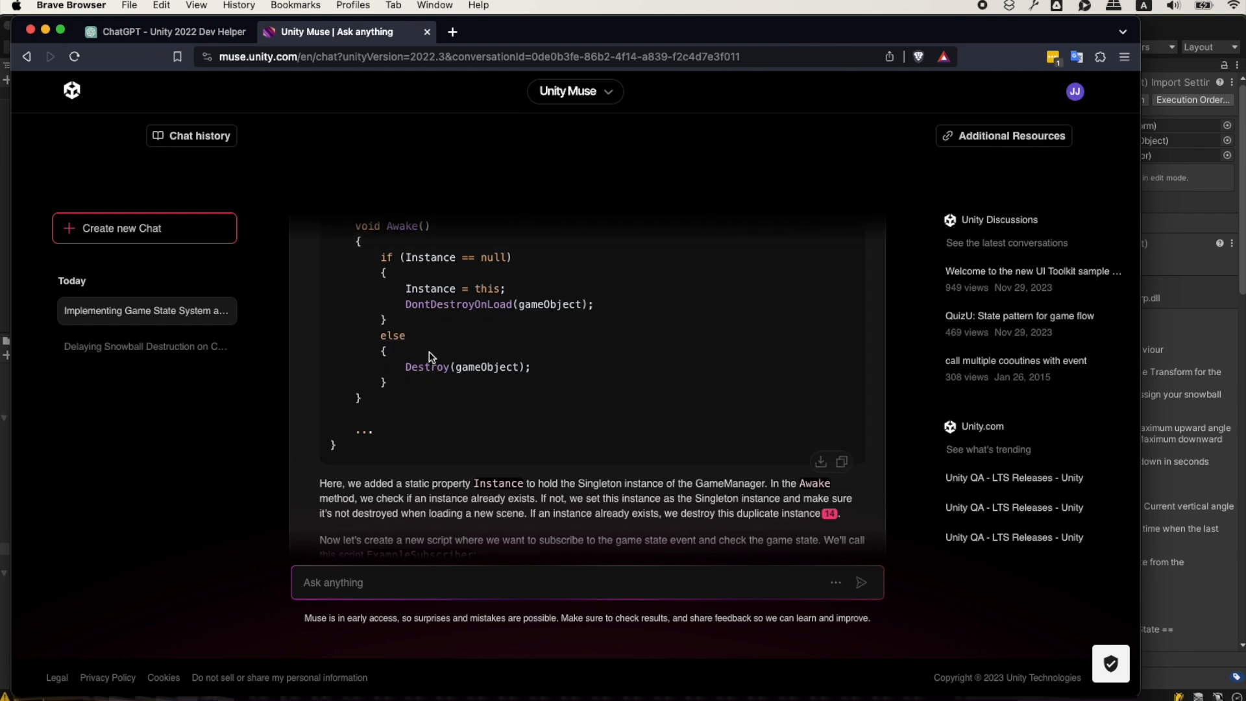
scroll(403, 338, down, 10)
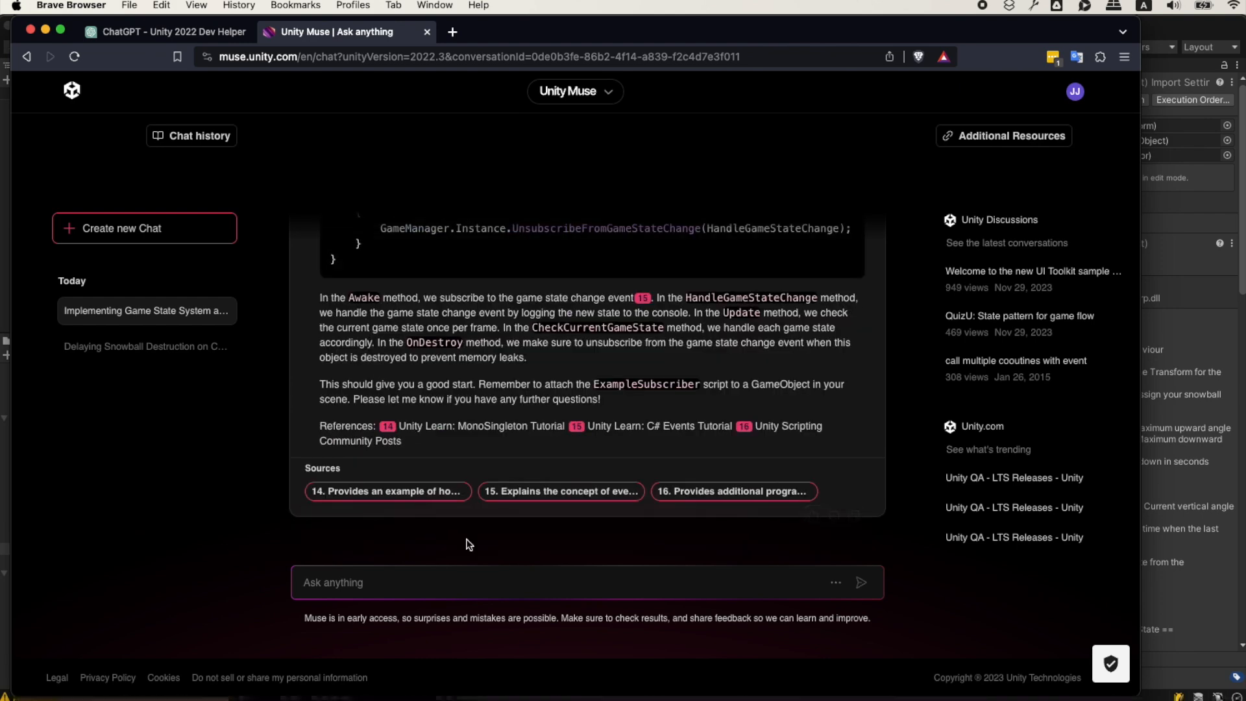
scroll(397, 336, up, 3)
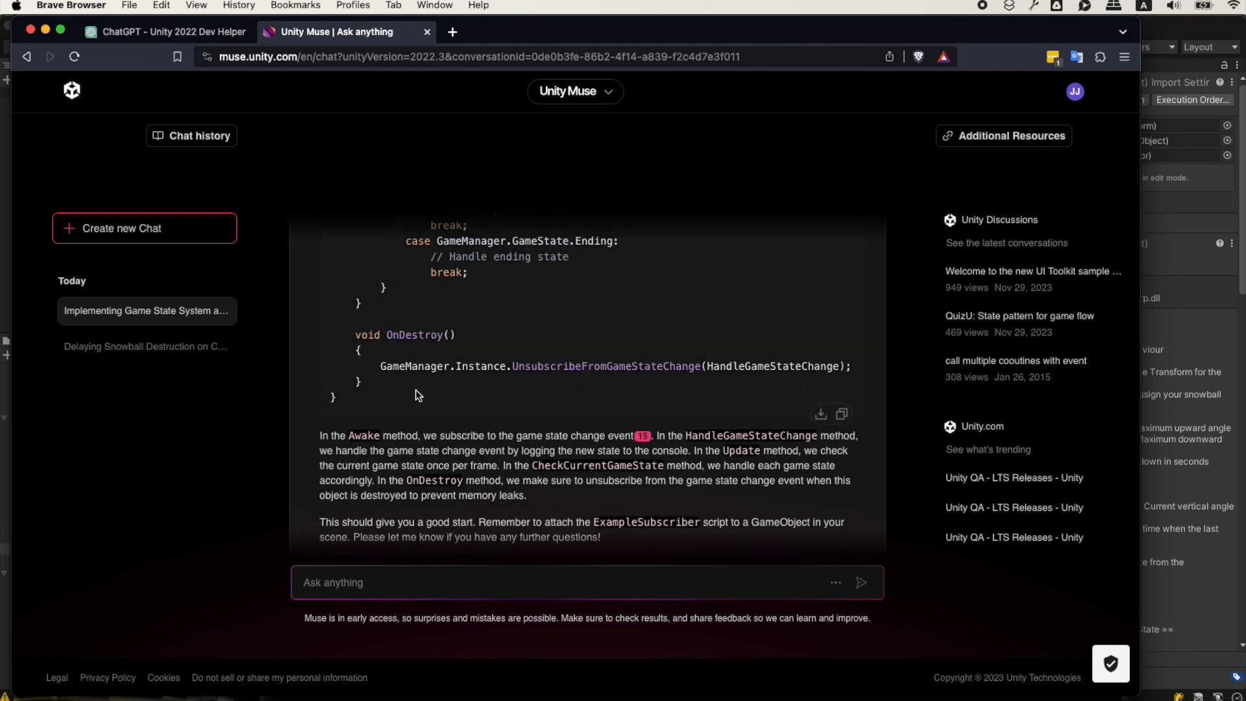
scroll(403, 390, down, 3)
click(403, 579)
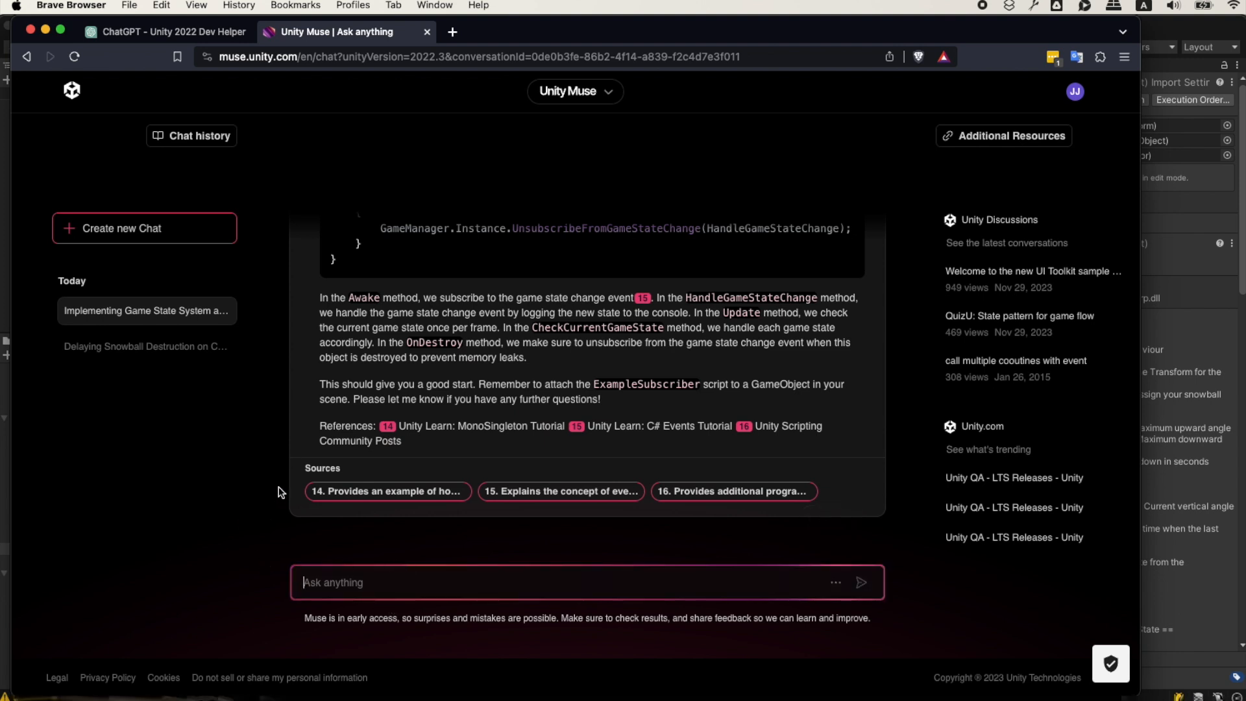
text(Ok great, Can you help me create)
text( a UI button that will trigger the start gam)
text(e functionality. This)
key(BackSpace)
key(BackSpace)
key(BackSpace)
key(BackSpace)
key(BackSpace)
key(BackSpace)
key(BackSpace)
key(BackSpace)
key(BackSpace)
key(BackSpace)
key(BackSpace)
Extend the prompt with a canvas called Menu UI housing the button and a MenuManager script handling it and other menu functions, and send it
text(Can you help me create a new canvas )
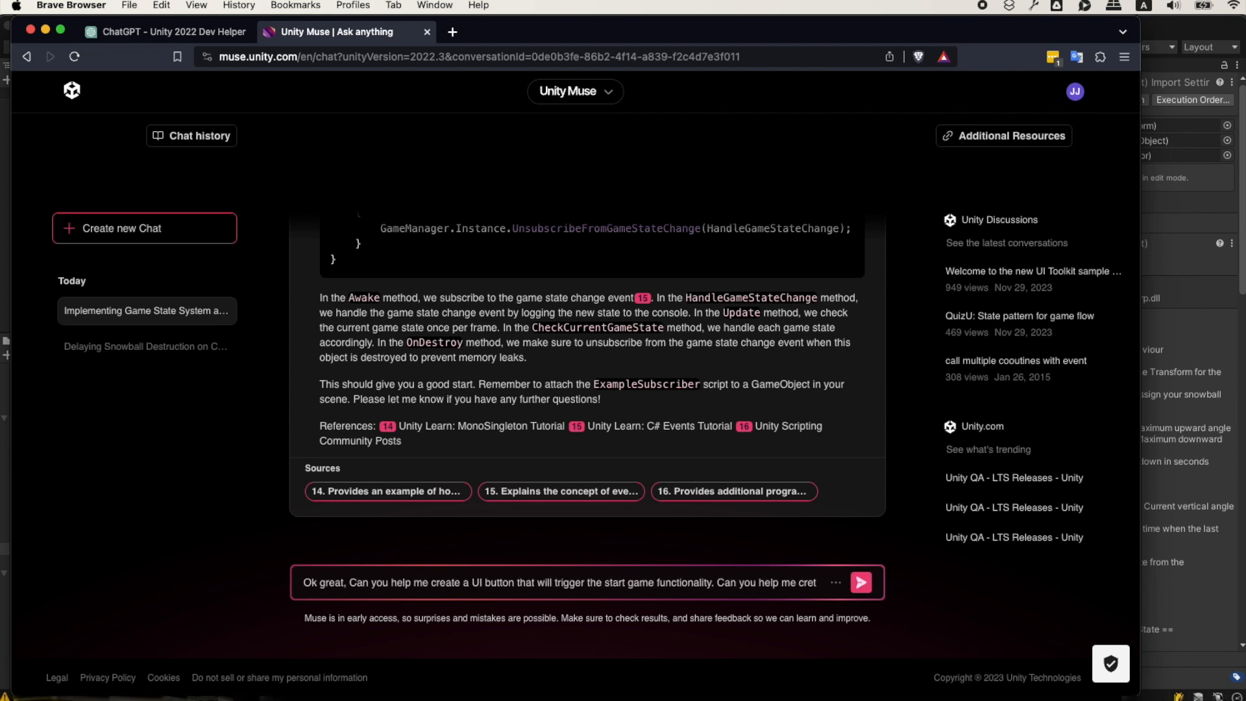
text(called Menu UI that will house this button and a script called MenuManage)
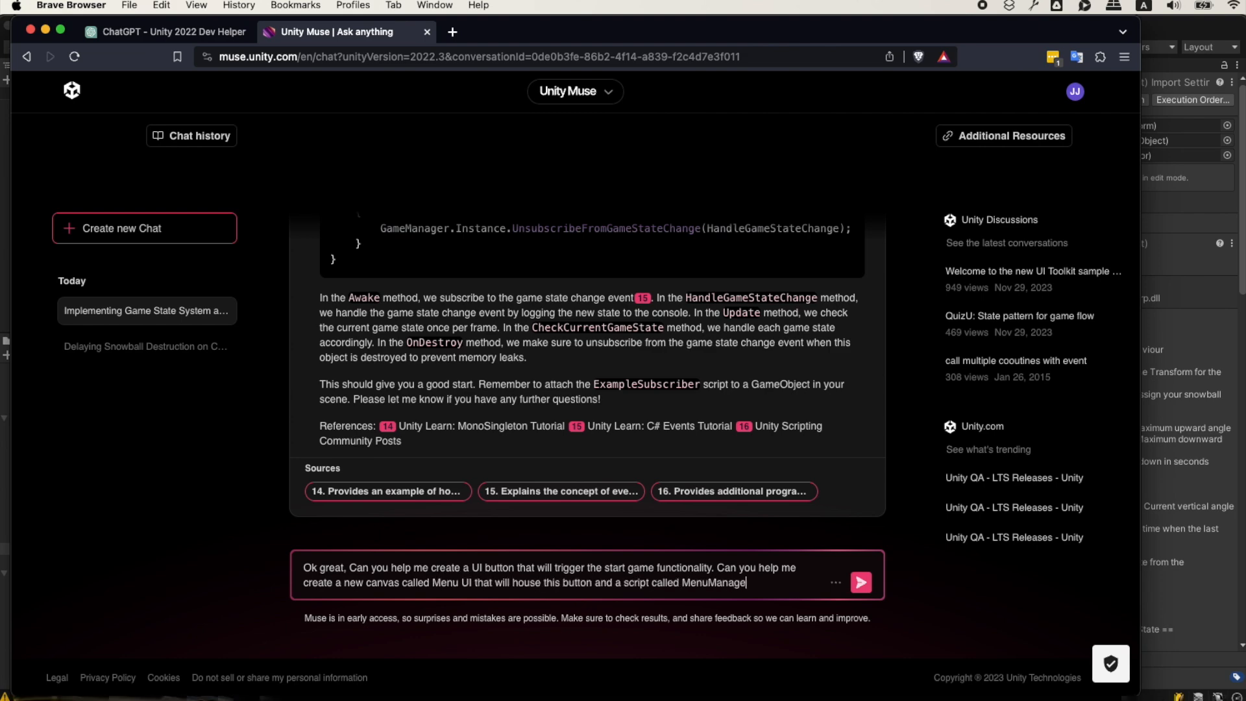
text(r that will handle the functionality for this button and other menu functions)
key(Return)
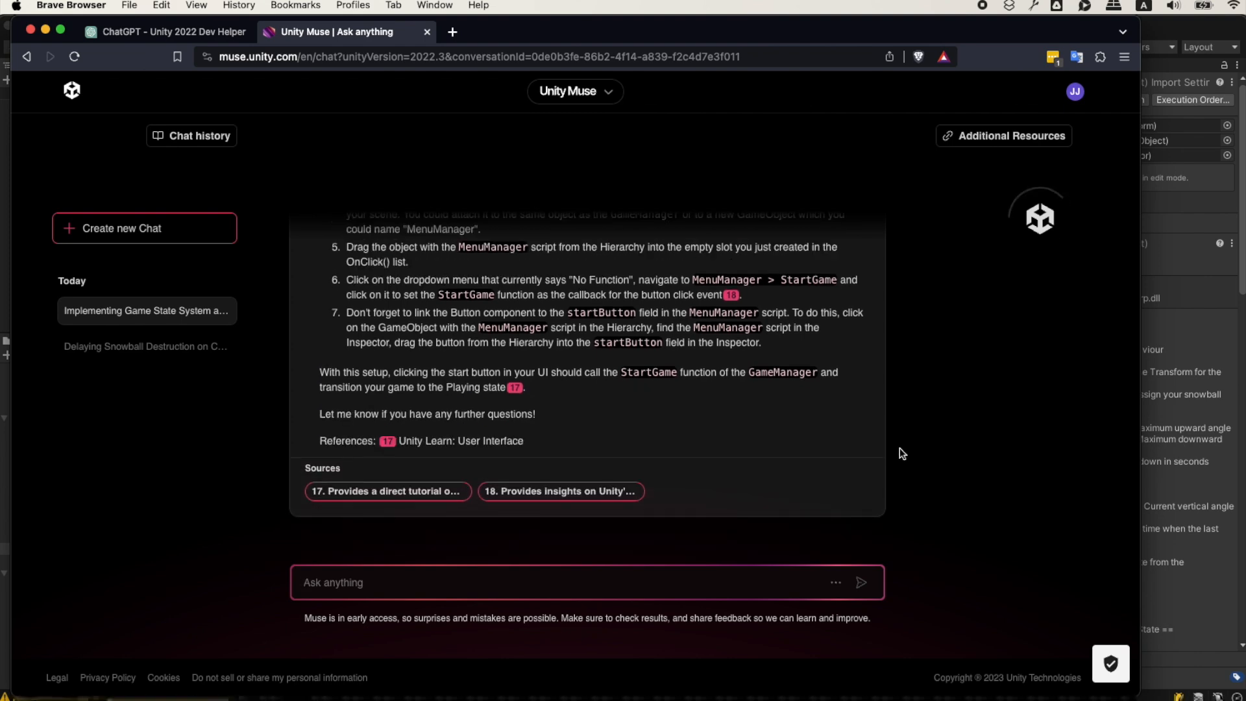
scroll(544, 398, up, 3)
scroll(544, 398, down, 3)
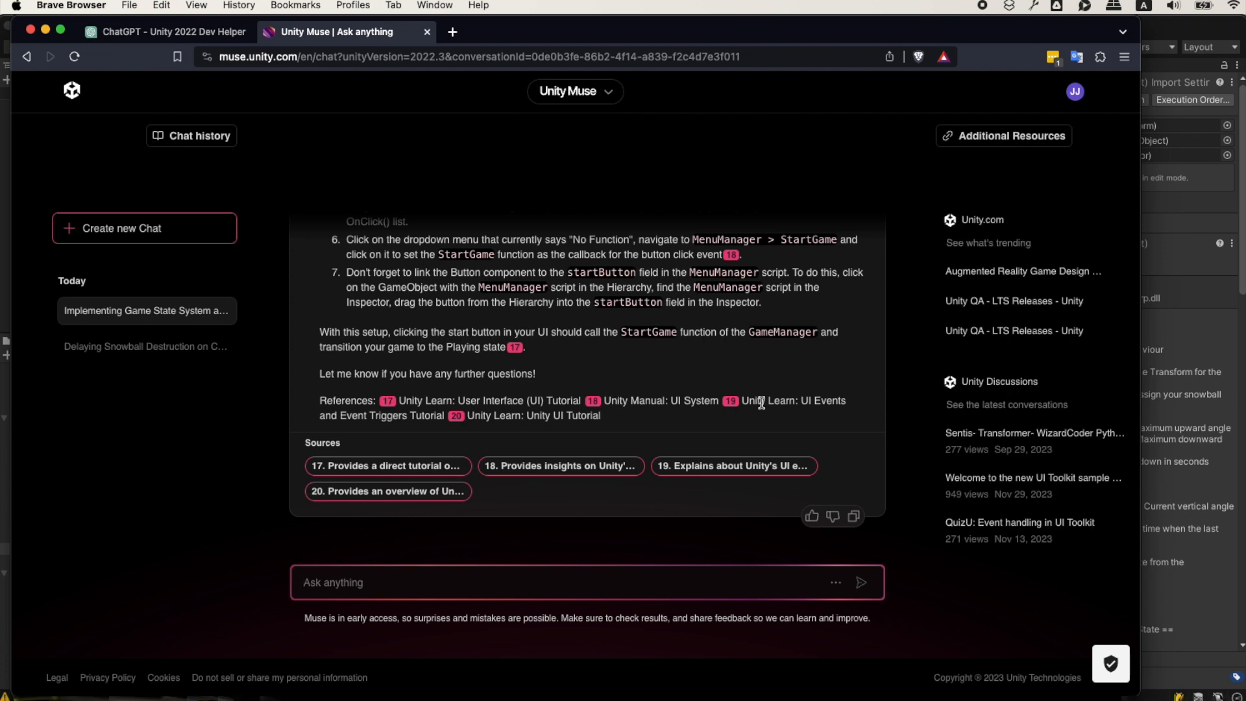
Copy the complete MenuManager script from Unity Muse's latest answer
scroll(649, 374, up, 20)
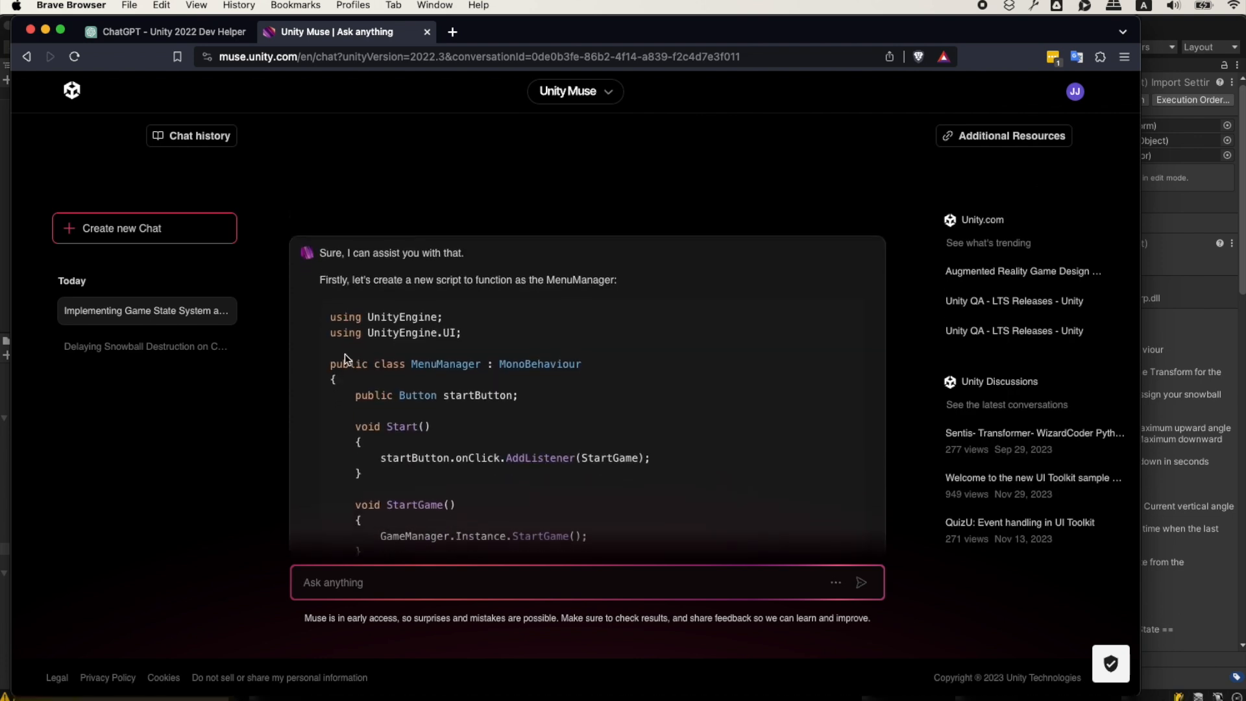
drag(330, 316, 411, 440)
scroll(411, 442, down, 4)
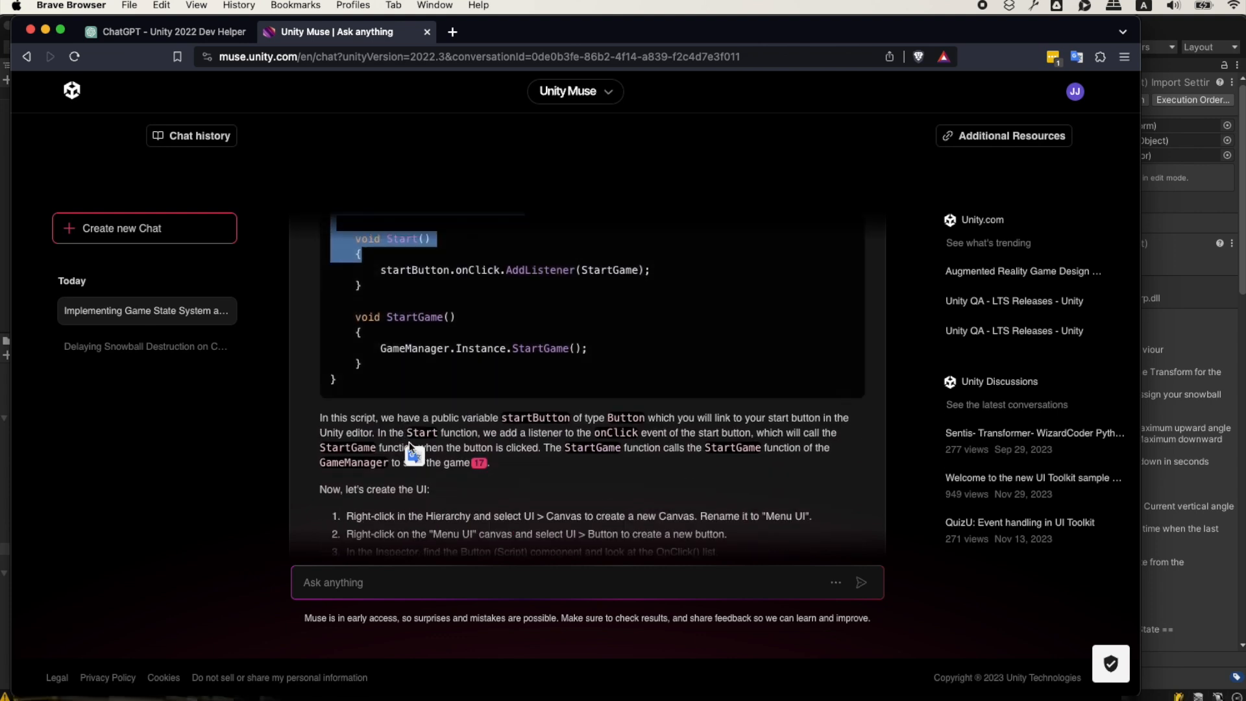
shift+click(373, 318)
scroll(429, 383, up, 1)
key(super+c)
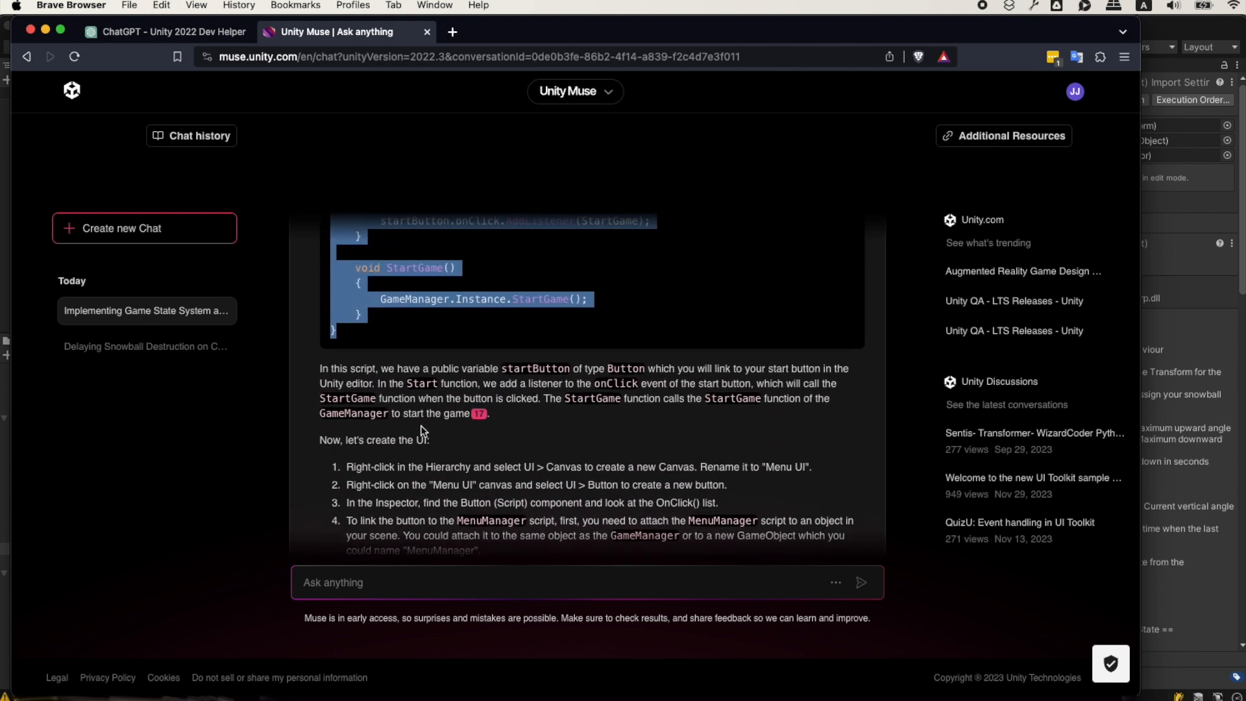
scroll(399, 427, up, 2)
Switch to Unity and create a C# script named MenuManager in the Scripts folder
key(super+Tab)
key(super+Tab)
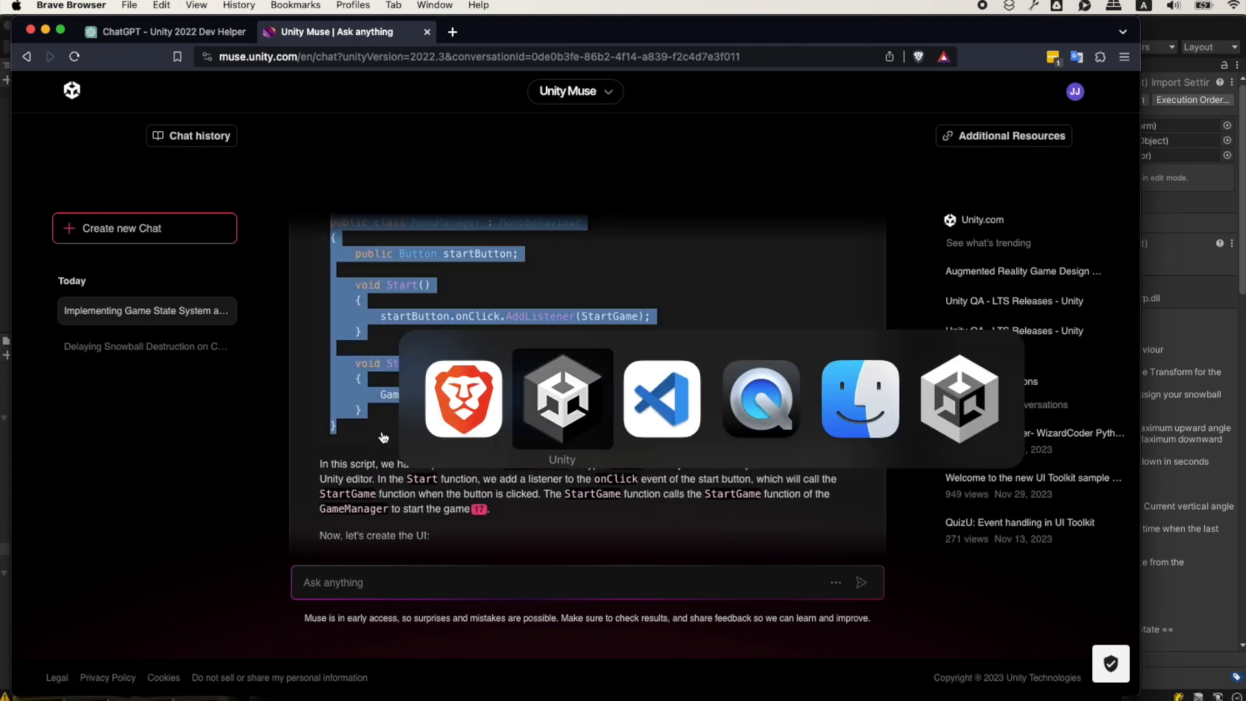
key(super+shift+Tab)
right_click(178, 563)
mouse_move(207, 342)
click(466, 40)
text(MenuManager)
key(Return)
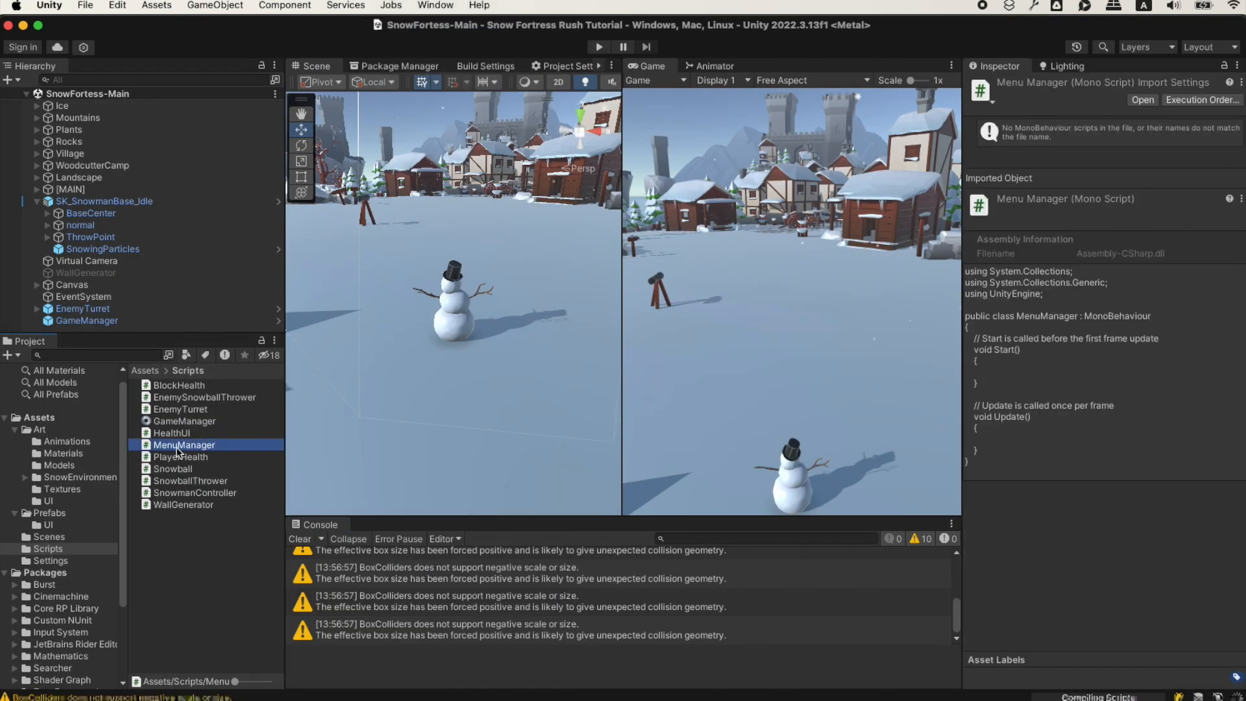
Open the MenuManager script in Visual Studio Code and replace its default contents with the copied Muse code
double_click(224, 446)
key(super+a)
key(super+v)
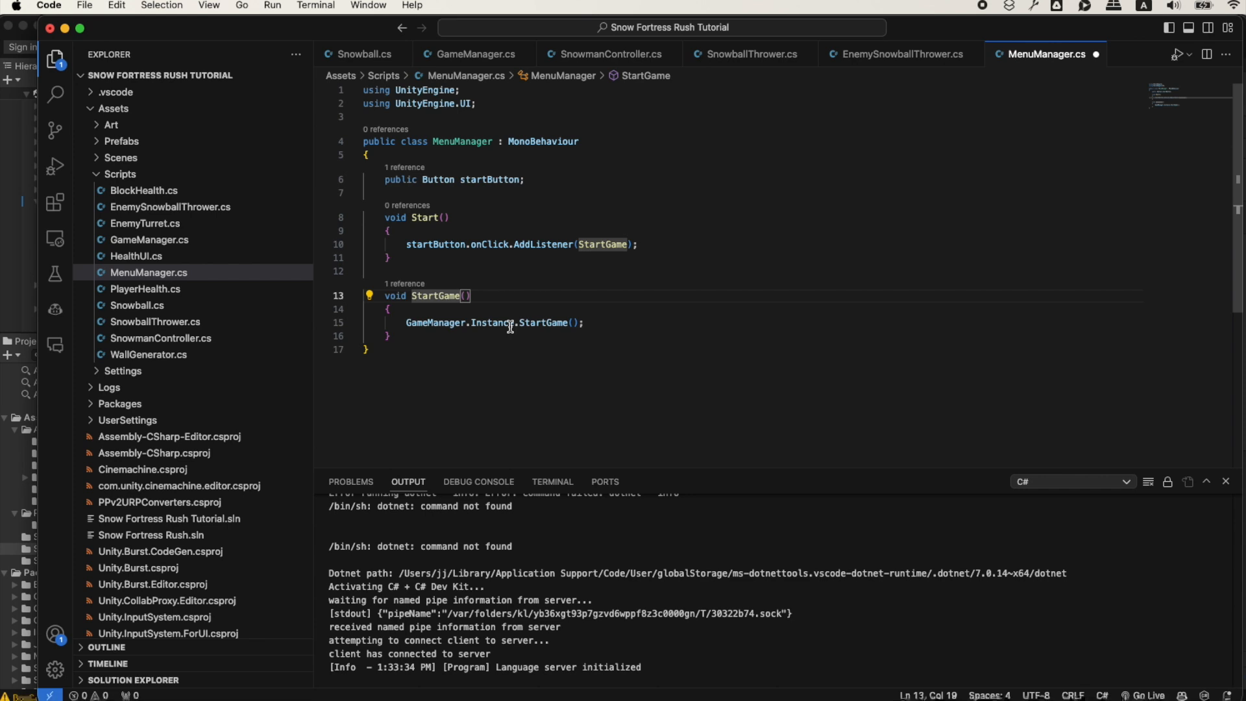
Rename the StartGame method in MenuManager.cs to StartGameButtonPressed, use that name in the startButton listener, and save the script
text(ButtonPressed)
key(super+Down)
key(super+s)
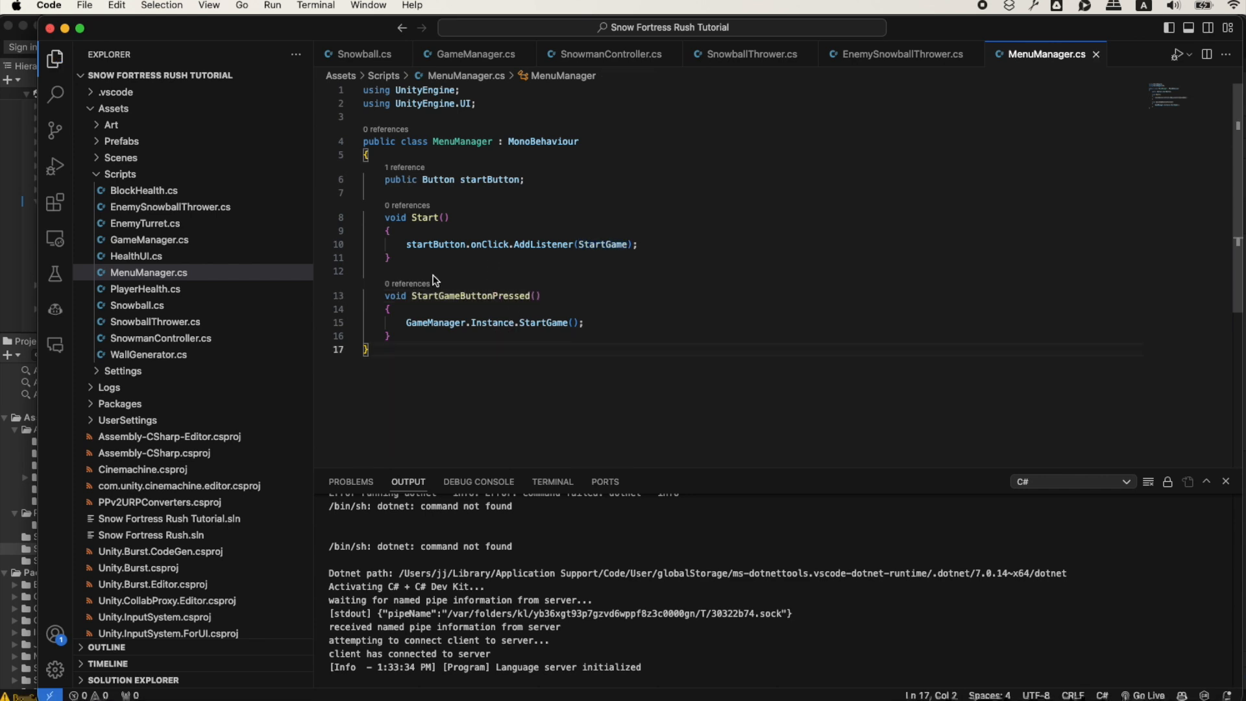
double_click(465, 293)
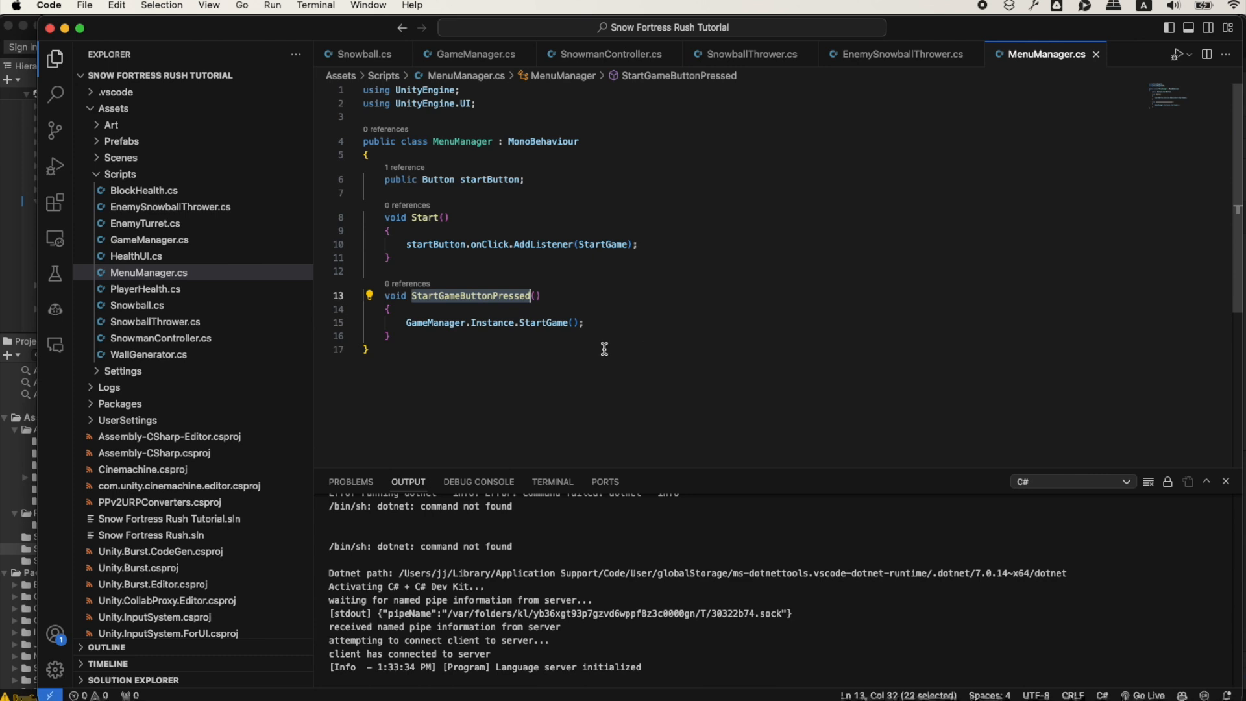
double_click(605, 243)
key(super+v)
click(485, 283)
Switch to Unity Muse in Brave Browser and read the instructions for creating the Menu UI and linking the start button
key(super+Tab)
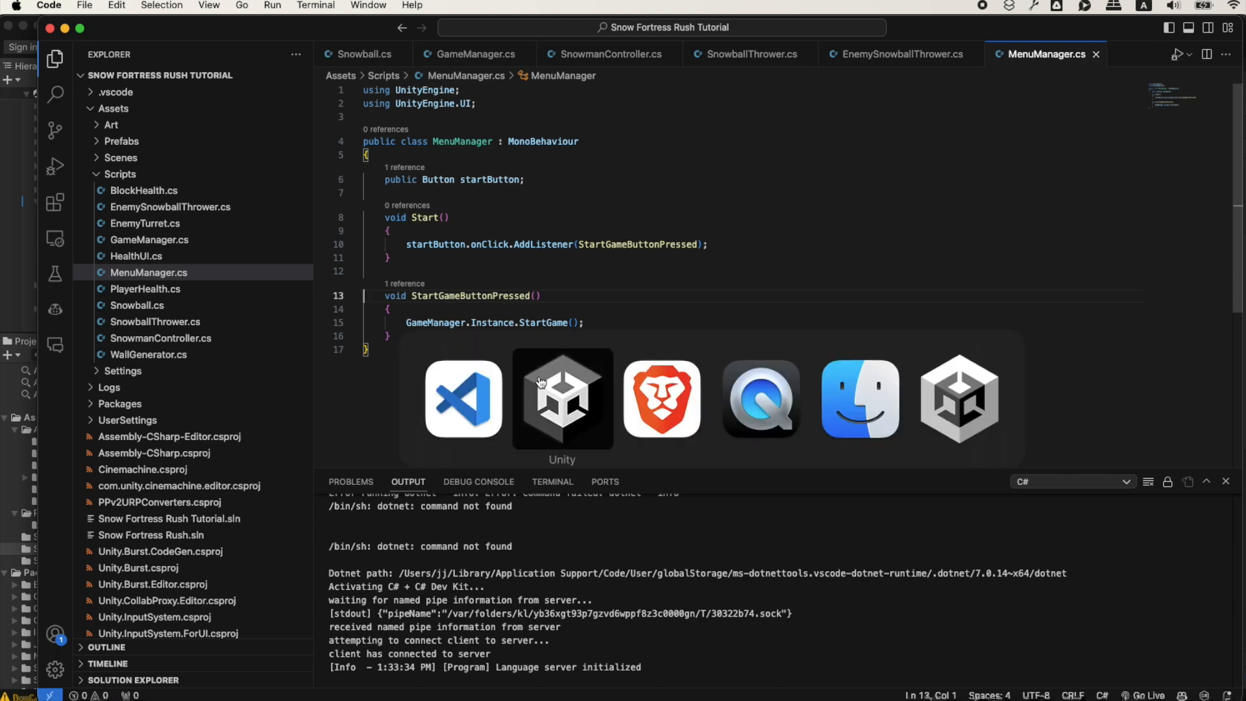
key(super+Tab)
key(super+Tab)
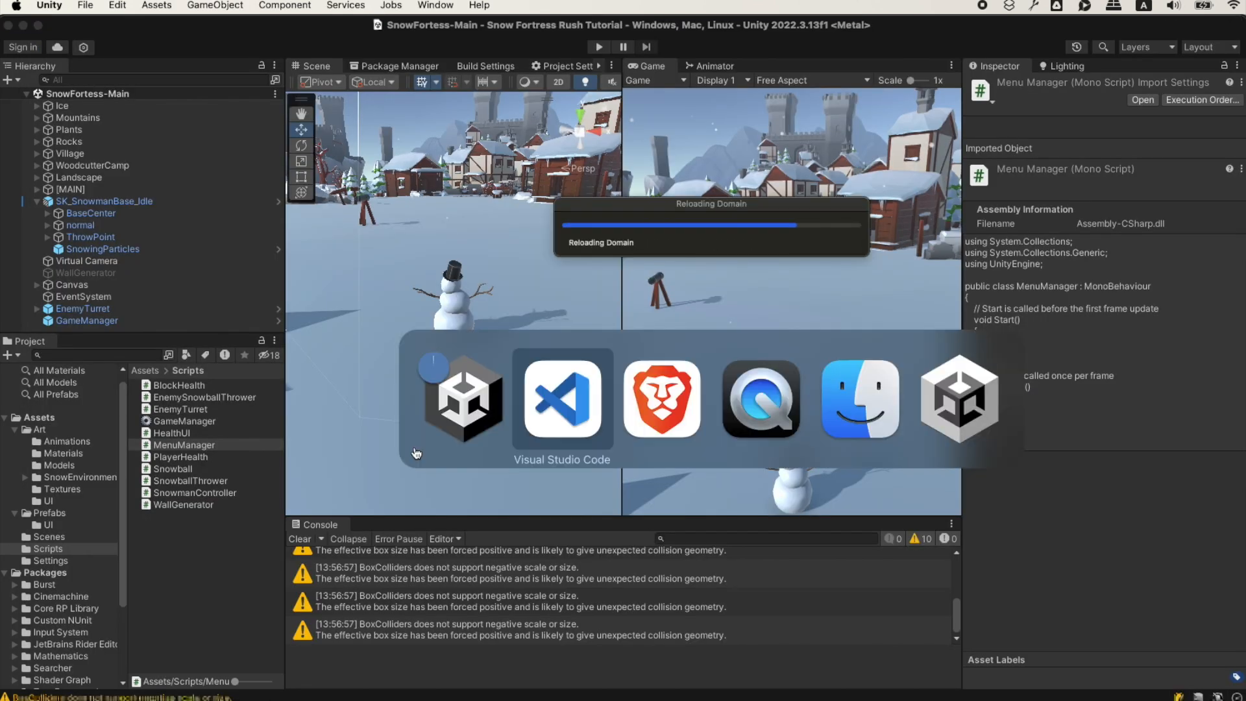
click(388, 473)
scroll(388, 472, down, 5)
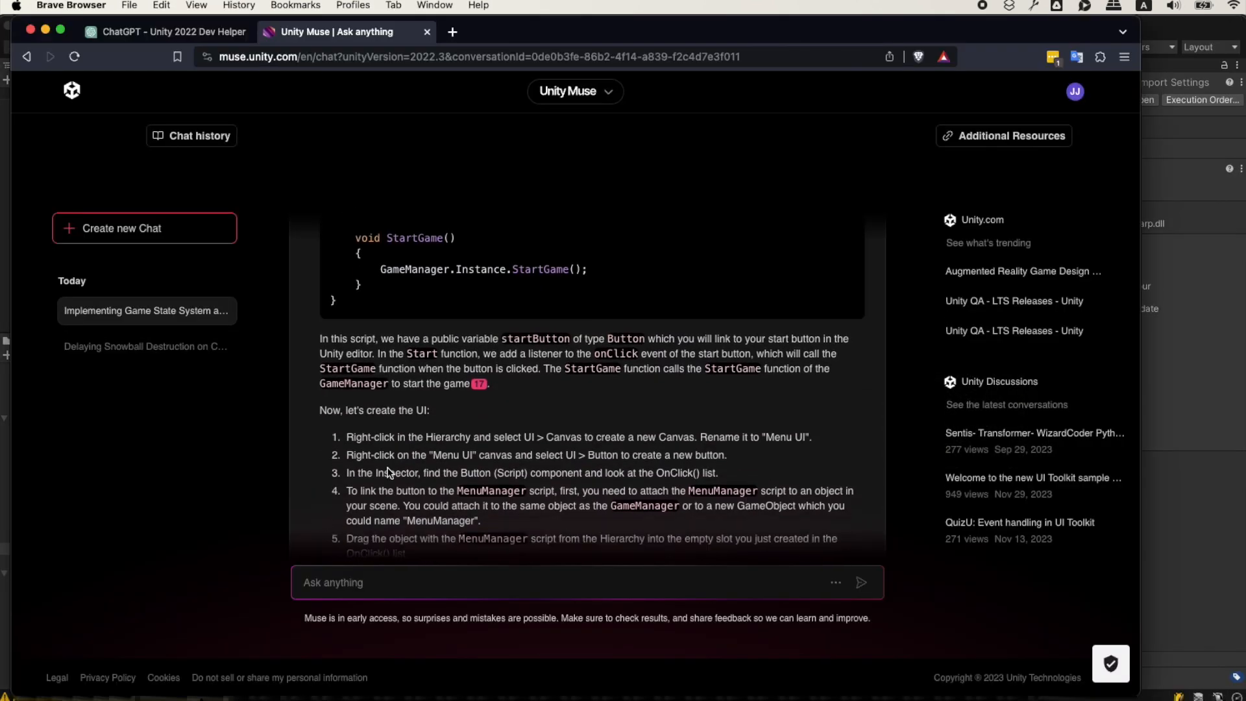
scroll(637, 396, down, 1)
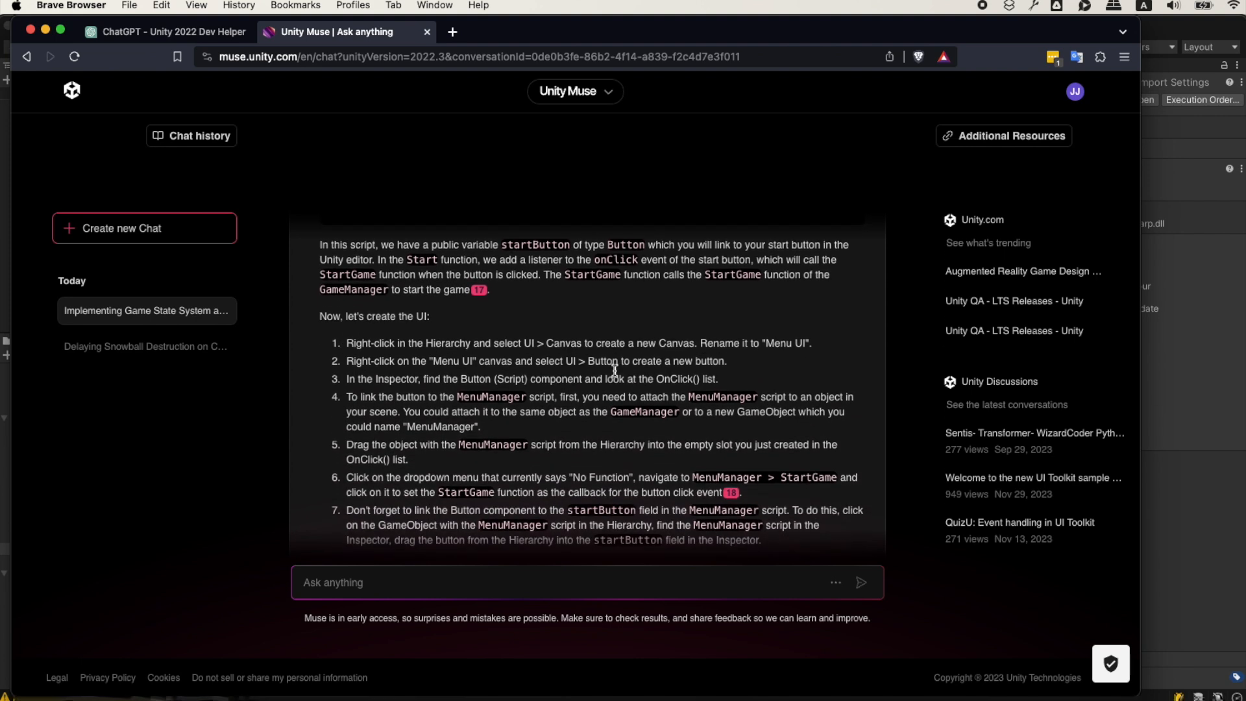
scroll(527, 374, down, 1)
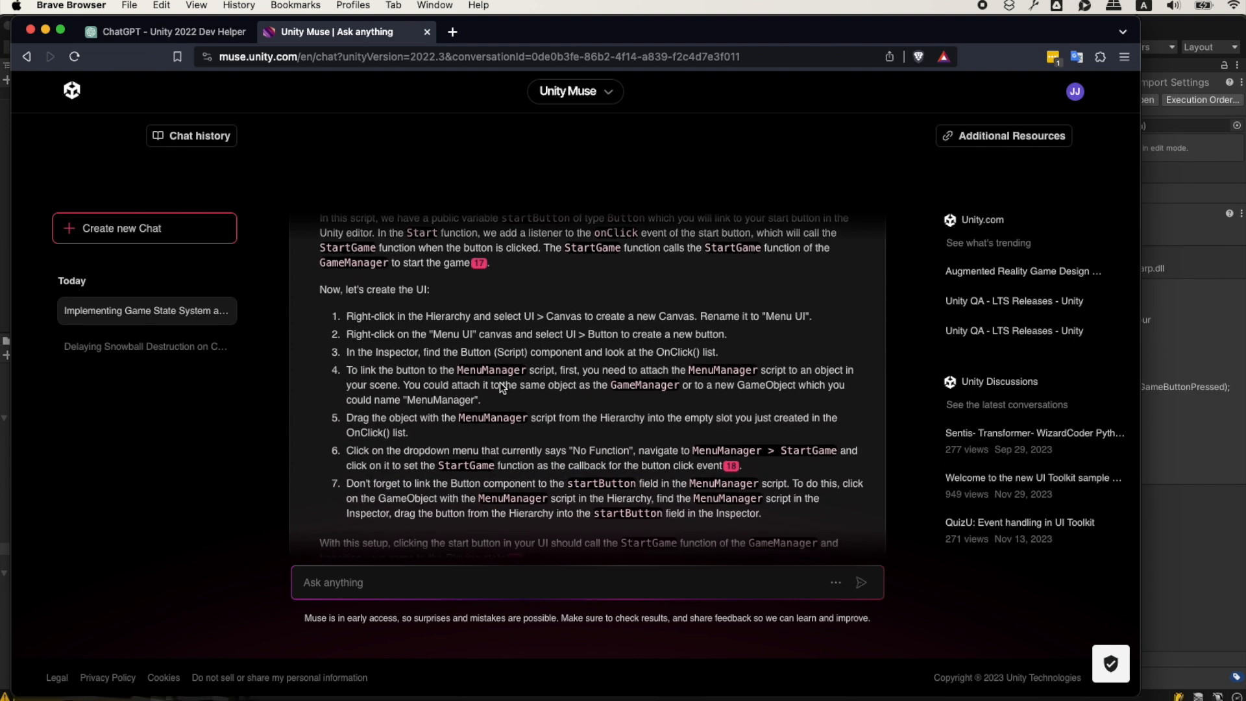
scroll(454, 361, down, 1)
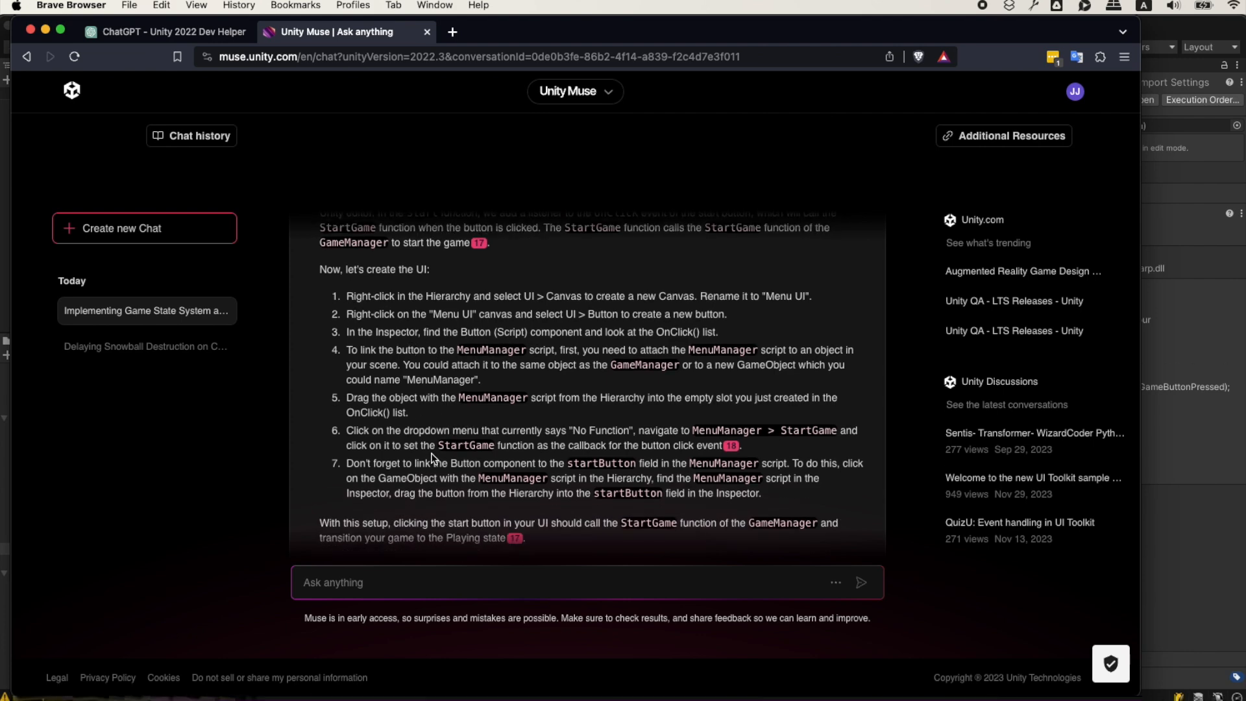
Switch to Unity and add a new UI canvas named Menu UI to the scene
key(super+Tab)
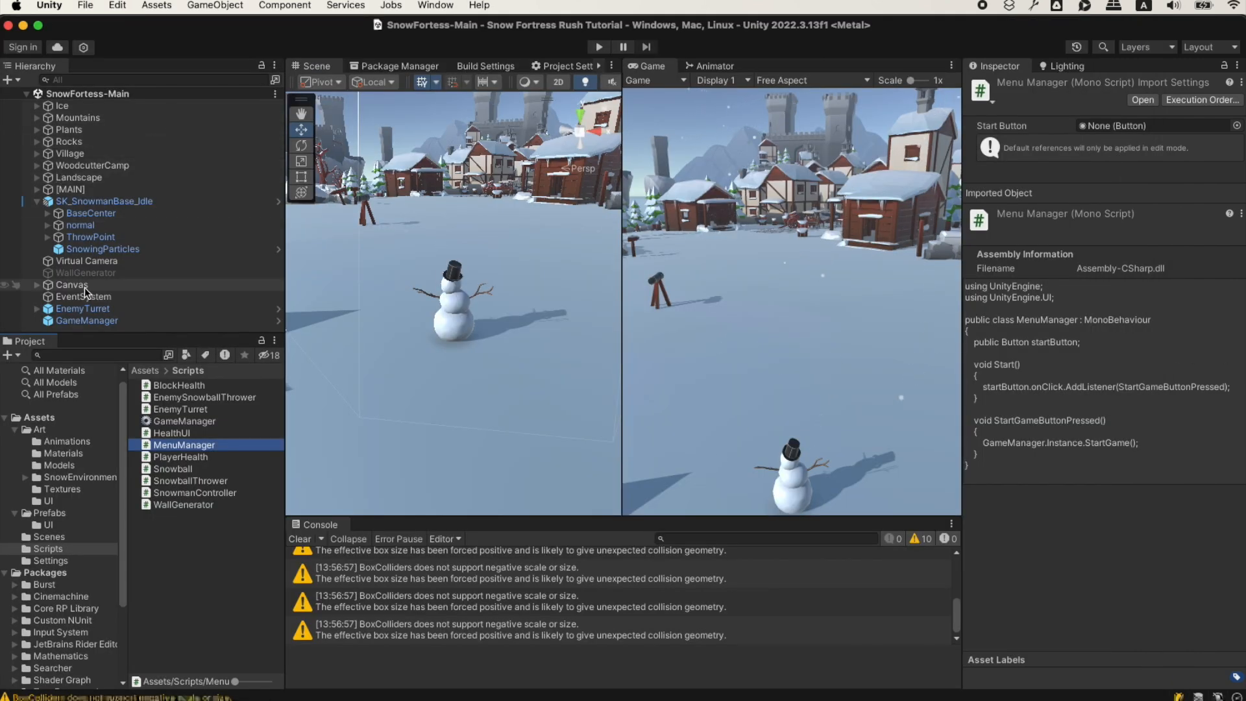
click(247, 6)
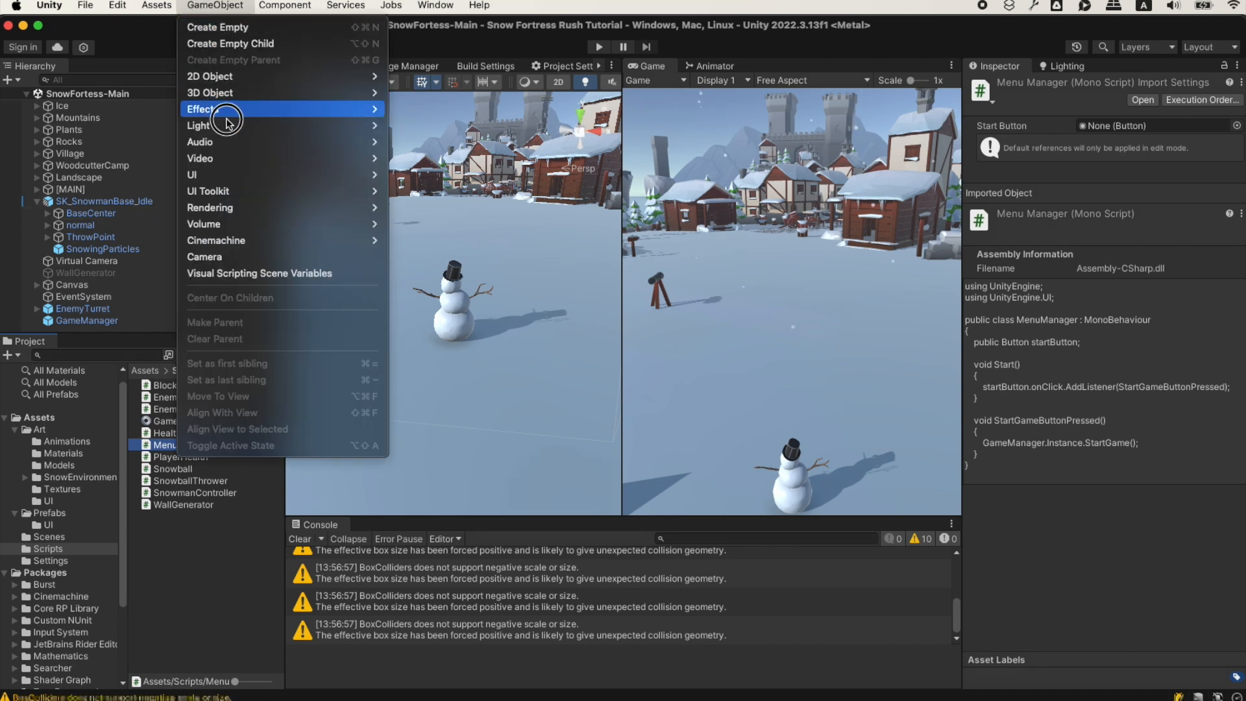
mouse_move(329, 180)
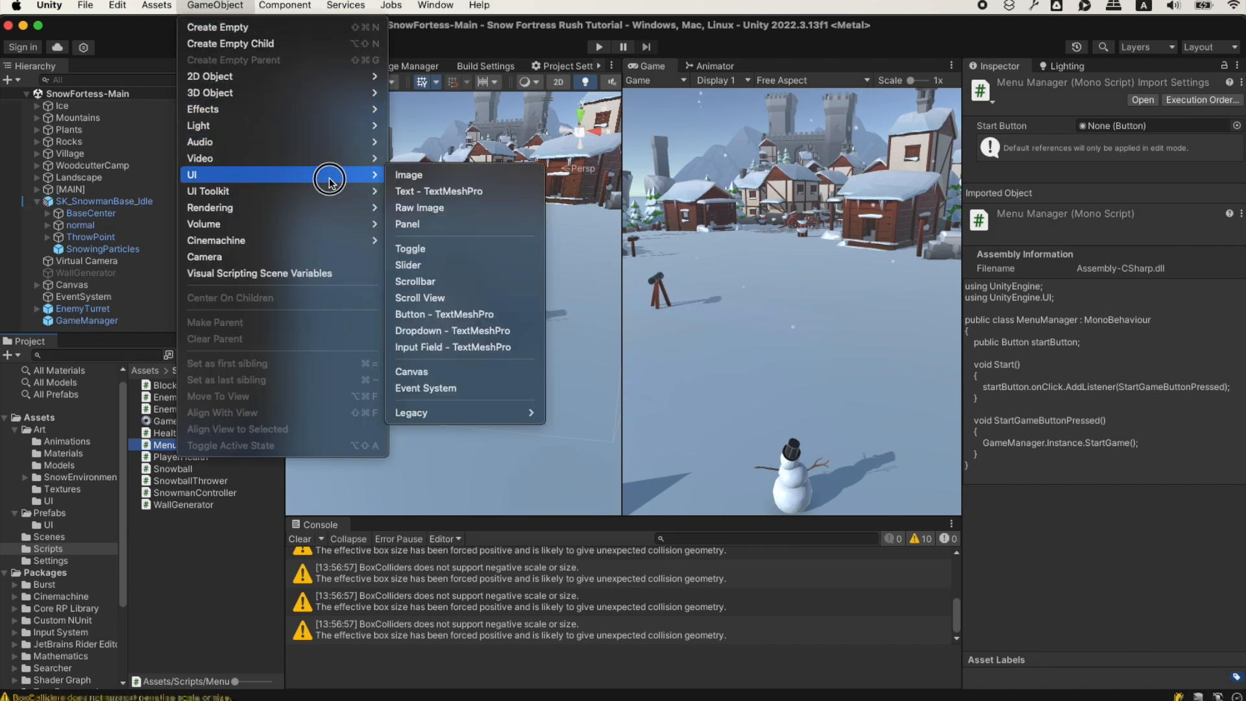
click(461, 371)
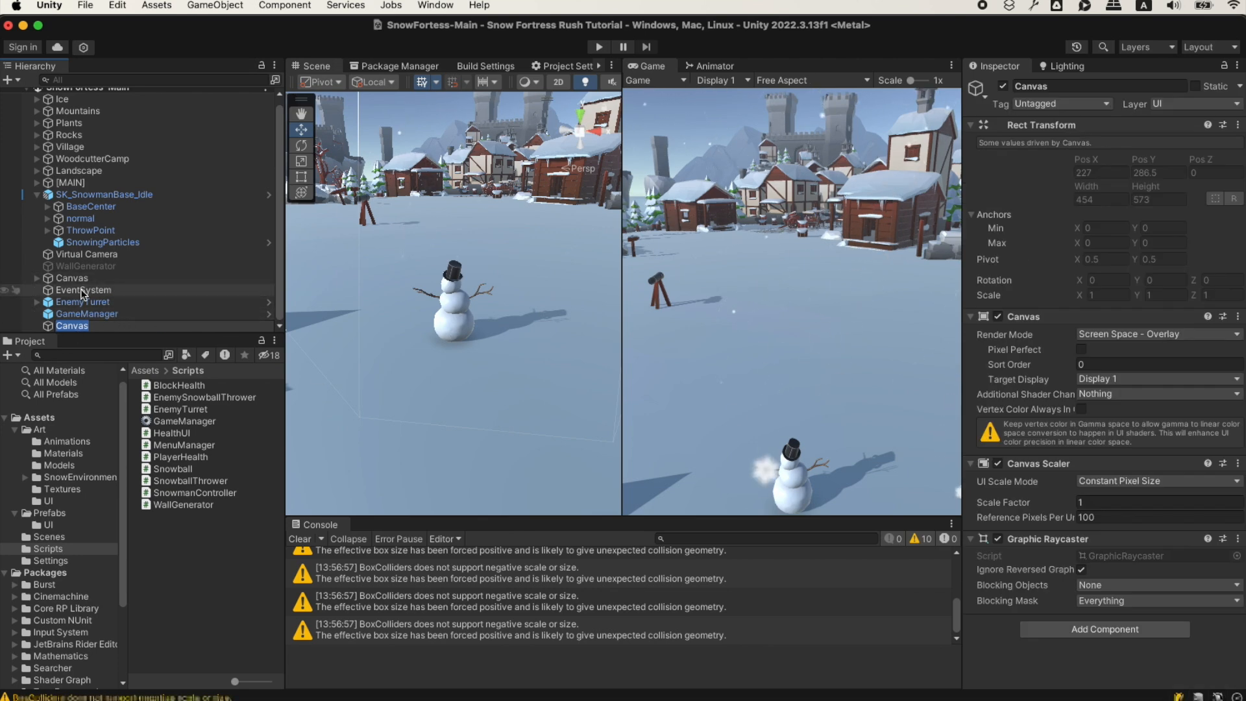
text(Menu)
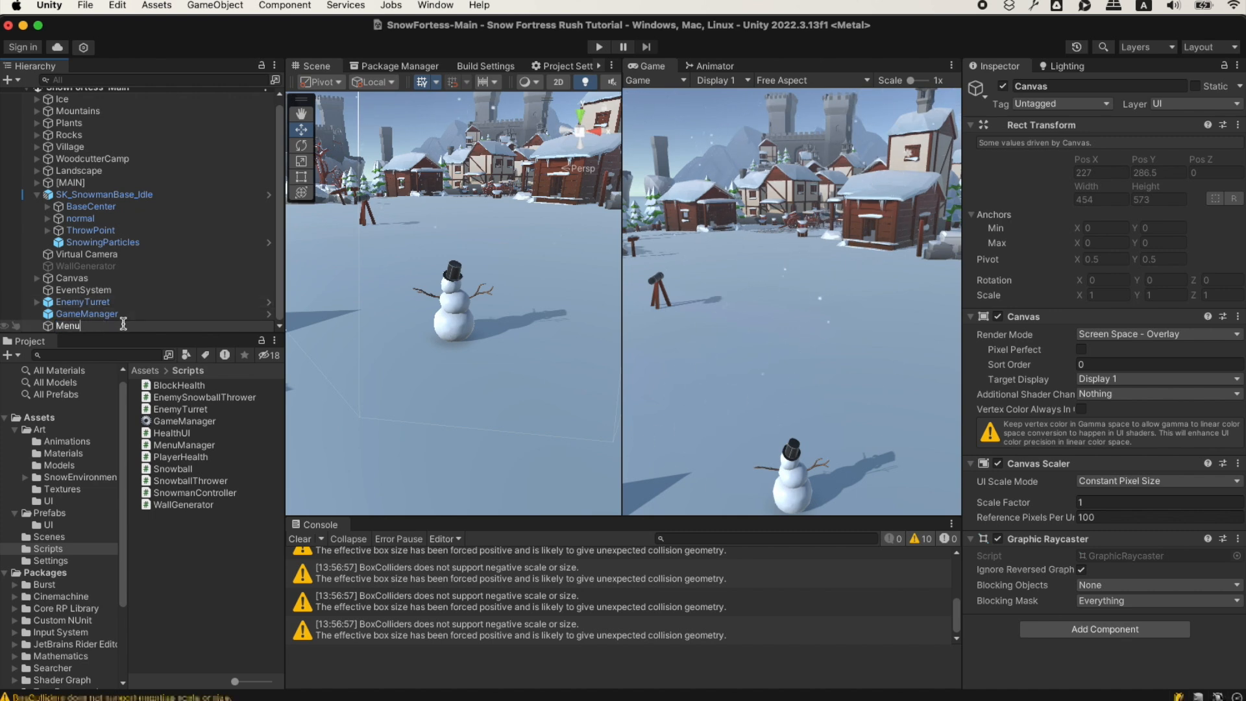
text( UI)
key(Return)
Rename the original canvas in the scene to HUD
click(78, 279)
click(78, 279)
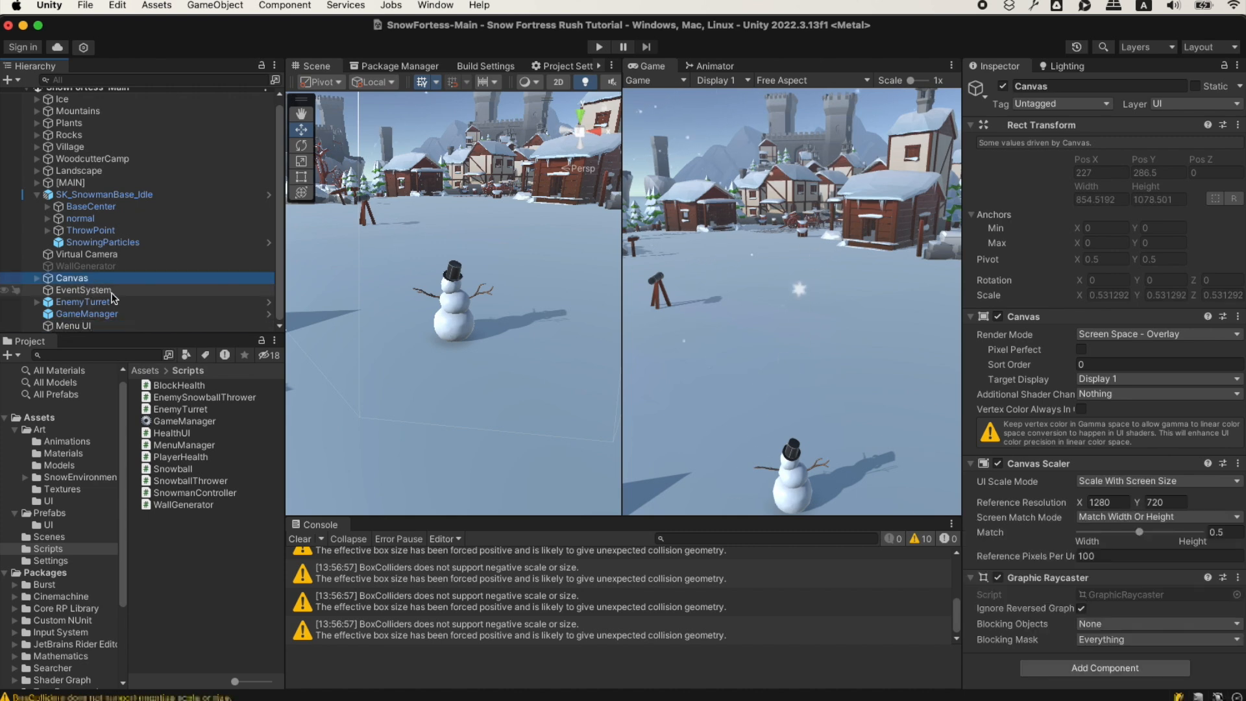
text(HUD)
key(Return)
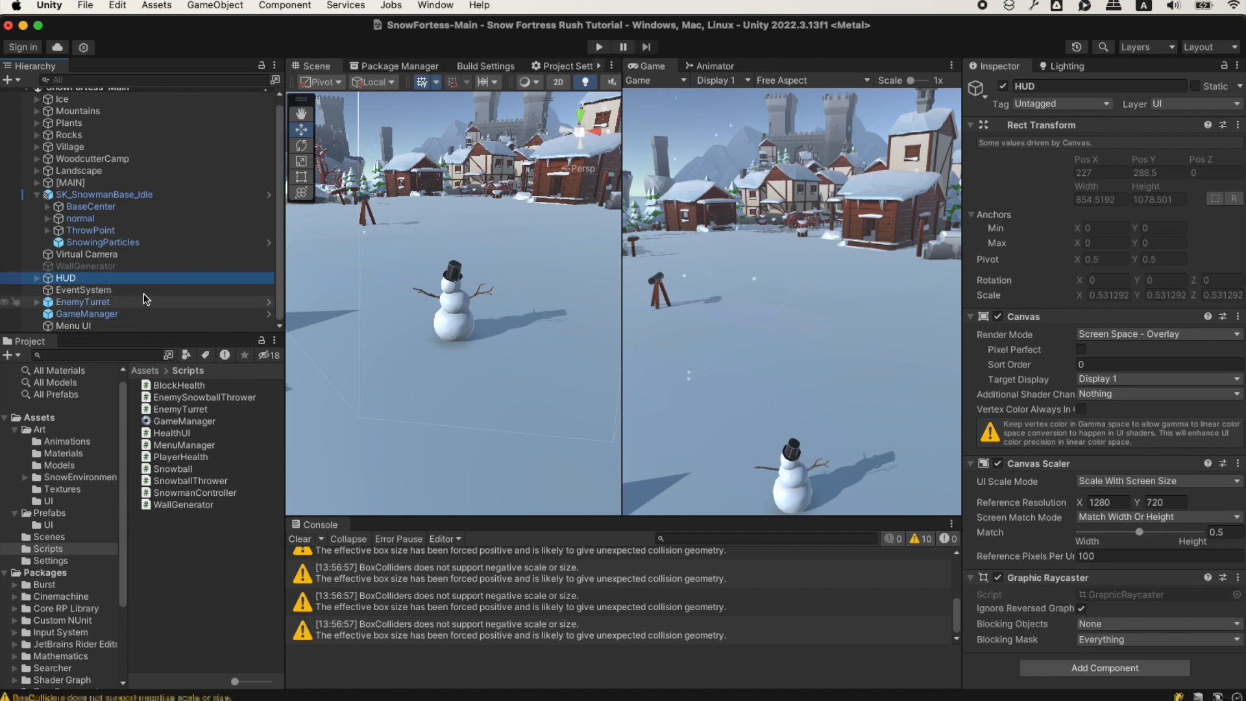
Set Menu UI's Canvas Scaler to Scale With Screen Size, reference resolution 1280 x 720 and match 0.5, comparing it with the HUD canvas
click(90, 326)
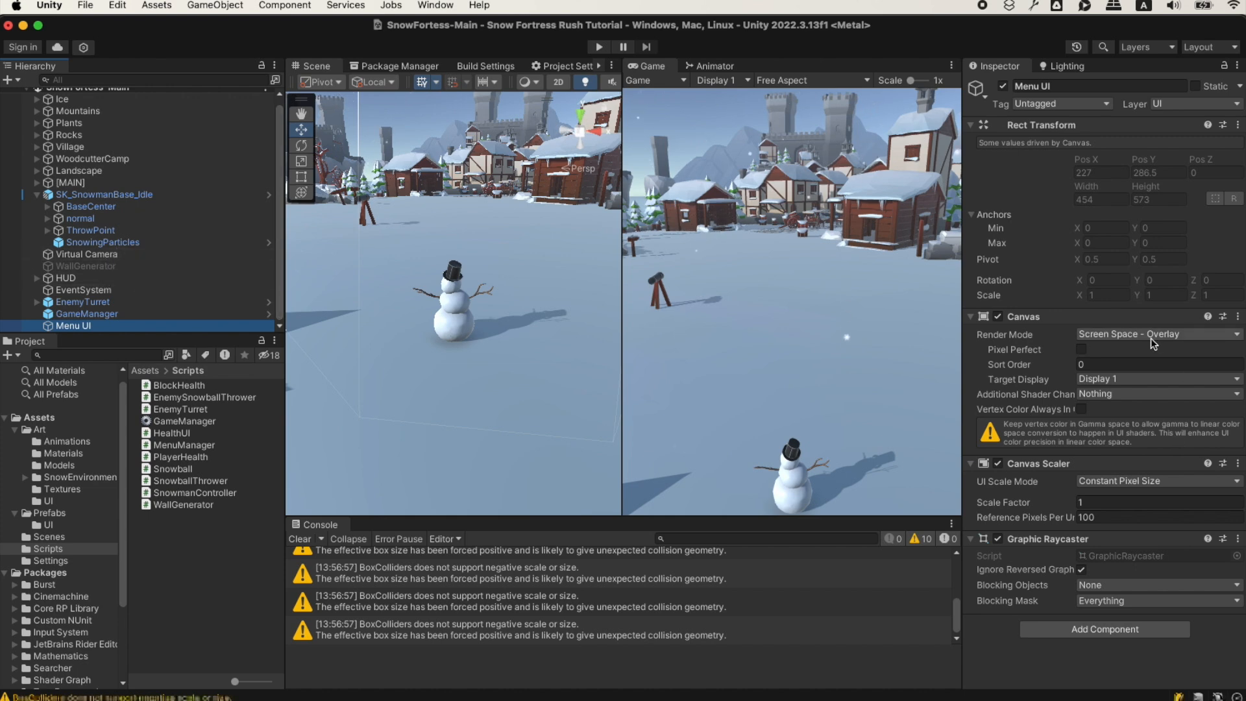
click(1118, 482)
click(1129, 509)
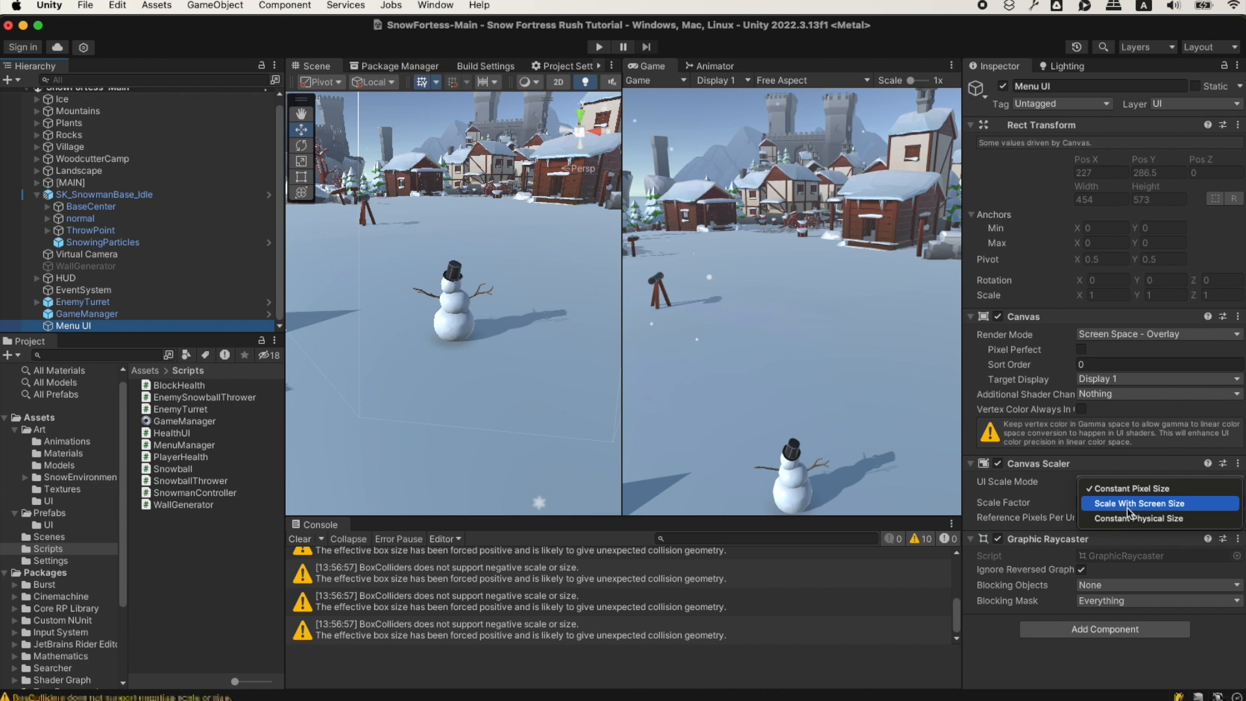
drag(1126, 505, 1064, 501)
text(1280)
key(Tab)
text(720)
key(Tab)
text(0.5)
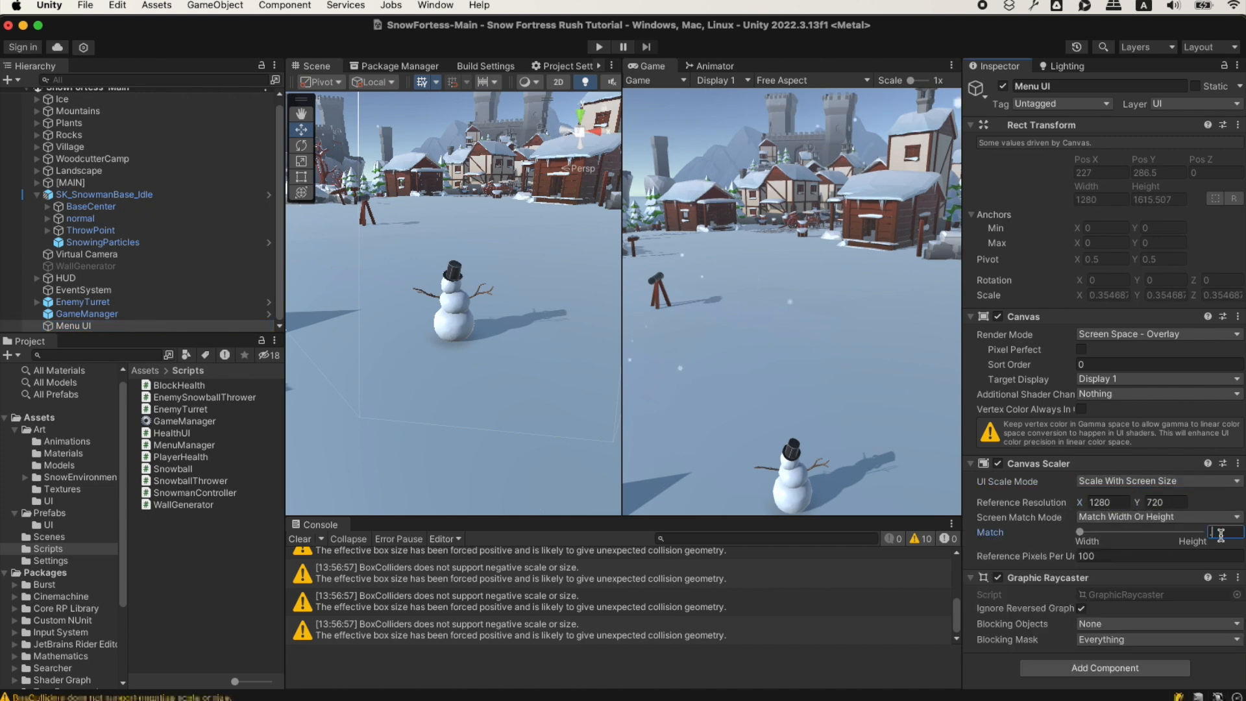
key(Tab)
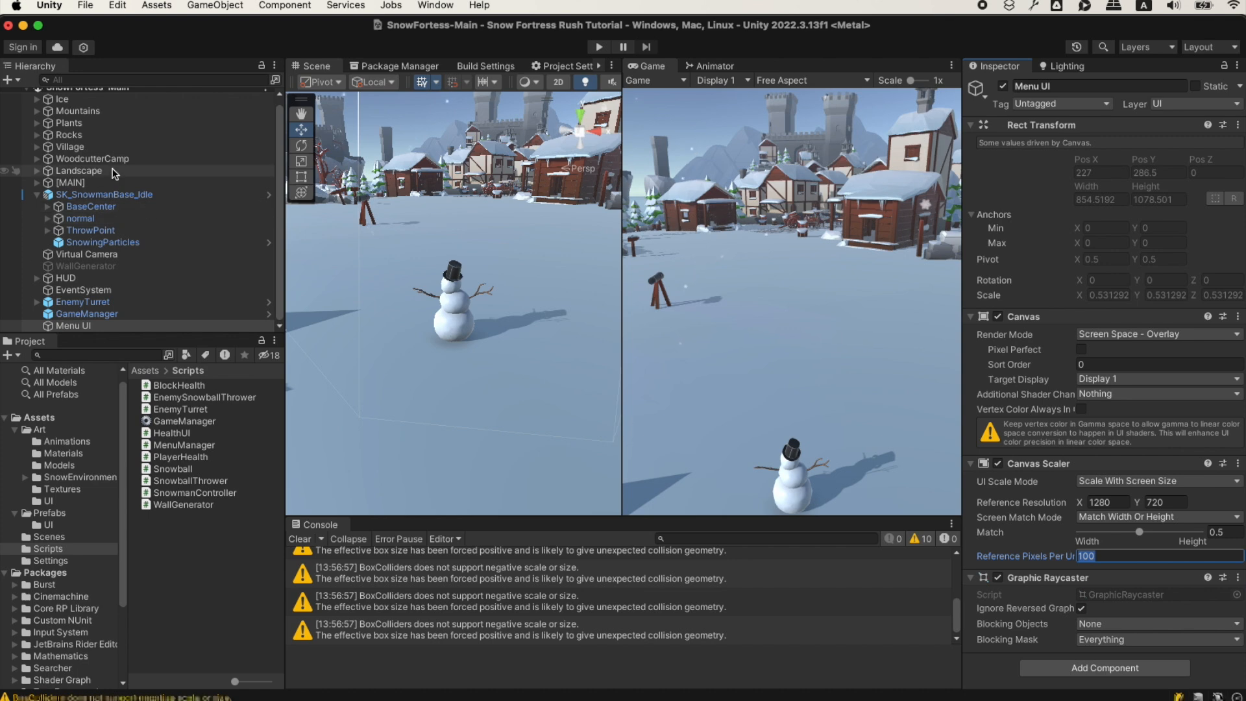
click(119, 279)
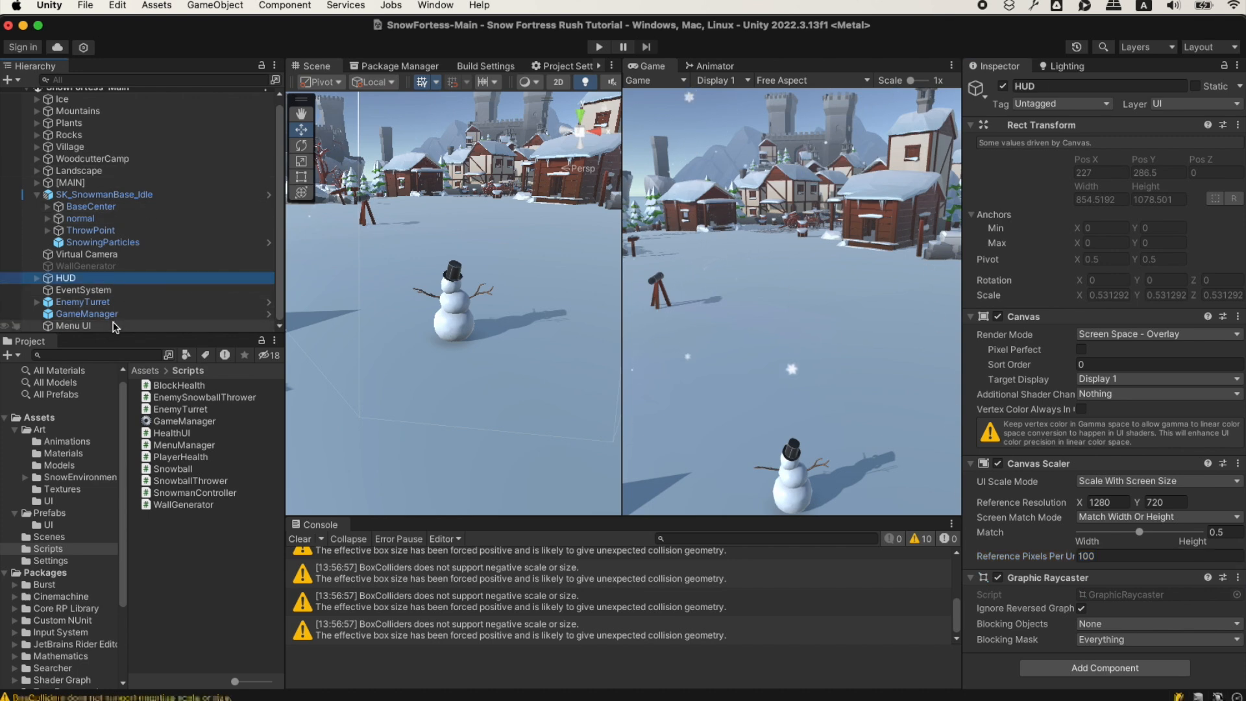
click(115, 327)
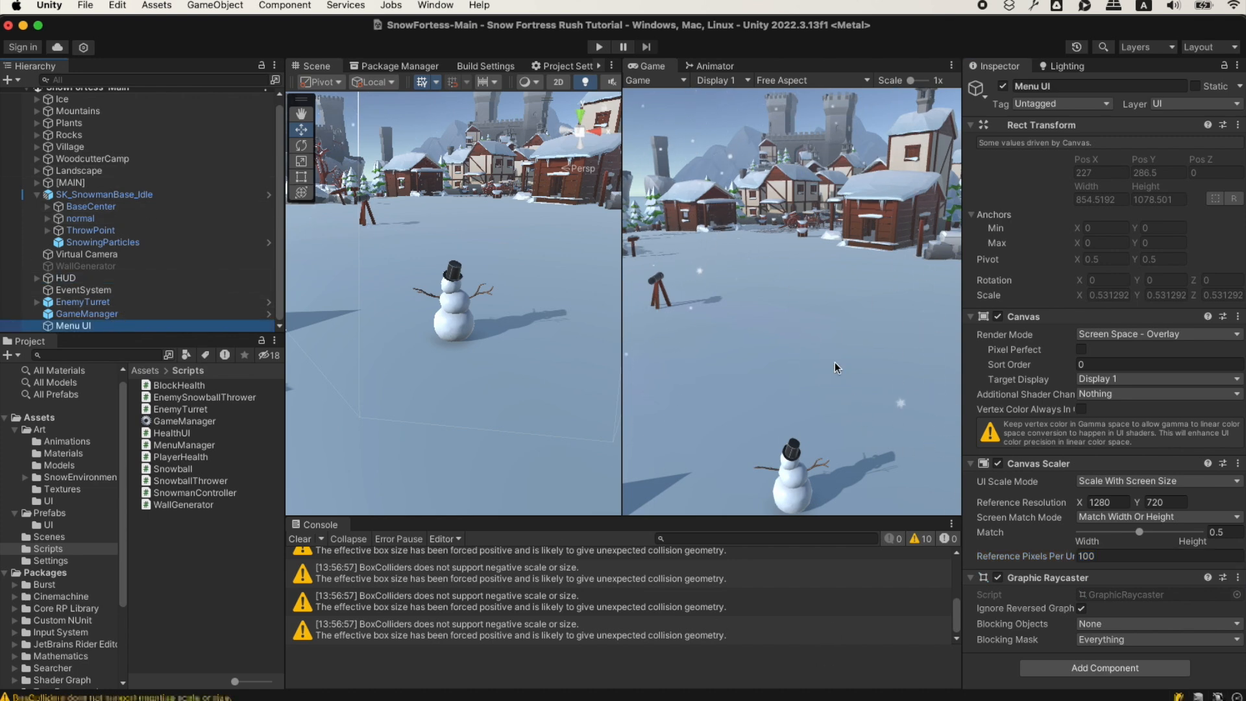
Add a TextMeshPro button to the Menu UI canvas and import the TMP Essential Resources
right_click(115, 330)
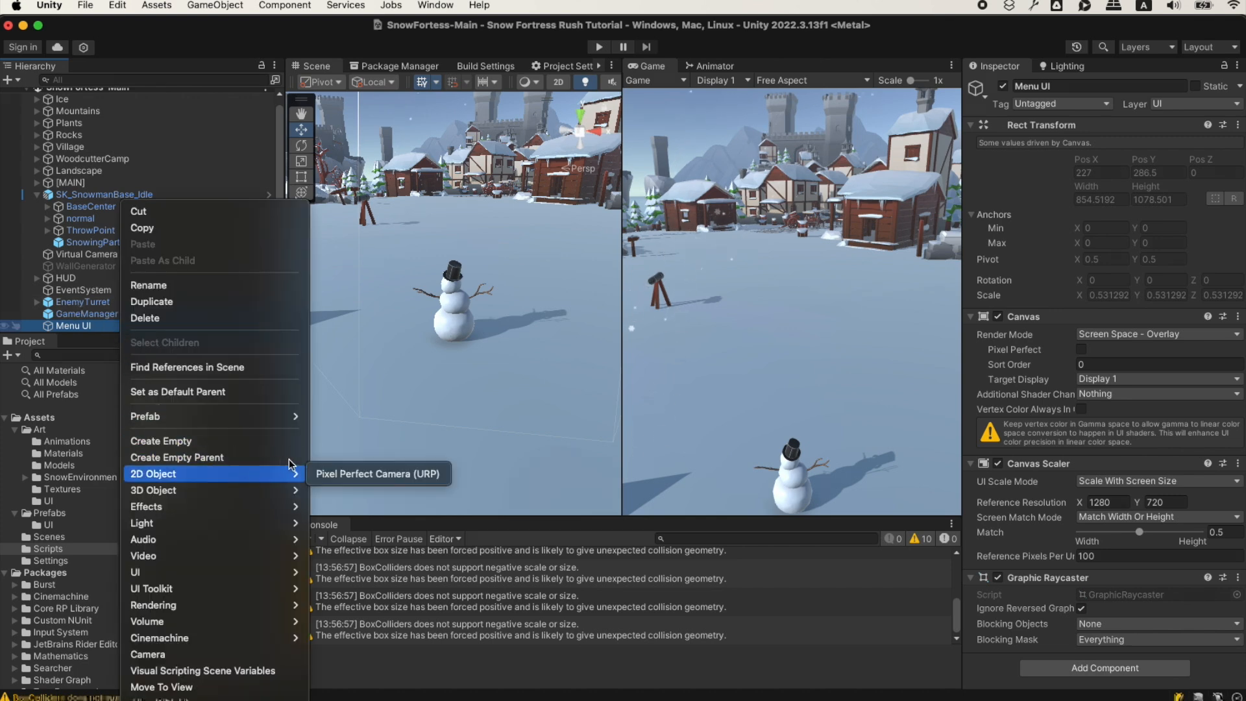
mouse_move(286, 572)
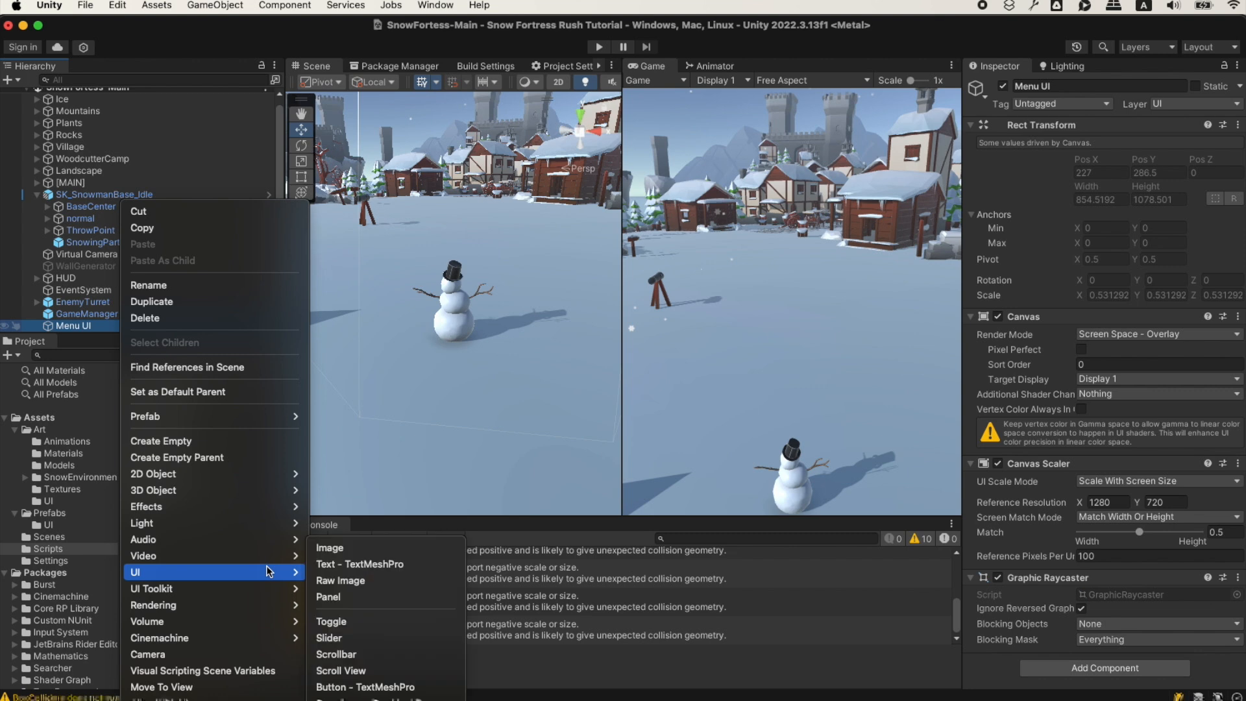
click(369, 687)
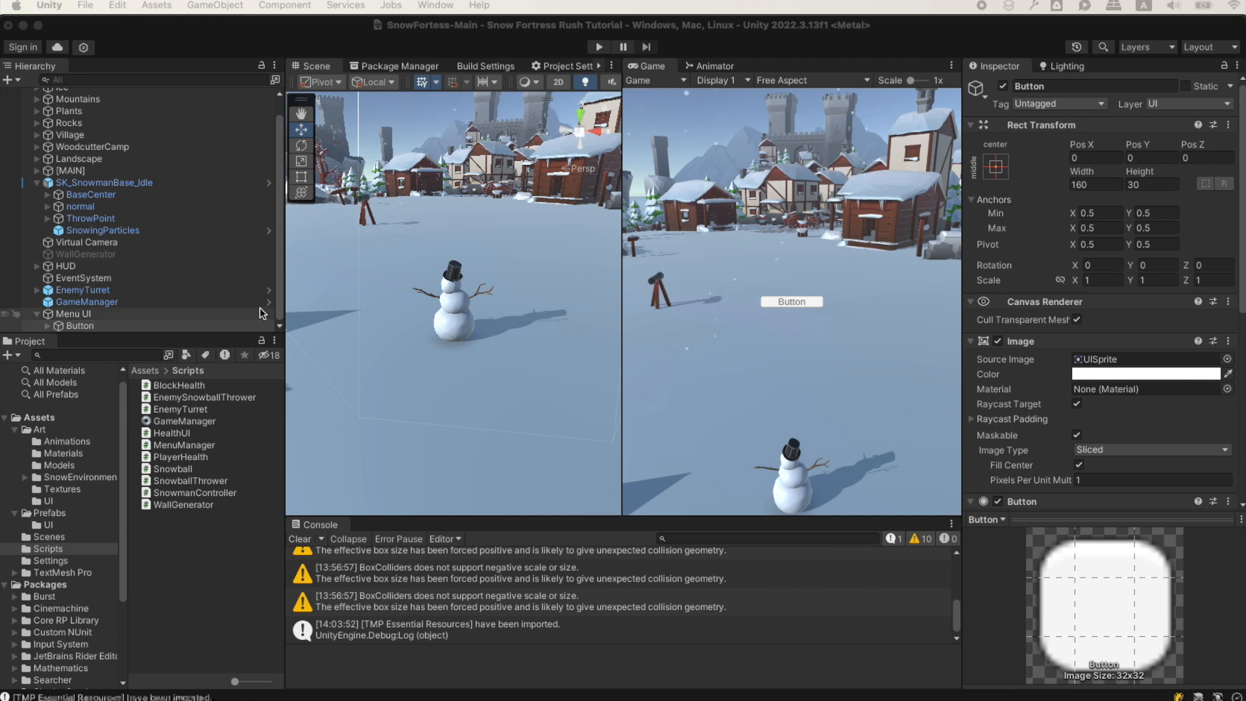
click(348, 298)
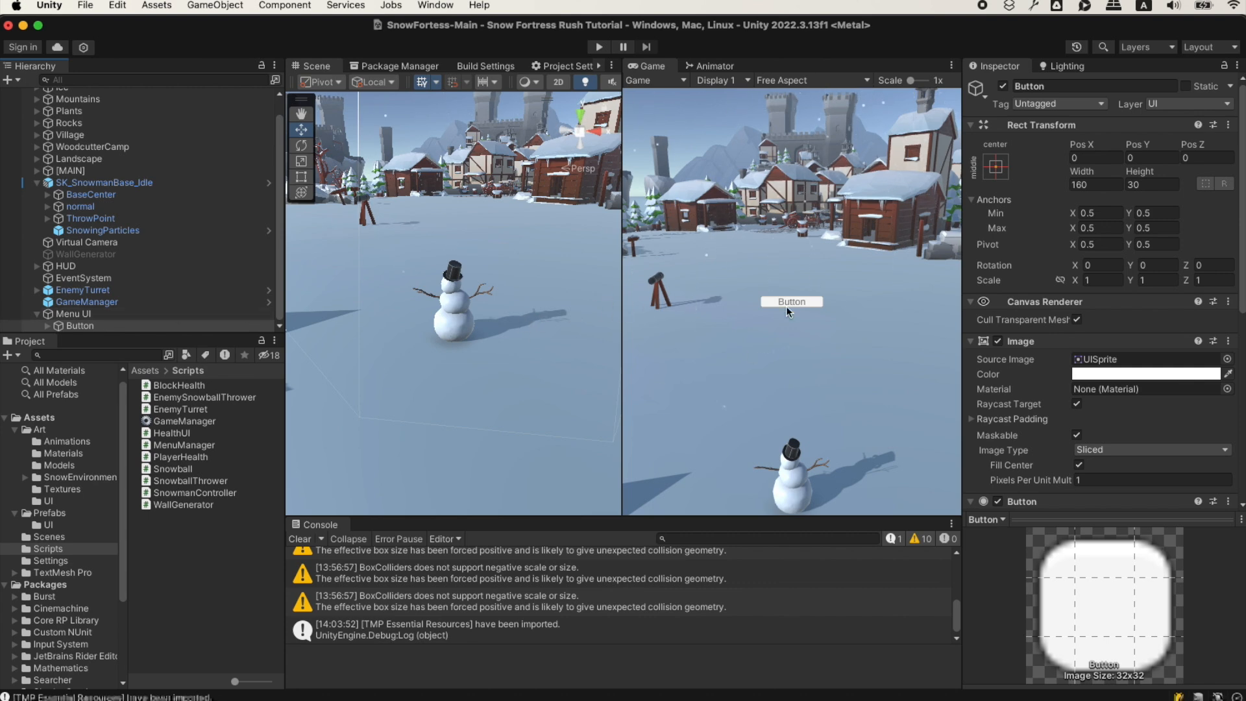
Rename the new button under Menu UI to StartGameButton
click(48, 325)
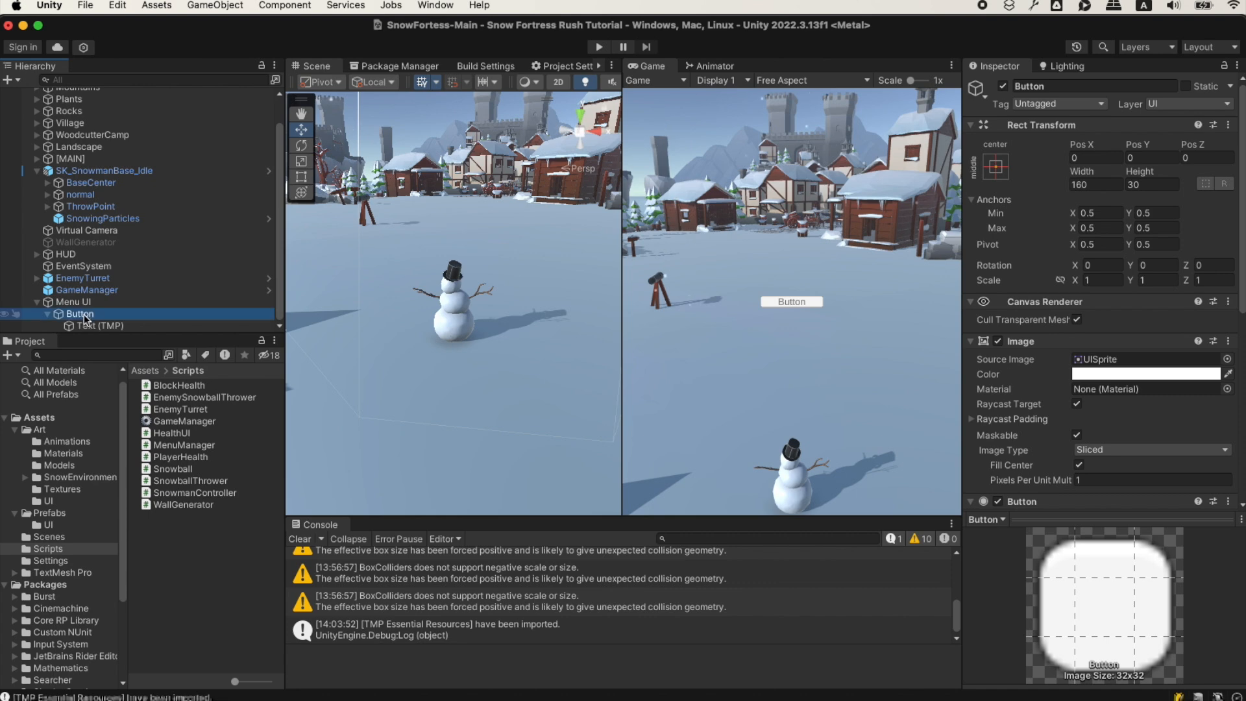
key(Return)
text(StartGame)
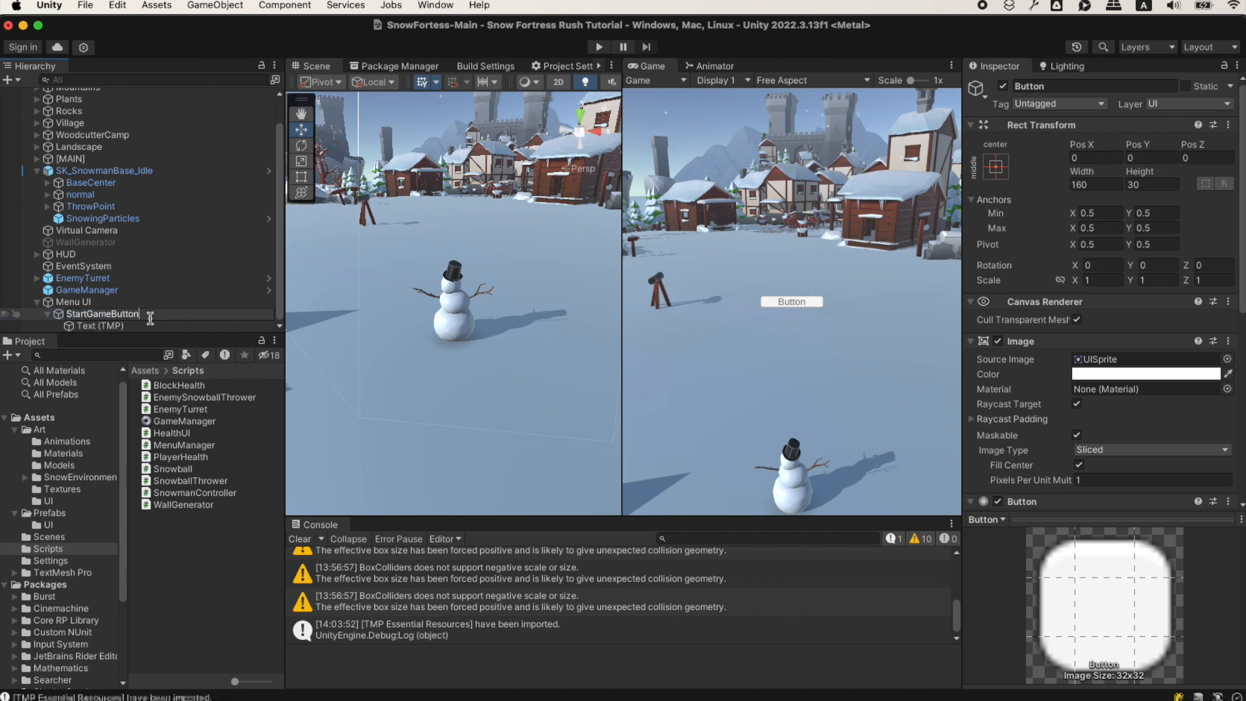
text(Button)
key(Return)
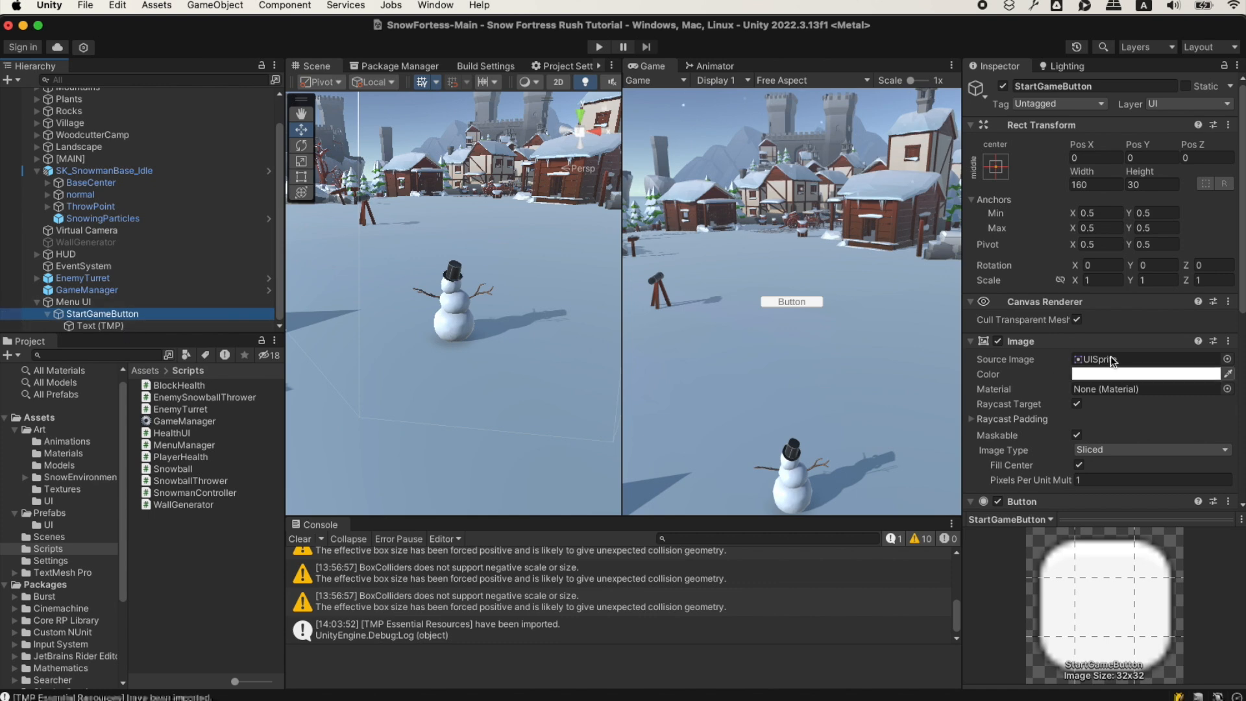
Set the text label of StartGameButton to "Start"
scroll(1074, 383, down, 8)
click(211, 325)
click(1028, 195)
text(Start)
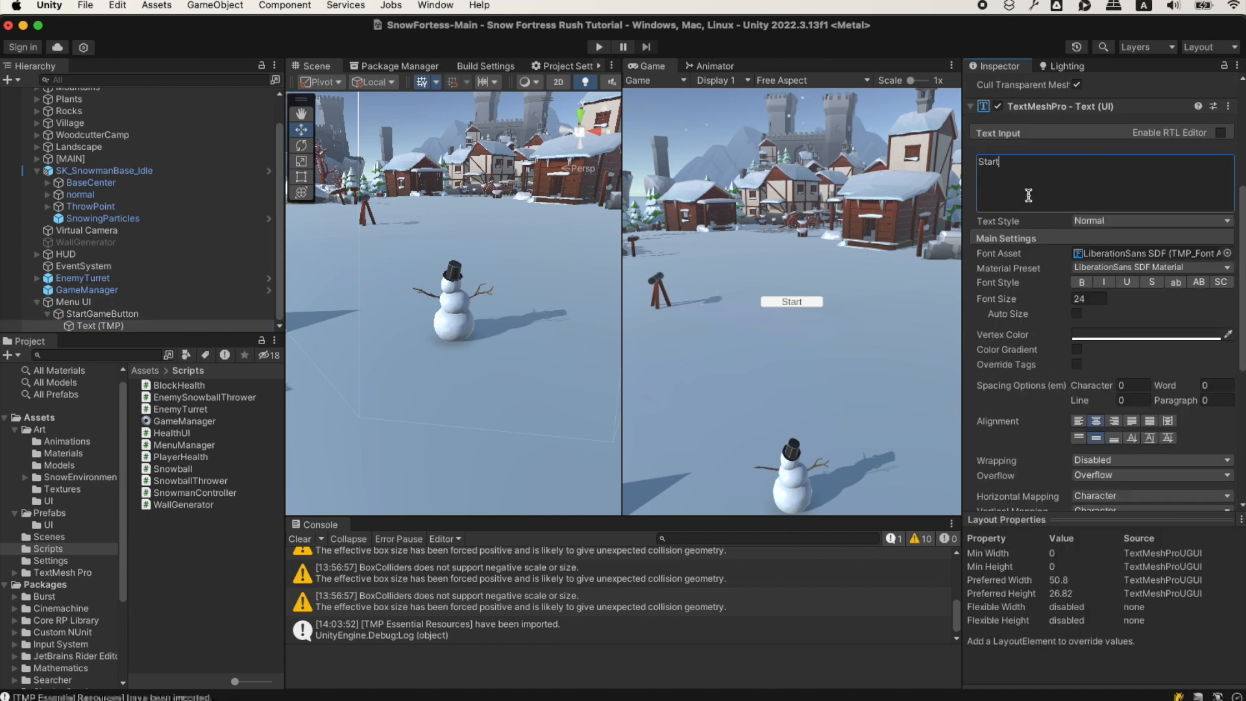
Complete the StartGameButton text label so it reads "Start Game"
text( Game)
Add the Menu Manager script to Menu UI and assign StartGameButton as its Start Button
click(81, 301)
click(1064, 673)
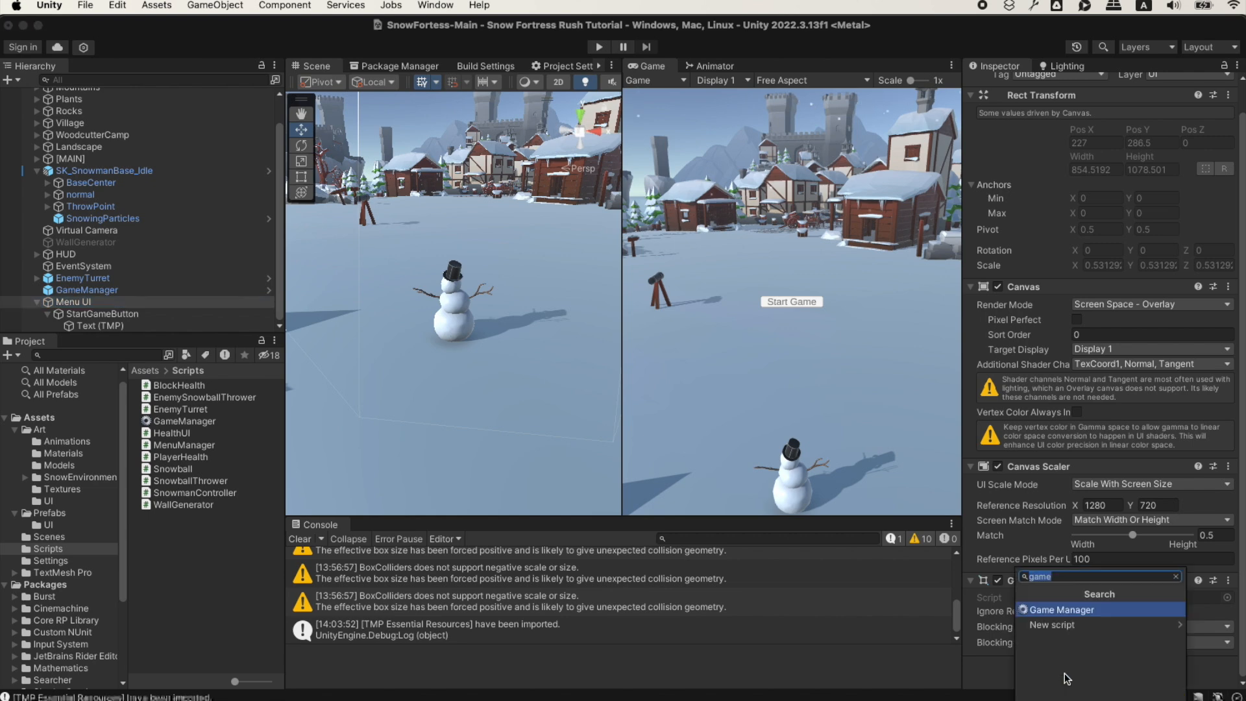
text(menu)
key(Return)
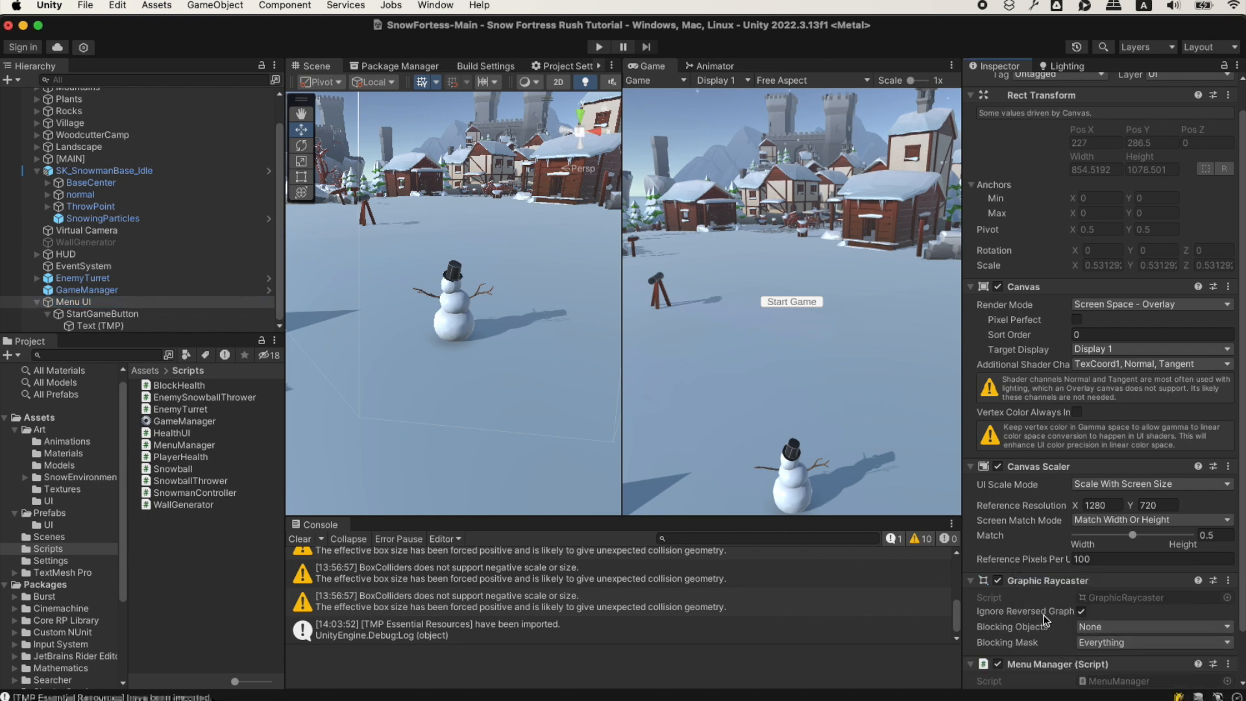
scroll(1044, 614, down, 3)
drag(104, 313, 1153, 646)
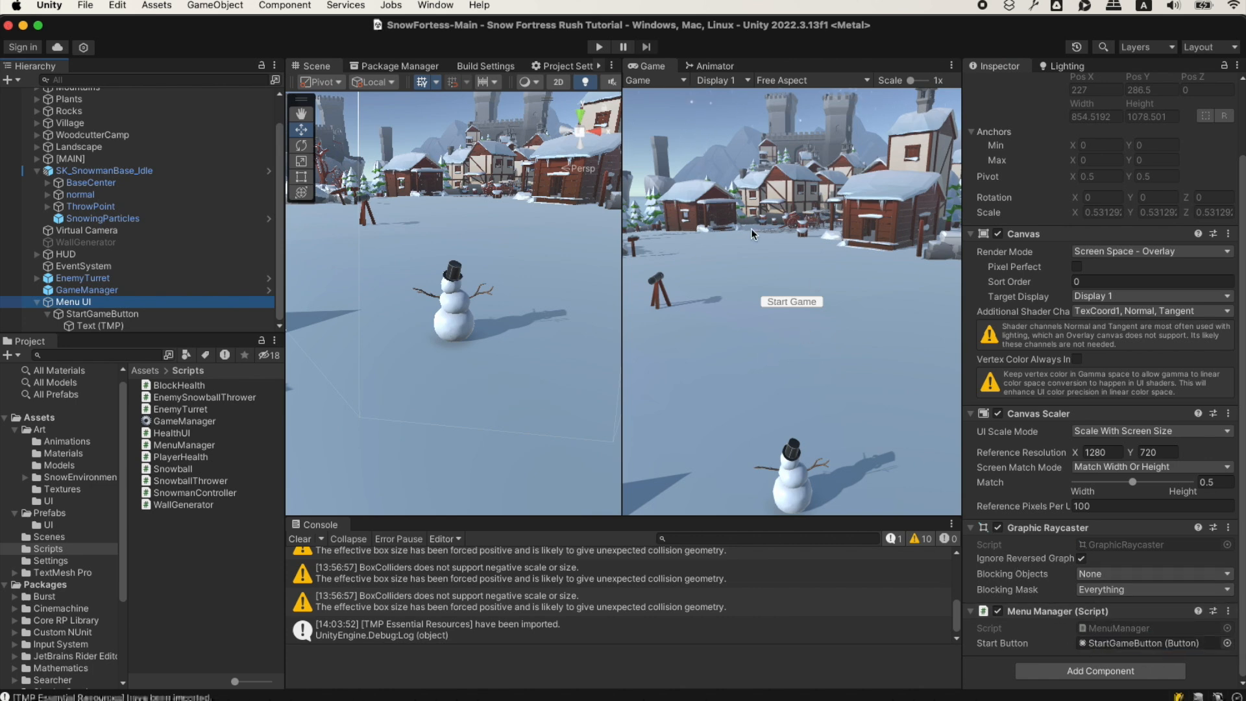
Set StartGameButton's source image to the ice-button-style sprite from the Art/UI folder
click(133, 314)
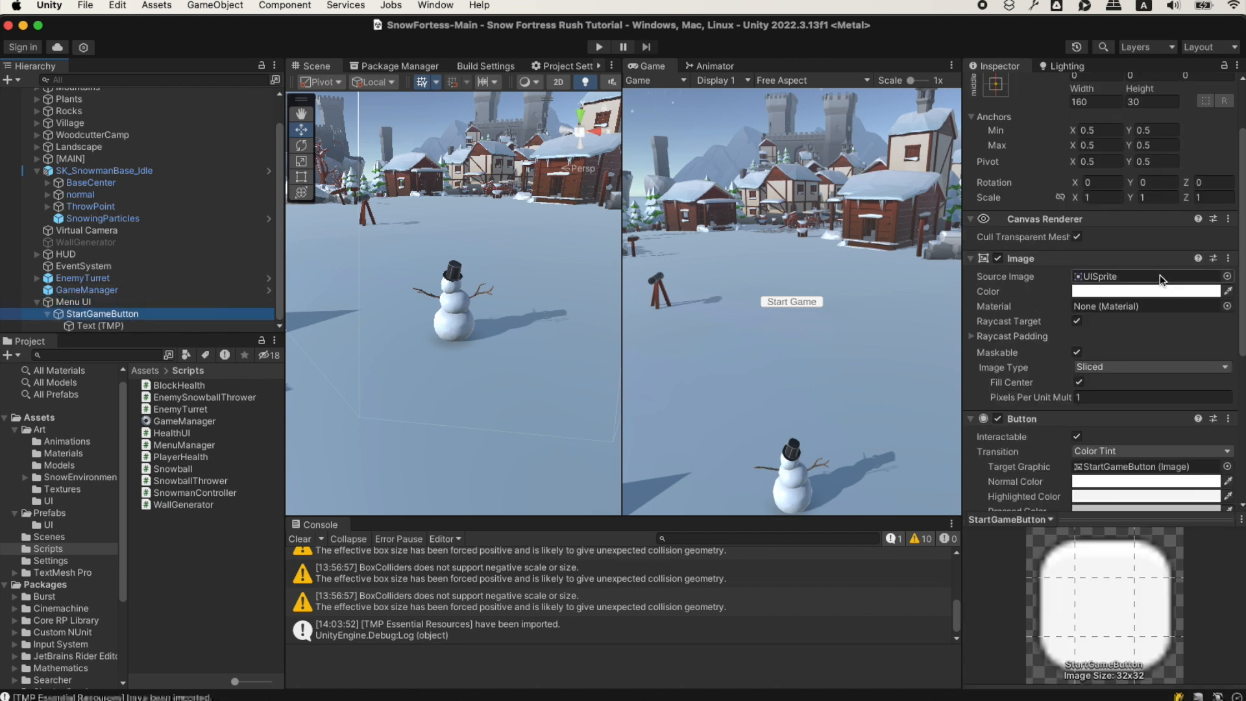
click(67, 504)
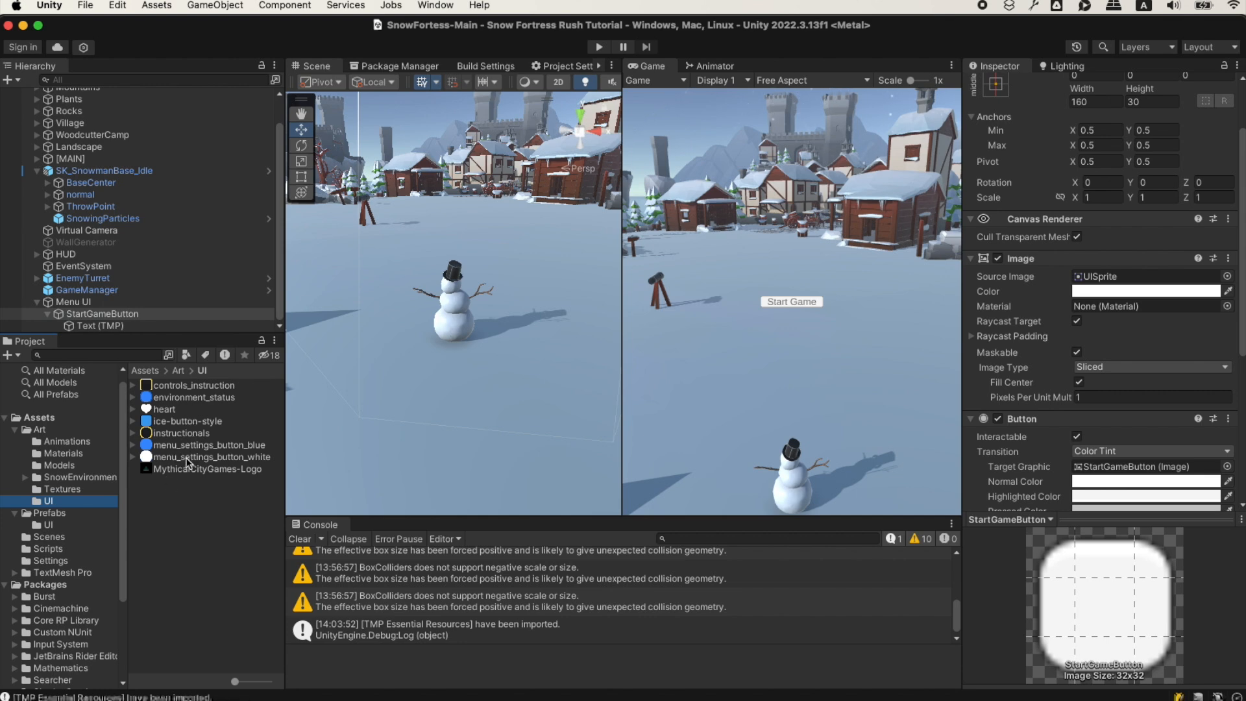
drag(169, 420, 1110, 277)
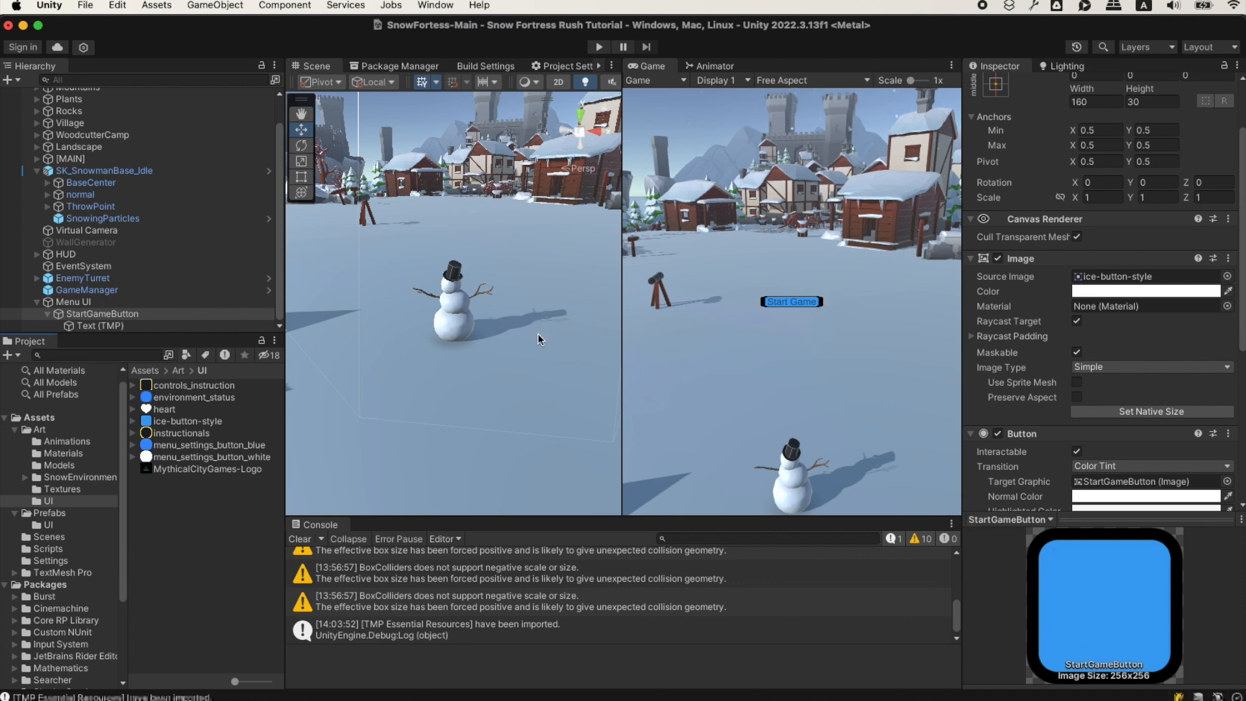
Try to open the ice-button-style sprite in the Sprite Editor
click(174, 421)
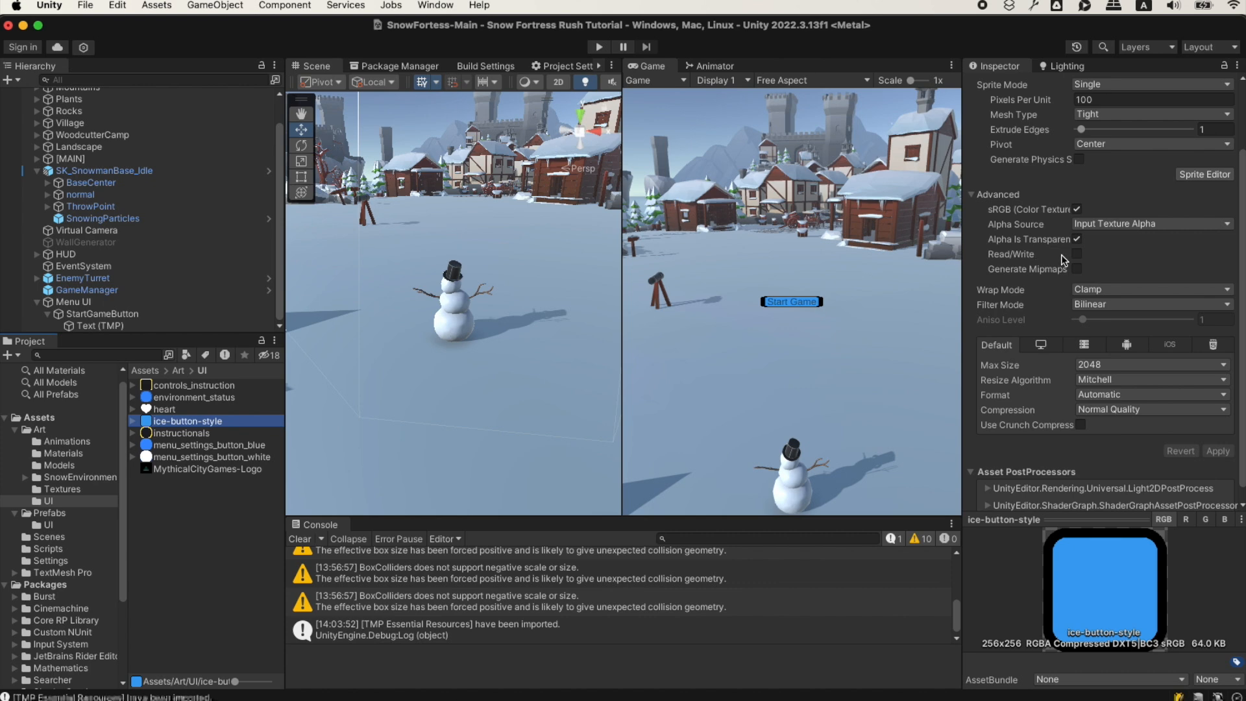
click(1211, 178)
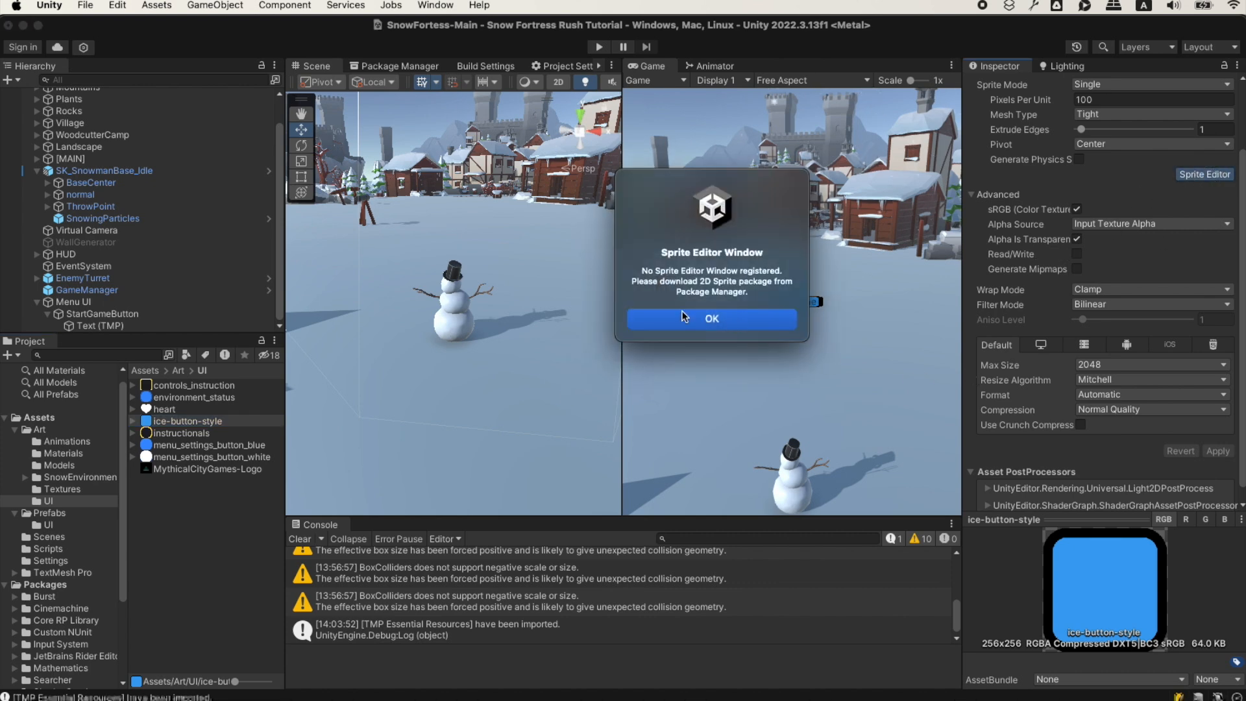
click(703, 323)
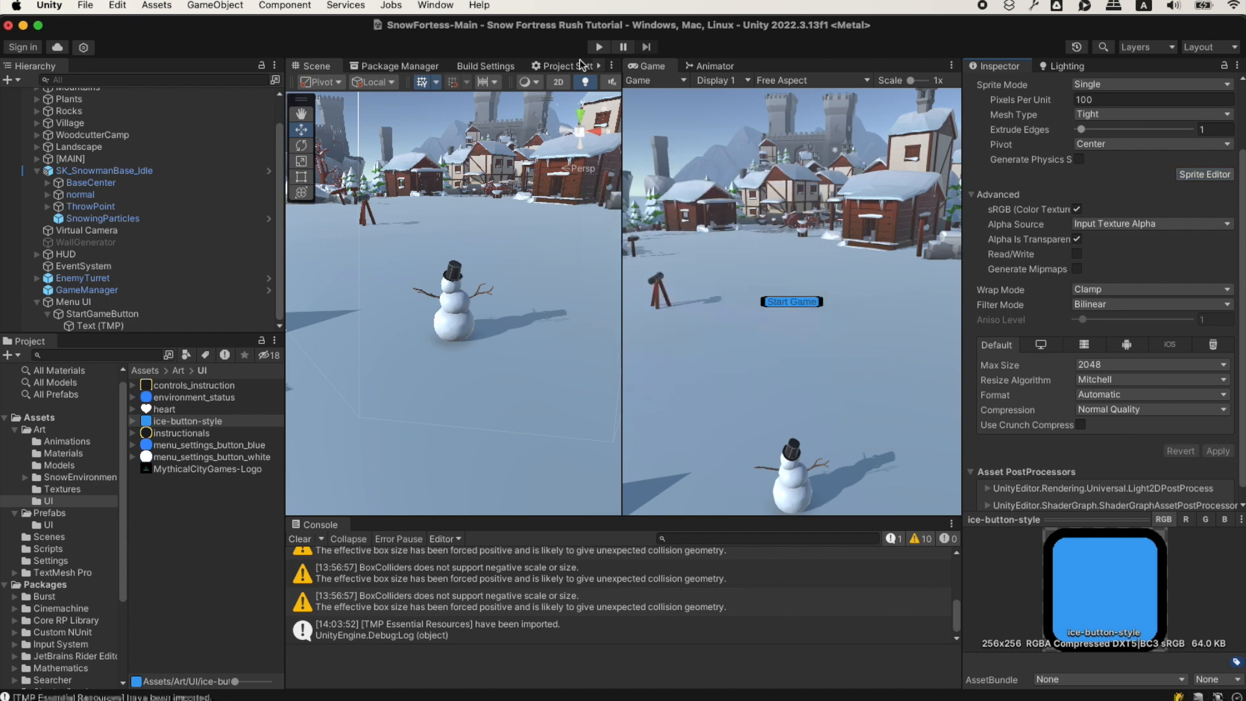
Find the 2D Sprite package in the Unity Registry and install it
click(413, 67)
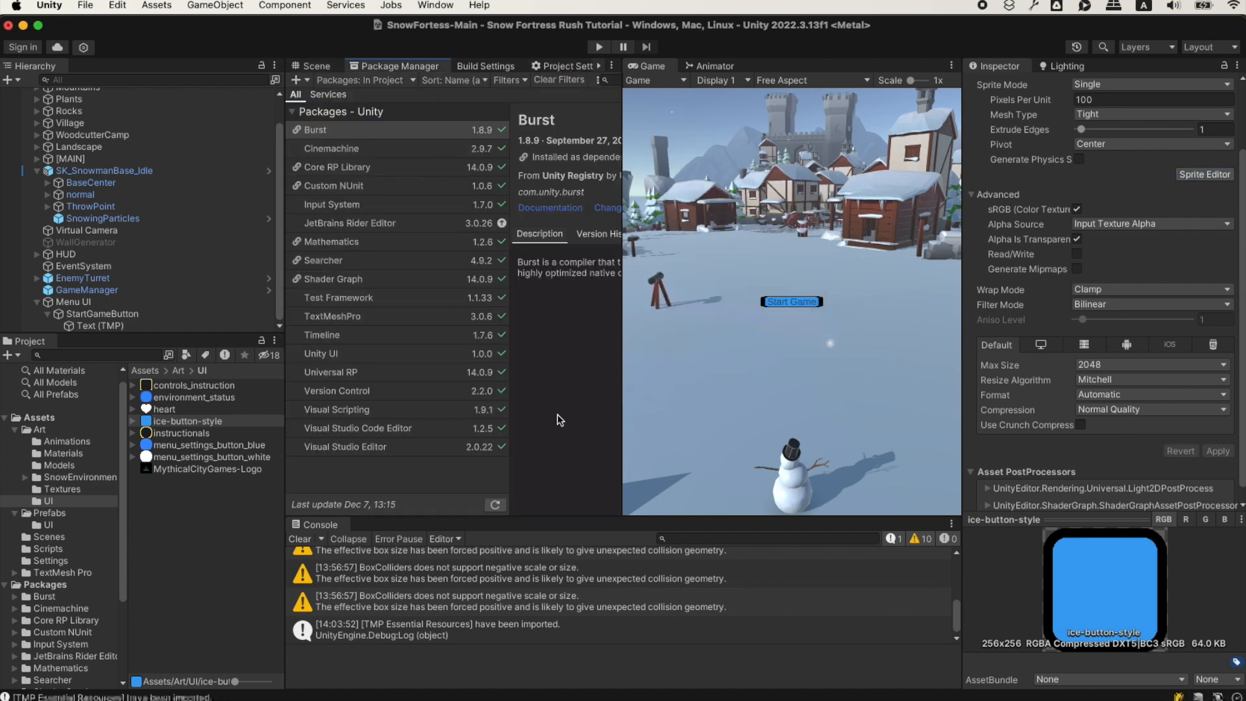
click(367, 81)
click(363, 97)
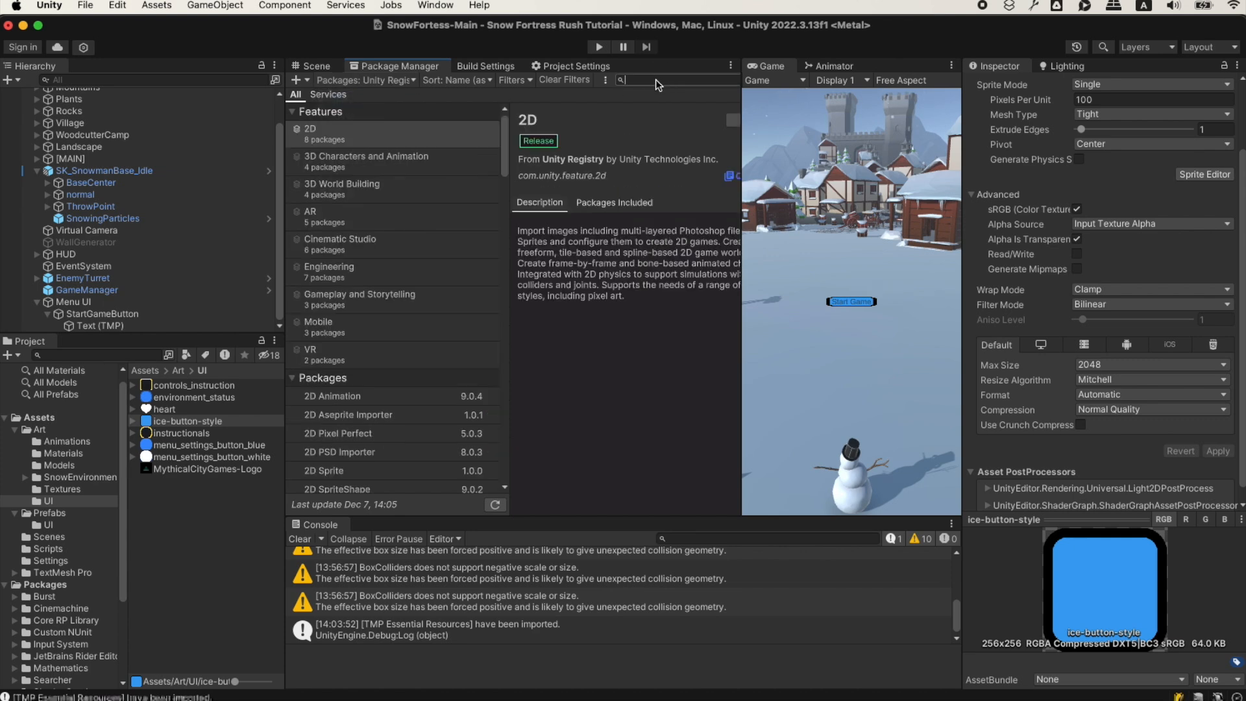
click(655, 79)
text(2d sprite)
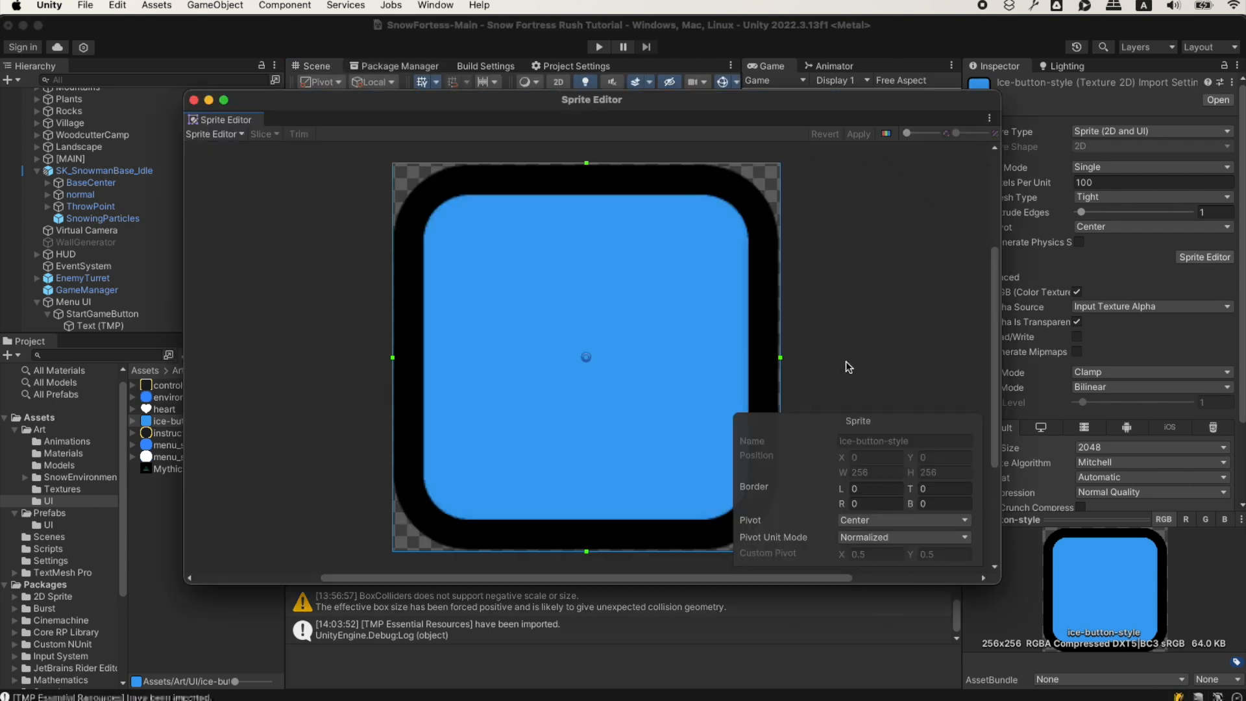
Set ice-button-style's sprite borders to about 58 left, 62 right and 68 top, with the bottom border clear of the rounded corners
drag(682, 101, 618, 74)
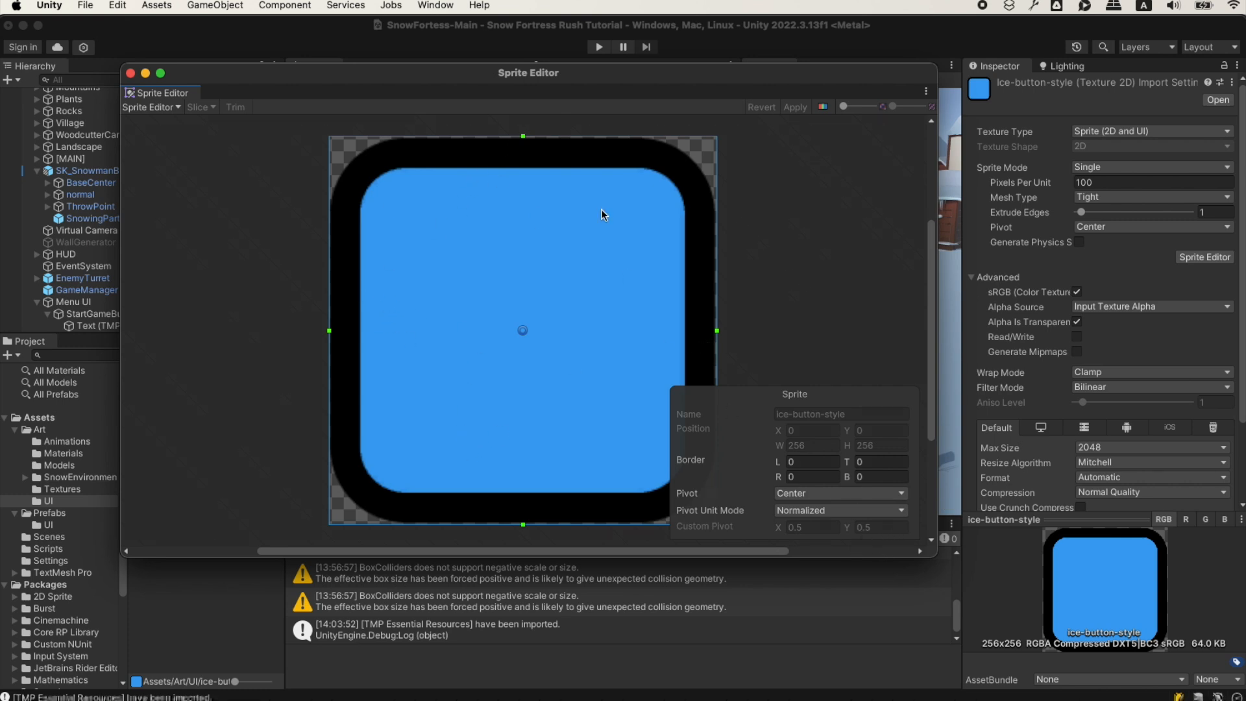
drag(330, 331, 416, 331)
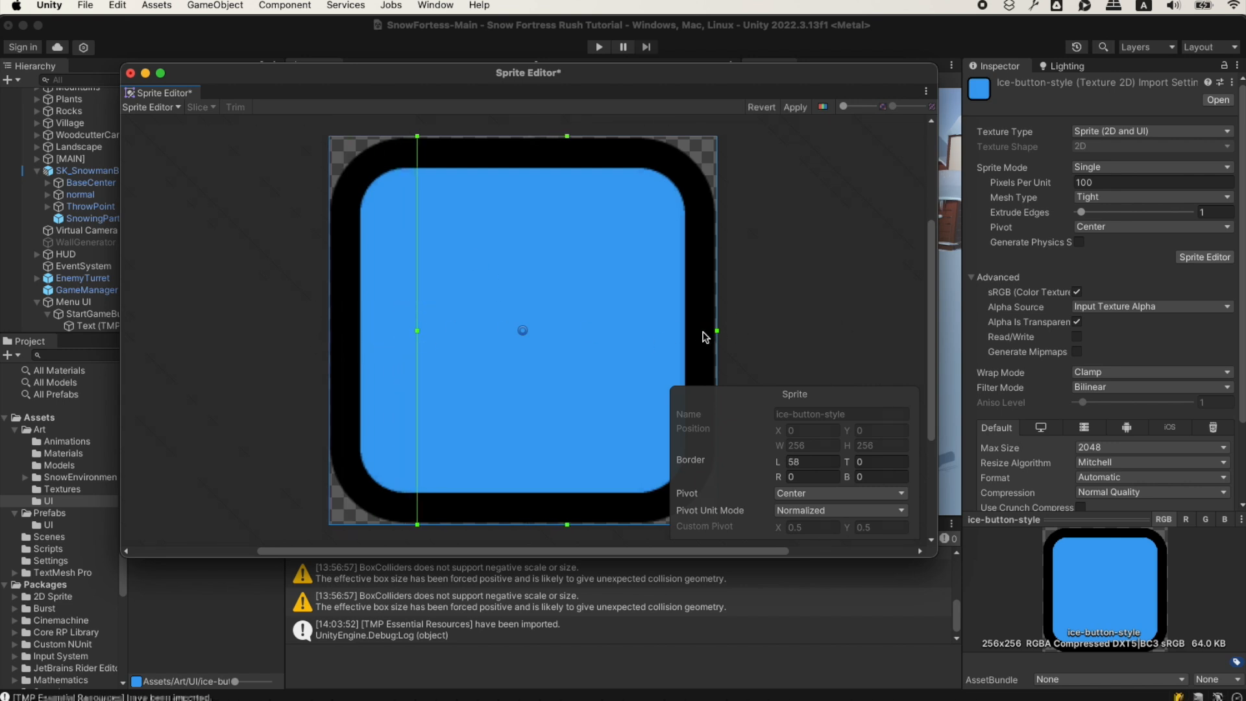
drag(718, 331, 623, 329)
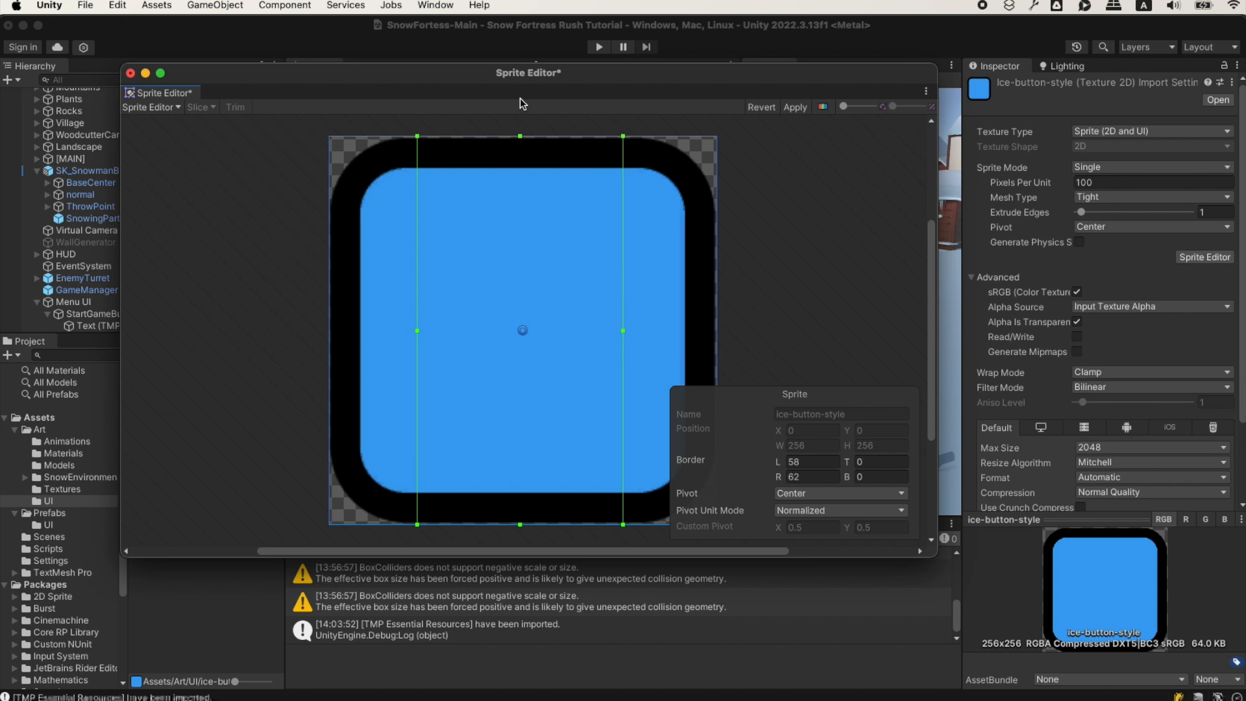
drag(520, 135, 509, 239)
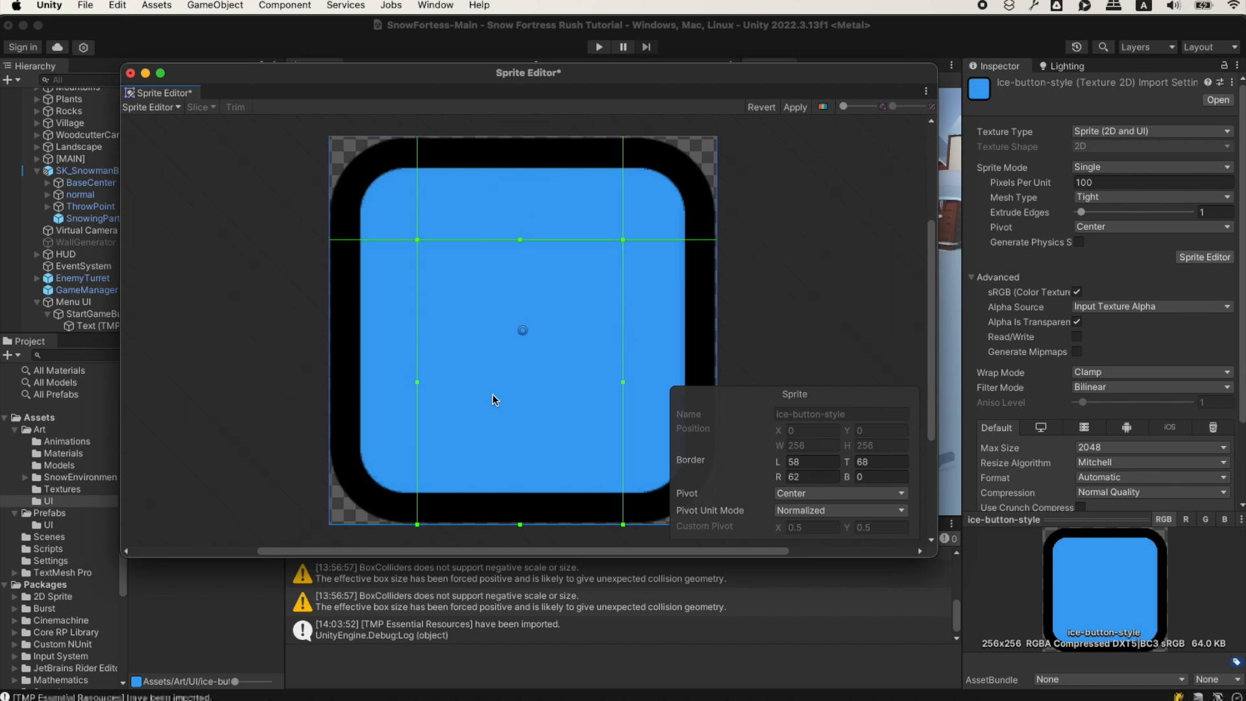
drag(523, 526, 518, 424)
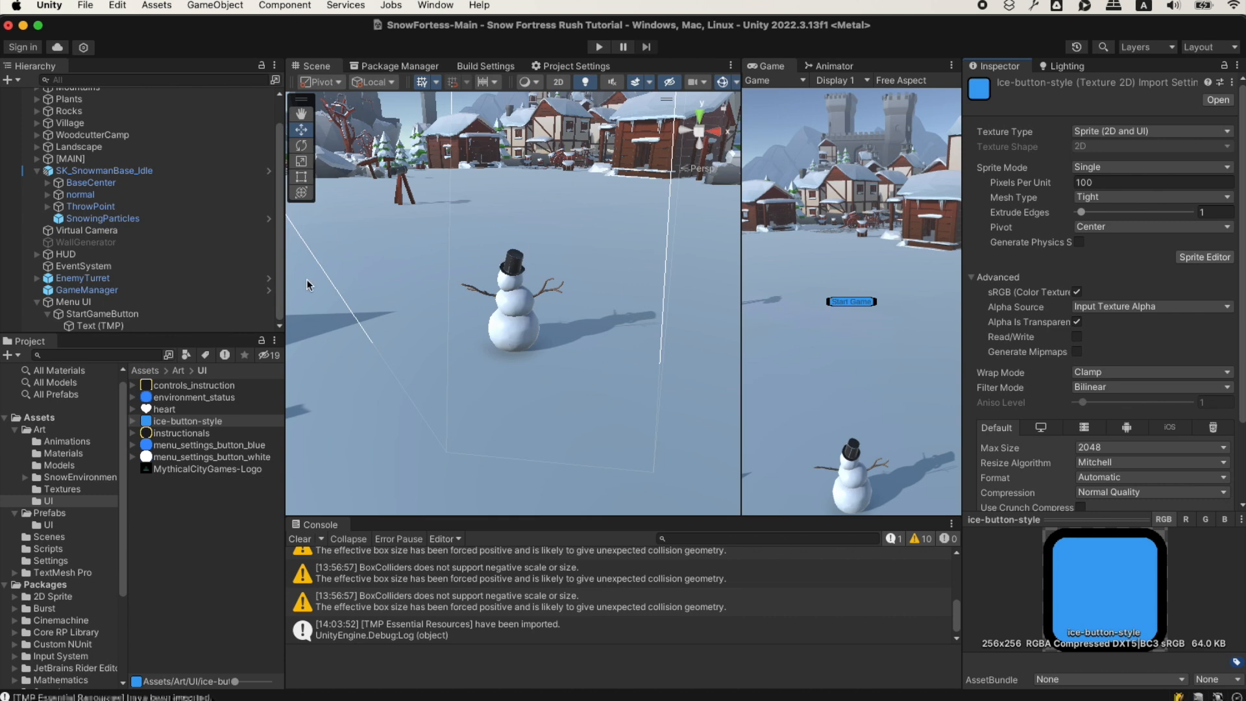
Set StartGameButton's Image Type to Sliced with a Pixels Per Unit Multiplier of 8
click(104, 313)
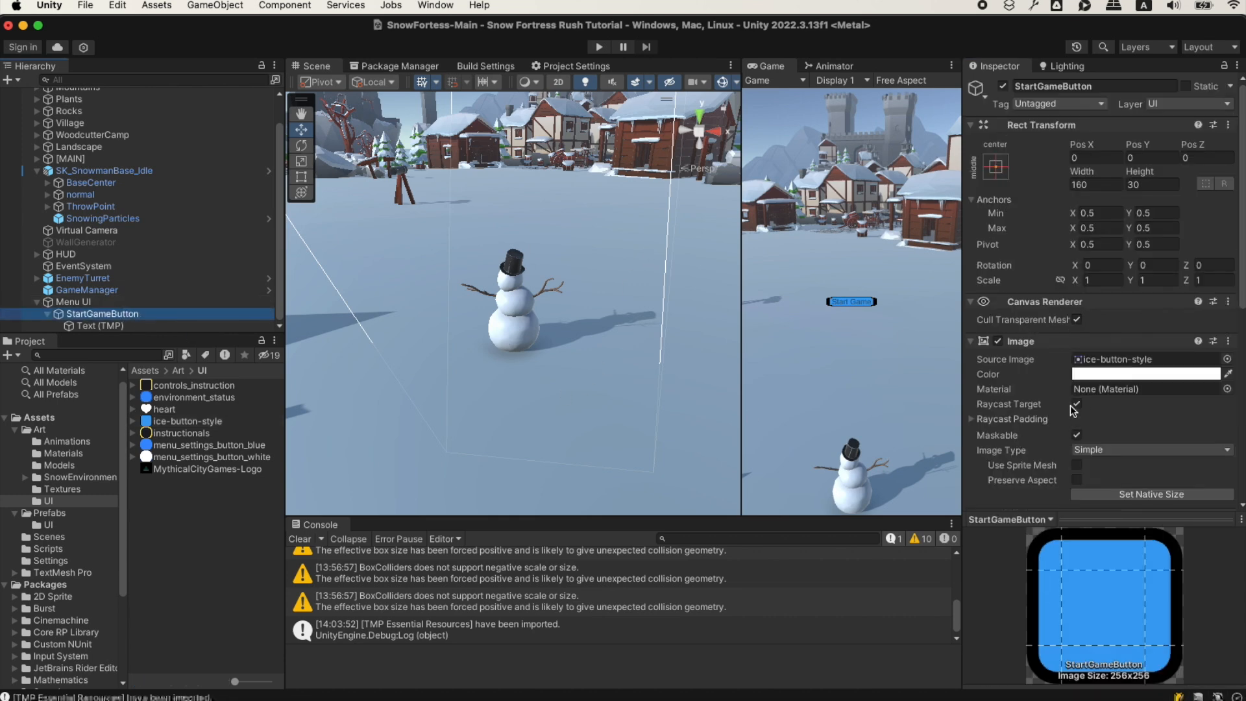
scroll(1065, 461, down, 2)
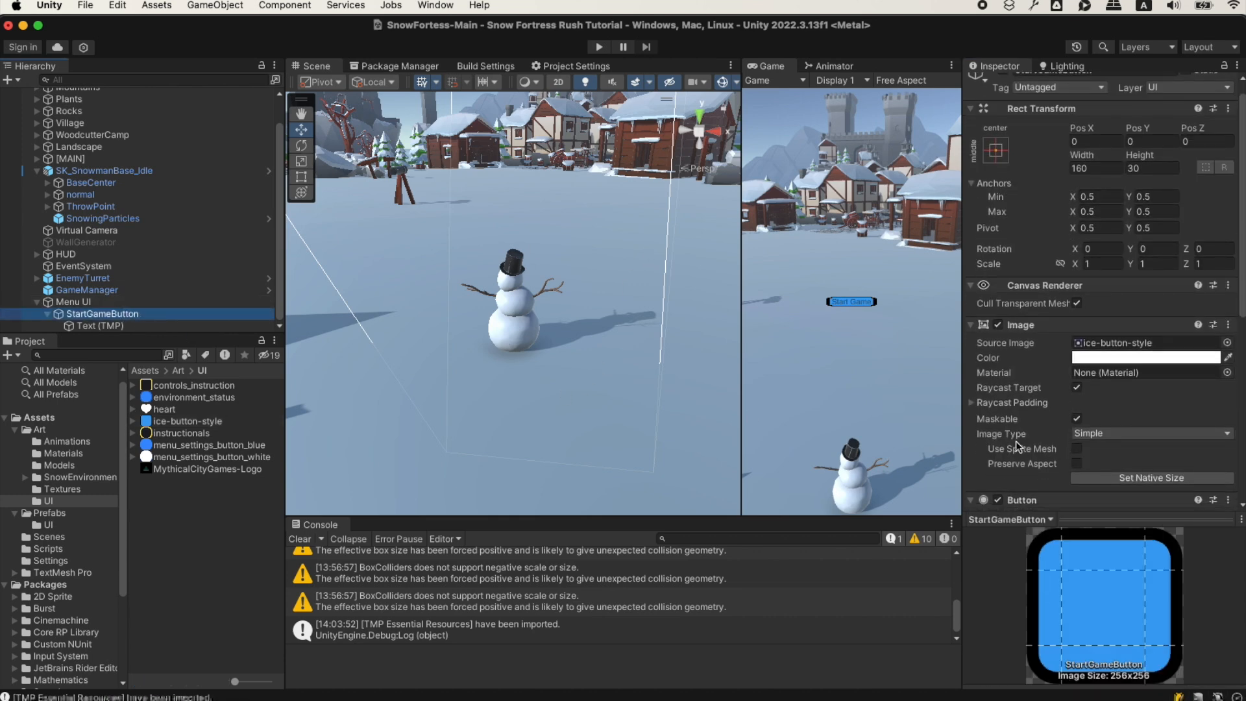
click(1103, 413)
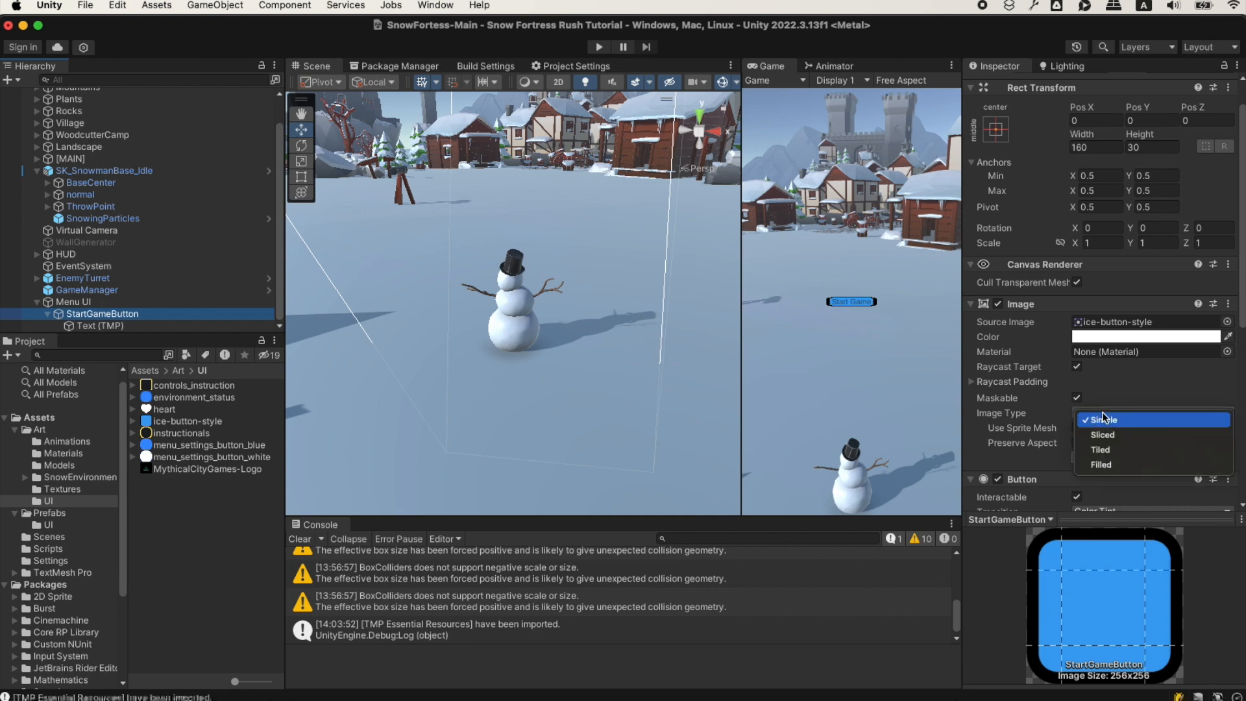
click(1101, 436)
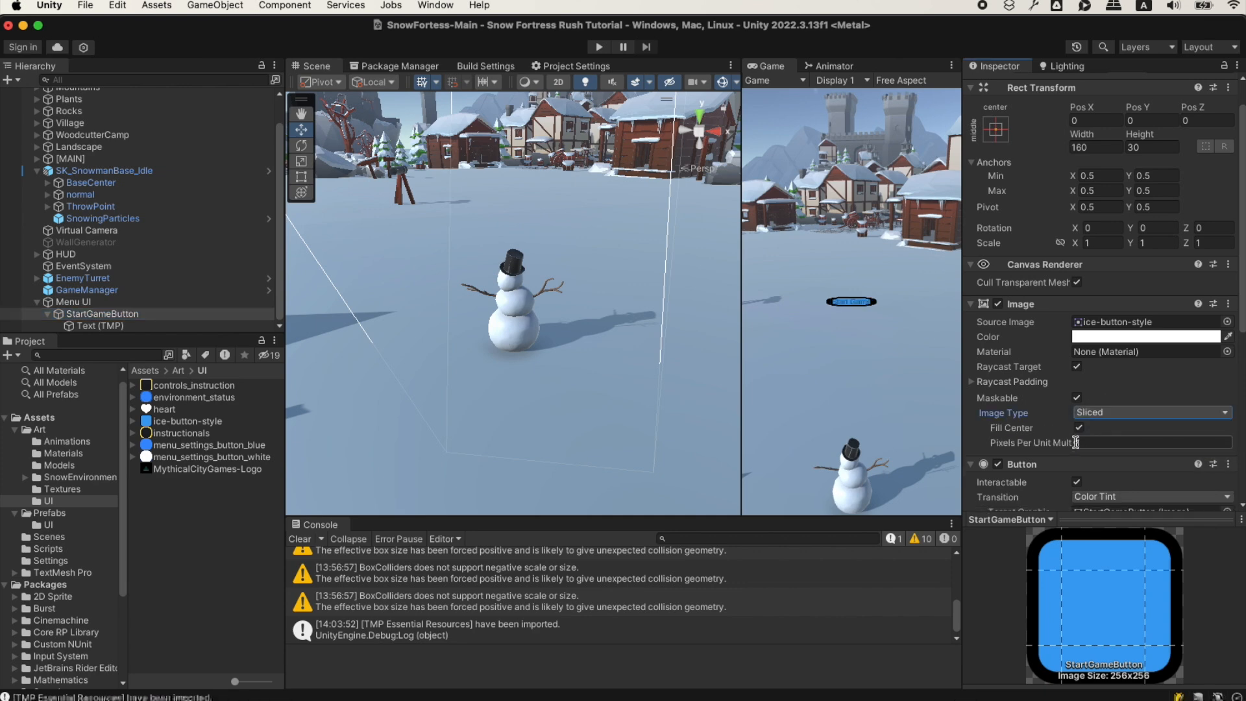
scroll(1022, 426, down, 1)
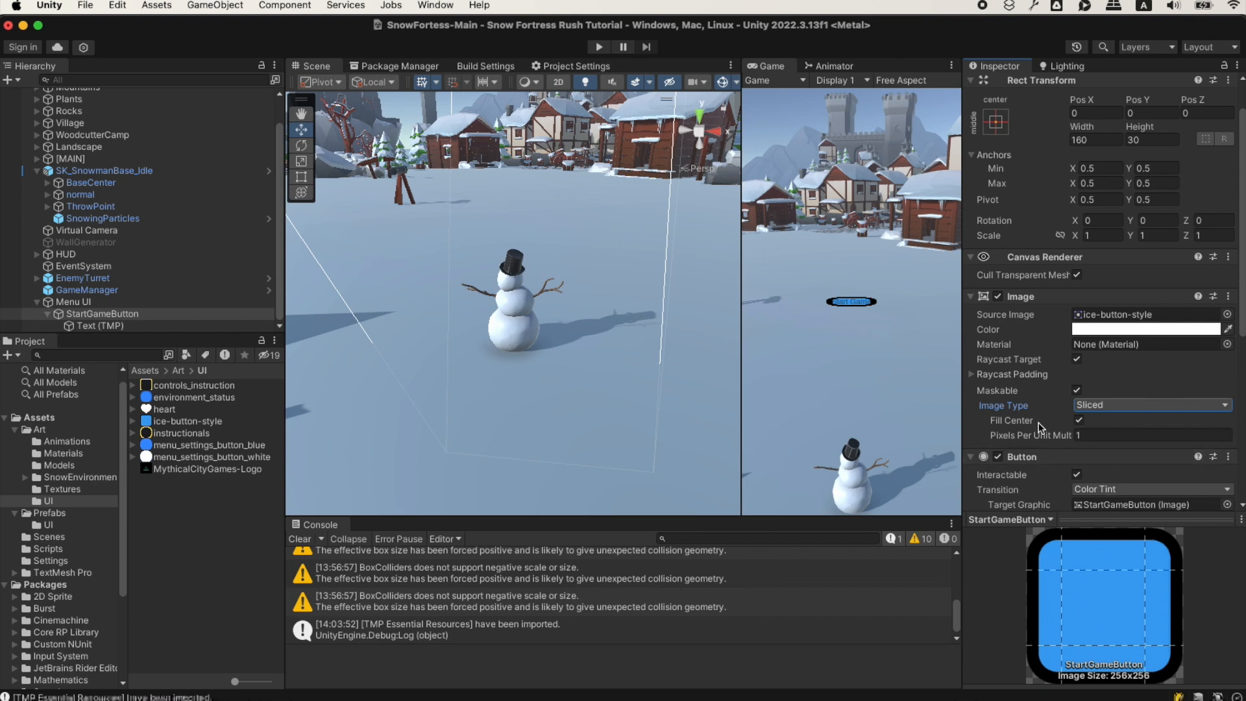
scroll(1038, 422, down, 1)
click(1109, 427)
text(8)
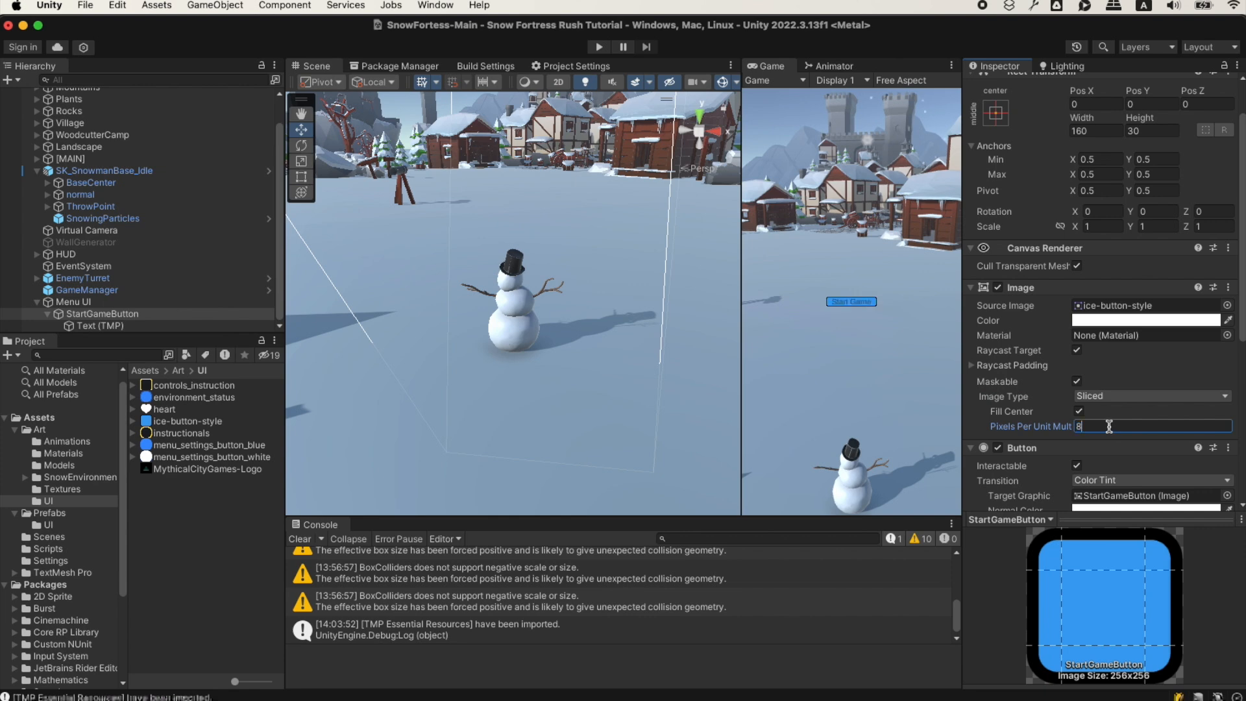
Set StartGameButton's Pixels Per Unit Multiplier to 5 and its size to 200 x 60
drag(737, 320, 553, 331)
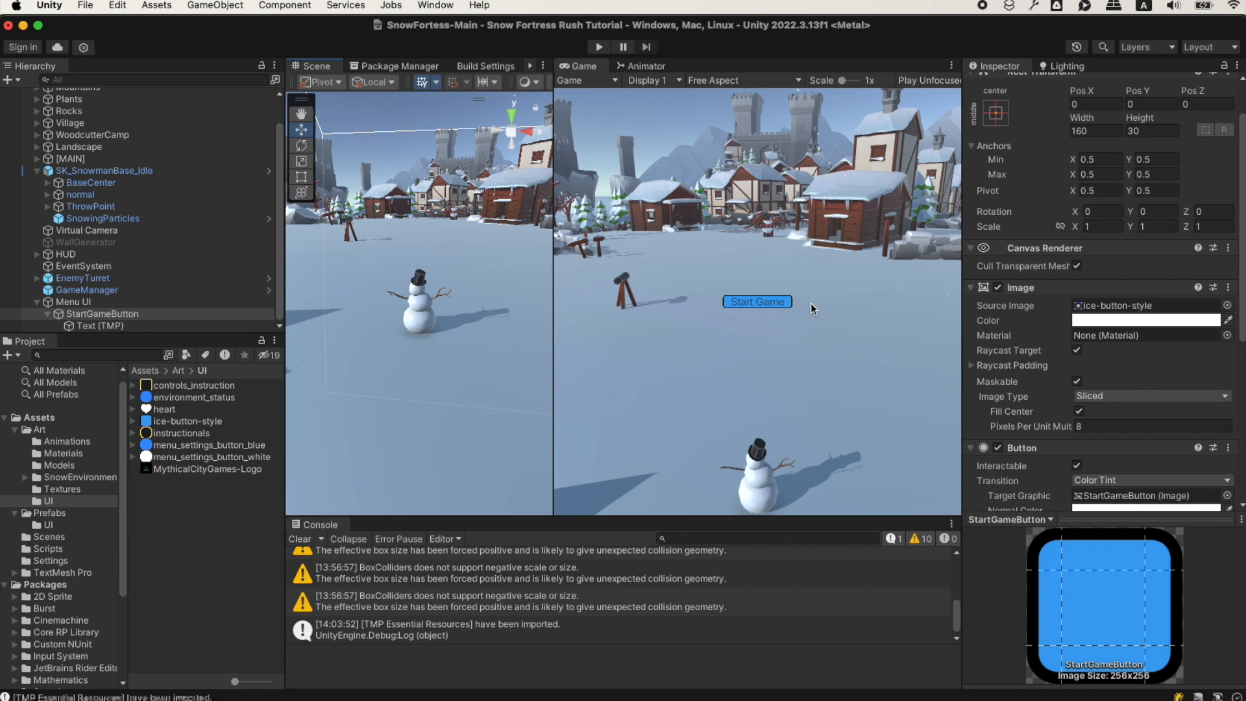
click(1082, 427)
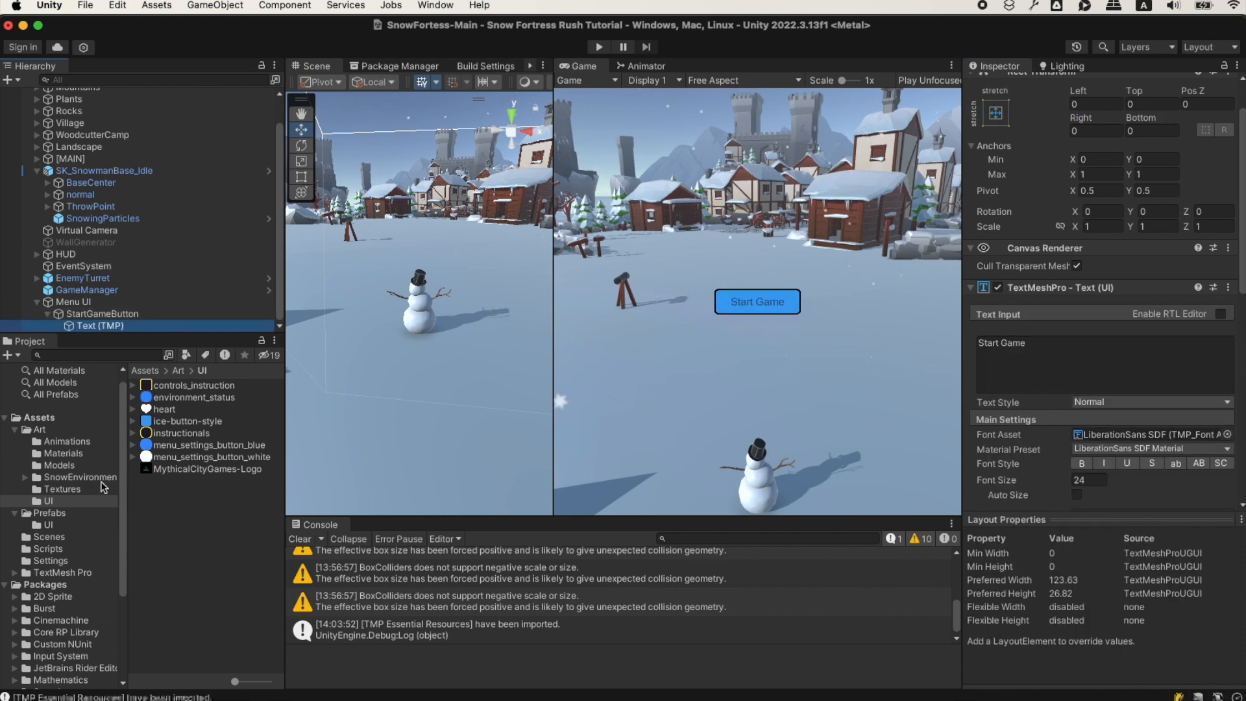
Bring the FatFrank Fonts folder into Art and set the button text's font asset to FatFrank-Free SDF-Blackoutline
click(53, 431)
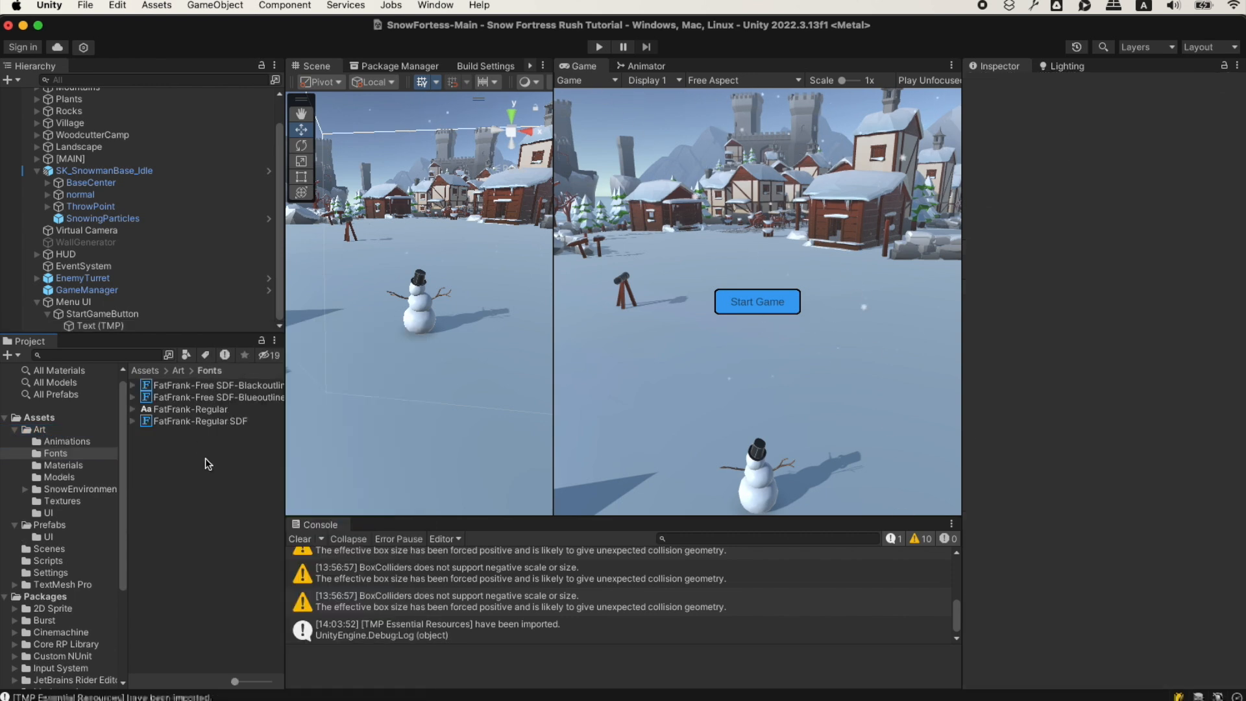
click(204, 422)
click(209, 411)
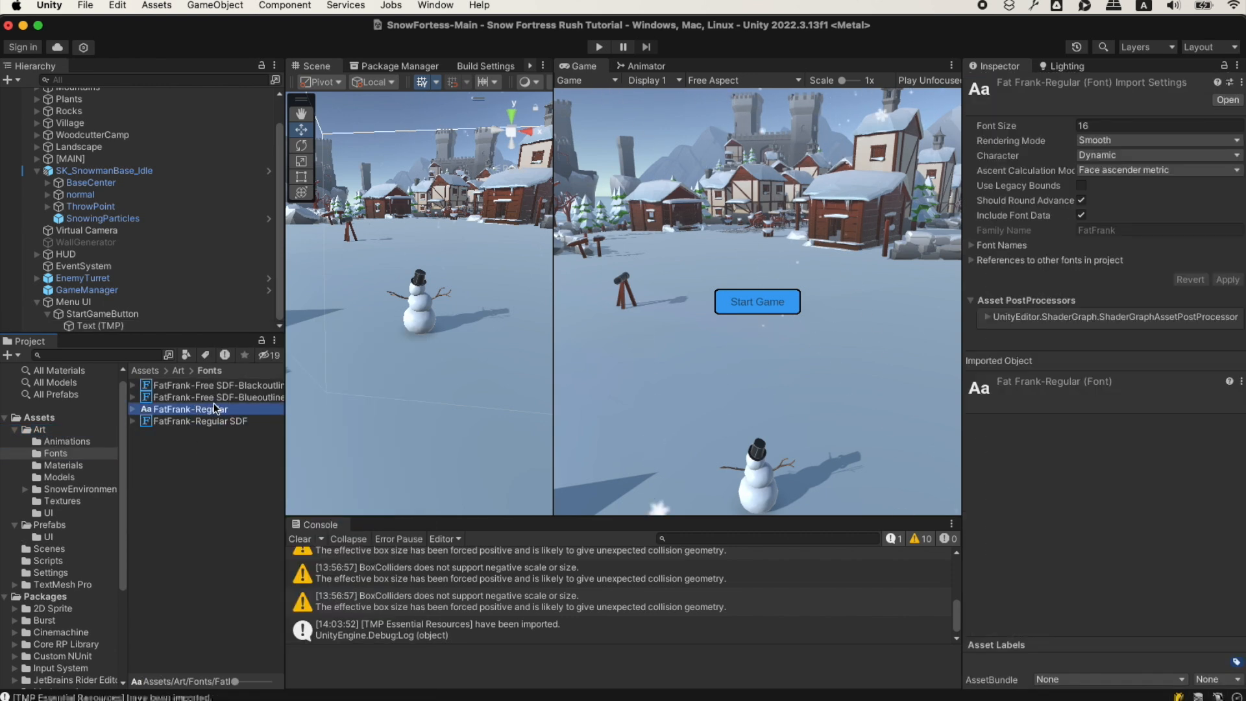
click(102, 313)
click(100, 325)
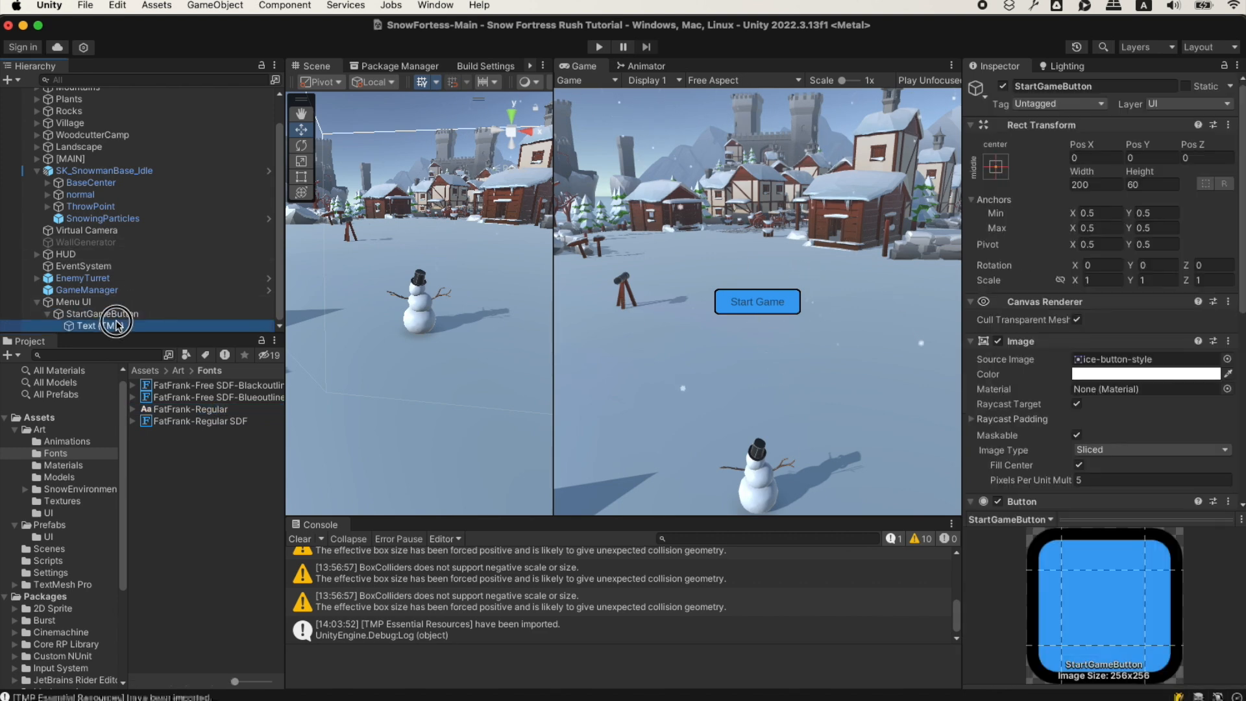
drag(218, 386, 1134, 397)
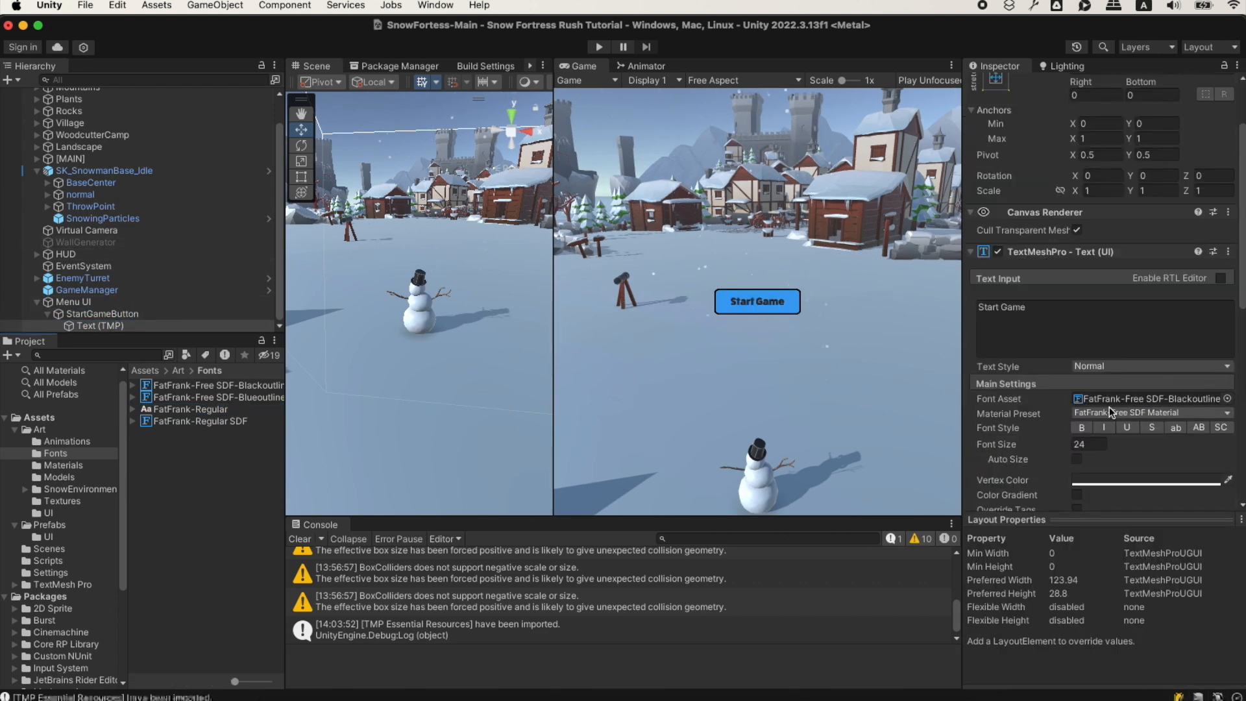
Set the vertex color of the Start Game text to white
click(1142, 480)
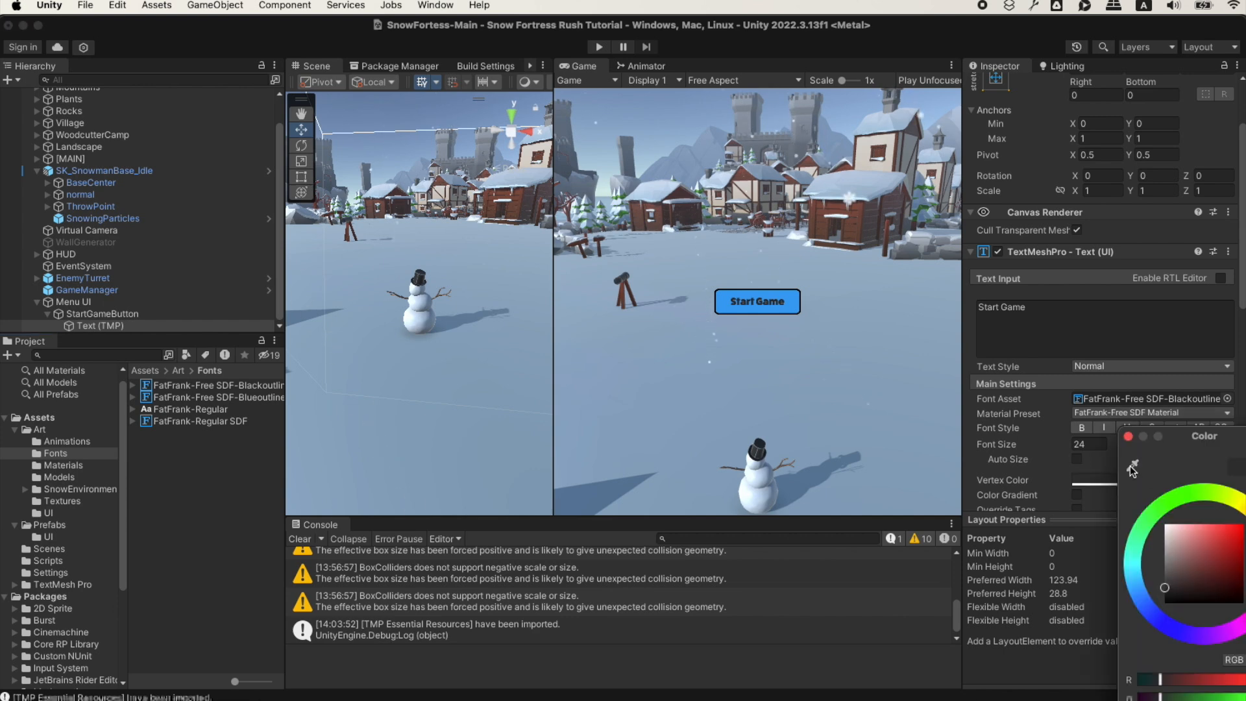
click(1128, 437)
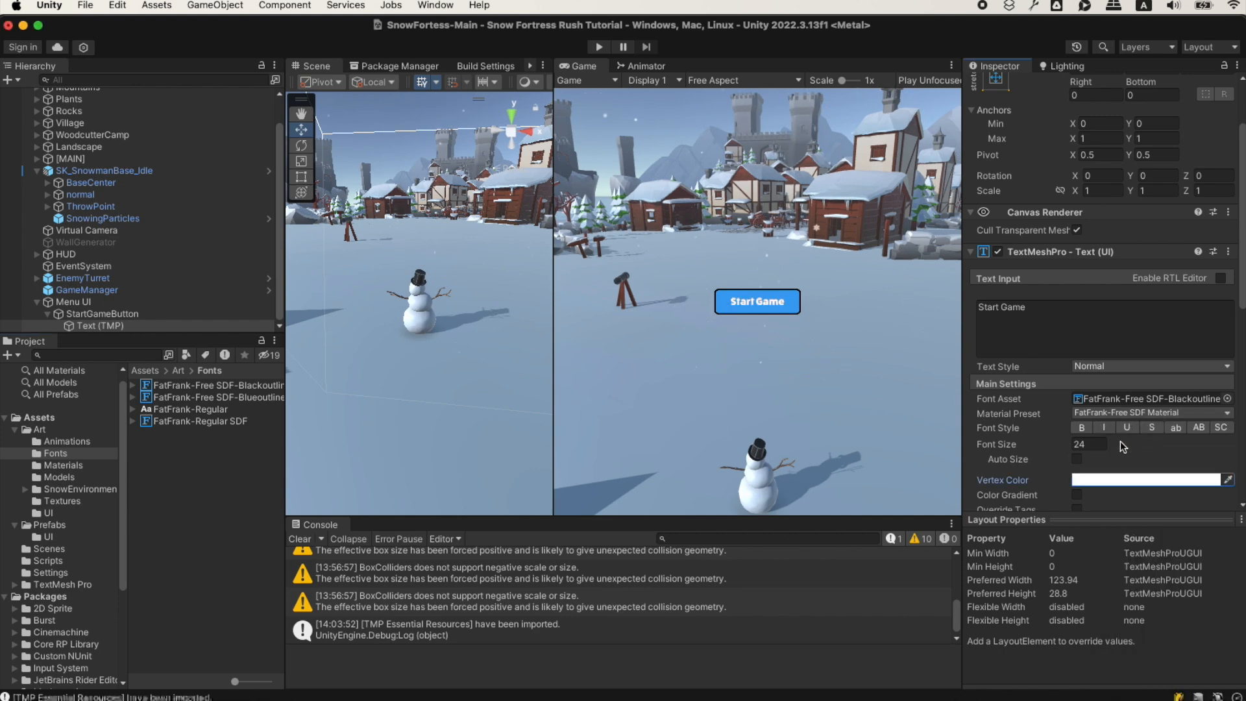
Assign the FatFrank-Free SDF-Blueoutline font asset to the Start Game button's text
drag(218, 397, 1137, 398)
Select the Menu UI object and run the game briefly to check the start button, ending play mode again
click(84, 302)
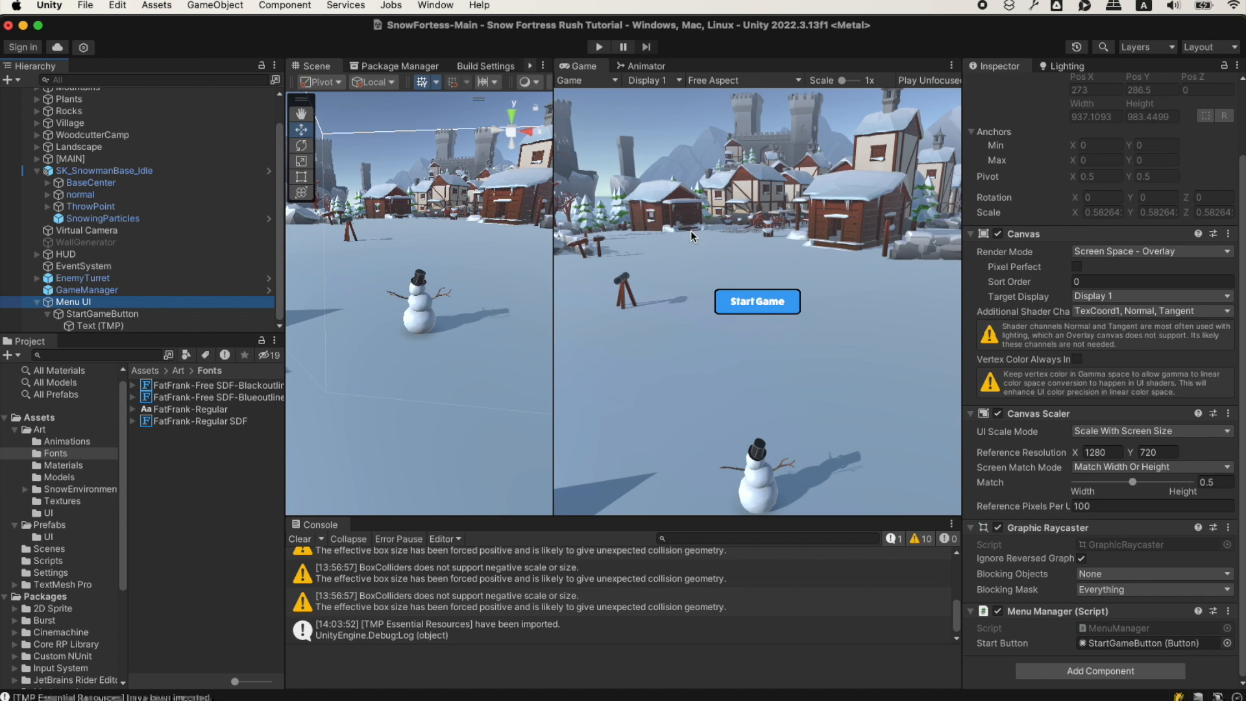
click(598, 47)
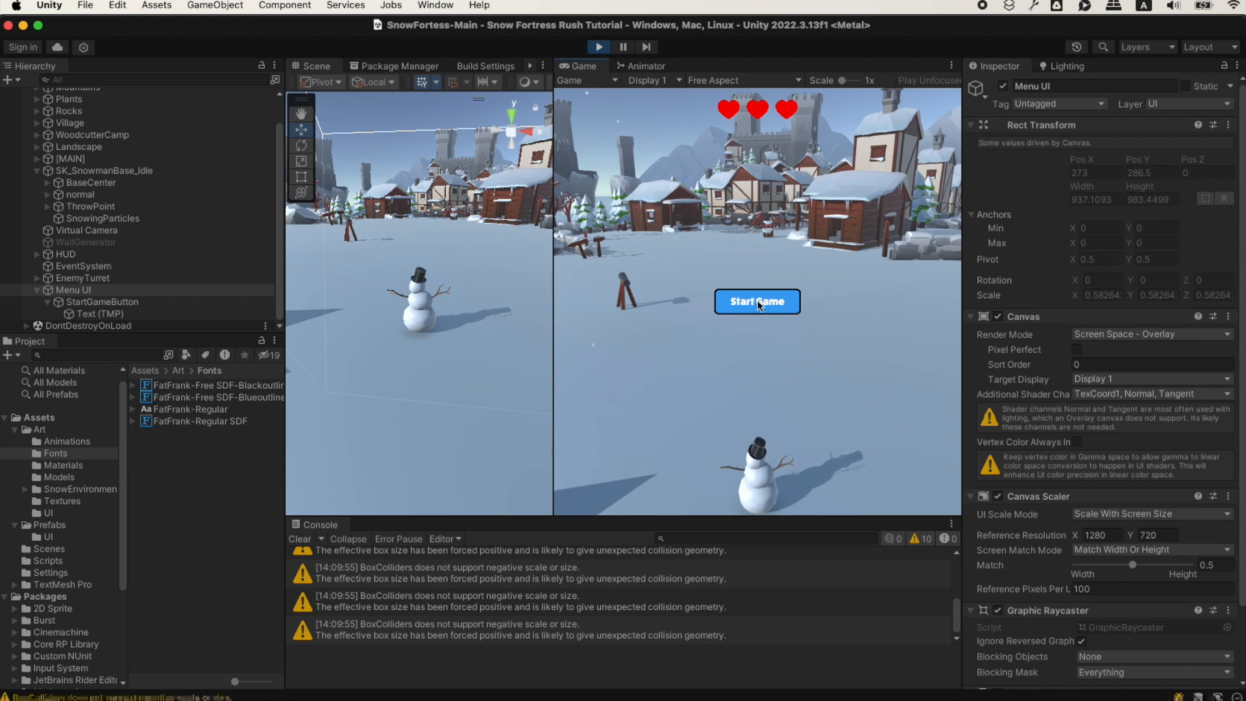
click(599, 46)
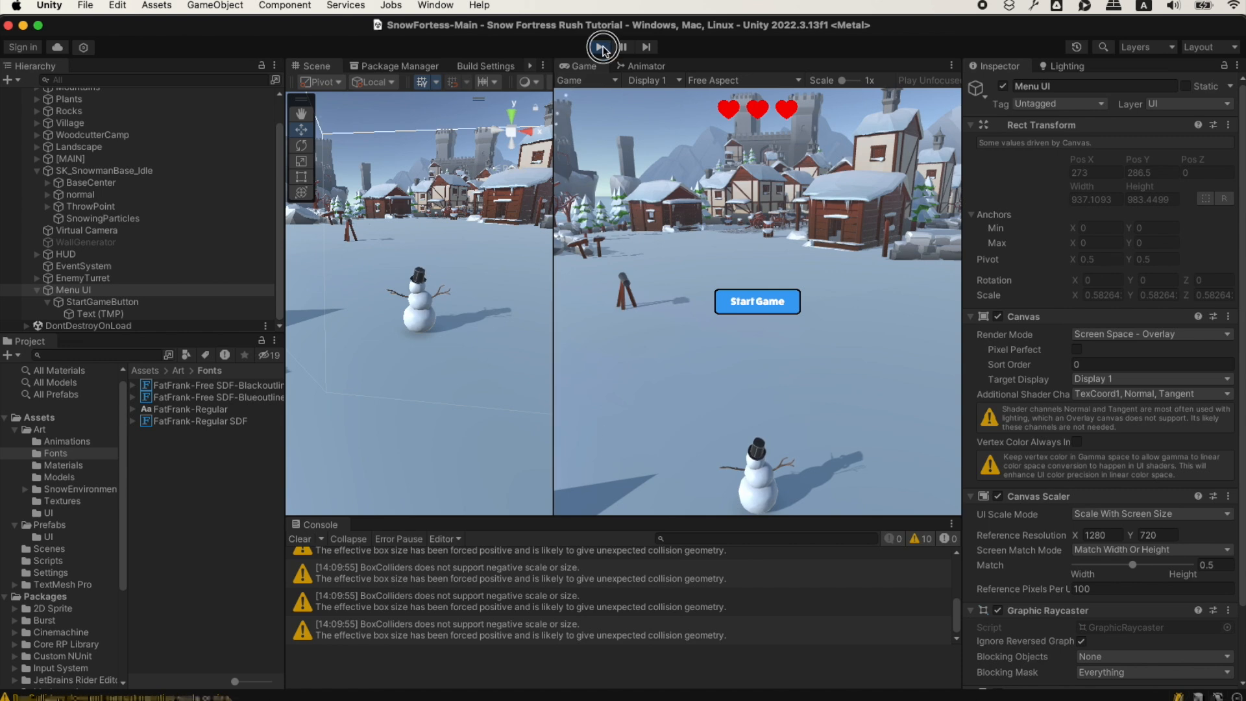
Switch to Visual Studio Code, delete the cursor-locking comment and statement from Start() in SnowmanController.cs, and save the file
key(super+Tab)
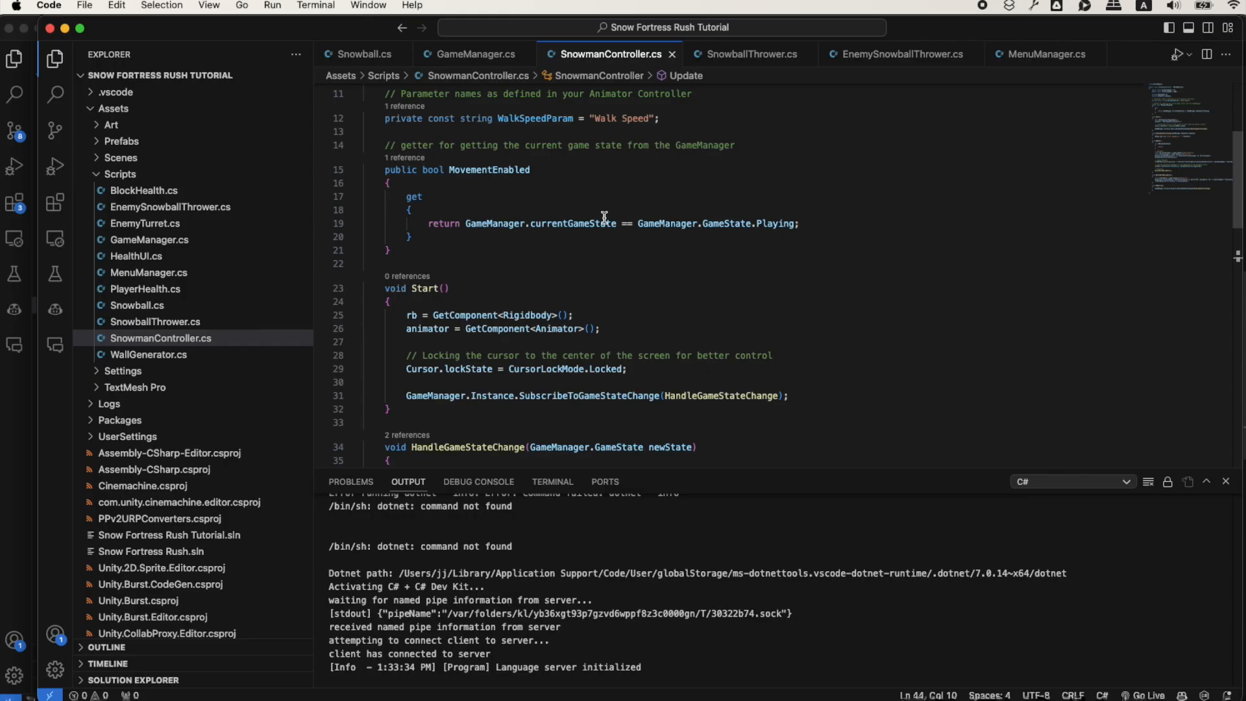
click(642, 369)
drag(649, 364, 314, 357)
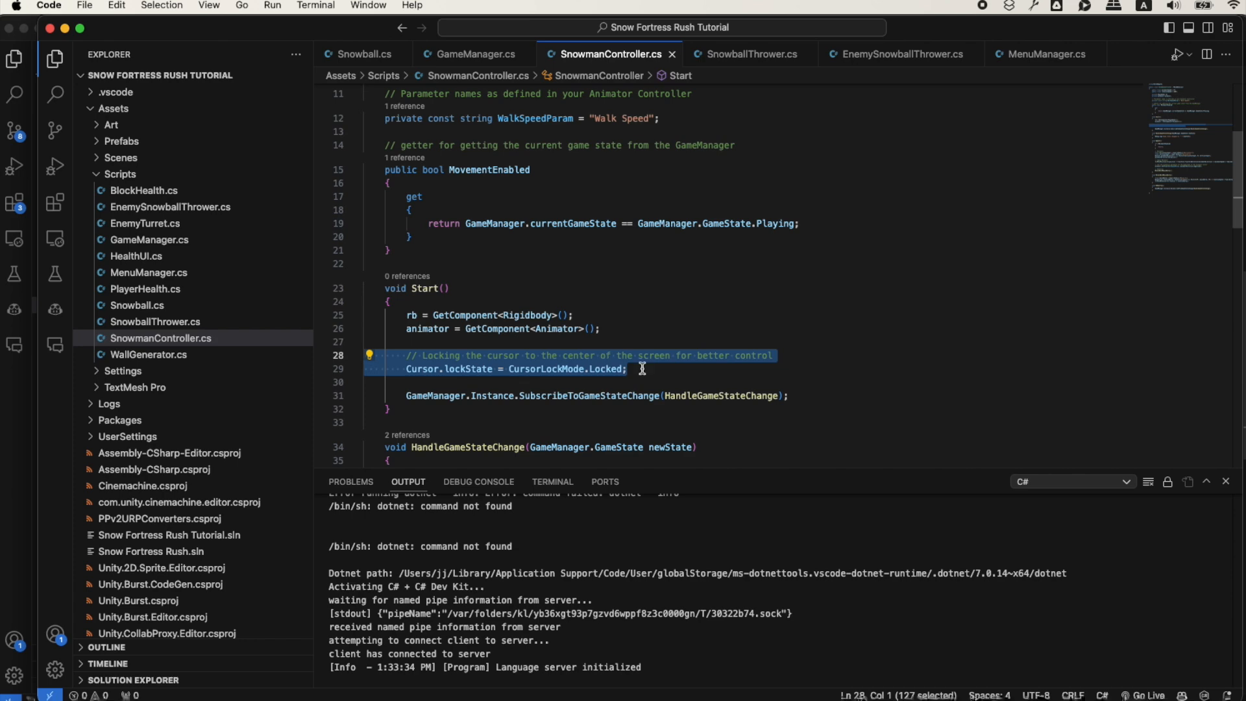
key(BackSpace)
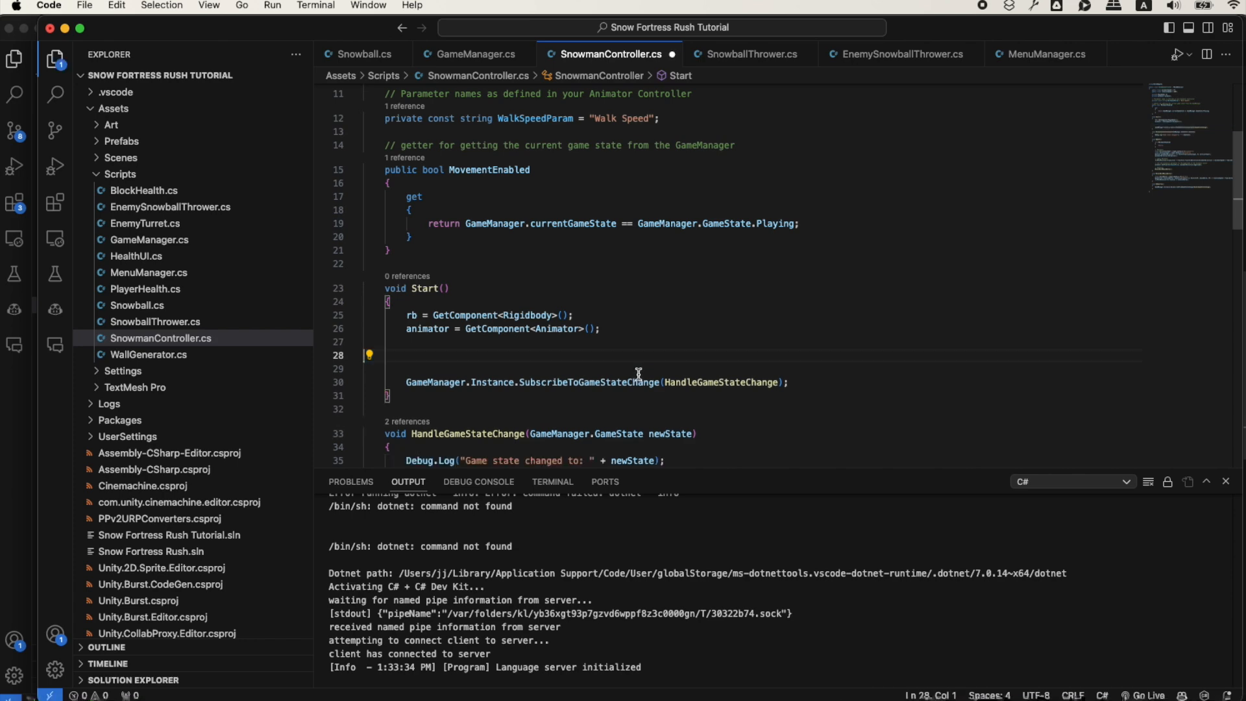
key(super+s)
In GameManager.cs, add the comment "// lock the cursor in playing mode, and unlock it in other modes" at the end of ChangeState()
click(476, 55)
scroll(451, 355, down, 10)
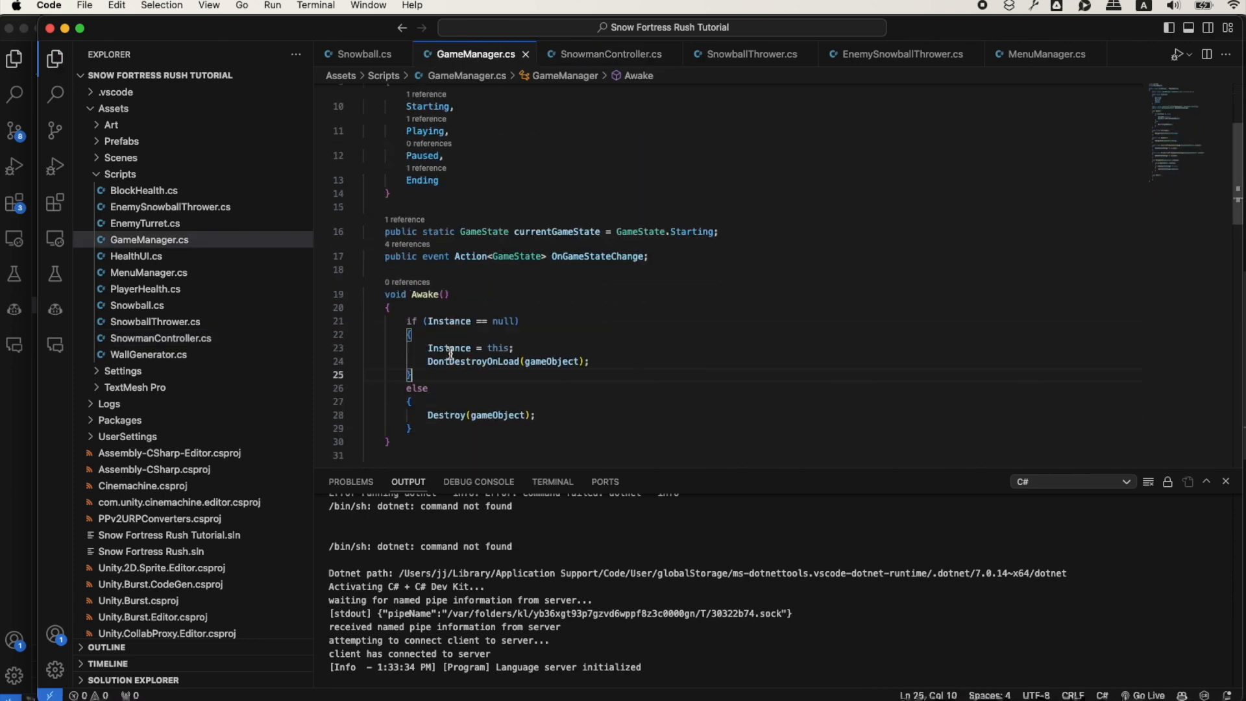
click(601, 333)
scroll(582, 355, down, 2)
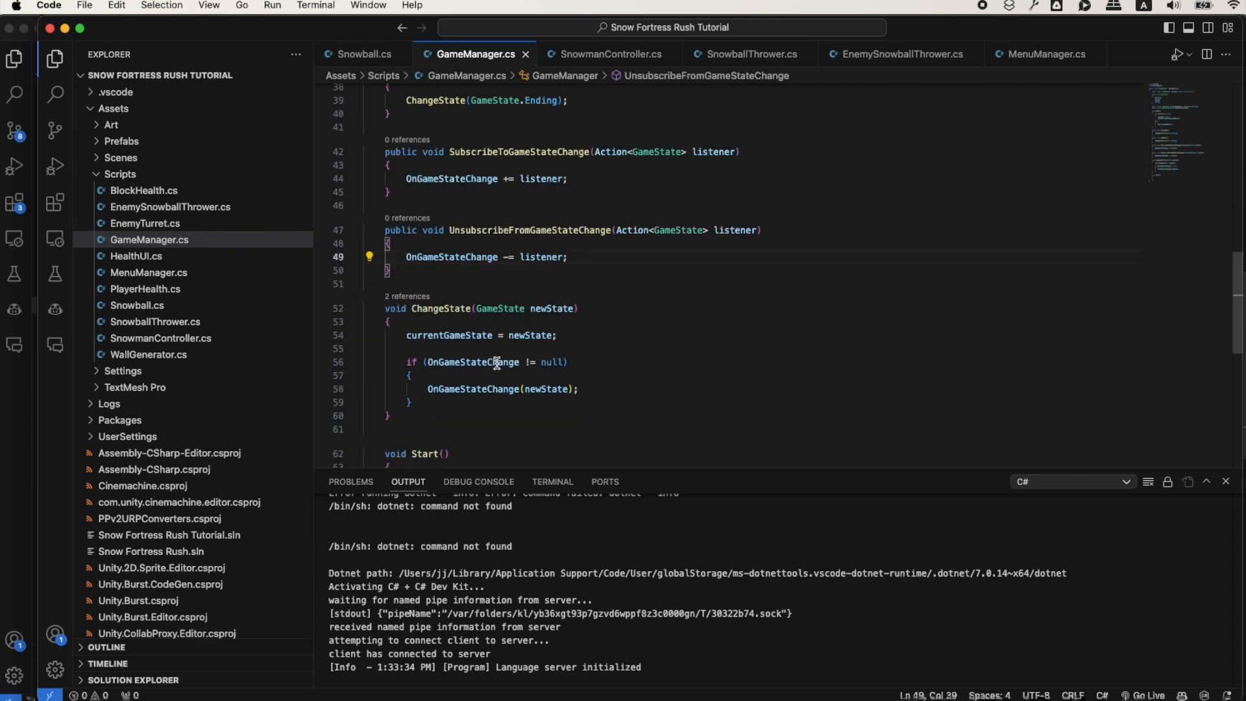
click(468, 398)
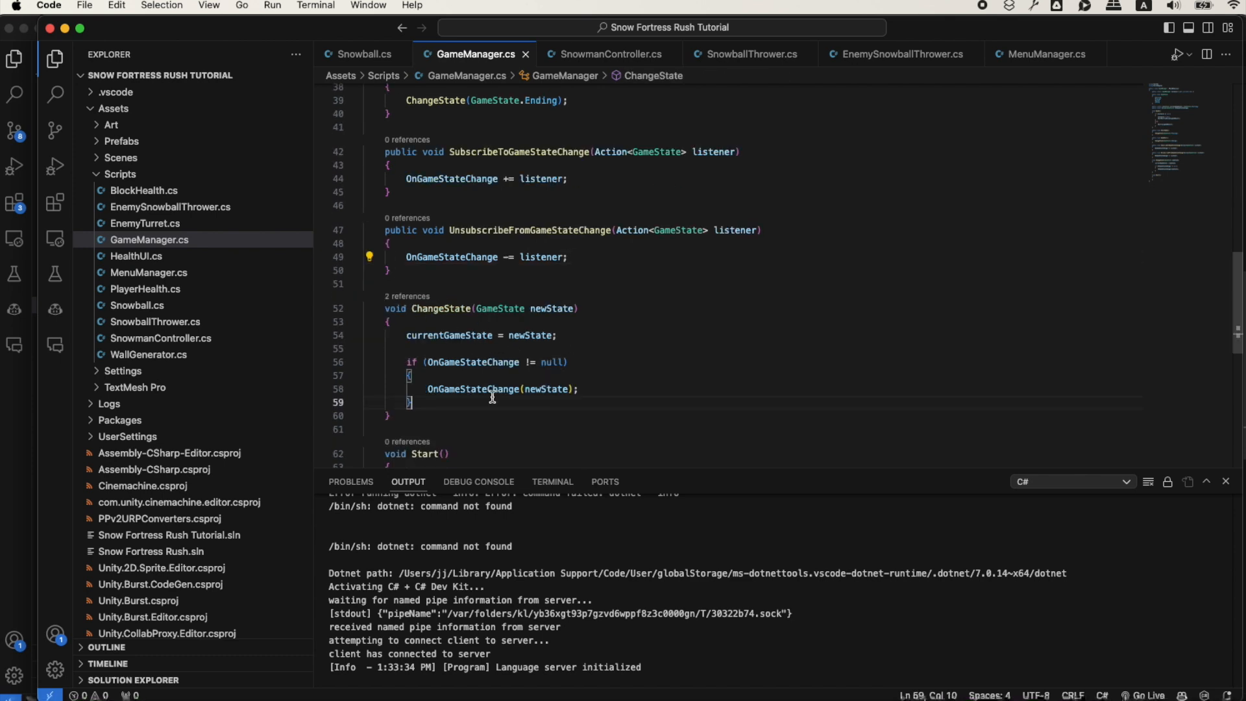
key(Return)
key(Return)
text(// lock the cursor in playing mode, and unlock it in other modes)
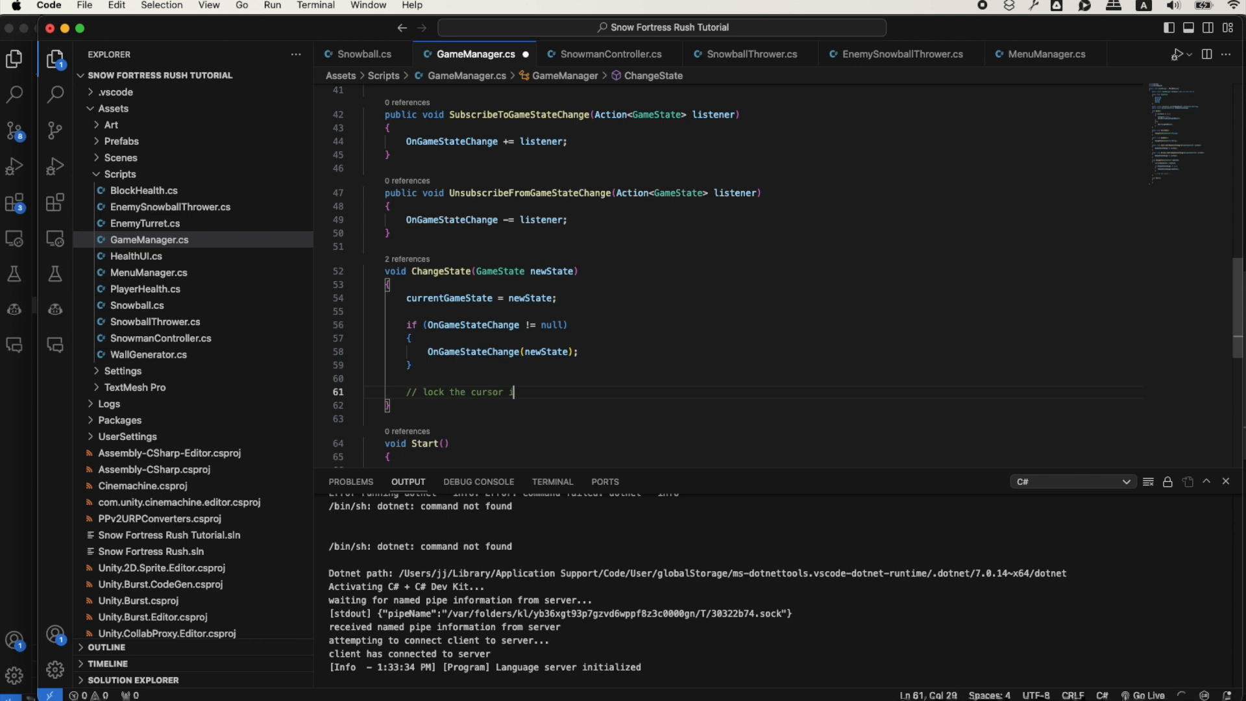
Below the comment, insert Cursor.lockState = newState == GameState.Playing ? CursorLockMode.Locked : CursorLockMode.None;
key(Return)
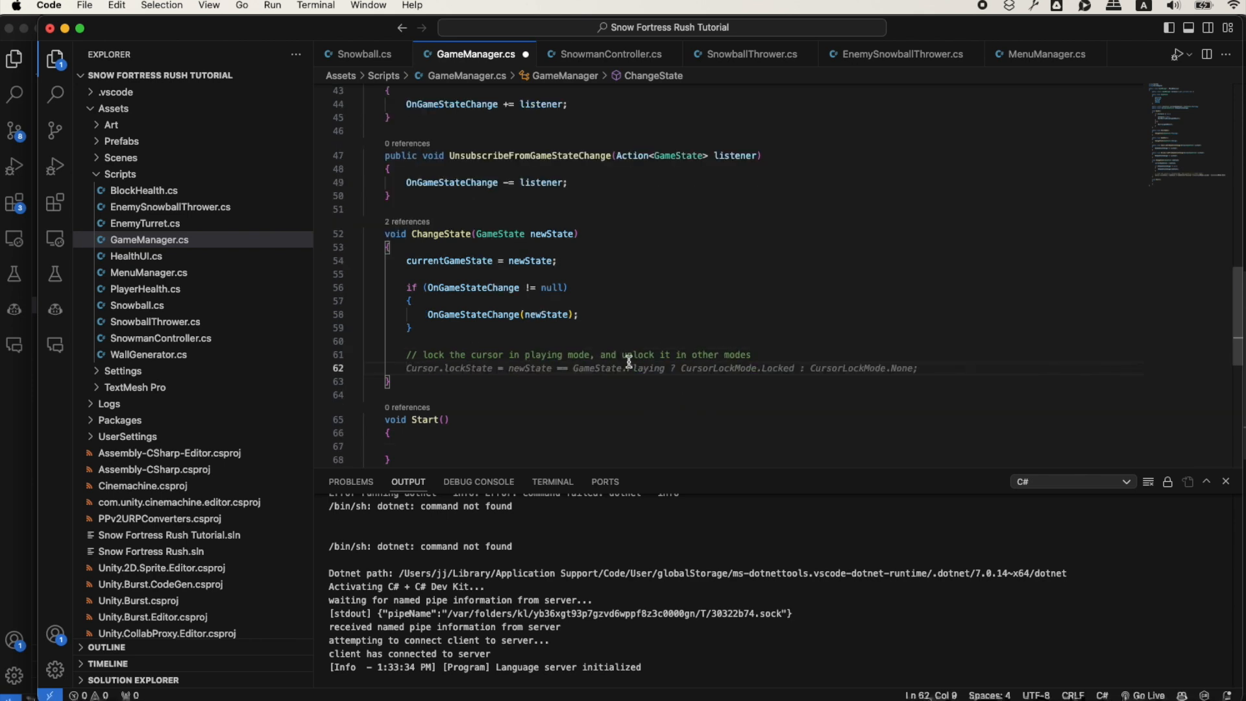
scroll(791, 389, down, 2)
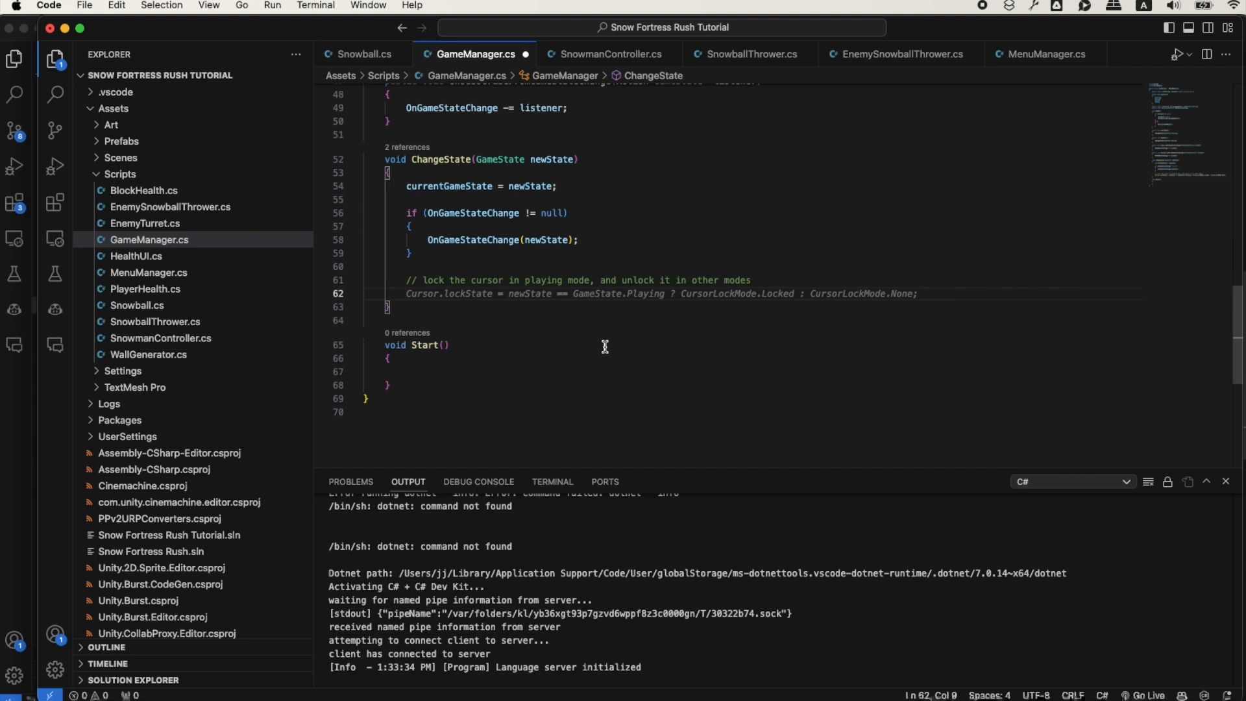
key(Tab)
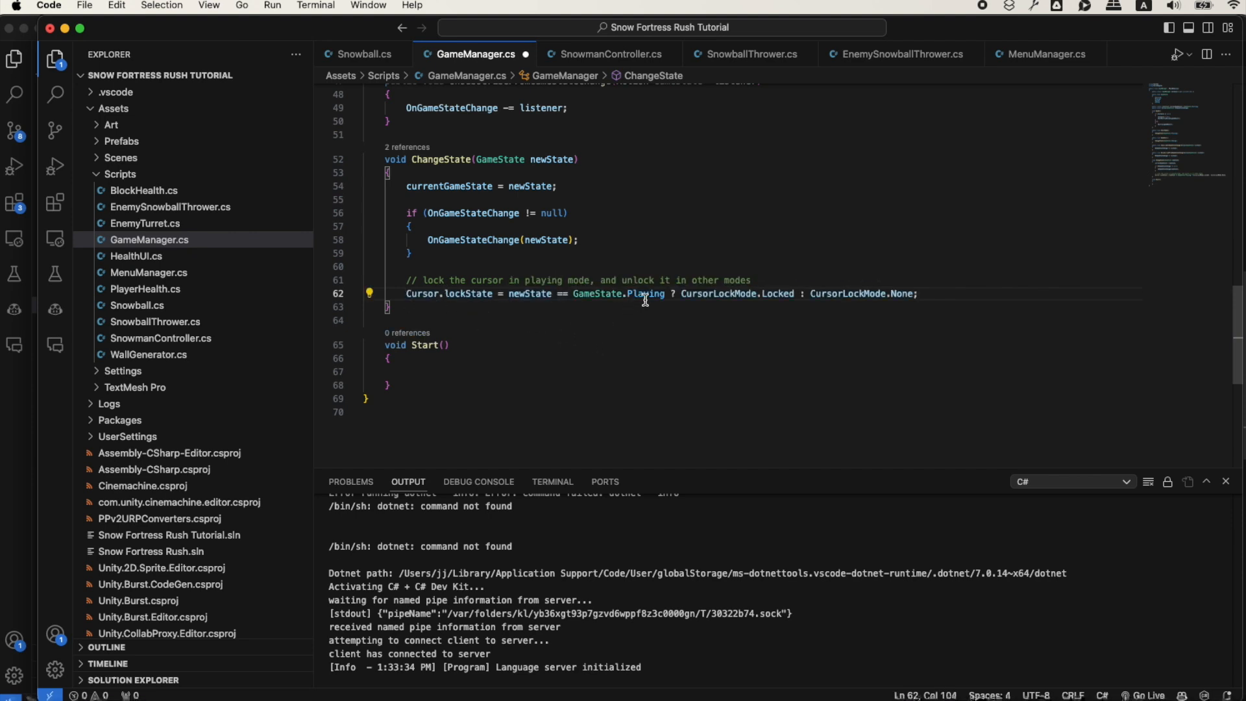
mouse_move(647, 298)
Switch to Unity and playtest: start the game with the Start Game button, move the snowman around, and exit play mode
key(super+Tab)
key(super+p)
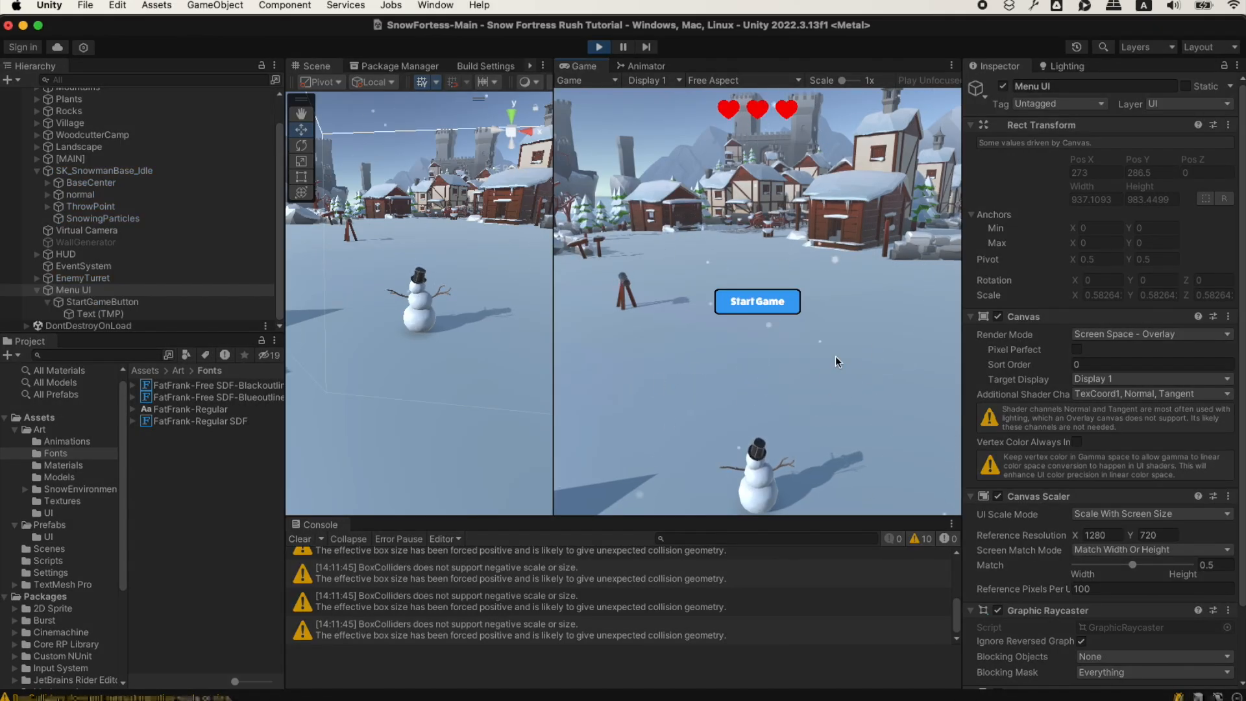
click(750, 302)
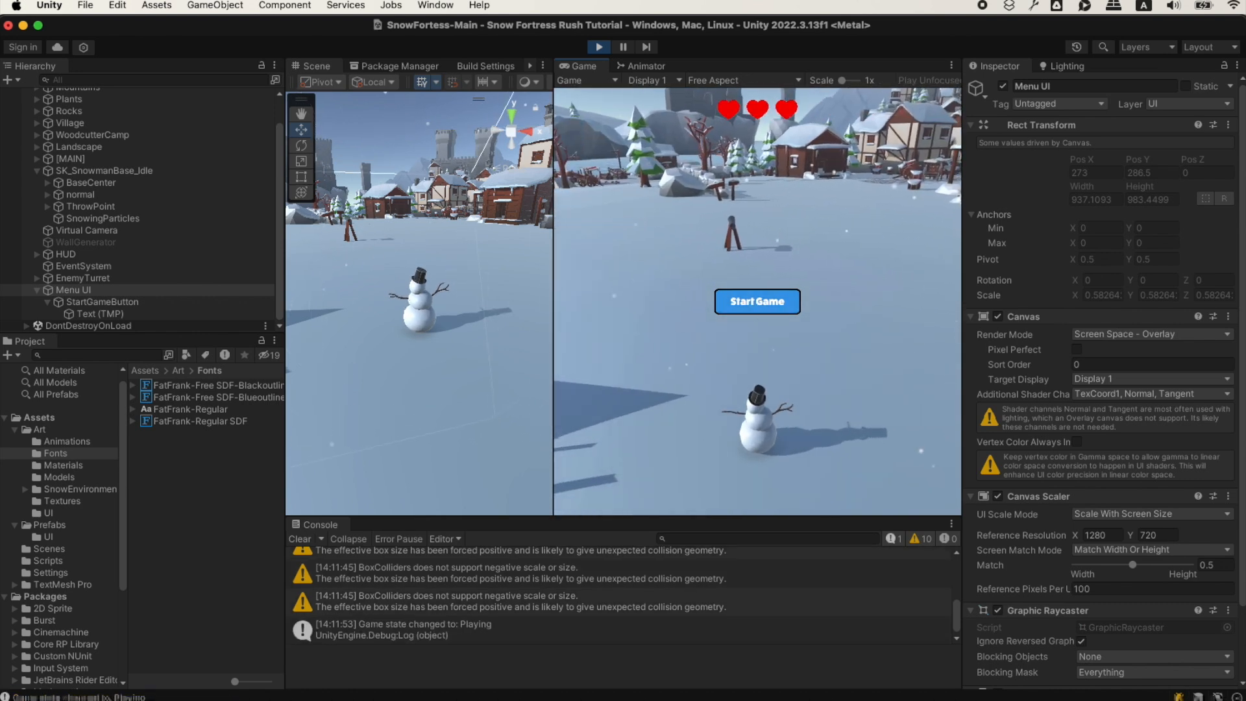
key(w)
key(d)
key(s)
key(a)
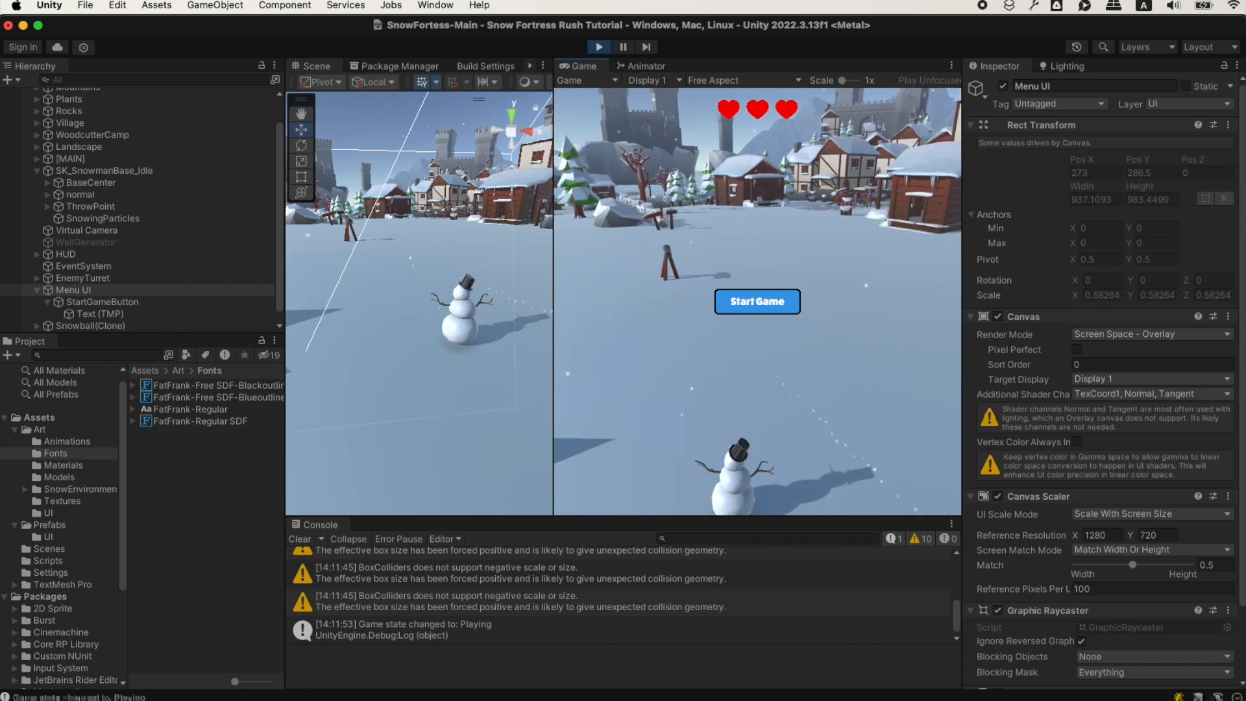
key(w)
key(d)
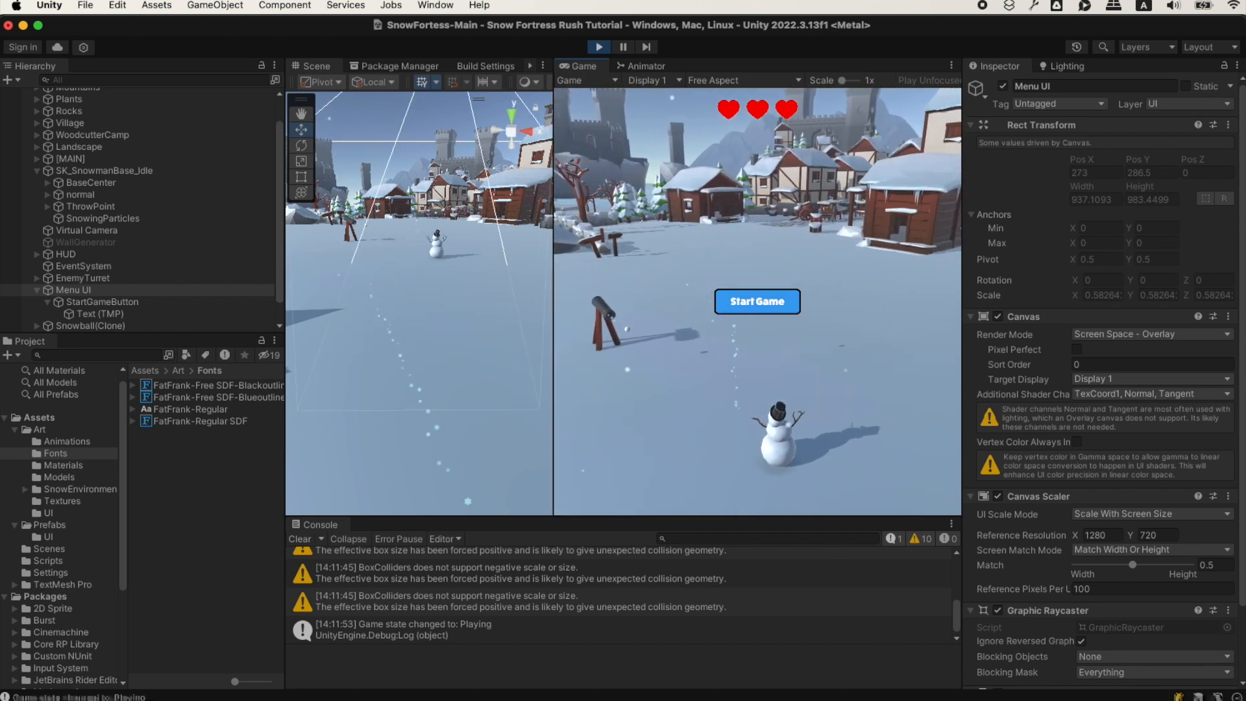
key(s)
key(a)
key(w)
key(d)
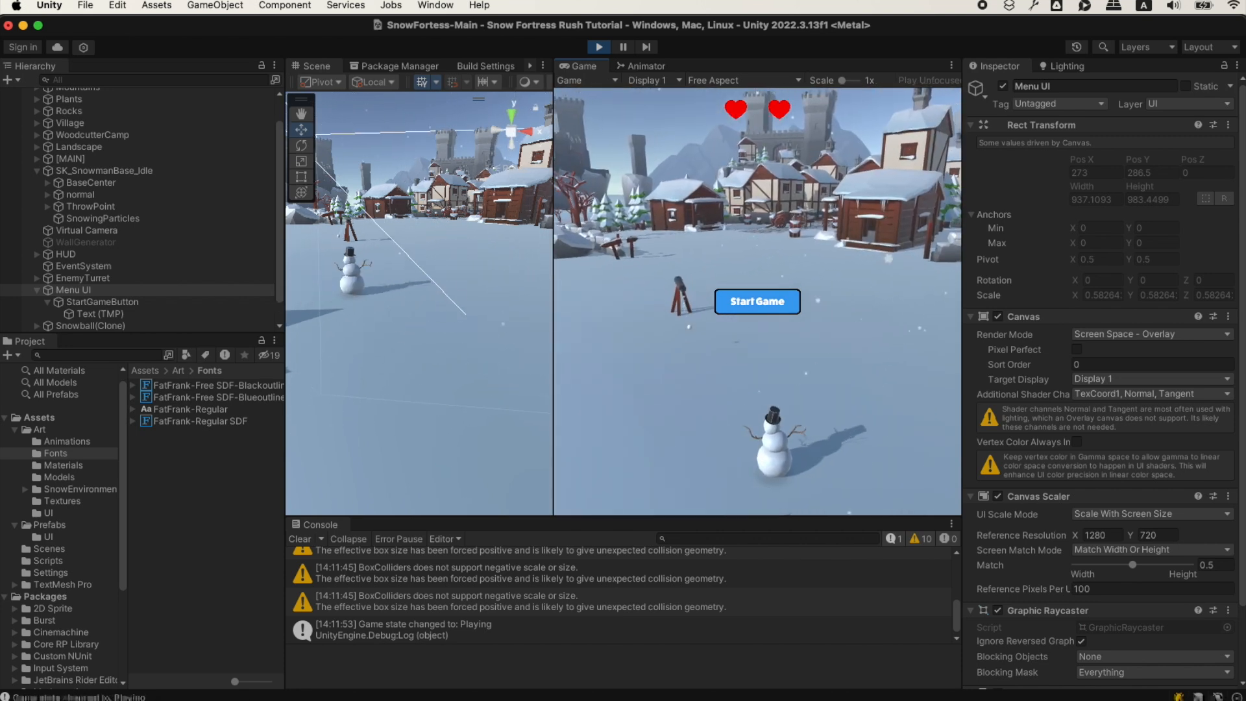
key(s)
key(d)
key(a)
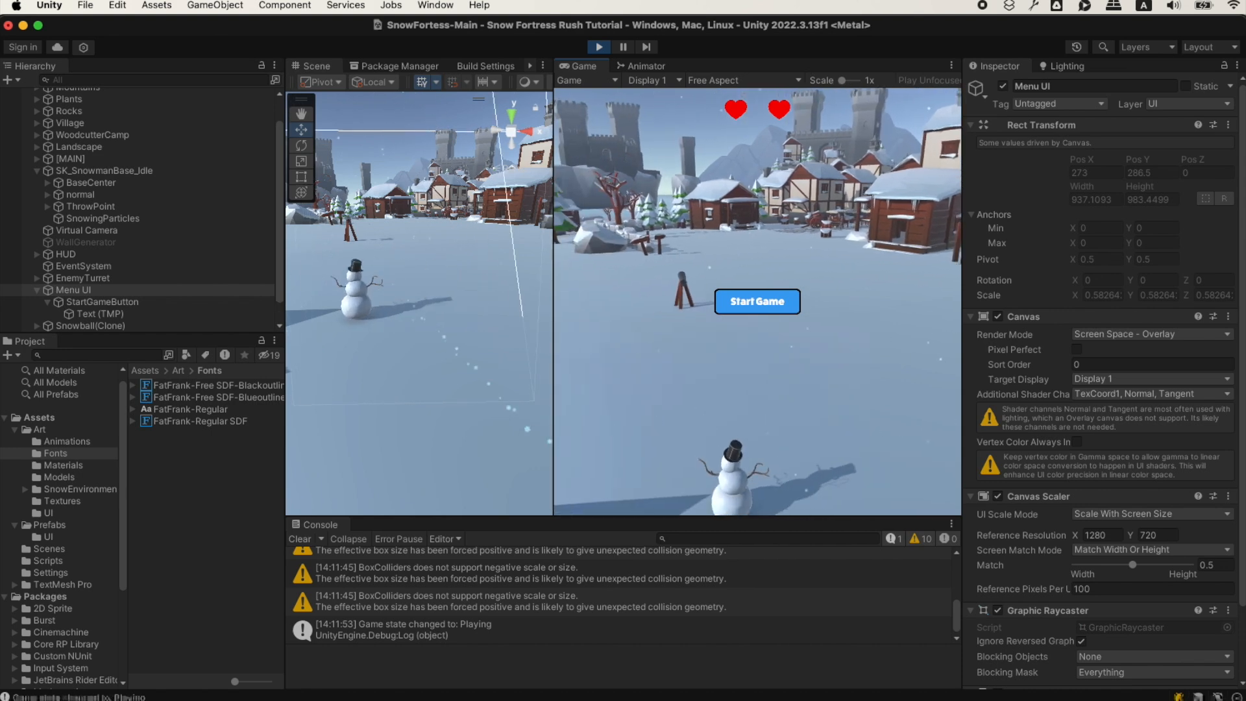
key(super+p)
Switch to Unity Muse in Brave and ask "Can you hide the start game button when the game starts (ie: when the button has been pressed)"
key(super+Tab)
key(super+Tab)
key(super+Tab)
key(super+Tab)
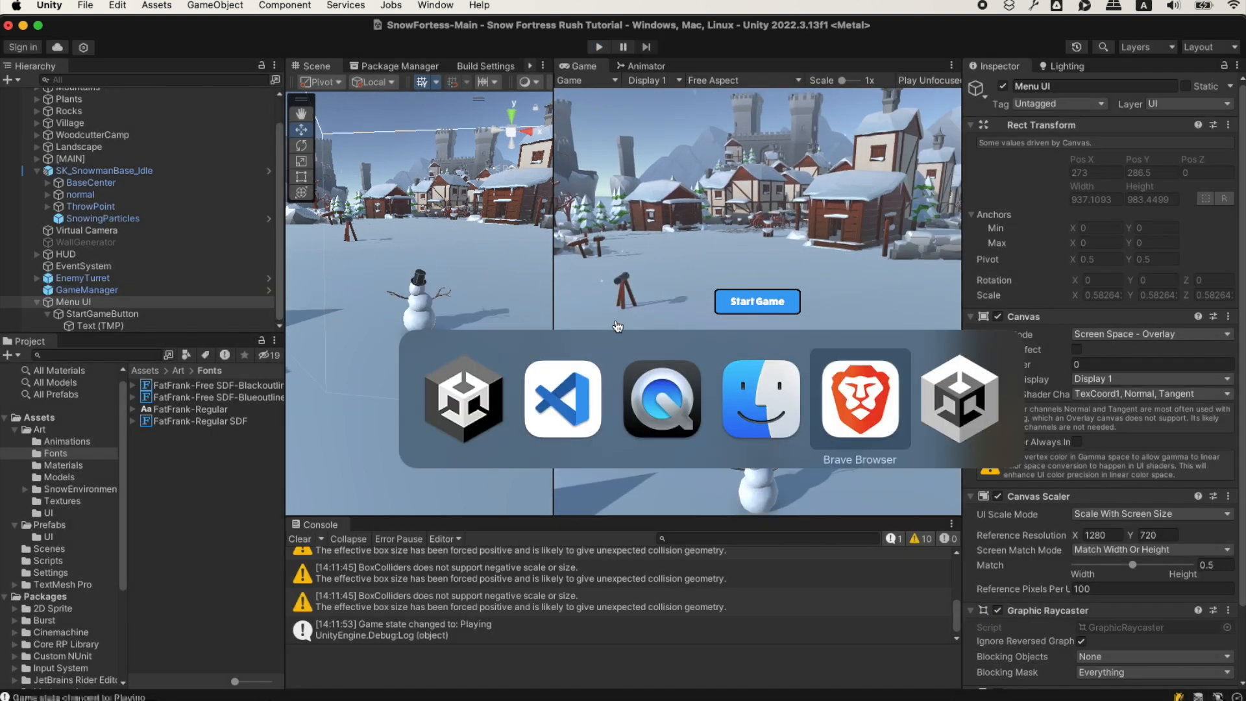
click(379, 582)
text(Can you hide the start game button when the )
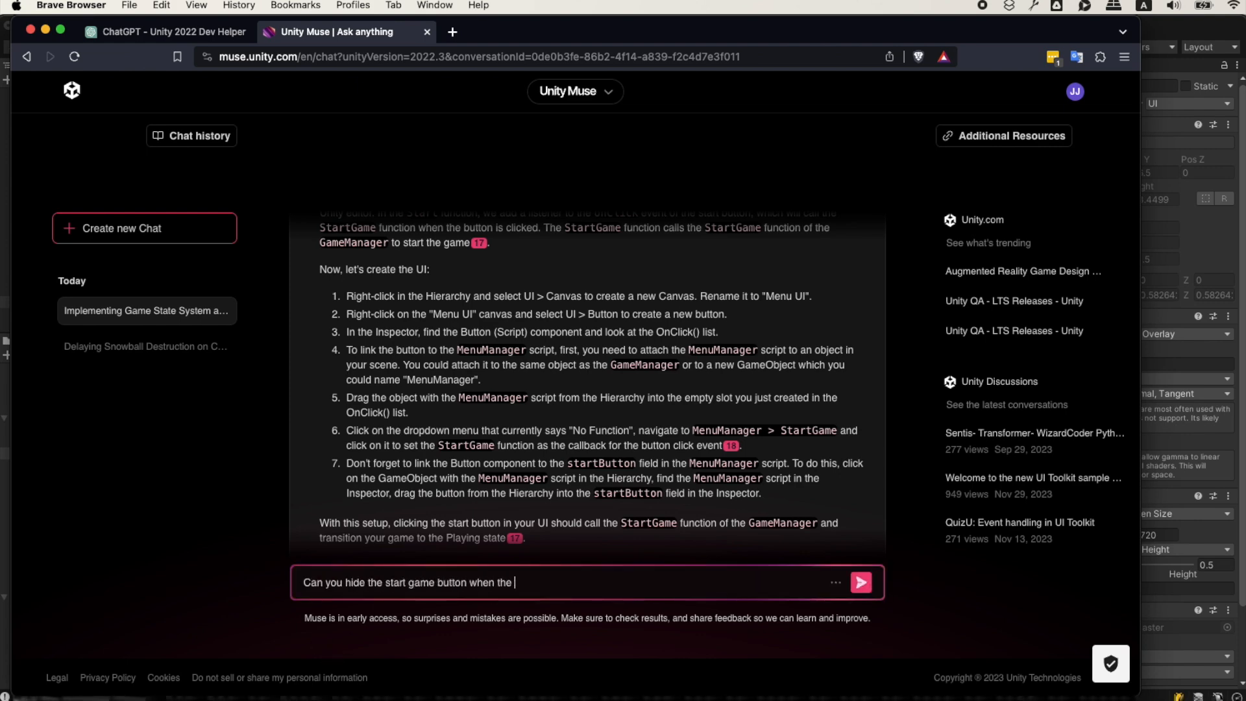
text(game starts (ie: when the button has been pressed))
key(Return)
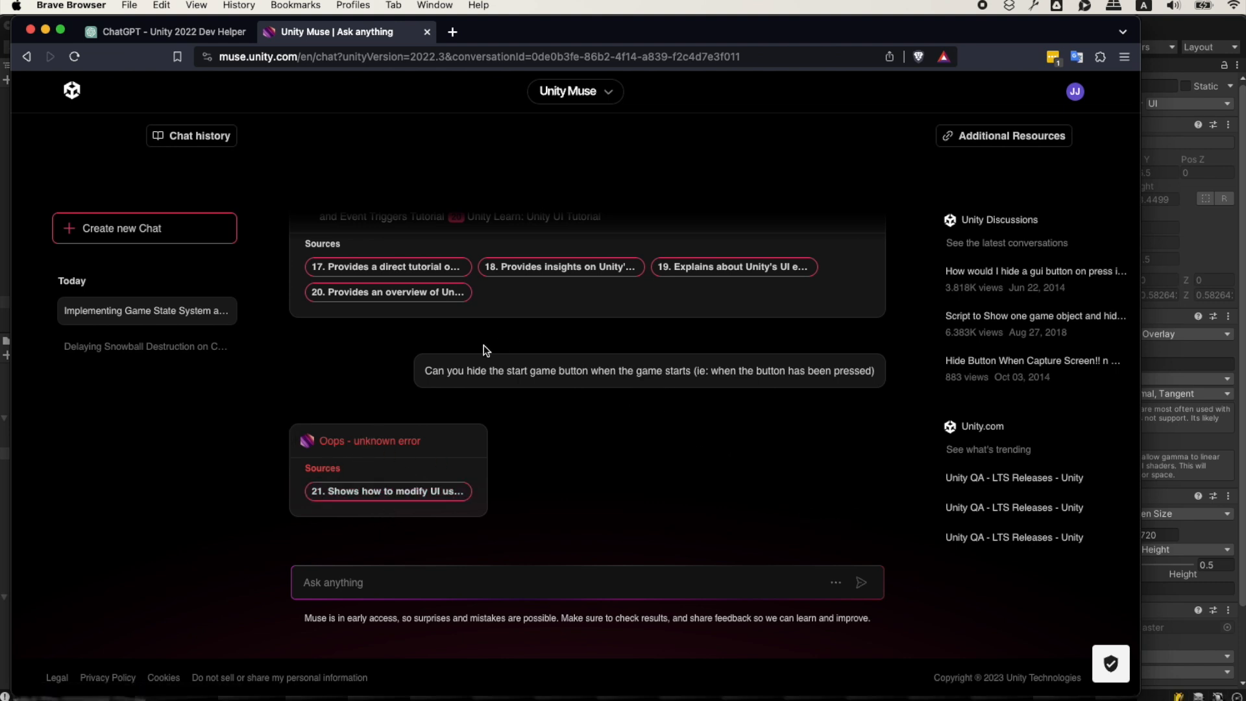
Give the error reply negative feedback and resubmit the same question about hiding the start game button
mouse_move(854, 495)
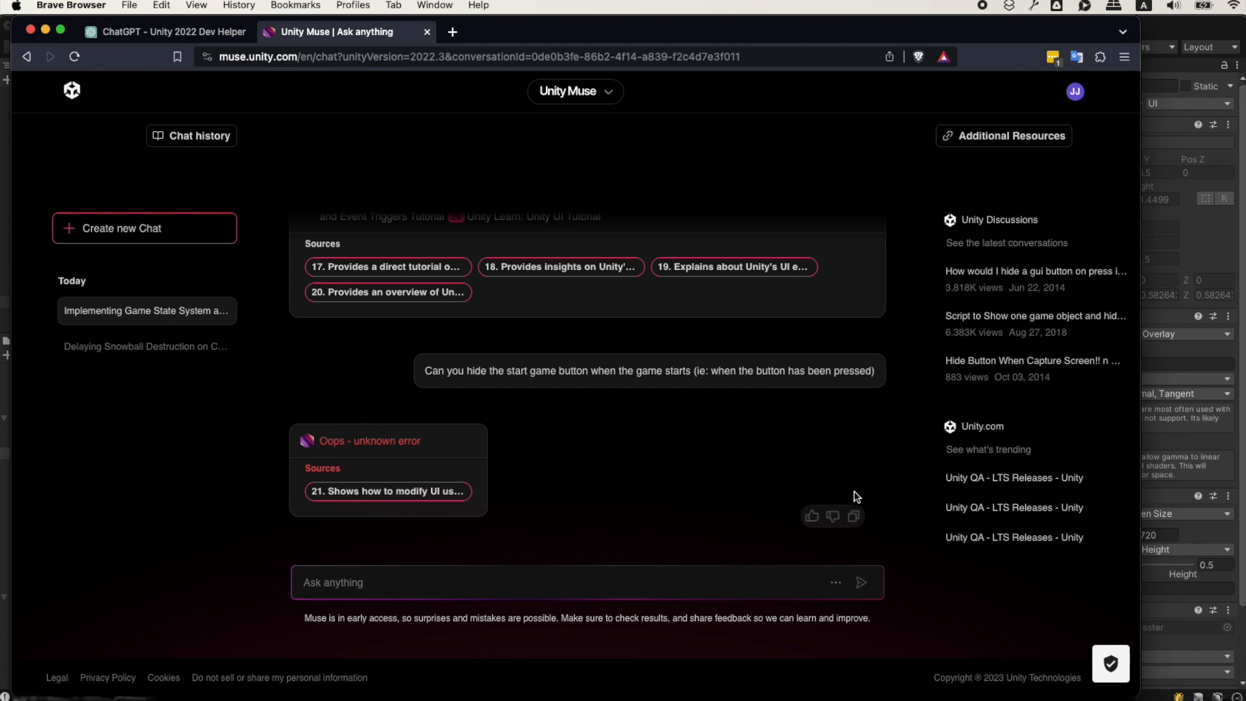
click(833, 516)
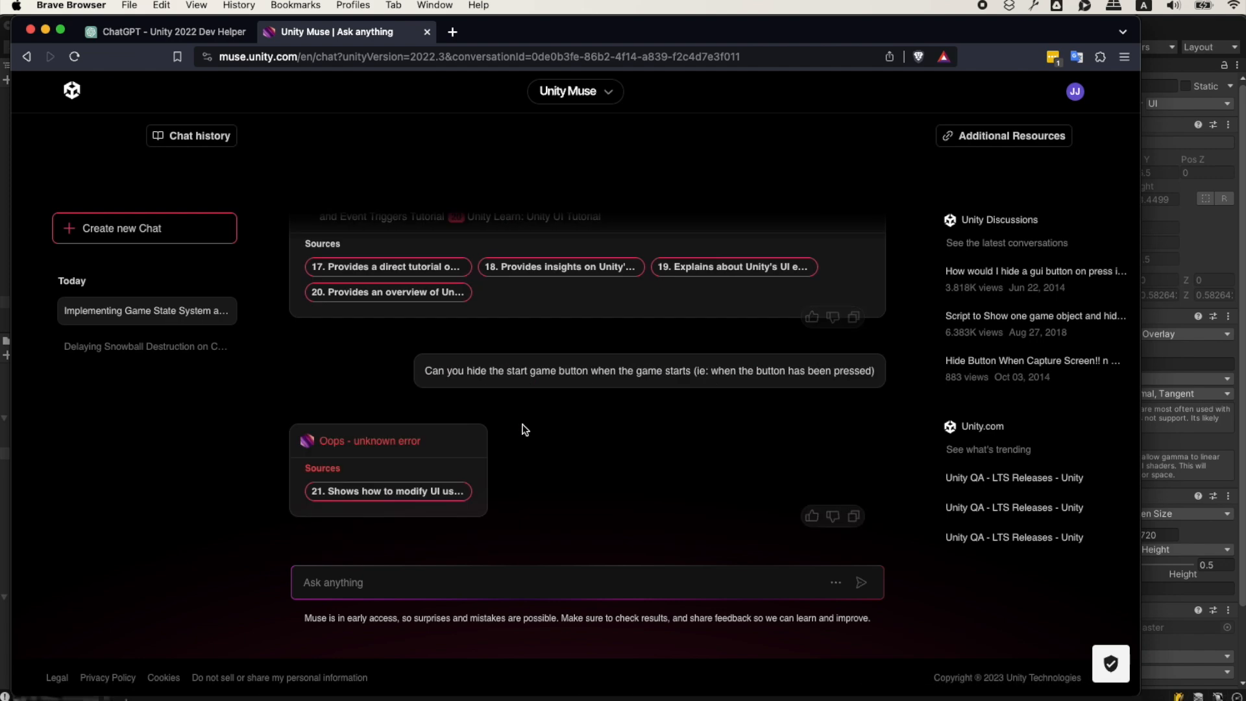
mouse_move(454, 495)
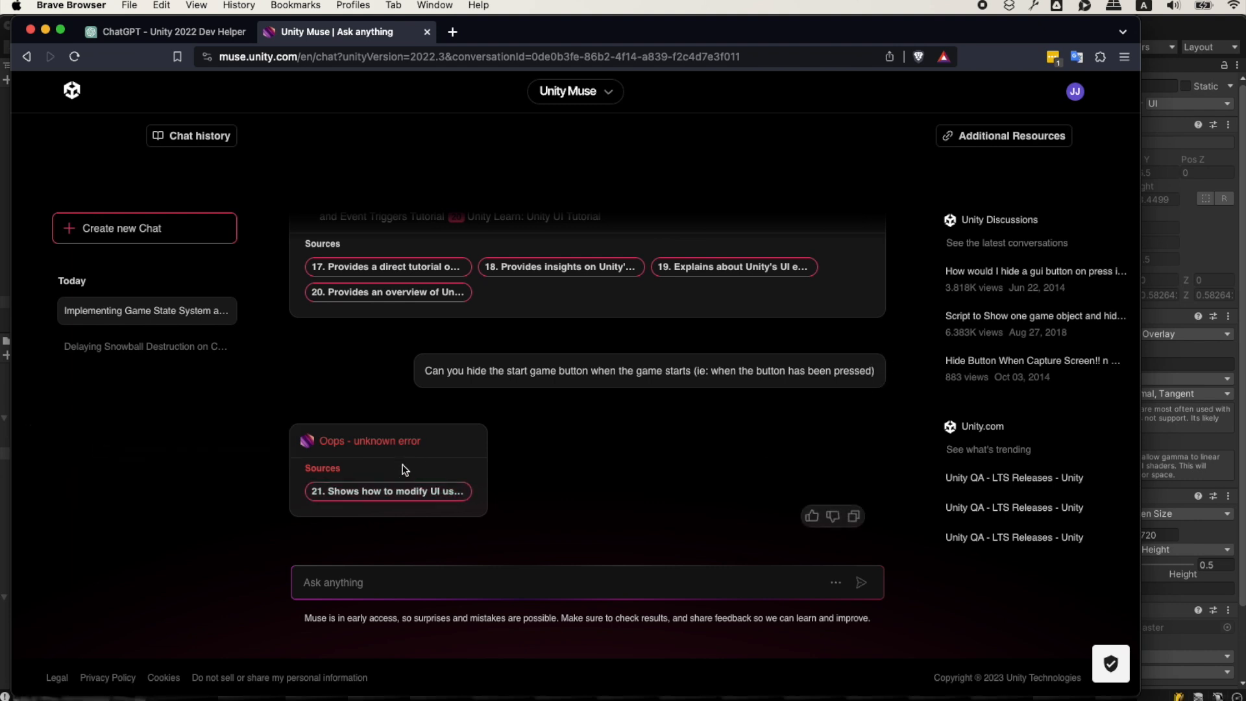
drag(425, 371, 870, 375)
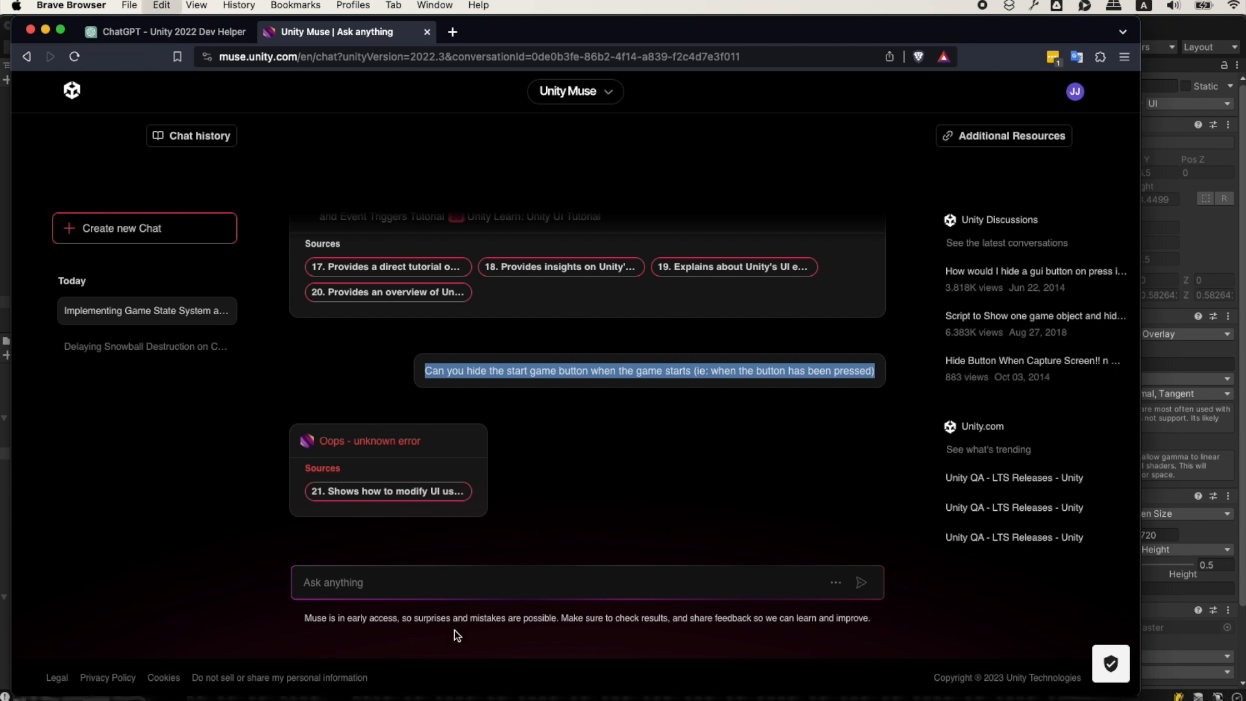
click(520, 580)
key(super+v)
key(Return)
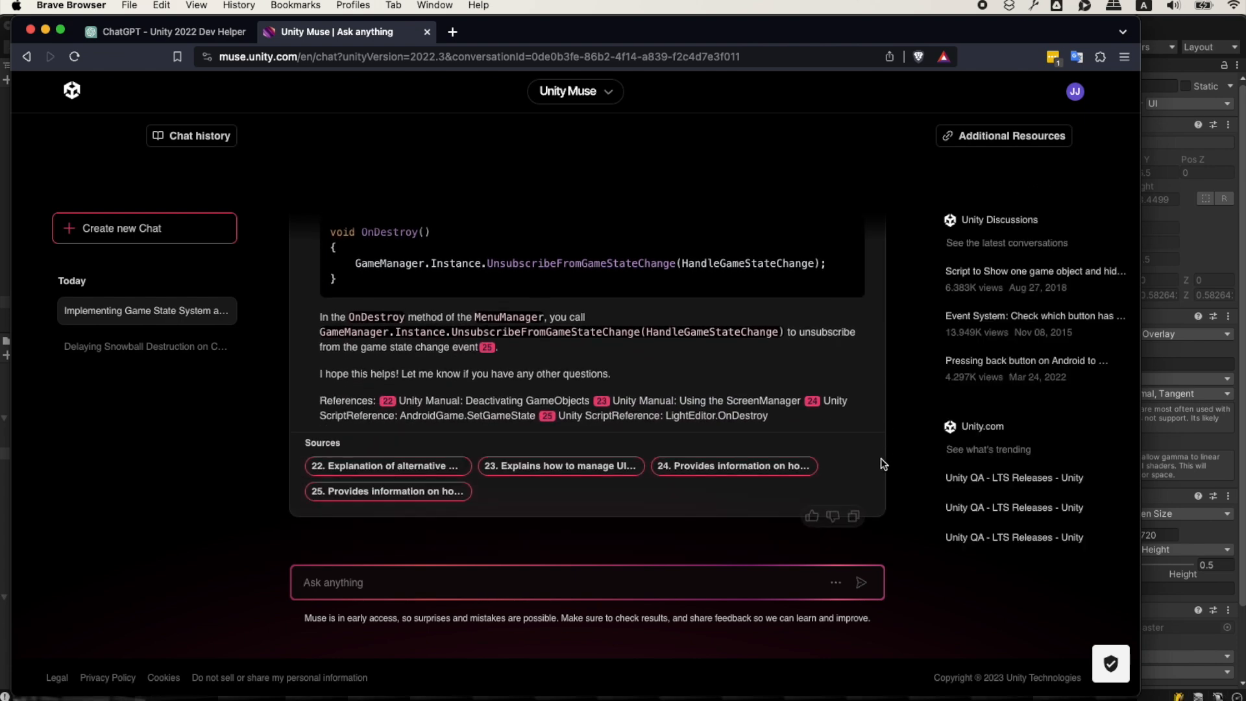
Read through Muse's answer on hiding the start button, including the StartGame and HandleGameStateChange code
scroll(681, 403, up, 10)
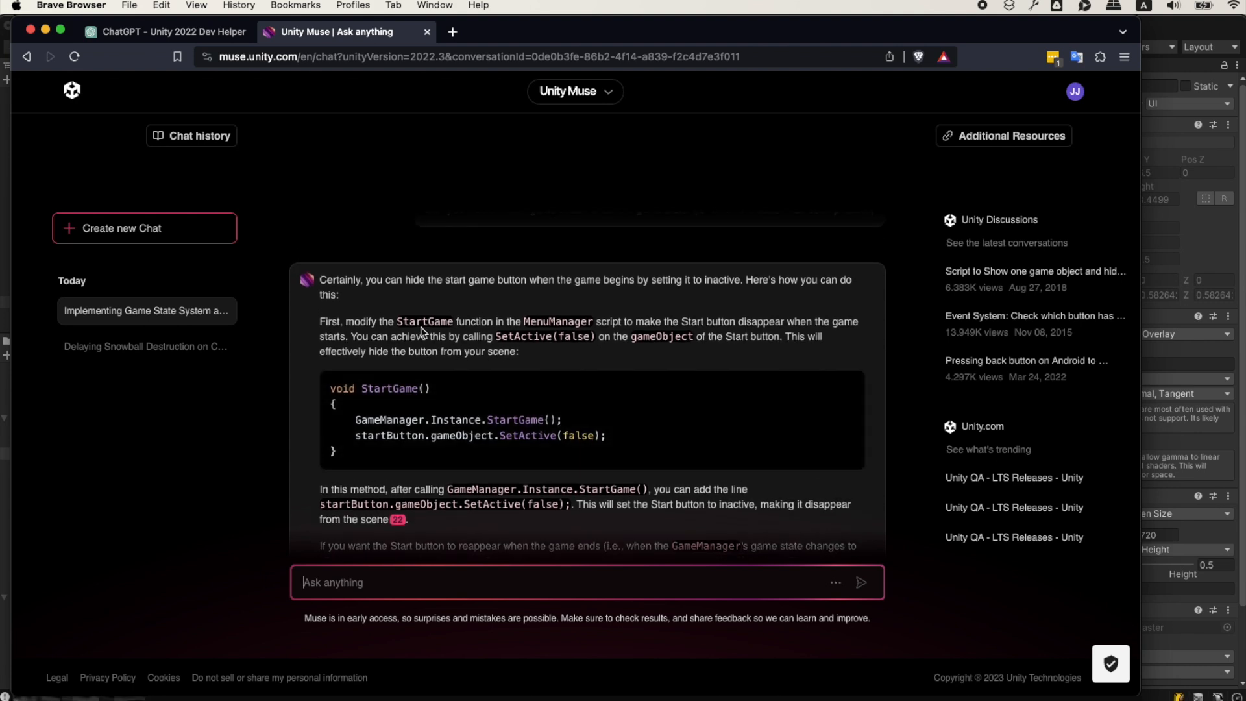
scroll(477, 371, up, 2)
scroll(454, 344, down, 4)
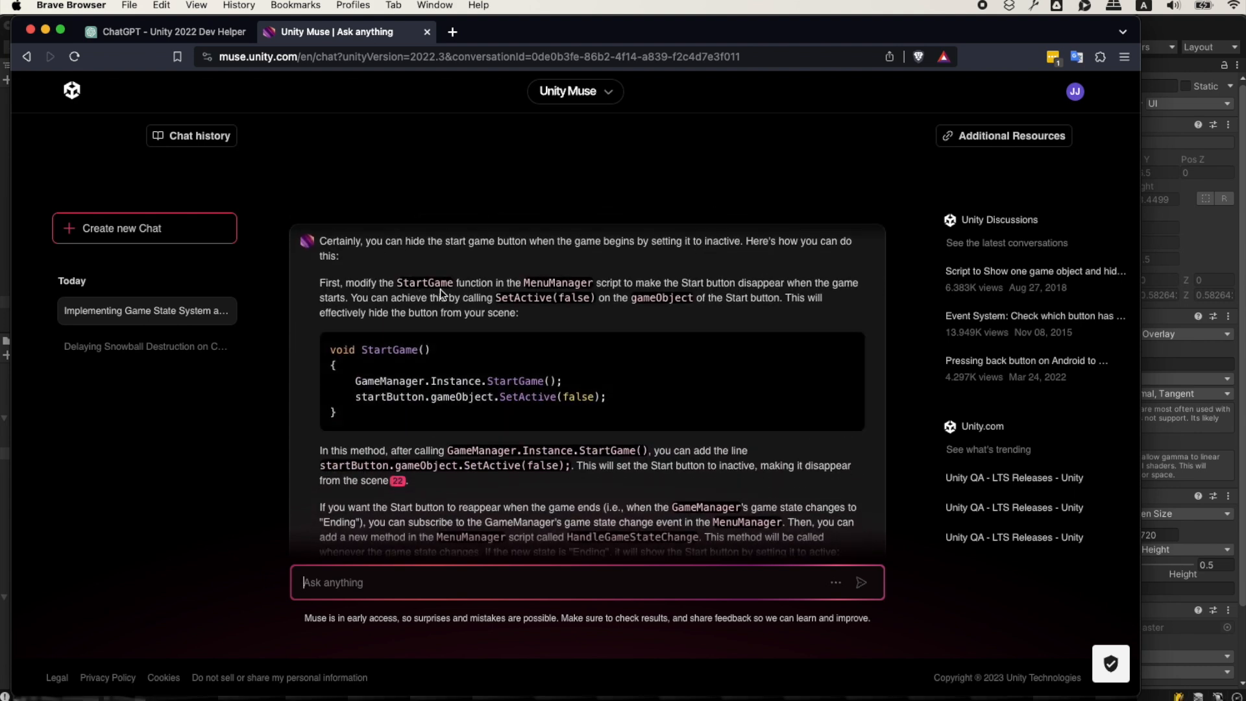
mouse_move(336, 398)
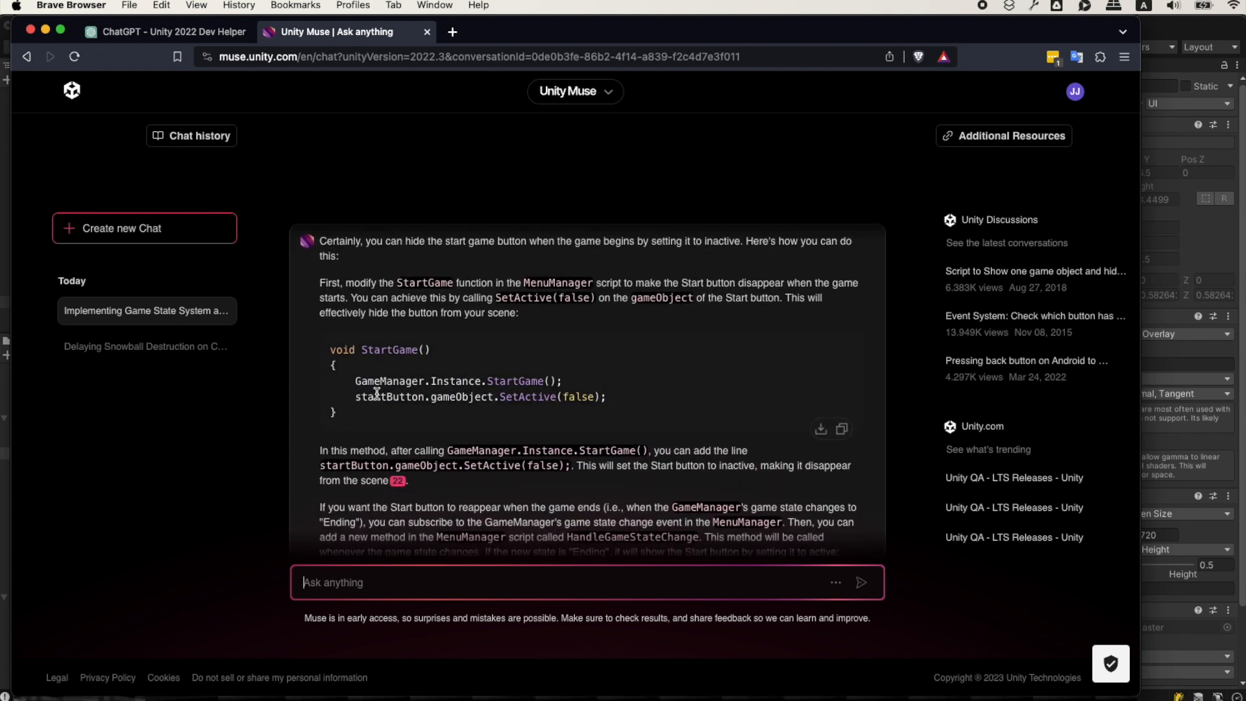
scroll(492, 409, down, 3)
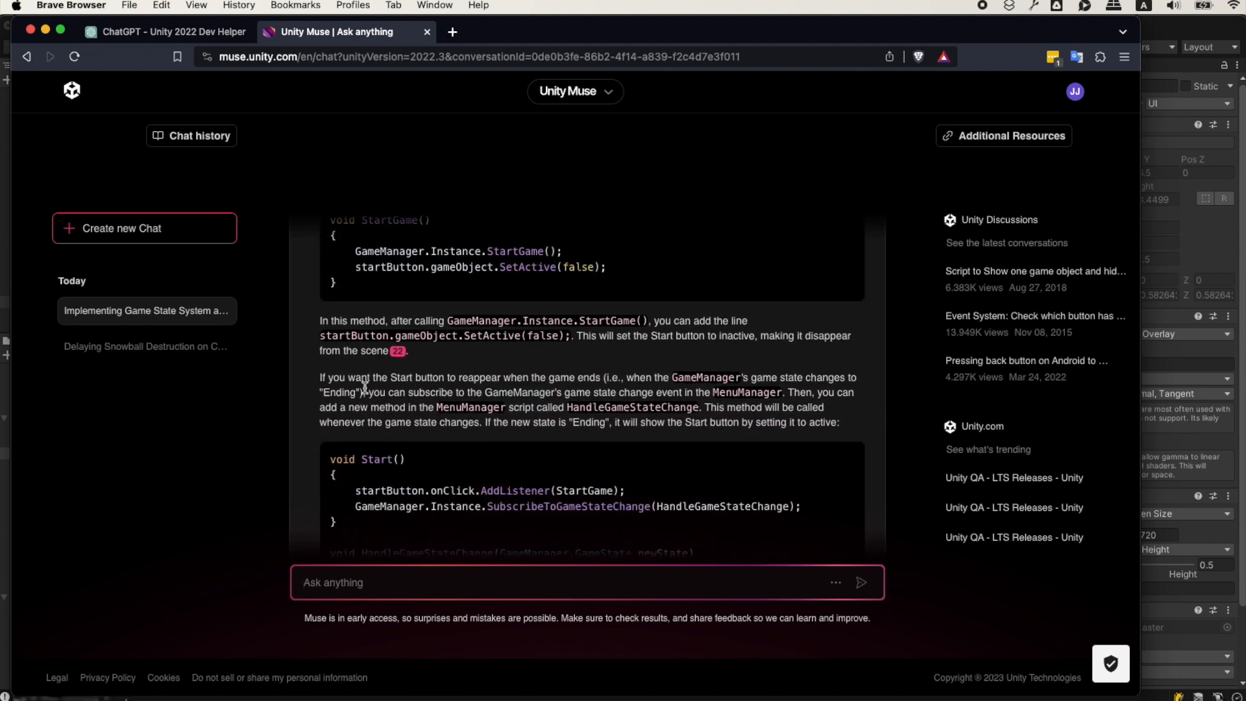
scroll(549, 361, down, 2)
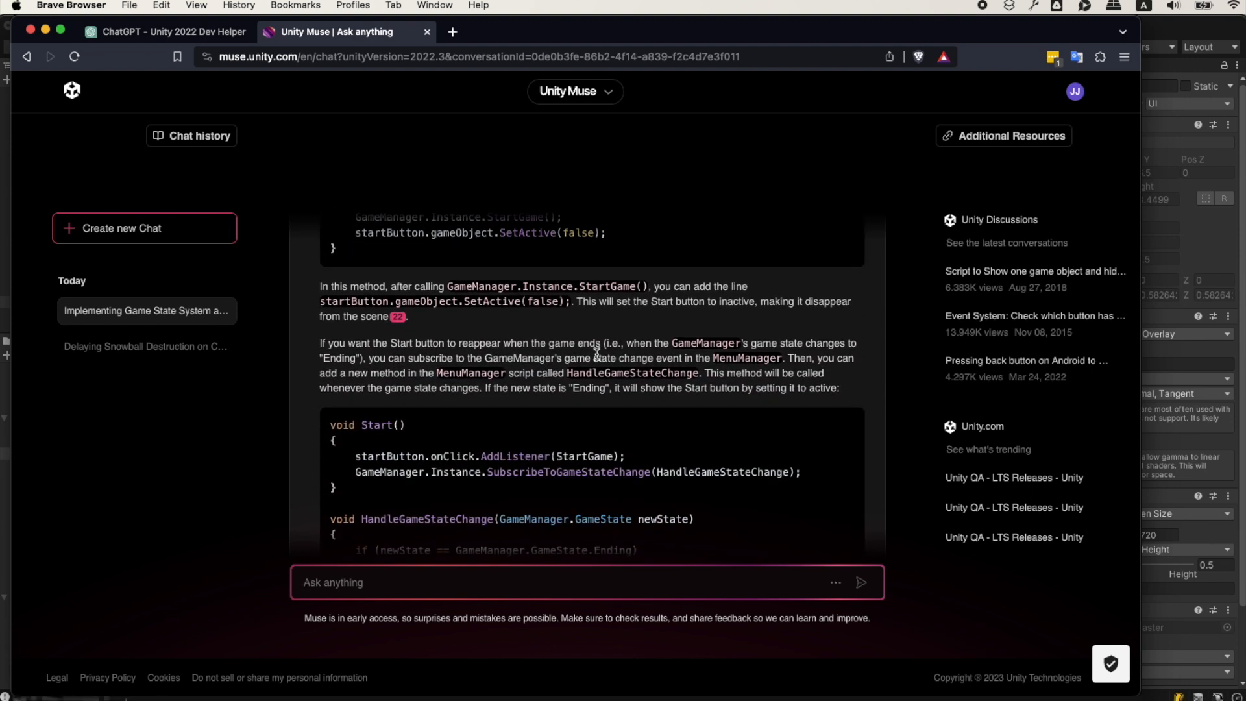
scroll(564, 368, down, 1)
scroll(434, 385, down, 4)
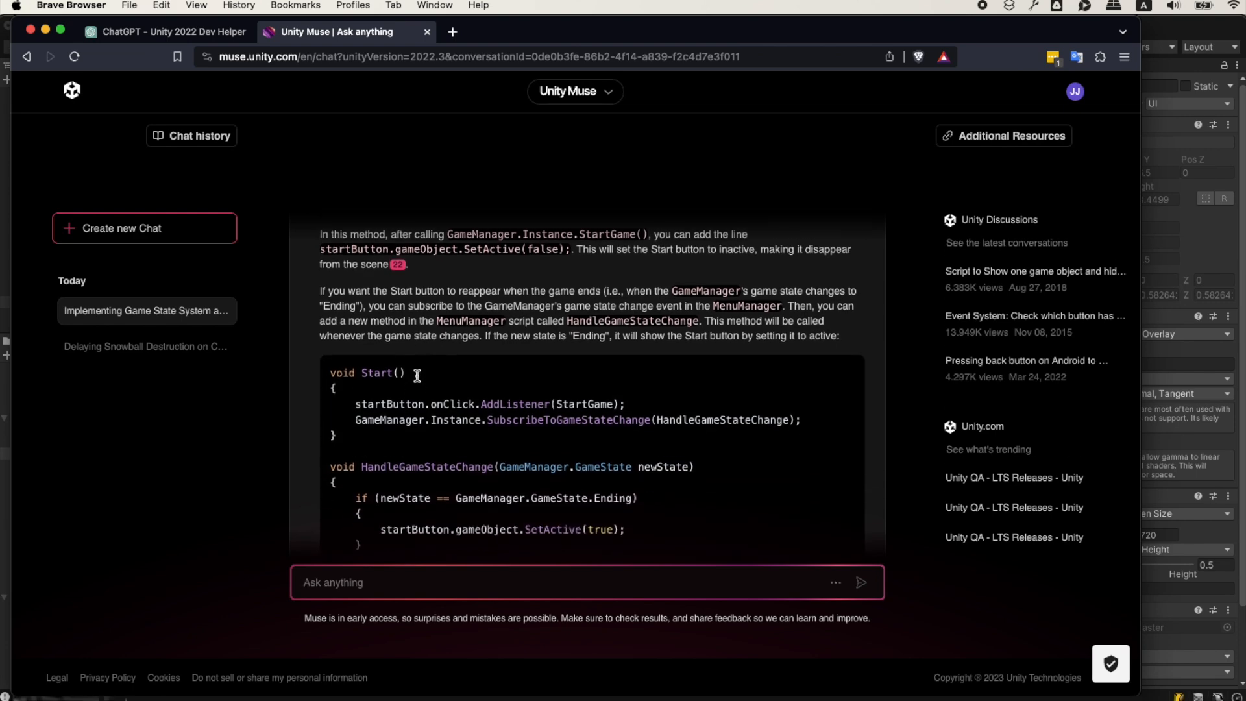
scroll(398, 437, down, 3)
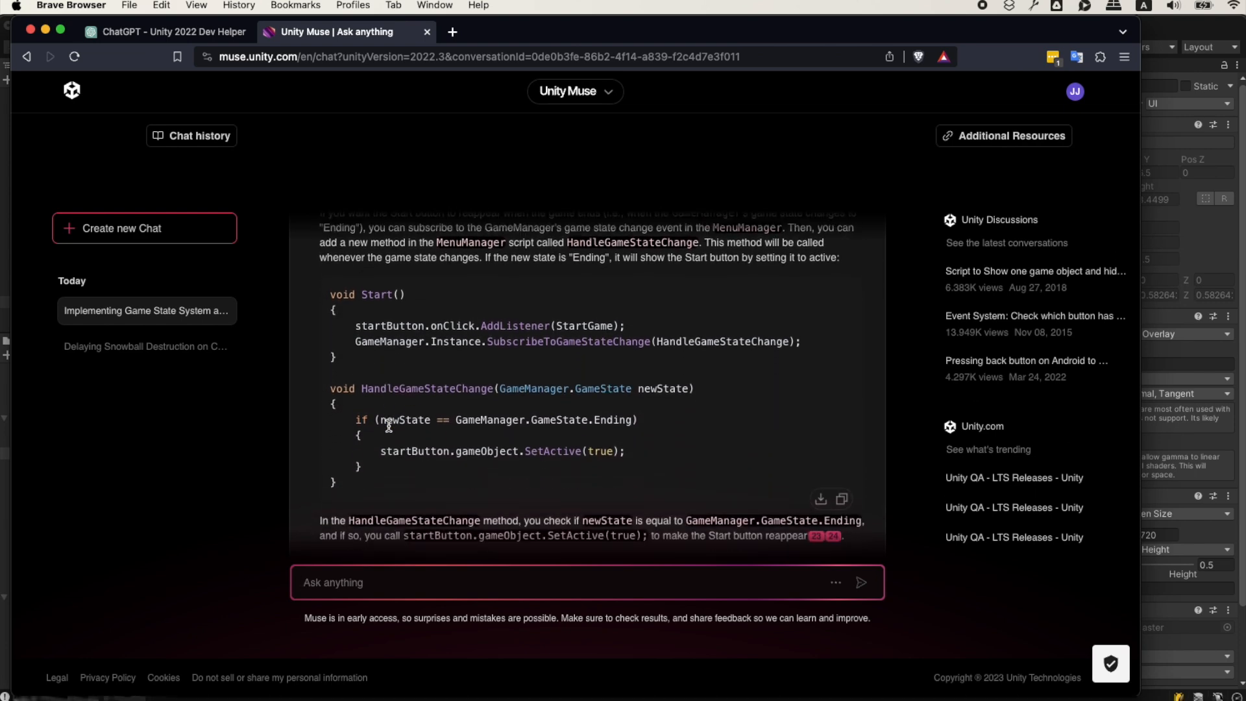
Copy the StartGame method from Muse's answer and paste it over the StartGameButtonPressed method in MenuManager.cs in VS Code
scroll(323, 359, up, 15)
drag(322, 359, 340, 426)
key(super+Tab)
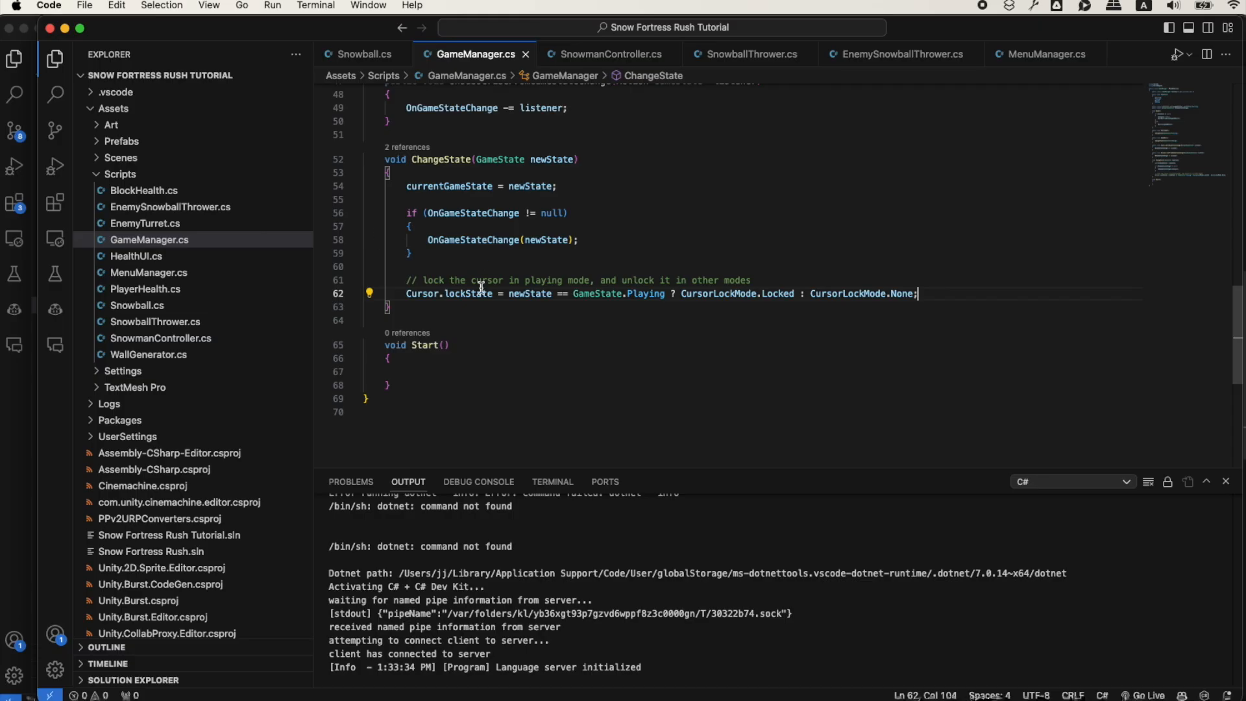
scroll(419, 297, up, 2)
scroll(425, 272, up, 1)
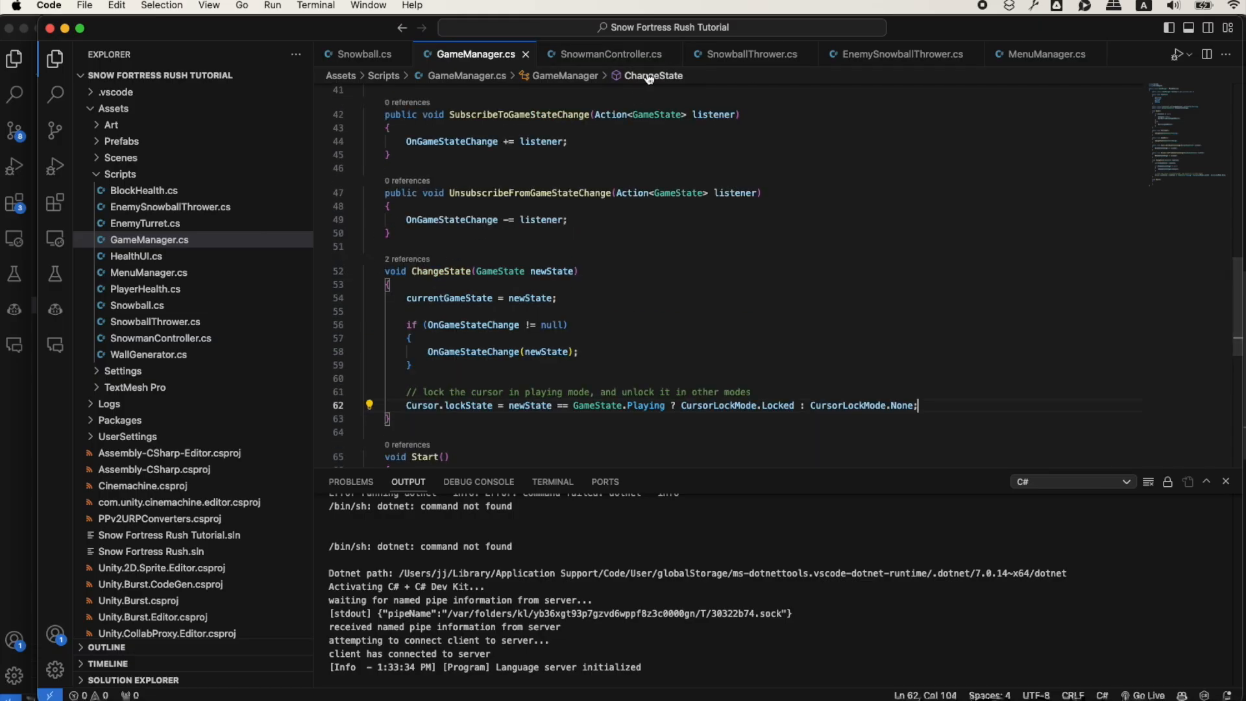
click(1015, 56)
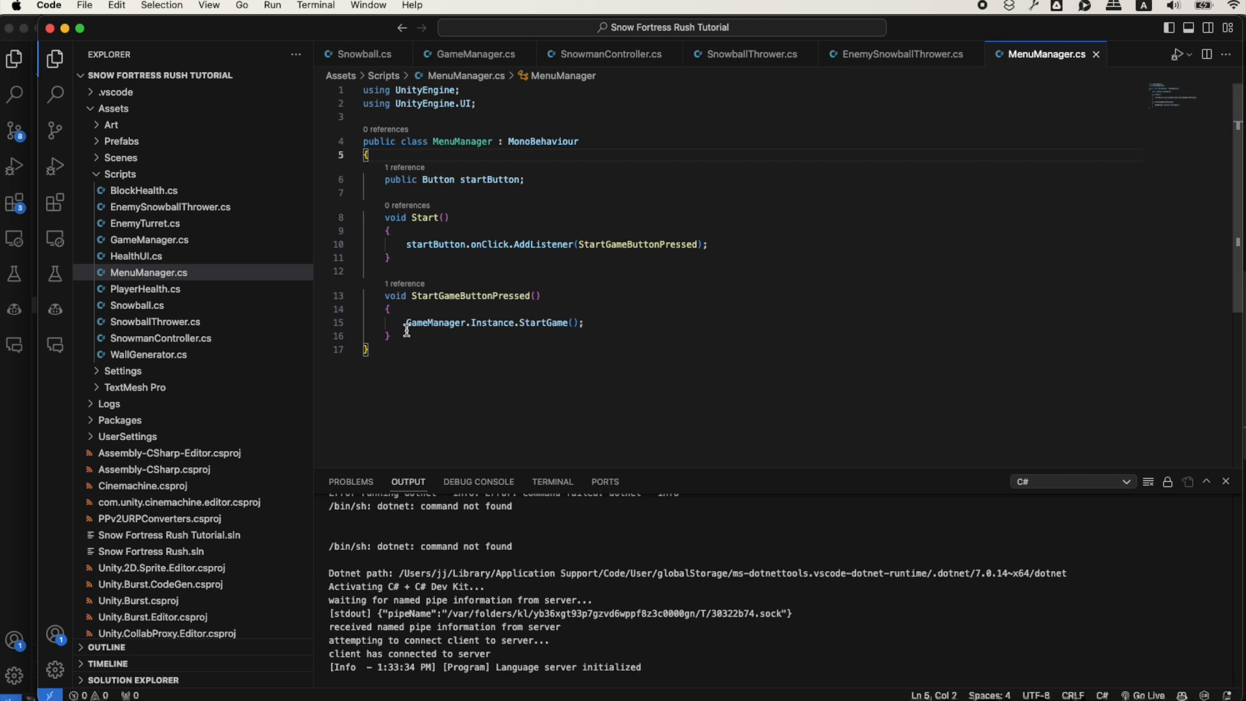
drag(405, 336, 385, 295)
key(super+v)
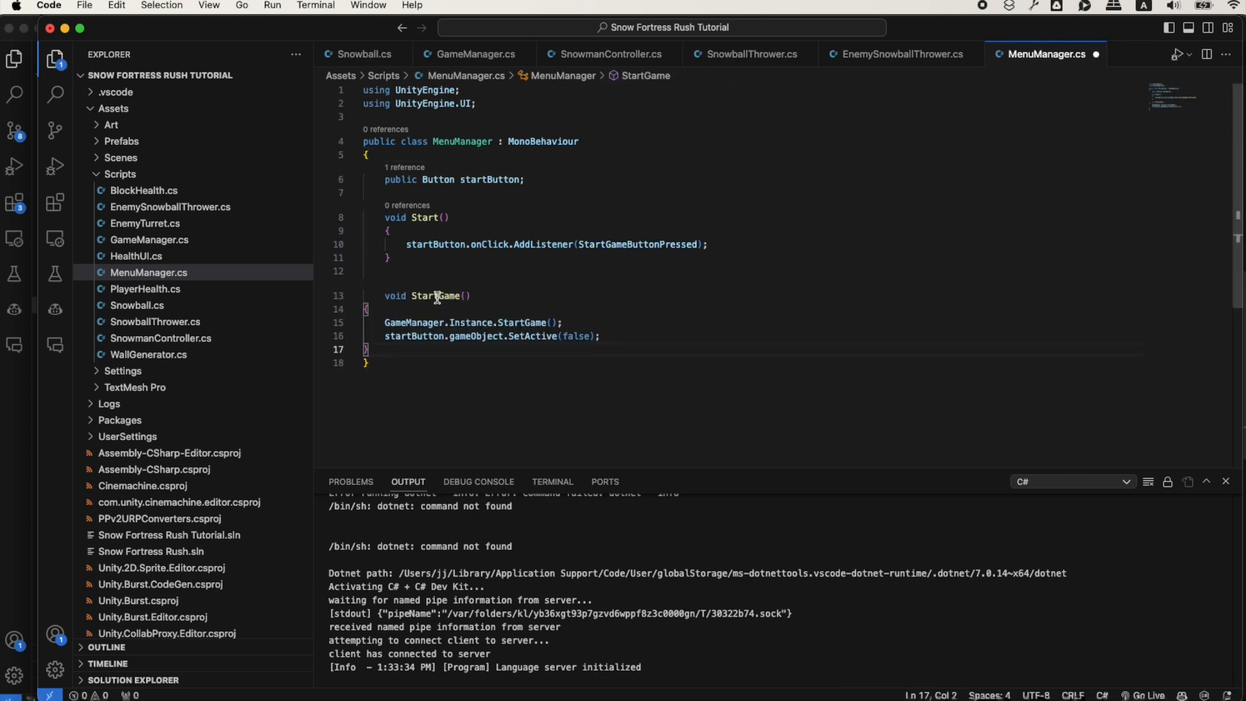
Indent the body of the pasted StartGame method and rename the method to StartGameButtonPressed
shift+click(394, 311)
key(Tab)
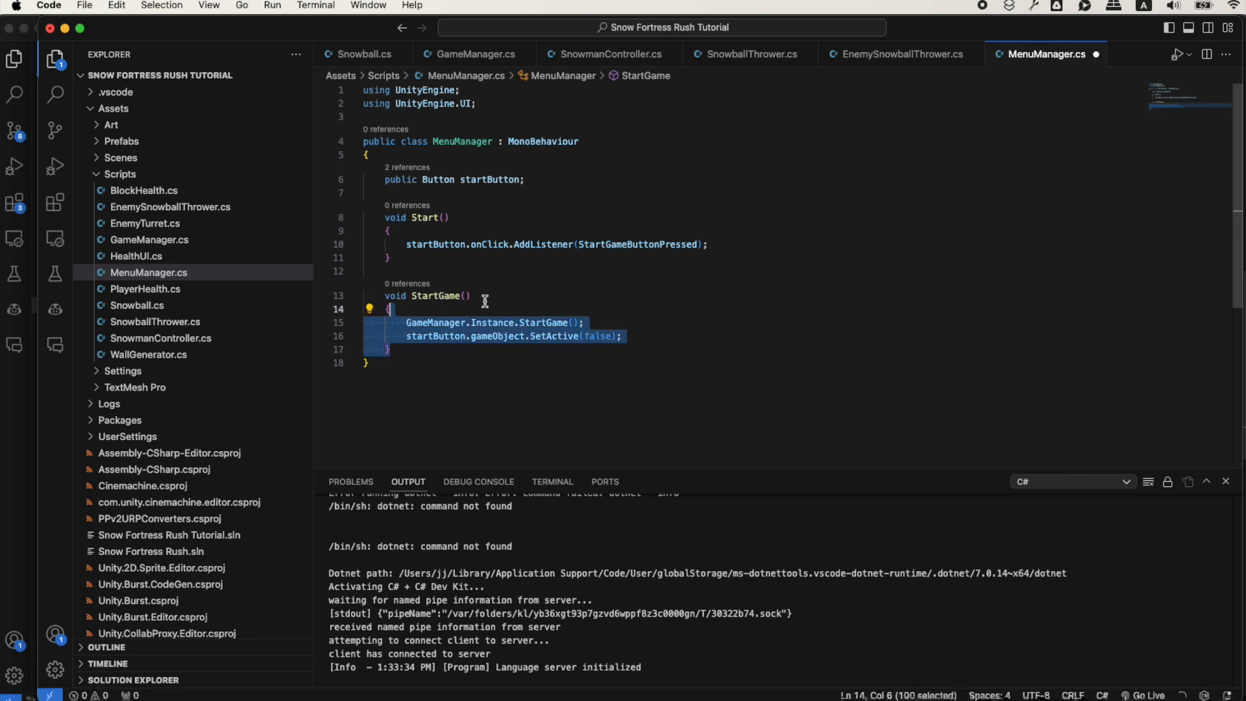
drag(458, 296, 461, 296)
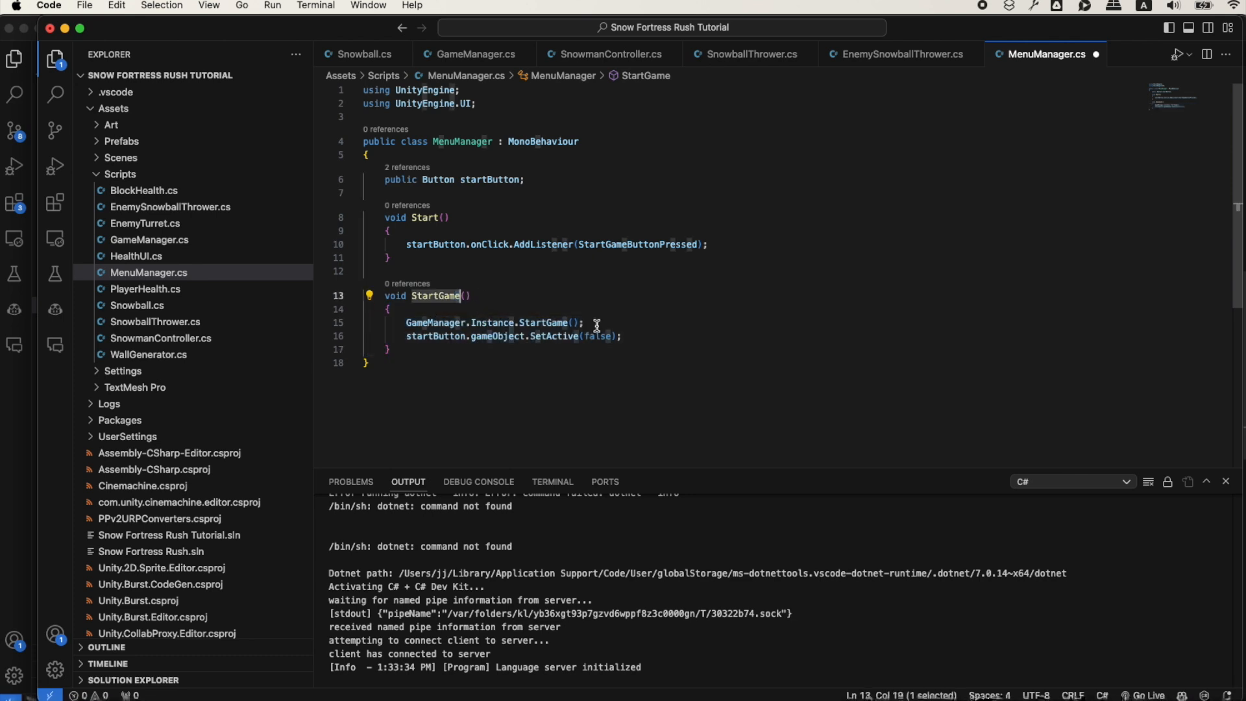
text(eButtonPressed)
Replace the Start method in MenuManager.cs with Muse's Start and HandleGameStateChange methods, indented to fit the class
key(super+Tab)
scroll(439, 471, down, 5)
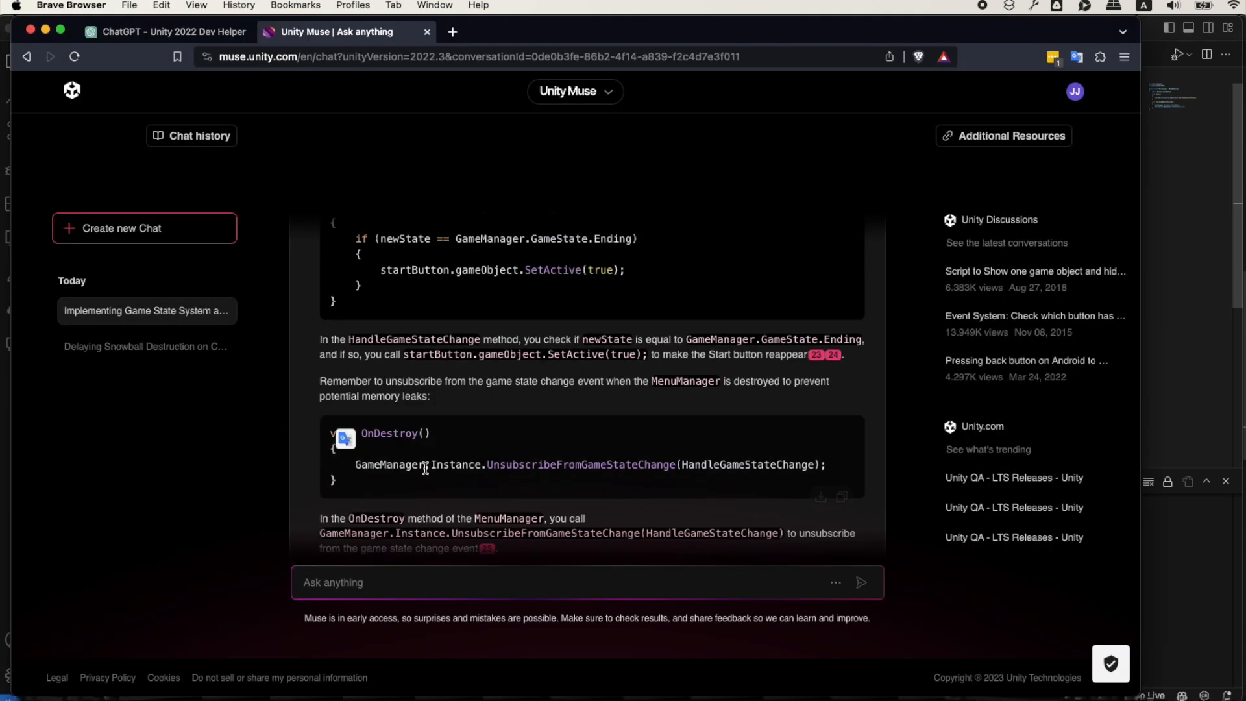
key(super+Tab)
text(void Start() {     startButton.onClick.AddListener(StartGame);     GameManager.Instance.SubscribeToGameStateChange(HandleGameStateChange); }  void HandleGameStateChange(GameManager.GameState newState) {     if (newState == GameManager.GameState.Ending)     {         startButton.gameObject.SetActive(true);     } })
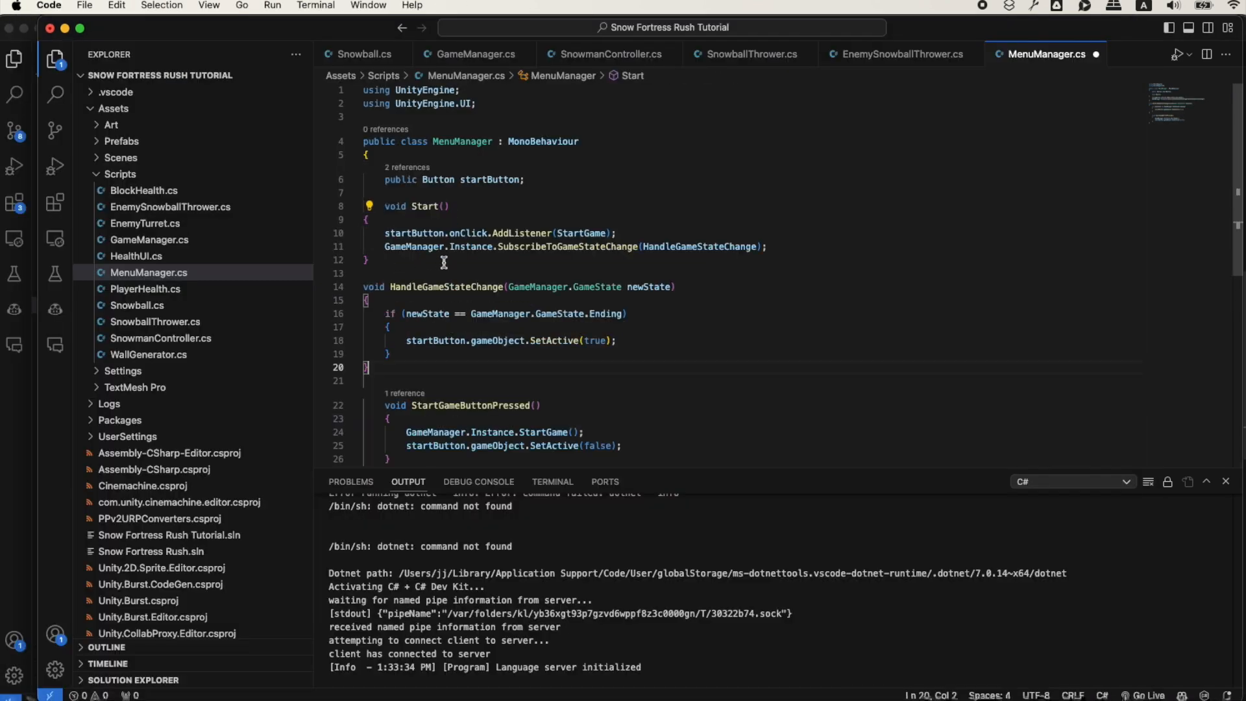
drag(388, 217, 370, 392)
key(Tab)
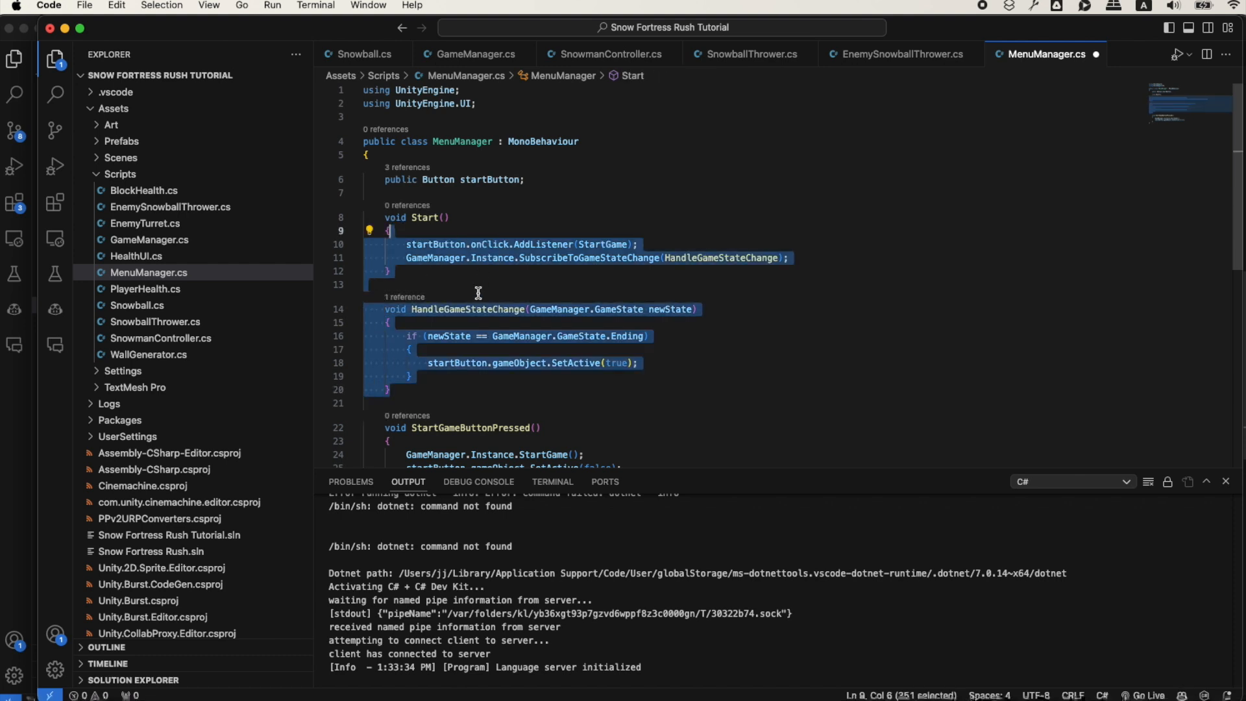
click(452, 271)
Add an OnDestroy method below StartGameButtonPressed that removes the StartGame click listener and unsubscribes HandleGameStateChange from the game state change
scroll(418, 305, down, 2)
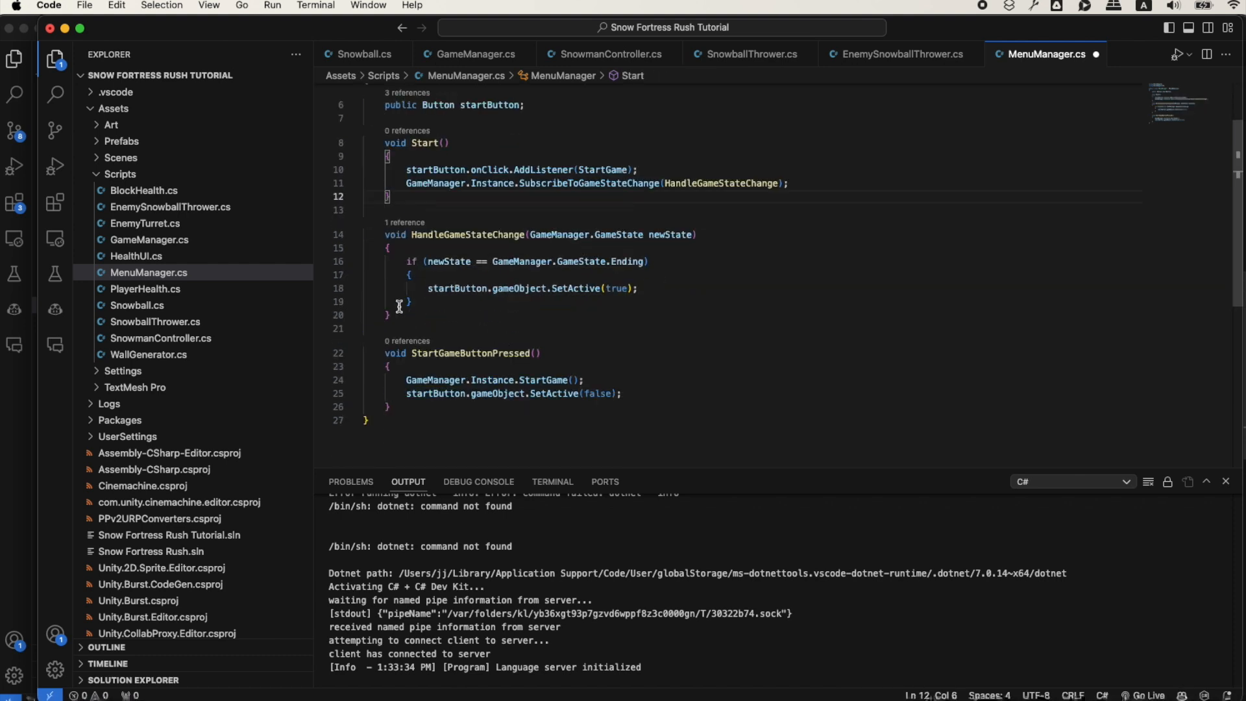
click(415, 409)
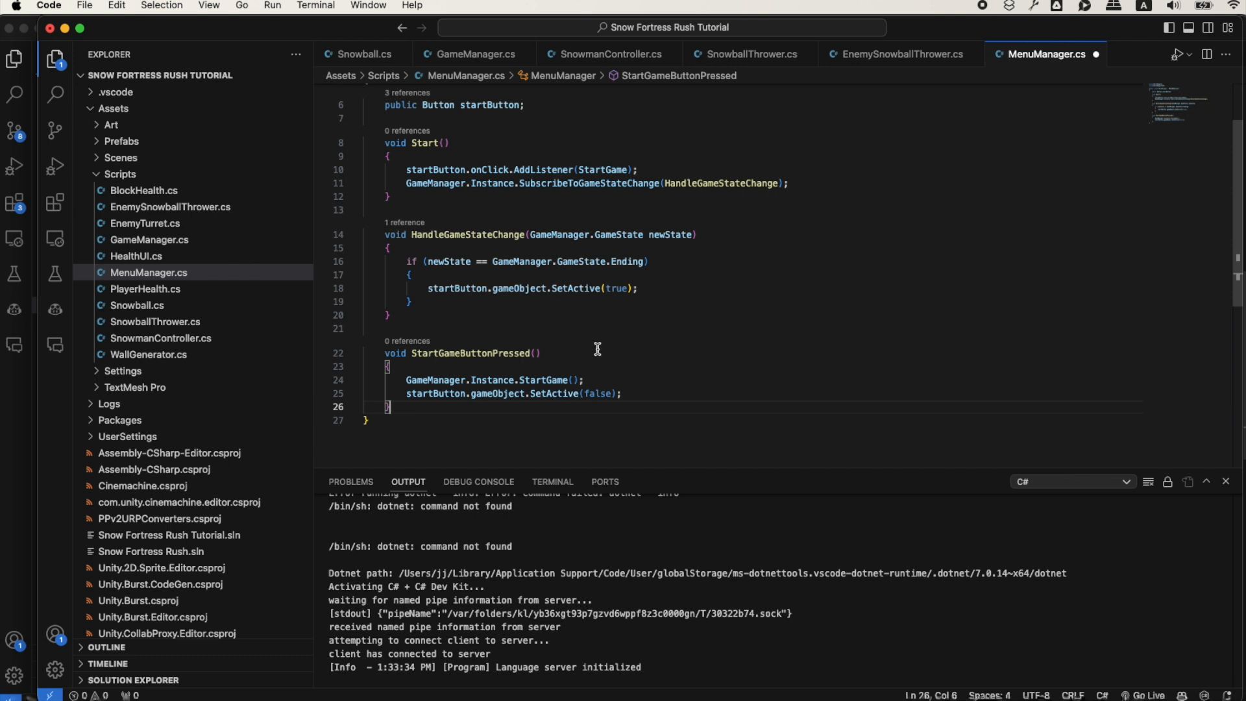
key(Return)
key(Return)
text(void OnDestroy() {     startButton.onClick.RemoveListener(StartGame);     GameManager.Instance.UnsubscribeFromGameStateChange(HandleGameStateChange); })
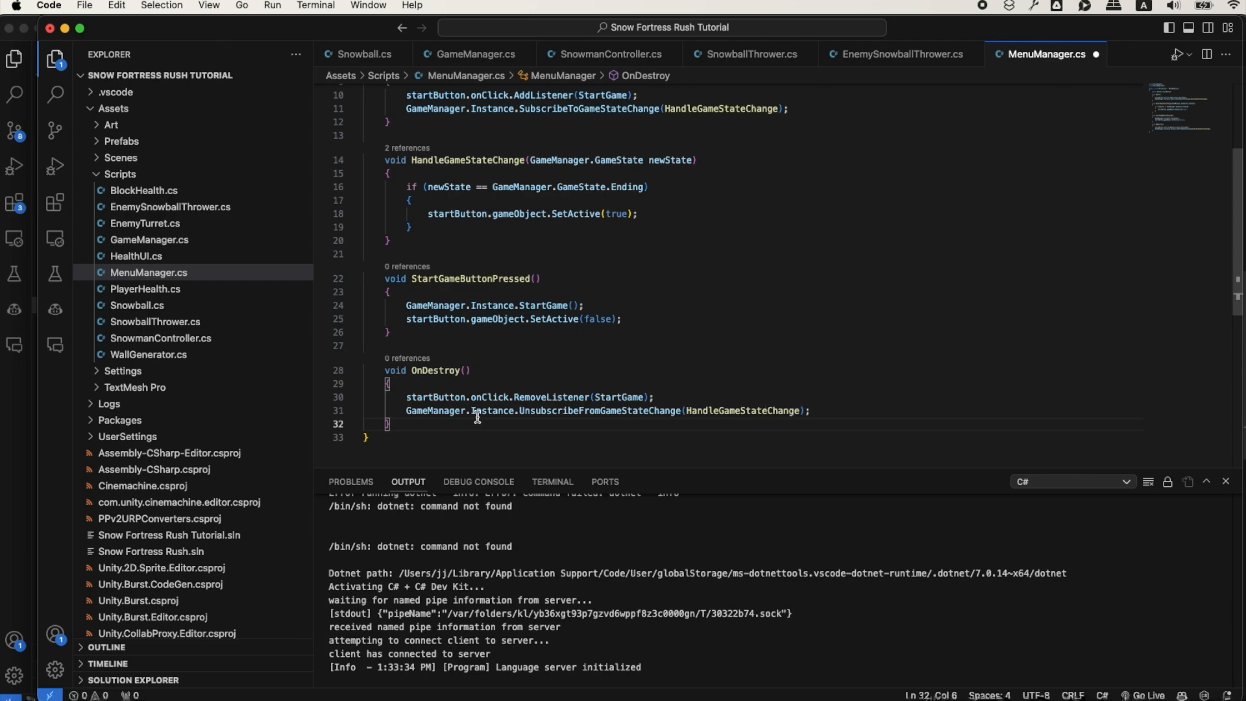
scroll(480, 416, up, 2)
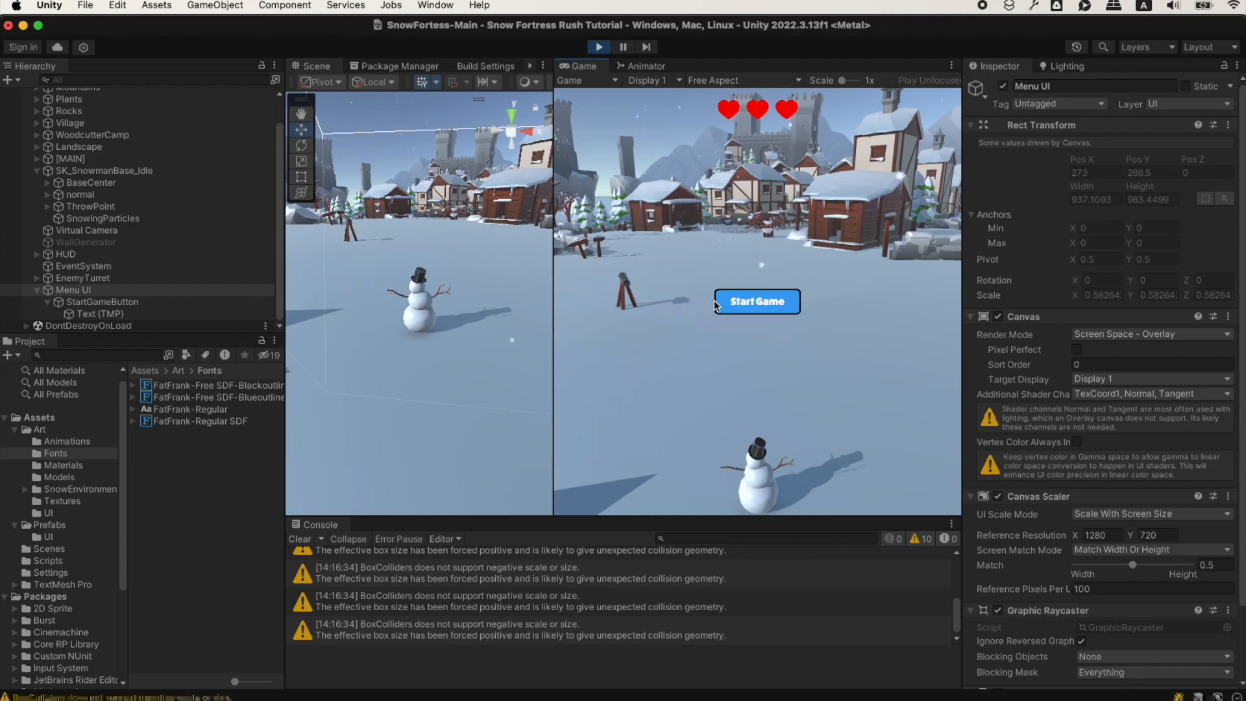
Playtest in Unity: start the game with the Start Game button and move the snowman around near the enemy turret
click(727, 302)
key(w)
key(d)
key(space)
key(space)
key(a)
key(w)
key(space)
key(space)
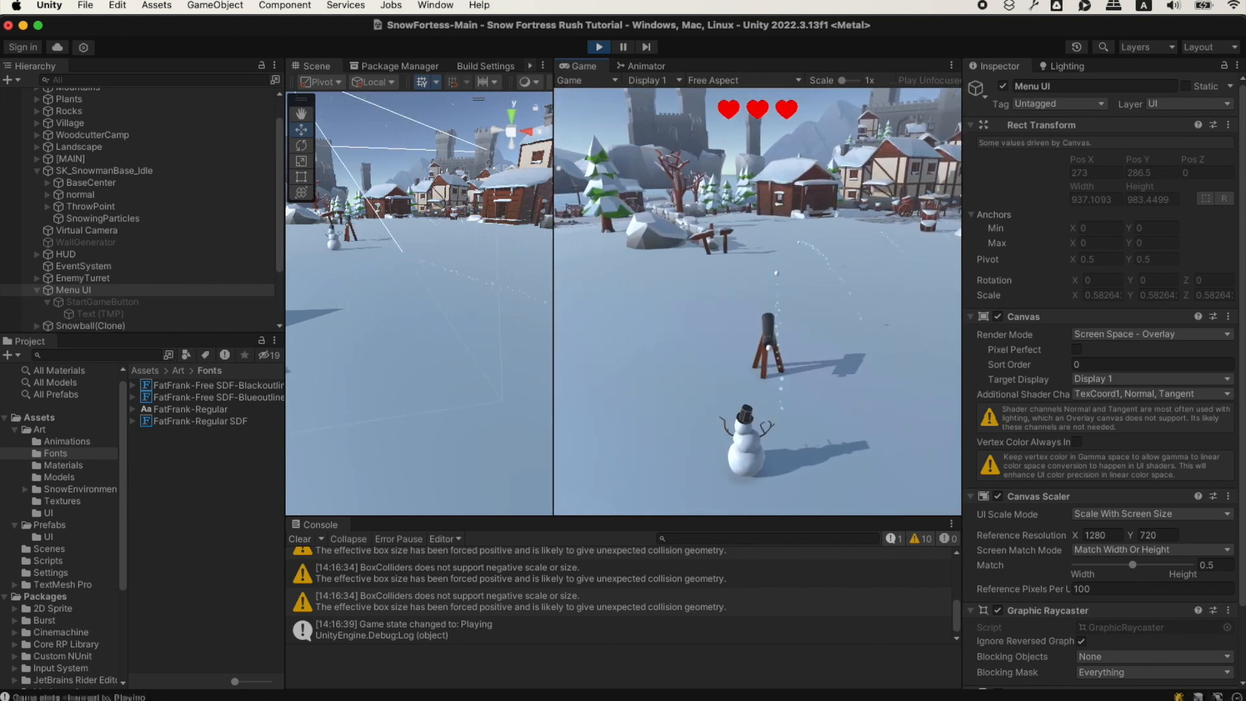
key(s)
key(d)
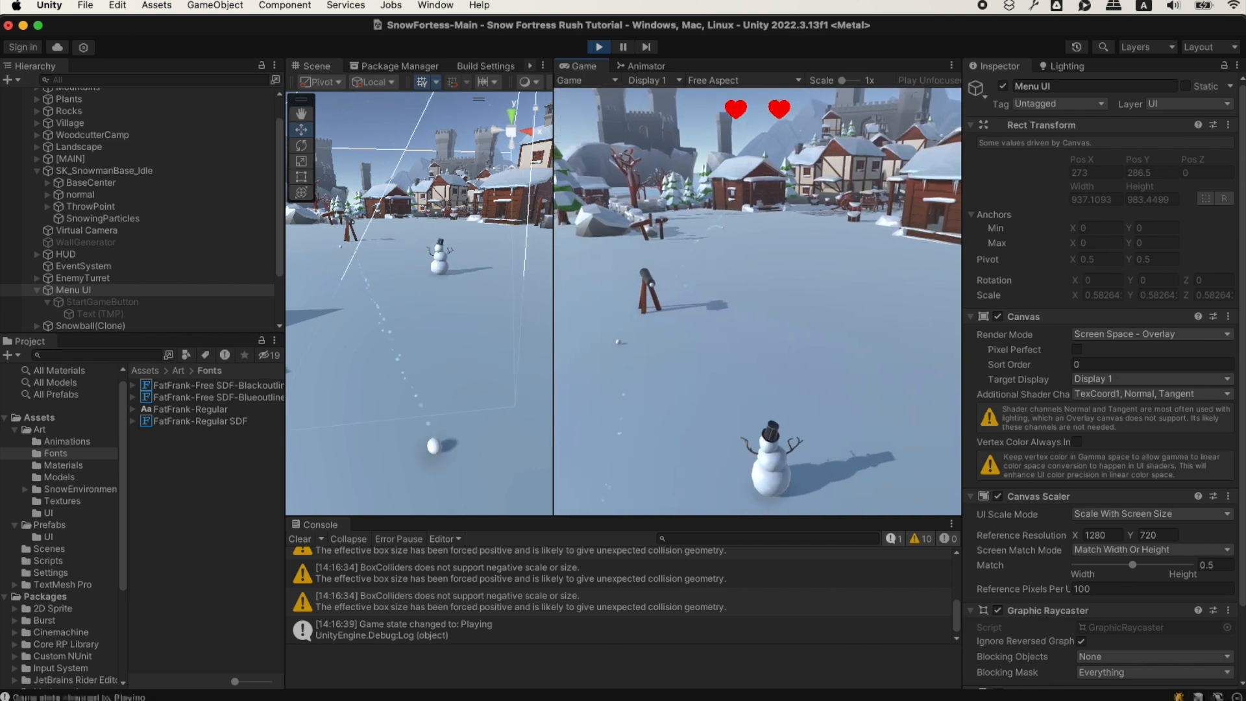
key(a)
key(w)
key(d)
key(a)
key(s)
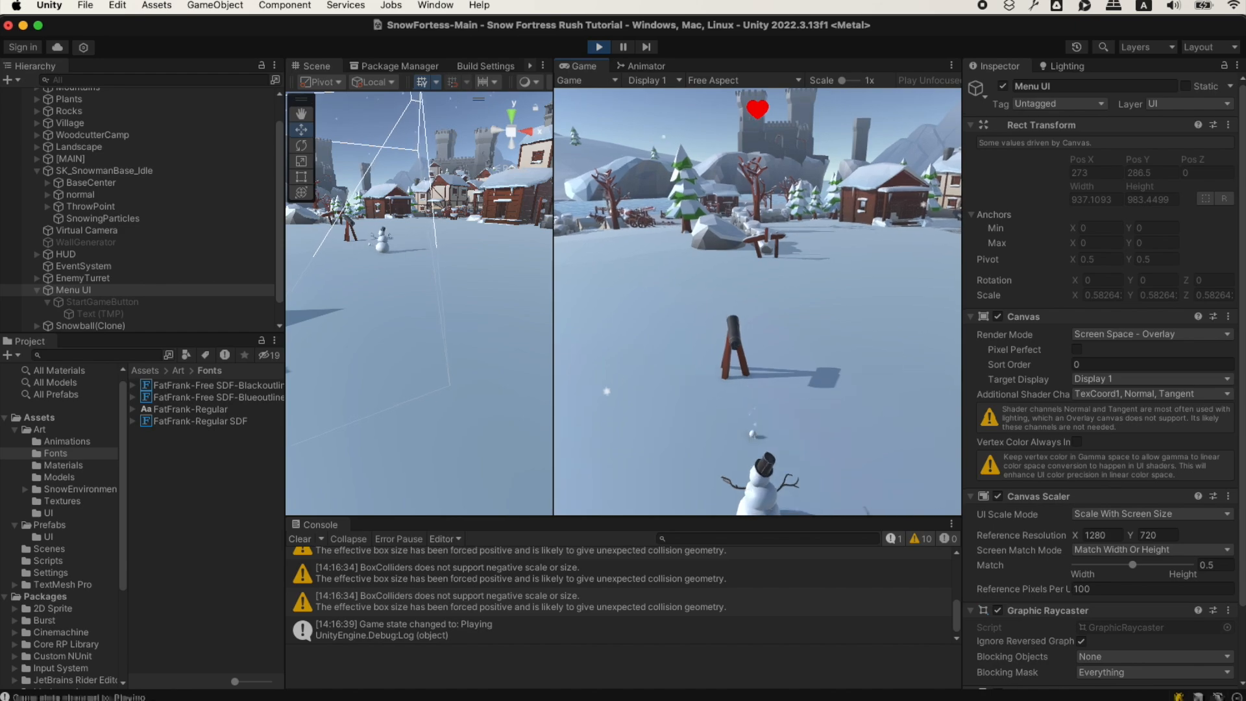
key(s)
key(a)
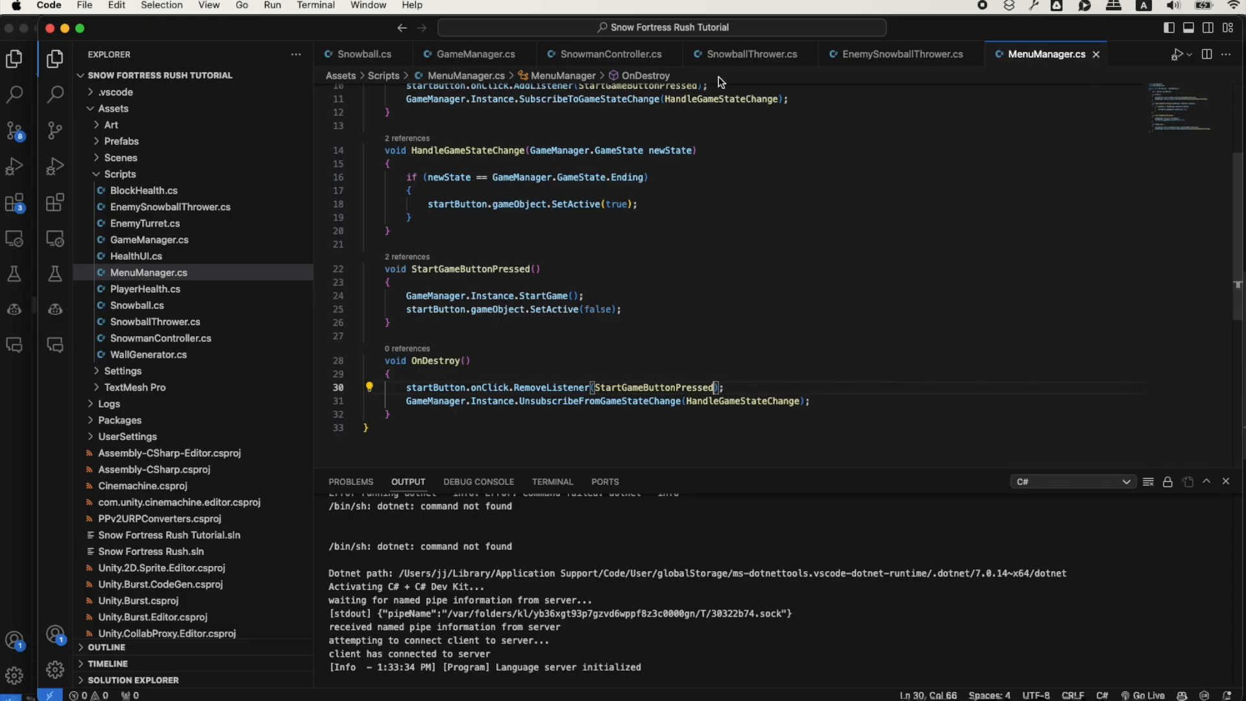
In VS Code, replace the body of Die() in PlayerHealth.cs with the comment "// trigger end game state in gamemanager" and GameManager.Instance.EndGame();
click(611, 53)
click(137, 289)
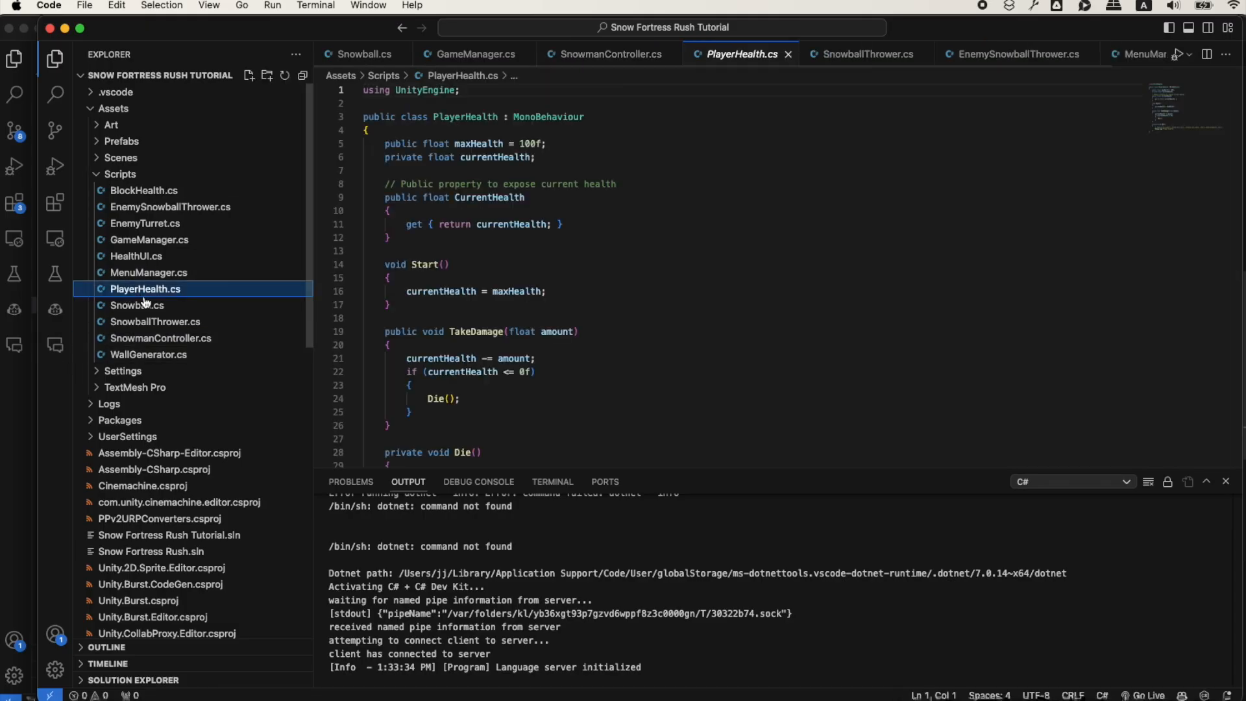
scroll(470, 399, down, 3)
click(470, 354)
scroll(469, 363, down, 4)
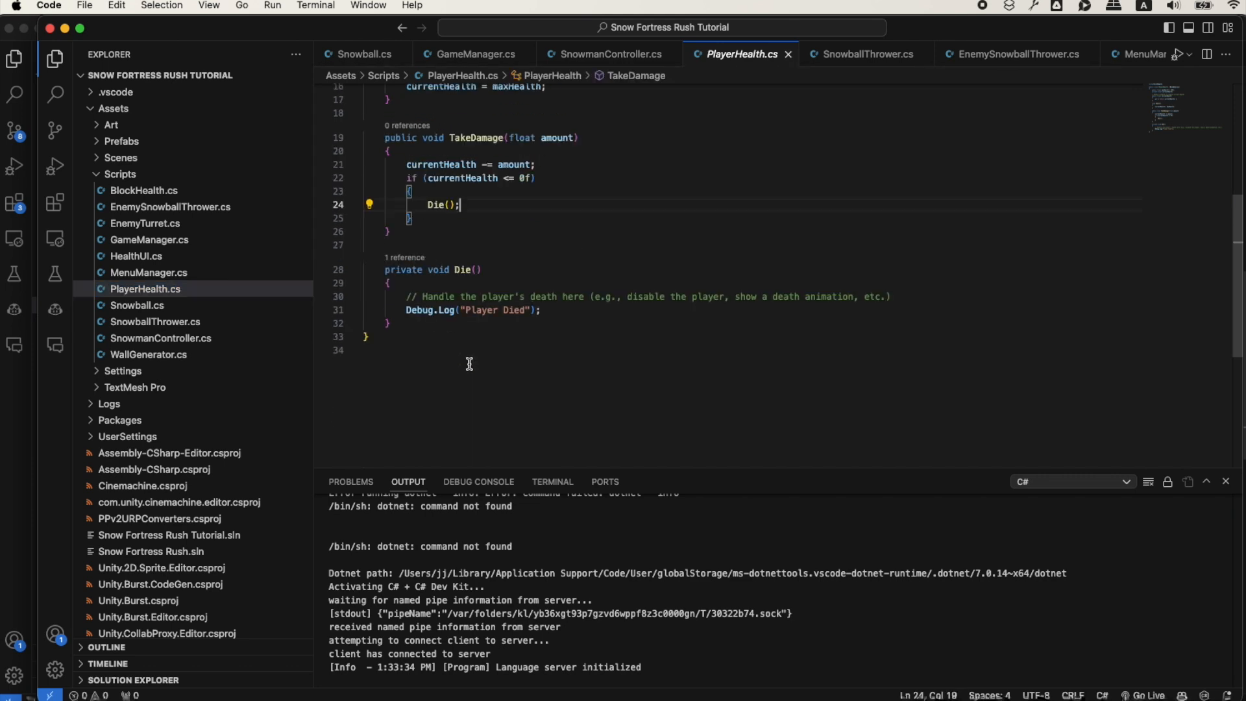
scroll(508, 344, up, 2)
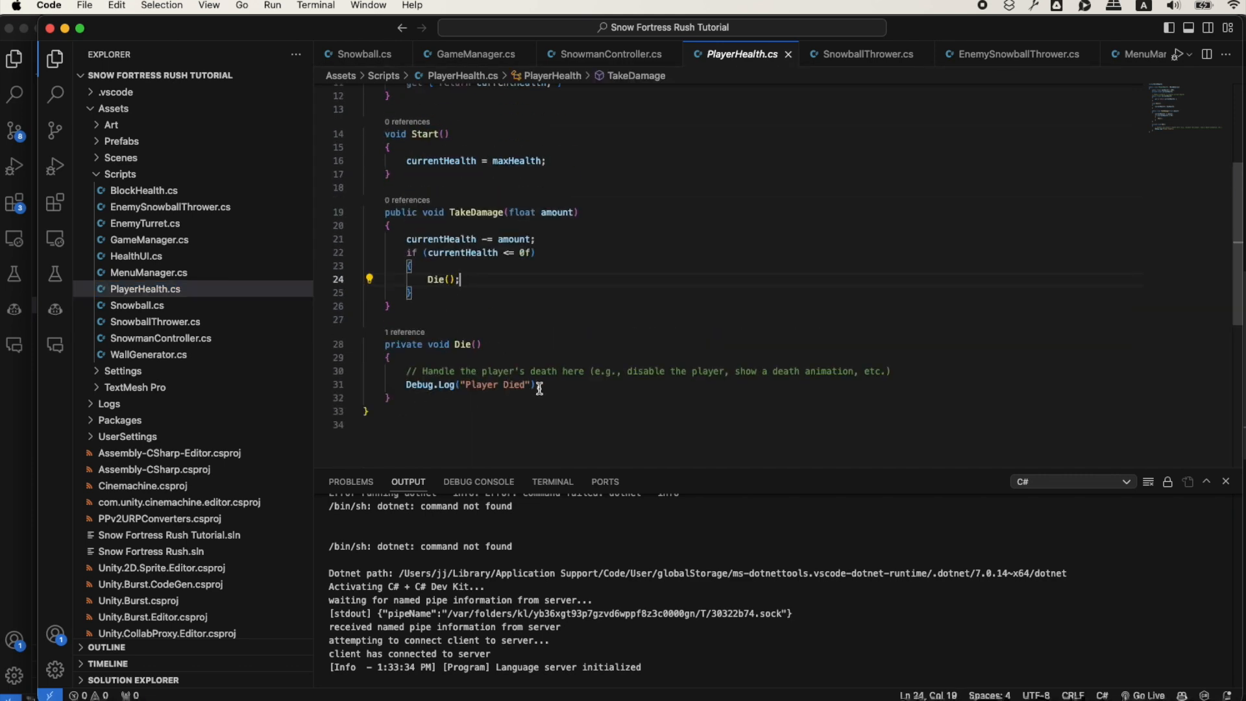
drag(559, 386, 406, 371)
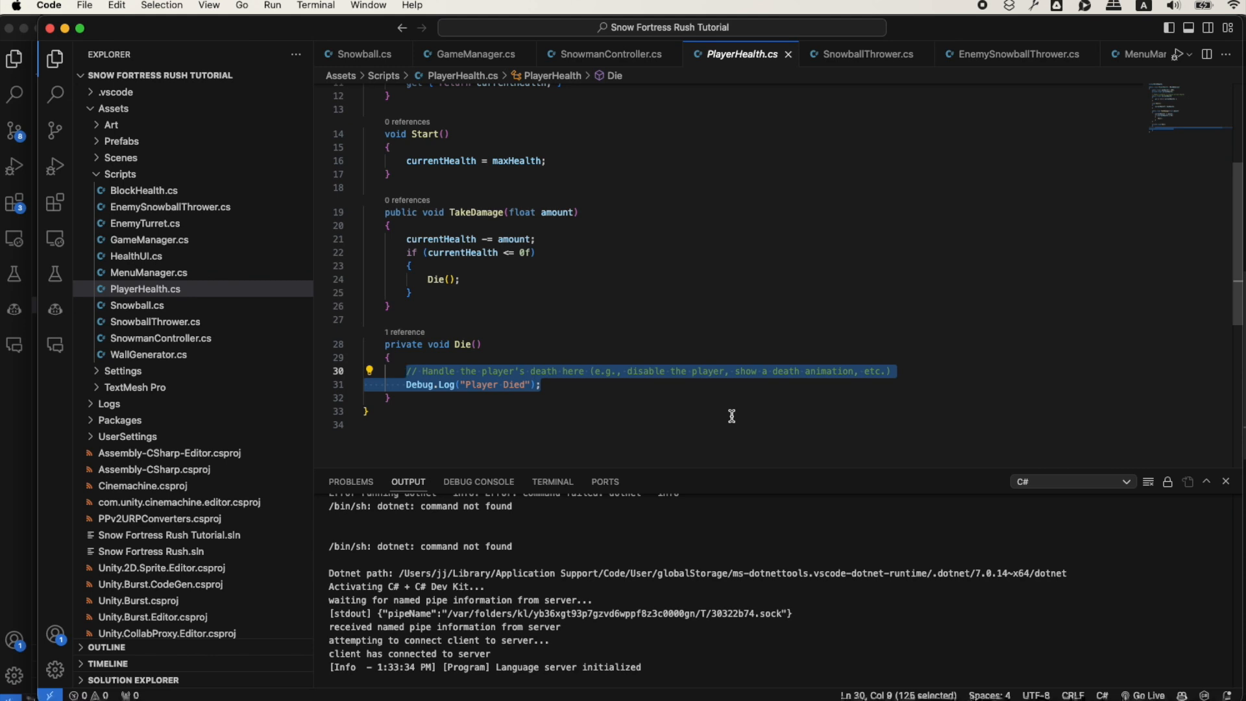
key(BackSpace)
text(// trigger eng)
key(BackSpace)
text(d game state in gamemanager)
key(Return)
text(GameManager.Instance.EndGame();)
Switch to Unity, enter play mode, start the game and move the snowman under turret fire until the game ends
key(super+Tab)
click(599, 47)
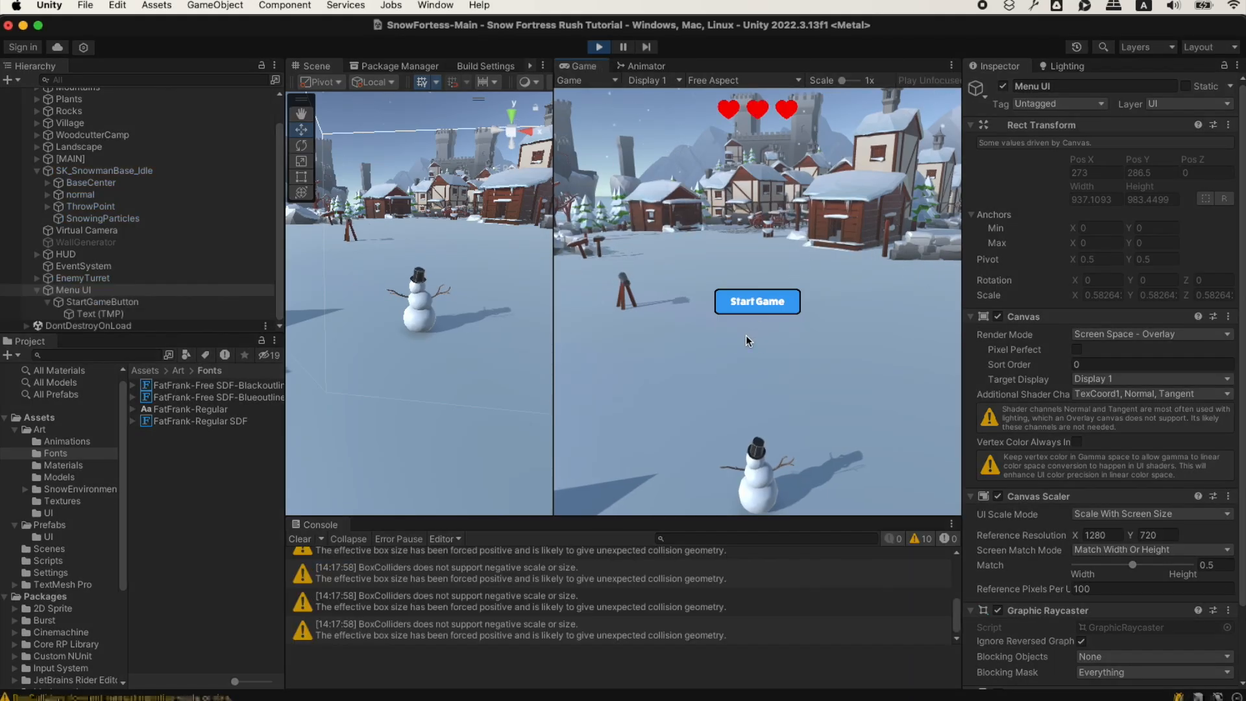
click(751, 300)
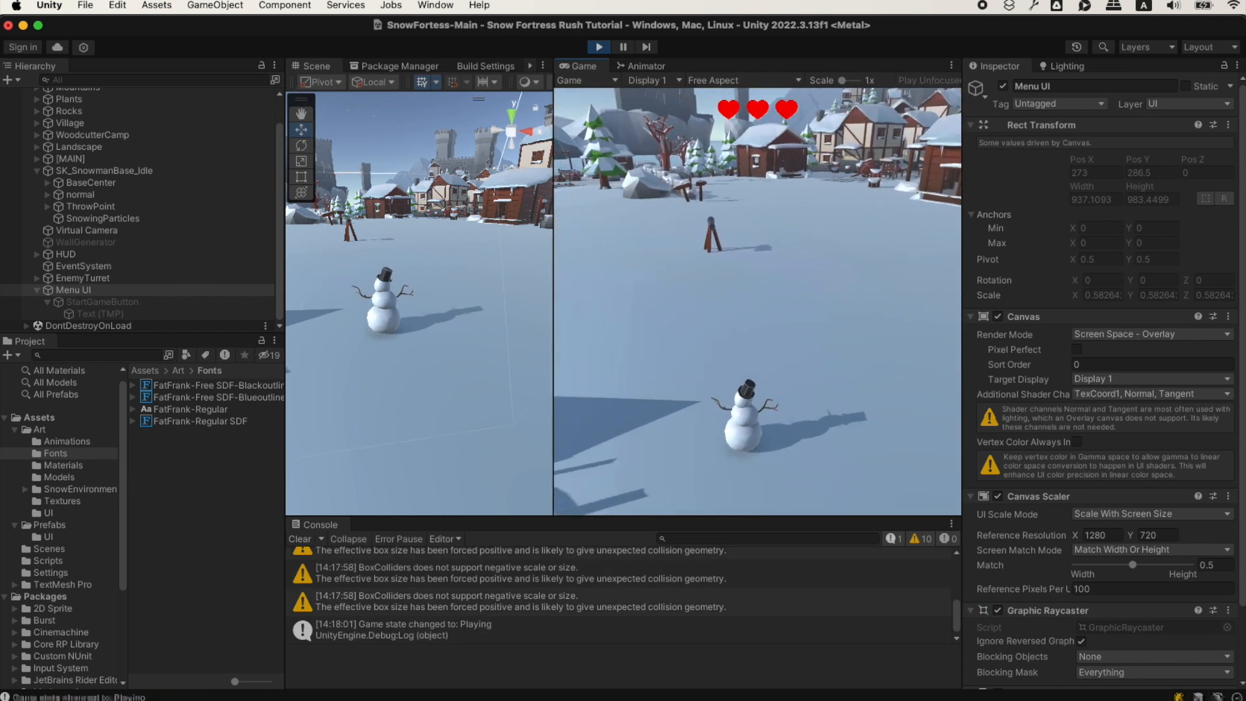
key(w)
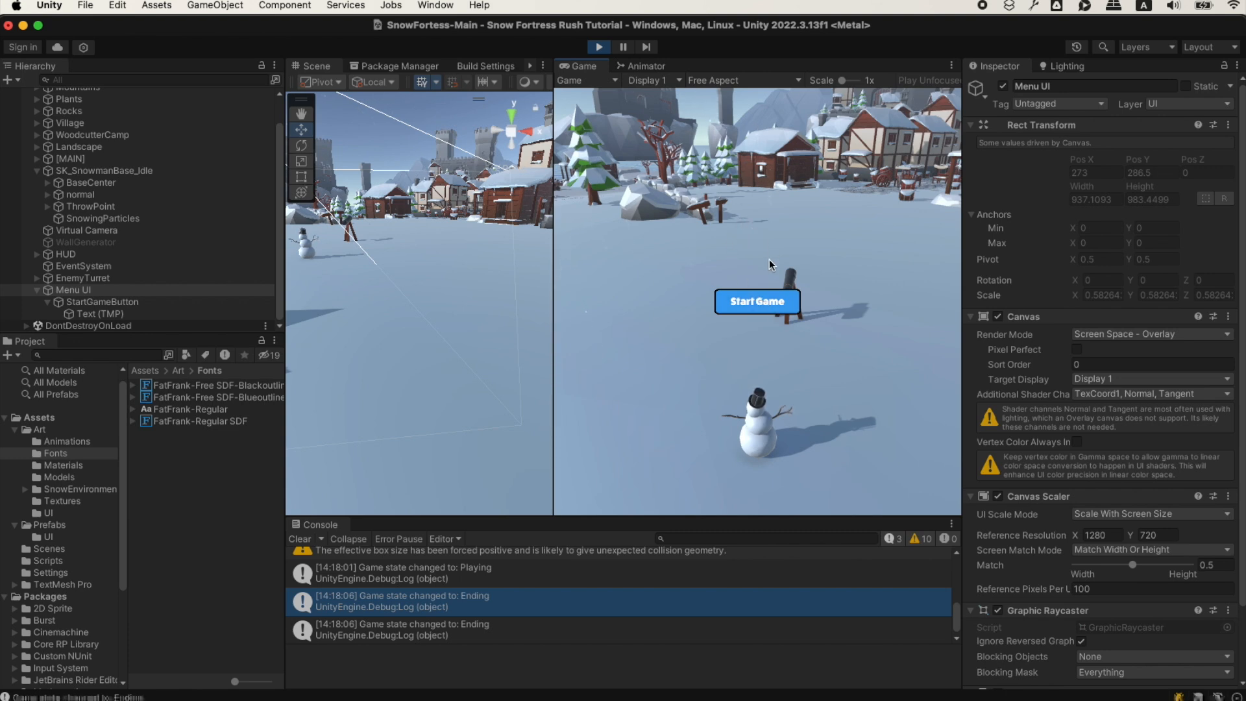
Start another round with the Start Game button, move the snowman until the game ends again, and exit play mode
click(770, 307)
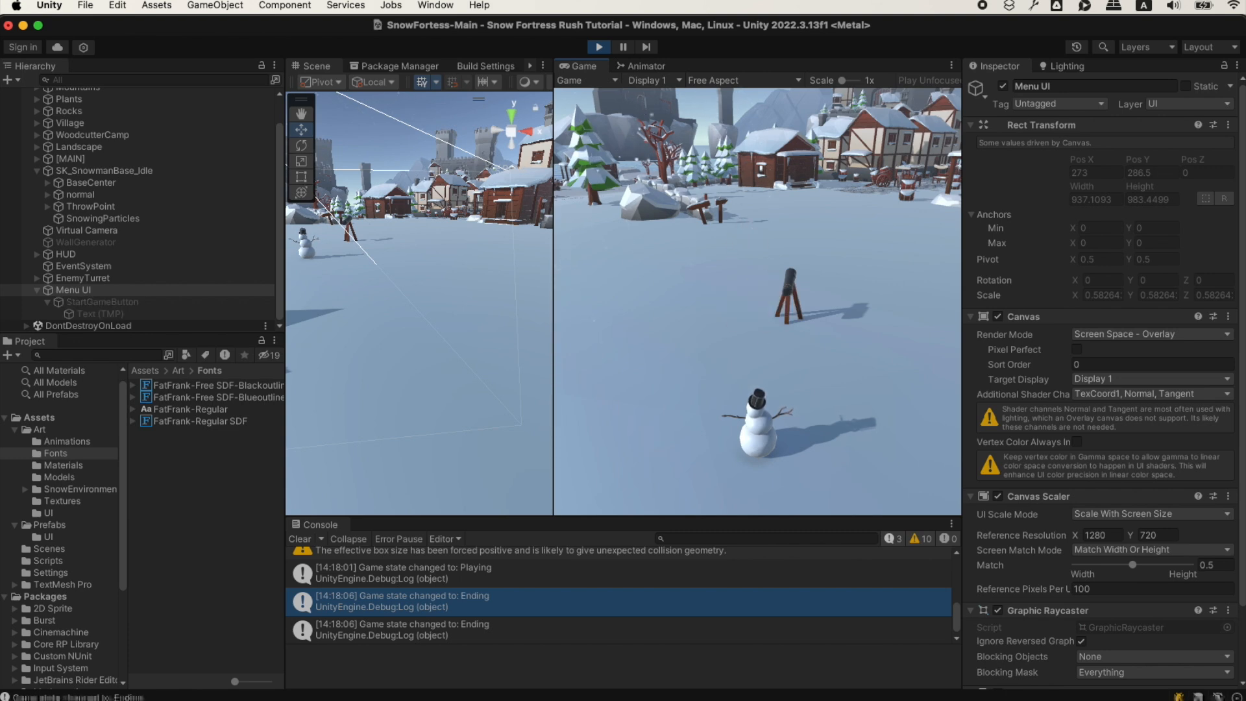
key(a)
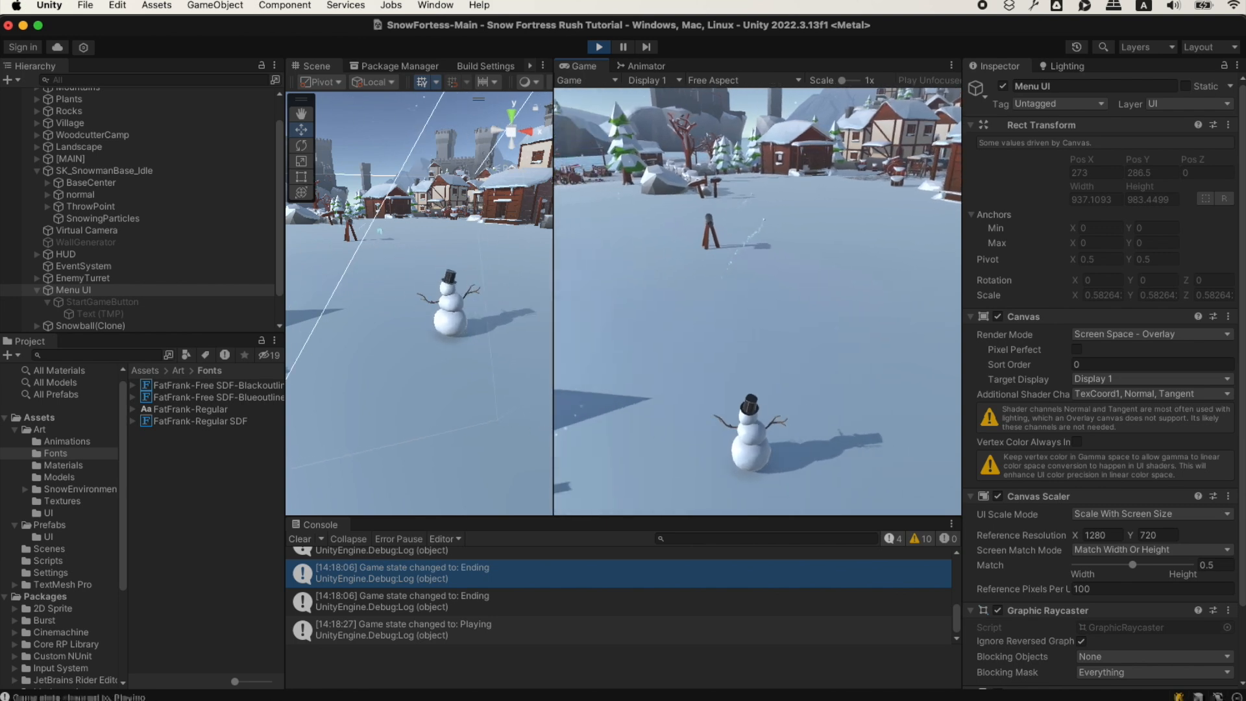
key(d)
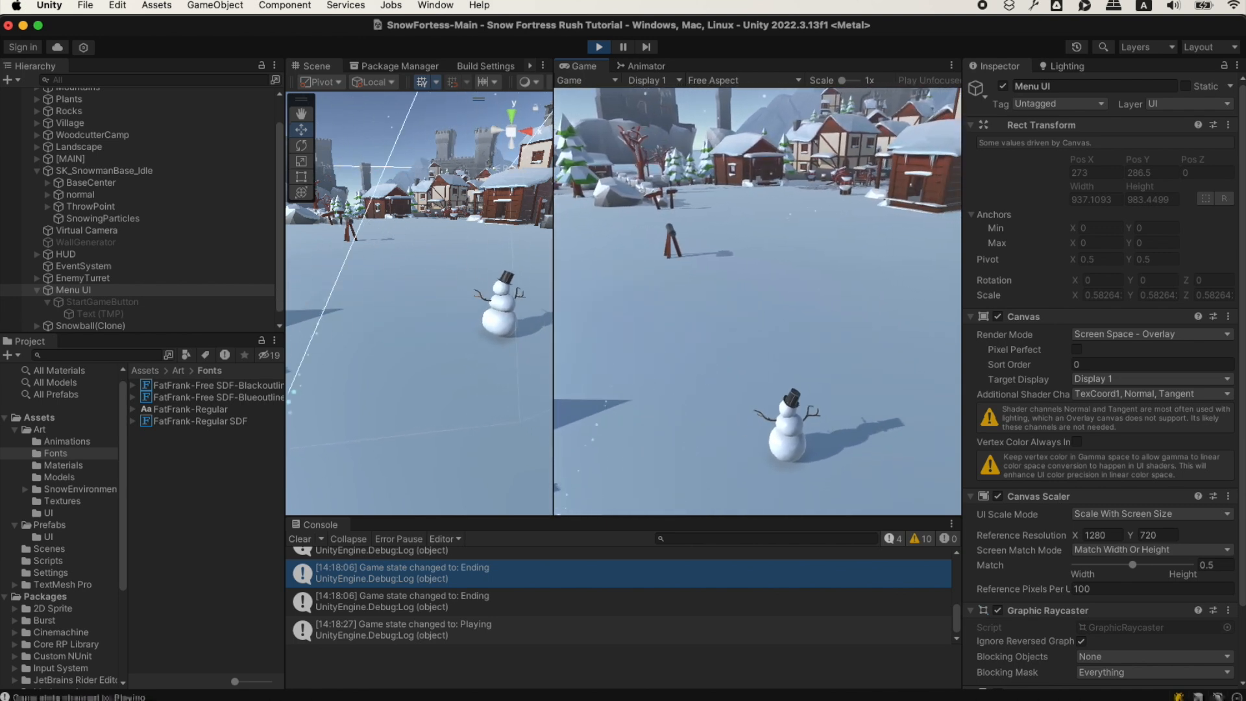
key(w)
key(a)
key(w)
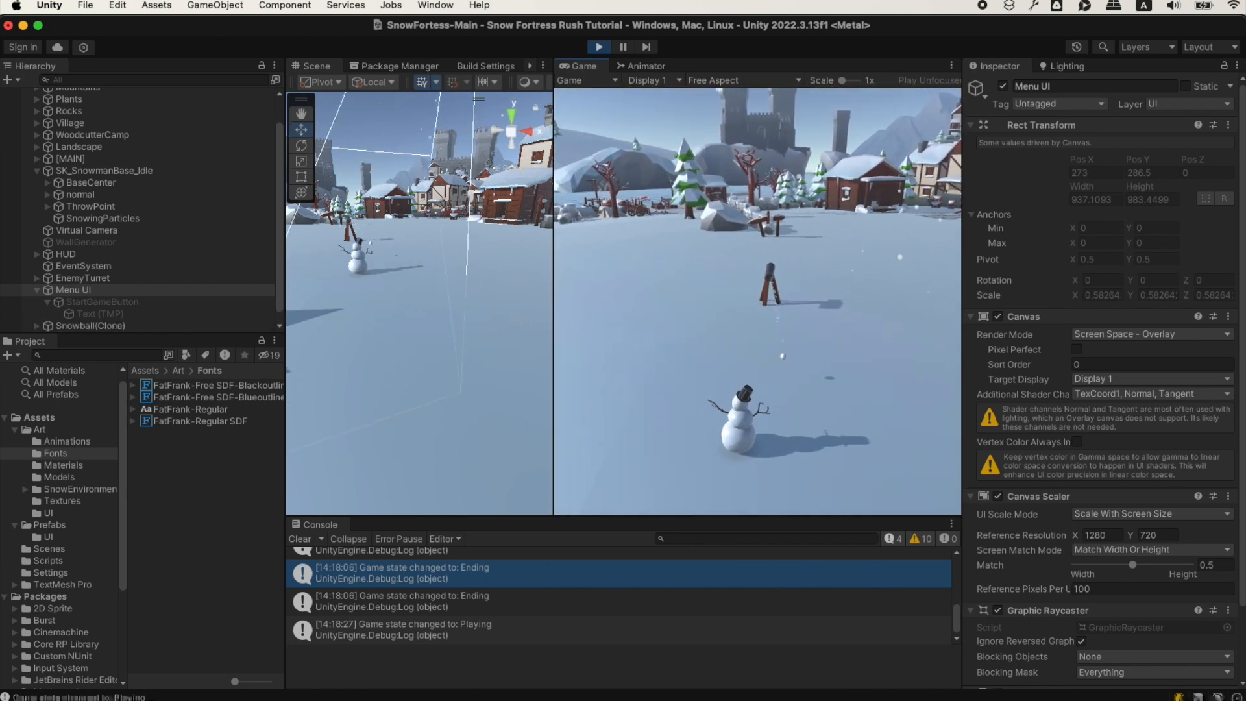
key(s)
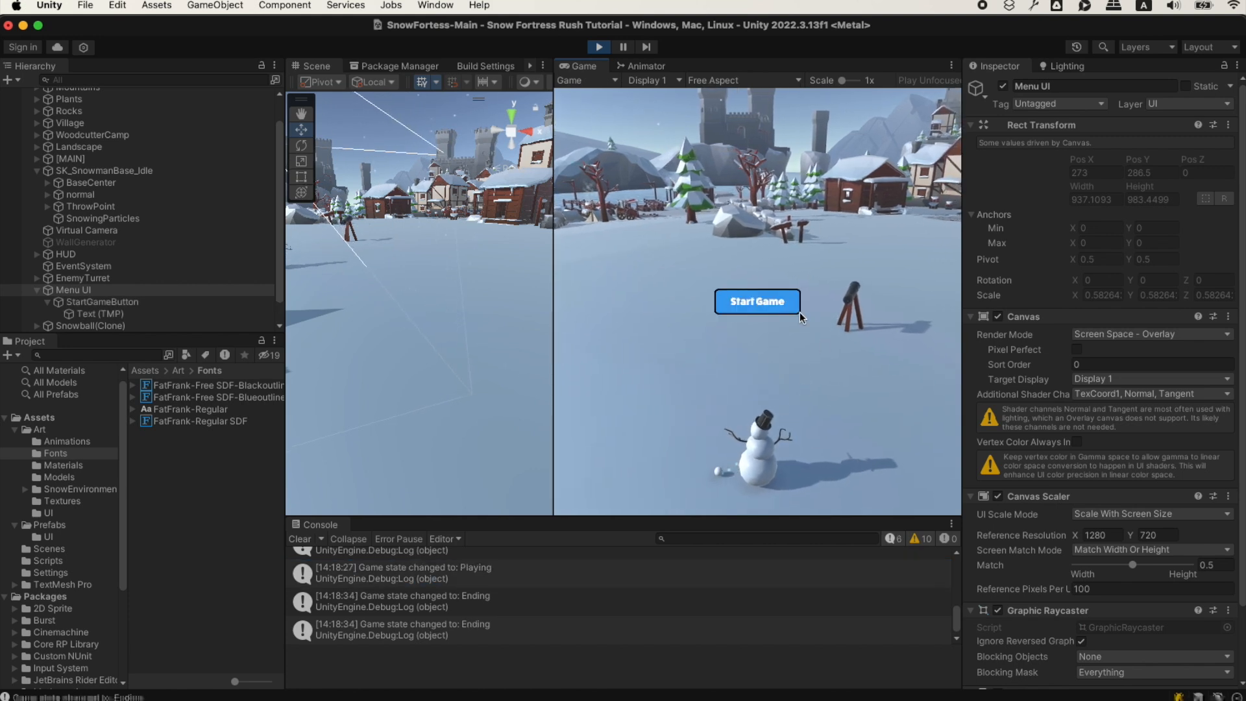
key(super+p)
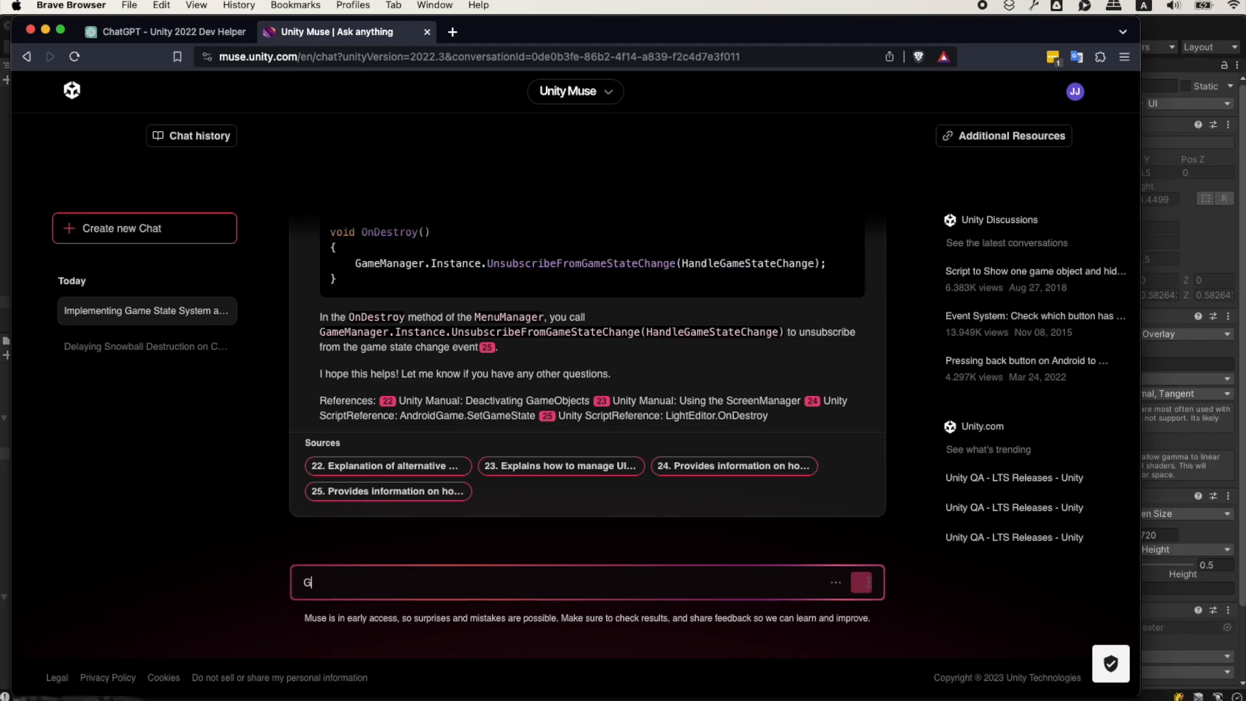
Ask Unity Muse in Brave for a menu restart button, shown instead of StartGame in the ending state, that triggers a scene reload in gamemanager
text(Great can you add a new button the menu ui that will restart our game, t)
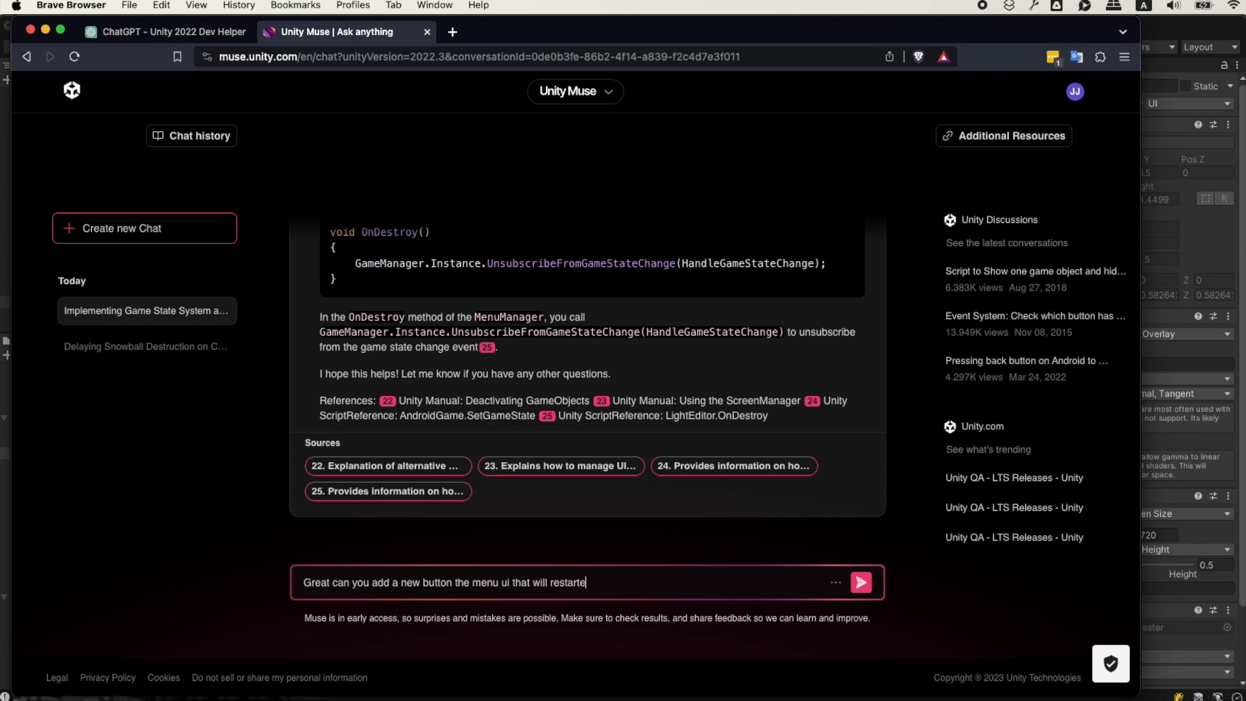
text(his button should be shown on the ending)
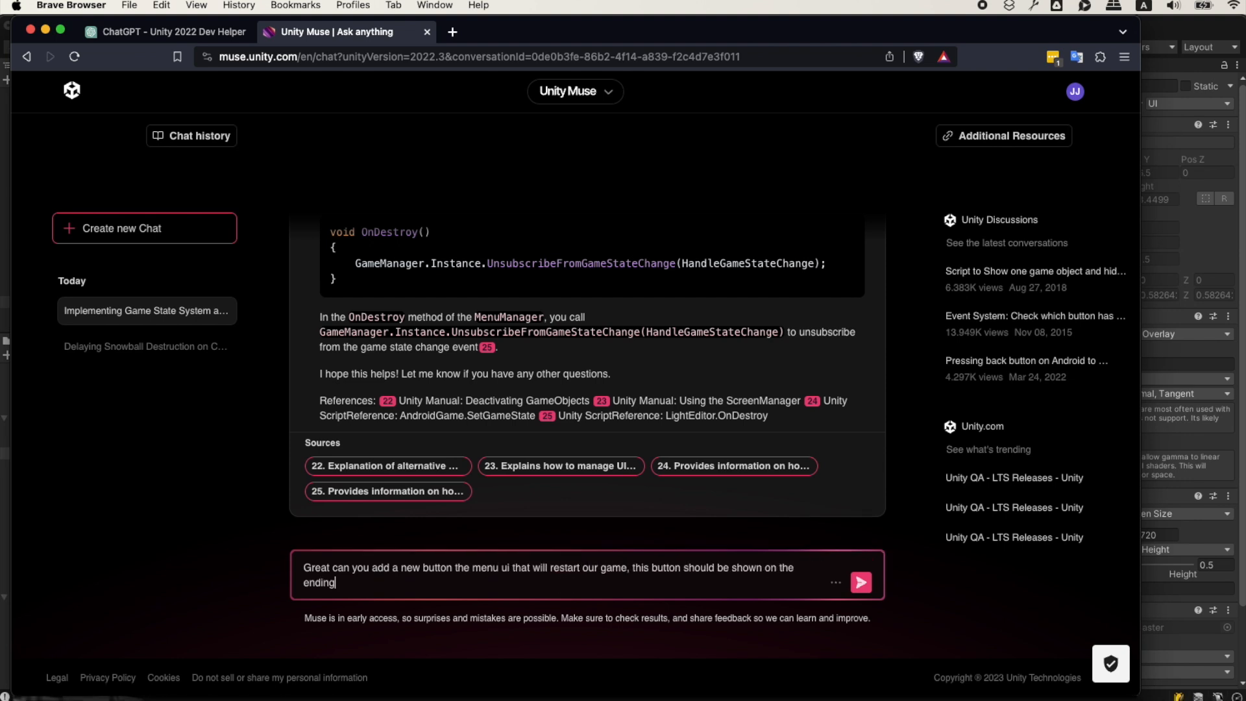
text( game state instead of the StartGame button. When th)
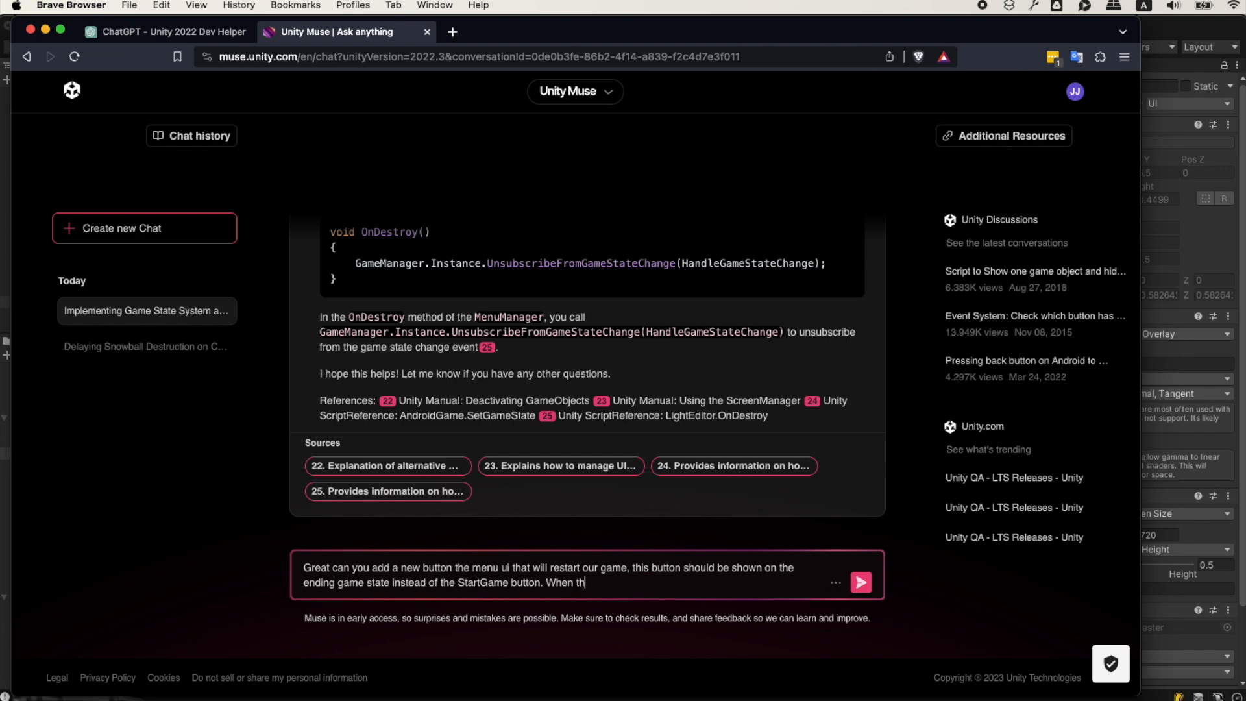
text(is button is pressed we should also trigger a restart, which we can do in gamemanager)
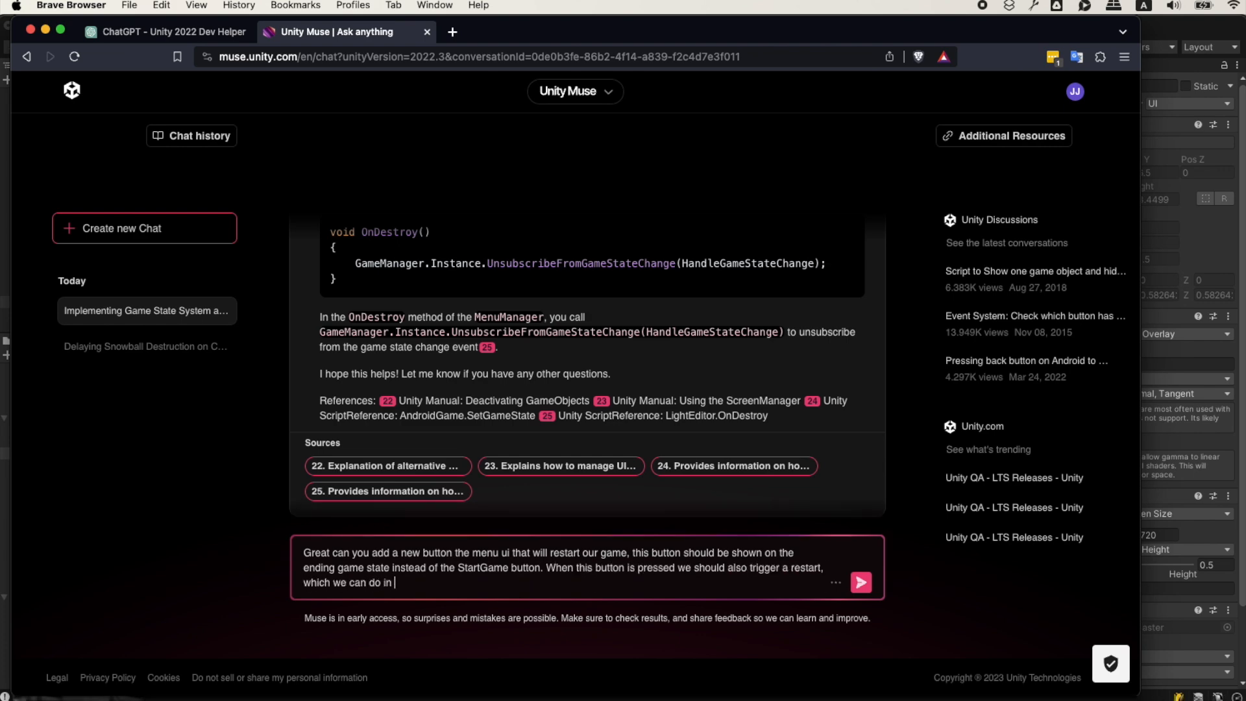
text( as a scene reload.)
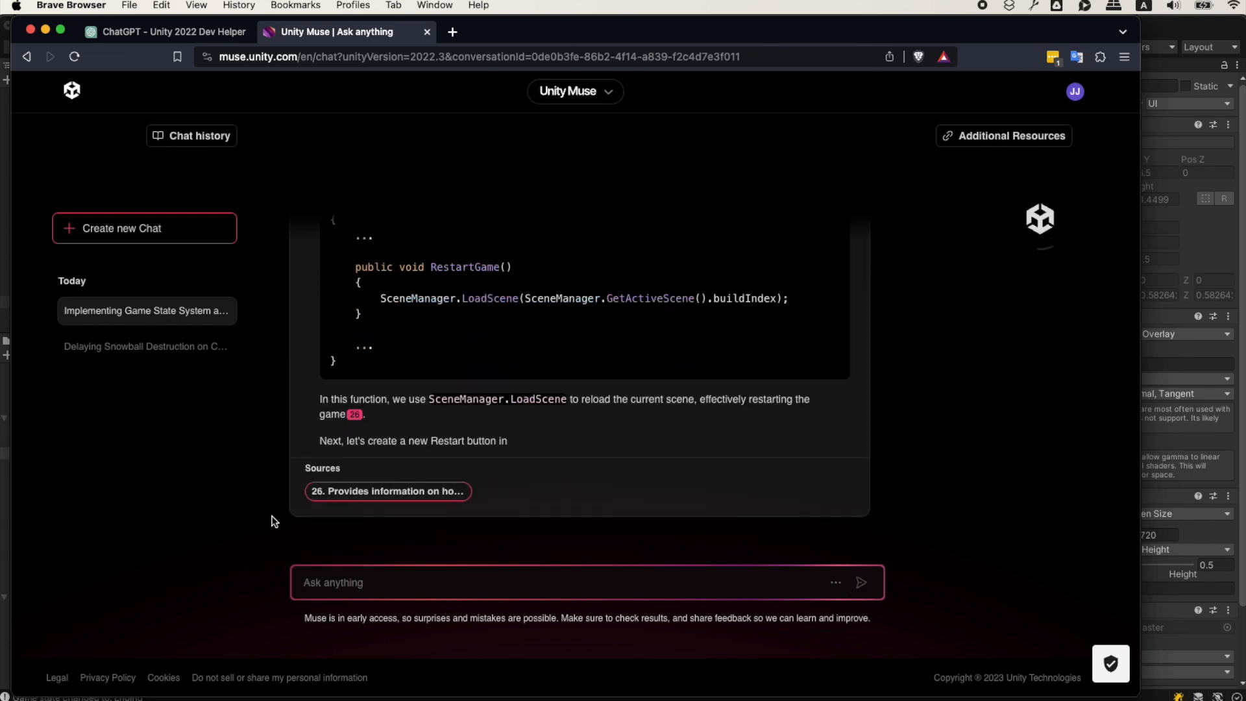
Copy the RestartGame() method from the Unity Muse answer and, in VS Code, insert it after GameOver() in GameManager.cs
scroll(445, 371, up, 10)
scroll(461, 419, down, 1)
scroll(462, 419, down, 1)
drag(351, 428, 375, 473)
key(super+c)
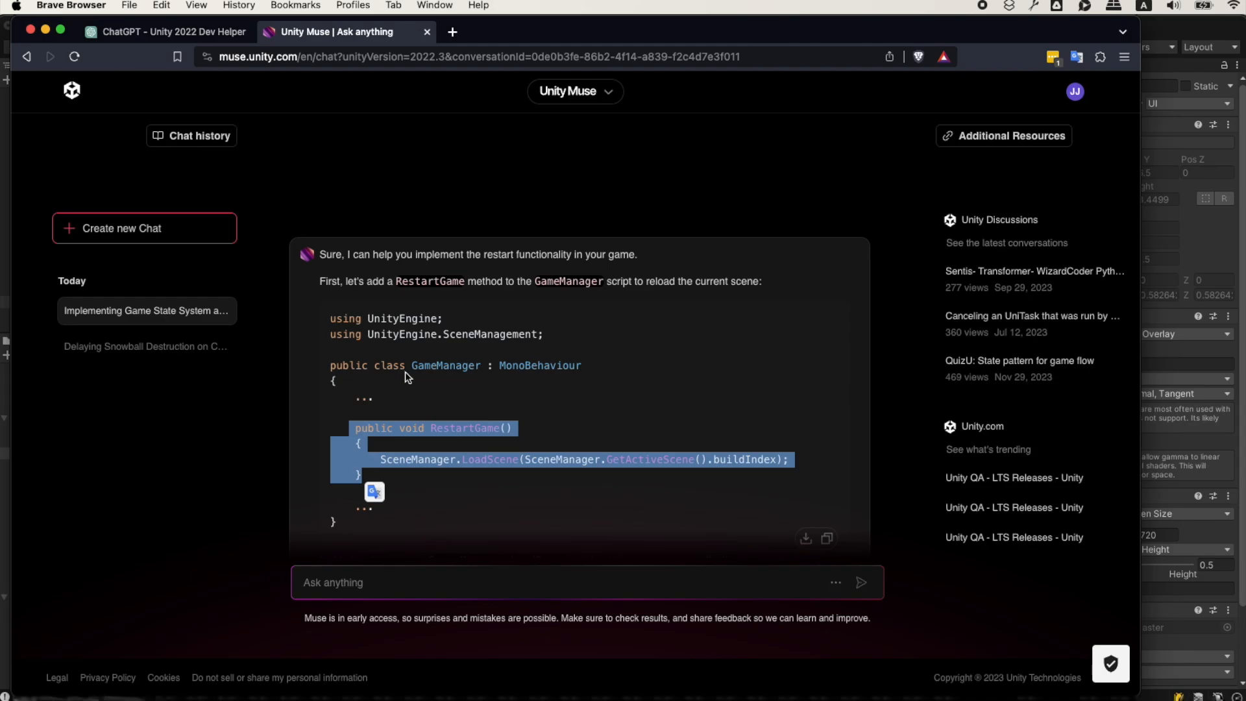
key(super+Tab)
click(474, 55)
click(392, 337)
key(Return)
key(Return)
key(super+v)
click(390, 376)
key(BackSpace)
Copy the using UnityEngine.SceneManagement; line from the Muse answer into the using directives of GameManager.cs in VS Code
scroll(455, 292, up, 8)
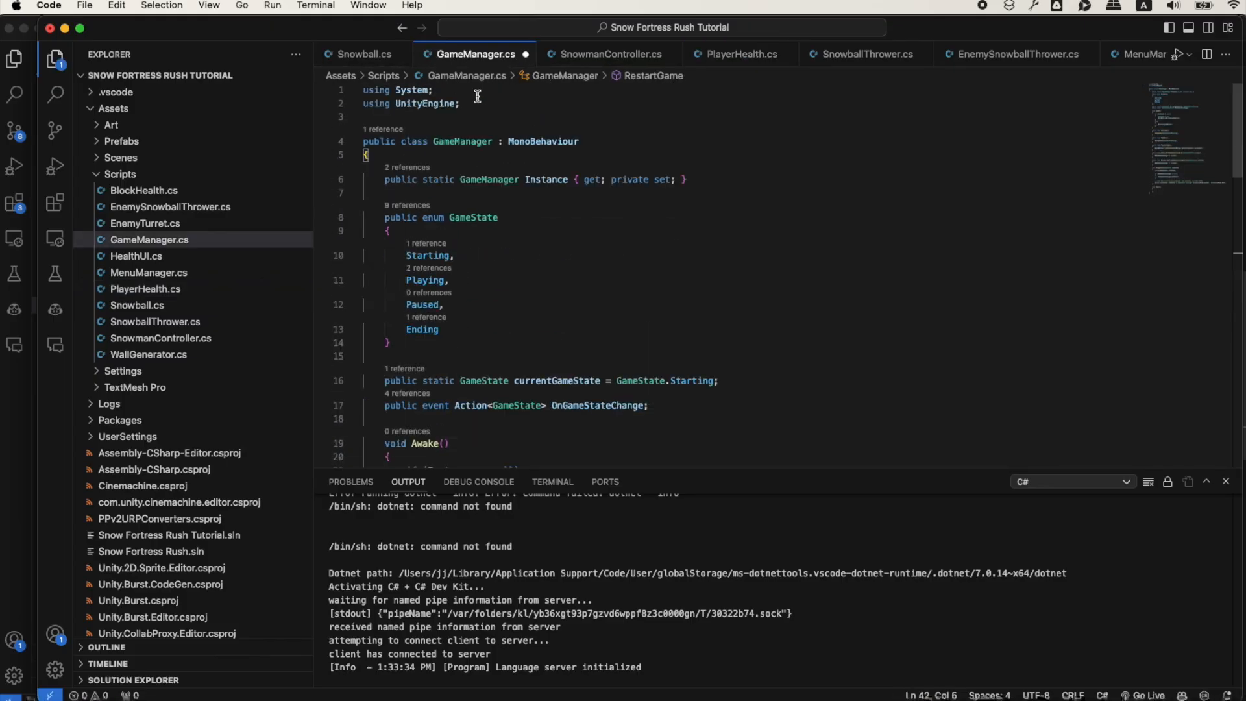
key(super+Tab)
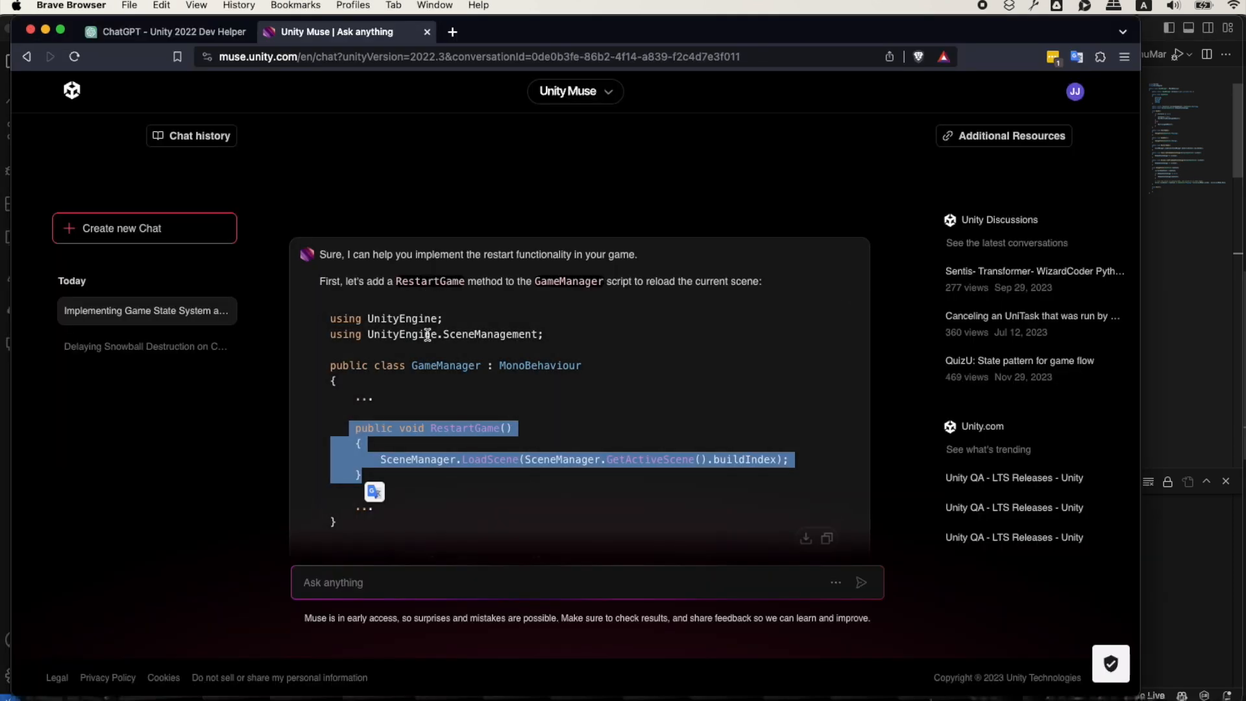
triple_click(429, 333)
key(super+c)
key(super+Tab)
click(504, 103)
key(Return)
key(super+v)
scroll(465, 281, down, 5)
scroll(465, 281, down, 10)
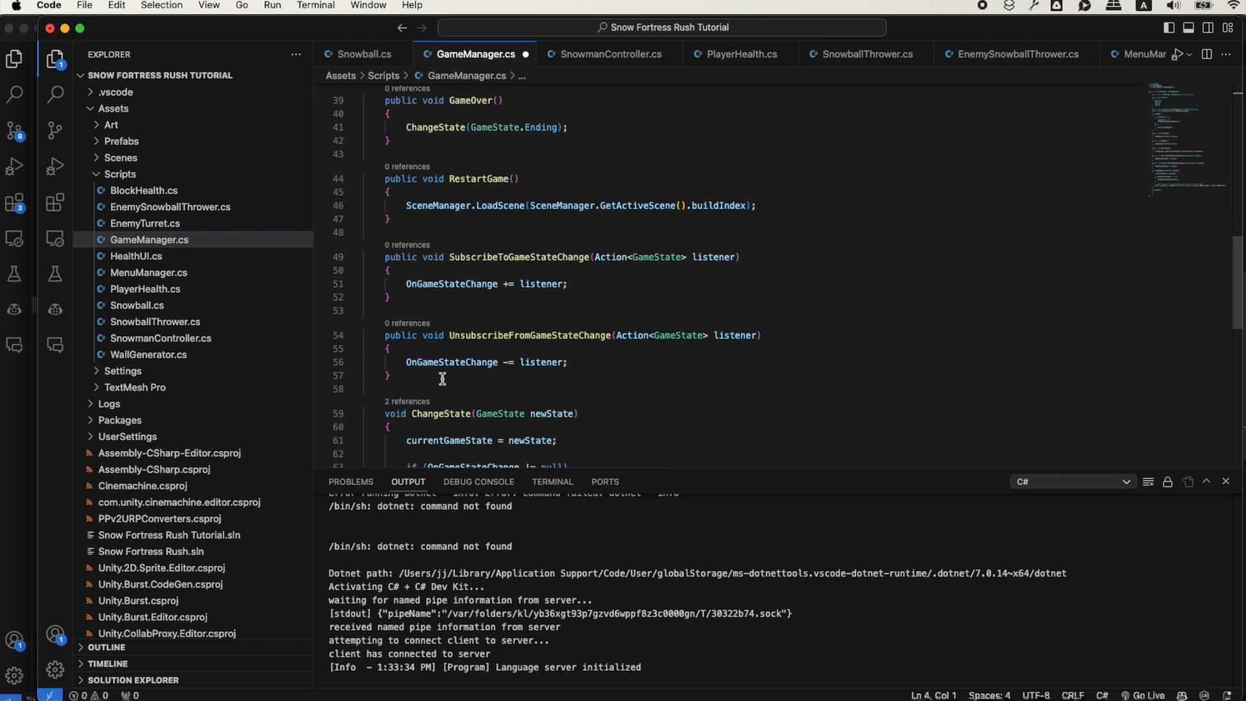
Copy the public Button restartButton; declaration from the Muse answer and add it below startButton in MenuManager.cs in VS Code
key(super+Tab)
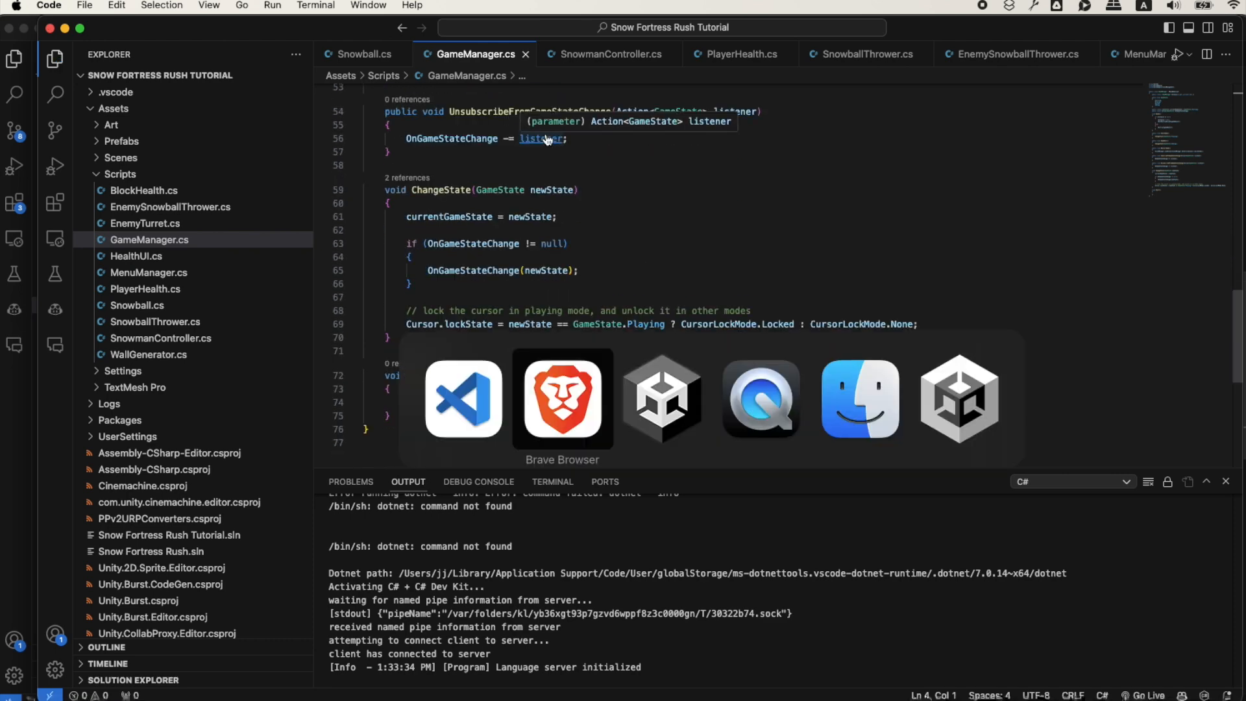
scroll(334, 488, down, 5)
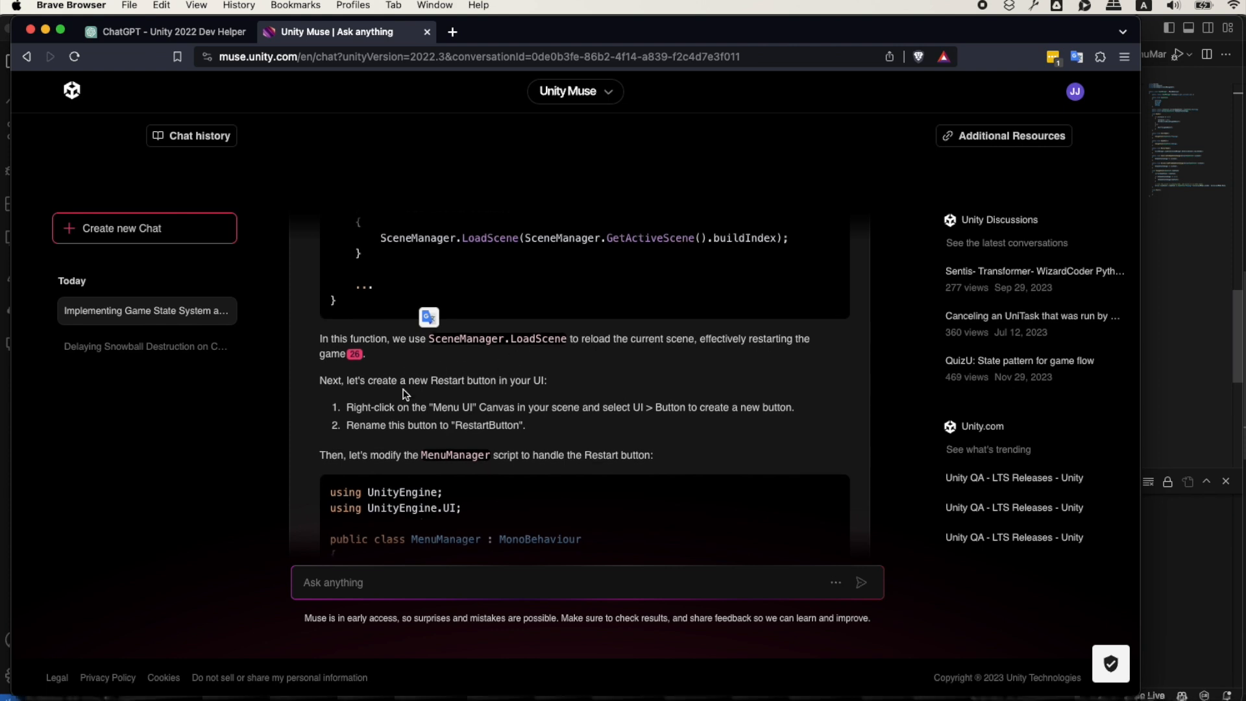
scroll(476, 383, down, 2)
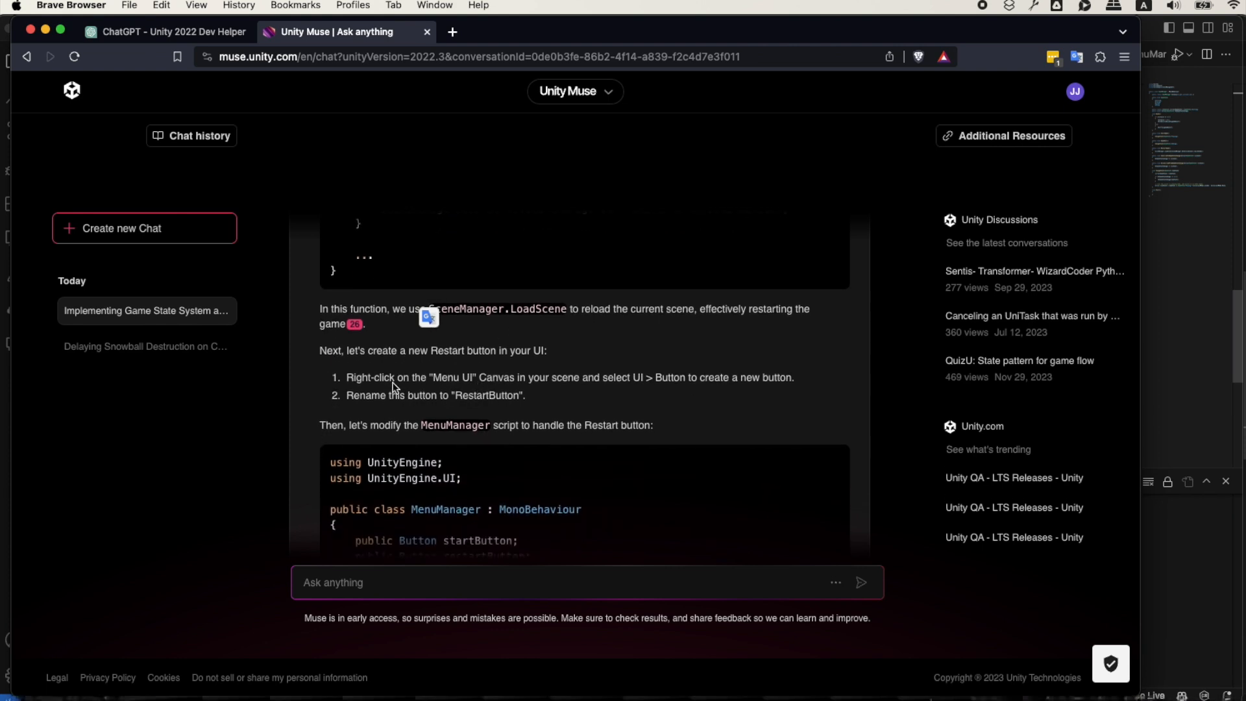
scroll(493, 383, down, 1)
scroll(396, 423, down, 8)
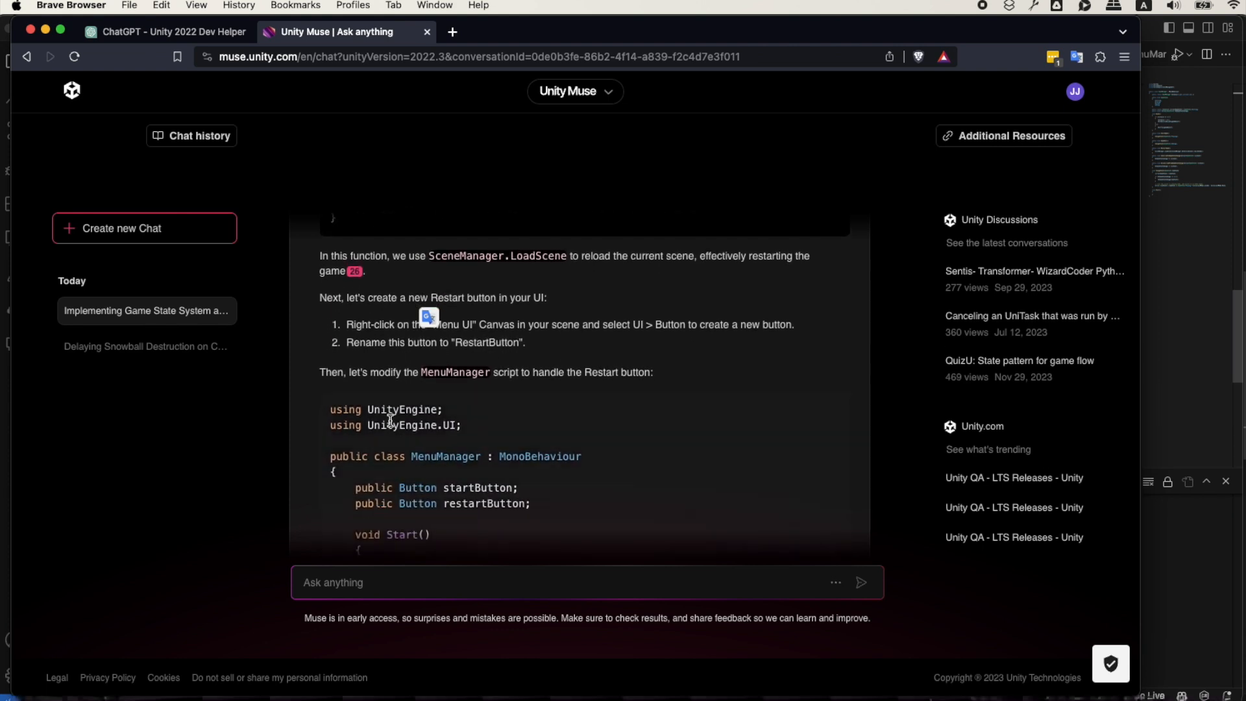
scroll(318, 396, up, 2)
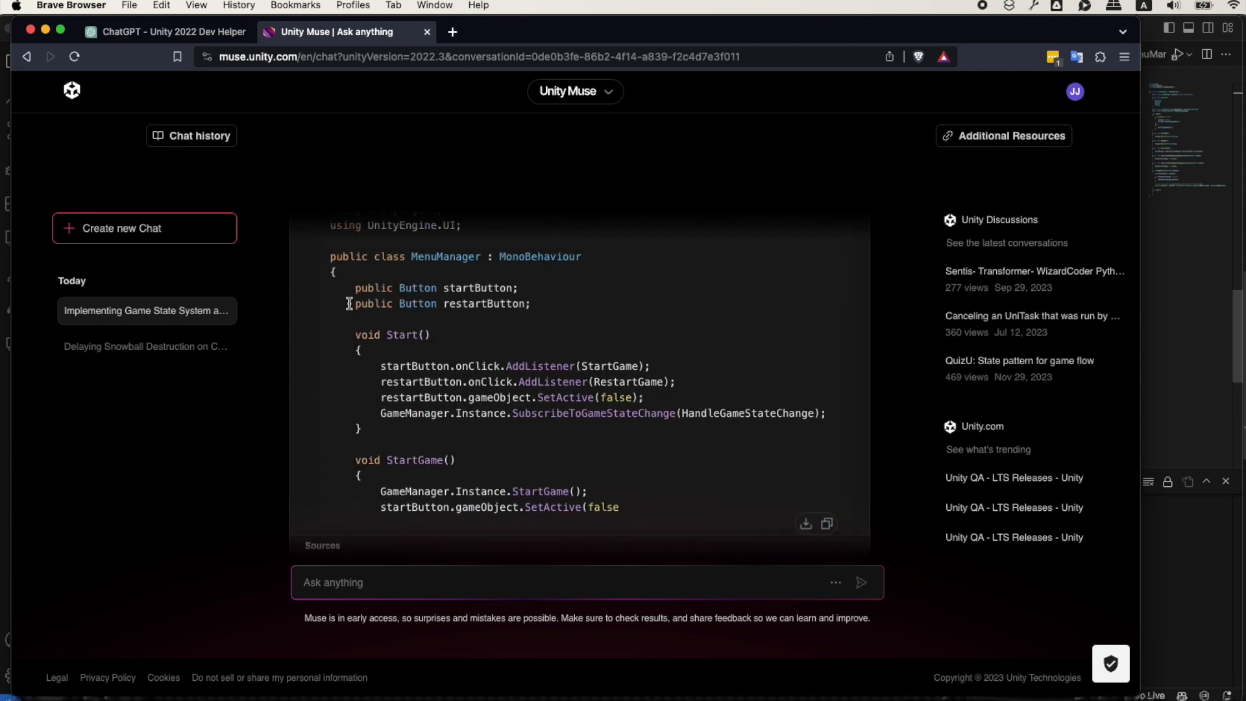
drag(351, 303, 606, 318)
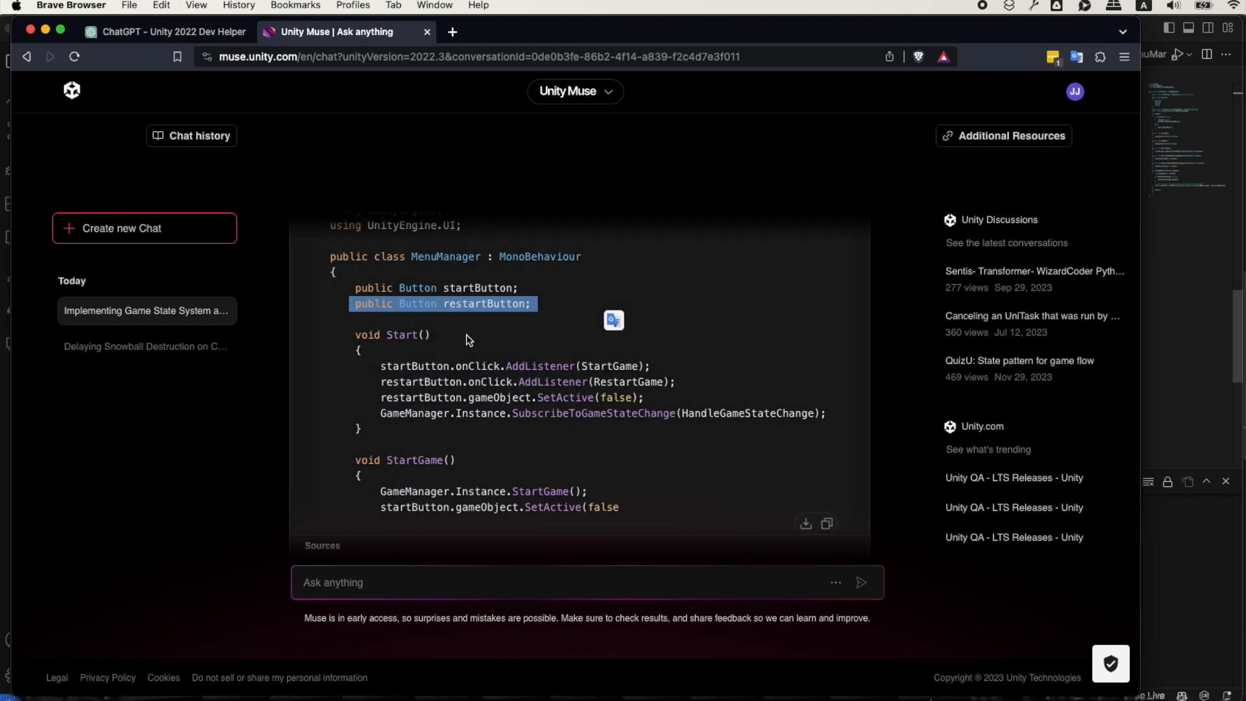
key(super+Tab)
scroll(442, 362, up, 10)
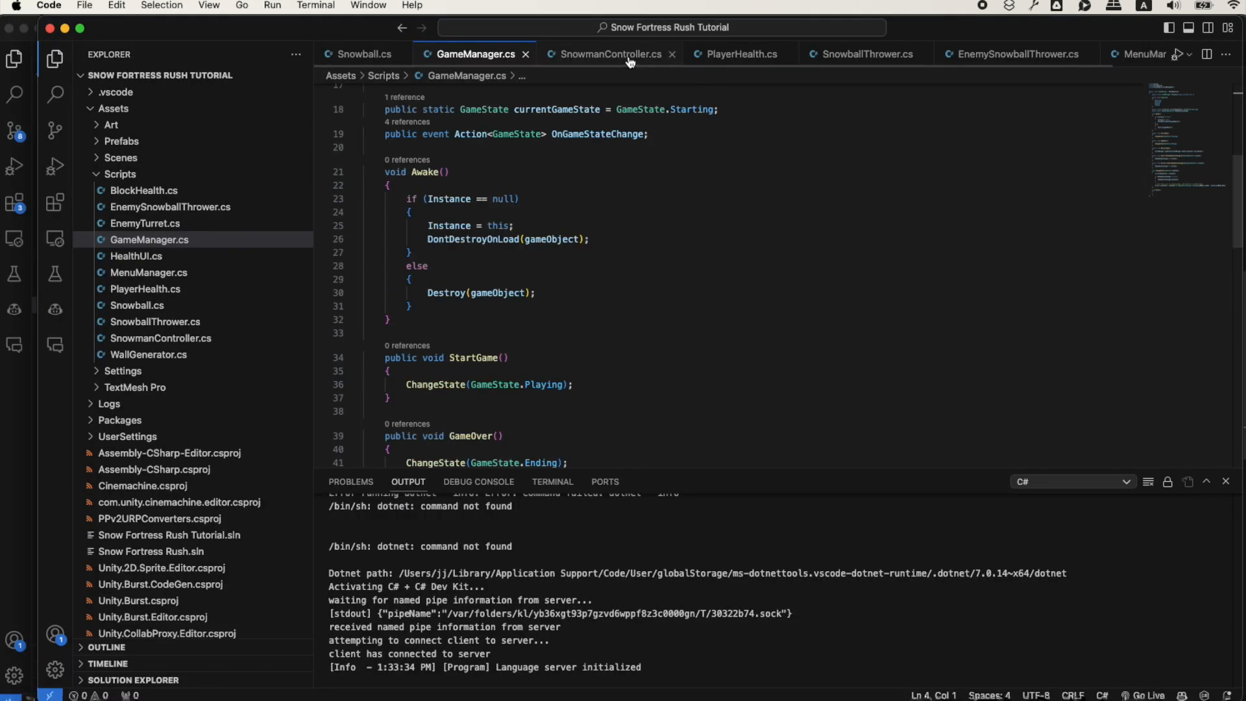
click(1131, 55)
key(super+v)
Copy Muse's restartButton AddListener(RestartGame) and SetActive(false) lines into the end of Start() in MenuManager.cs in VS Code
key(super+Tab)
drag(380, 397, 688, 399)
drag(380, 382, 690, 402)
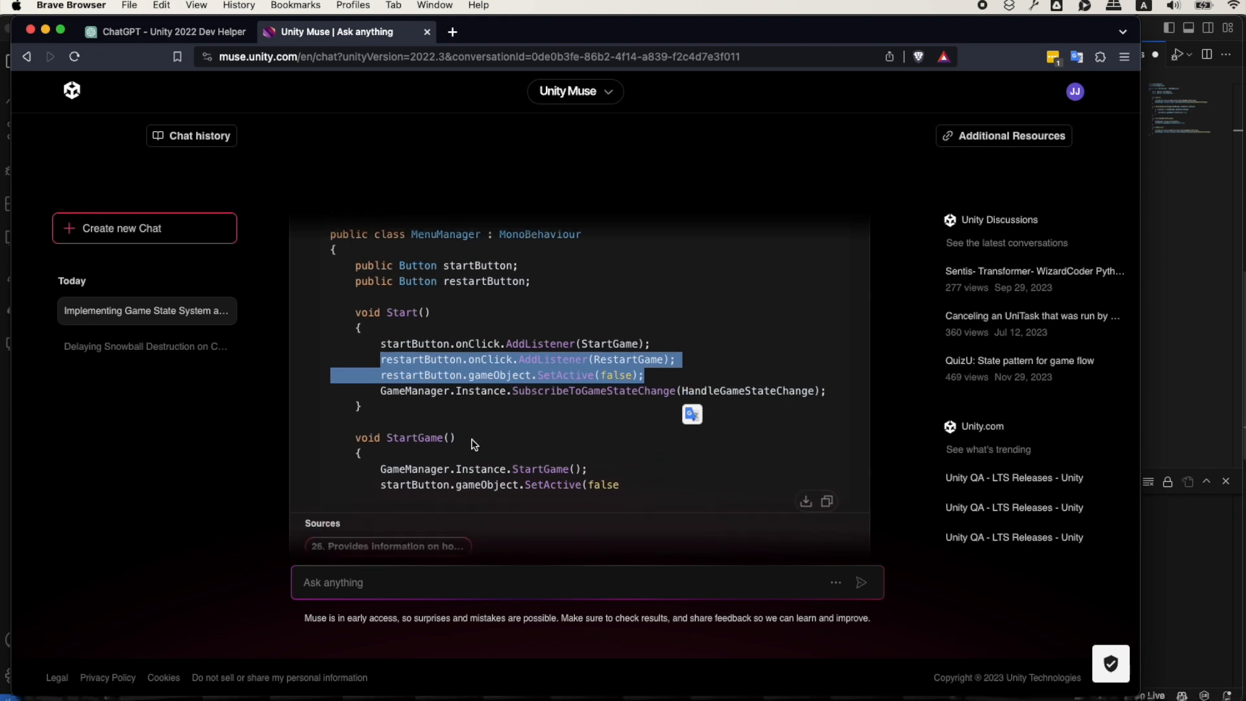
key(super+Tab)
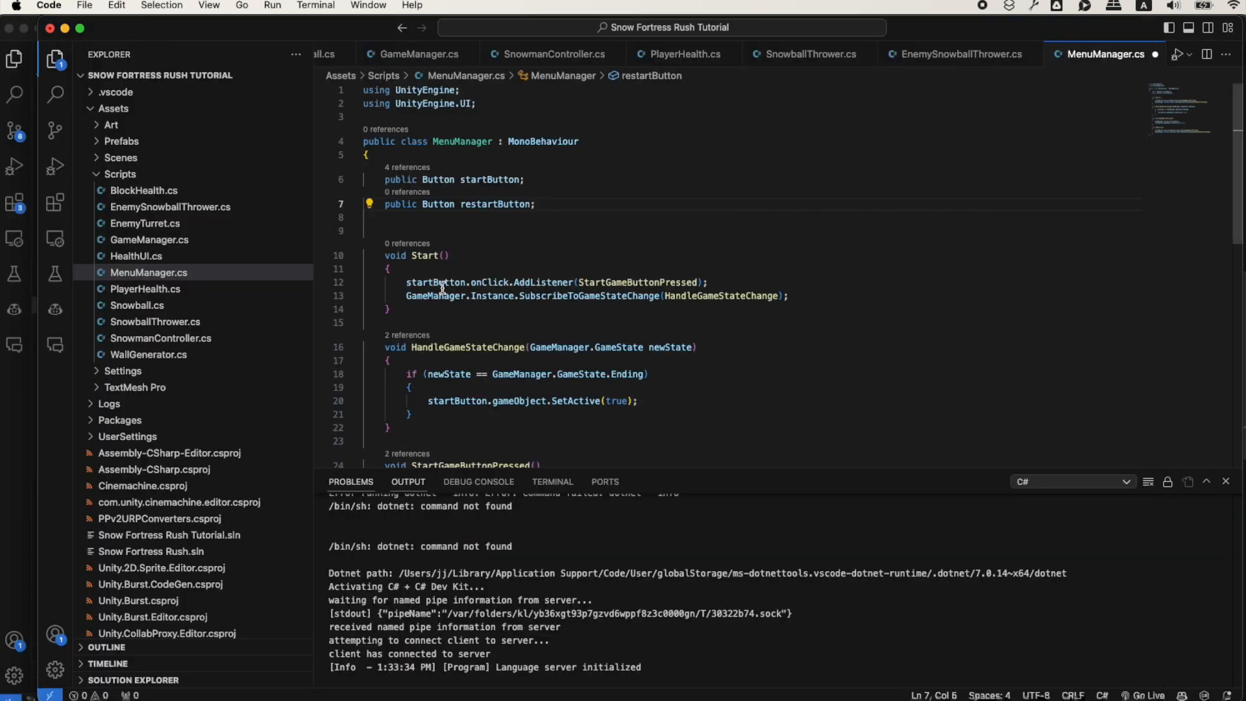
click(809, 293)
key(Return)
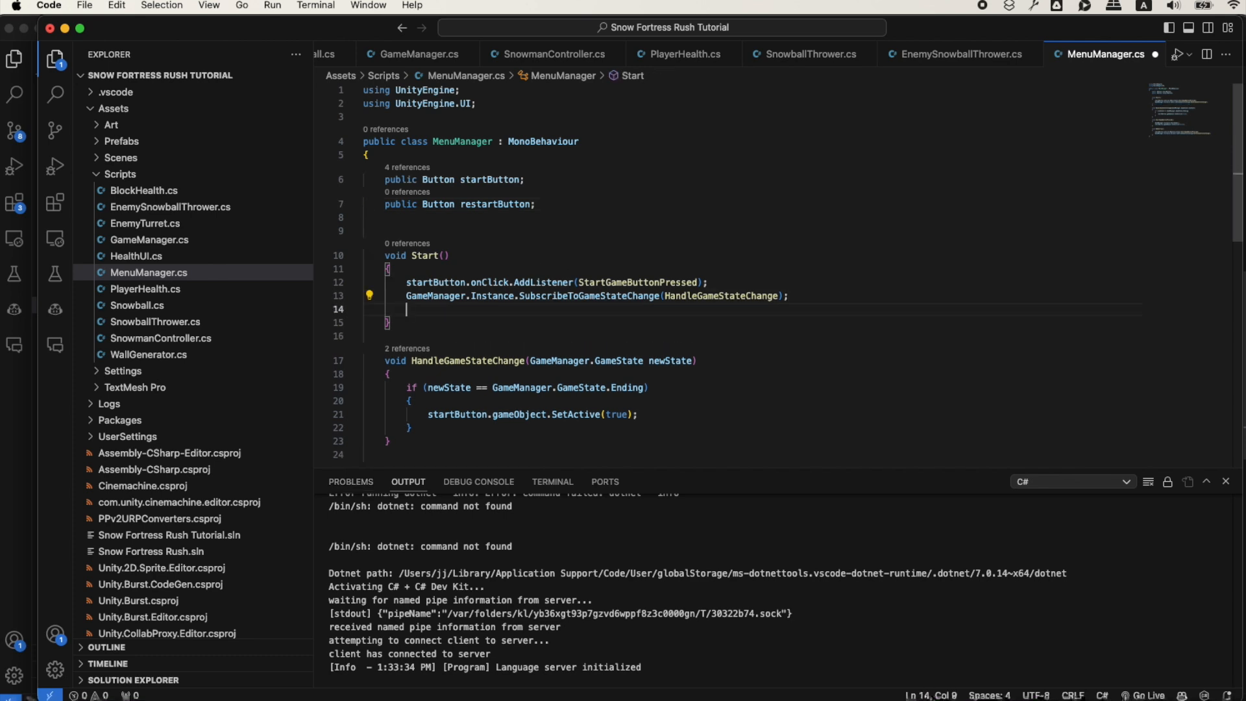
key(super+v)
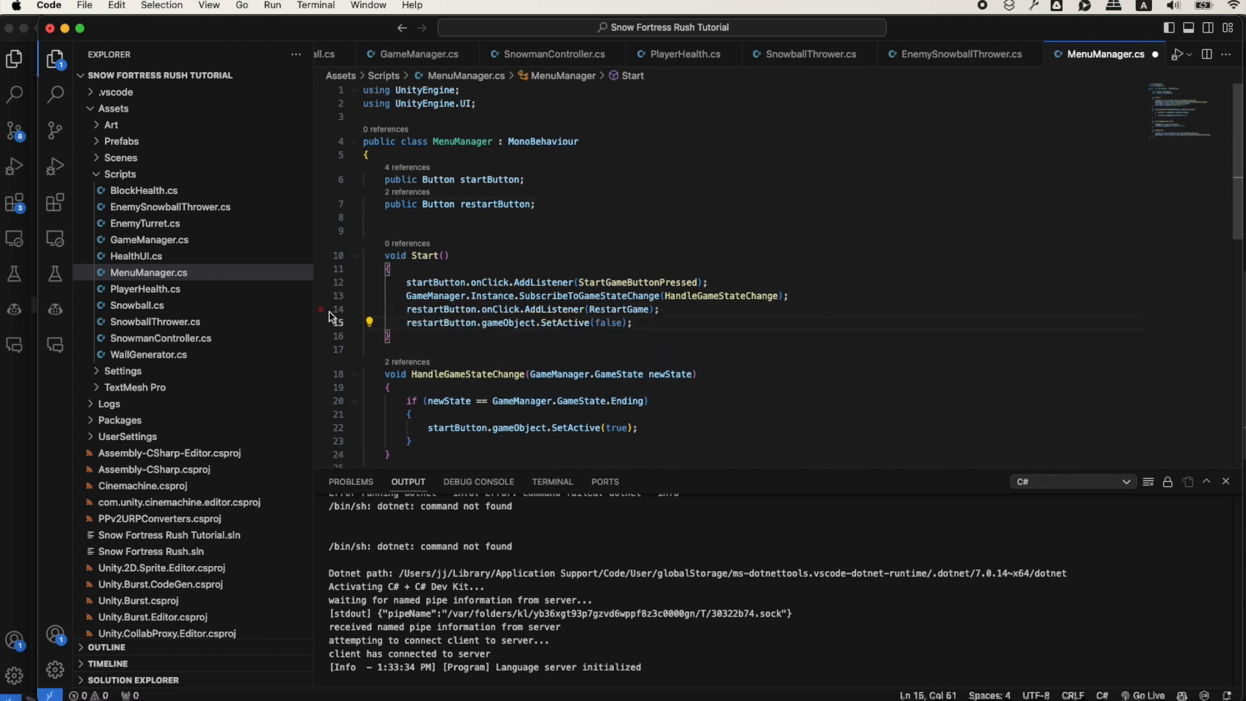
key(Down)
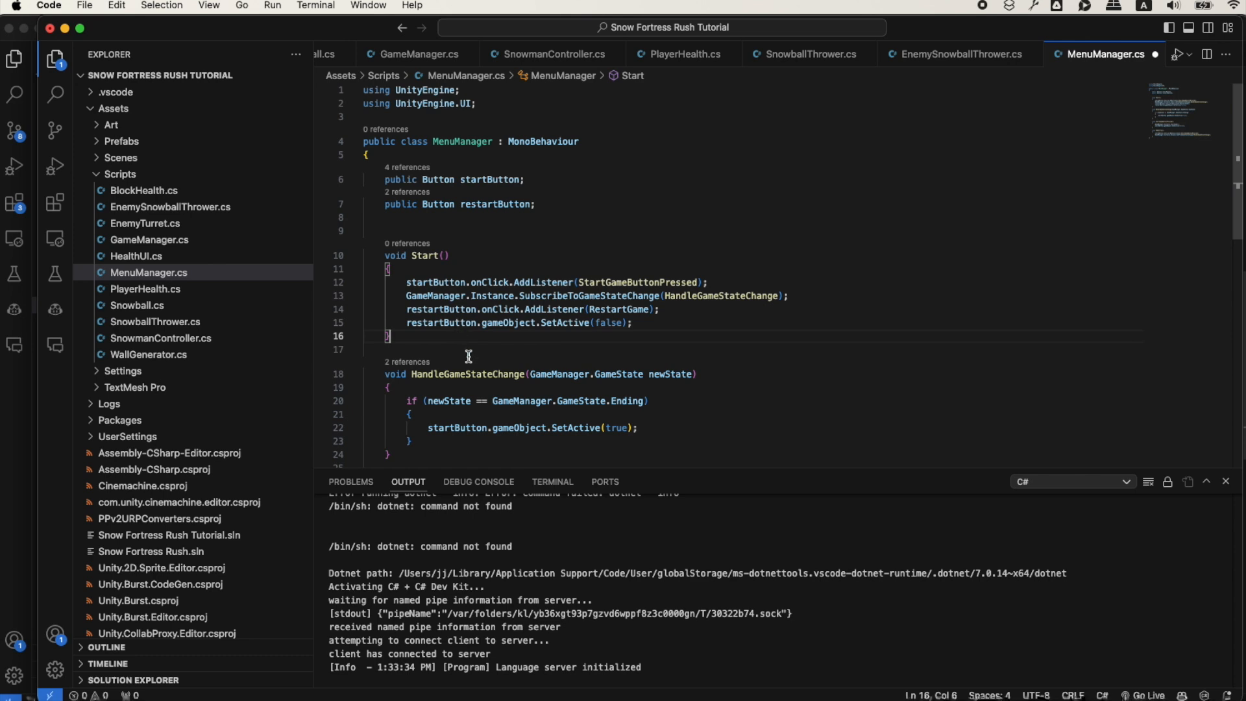
Change the restartButton click listener in Start() from RestartGame to RestartGameButtonPressed
scroll(470, 362, down, 3)
click(650, 235)
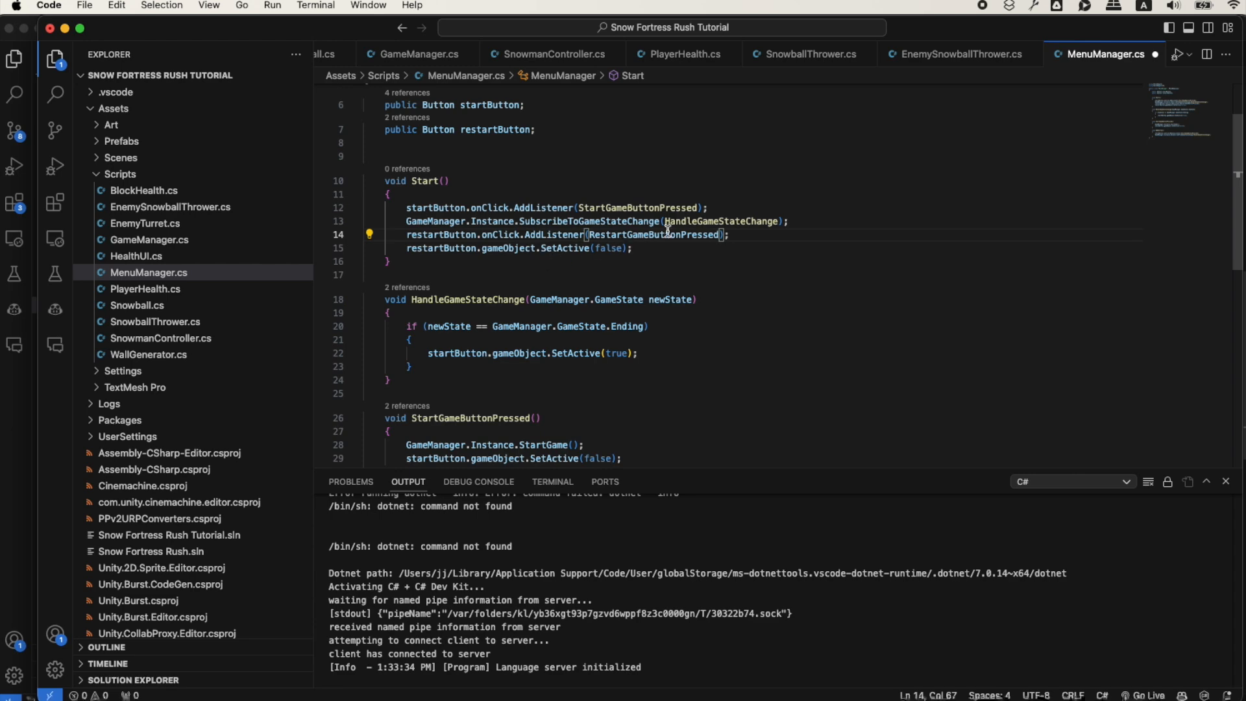
double_click(646, 237)
click(450, 276)
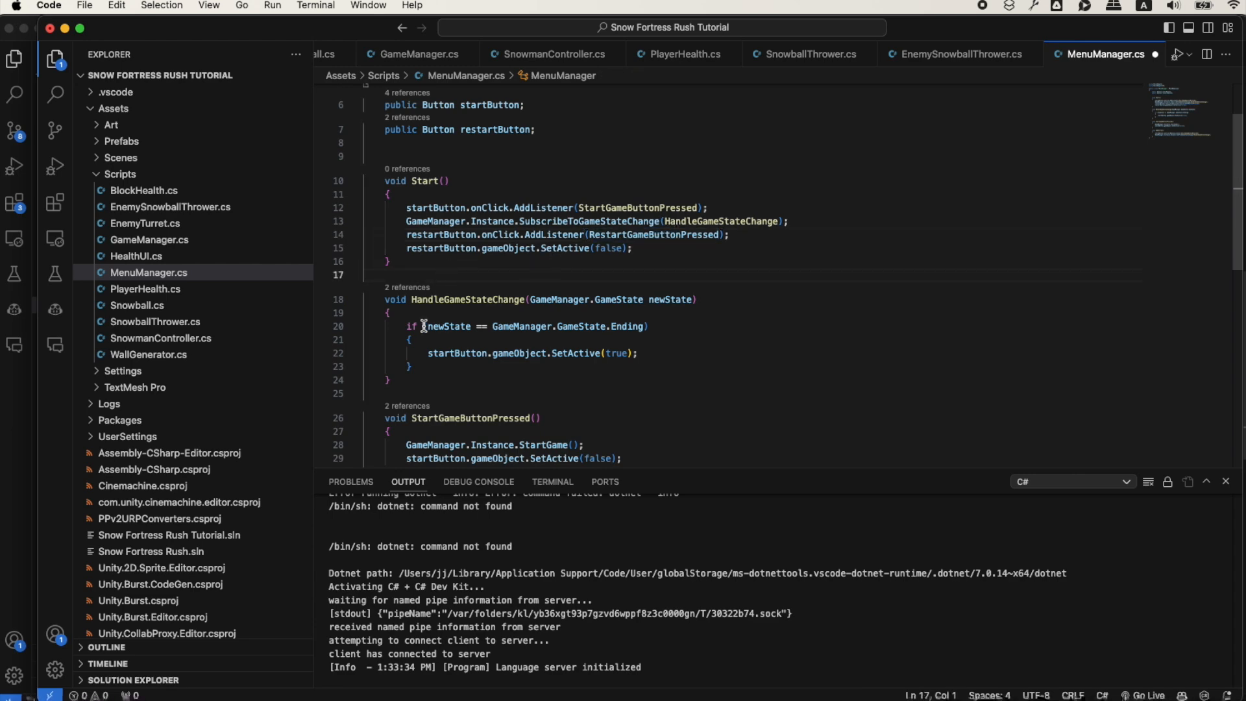
Add a RestartGameButtonPressed() method calling GameManager.Instance.RestartGame() after StartGameButtonPressed(), save MenuManager.cs, and open GameManager.cs
scroll(427, 300, down, 3)
click(415, 395)
key(Return)
key(Return)
key(Tab)
scroll(605, 408, down, 1)
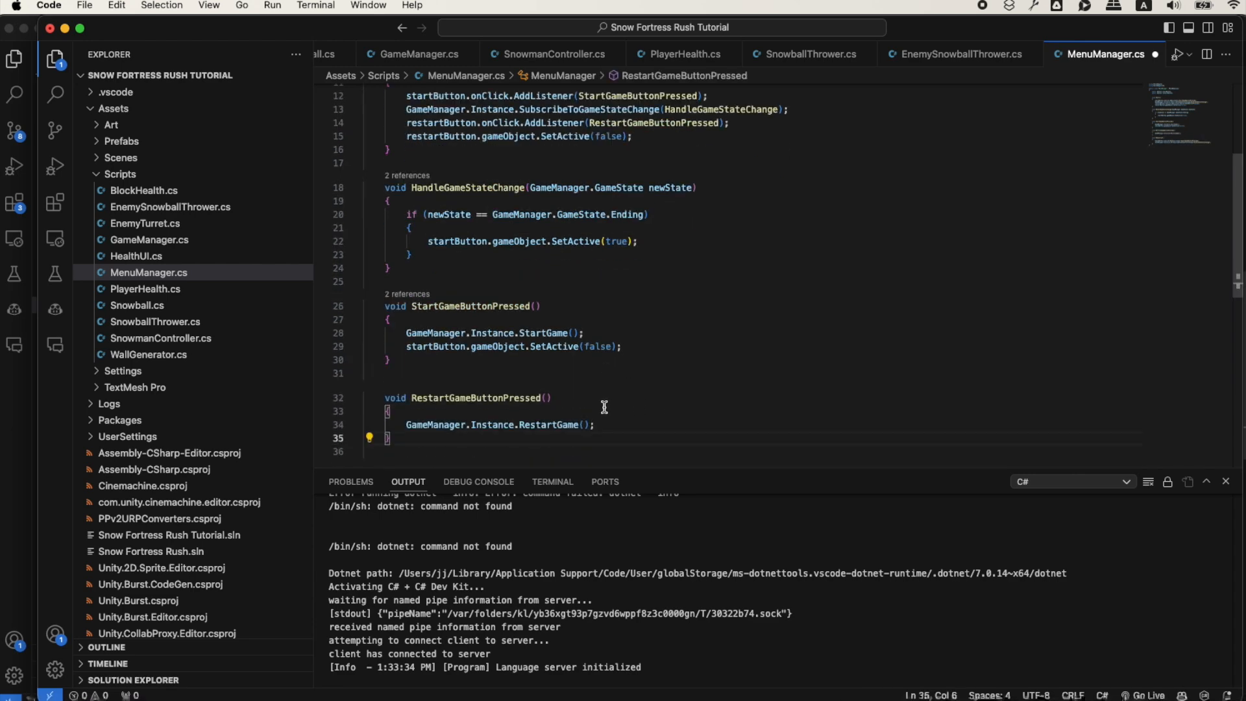
scroll(605, 408, down, 2)
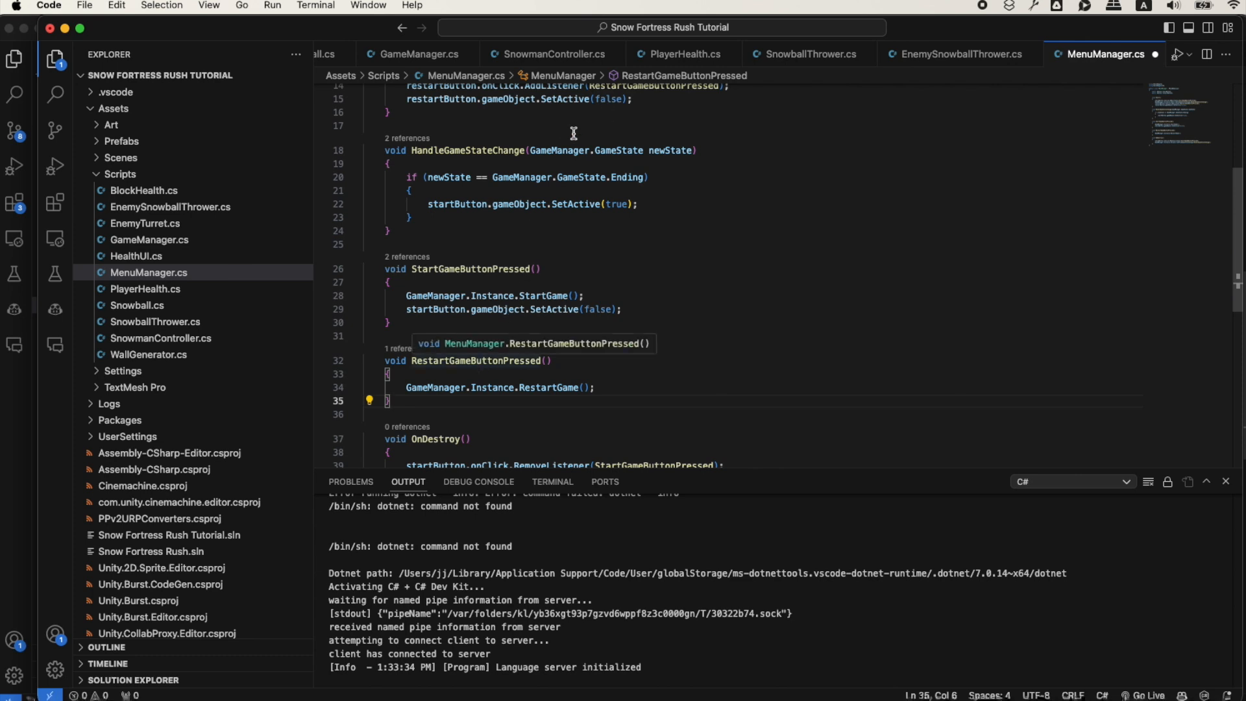
click(434, 387)
click(552, 389)
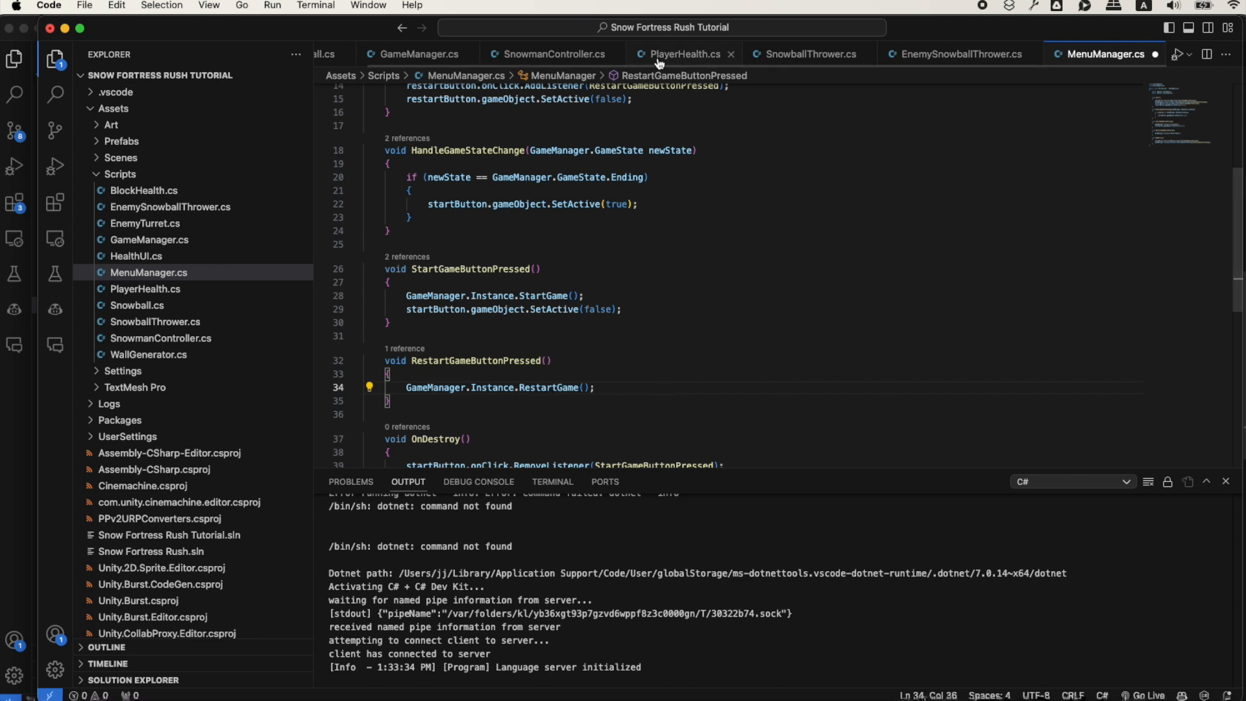
key(super+s)
click(387, 56)
Switch to Unity, duplicate StartGameButton under Menu UI, and rename the copy RestartGameButton
key(super+Tab)
key(super+Tab)
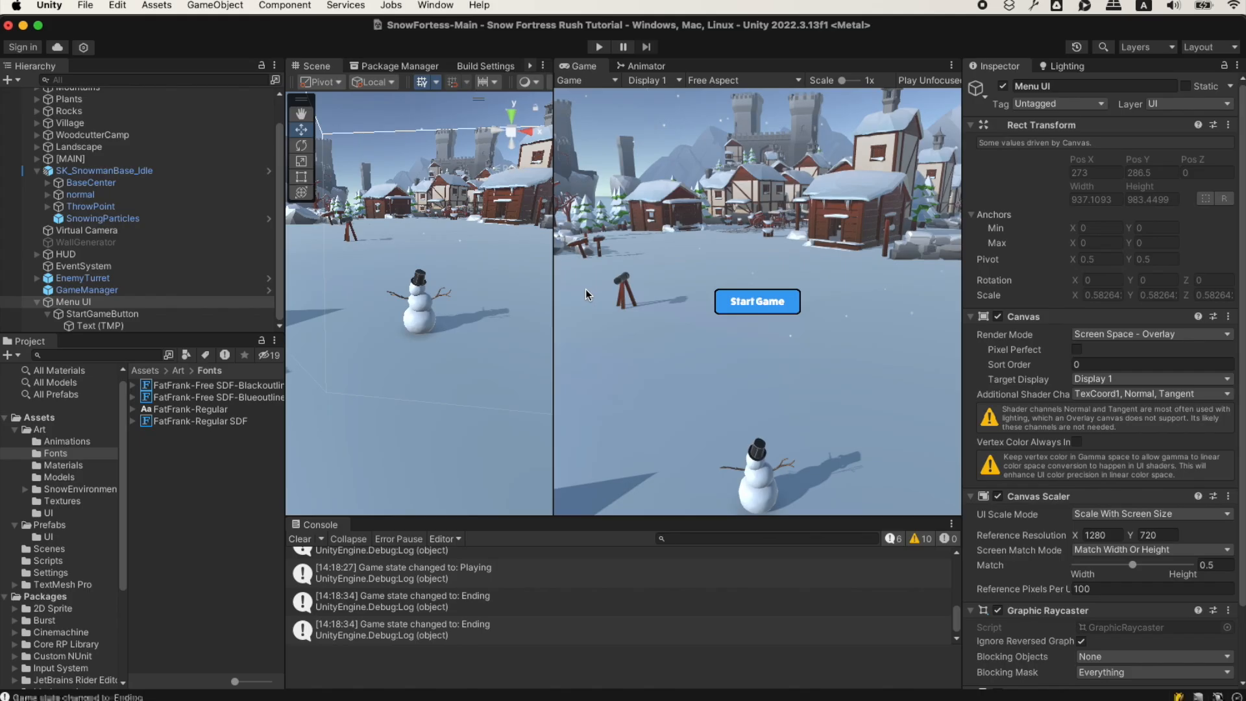
click(104, 314)
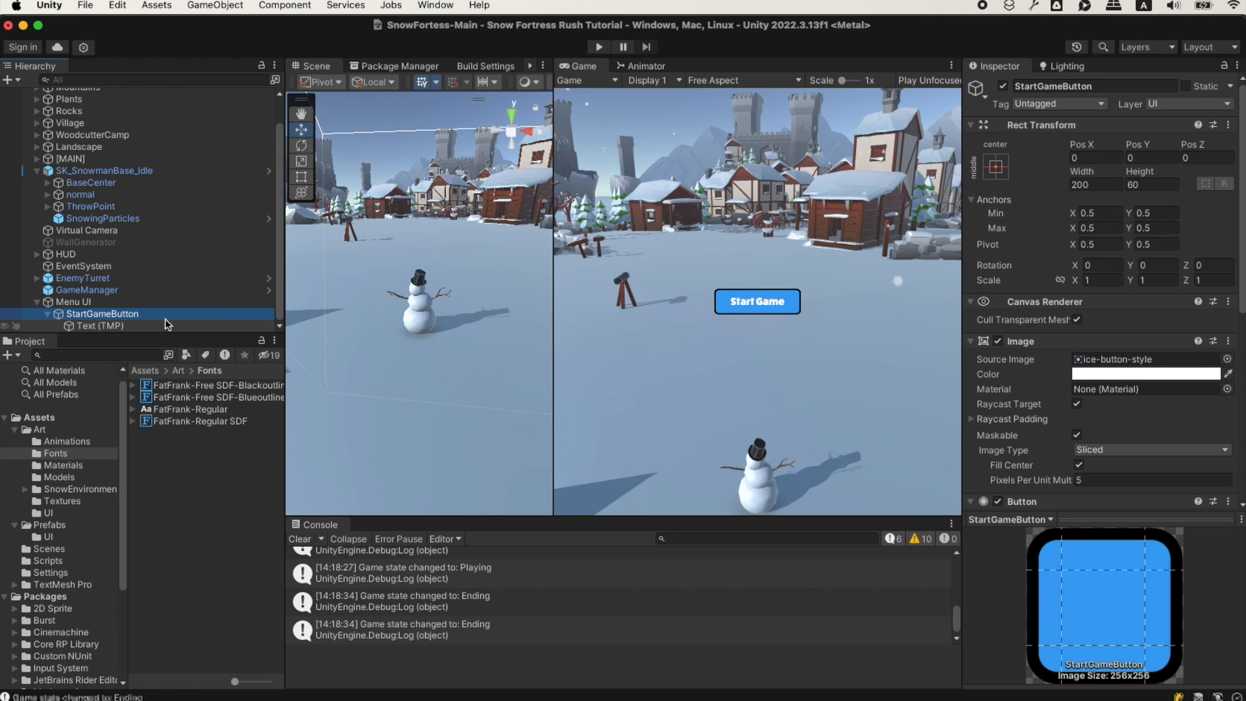
key(super+d)
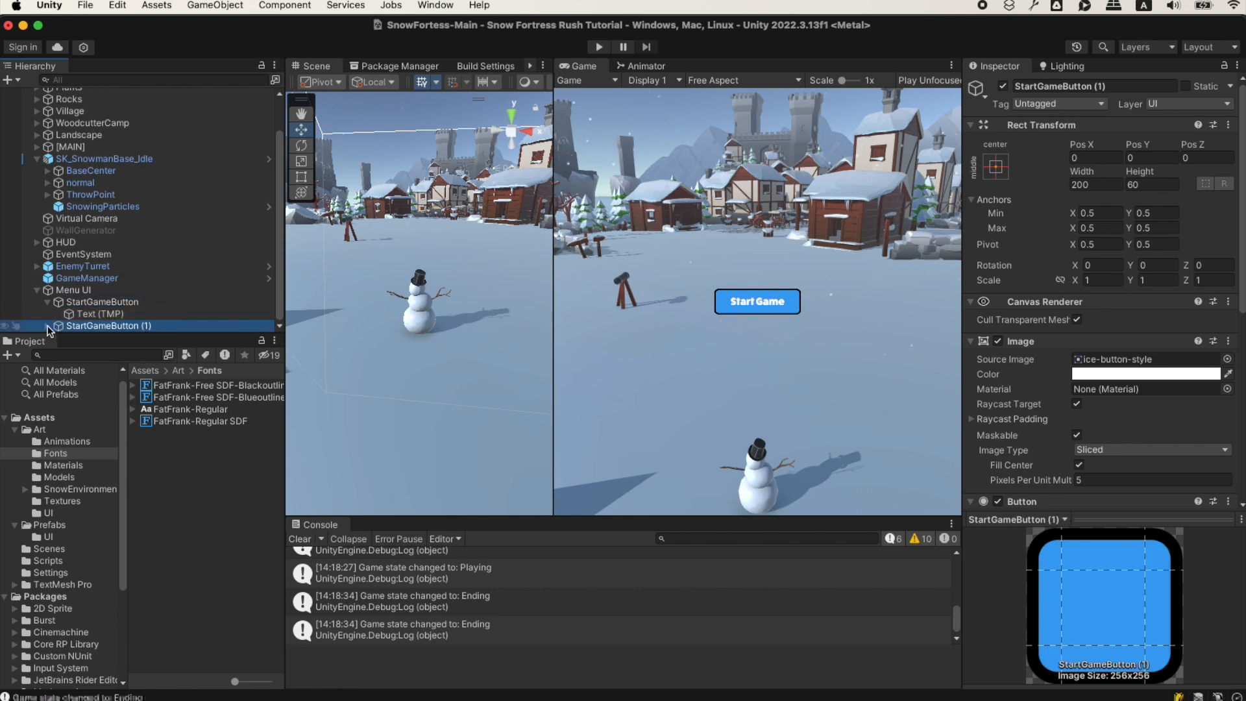
click(47, 327)
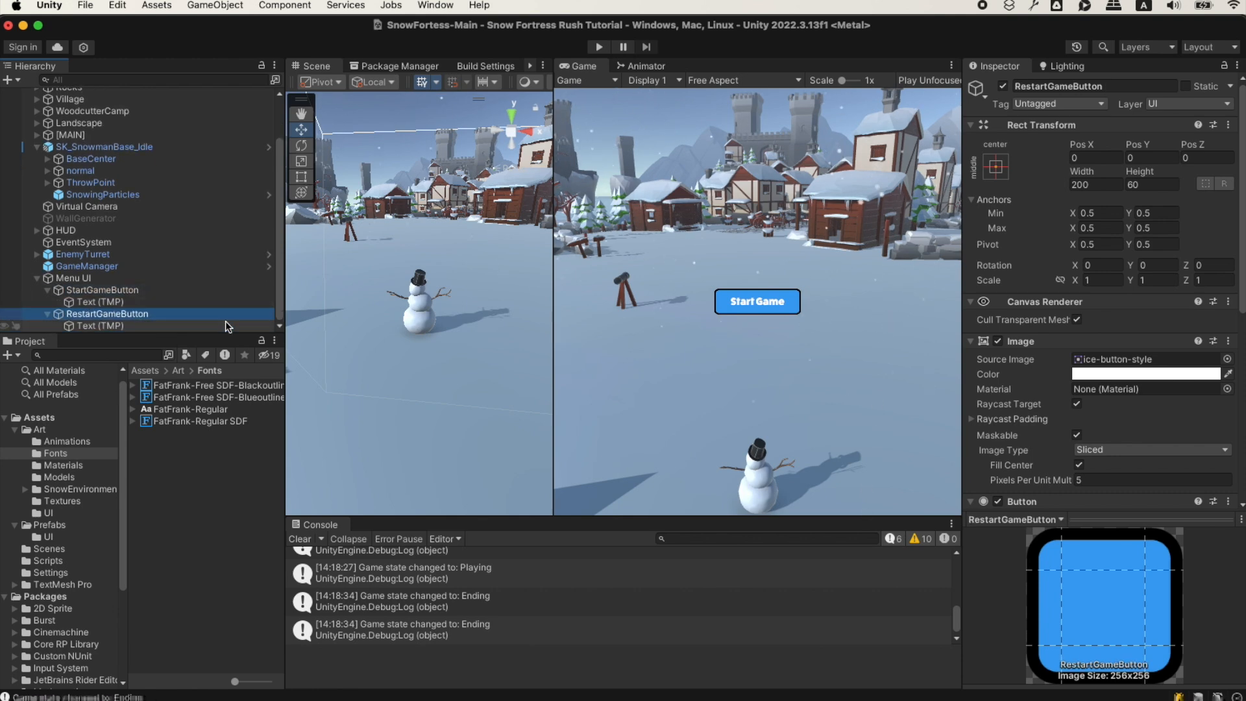
Set the text label of RestartGameButton to "Restart Game"
click(224, 323)
click(1094, 405)
text(Restart Game)
Assign RestartGameButton to the restart button reference of the menu manager script on Menu UI
click(107, 314)
click(74, 277)
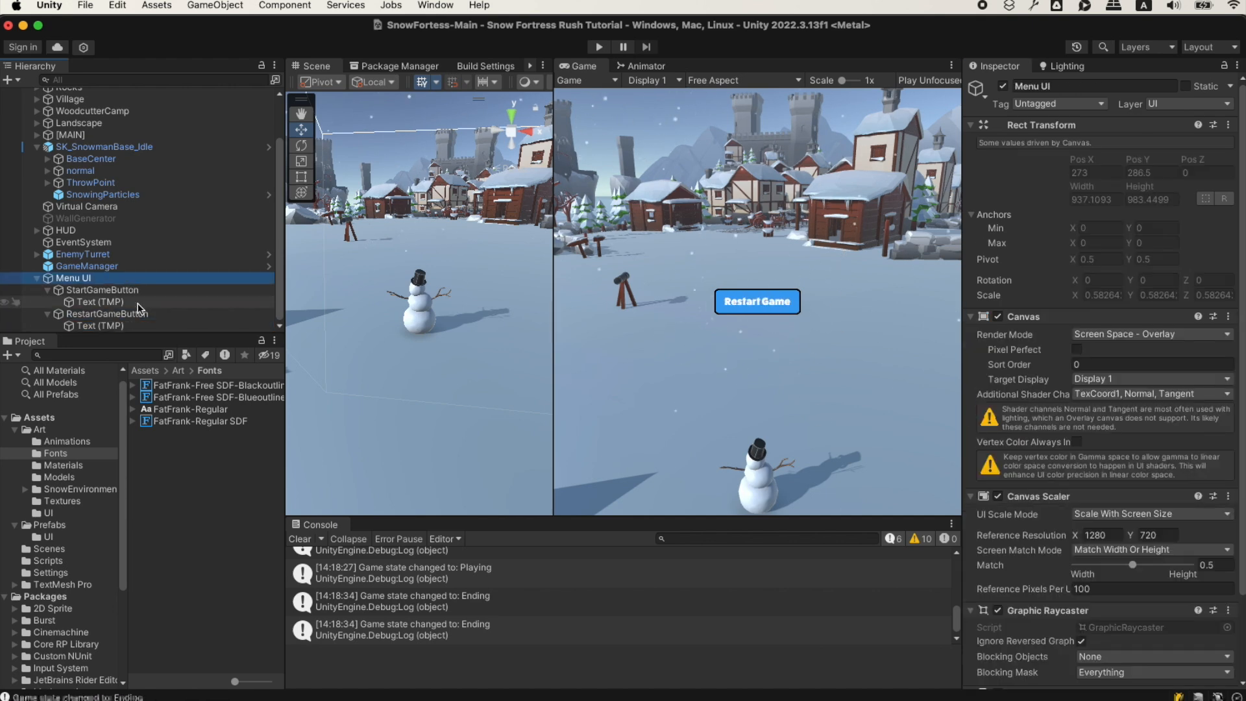
drag(129, 316, 1103, 651)
In VS Code, replace the startButton line in HandleGameStateChange's Ending condition in MenuManager.cs with restartButton.gameObject.SetActive(true);
key(super+Tab)
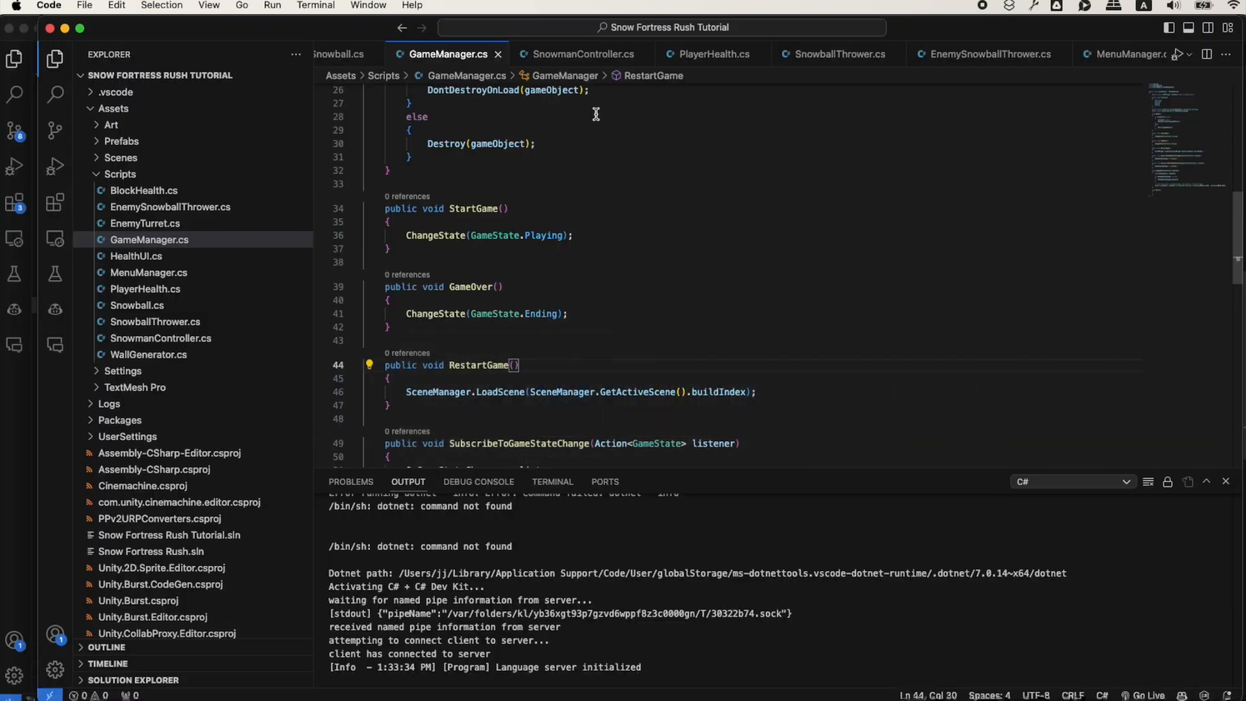
click(1129, 54)
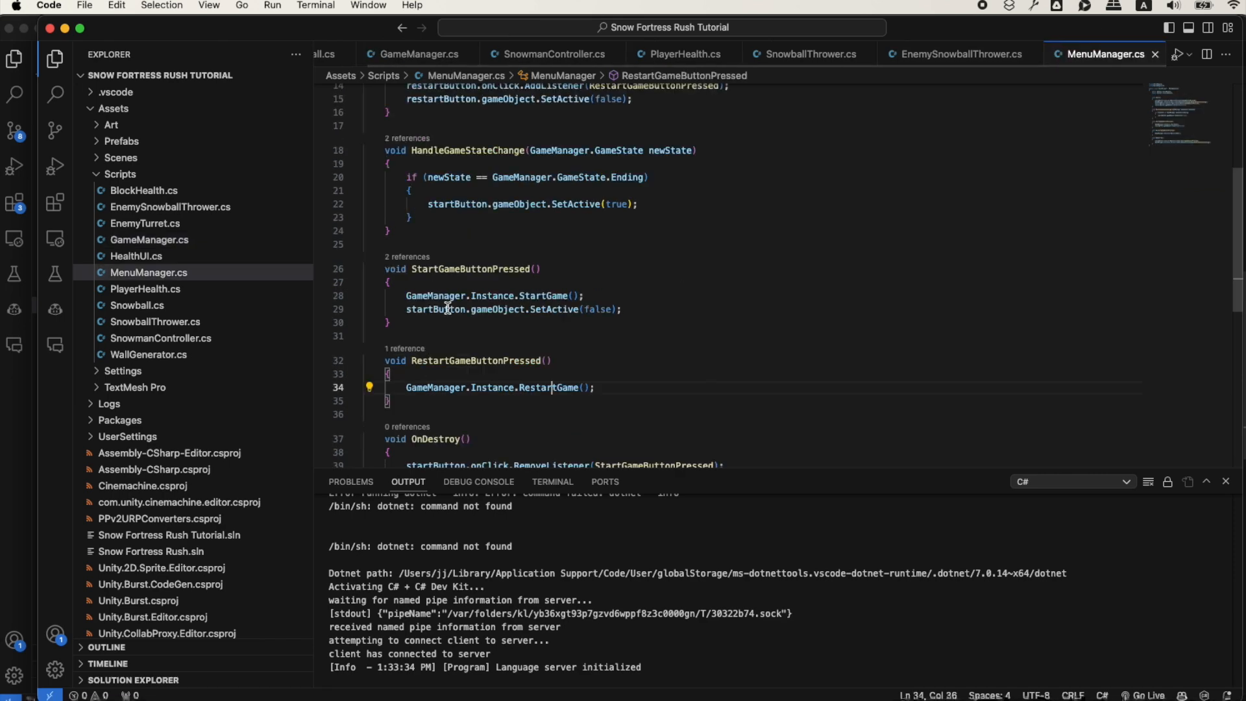
scroll(517, 349, down, 4)
scroll(517, 349, up, 7)
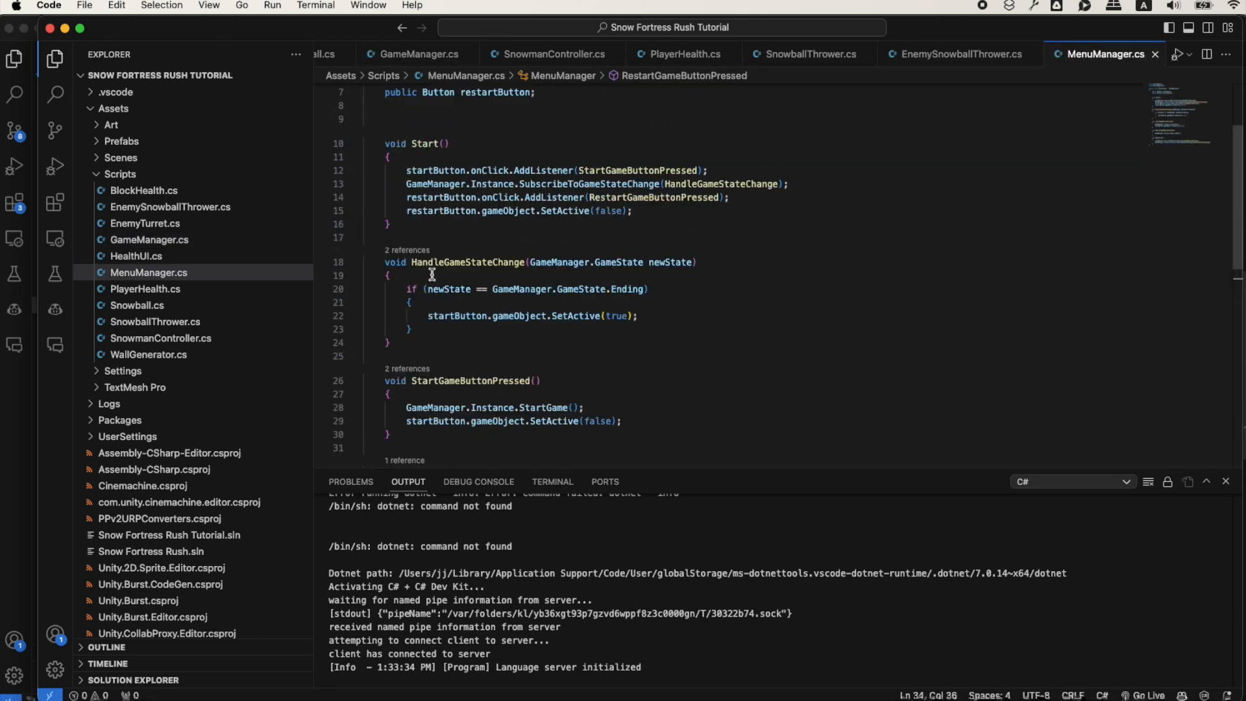
scroll(474, 312, down, 3)
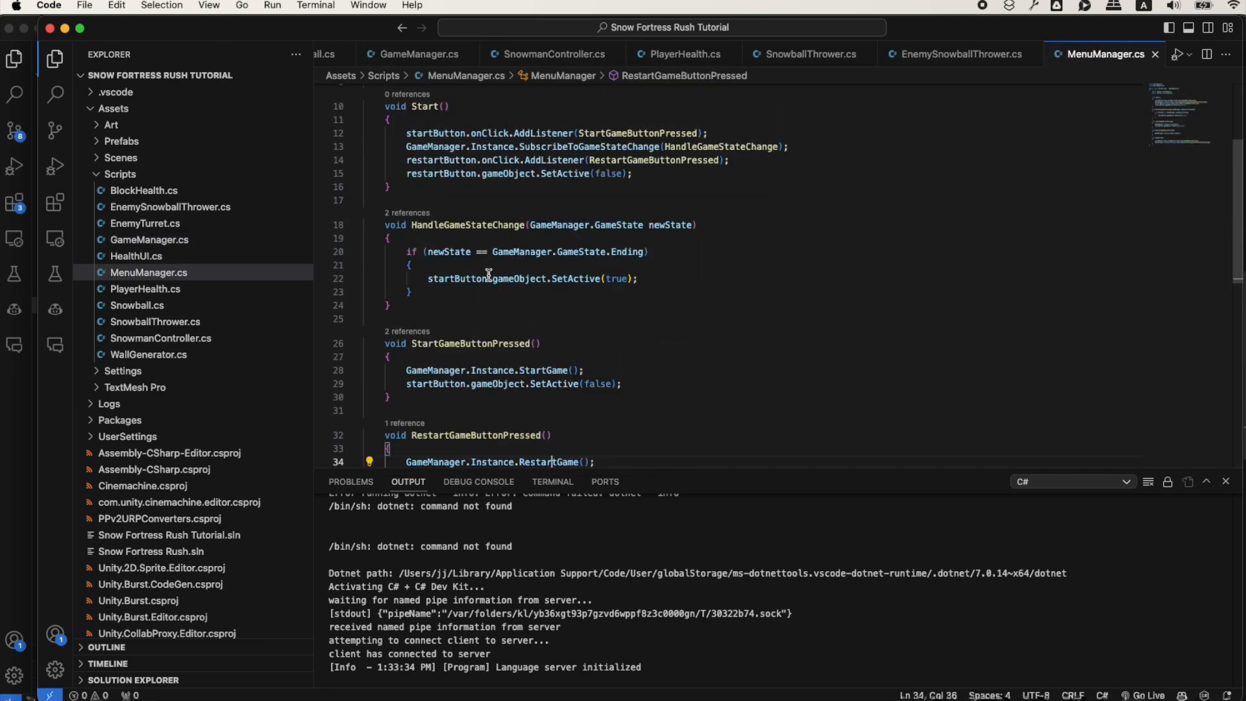
click(651, 280)
scroll(462, 321, up, 1)
drag(428, 316, 679, 318)
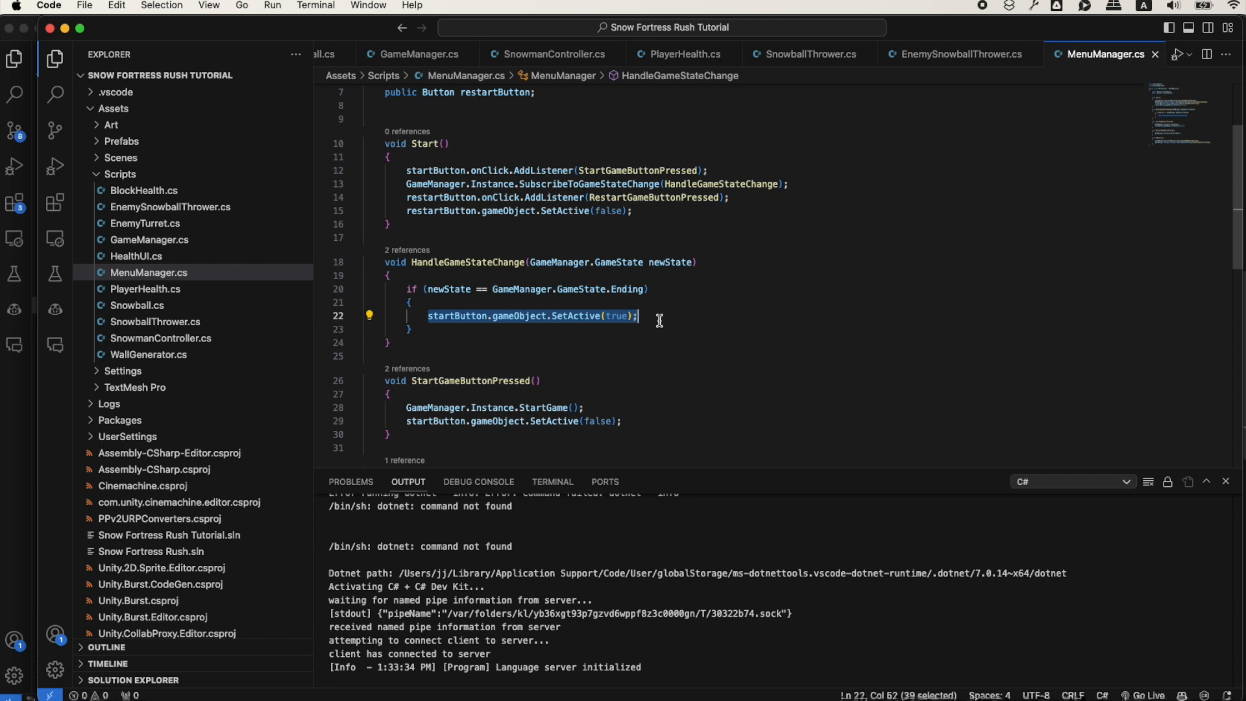
key(BackSpace)
text(r)
key(Tab)
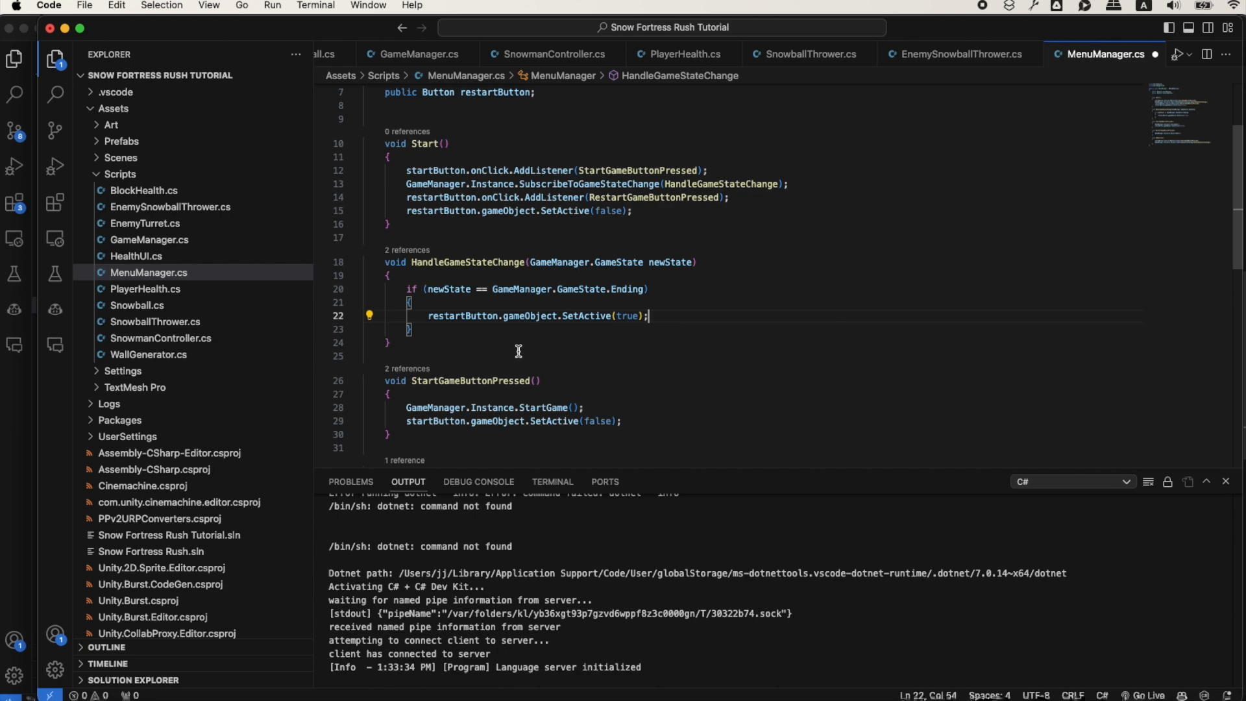
Start a new line below GameManager.Instance.RestartGame(); in RestartGameButtonPressed()
scroll(490, 350, down, 2)
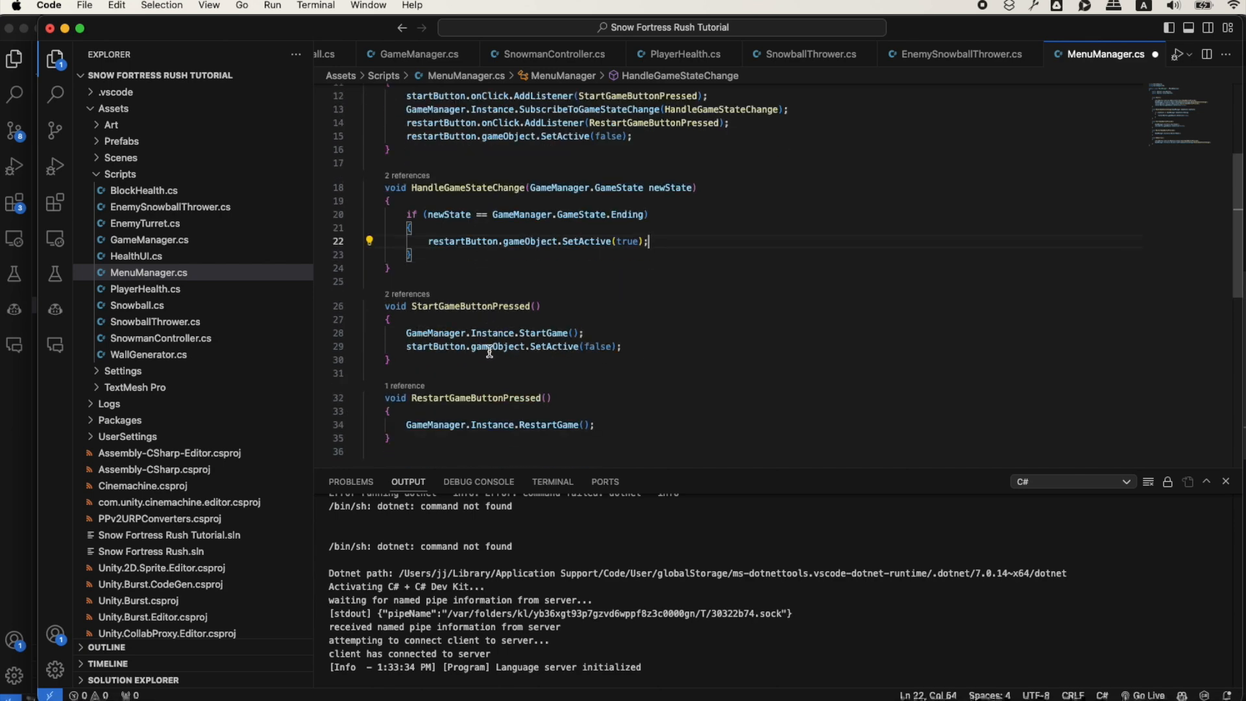
click(641, 424)
scroll(675, 386, down, 1)
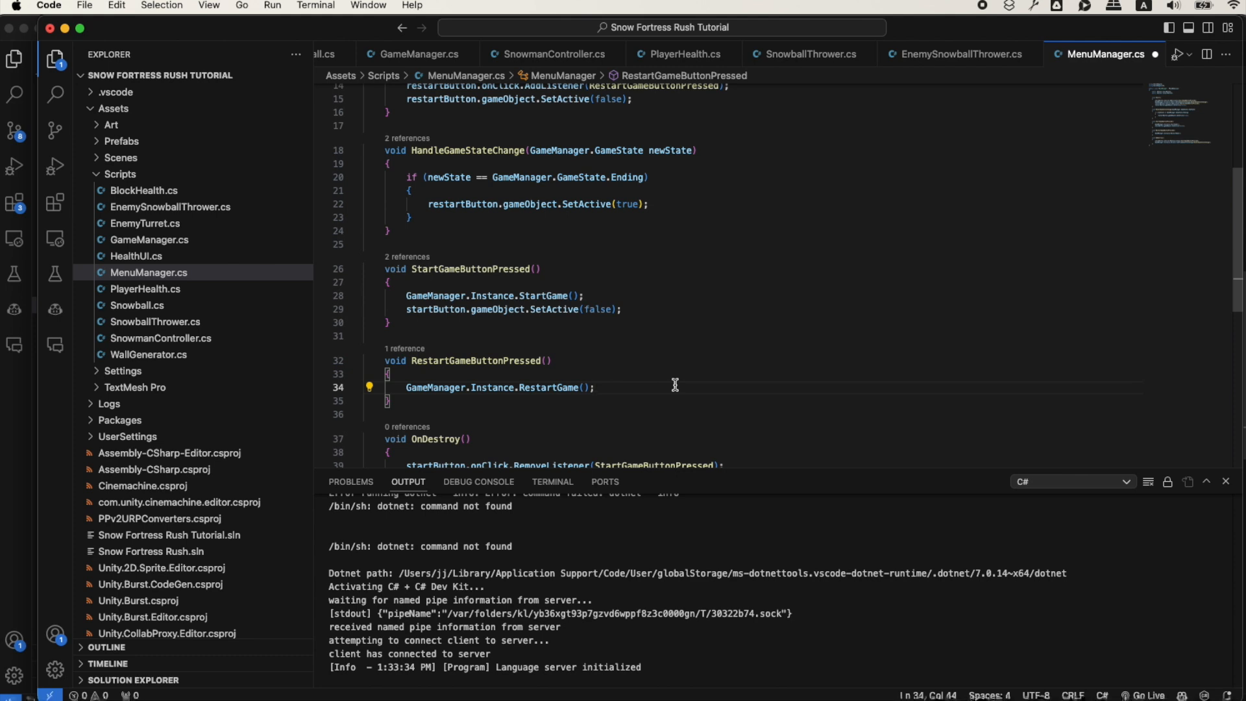
key(Return)
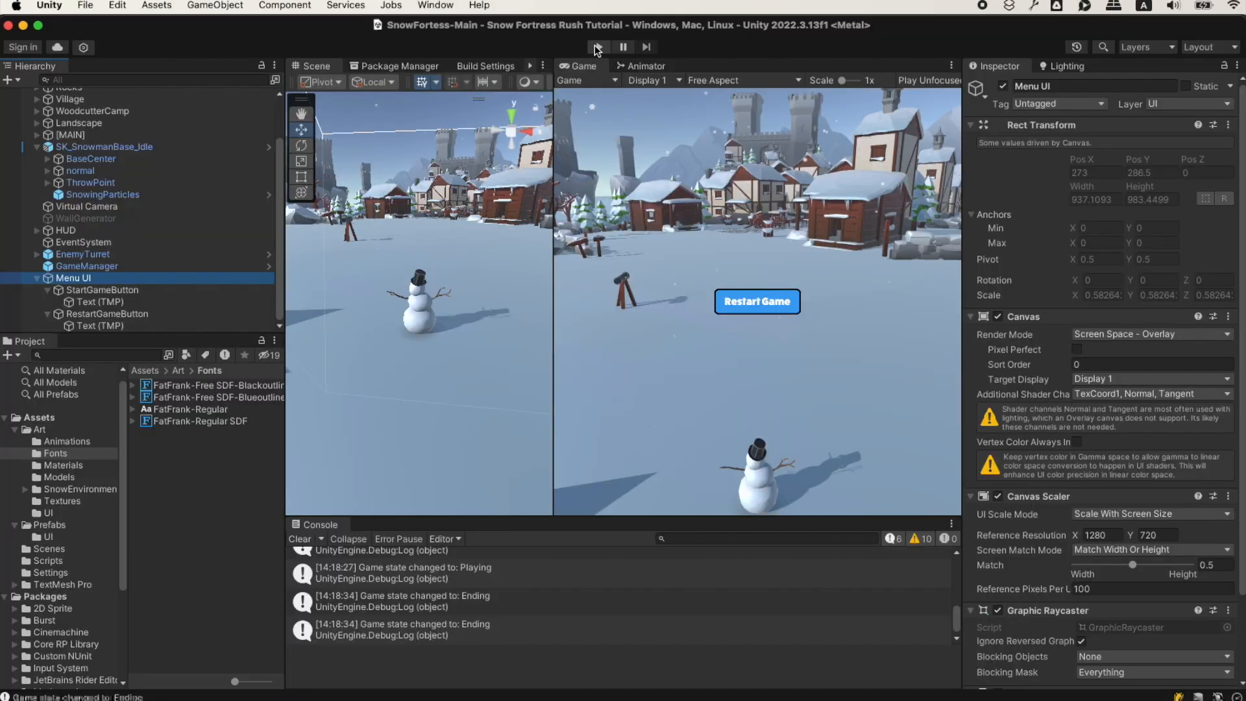
Play-test the game in Unity: start a round, move the snowman around until the player dies, and restart with the Restart Game button
click(598, 47)
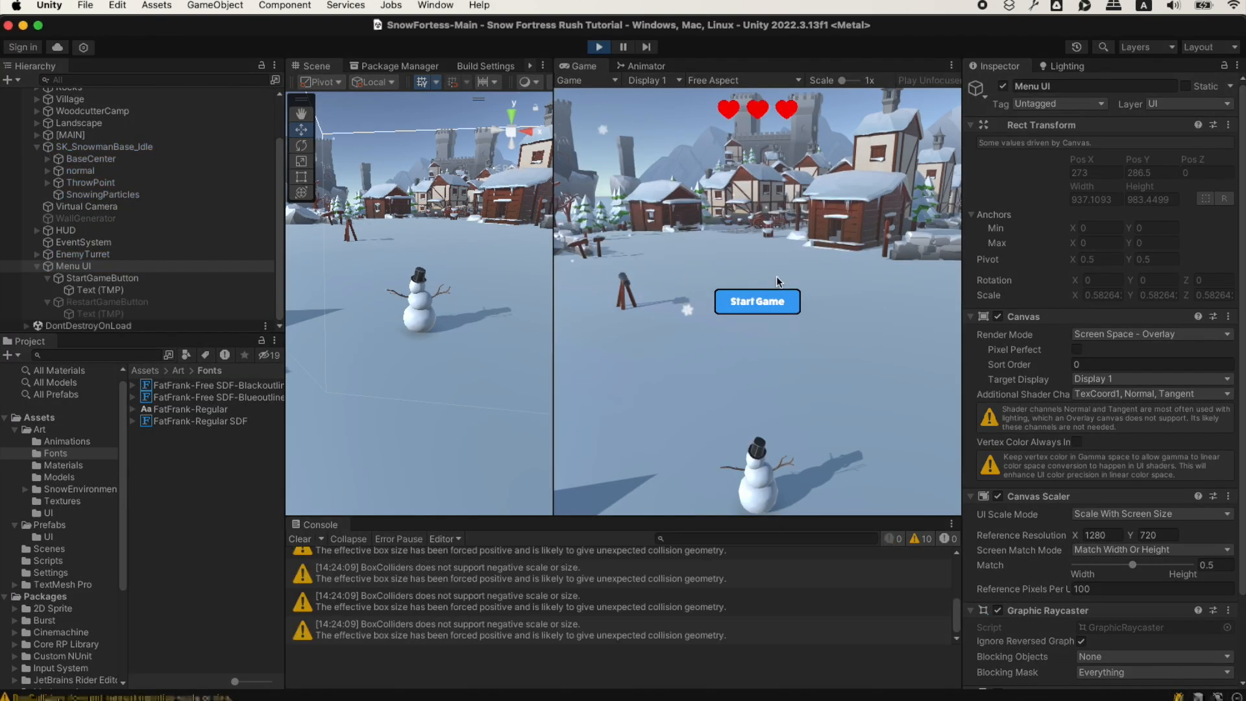
click(770, 299)
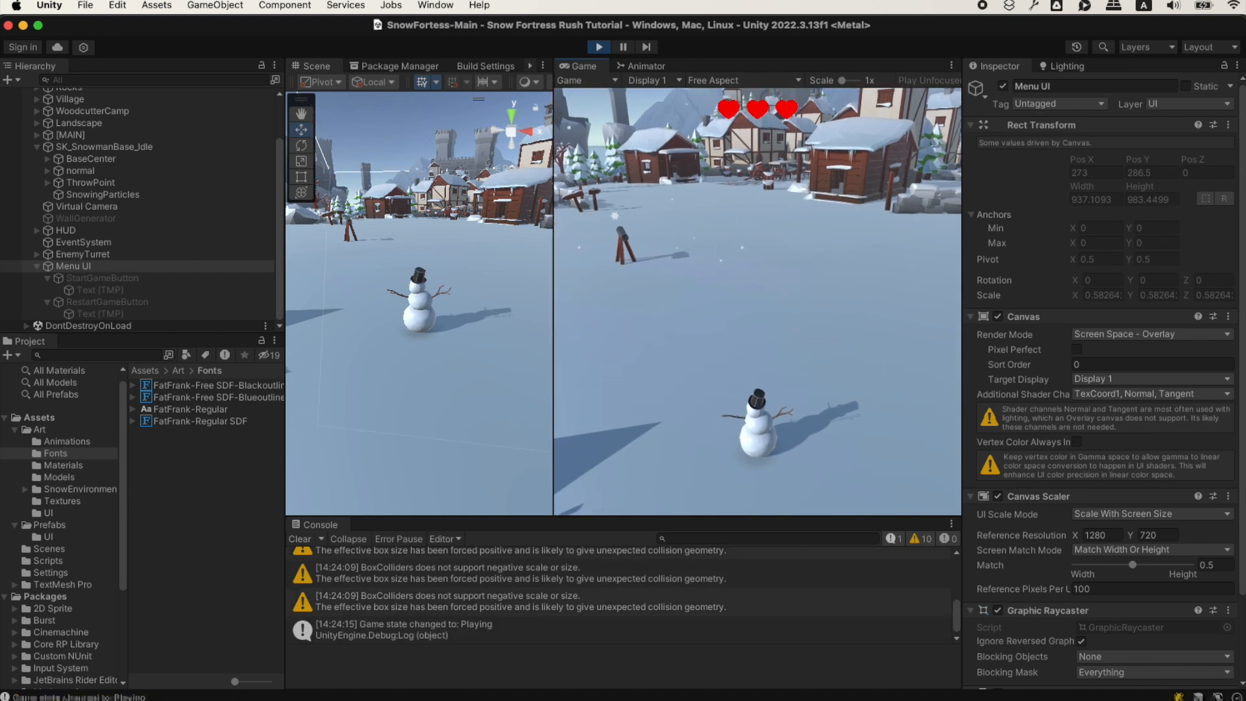
key(s)
key(a)
key(w)
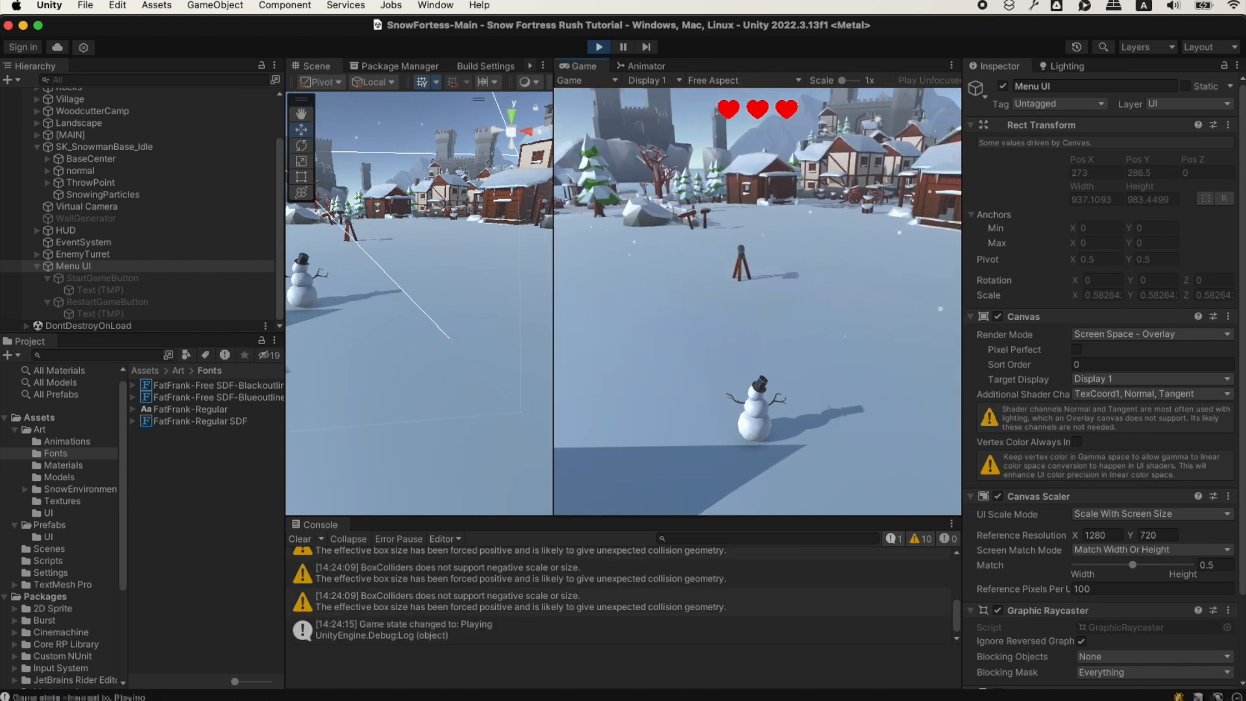
key(d)
key(a)
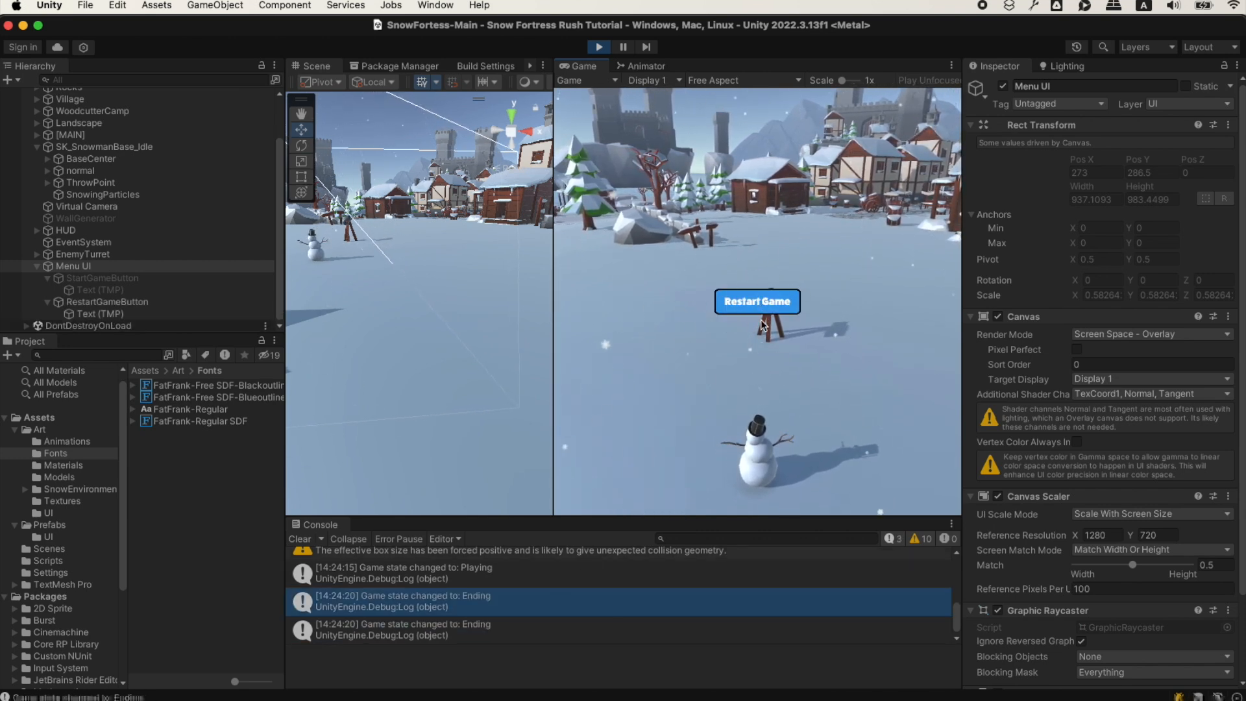
click(750, 307)
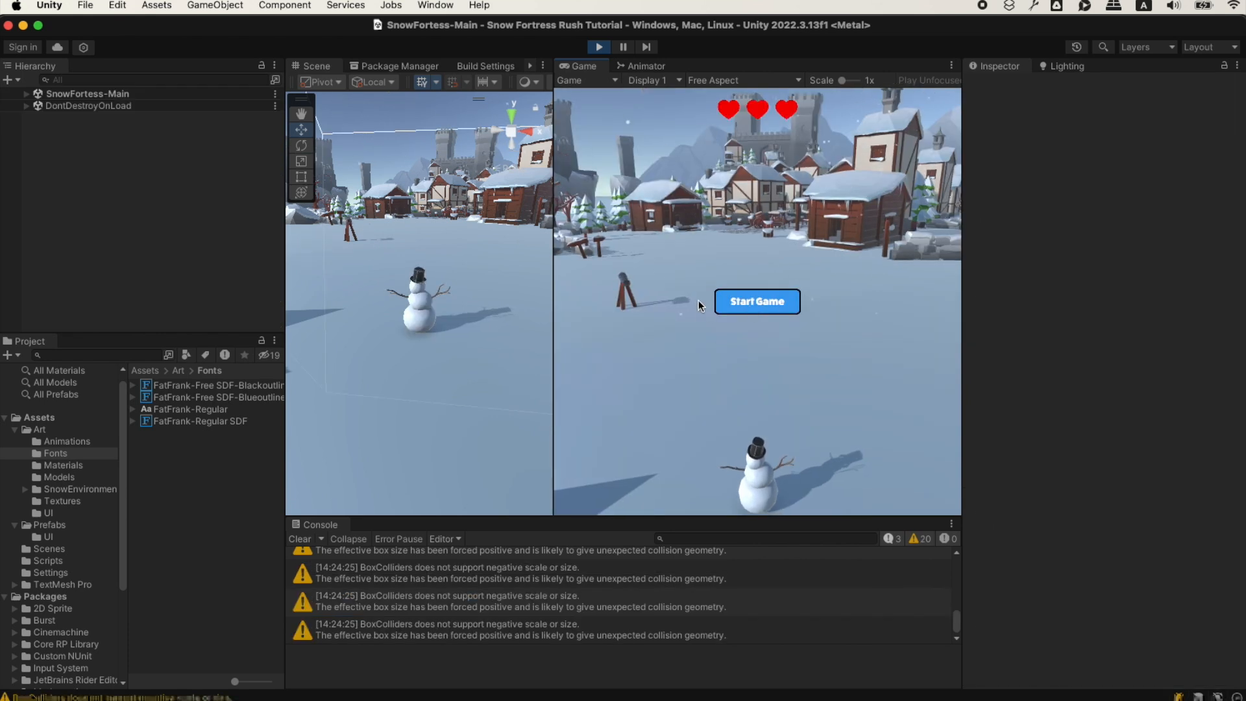
Start another round after the scene reload and move the snowman around to test that gameplay works again
click(757, 299)
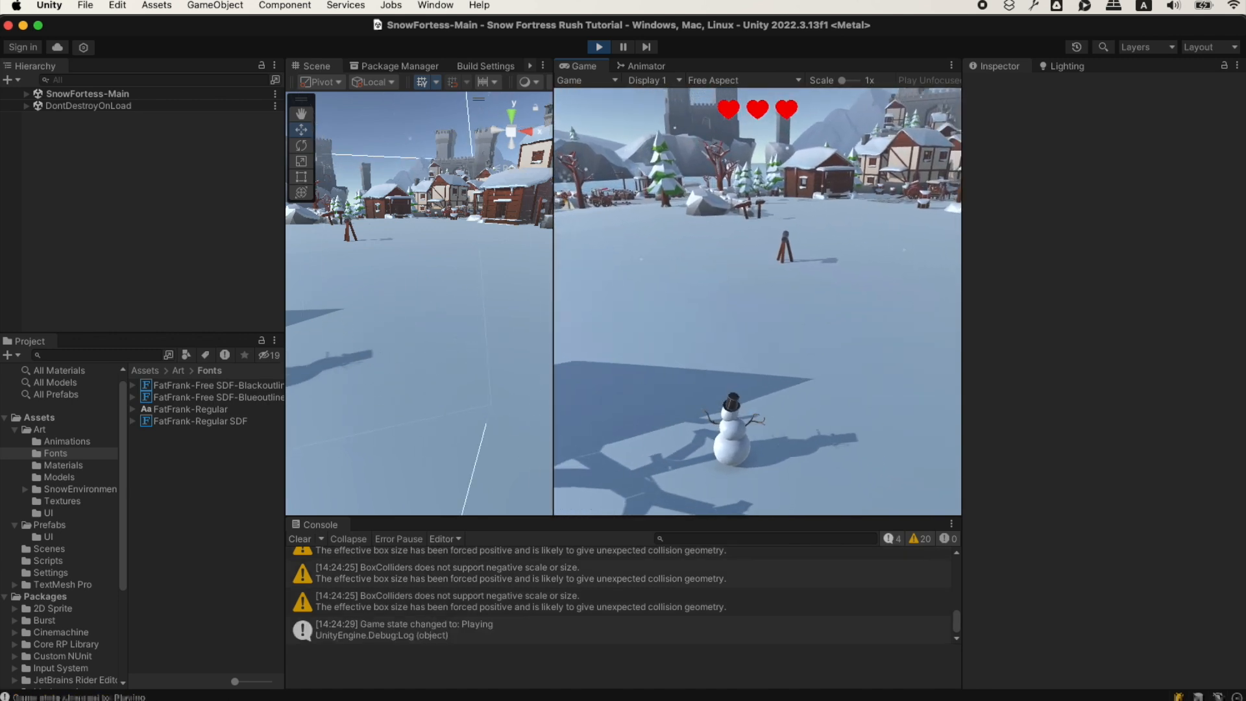
key(w)
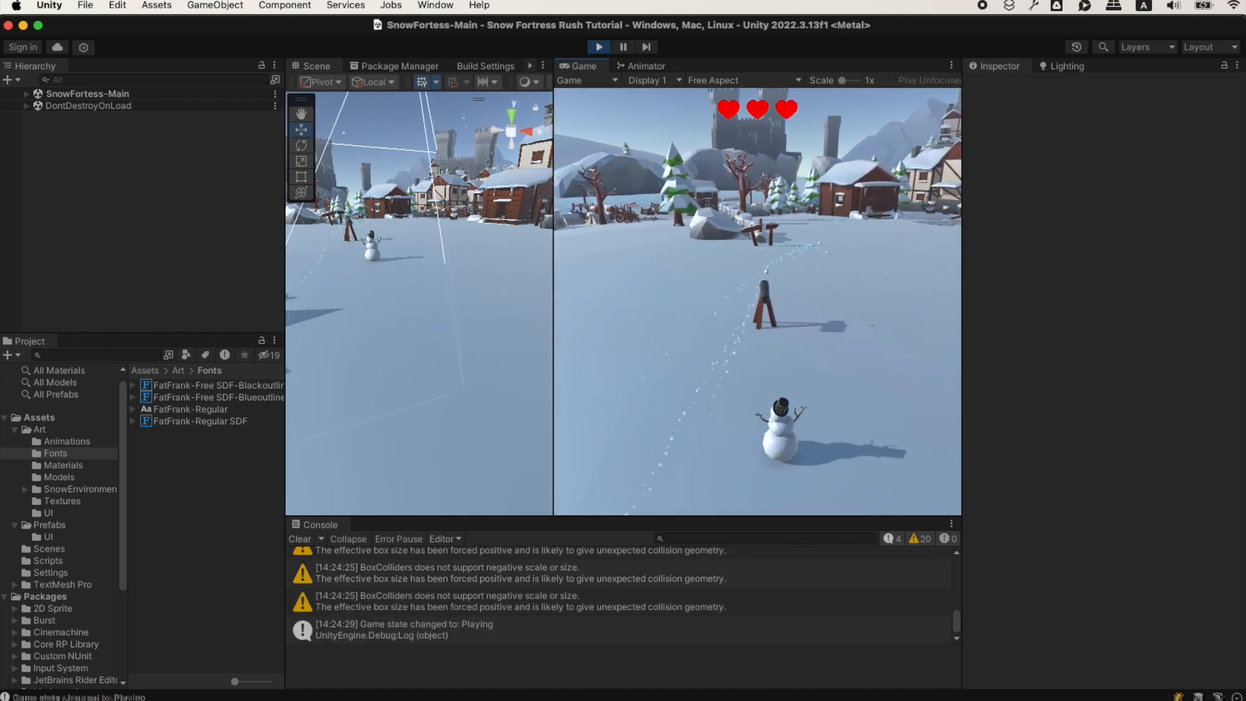
key(s)
key(a)
key(d)
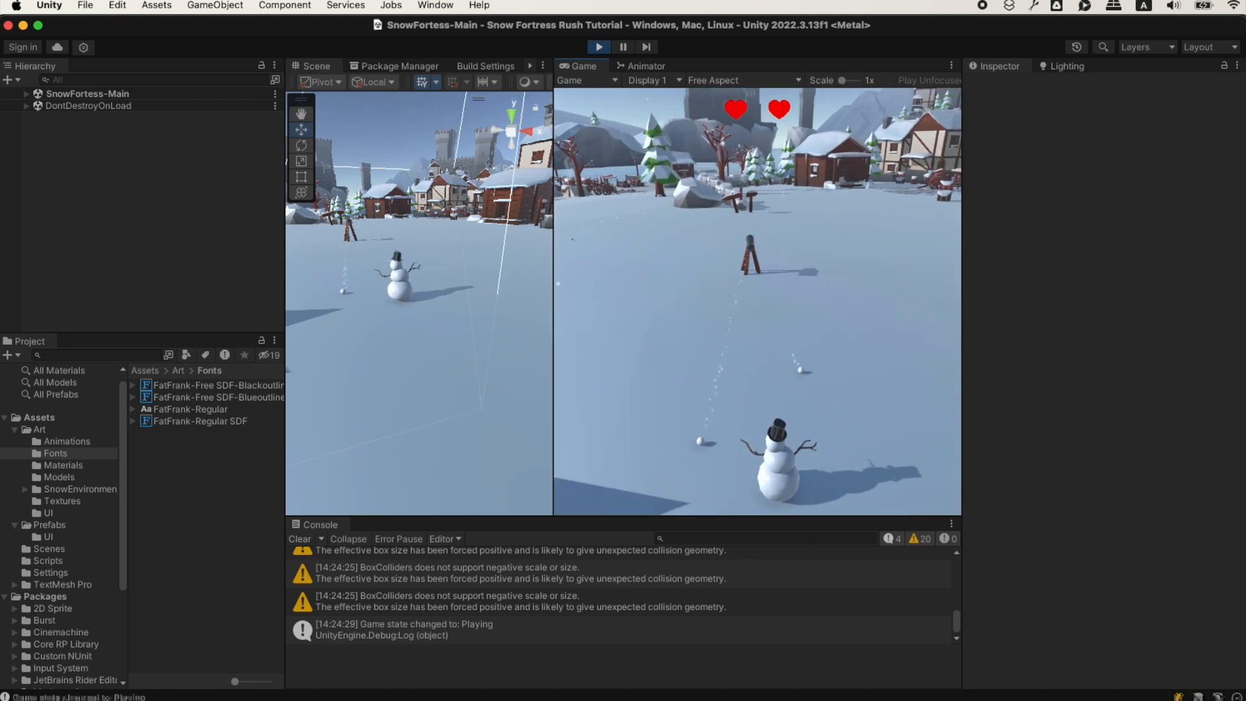
key(w)
key(a)
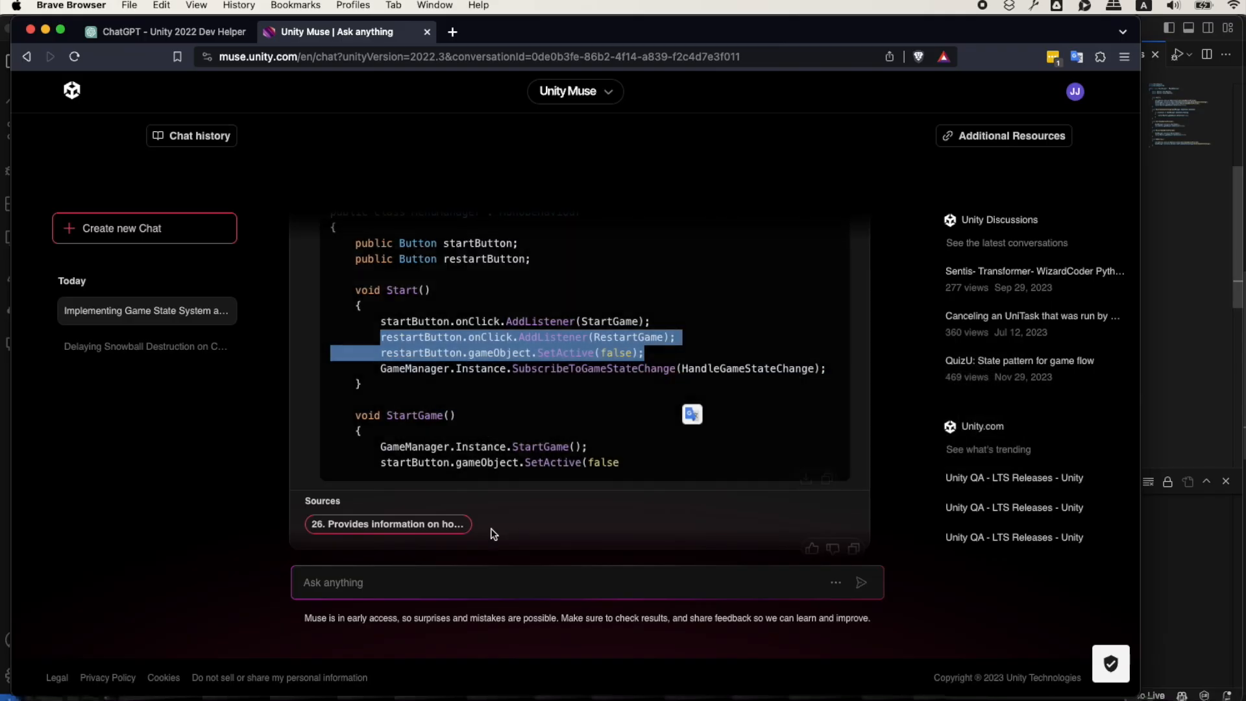
Ask Unity Muse to create end-game text on the menu UI showing whether the player won or lost, with the outcome tracked in GameManager
click(688, 412)
scroll(402, 597, down, 1)
click(401, 591)
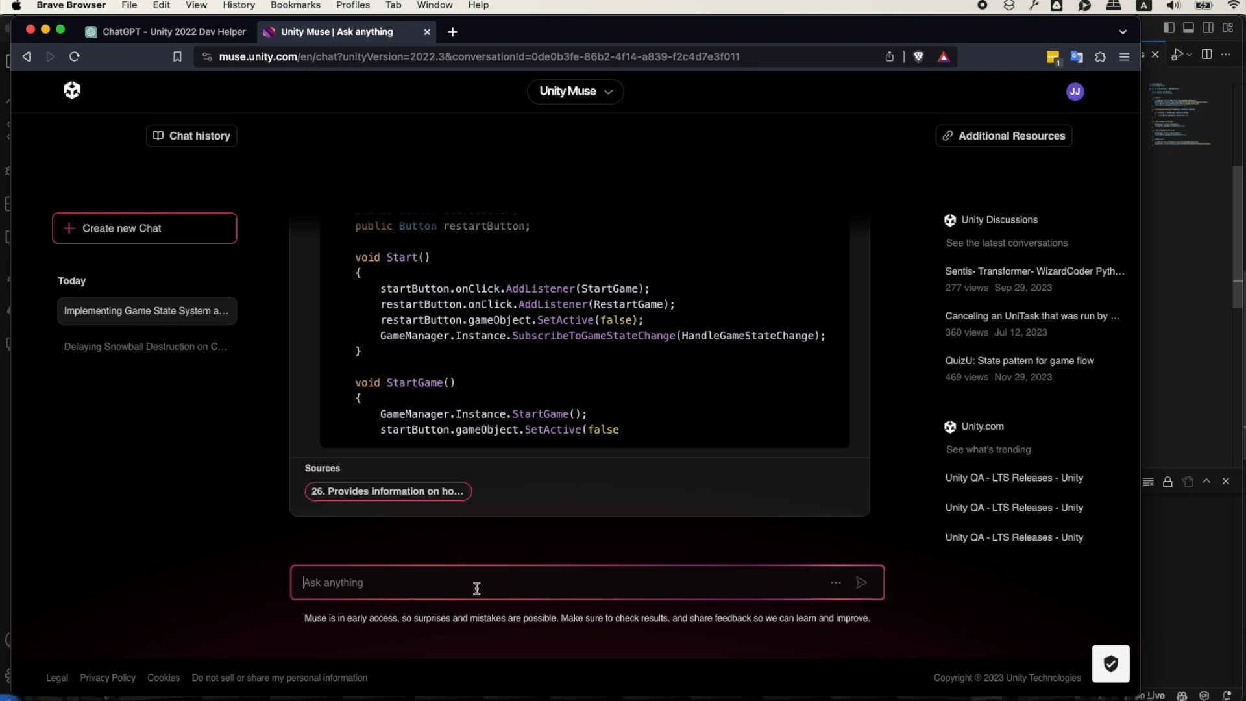
text(Ok, now lets add some text on the screen)
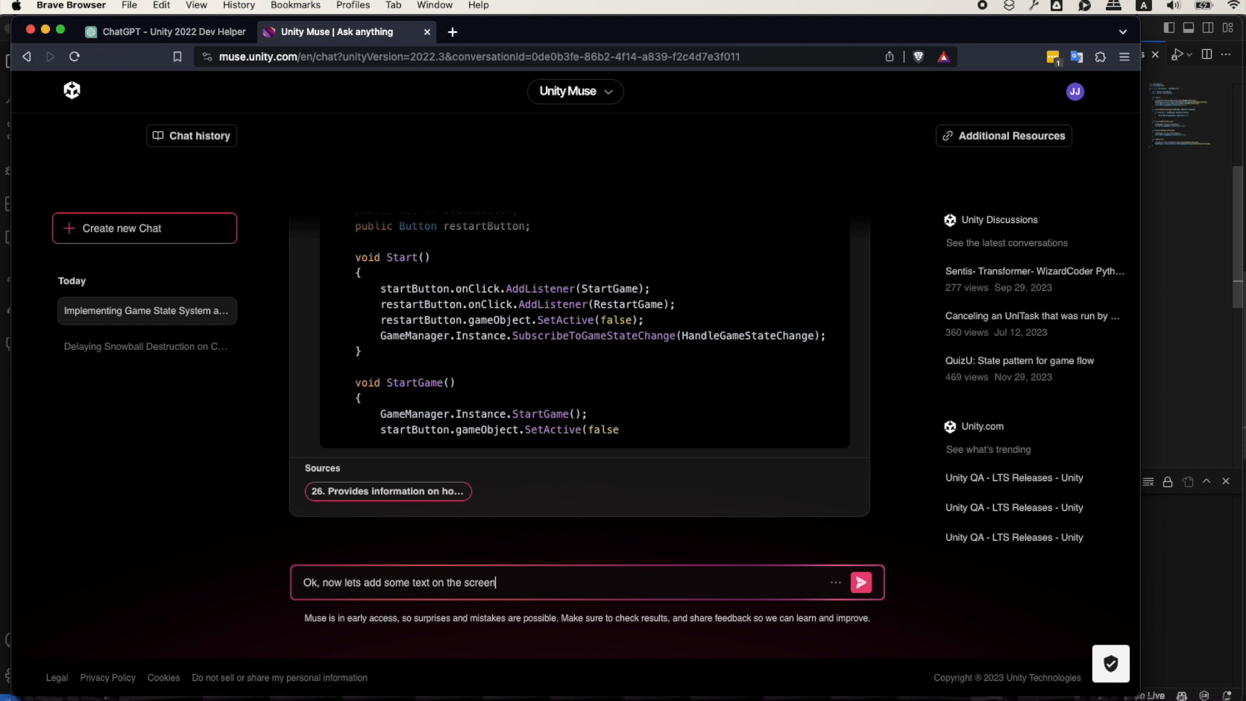
text( when the game ends to show whether the player has lost of won.)
text(xt object on the menu ui and)
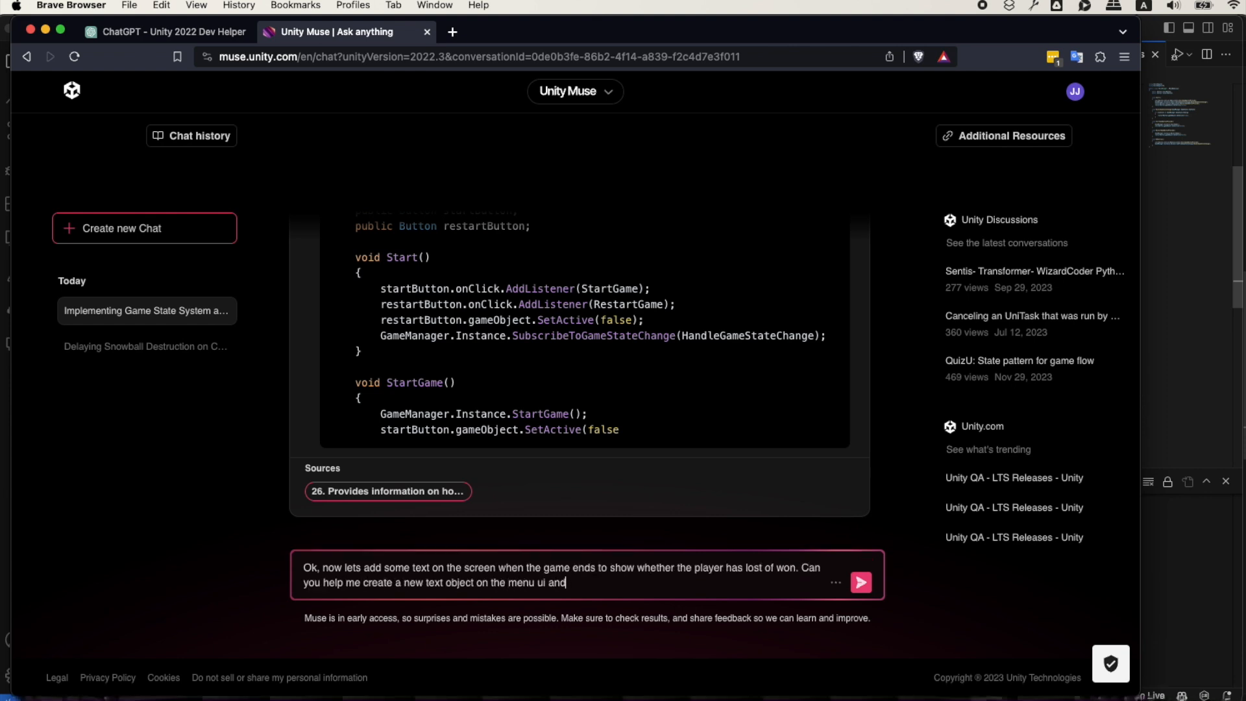
text( trigger it when the end game has been triggered. We'll also need a way oi)
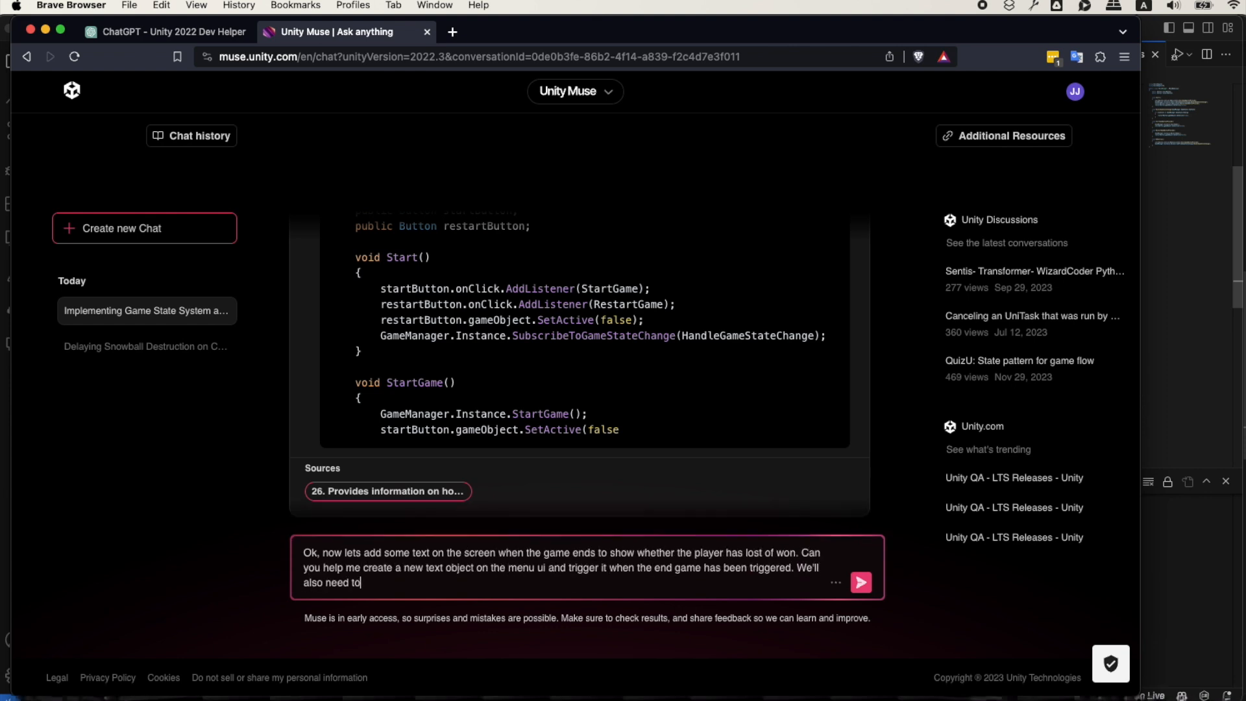
text( tracking whether the player has won or lost, maybe in Gamemanager.)
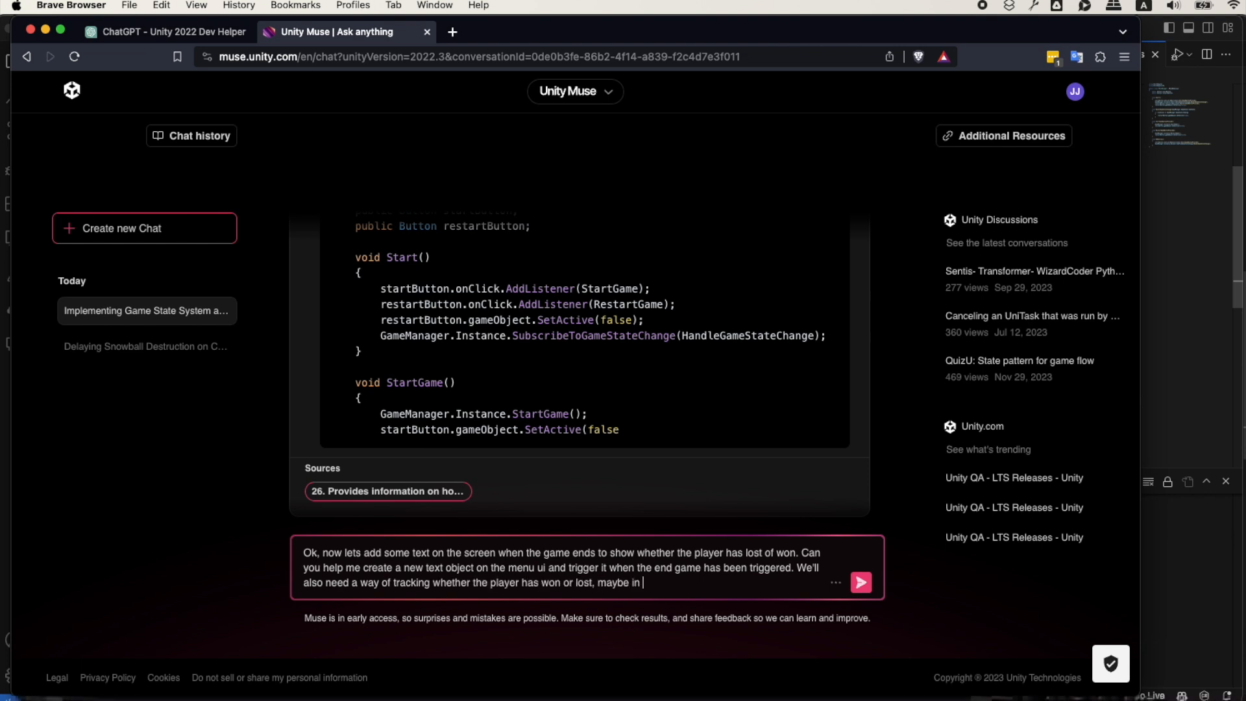
key(Return)
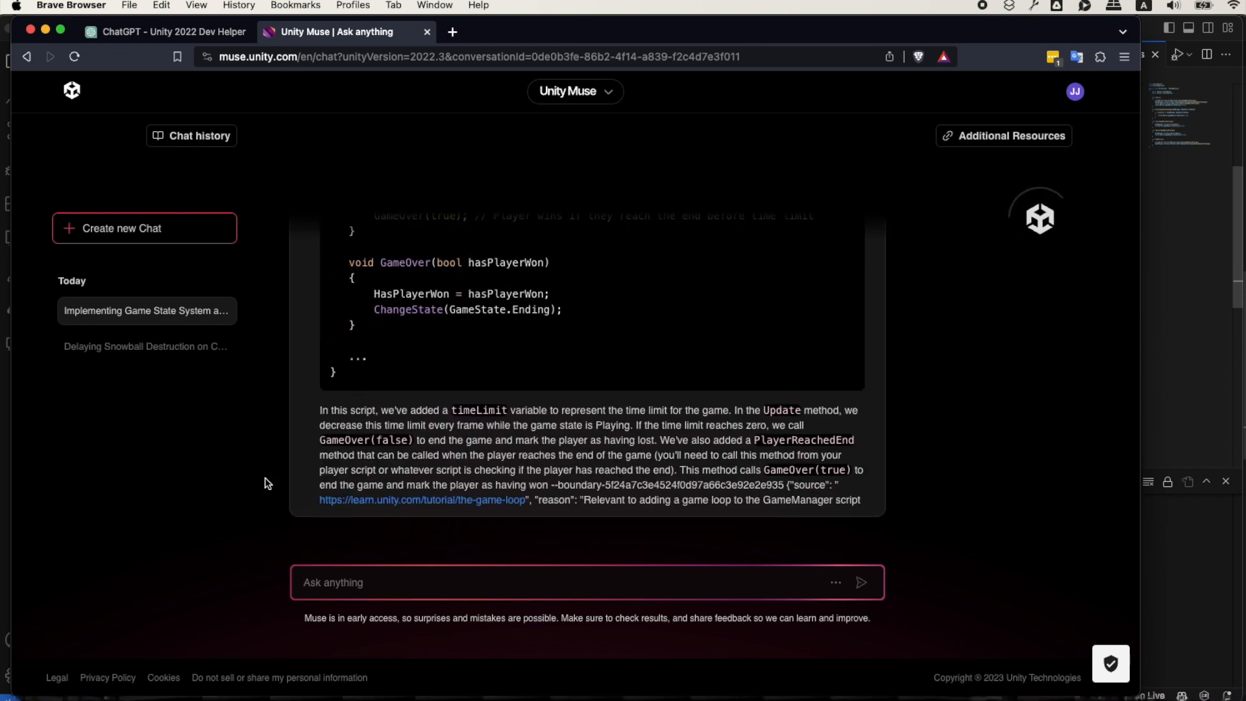
Copy public bool HasPlayerWon { get; private set; } from Muse's answer into GameManager.cs in VS Code, above Awake()
scroll(334, 418, up, 10)
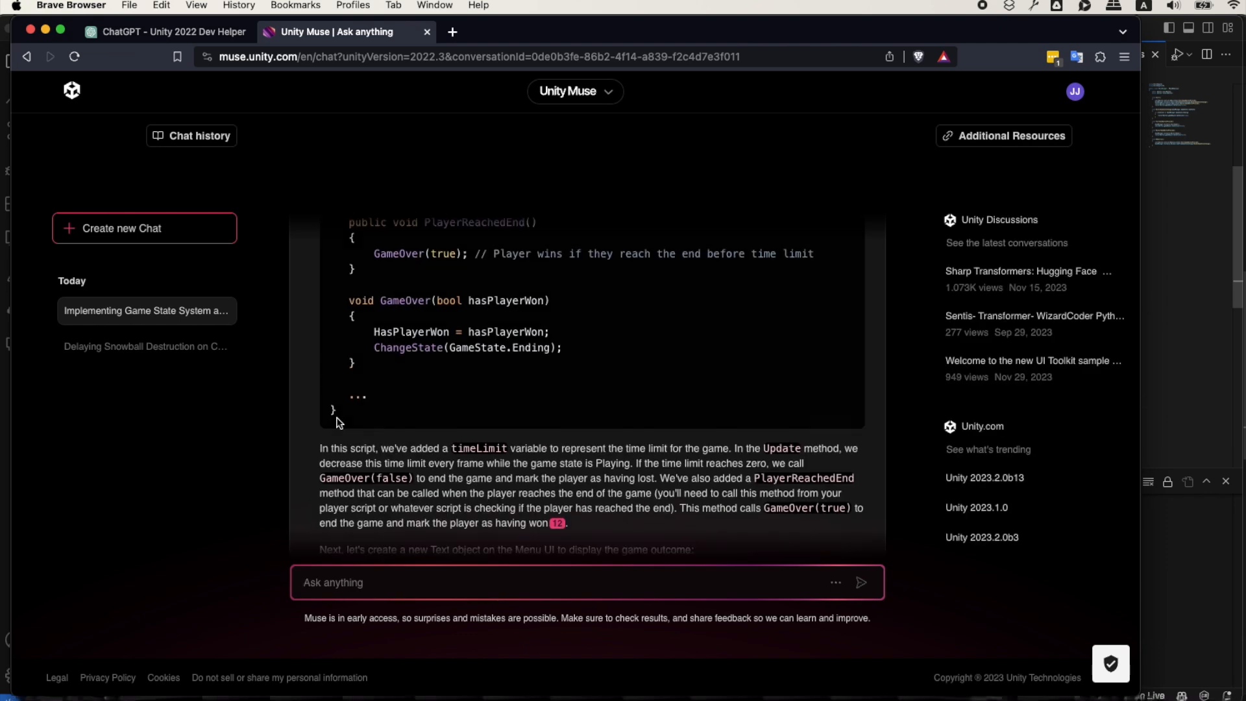
scroll(337, 417, up, 2)
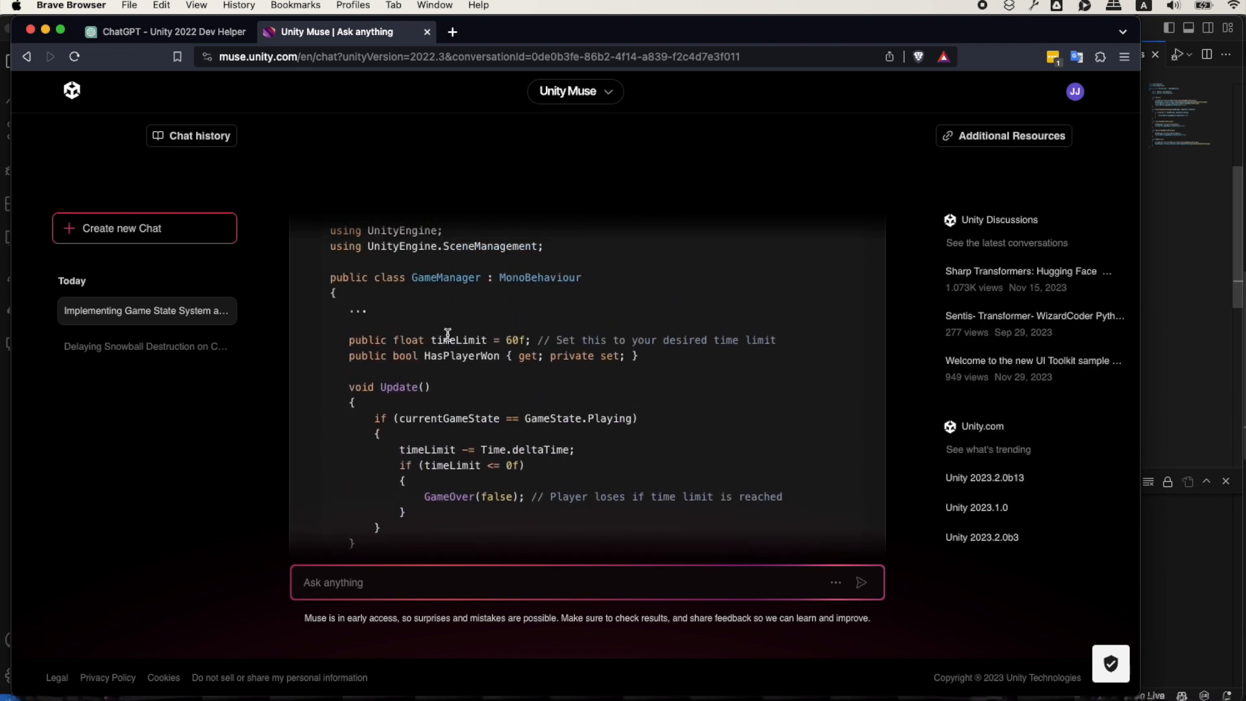
scroll(545, 351, down, 2)
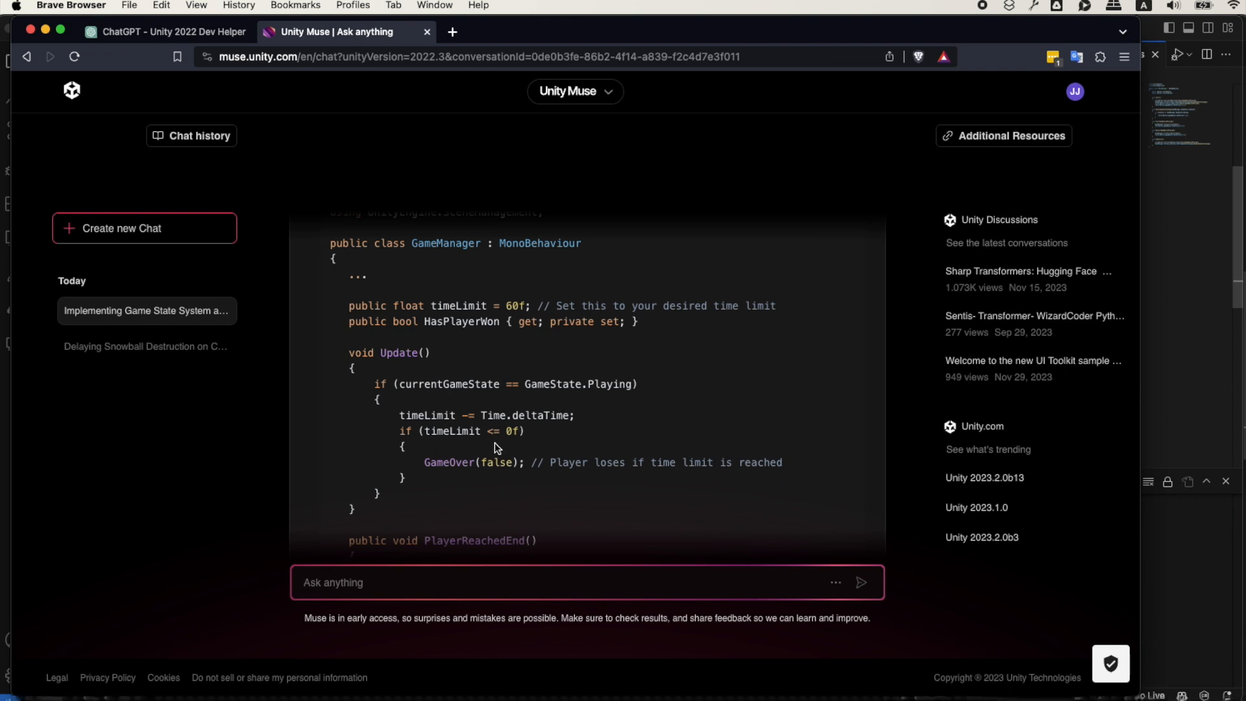
scroll(474, 457, down, 1)
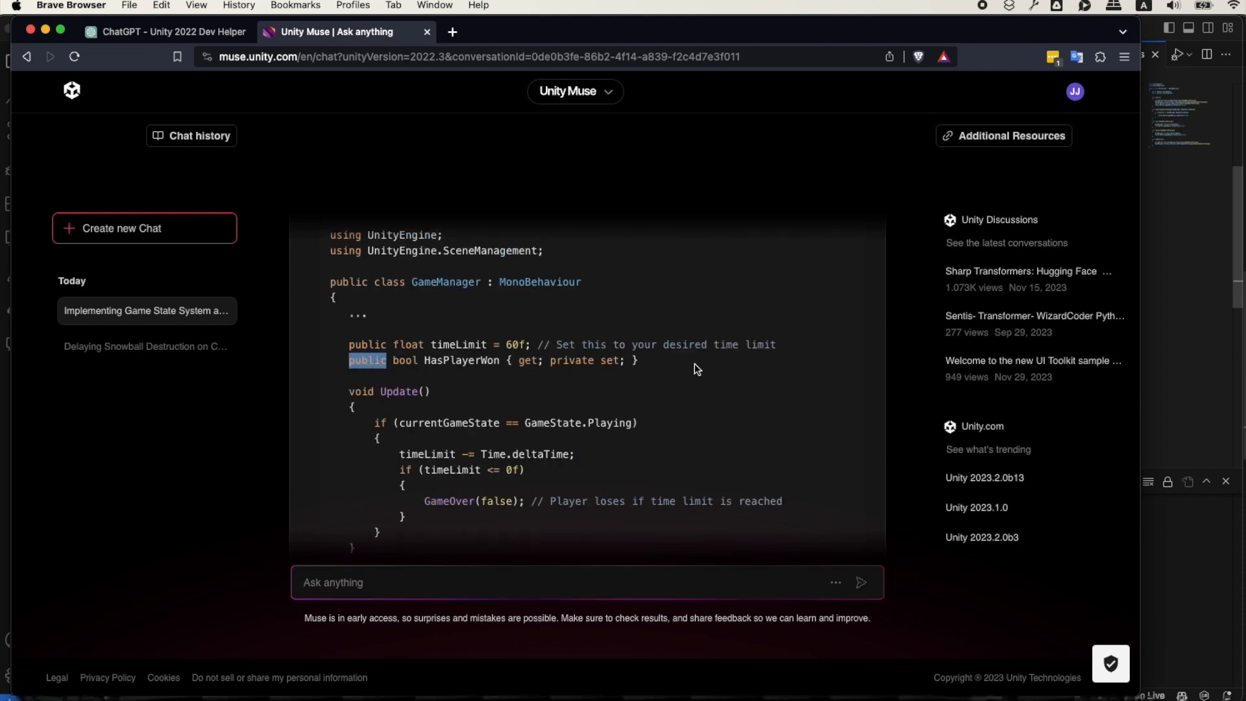
drag(666, 362, 293, 358)
key(super+c)
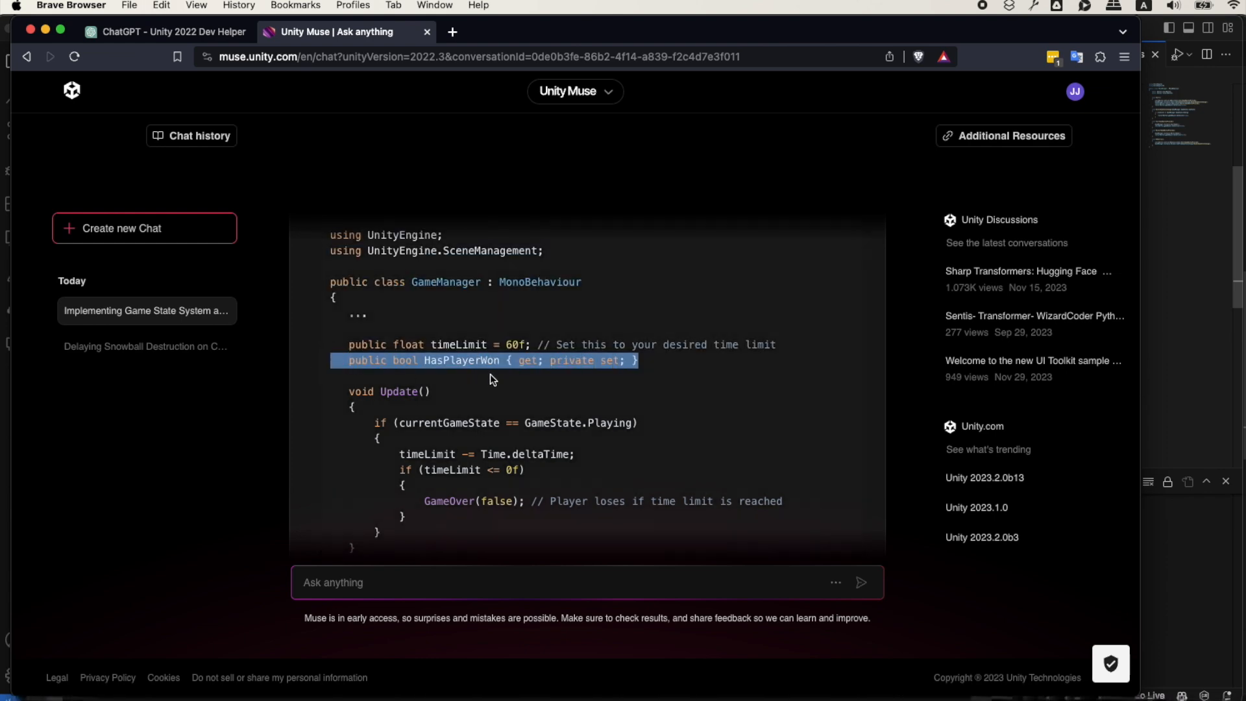
key(super+Tab)
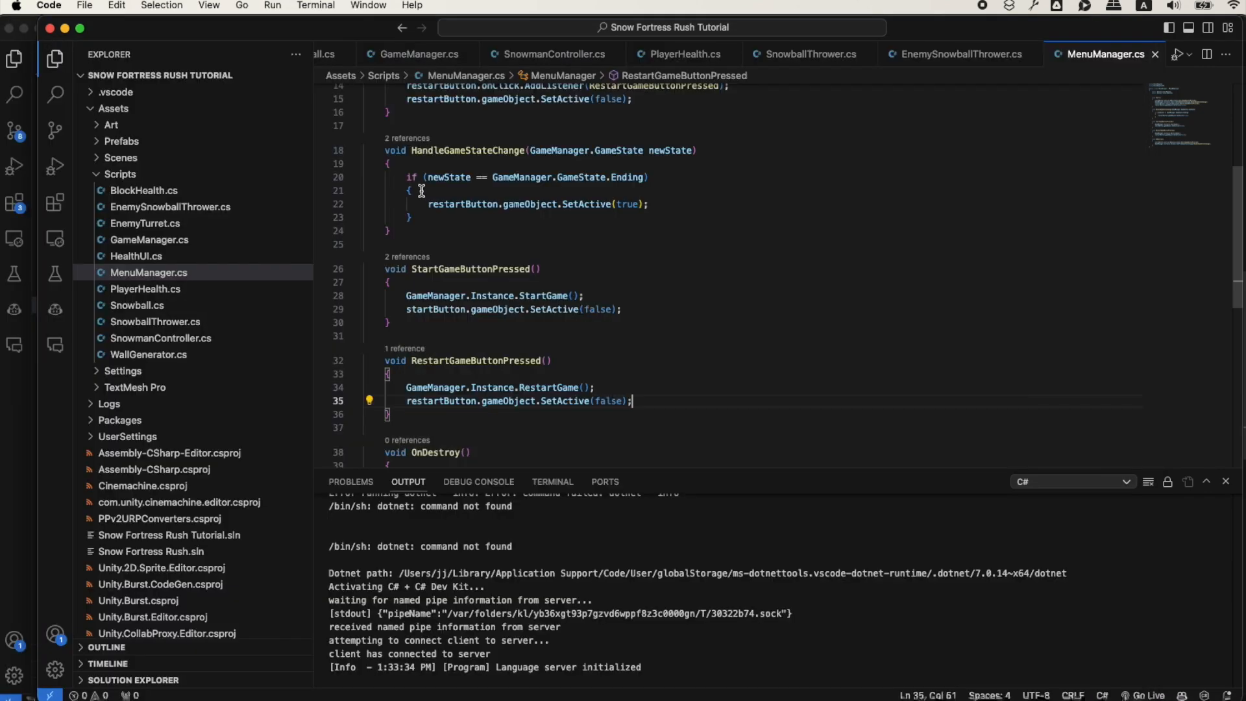
click(421, 58)
scroll(440, 195, up, 10)
scroll(516, 276, down, 2)
click(686, 364)
key(super+v)
Replace the GameOver method in GameManager.cs with Muse's version, which takes bool hasPlayerWon, stores it in HasPlayerWon and changes the state to Ending
scroll(603, 379, down, 4)
scroll(465, 388, down, 3)
click(499, 350)
key(super+Tab)
scroll(519, 443, down, 4)
scroll(461, 402, down, 3)
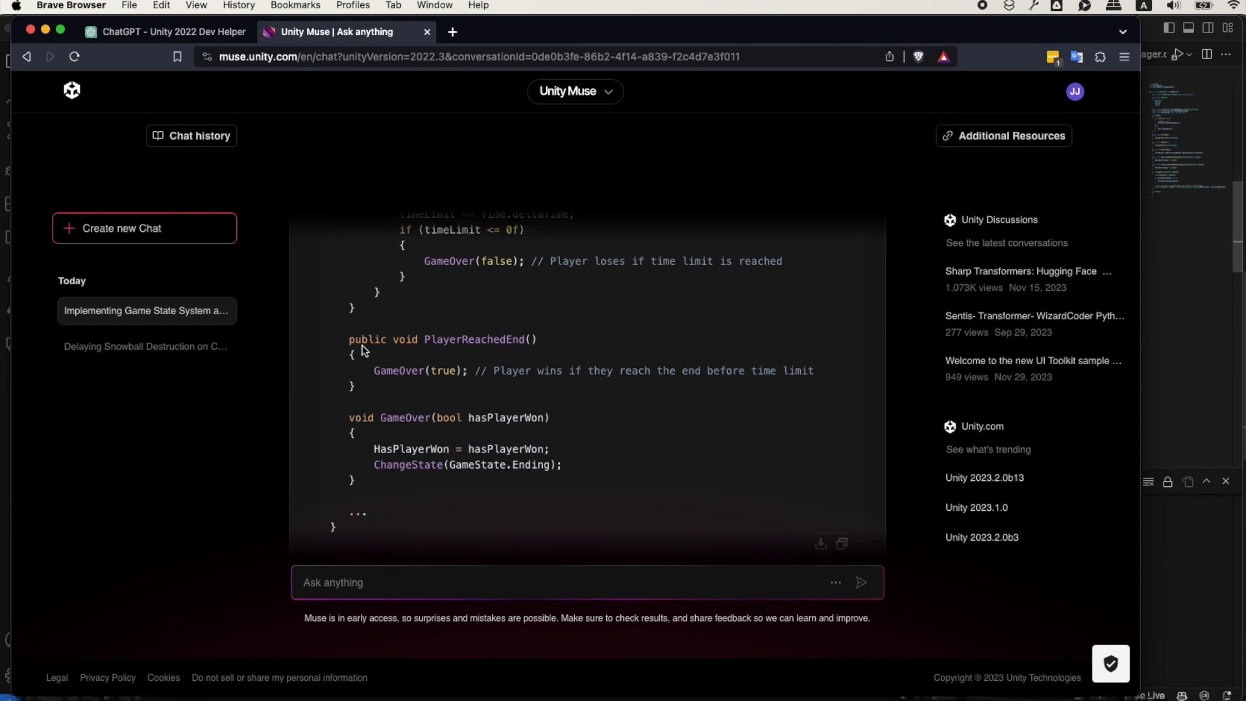
key(super+Tab)
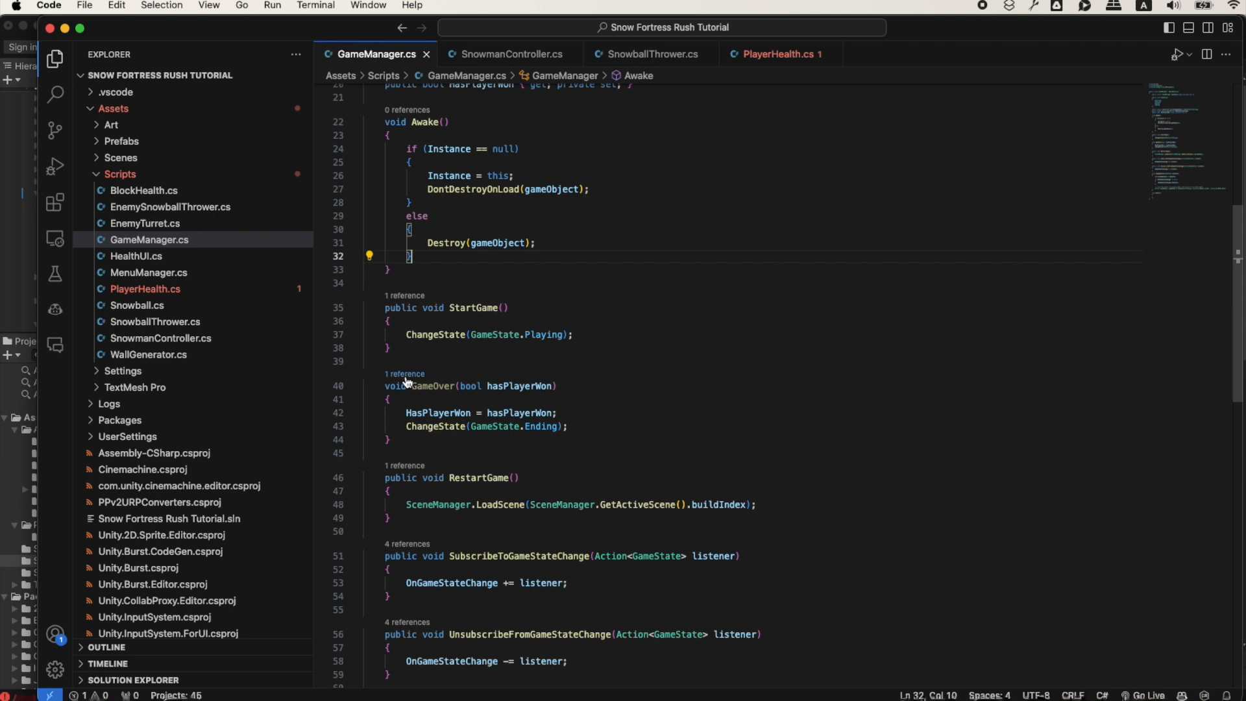
Pass false to the GameManager.Instance.GameOver call in Die() of PlayerHealth.cs
click(775, 53)
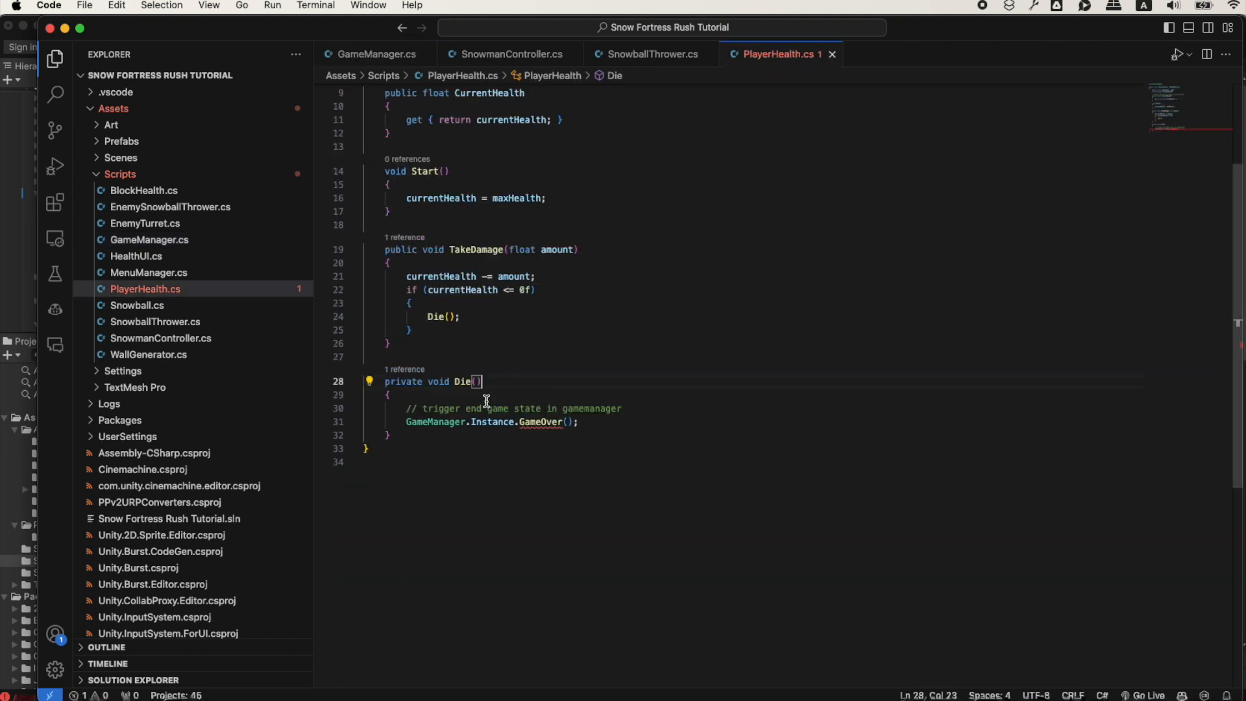
click(566, 422)
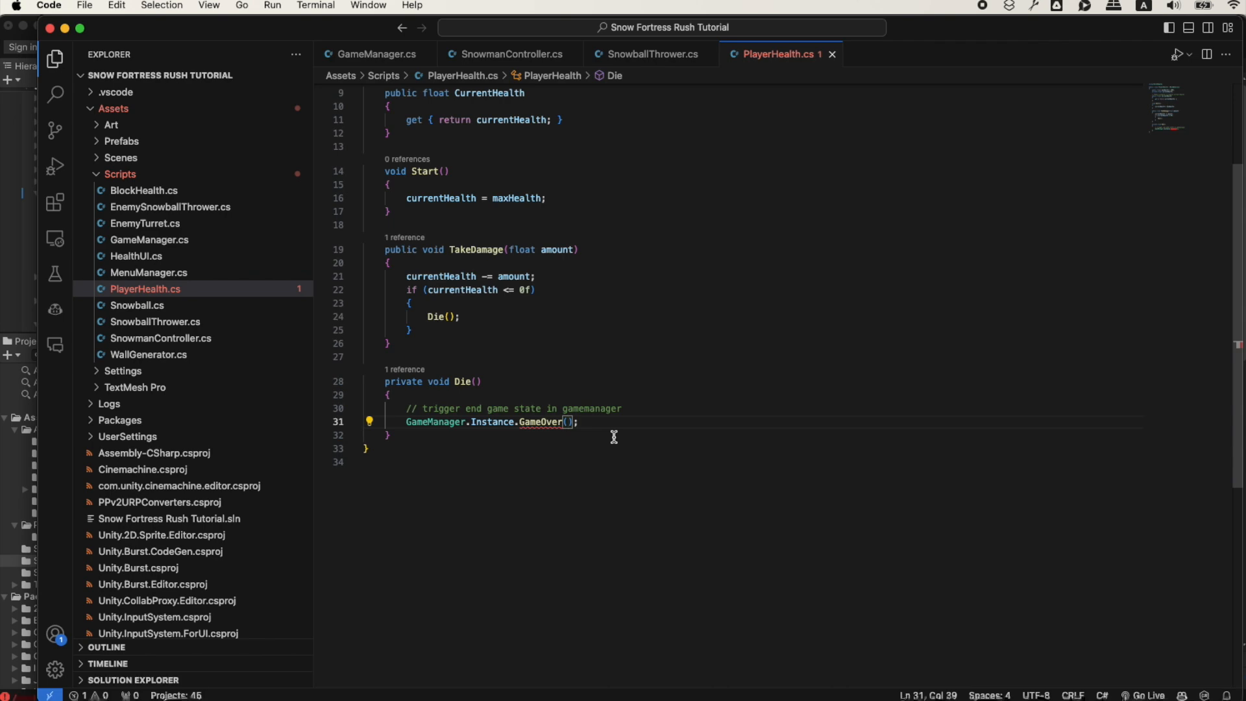
text(false)
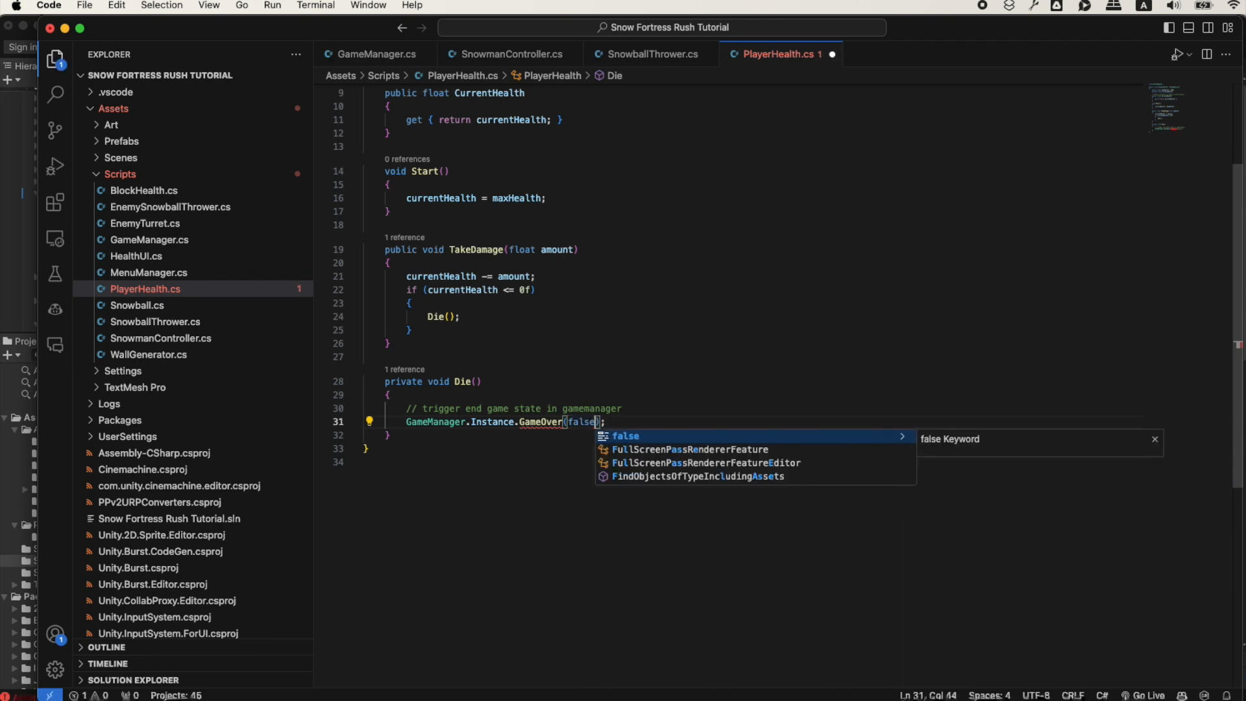
Make the GameOver method in GameManager.cs public, and save both GameManager.cs and PlayerHealth.cs
click(654, 344)
super+click(530, 423)
click(776, 55)
super+click(543, 422)
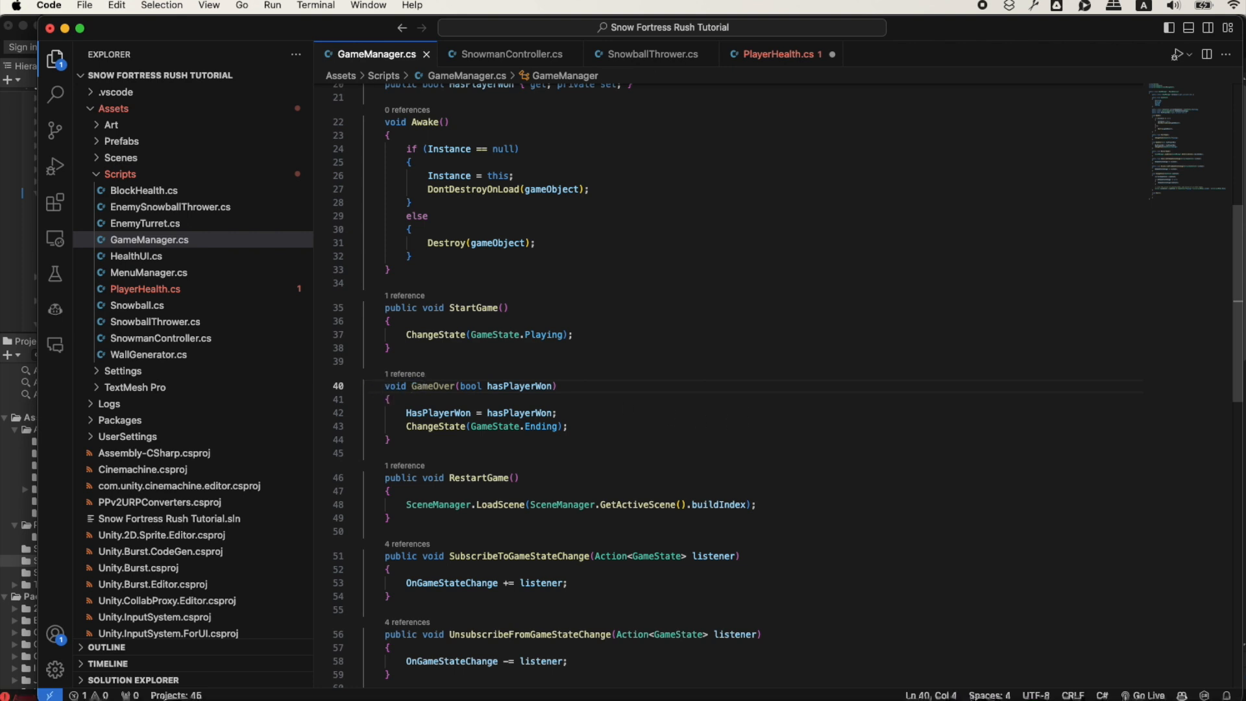
text(public)
key(super+s)
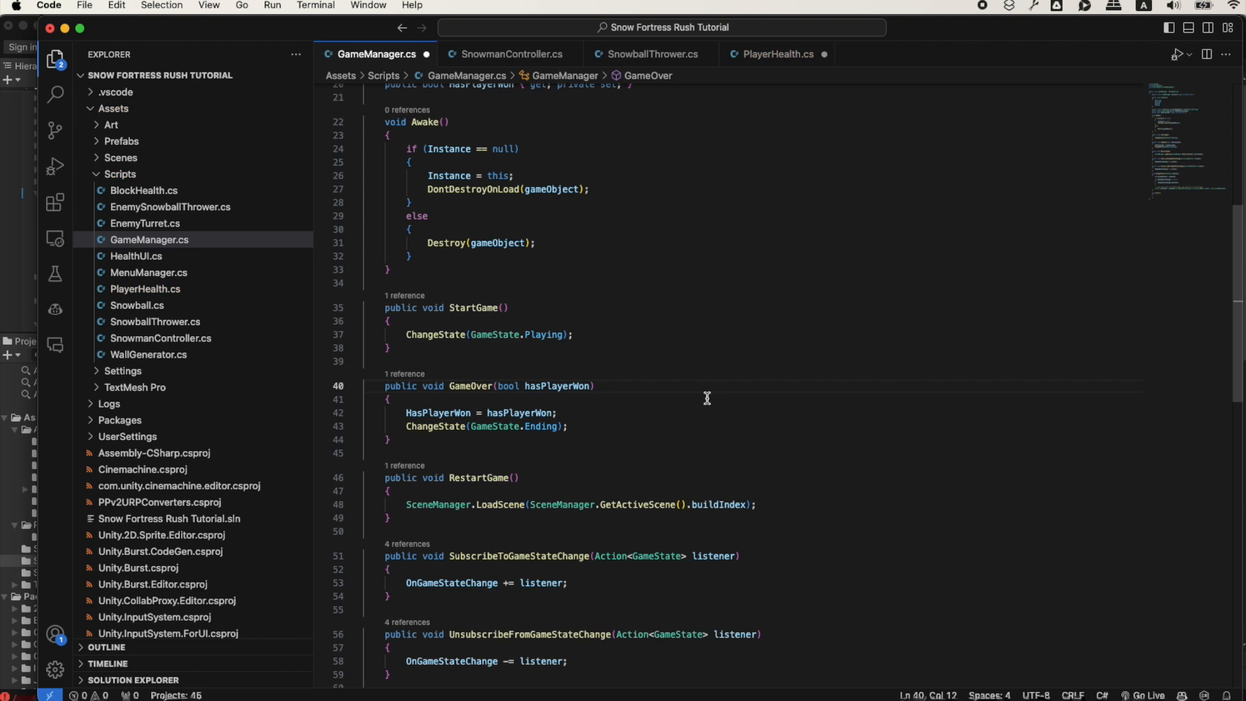
click(772, 54)
key(super+s)
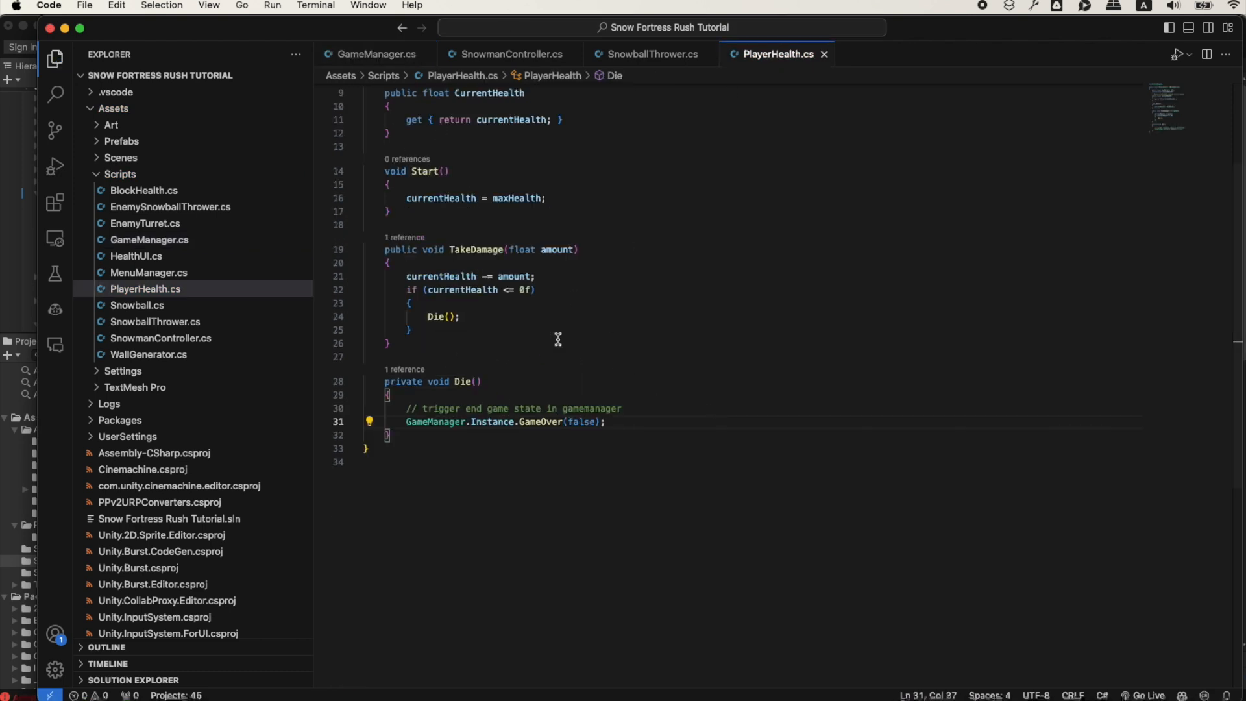
Copy the public Text outcomeText; declaration from the MenuManager code in Muse's answer in the browser
click(399, 57)
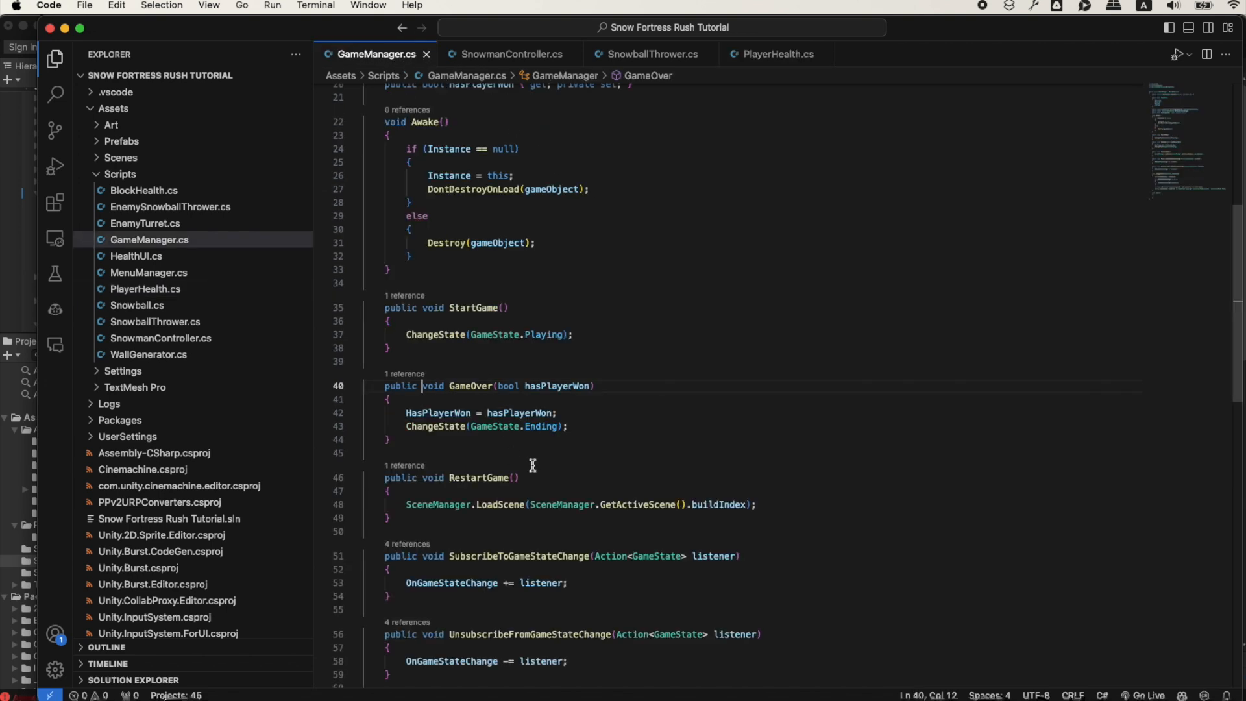
mouse_move(548, 423)
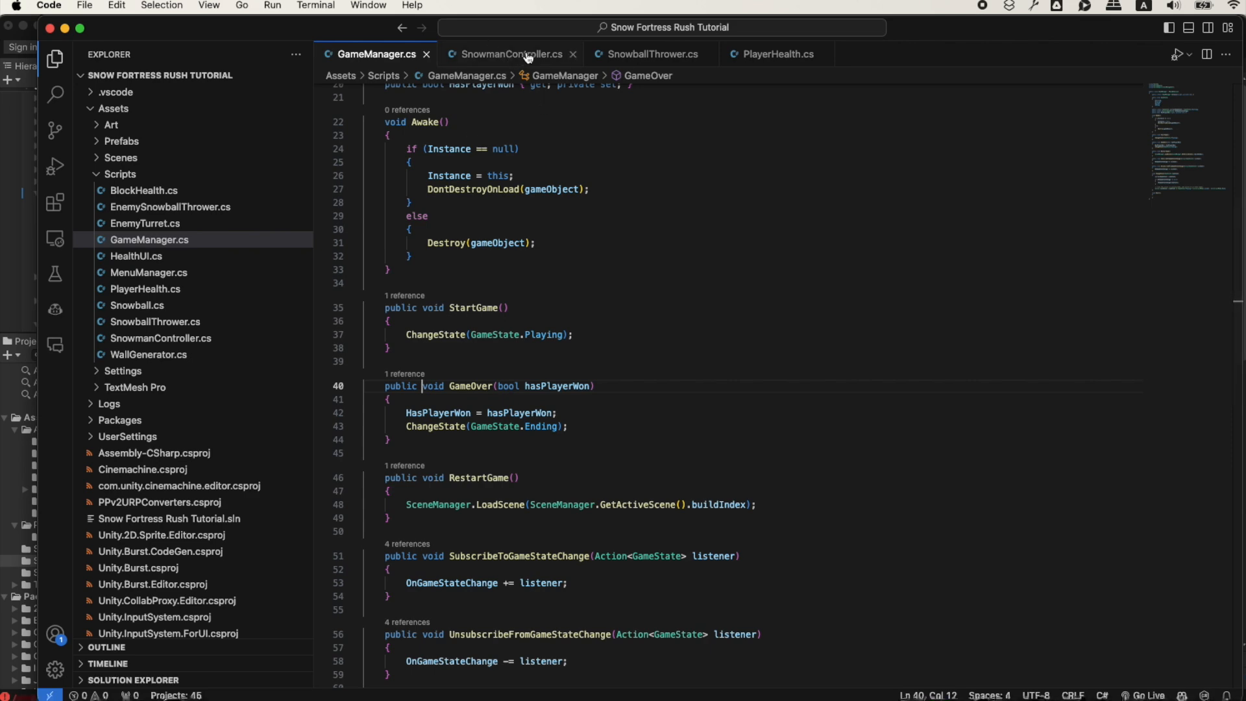
key(super+Tab)
key(super+Tab)
key(super+Tab)
key(super+Tab)
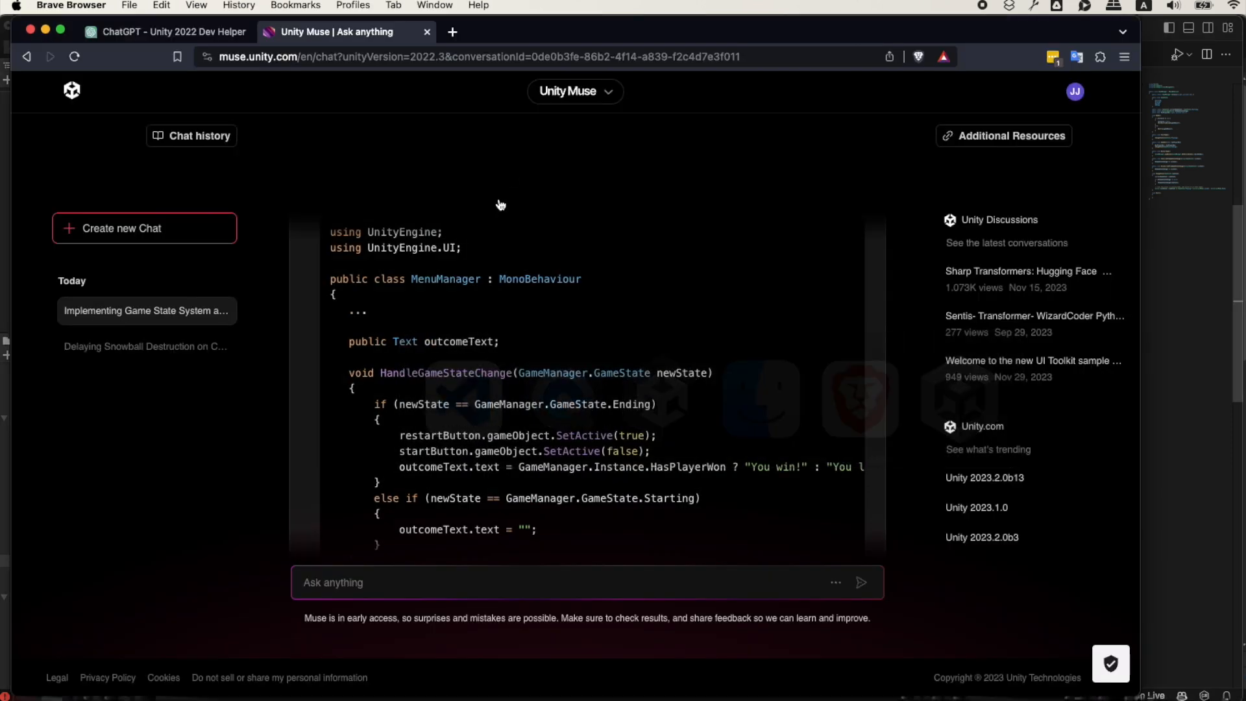
scroll(467, 399, down, 1)
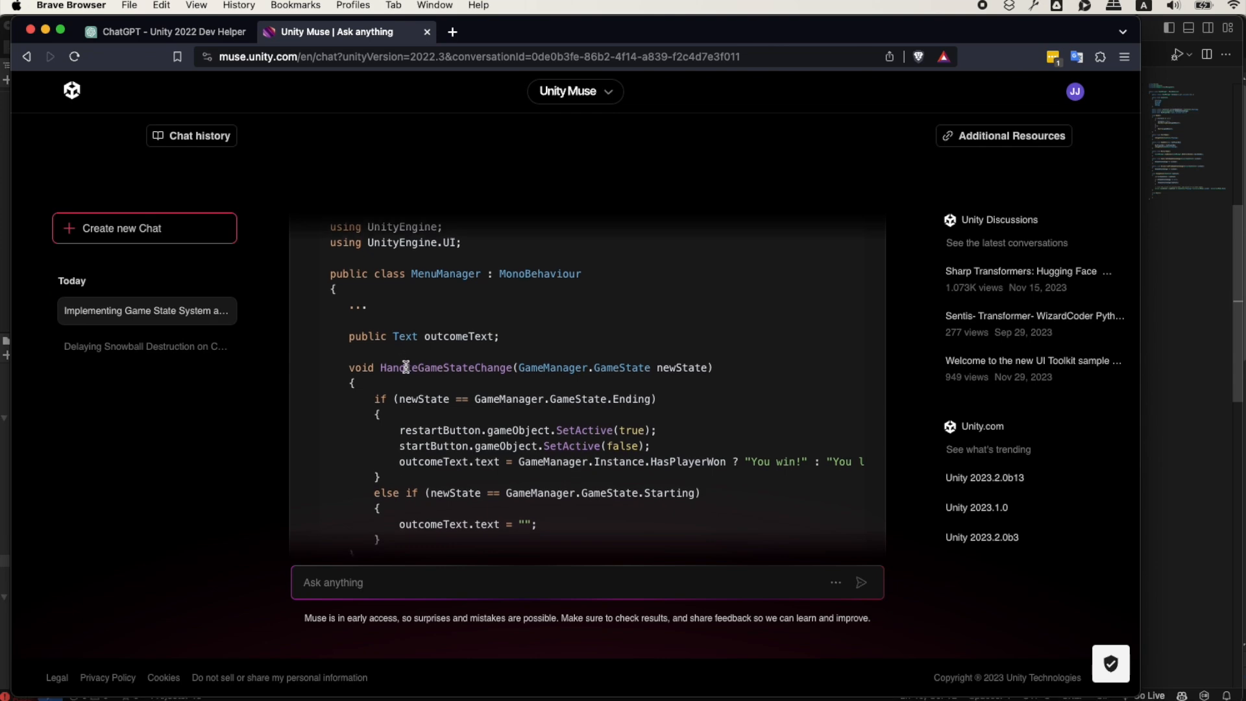
triple_click(487, 336)
key(super+c)
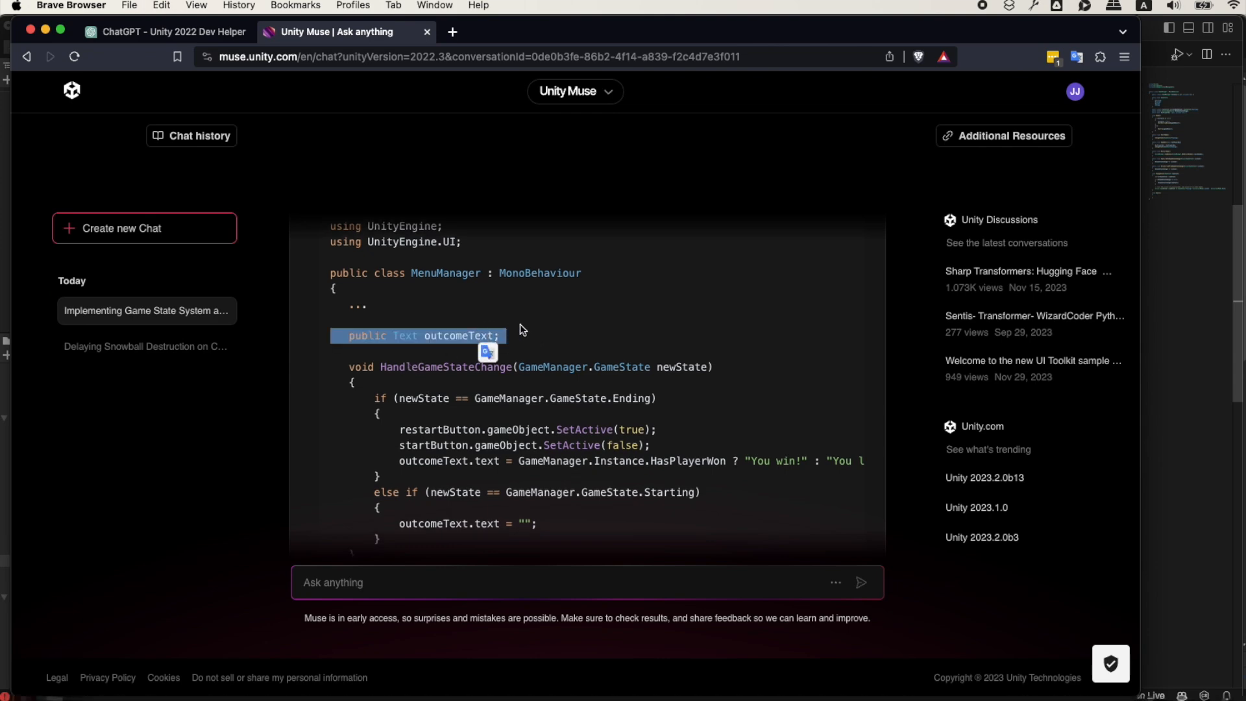
Paste public Text outcomeText; into MenuManager.cs in VS Code below the restartButton field, trimming blank space around it
key(super+Tab)
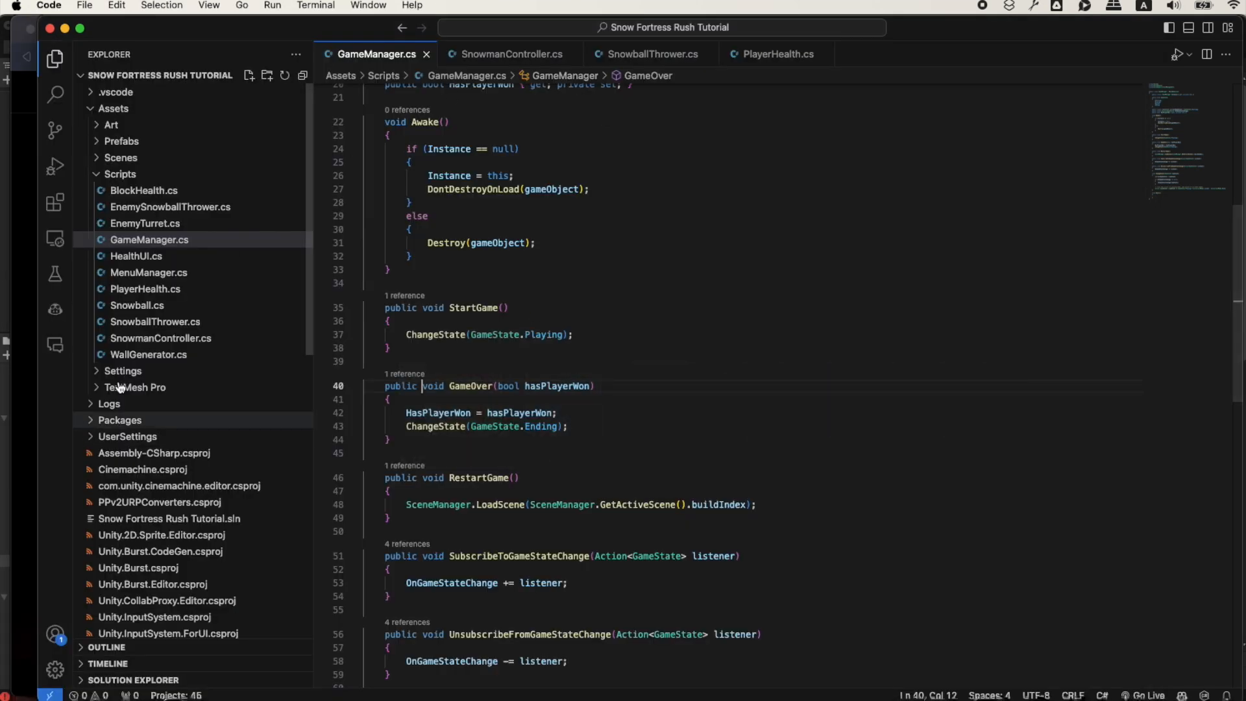
click(149, 273)
click(556, 218)
key(super+v)
key(Up)
key(Delete)
key(Delete)
key(Delete)
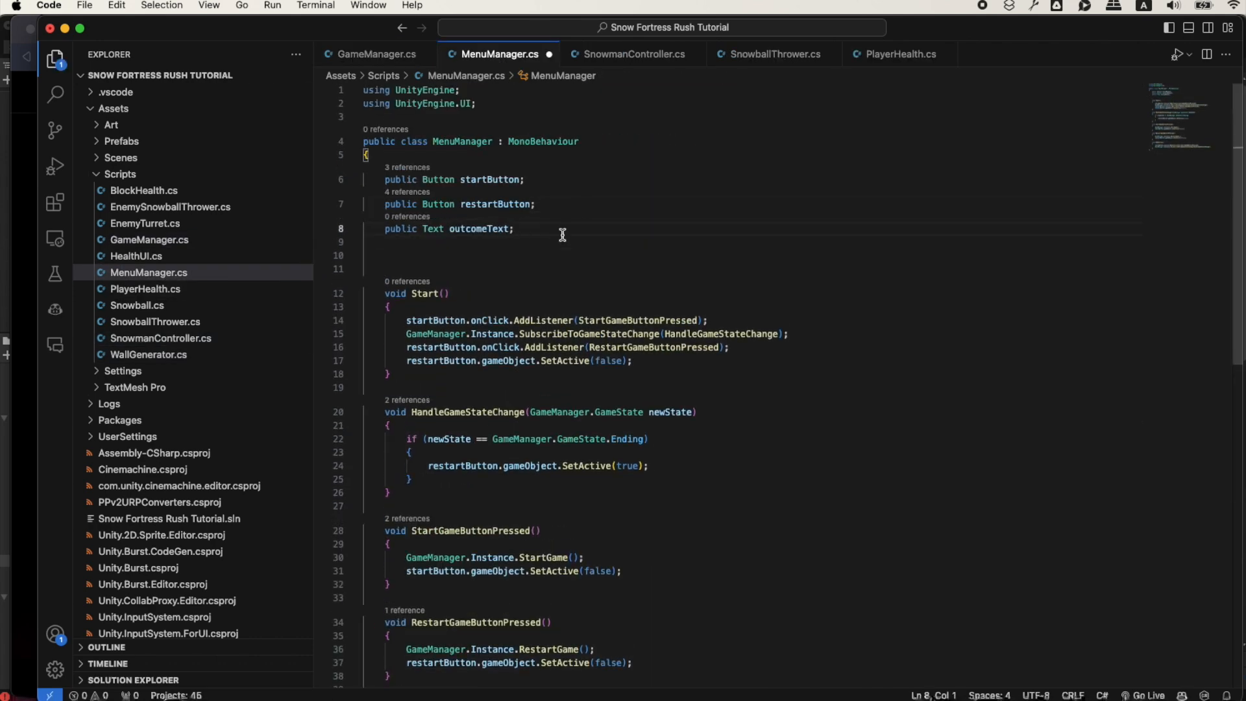
Replace the HandleGameStateChange method in MenuManager.cs with Muse's version, which sets outcomeText in the Ending and Starting states
key(super+Tab)
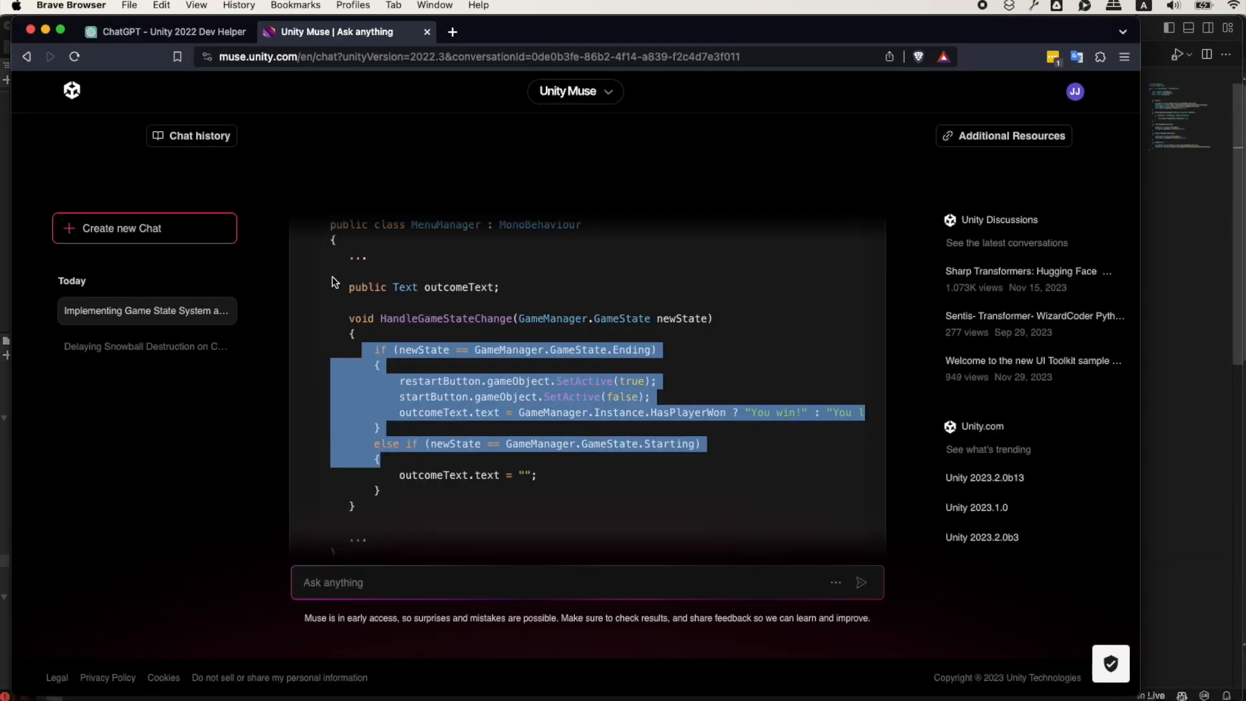
drag(351, 319, 370, 510)
key(super+c)
key(super+Tab)
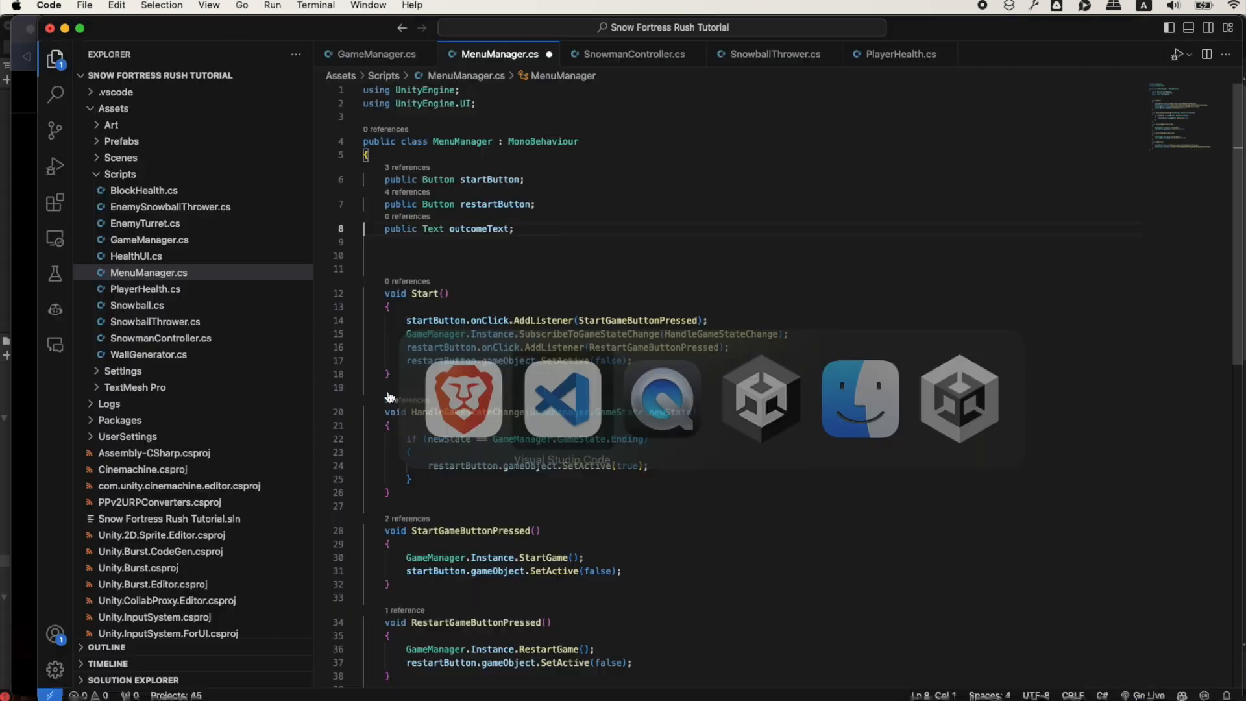
drag(387, 189, 398, 263)
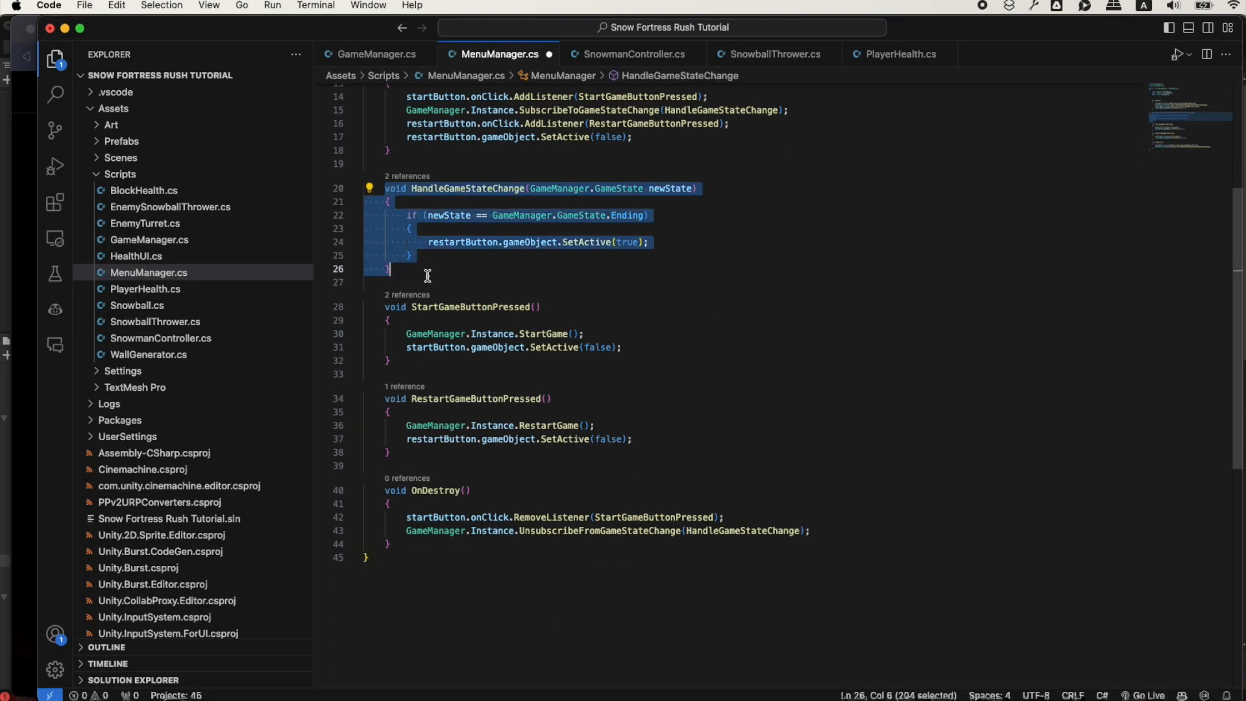
key(super+v)
Review the Ending branch of HandleGameStateChange, remove the spare blank lines below outcomeText, and save MenuManager.cs
scroll(584, 324, up, 3)
click(663, 331)
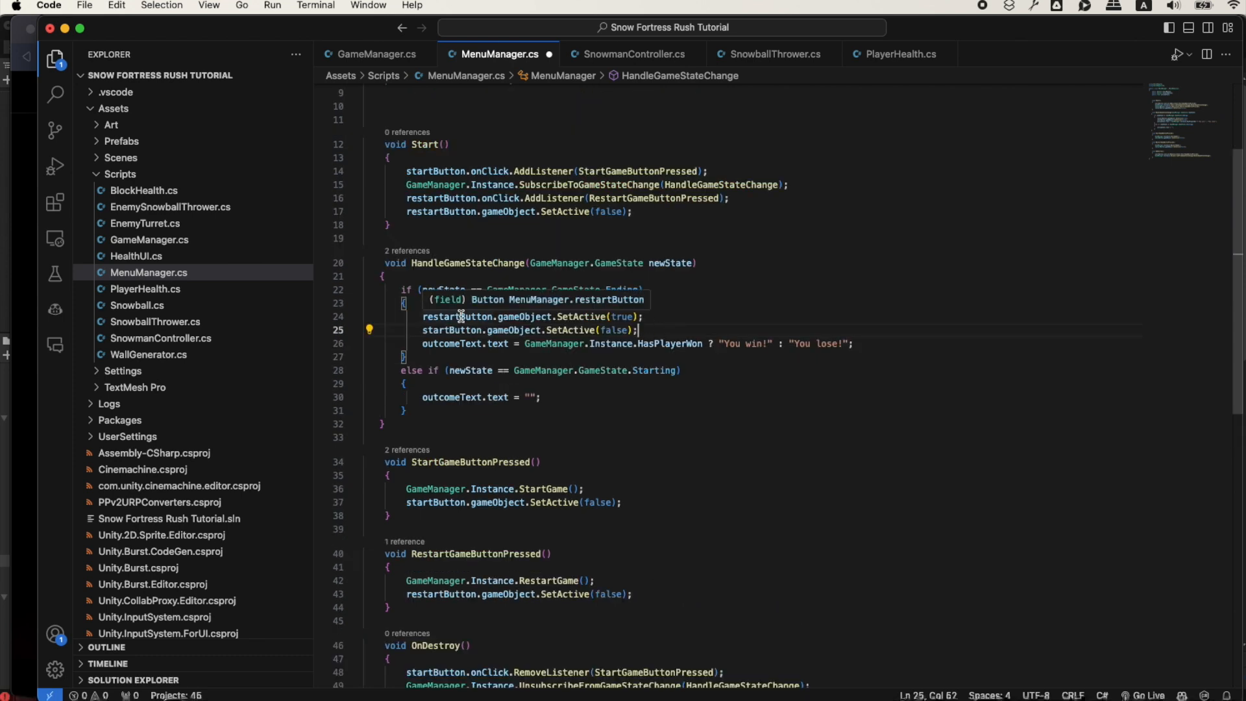
click(658, 314)
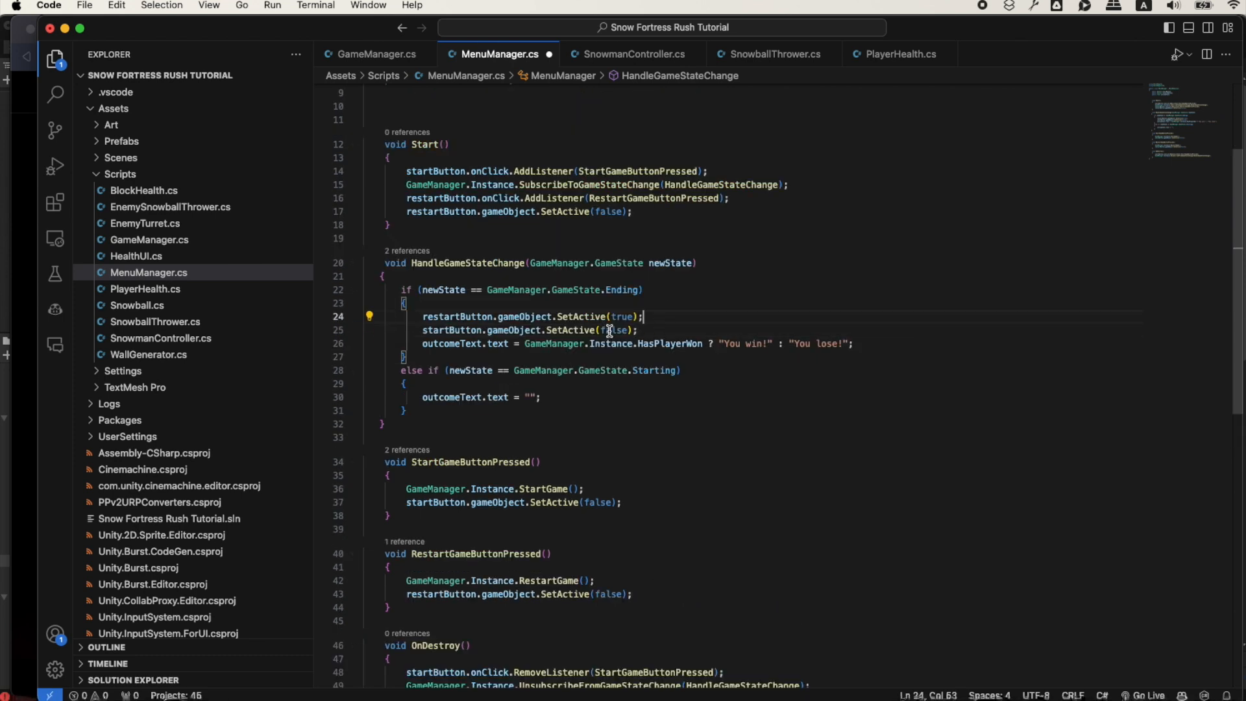
click(434, 331)
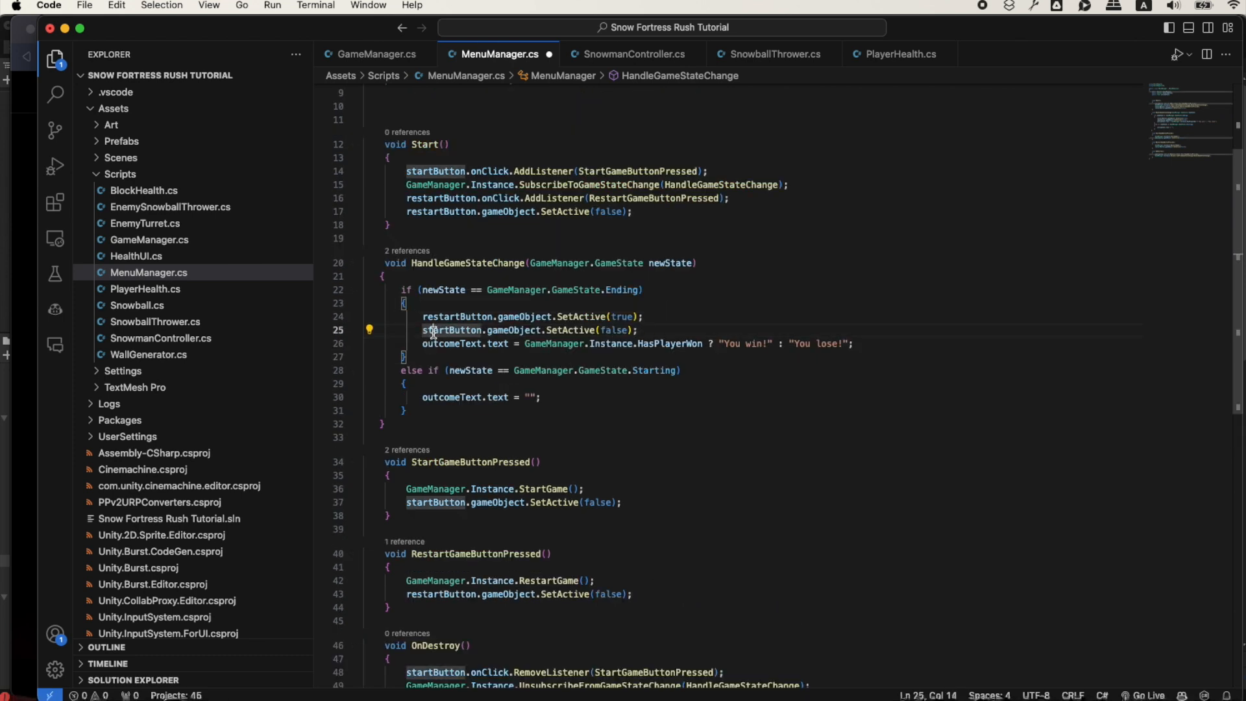
click(639, 330)
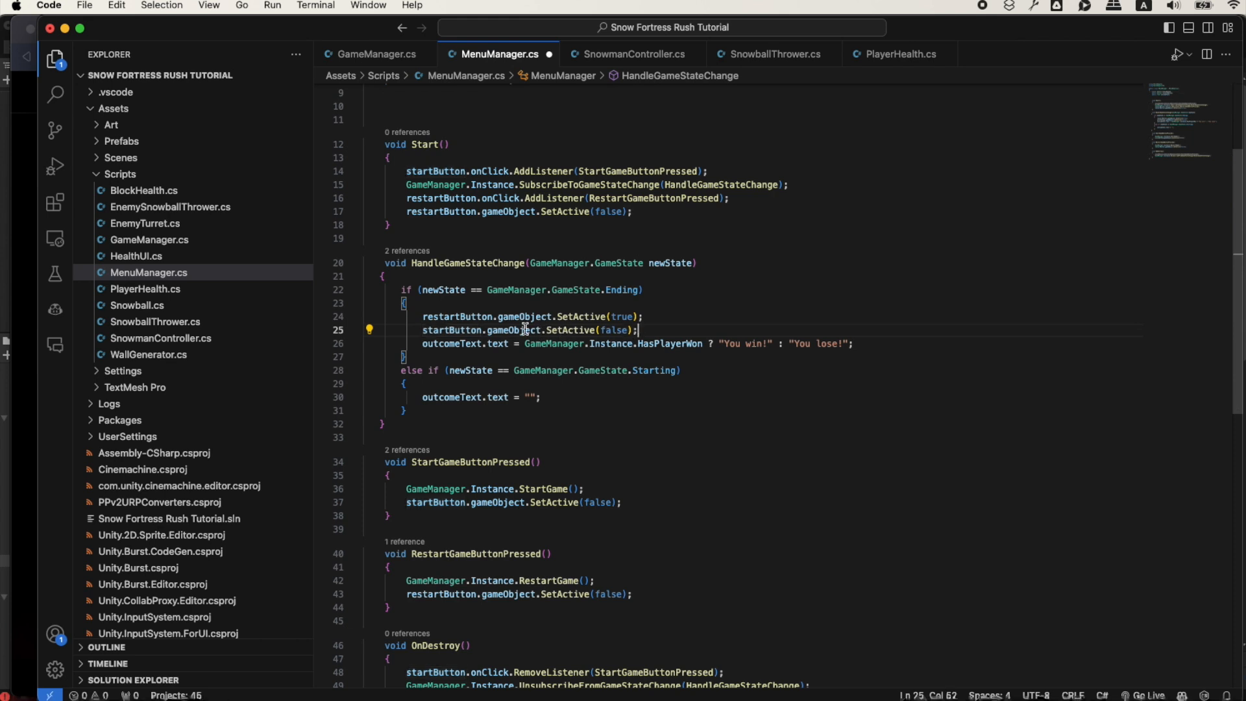
click(439, 344)
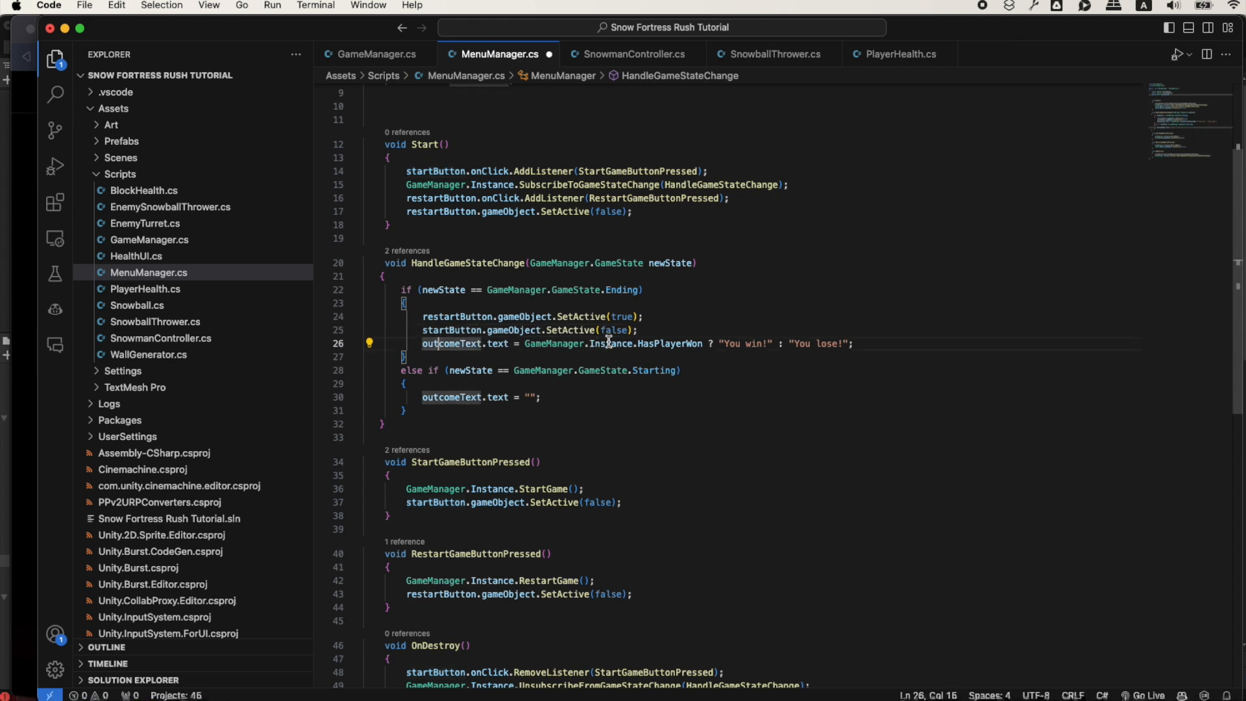
scroll(691, 392, up, 2)
Switch to Unity and add a TextMeshPro text object under Menu UI, naming it GameOutcomeText
key(super+Tab)
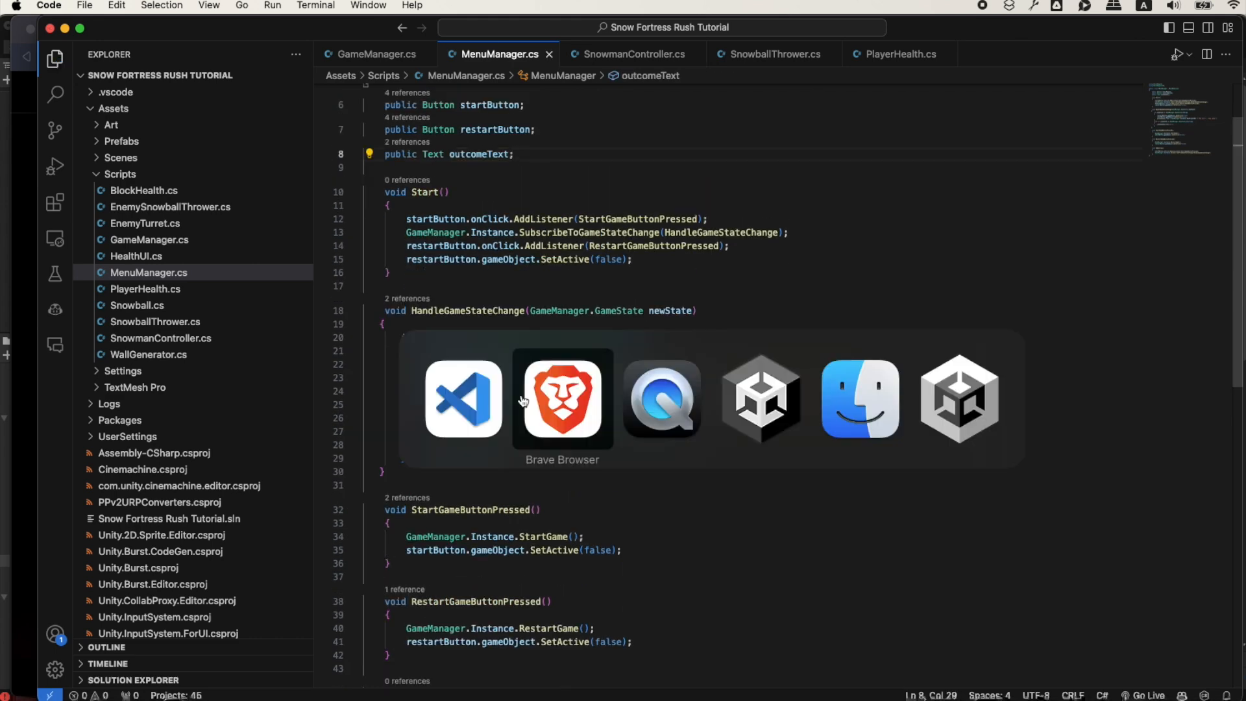
key(super+Tab)
key(super+Tab)
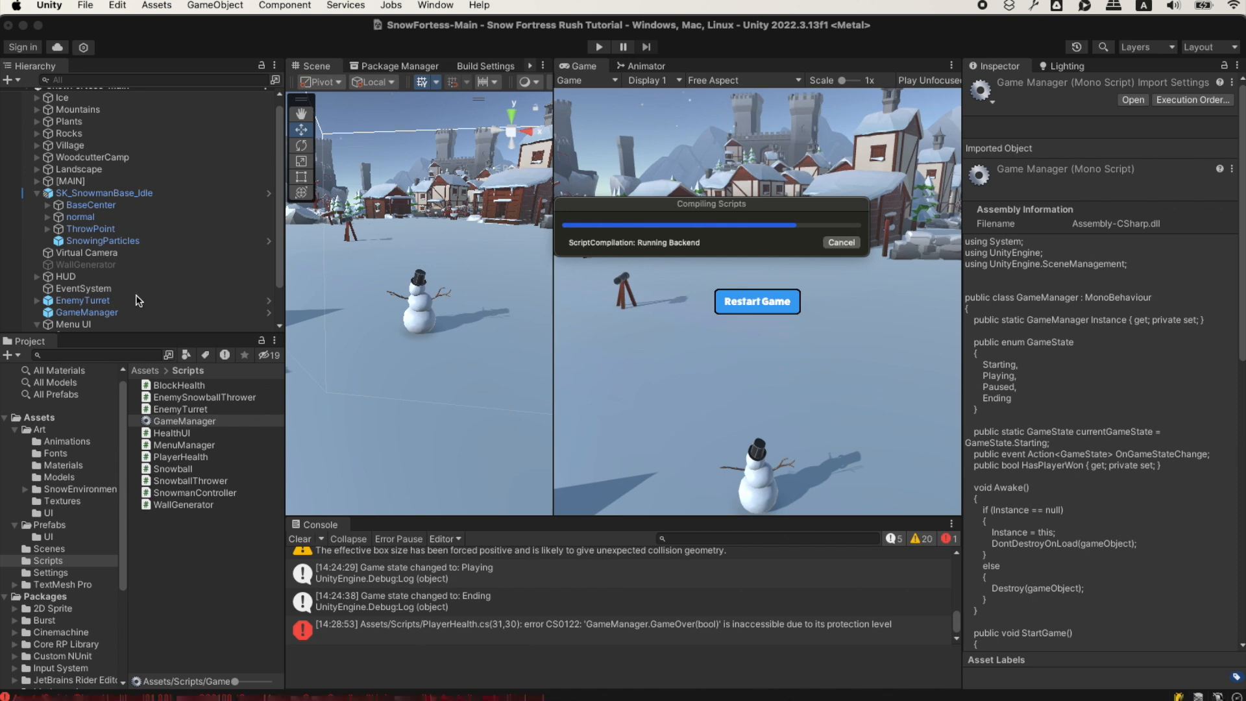
click(75, 324)
scroll(124, 295, down, 2)
right_click(118, 281)
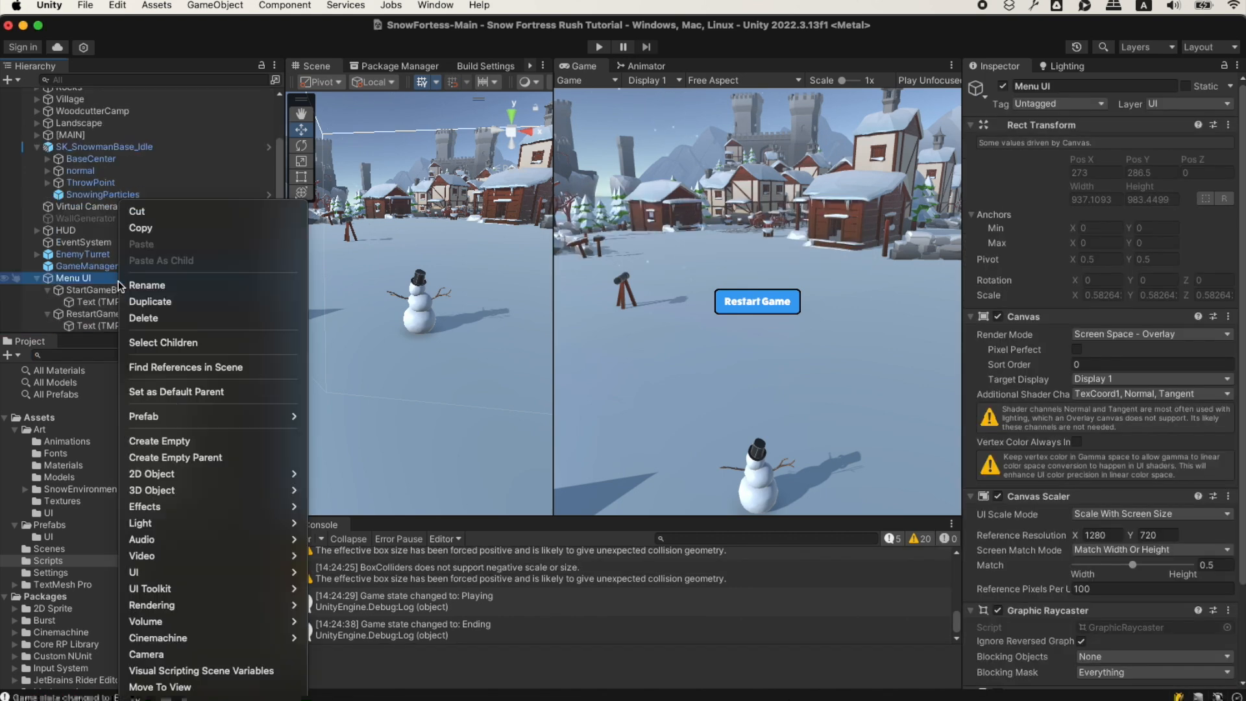
mouse_move(185, 572)
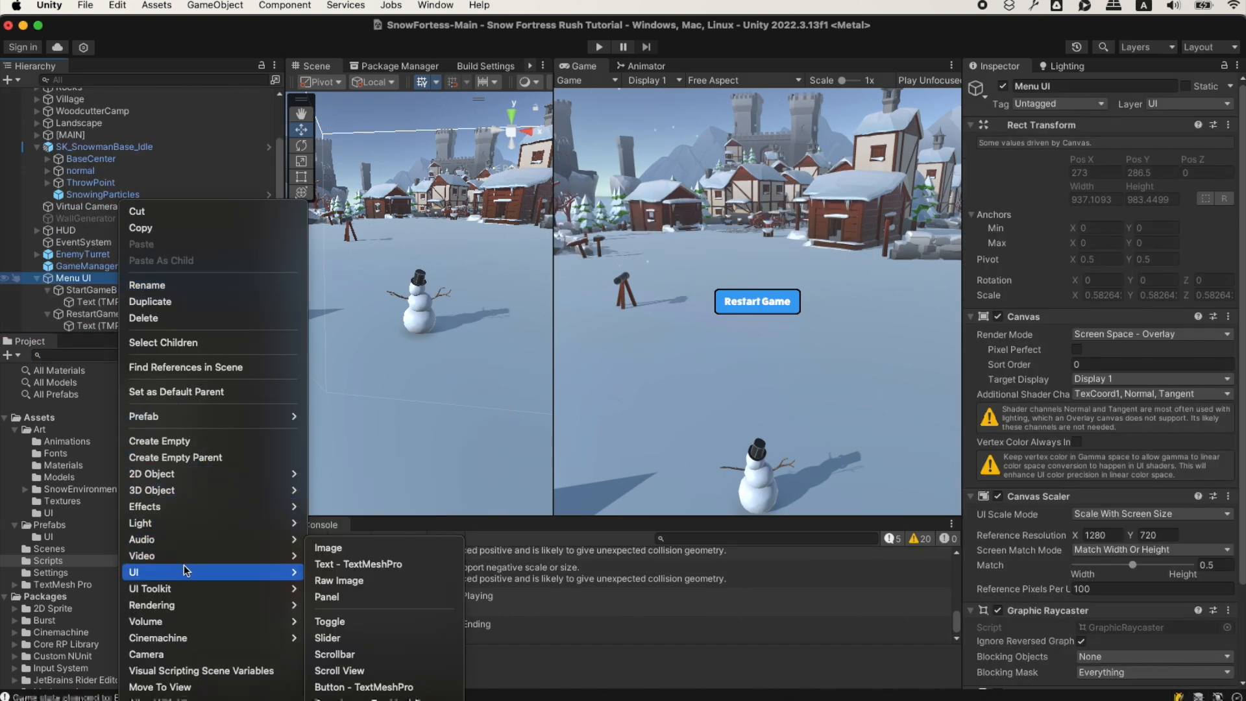
click(405, 564)
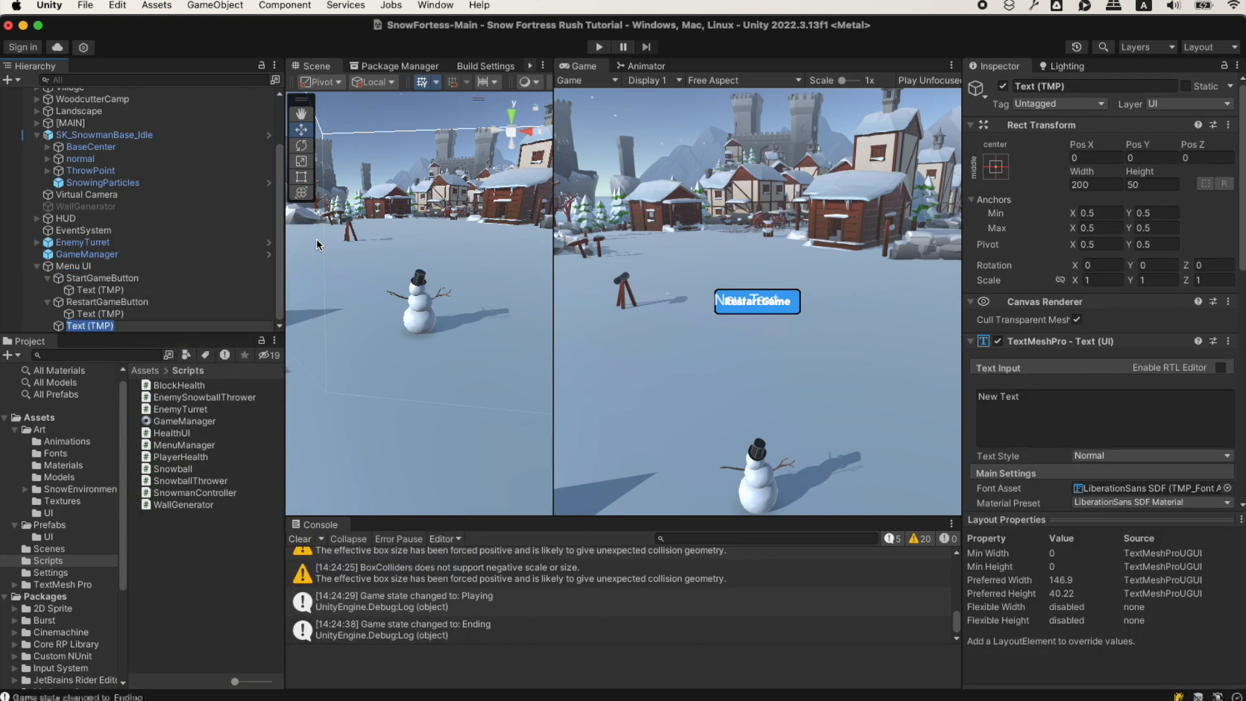
text(GameOutcomeText)
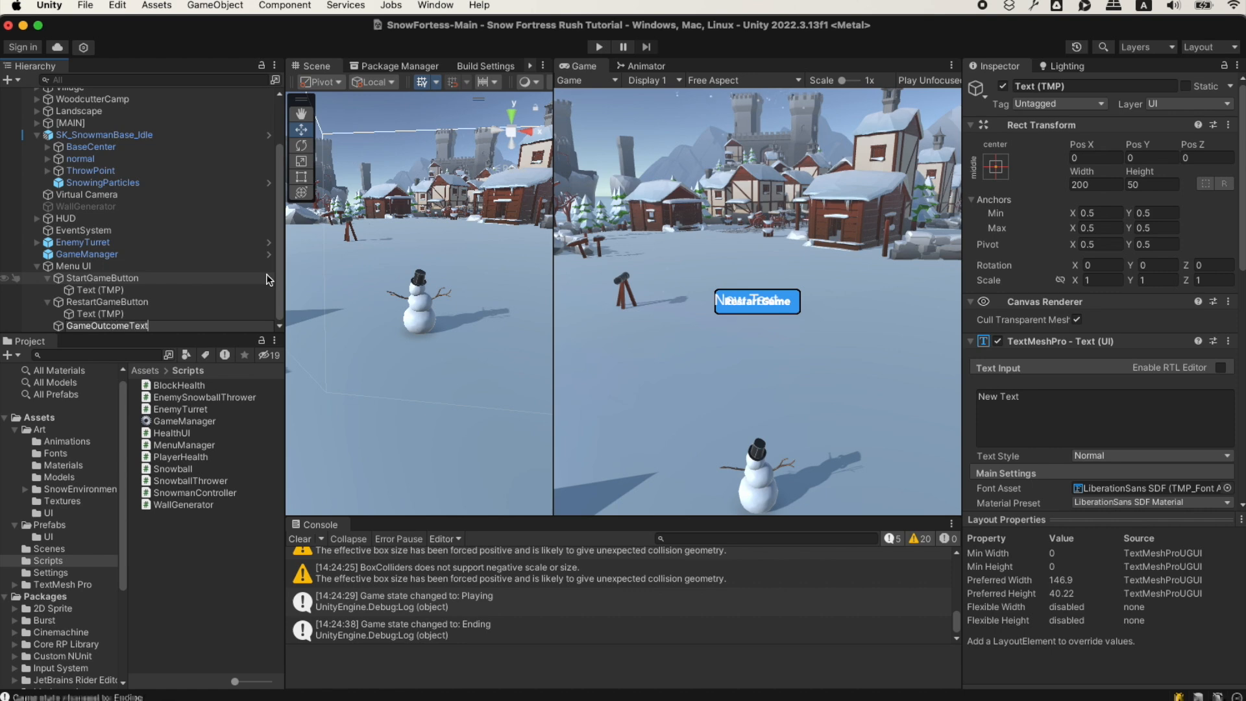
key(Return)
Set the GameOutcomeText content to GAME OVER and its font asset to FatFrank-Free SDF-Blackoutline
click(1037, 430)
text(GAME OVER)
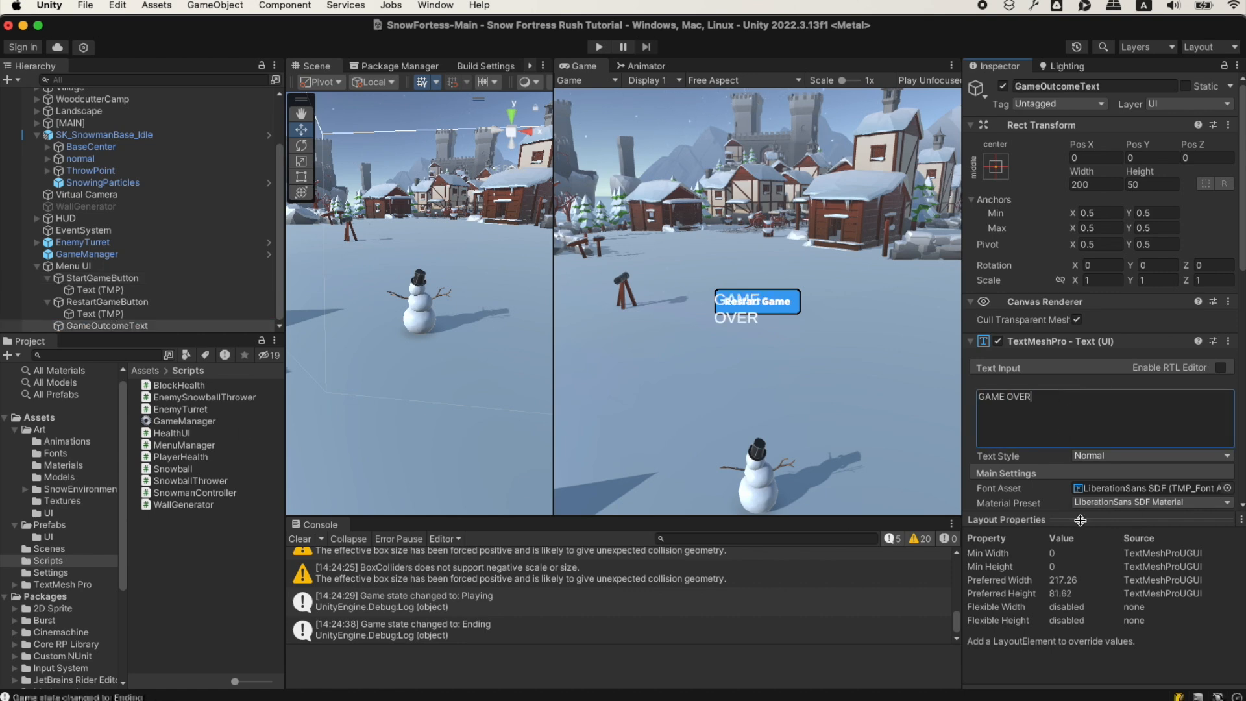
click(1224, 490)
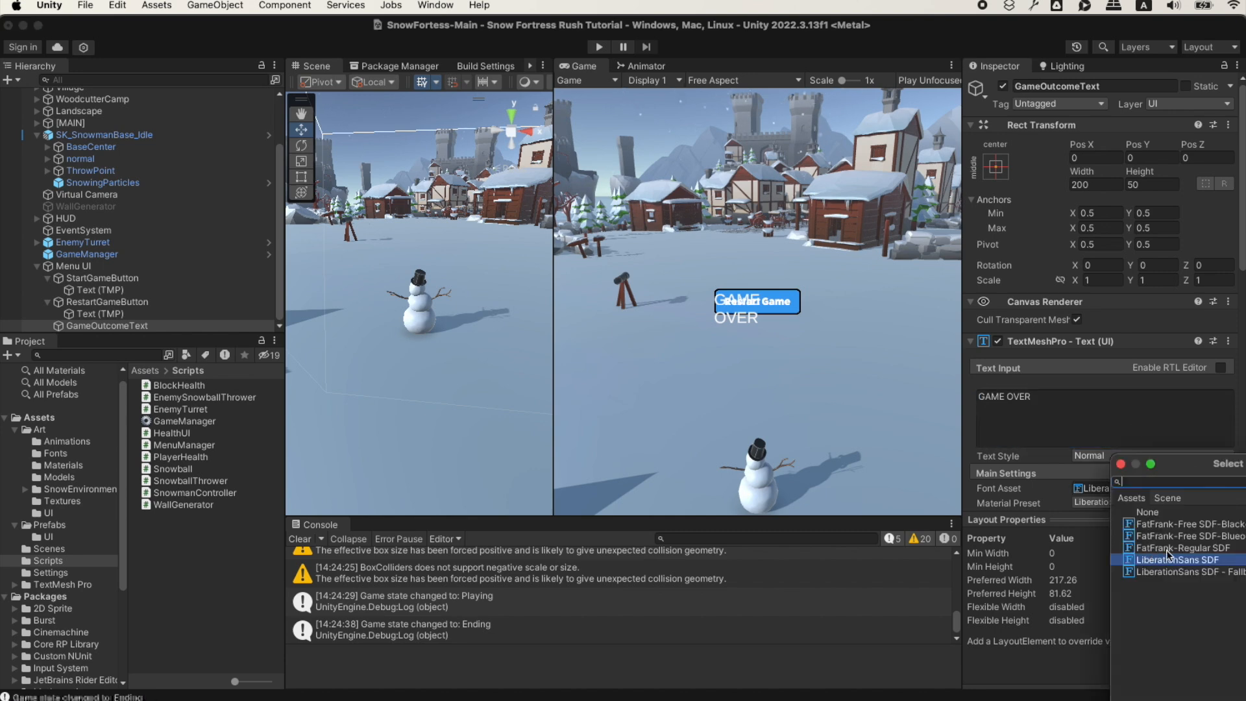
double_click(1193, 523)
scroll(1074, 232, down, 2)
scroll(1075, 231, up, 2)
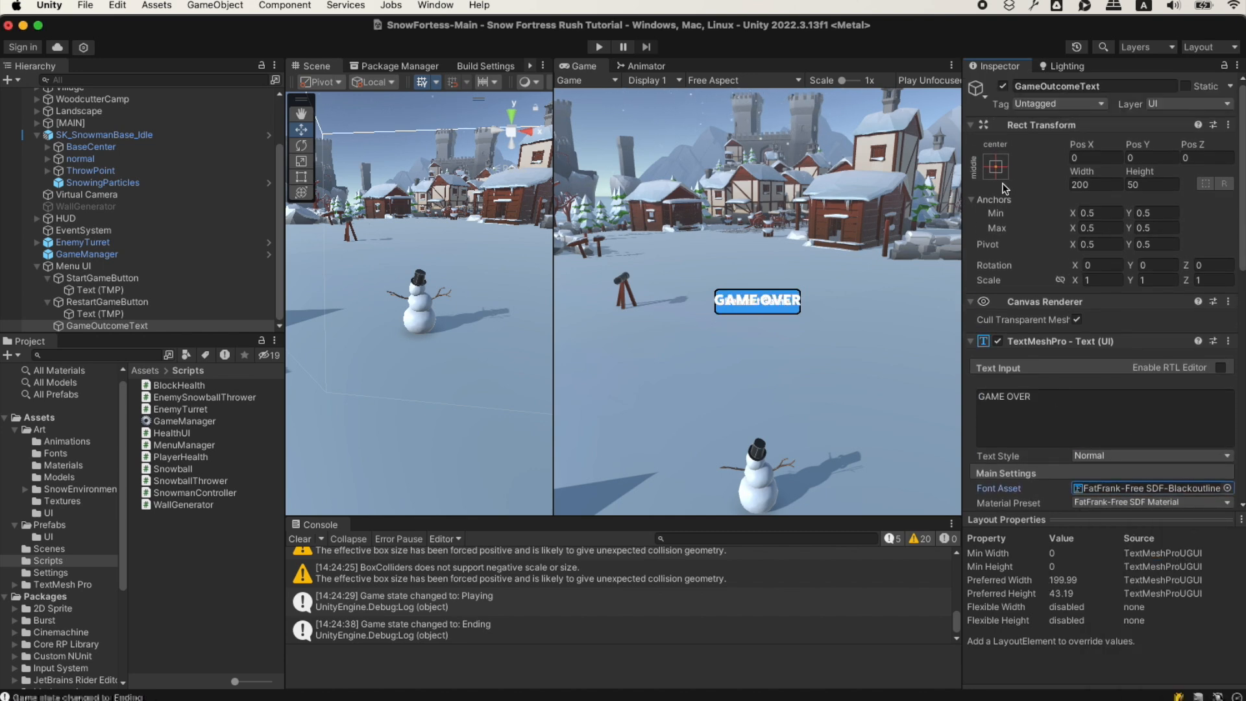
Anchor GameOutcomeText to top-stretch including its pivot, with left and right offsets of 100 and Pos Y of -200
click(996, 167)
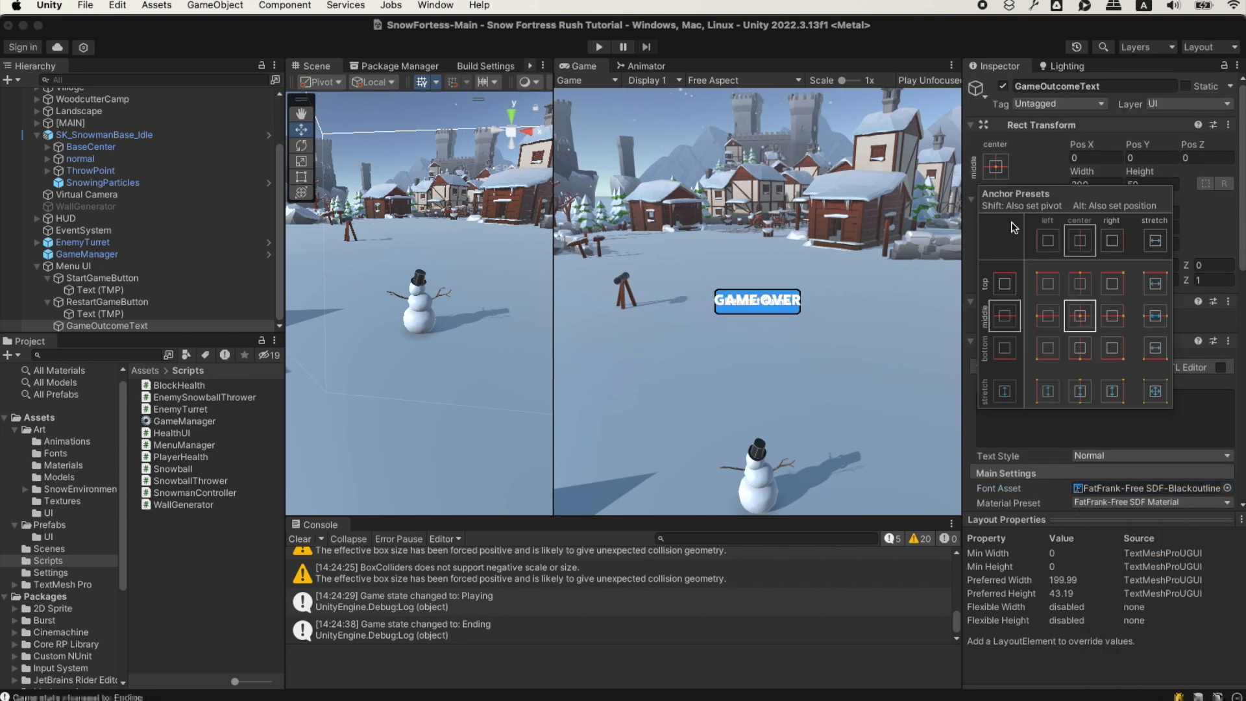
shift+click(1156, 284)
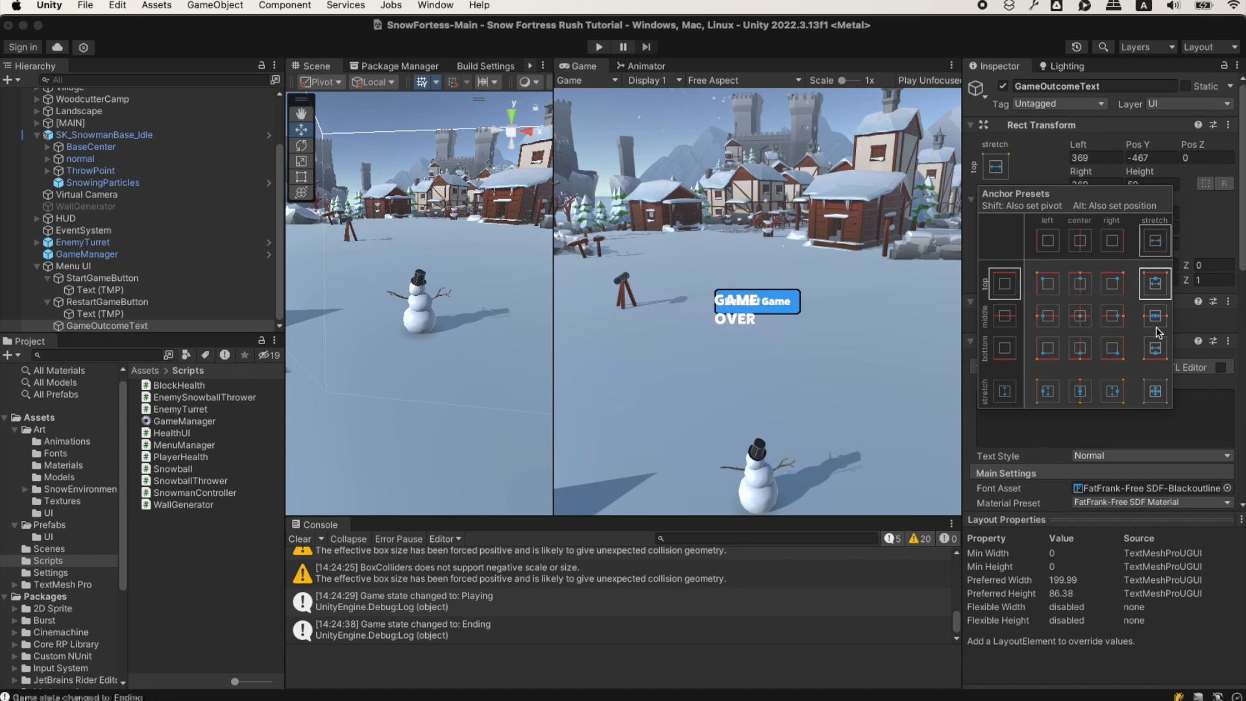
click(1095, 158)
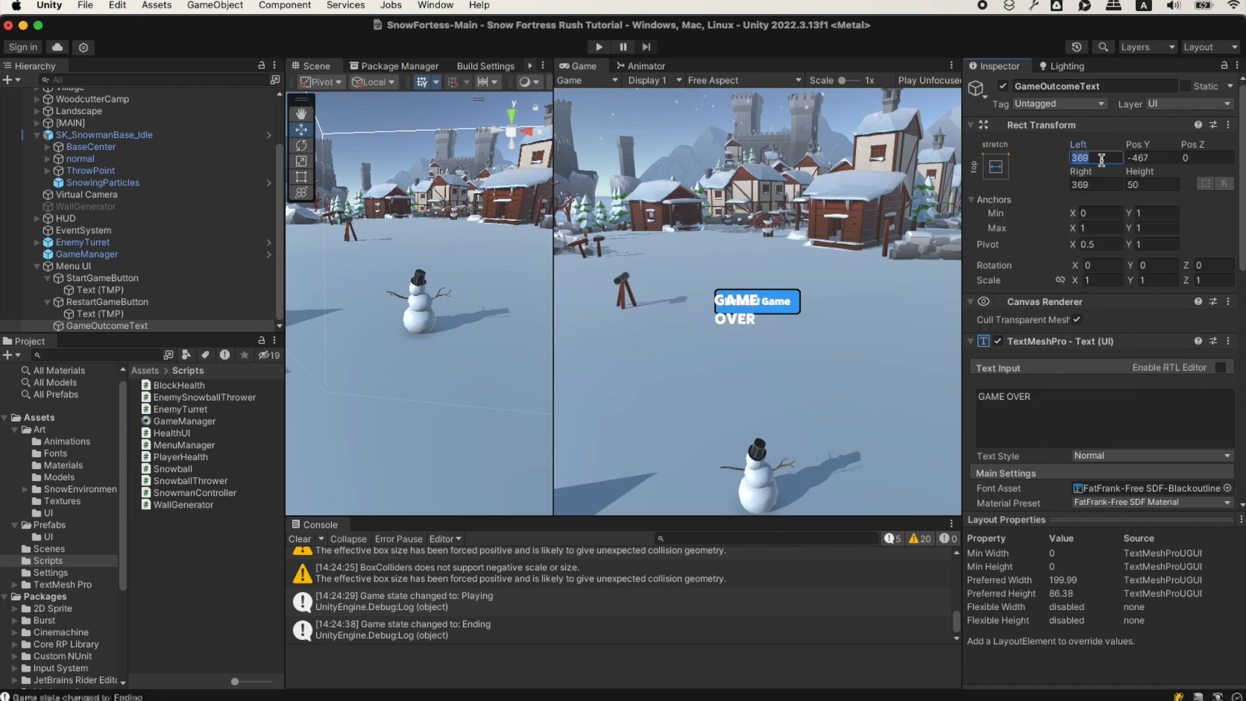
text(100)
key(Tab)
text(-200)
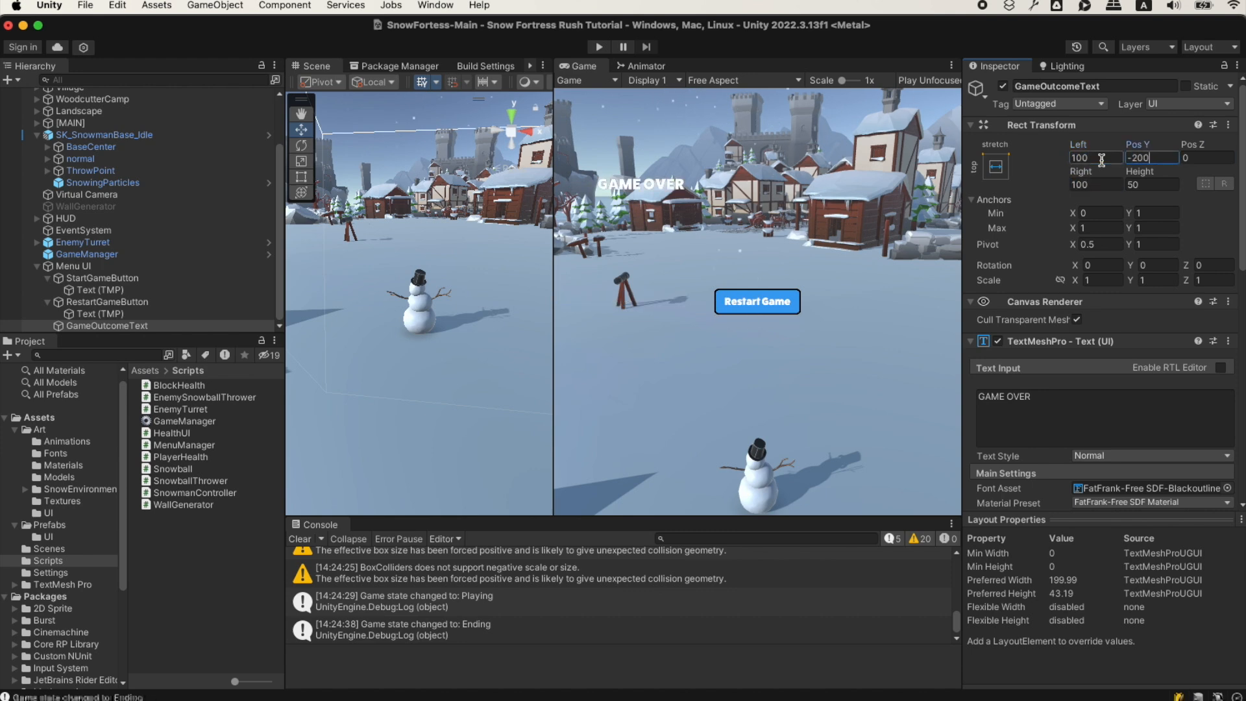
Center the GAME OVER text horizontally and vertically, set its height to 100, enable Auto Size, and color it yellow
scroll(1075, 431, down, 3)
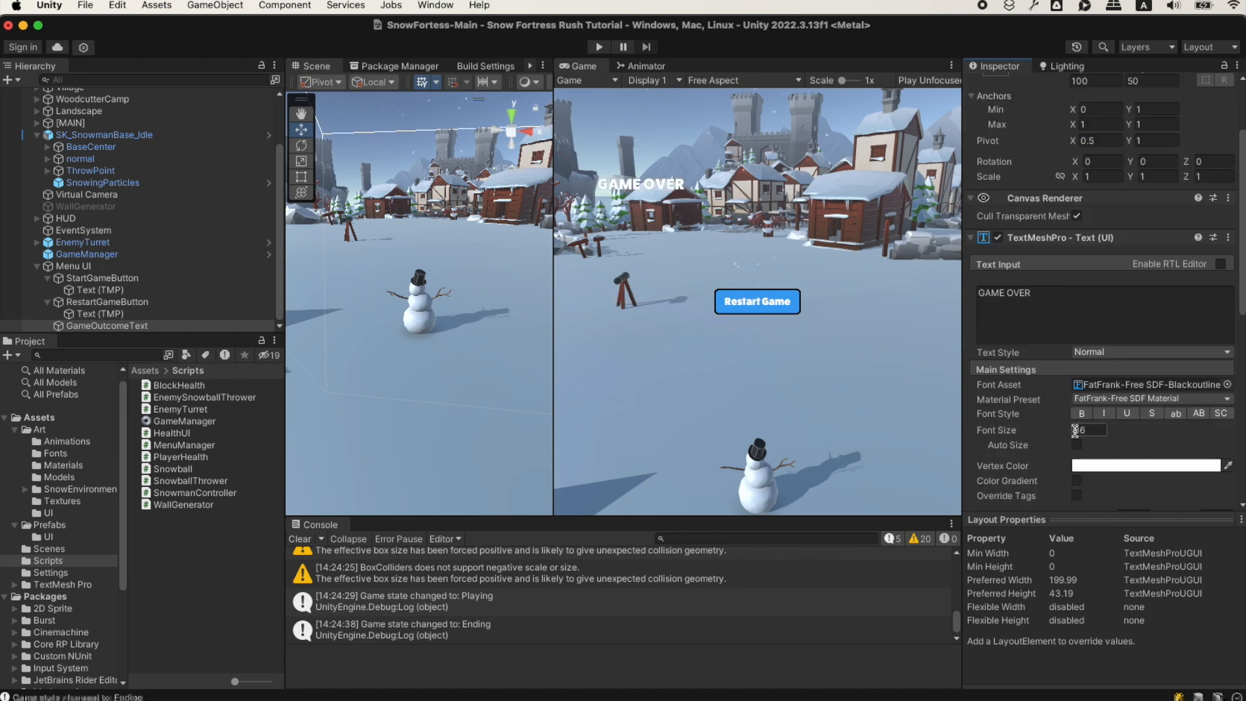
scroll(1093, 448, down, 3)
click(1097, 456)
click(1096, 473)
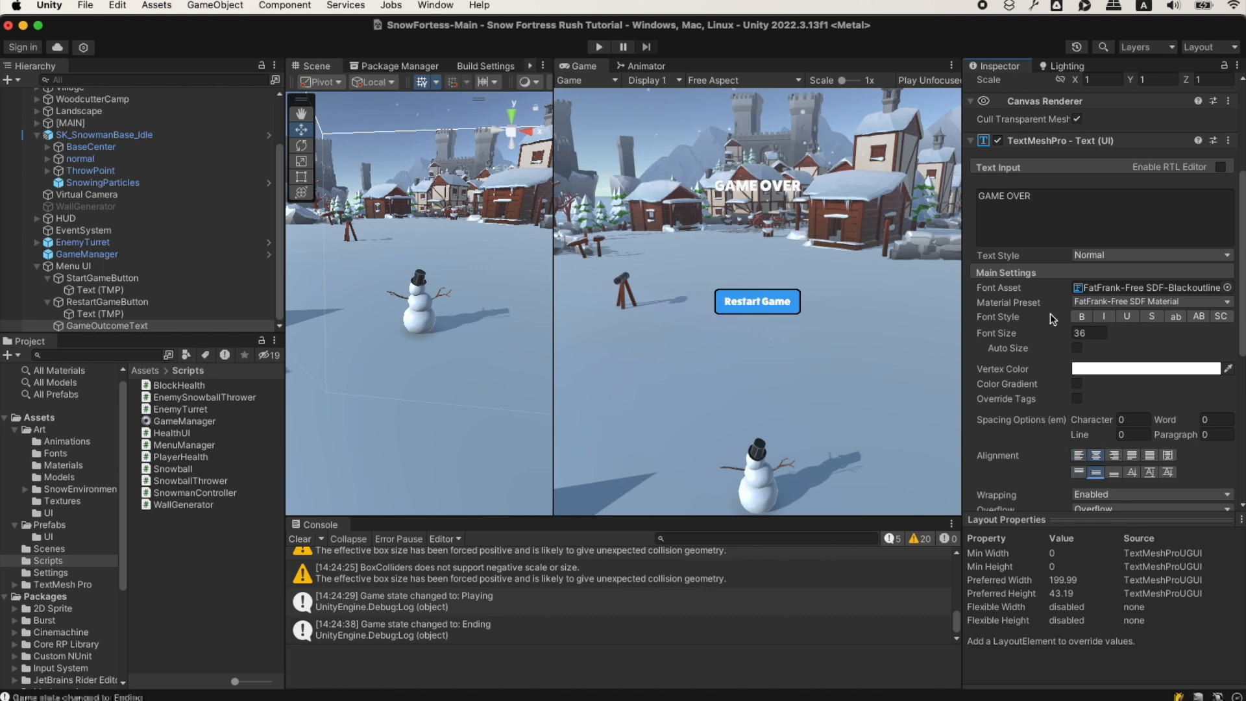
scroll(1116, 391, up, 2)
click(1133, 420)
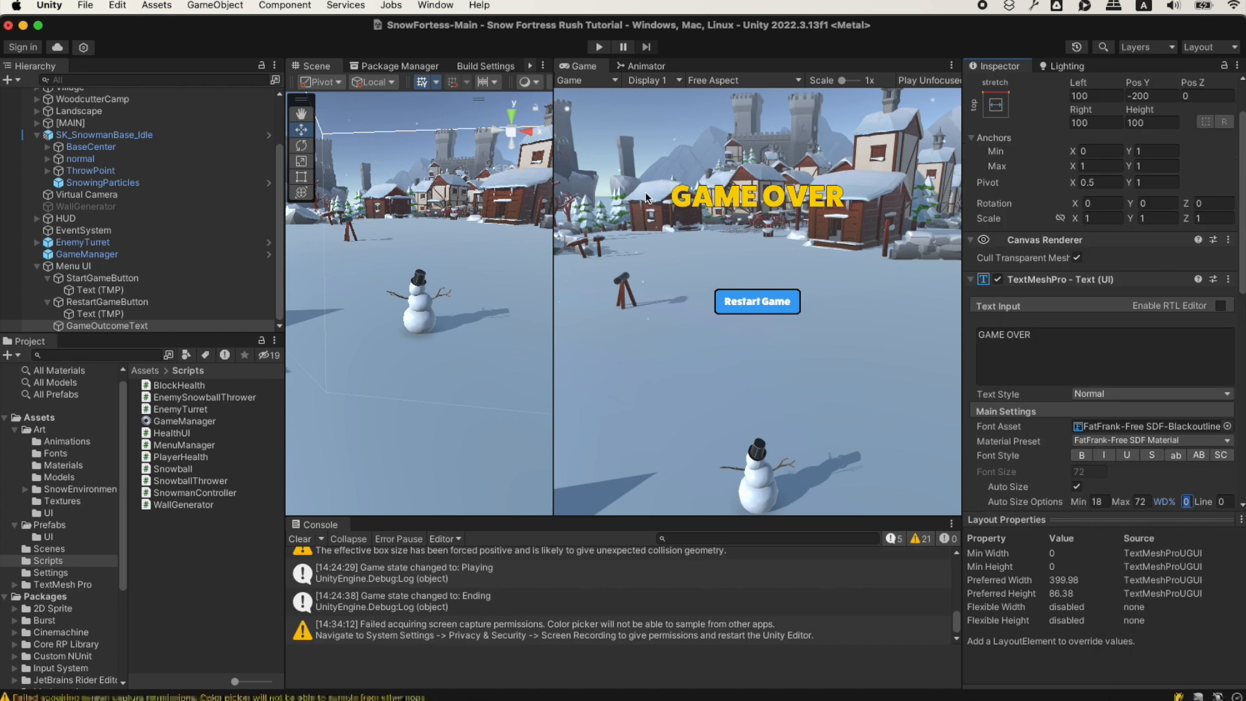
Try to assign GameOutcomeText to Menu UI's Menu Manager script, and check the outcomeText type in Muse's answer
click(133, 267)
click(125, 325)
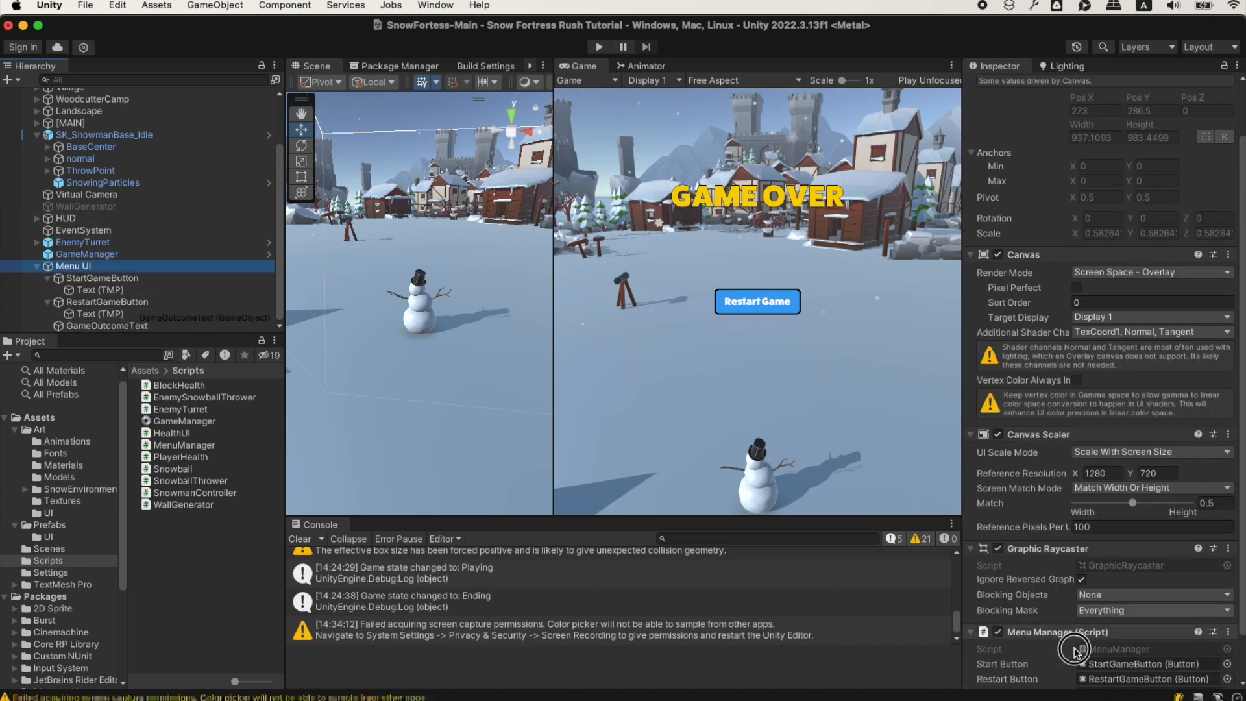
key(super+Tab)
scroll(474, 314, up, 5)
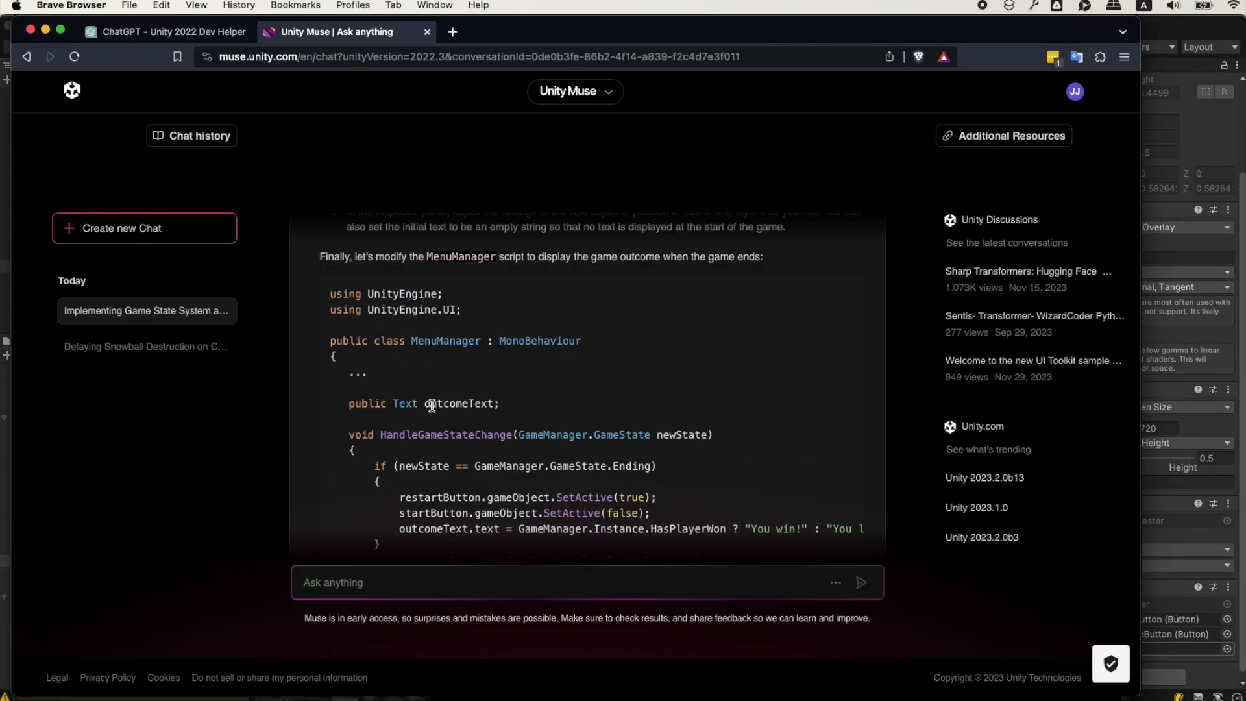
Add using TMPro; below using UnityEngine.UI; in MenuManager.cs in VS Code
key(super+Tab)
click(662, 399)
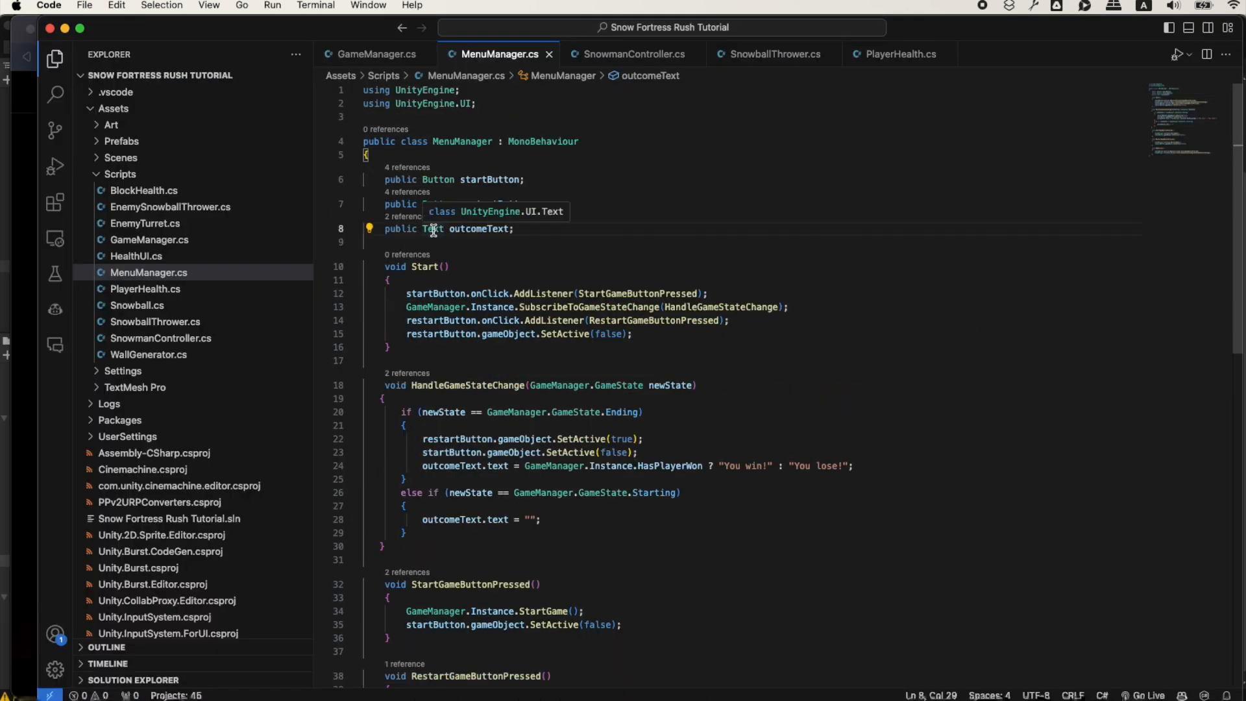
click(479, 105)
key(Return)
text(using TMPro;)
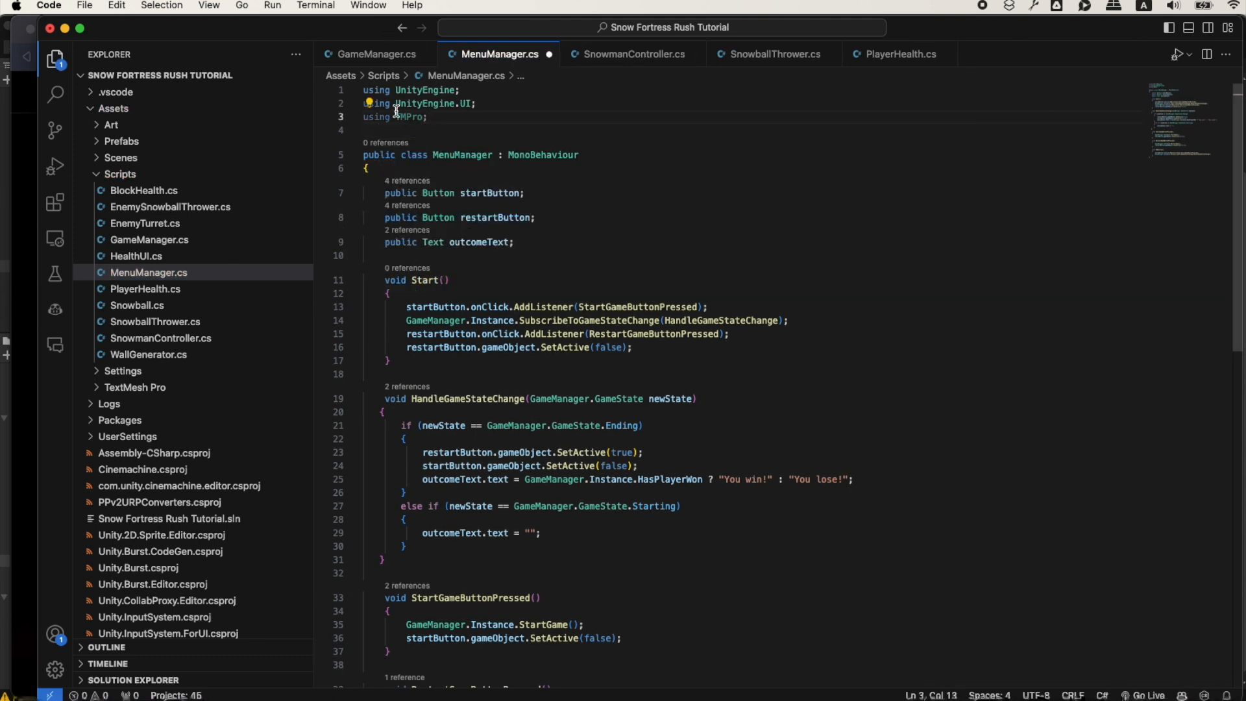
Change outcomeText's type to TextMeshProUGUI in MenuManager.cs and save the script
double_click(439, 241)
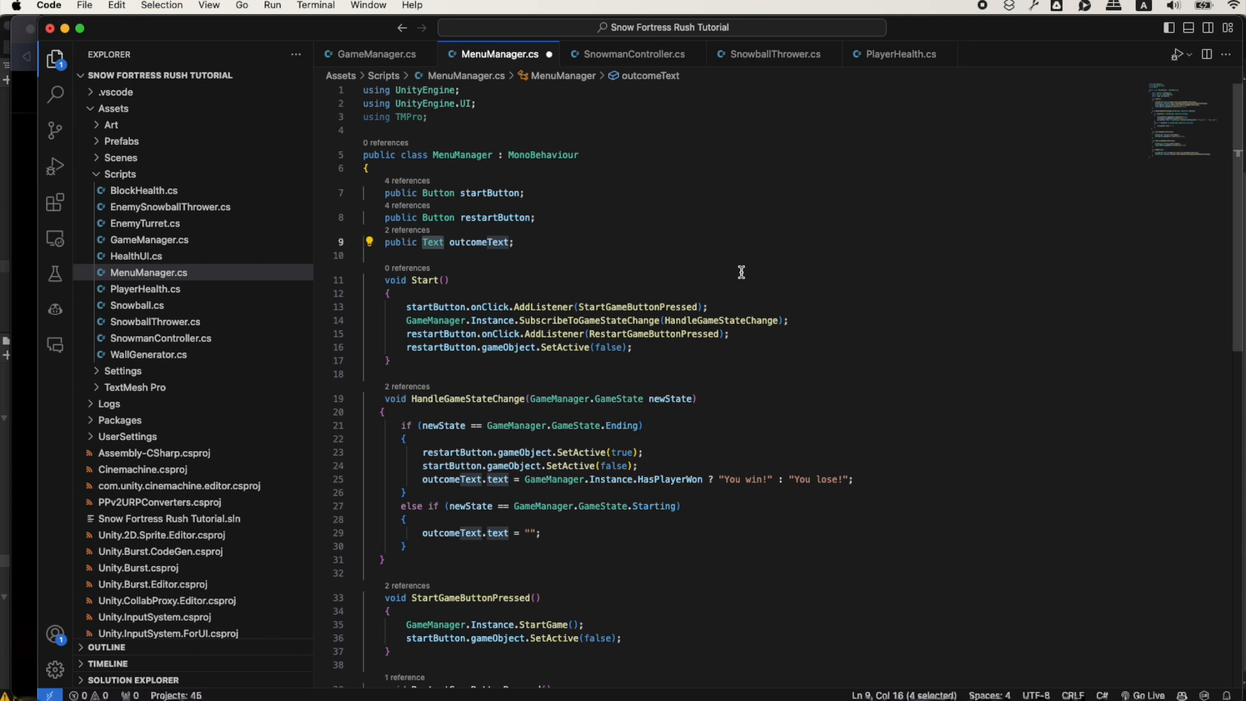
text(TextMeshProUGUI)
key(Return)
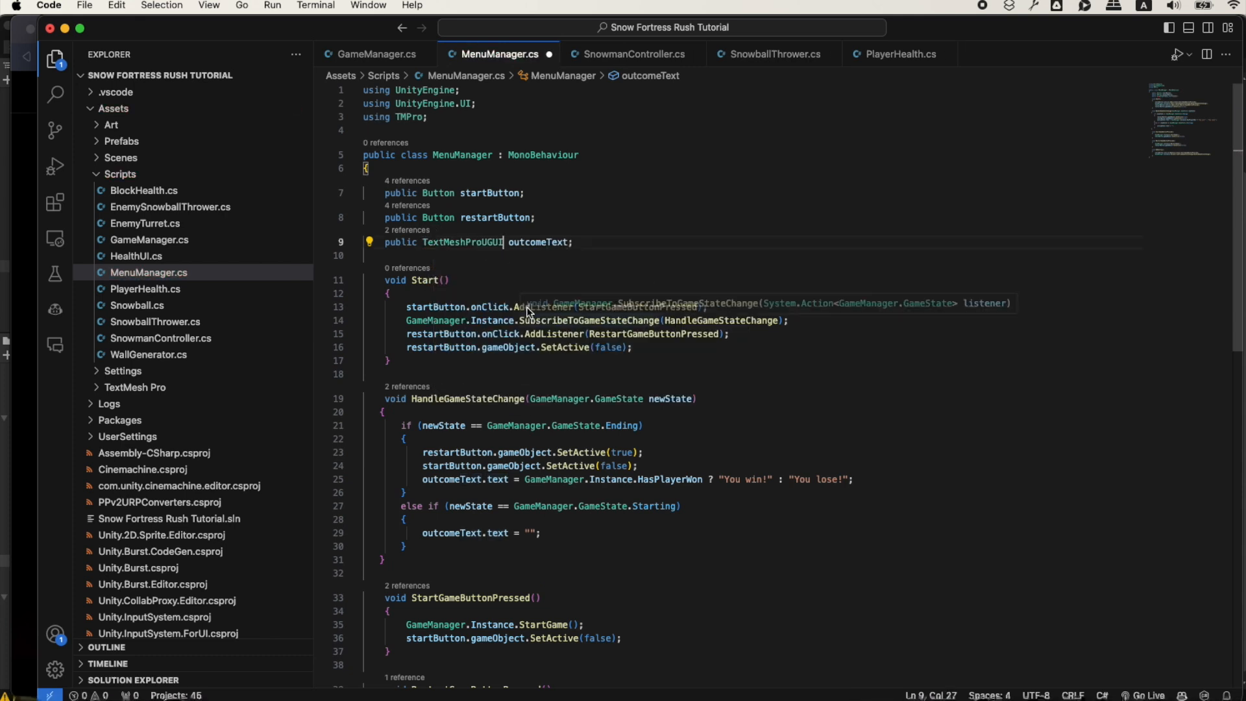
click(533, 255)
double_click(535, 242)
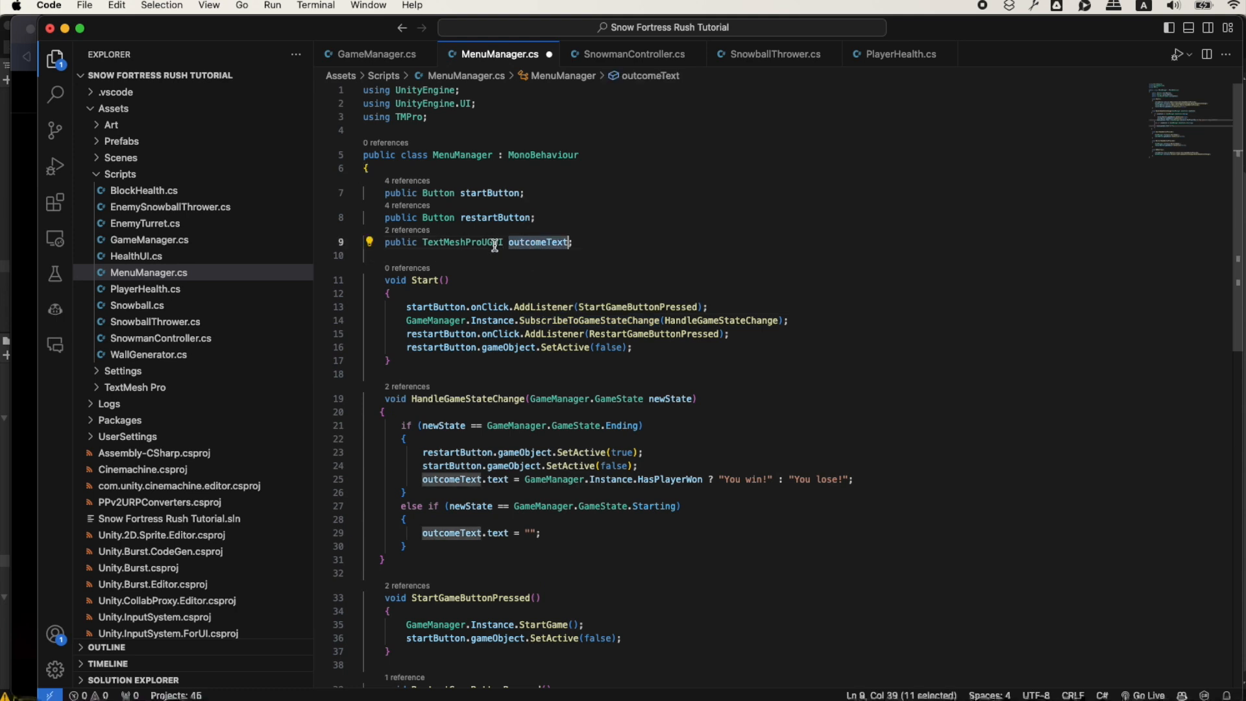
key(super+s)
Switch to Unity and assign GameOutcomeText to the Outcome Text reference of Menu UI's Menu Manager script
key(super+Tab)
key(super+Tab)
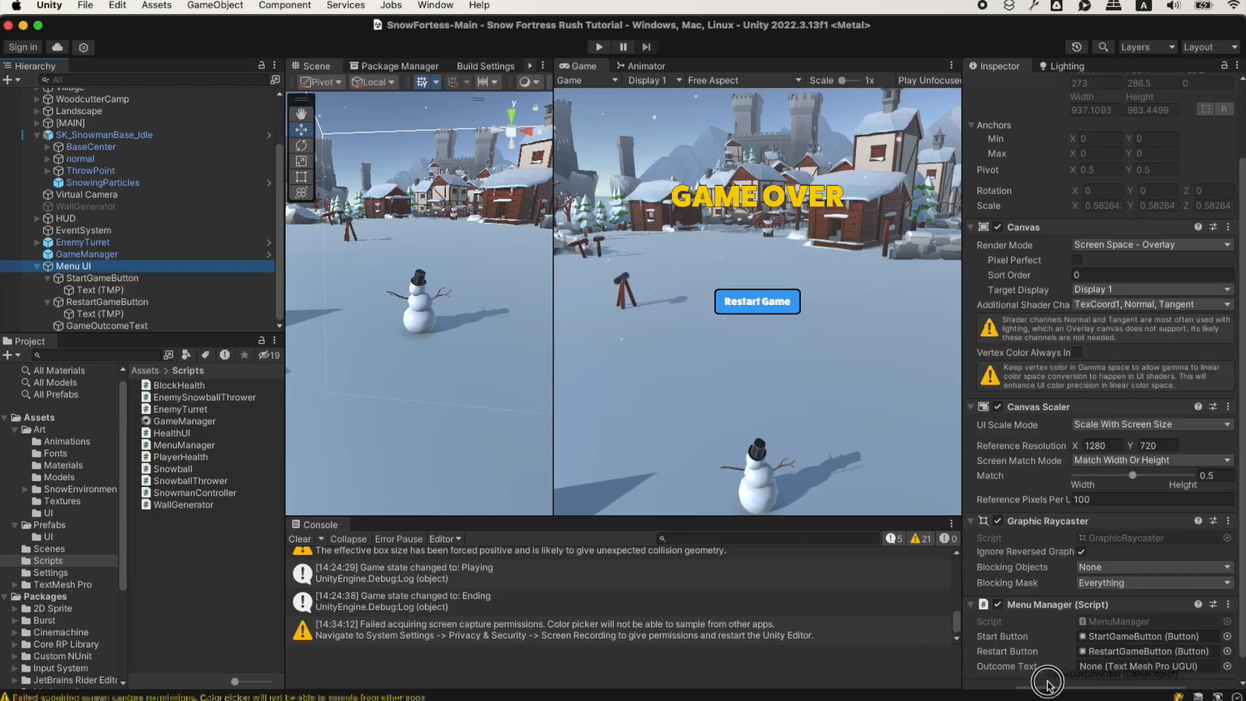
drag(1046, 683, 1093, 668)
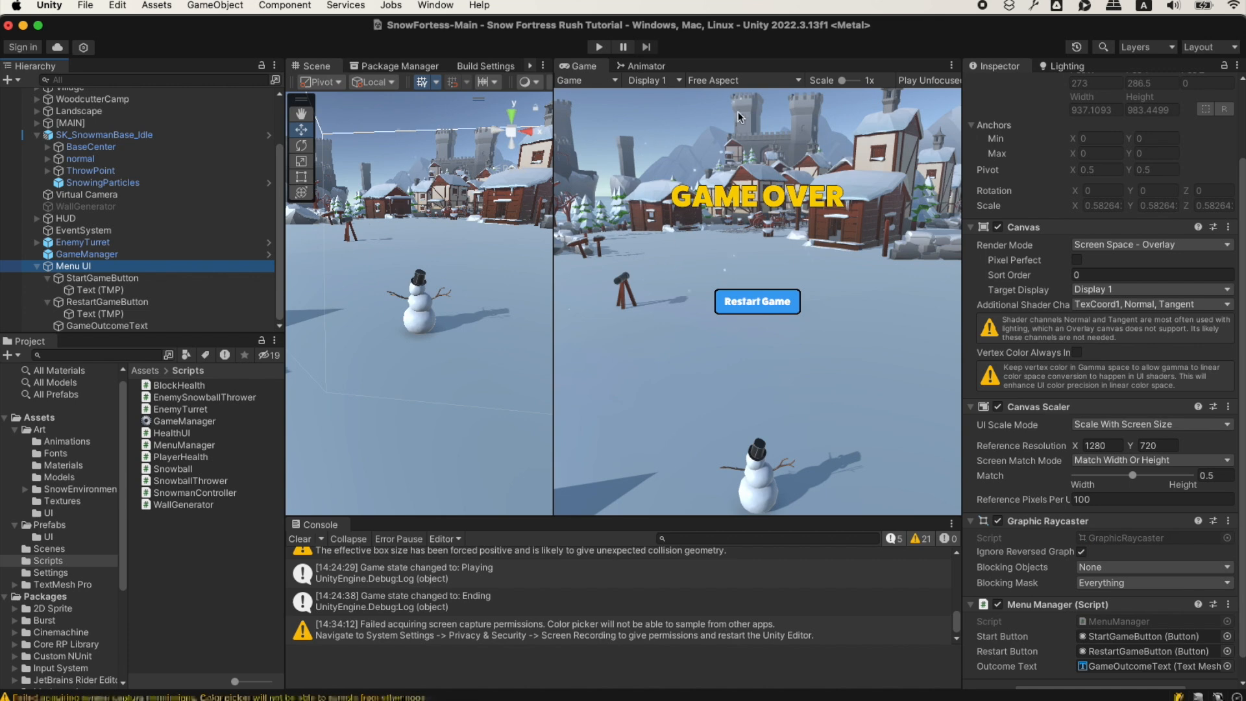
In VS Code, add an outcomeText statement at the end of MenuManager's Start() that blanks the text at launch
key(super+Tab)
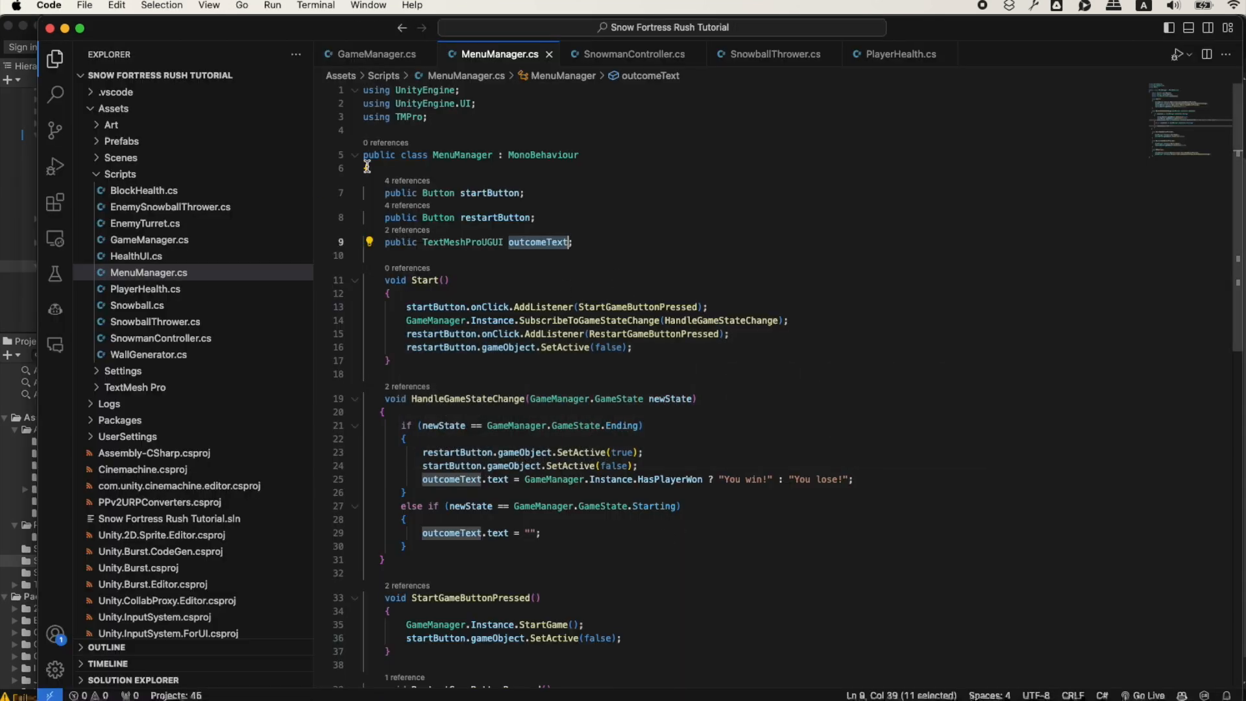
click(655, 348)
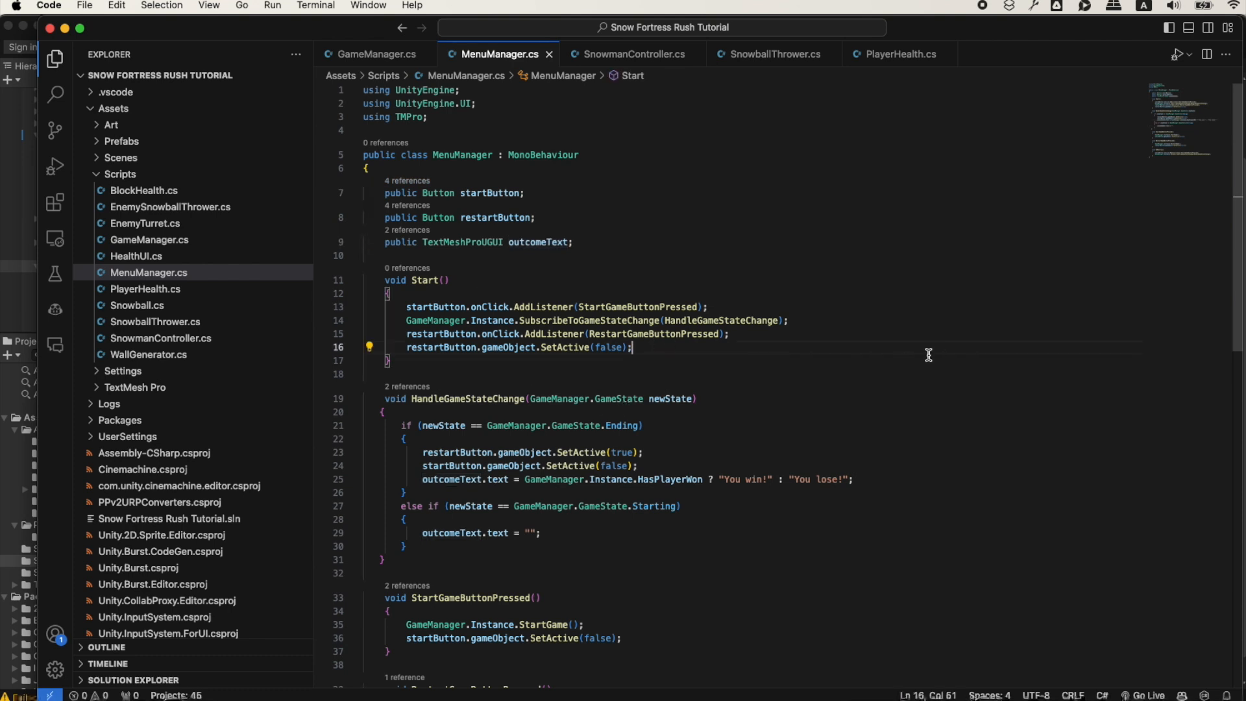
key(Return)
key(Return)
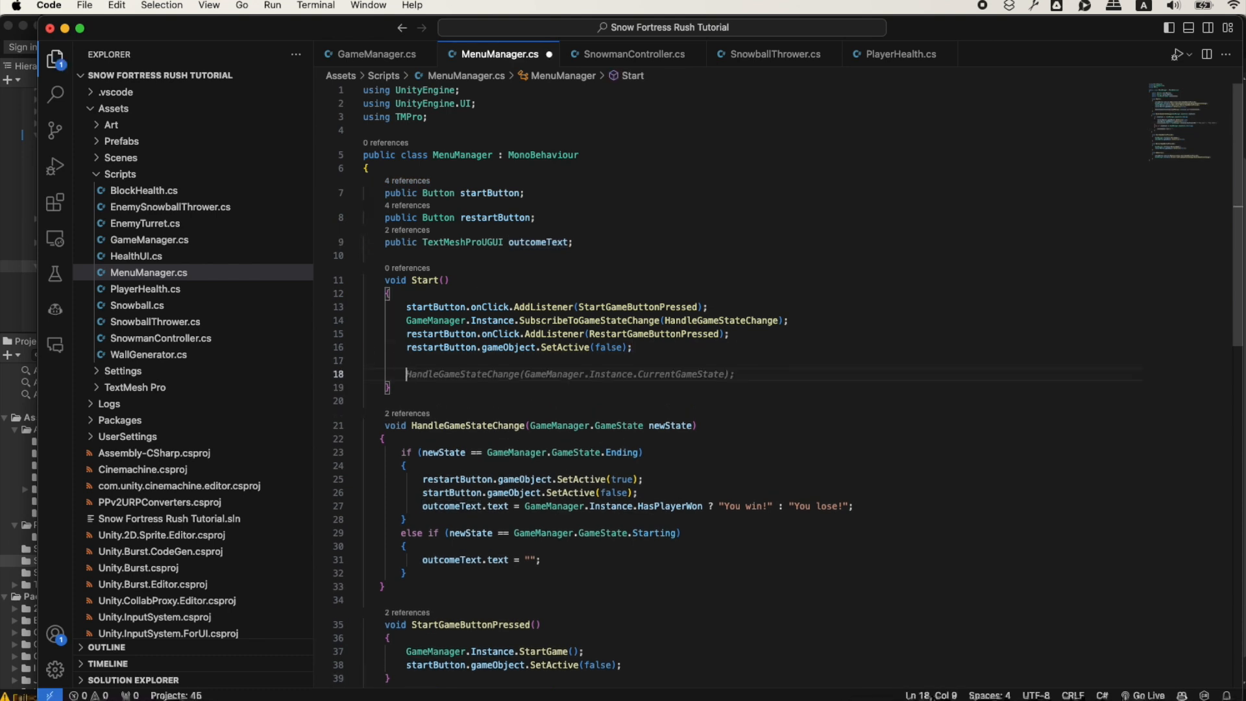
text(outcomeText.)
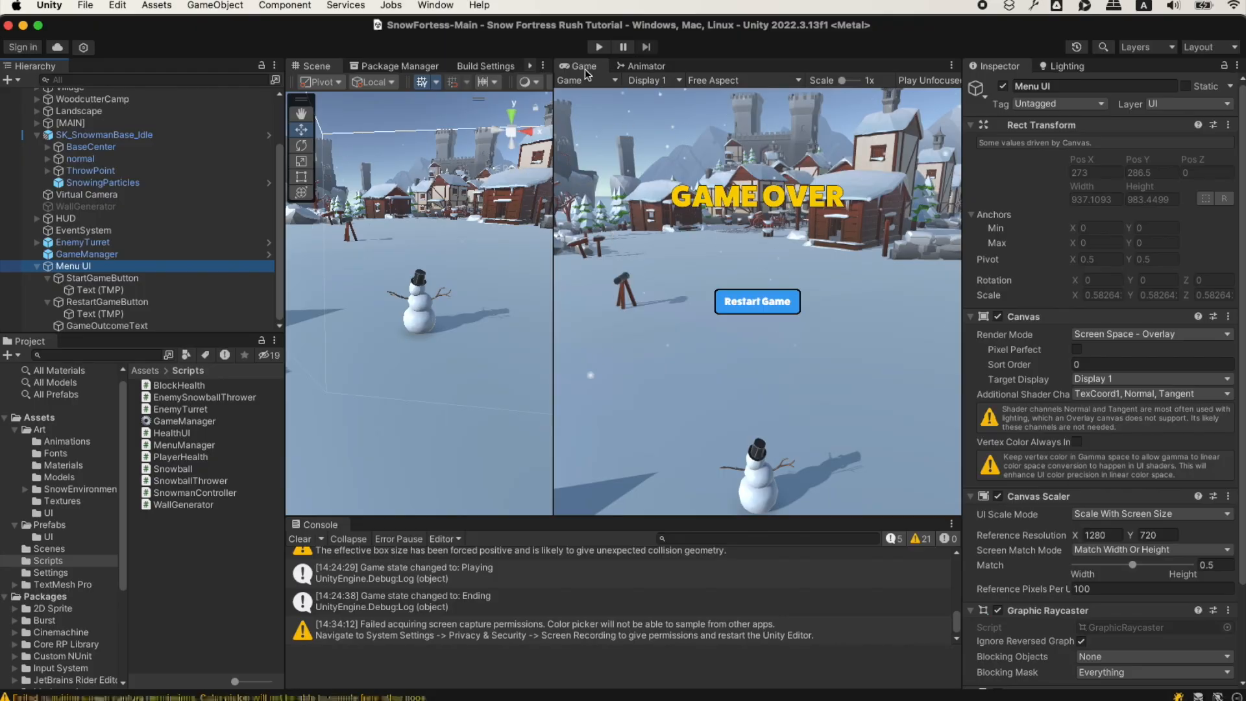
Run the scene in Unity, start the game, let the snowman lose, and restart from the outcome screen
click(595, 46)
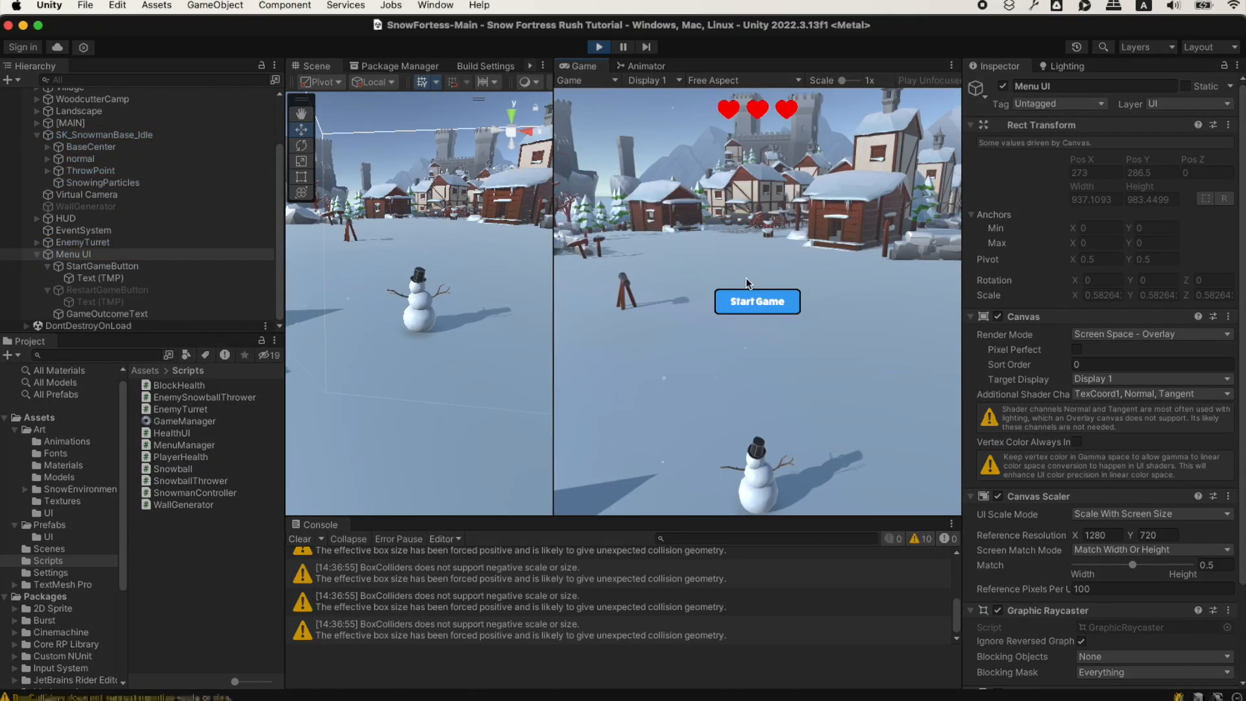
click(770, 302)
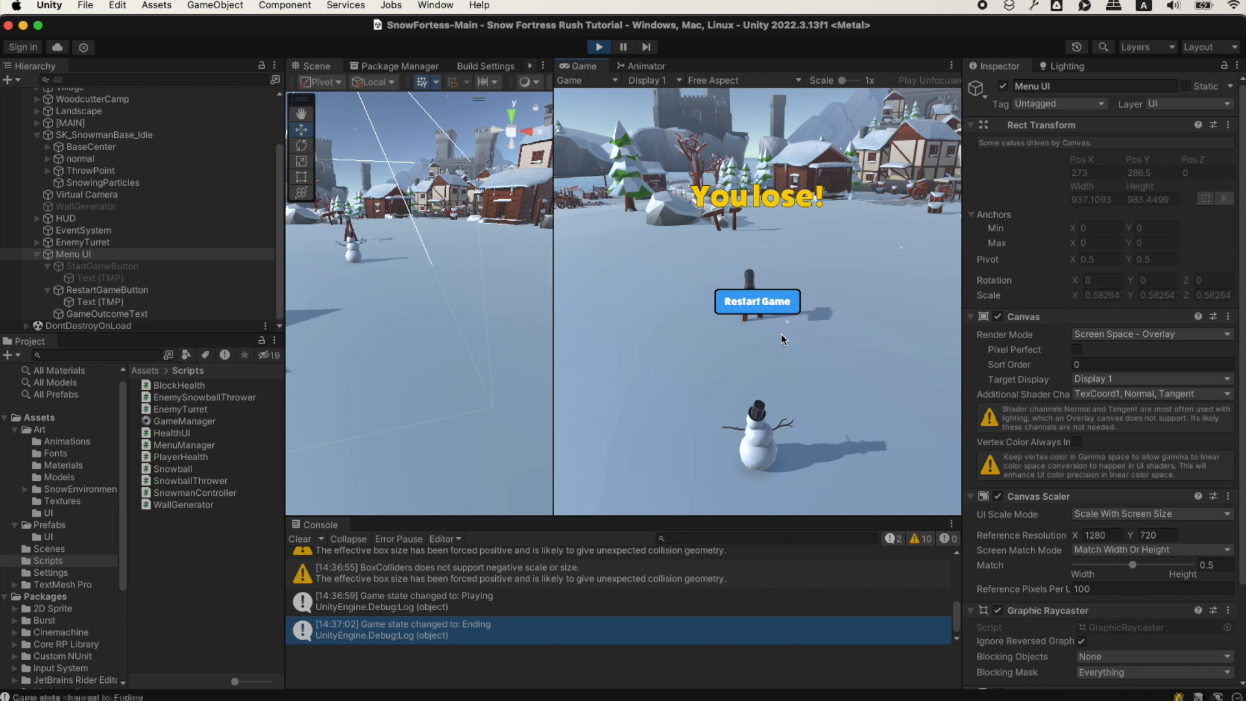
click(747, 302)
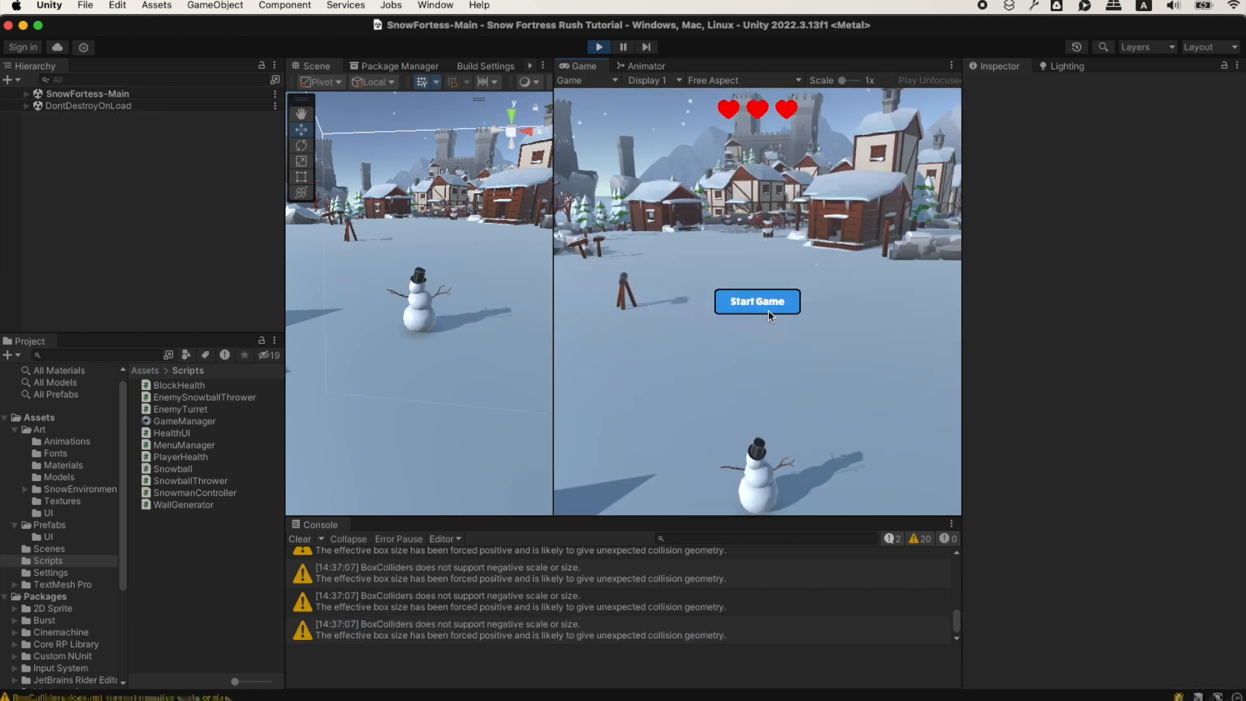
Start the reloaded game, steer the snowman sideways to test it, and exit play mode
click(757, 302)
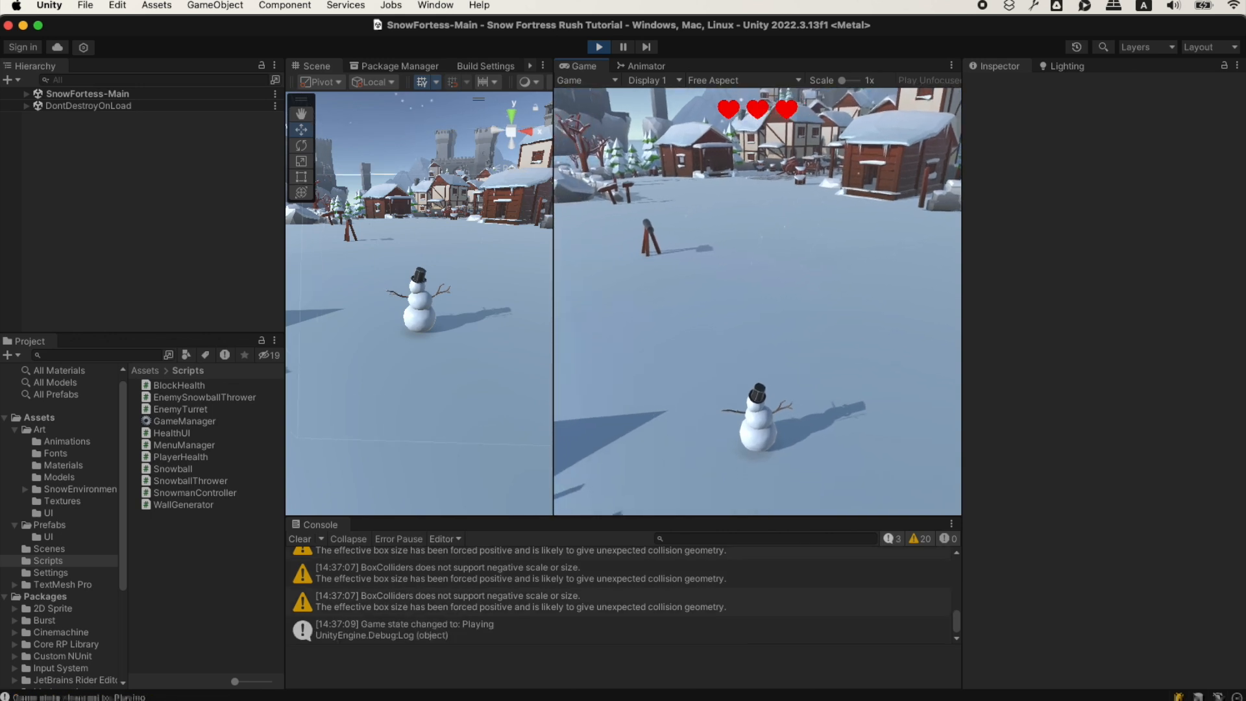
key(a)
key(d)
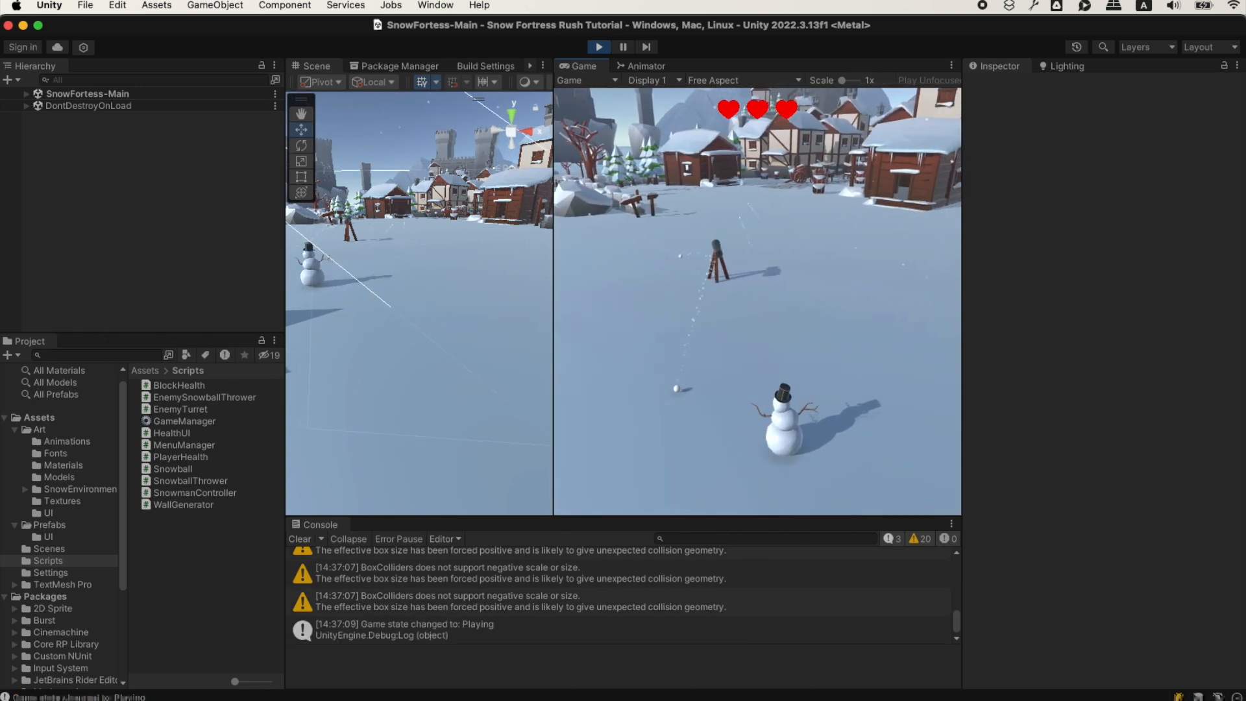
key(d)
key(Escape)
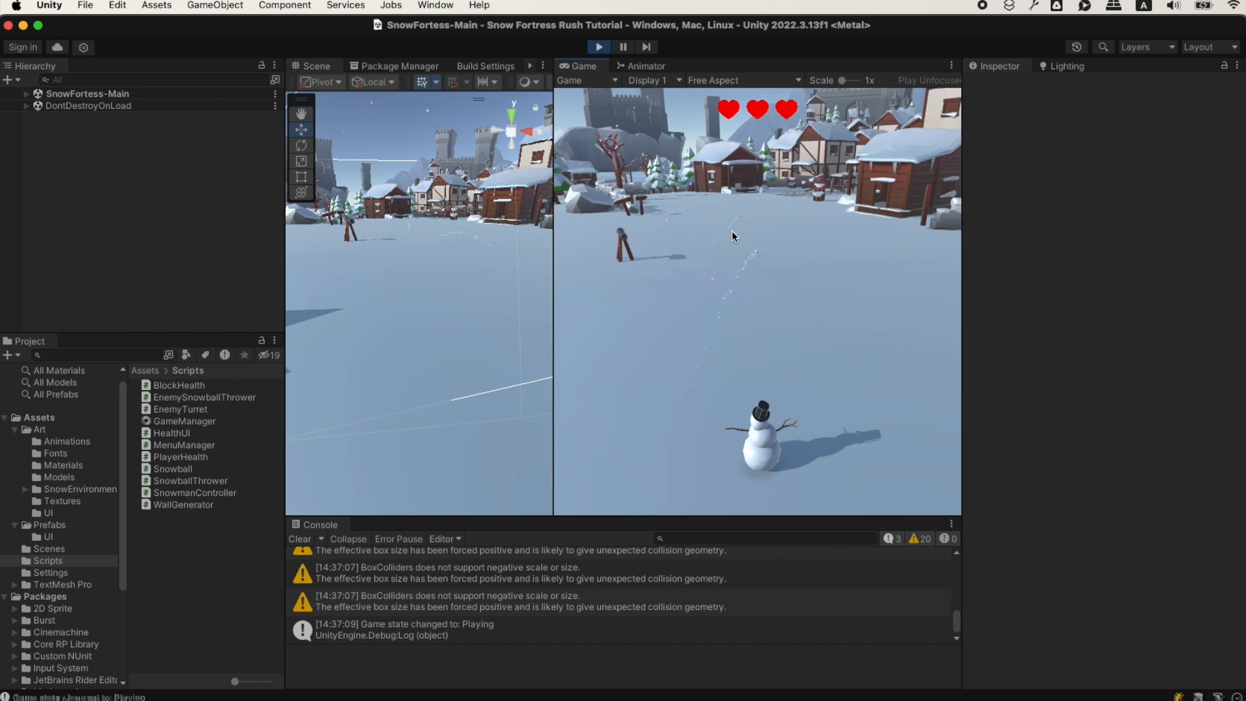
click(598, 47)
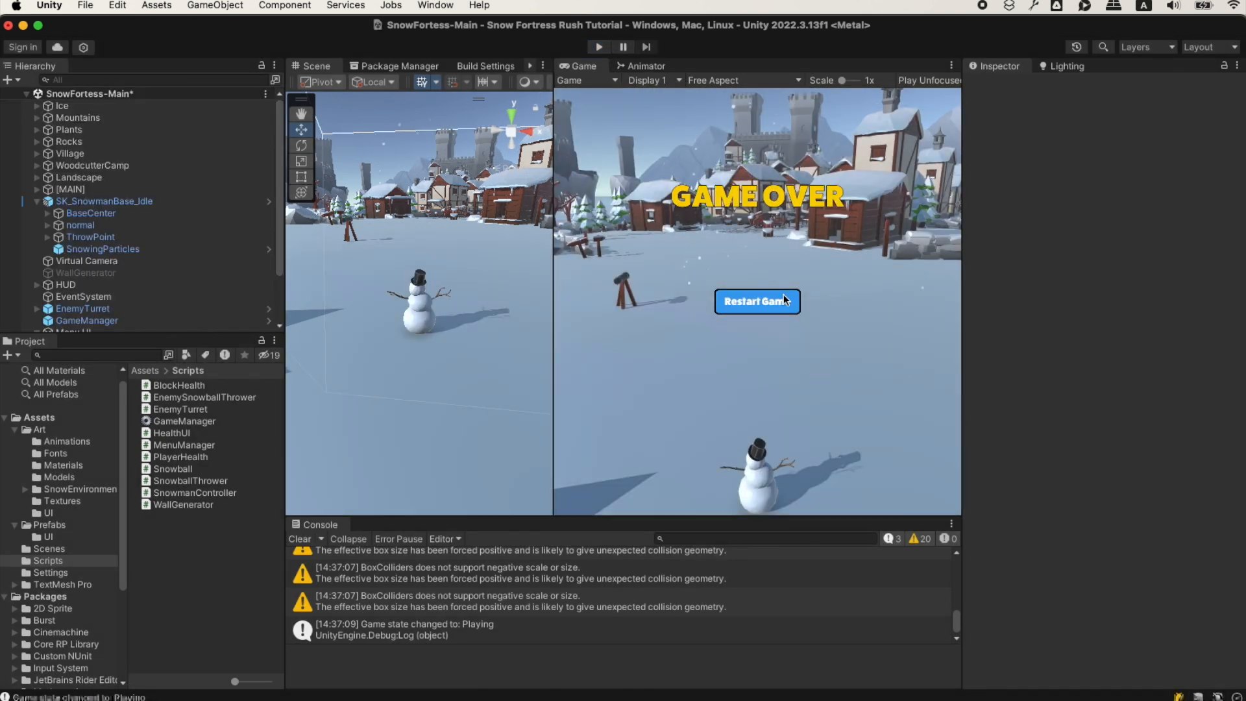
In Unity Muse in Brave, draft a prompt replacing the gamemanager timer with winning by reaching a certain map location, calling the gameover (true) function
key(super+Tab)
key(super+Tab)
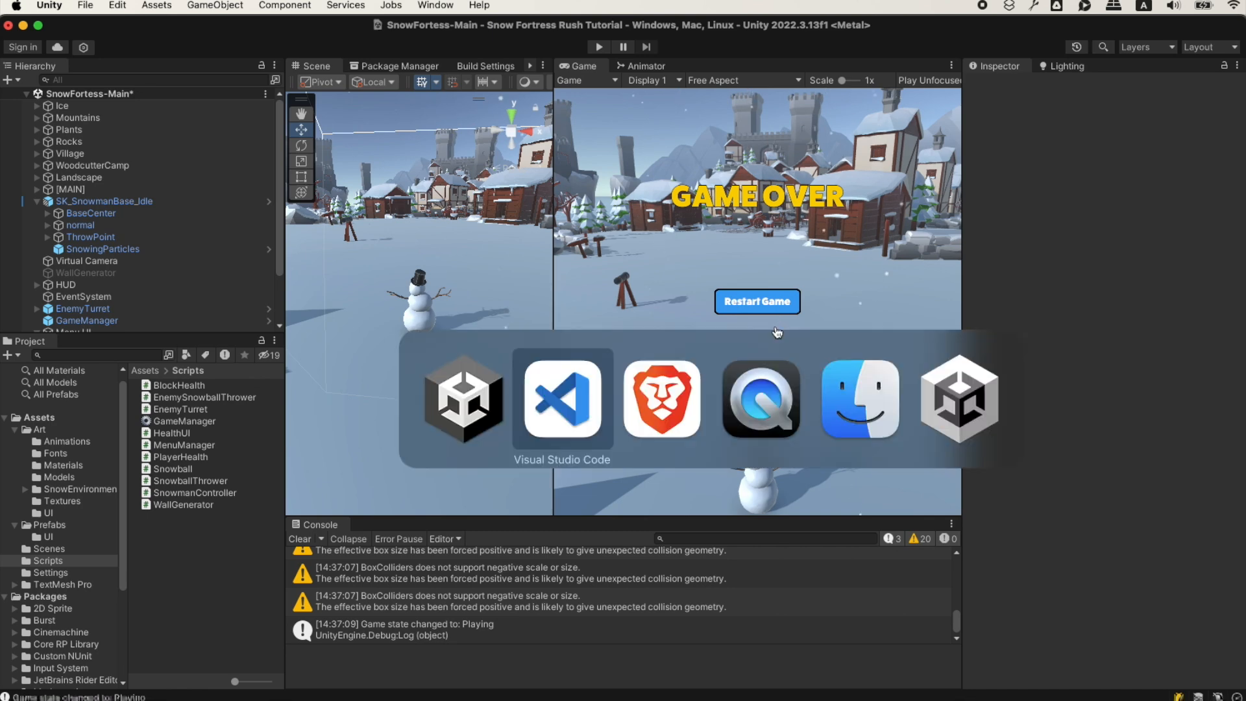
key(super+Tab)
scroll(403, 457, down, 5)
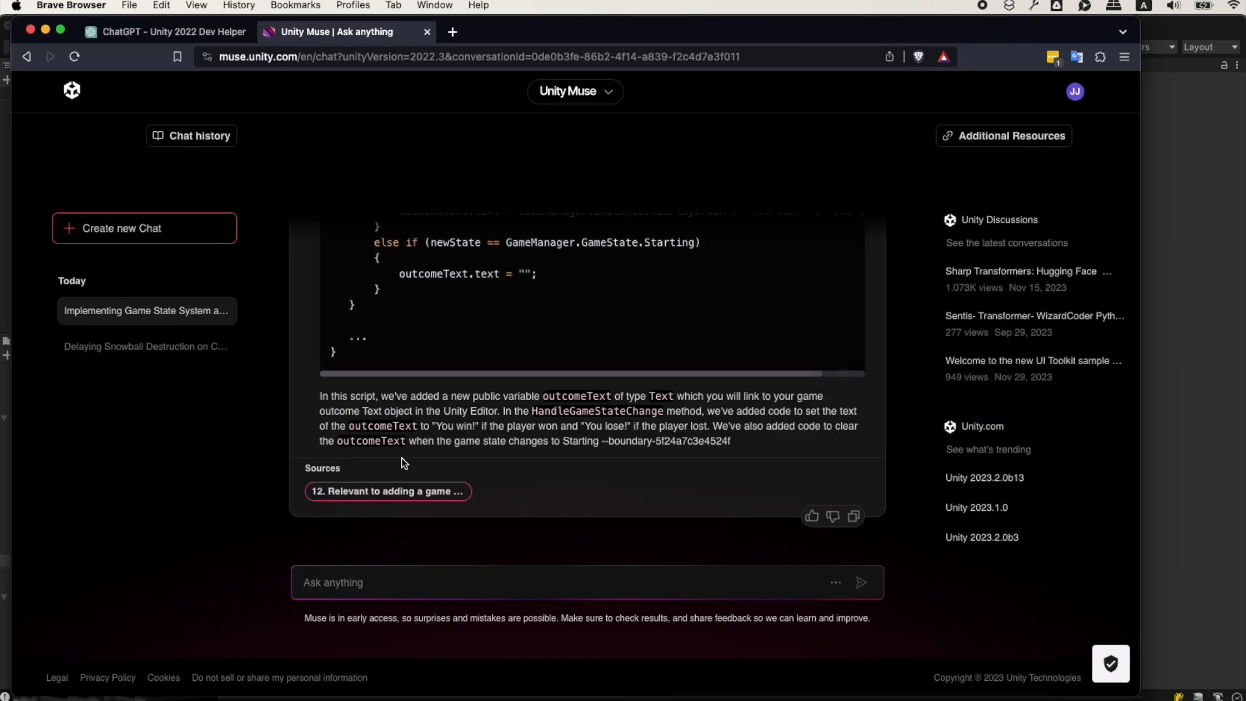
click(375, 587)
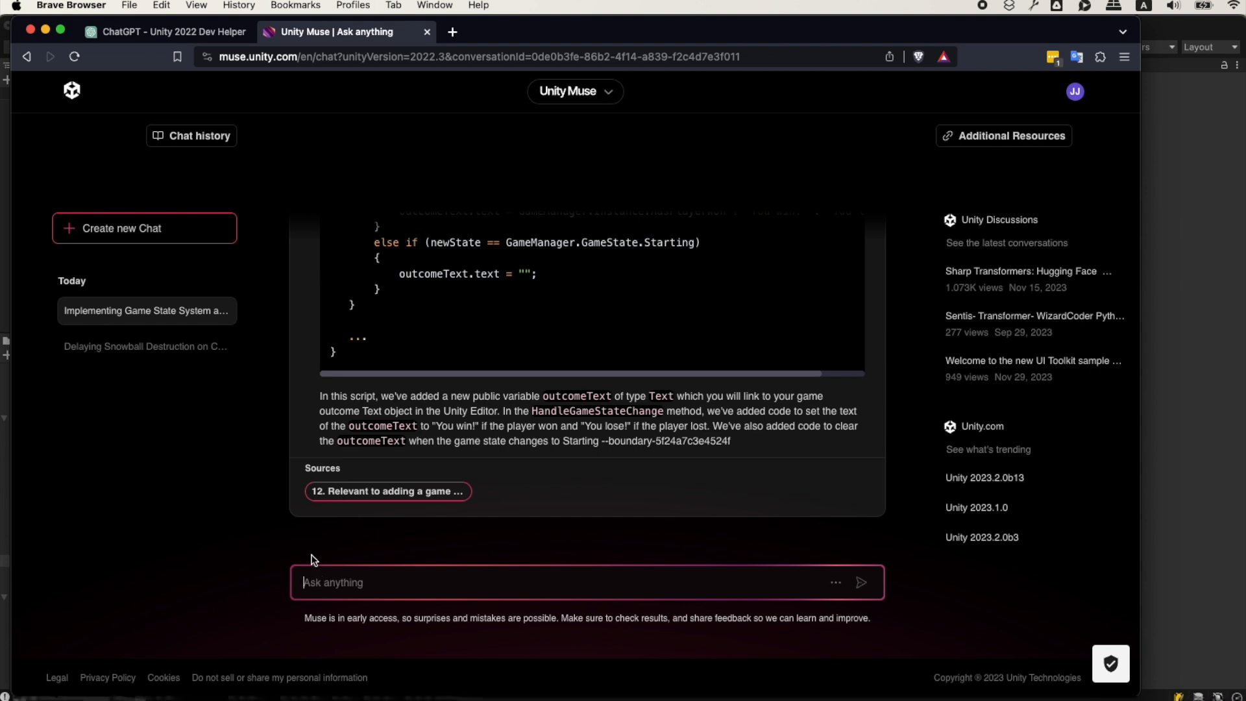
text(Instead of the timer for the game)
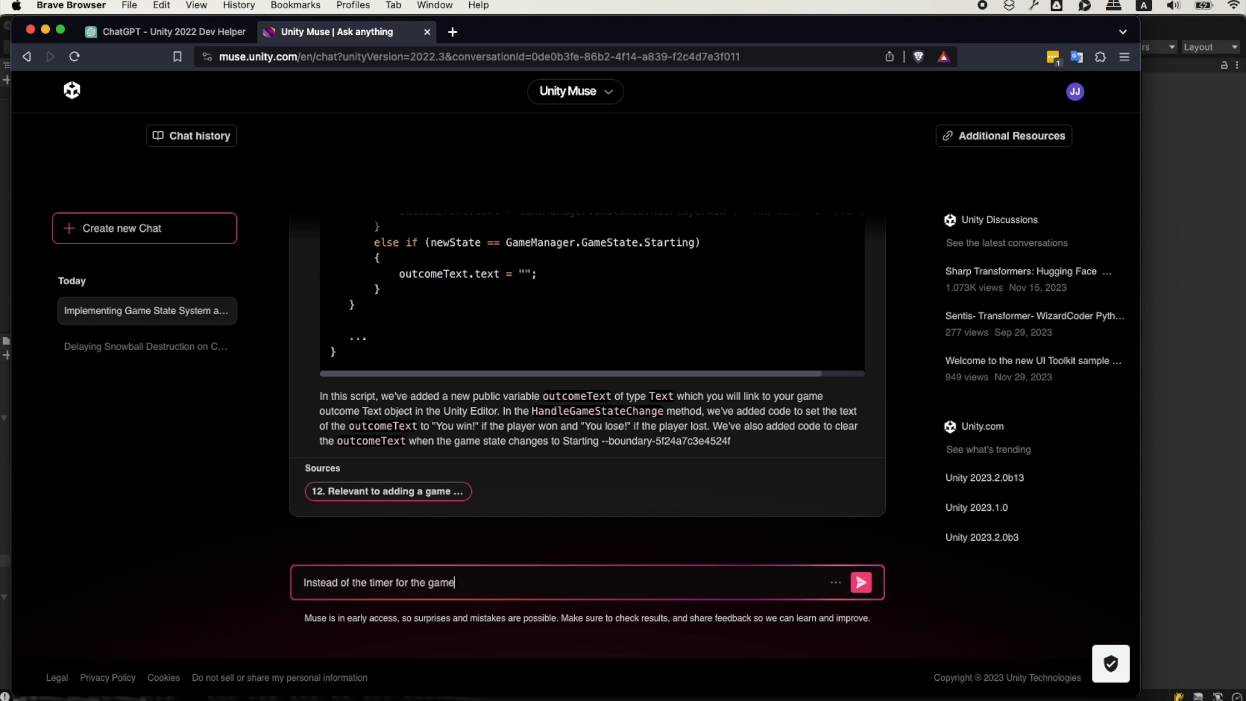
text(manager game over state, lets add a way for the player to win that r)
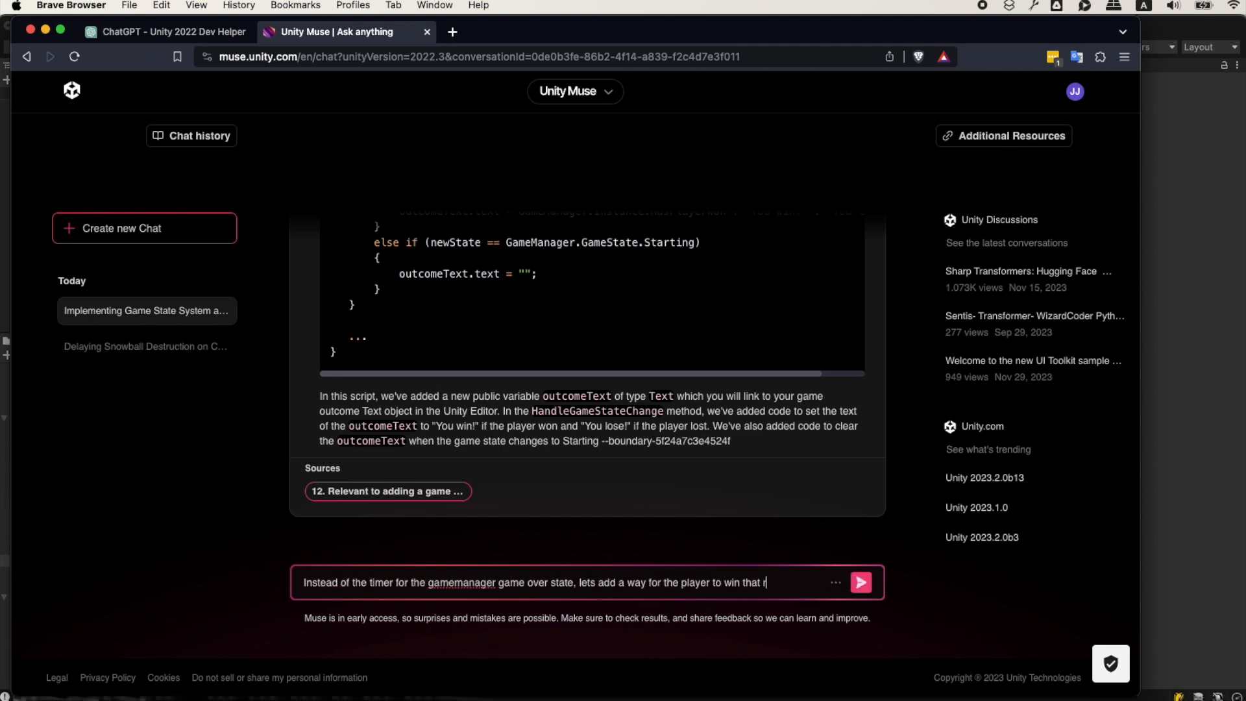
text(equires them to readh a certain location on the map. Once that location is reac)
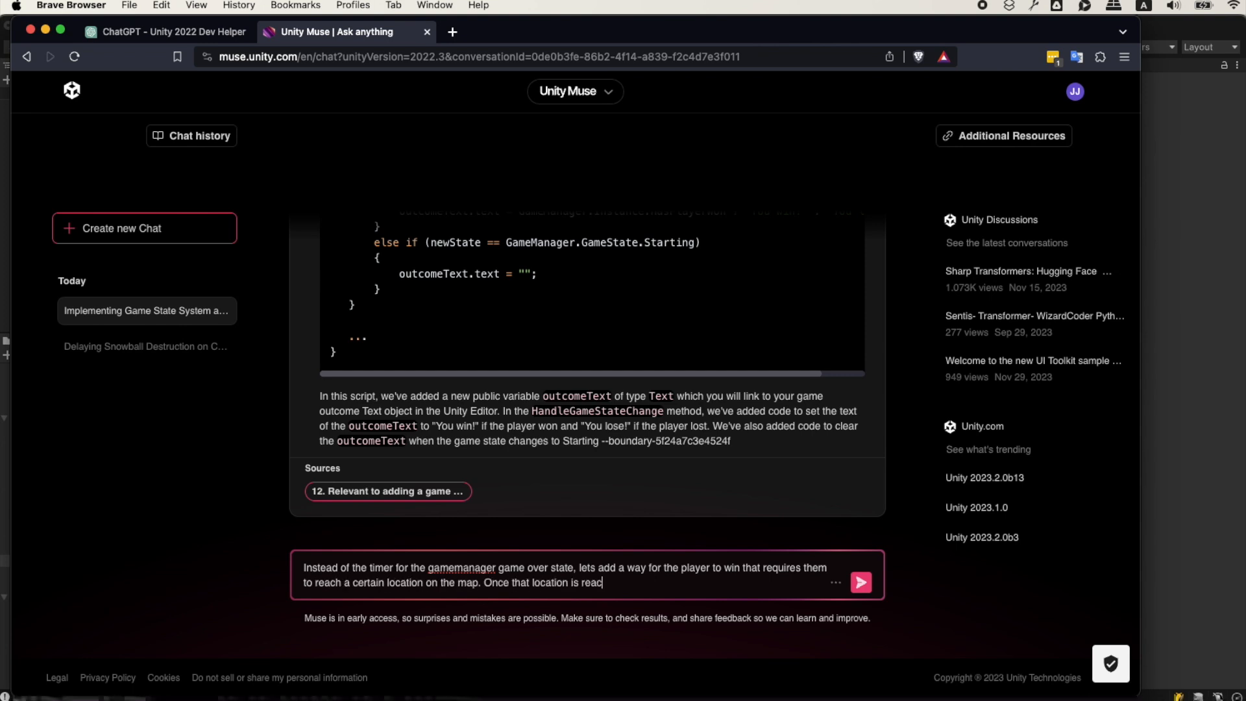
text(hed, the player has won and set can call the gameover (true) function. The game)
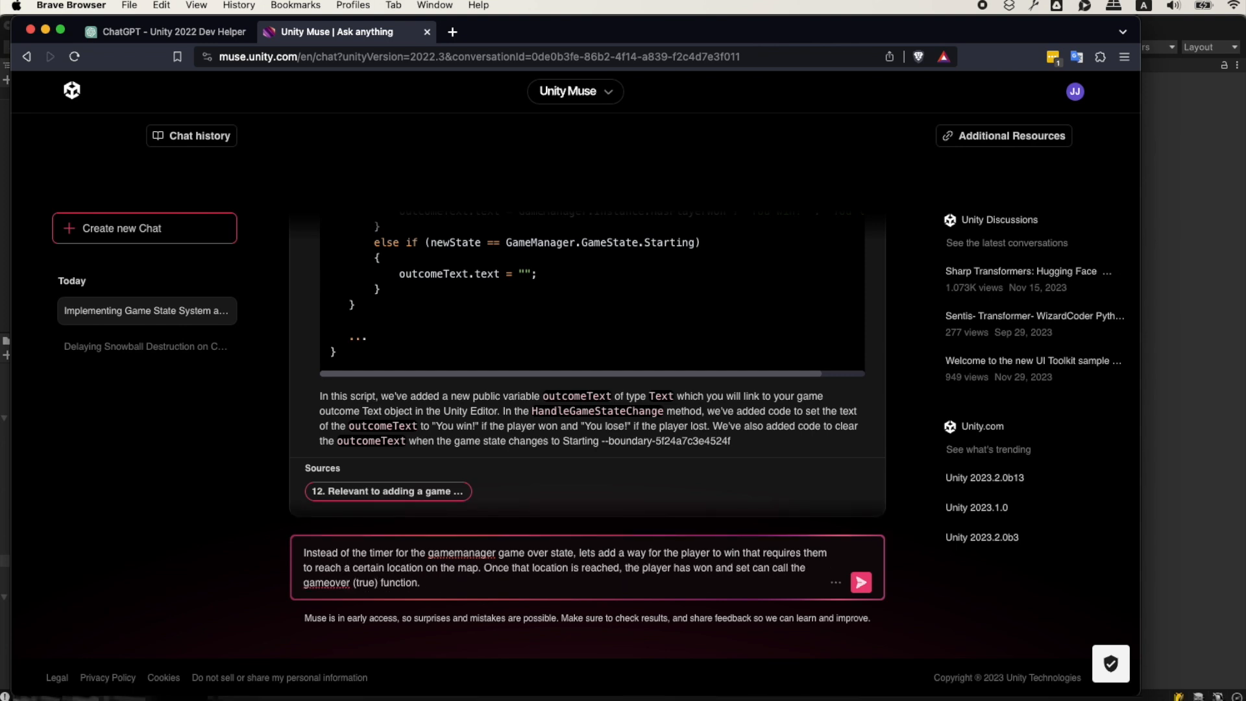
Add to the prompt that the player loses when killed, handled directly from another script, and send it
key(BackSpace)
key(BackSpace)
key(BackSpace)
key(BackSpace)
text(player loses when they are kk)
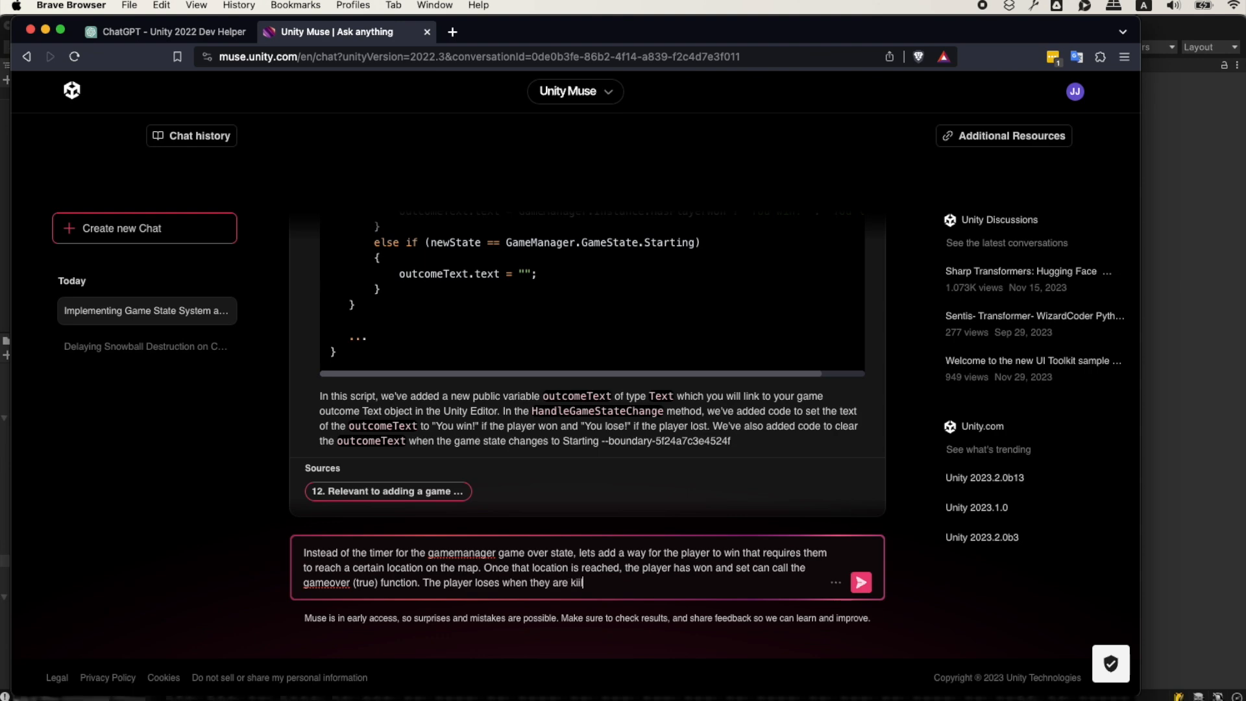
key(BackSpace)
text(illed, which we will can directly from another script.)
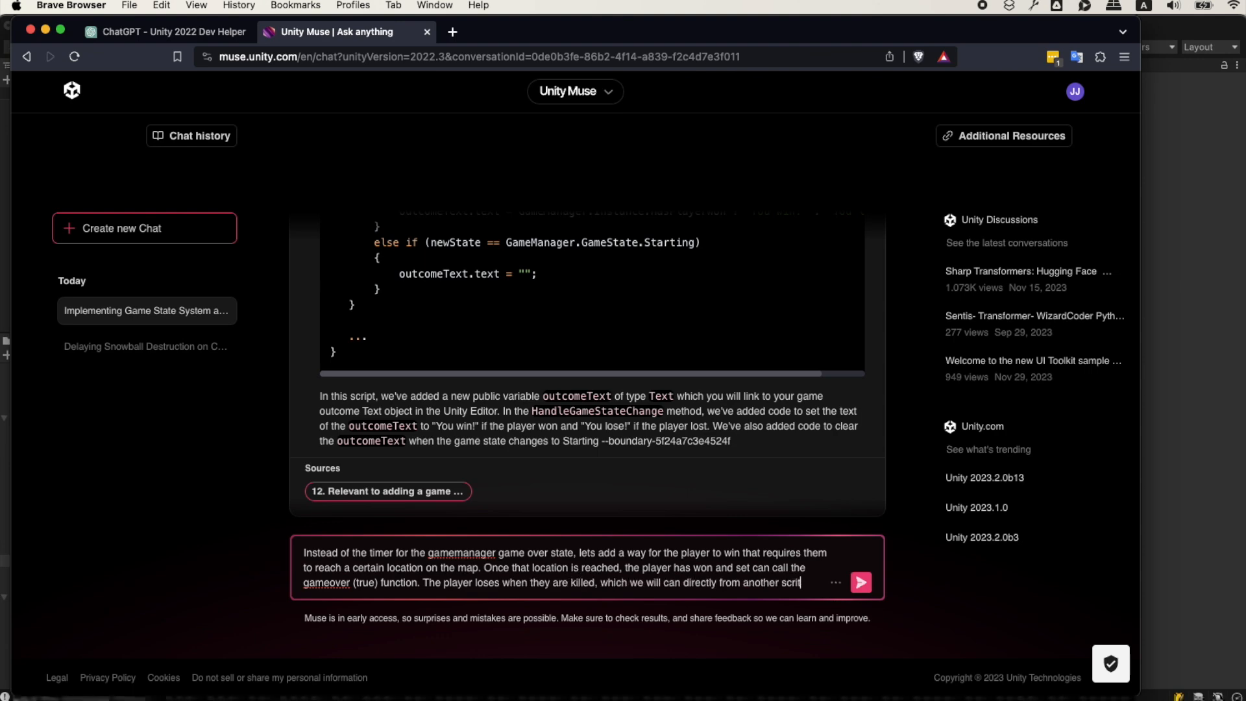
key(Return)
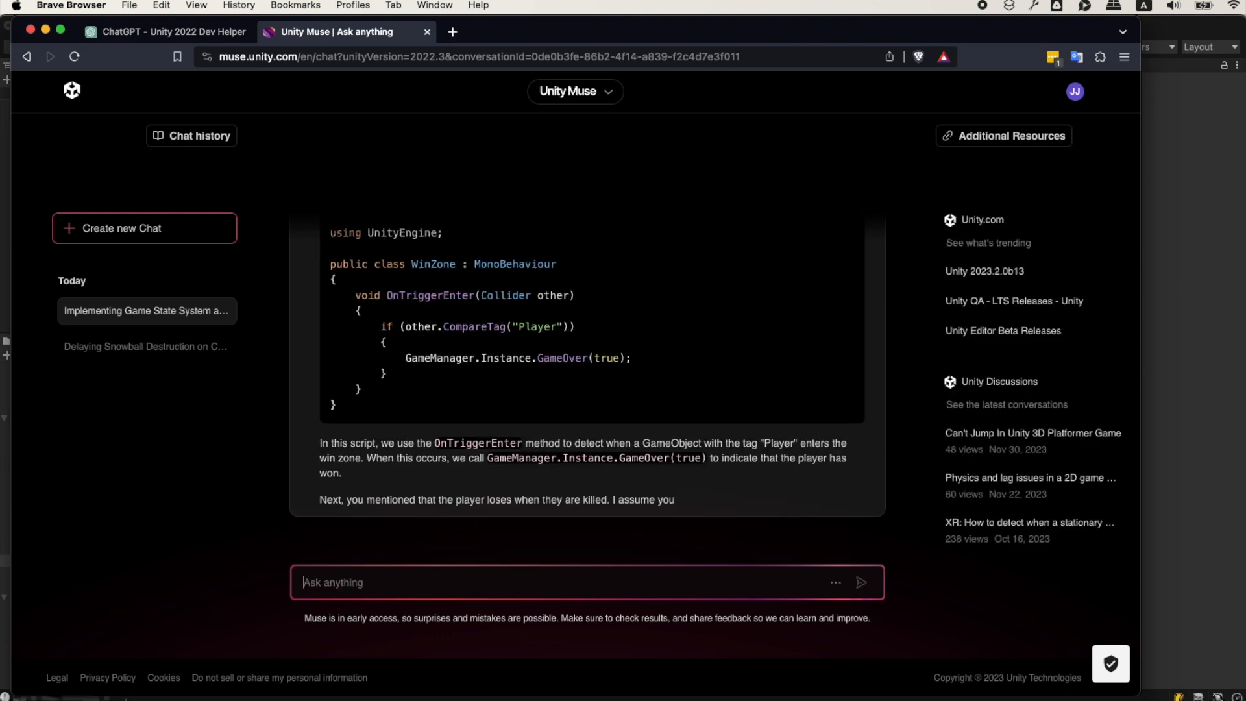
Review Muse's win zone answer and copy its complete WinZone script code
scroll(323, 489, up, 4)
scroll(319, 491, down, 3)
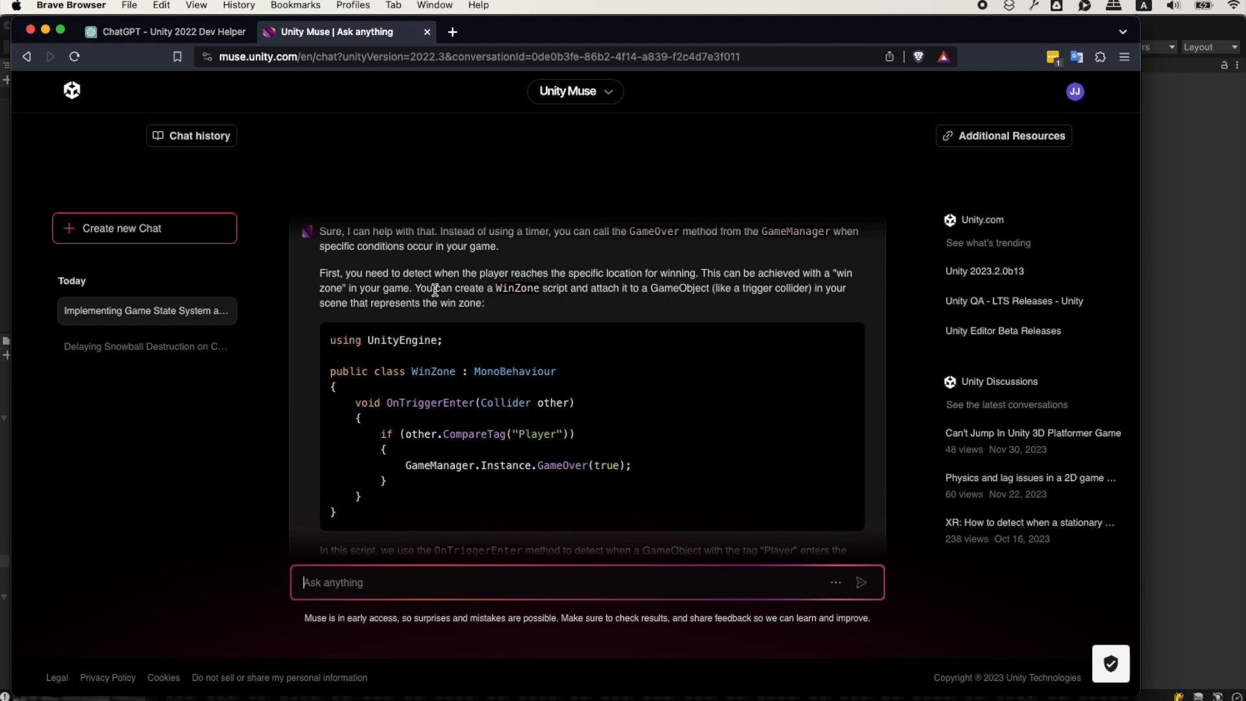
scroll(435, 290, down, 1)
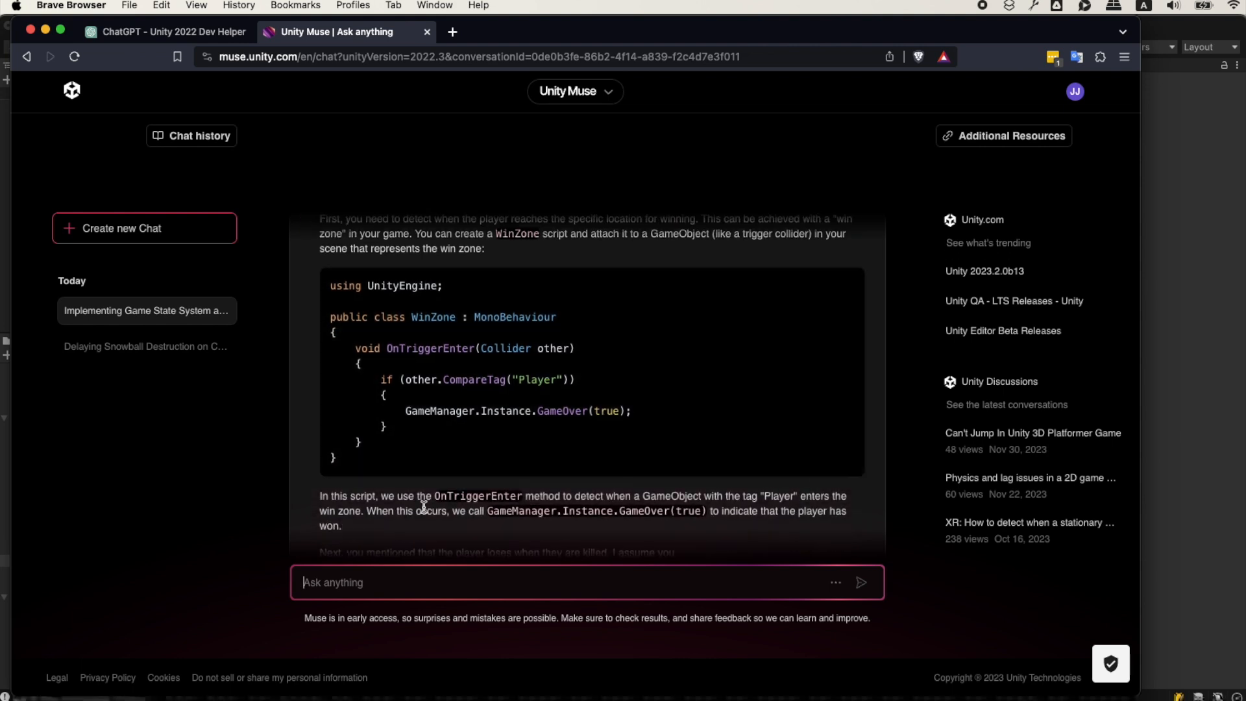
scroll(349, 488, up, 4)
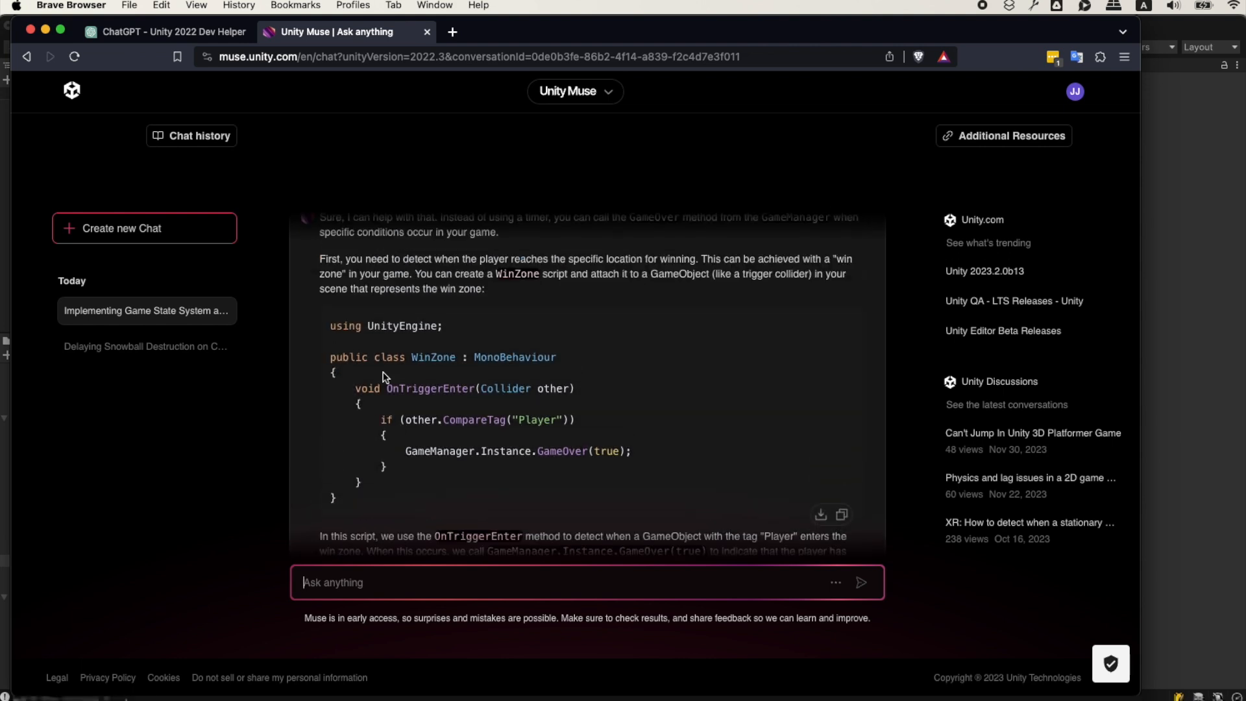
click(335, 342)
drag(335, 342, 363, 463)
key(super+c)
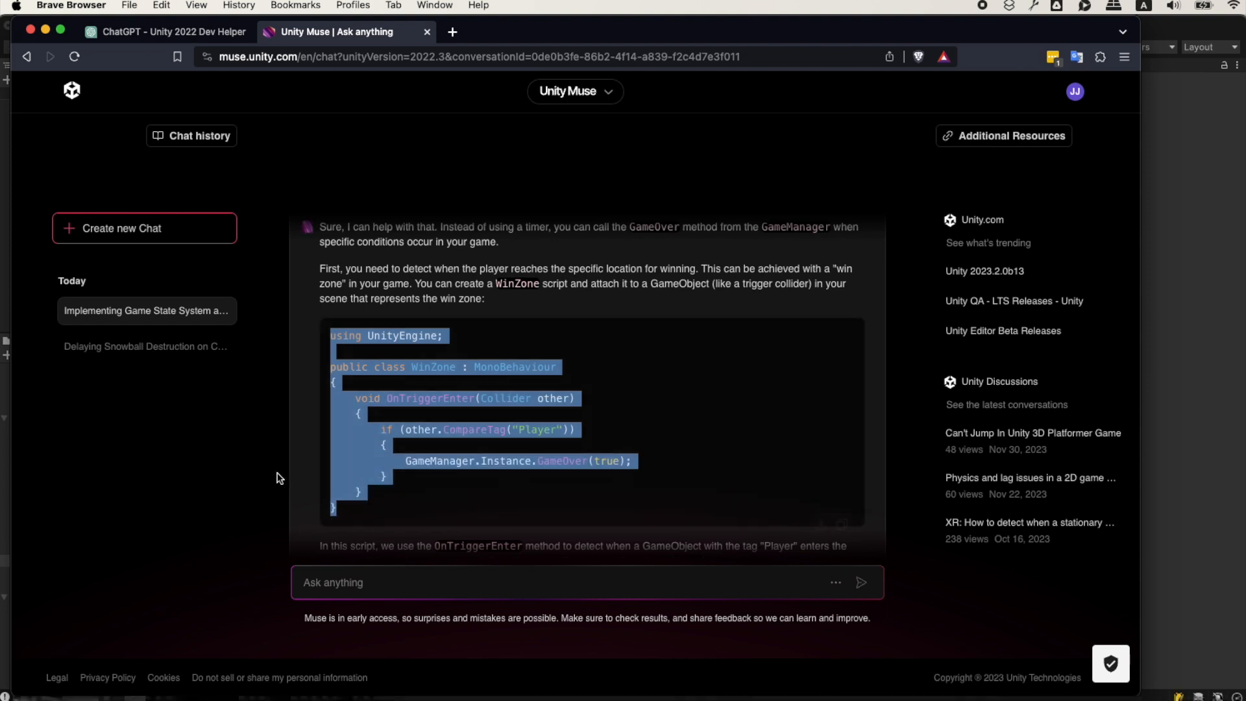
click(278, 478)
scroll(351, 484, down, 4)
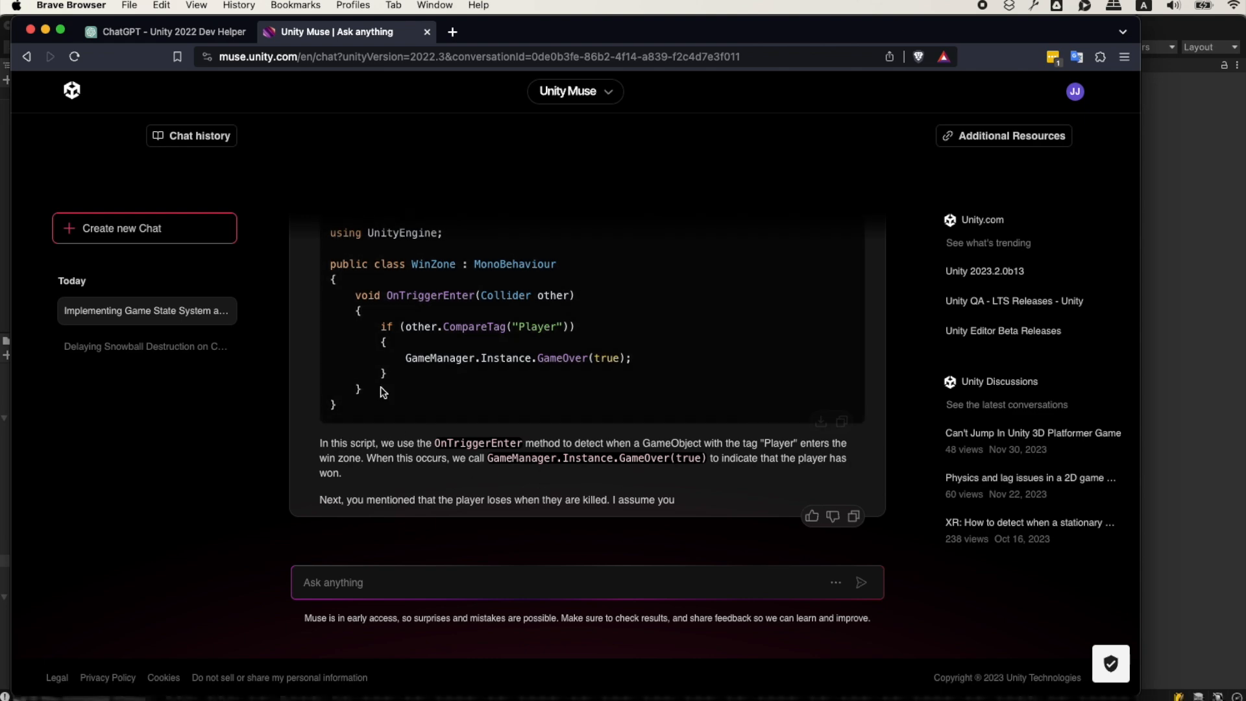
Switch to Unity and create a C# script named WinZone in the Assets/Scripts folder
key(super+Tab)
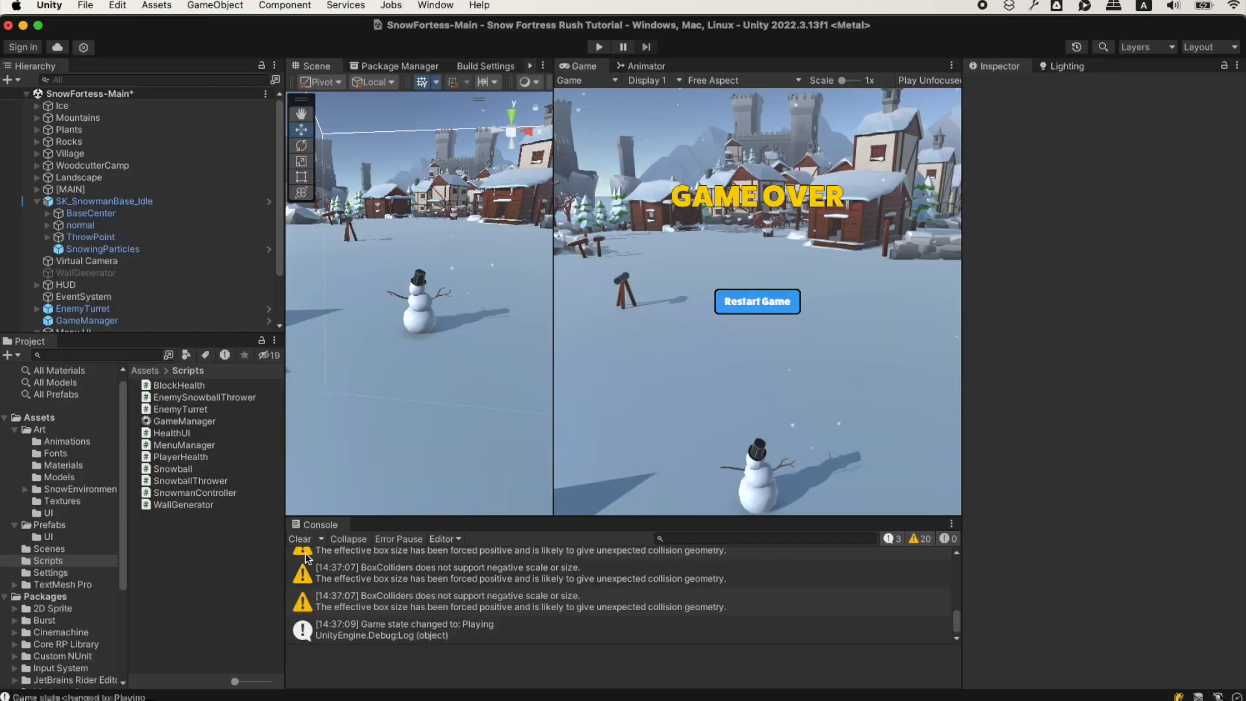
right_click(193, 553)
key(super+Tab)
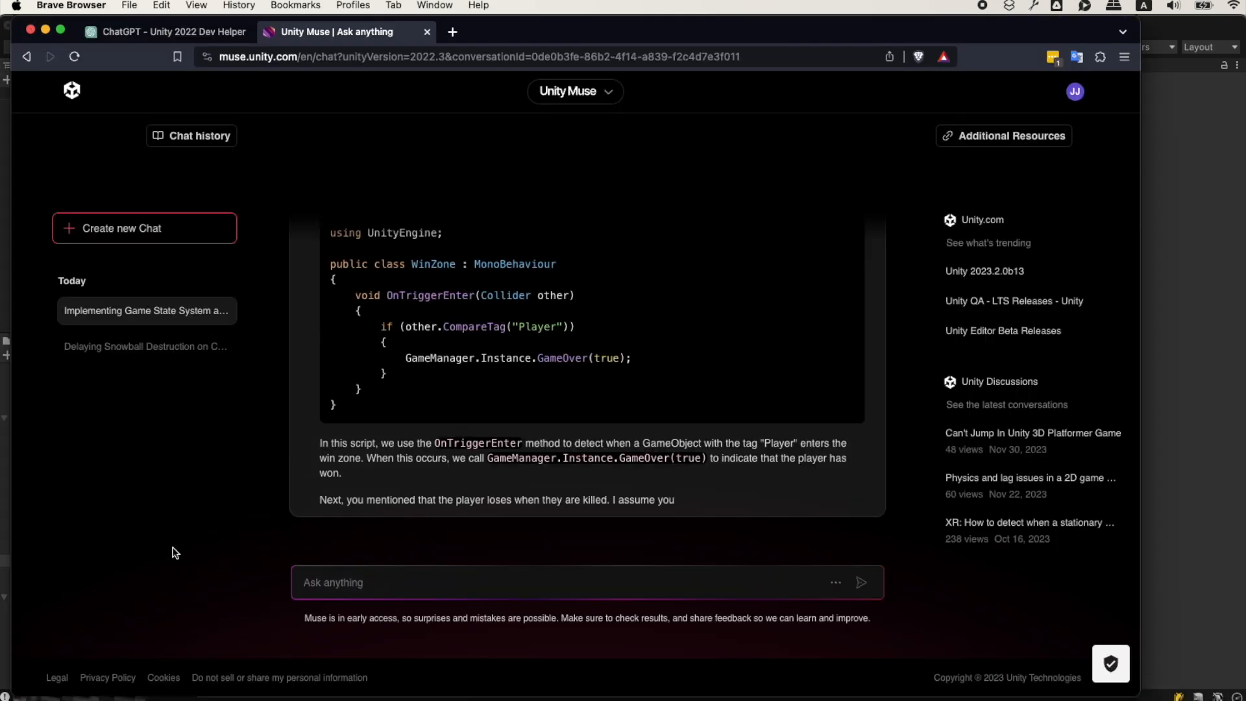
key(super+Tab)
right_click(208, 549)
mouse_move(222, 256)
click(492, 38)
text(WinZon)
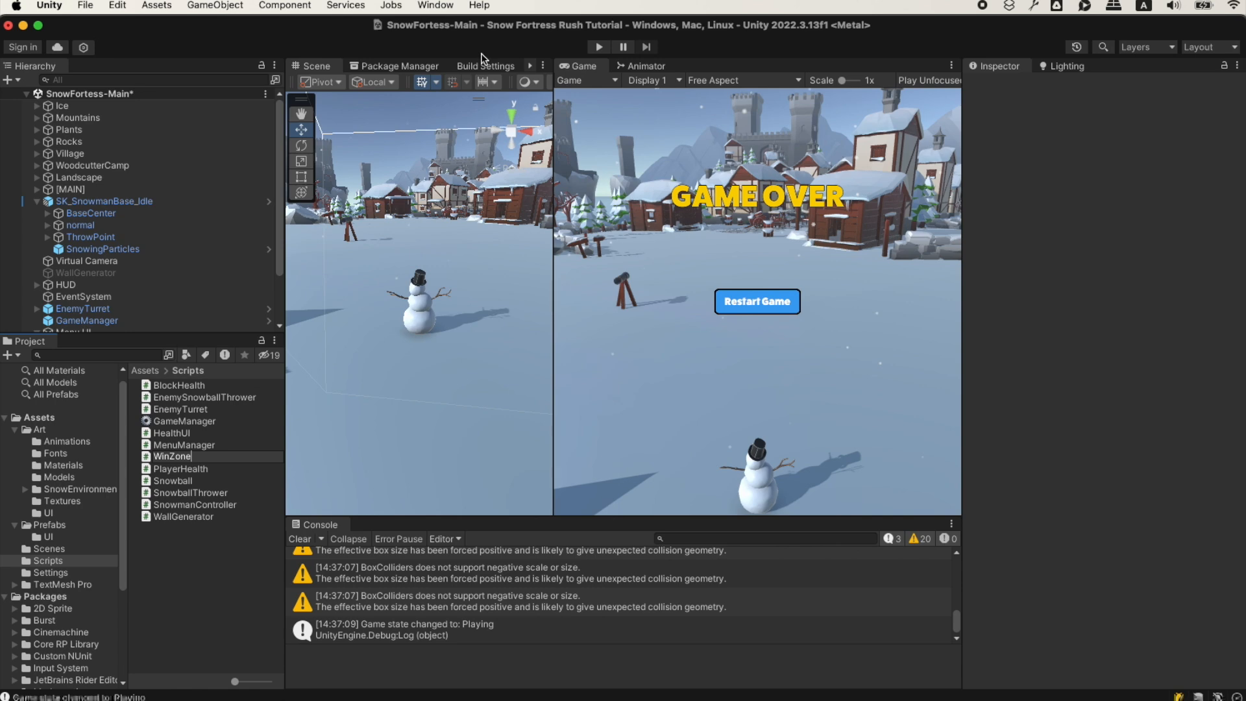
text(e)
key(Return)
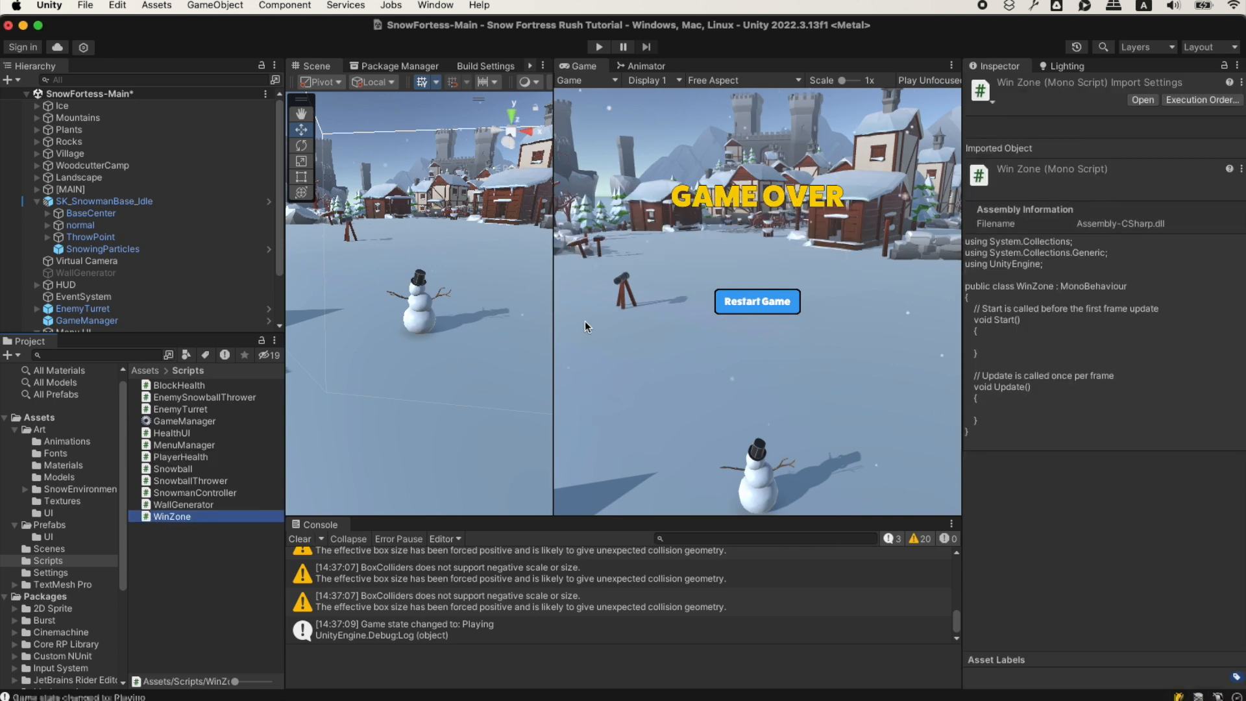
Open the WinZone script in the code editor, replace its entire template with the copied Muse code, and save it
double_click(235, 517)
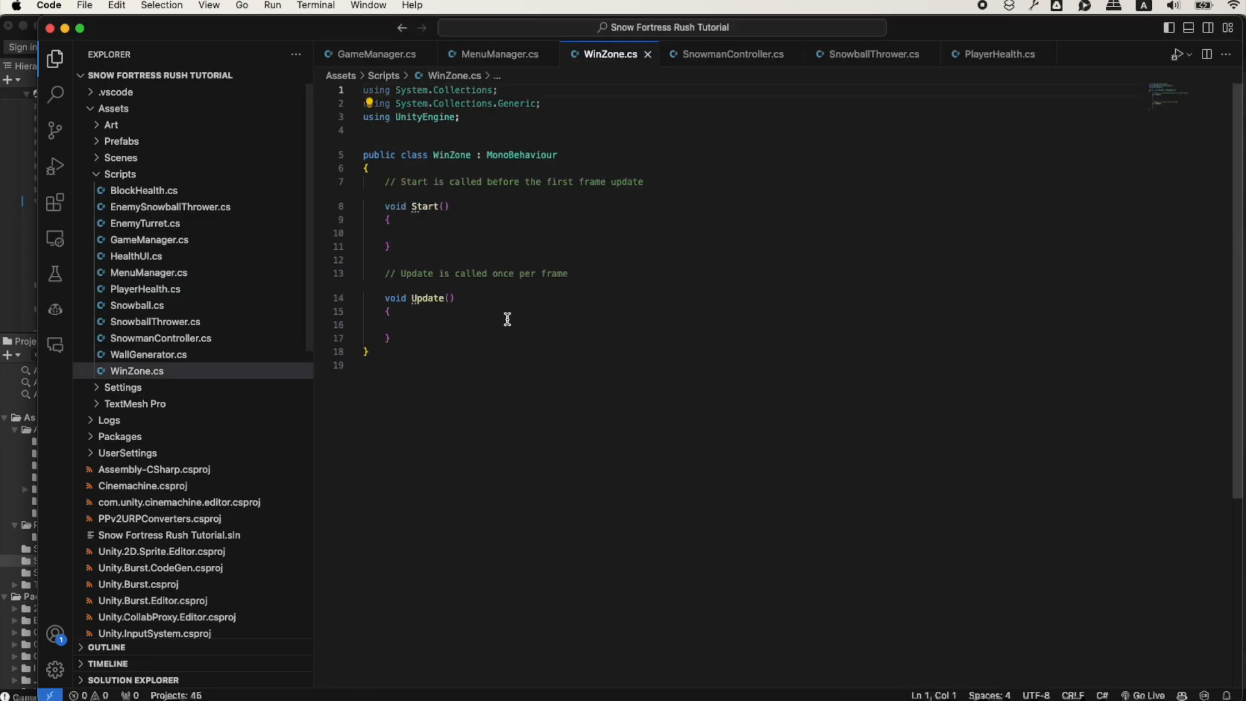
key(super+a)
key(super+v)
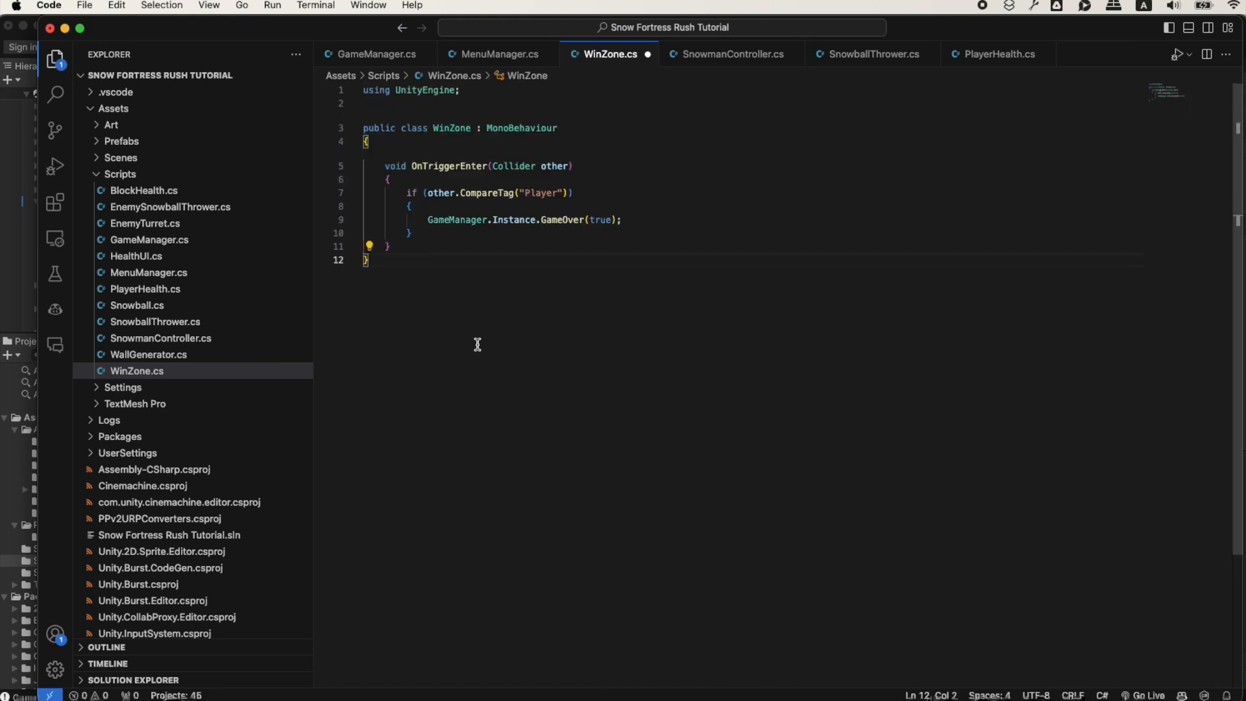
click(466, 242)
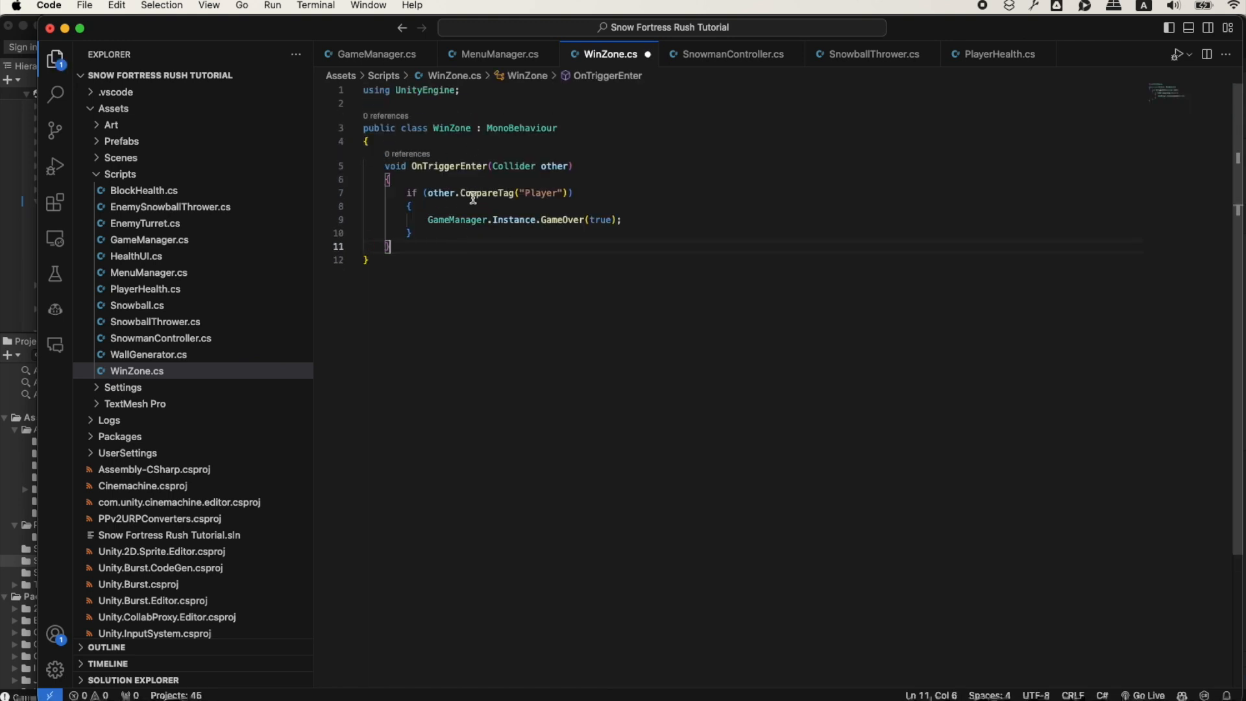
key(super+s)
Switch back to Unity and create a 3D sphere in the scene root named WinZone
key(super+Tab)
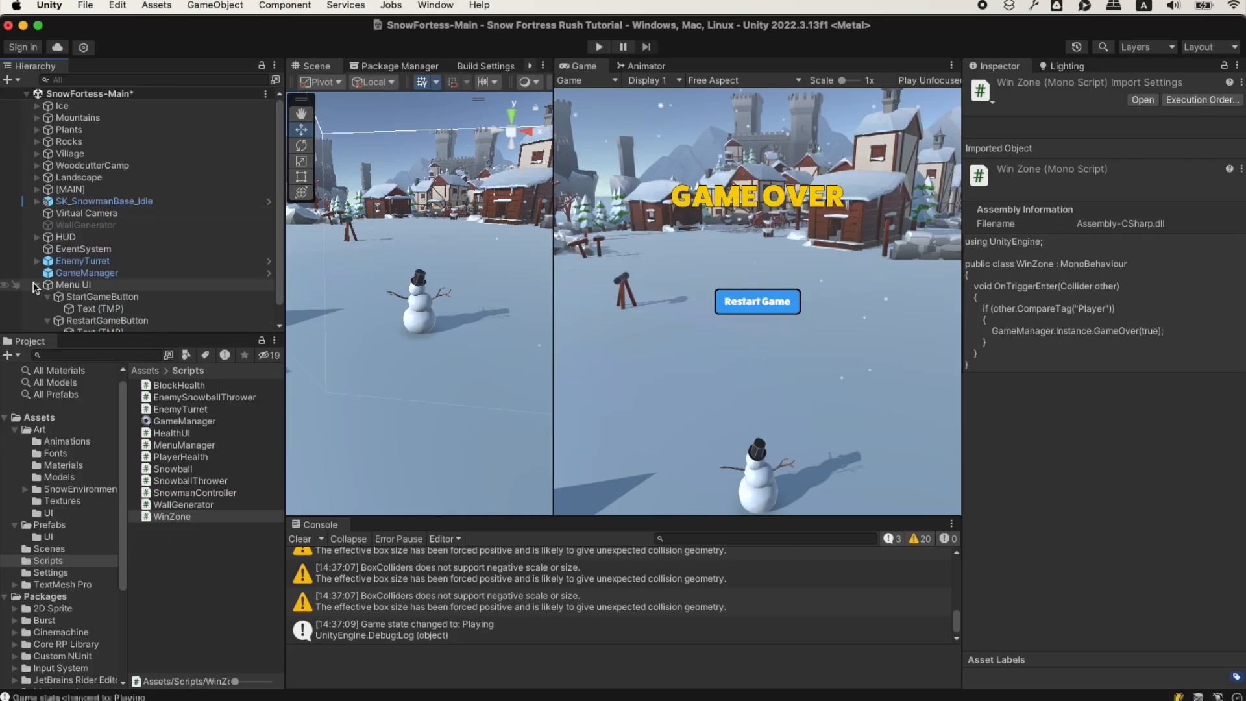
right_click(105, 314)
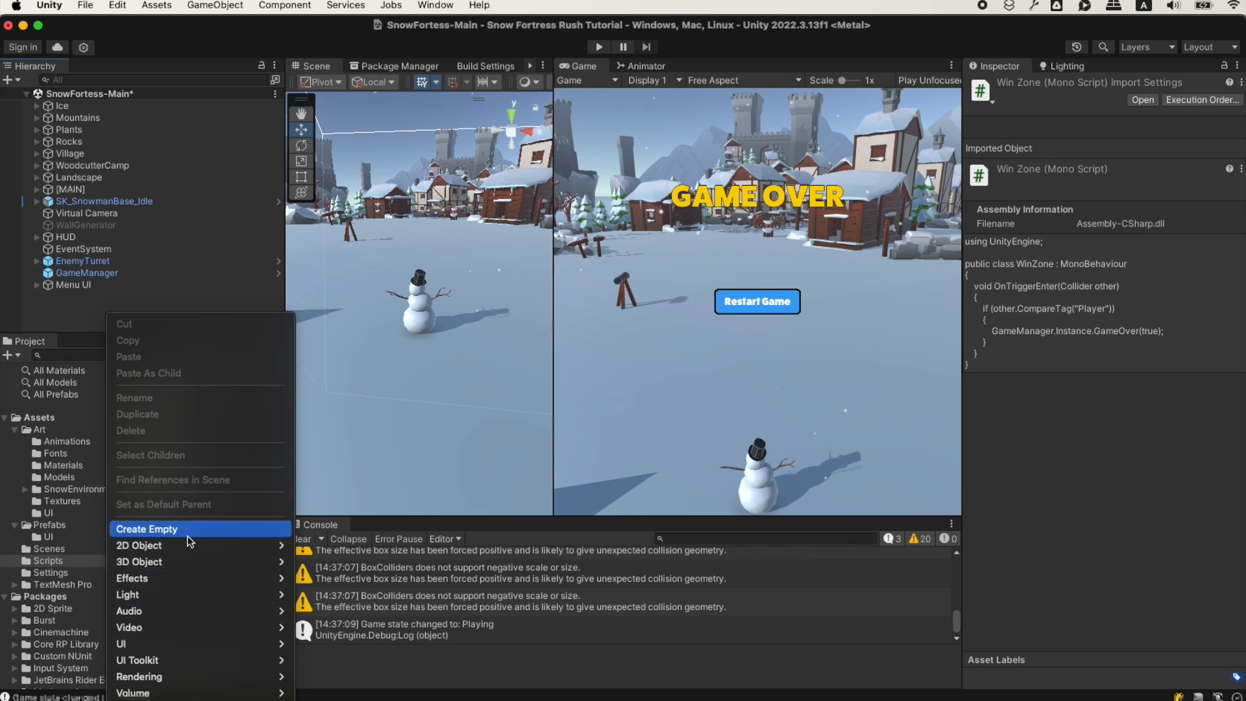
mouse_move(181, 562)
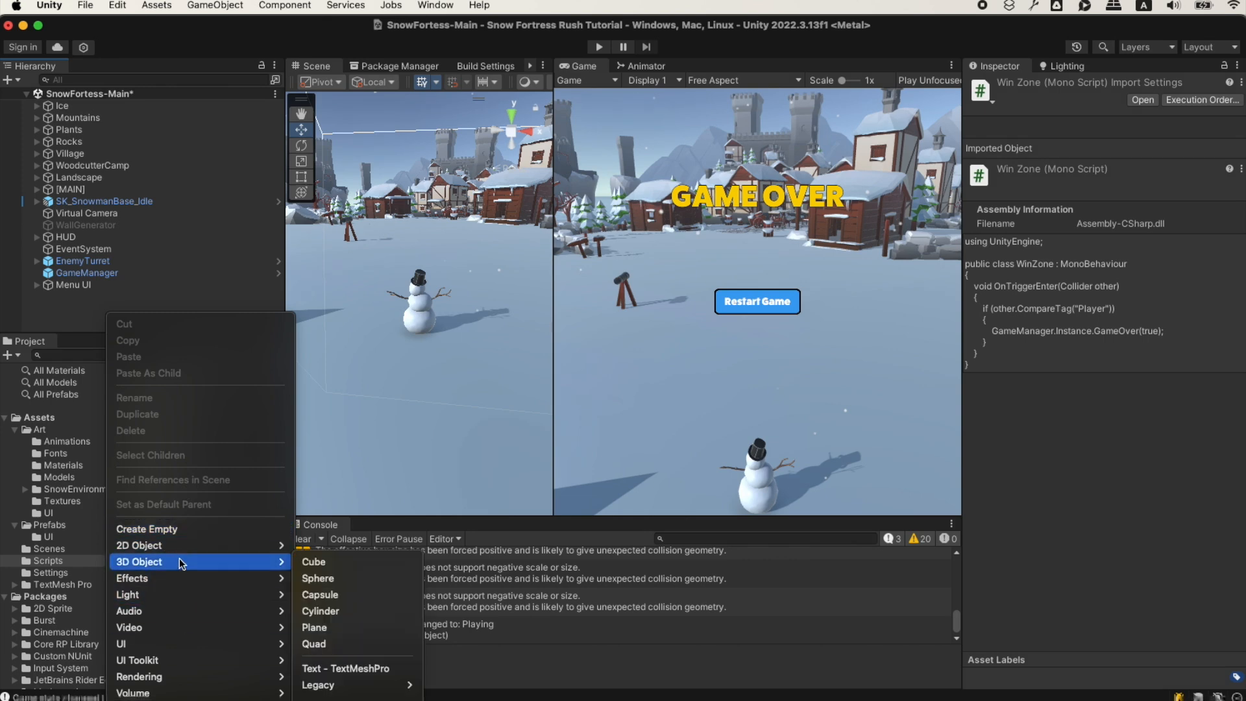
click(341, 578)
text(Win)
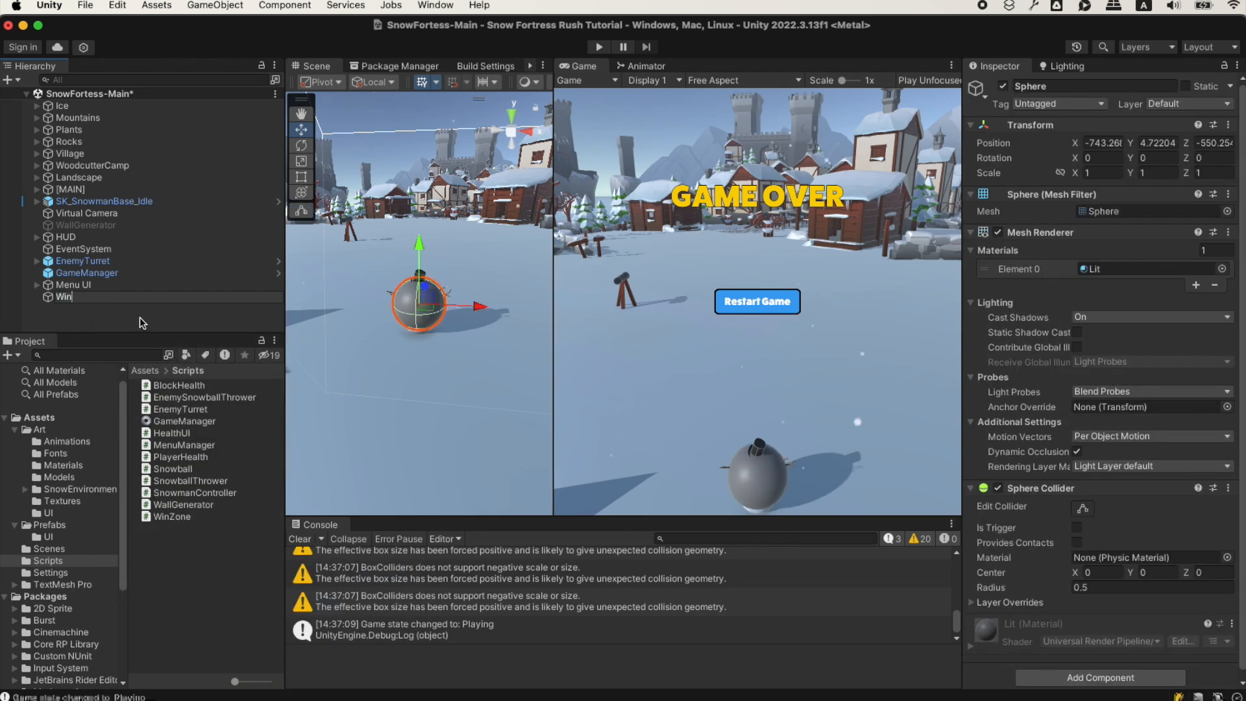
text(Zone)
key(Return)
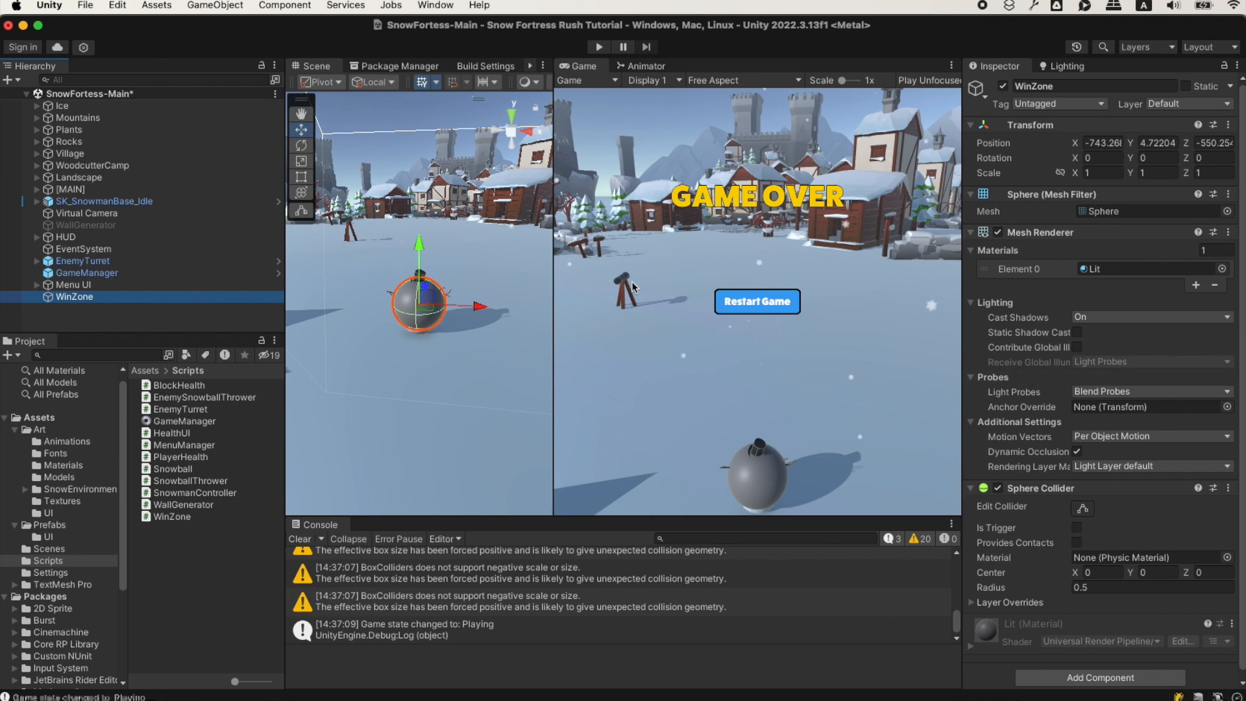
Disable the WinZone sphere's Mesh Renderer and set its scale to 10 on X, Y and Z
click(997, 232)
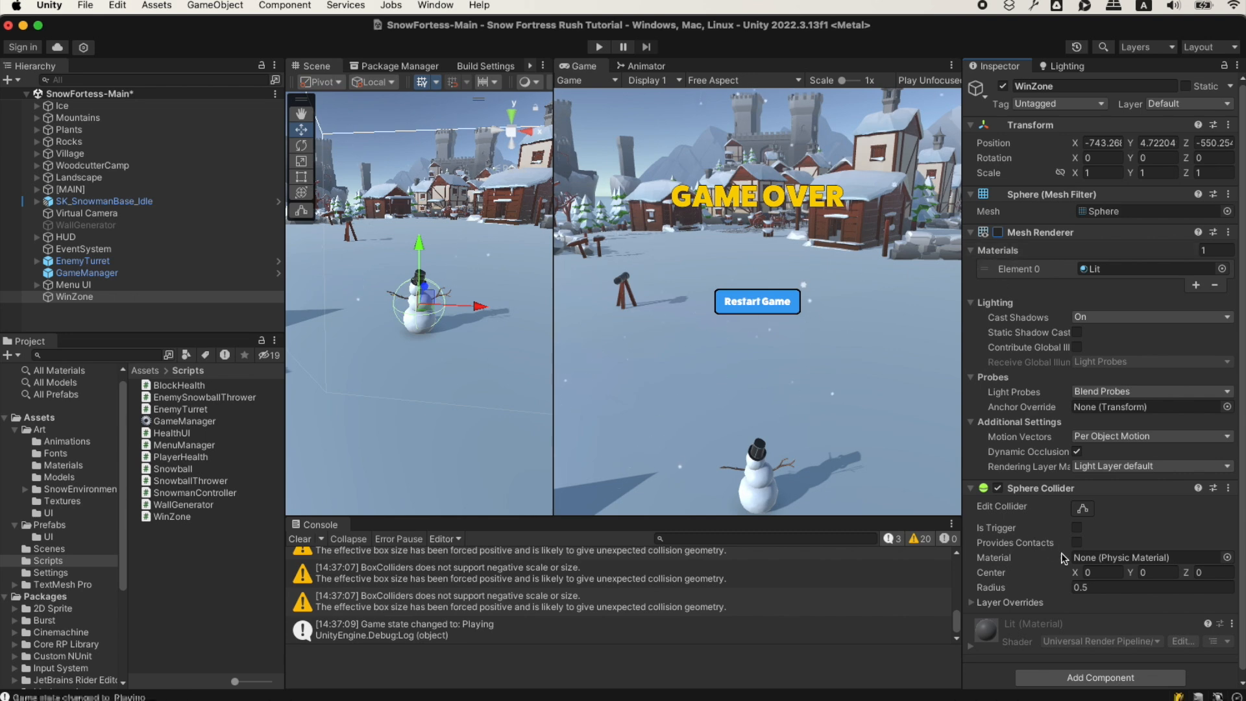
click(1111, 173)
text(0)
key(Tab)
text(0)
key(Tab)
text(10)
Add the Win Zone script to the WinZone sphere and enable Is Trigger on its Sphere Collider
click(1101, 676)
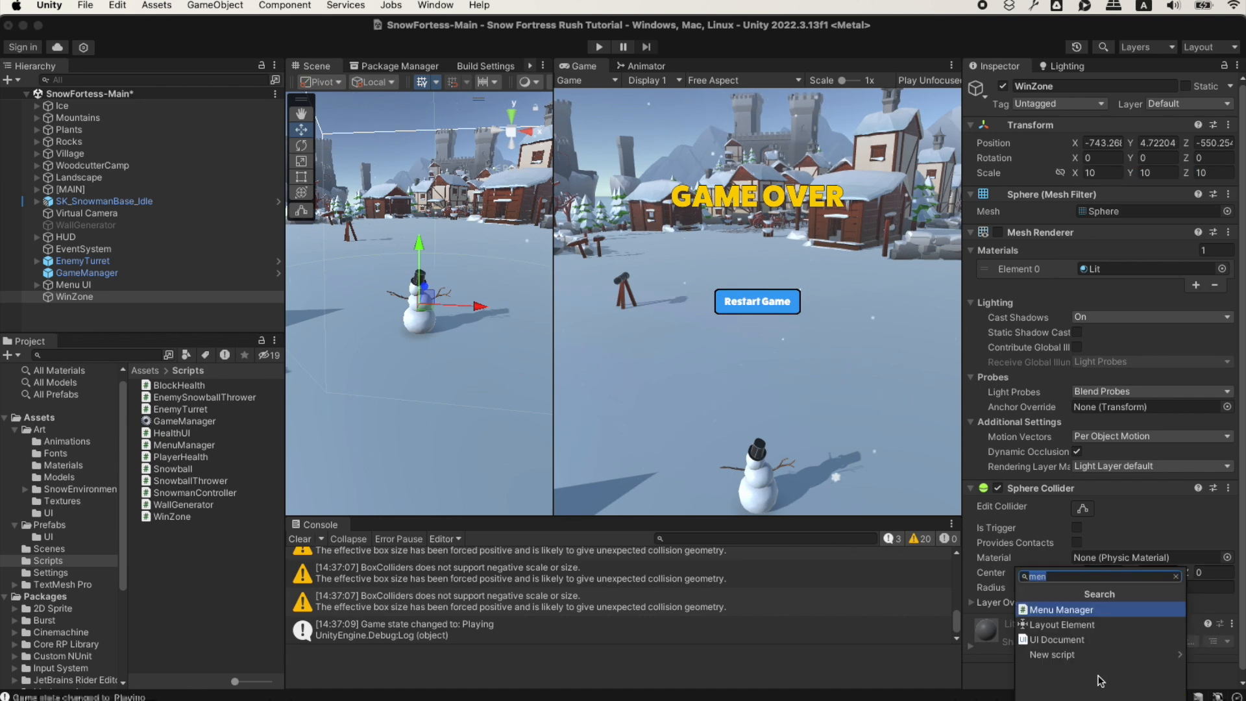
text(win)
key(Return)
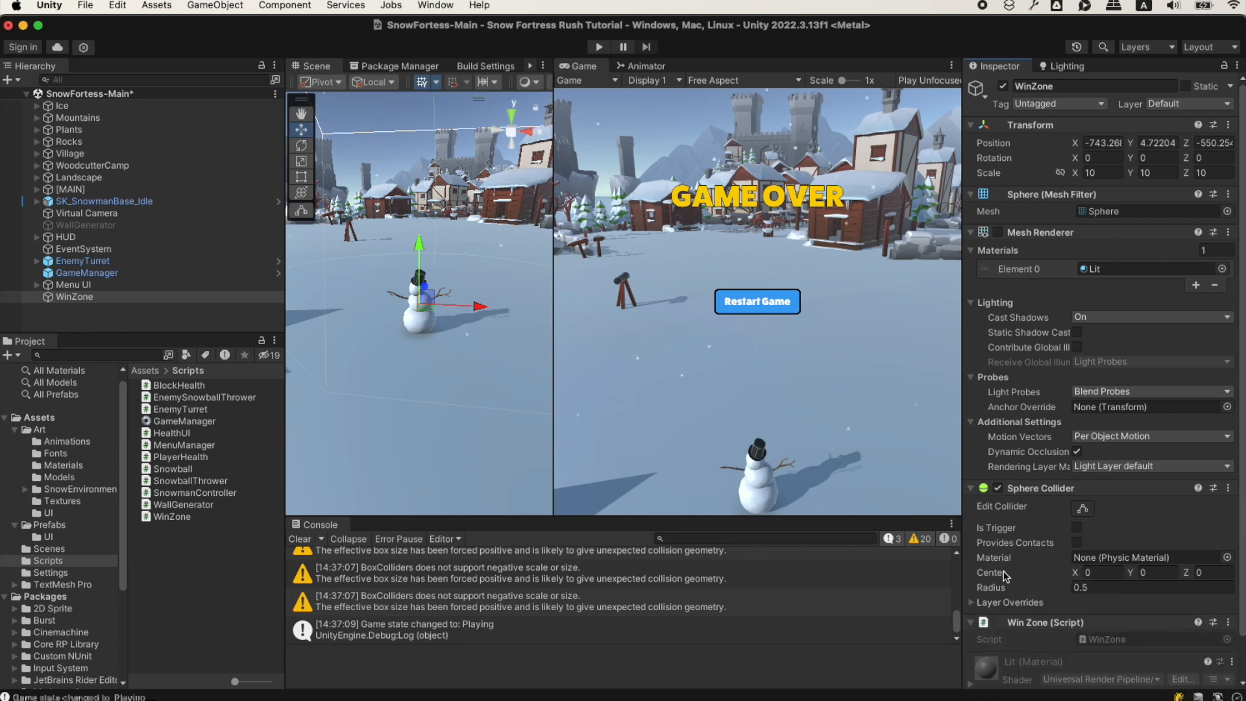
scroll(1001, 565, down, 1)
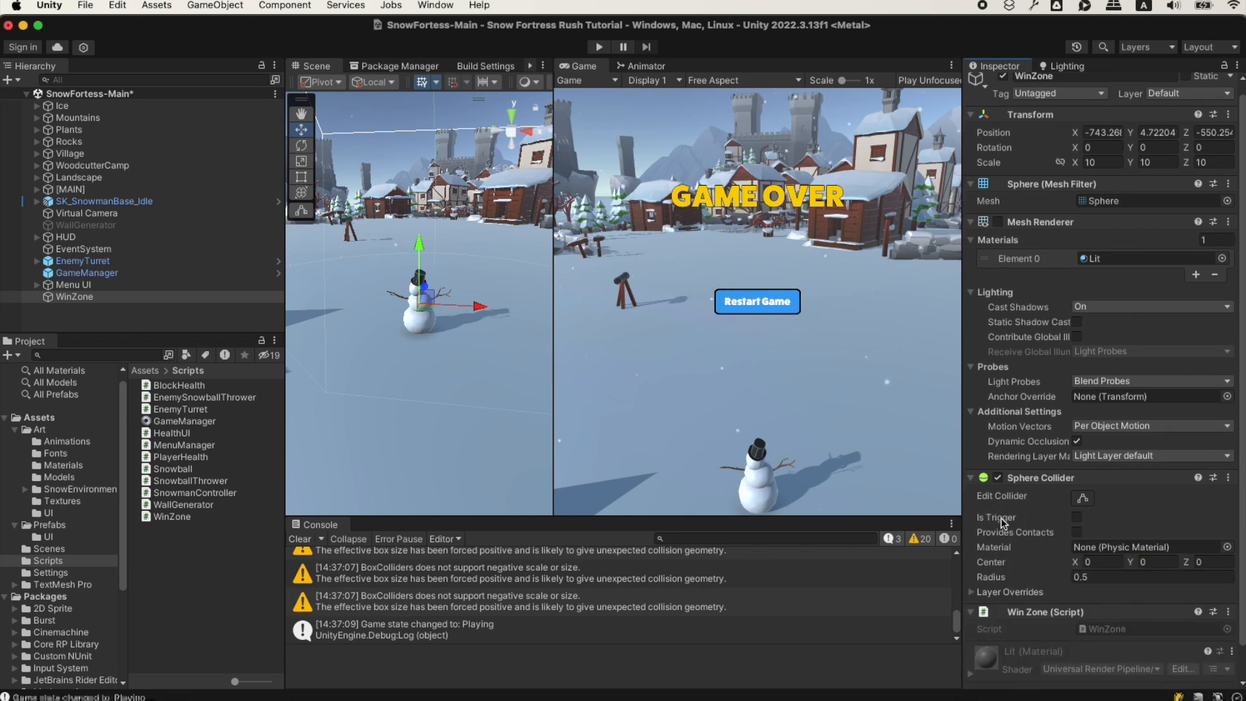
click(1077, 518)
Move WinZone ahead of the snowman to about X -744.28, Z -533, and save the scene
key(f)
alt+drag(437, 202, 449, 151)
scroll(446, 310, down, 4)
alt+drag(473, 322, 473, 252)
key(super+s)
Play-test the win condition by starting the game, moving the snowman into the win zone, then restarting and starting again
key(super+p)
click(753, 301)
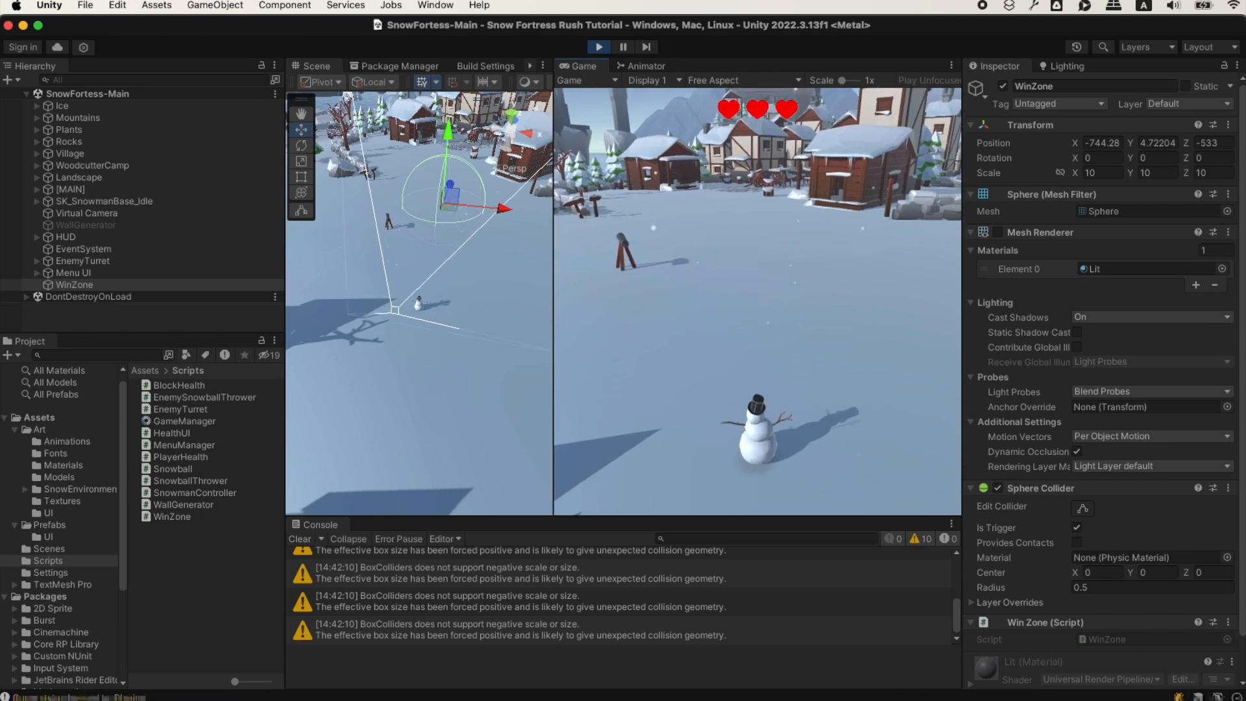
key(w)
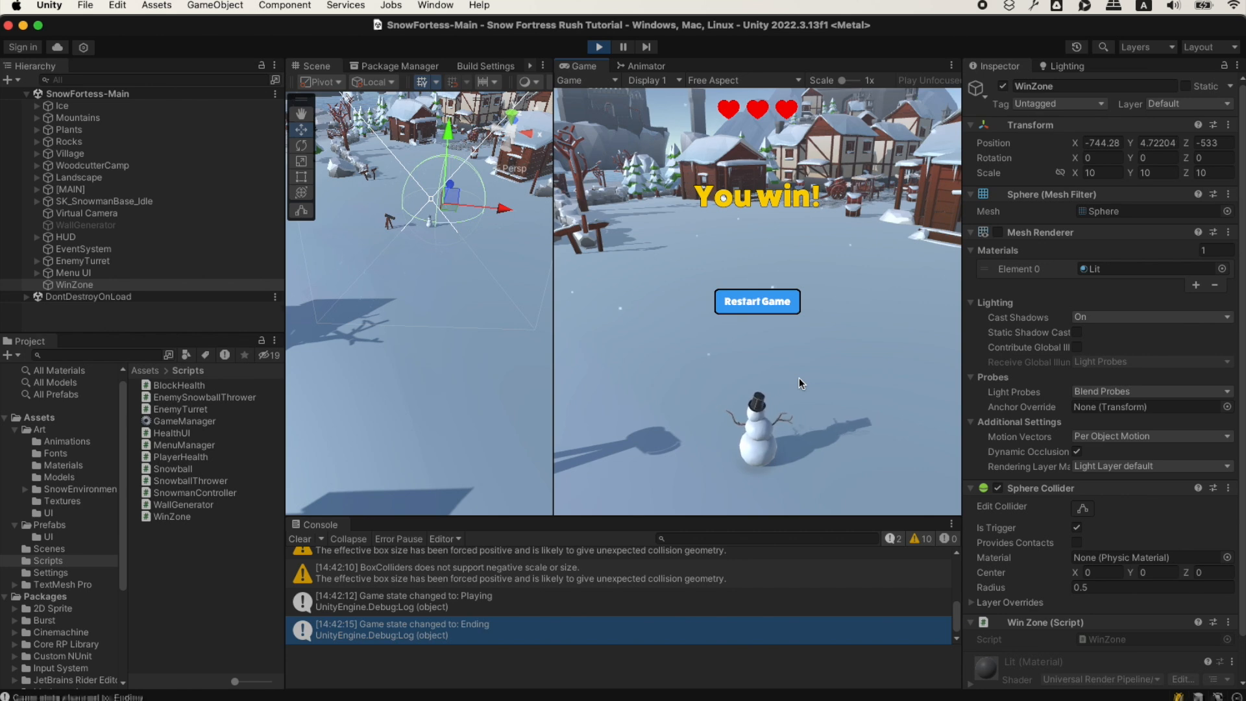
click(745, 302)
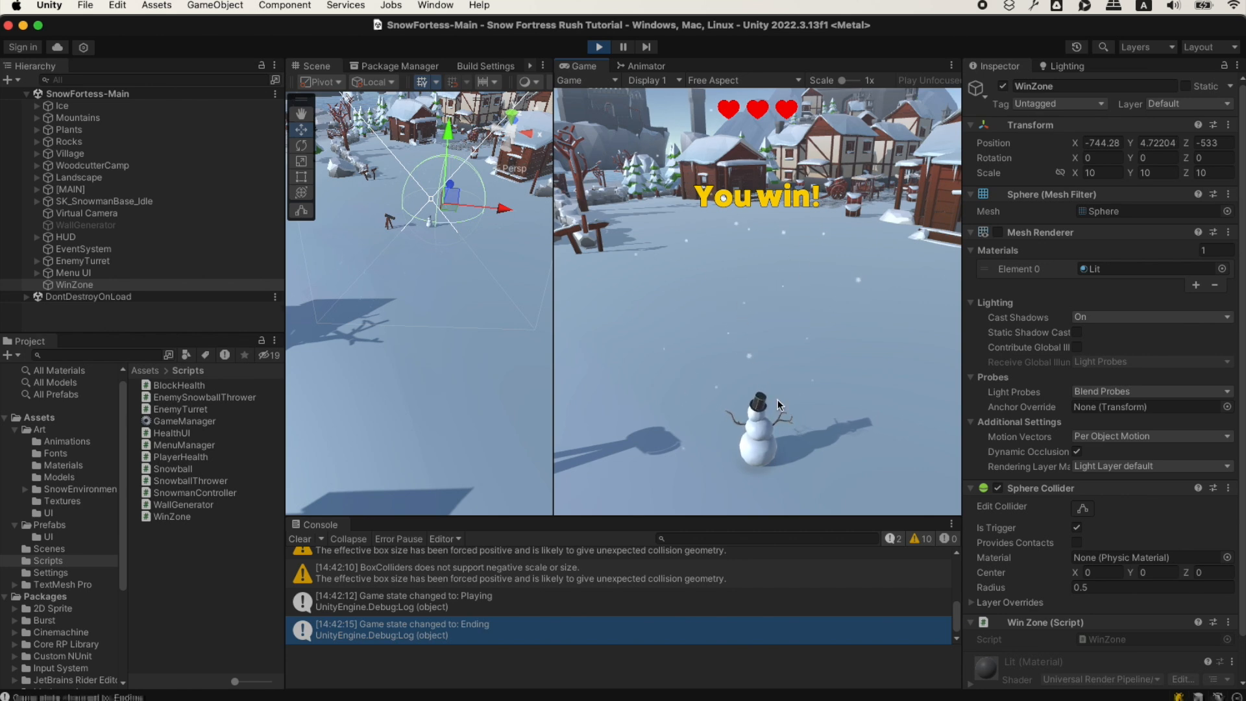
click(760, 303)
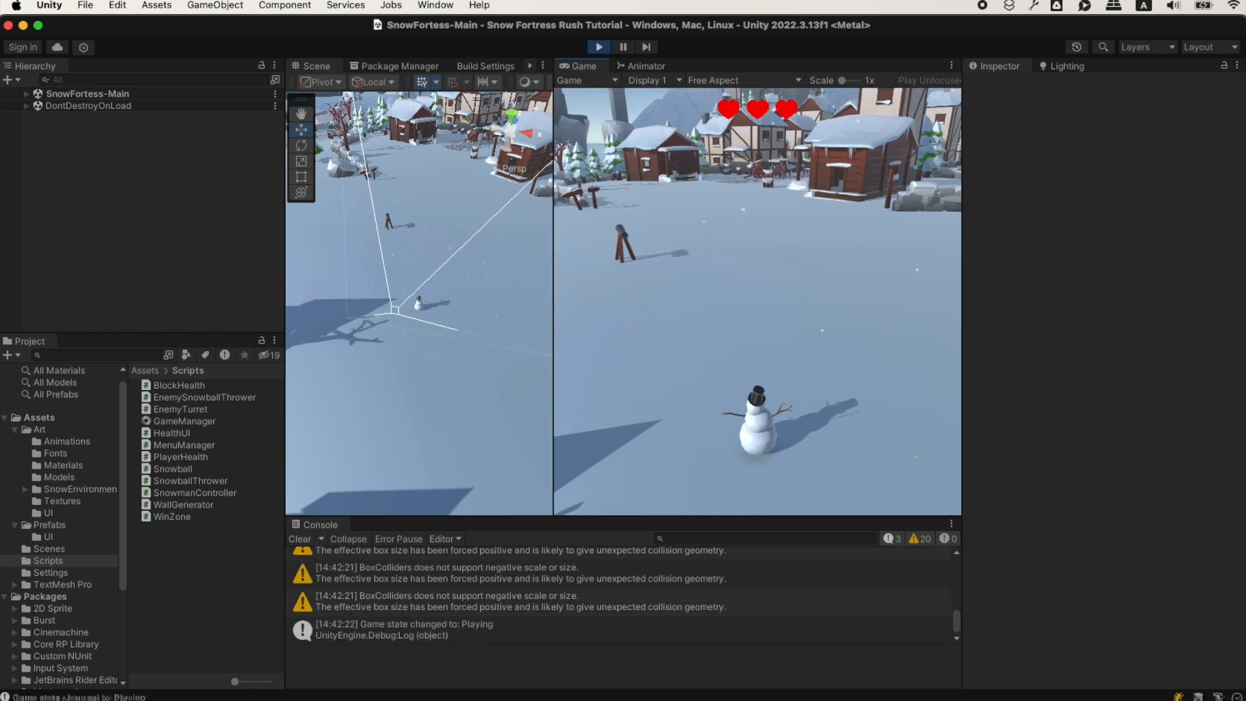
Steer the snowman around in front of the enemy turret to test being hit, restart the game, and leave play mode
key(w)
key(d)
key(a)
key(s)
key(d)
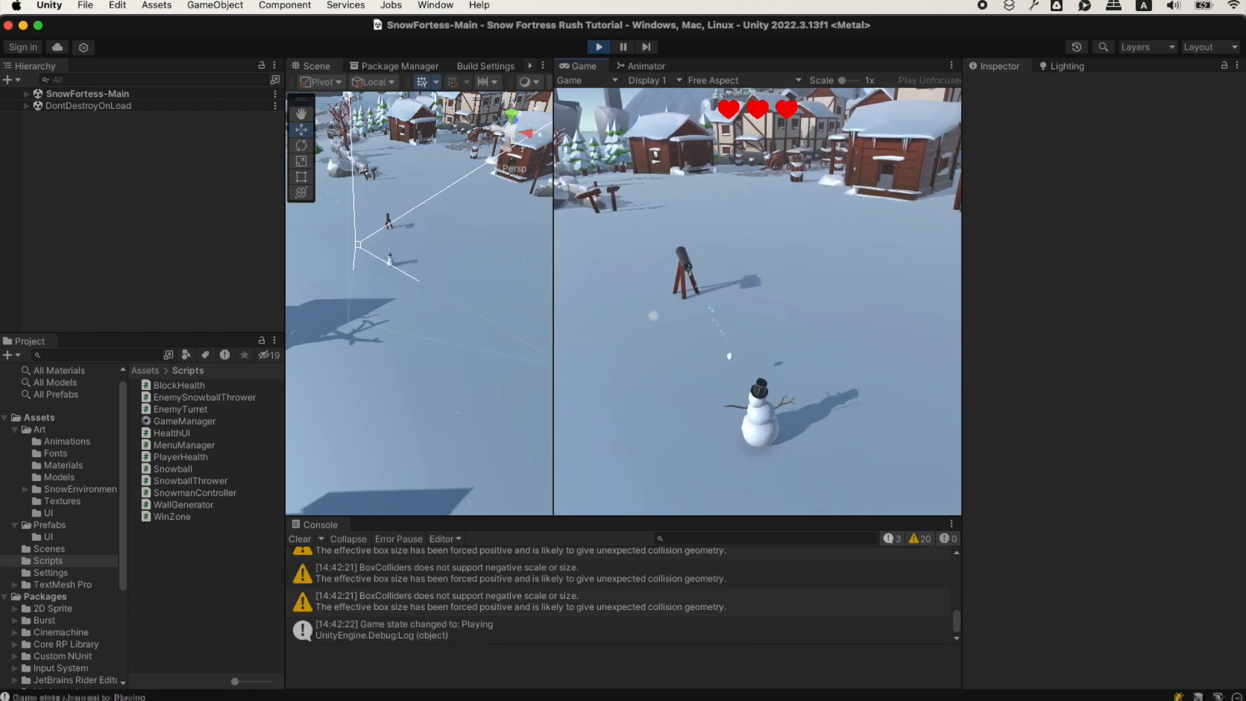
click(766, 302)
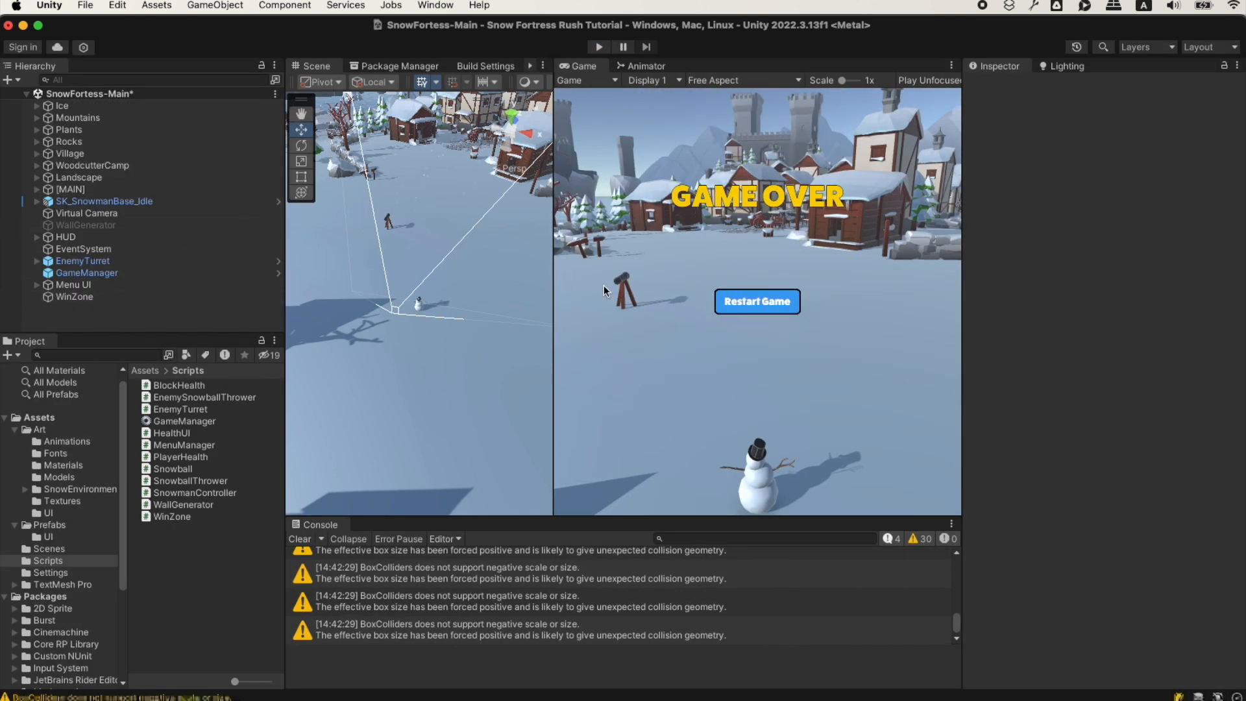
Move WinZone closer to the village at about X -744.6, Z -505, and activate the WallGenerator object
click(75, 296)
drag(449, 210, 469, 152)
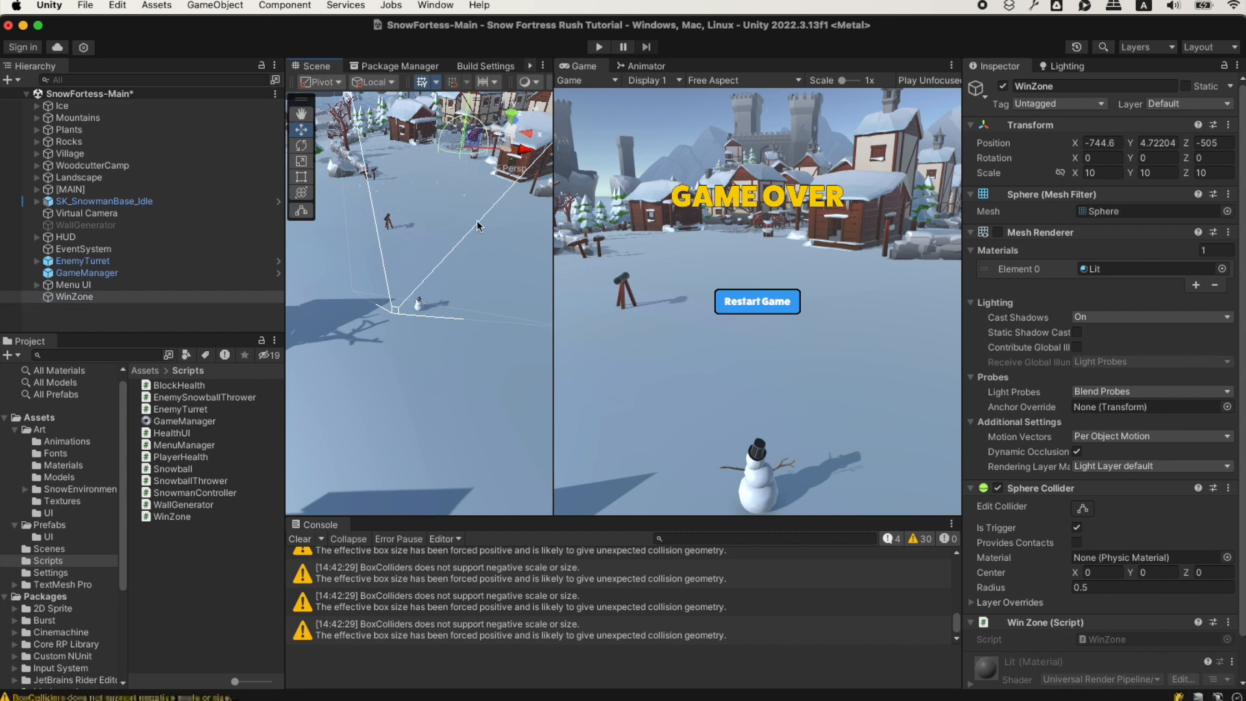
click(130, 225)
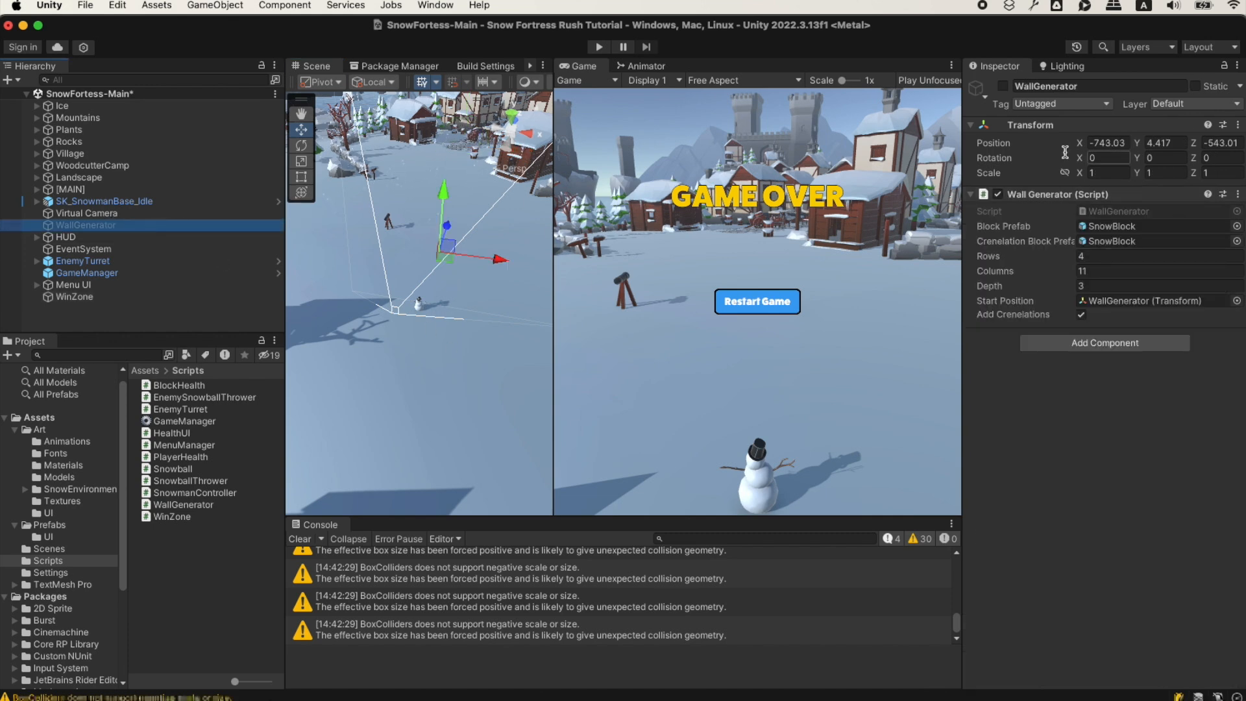
click(1003, 87)
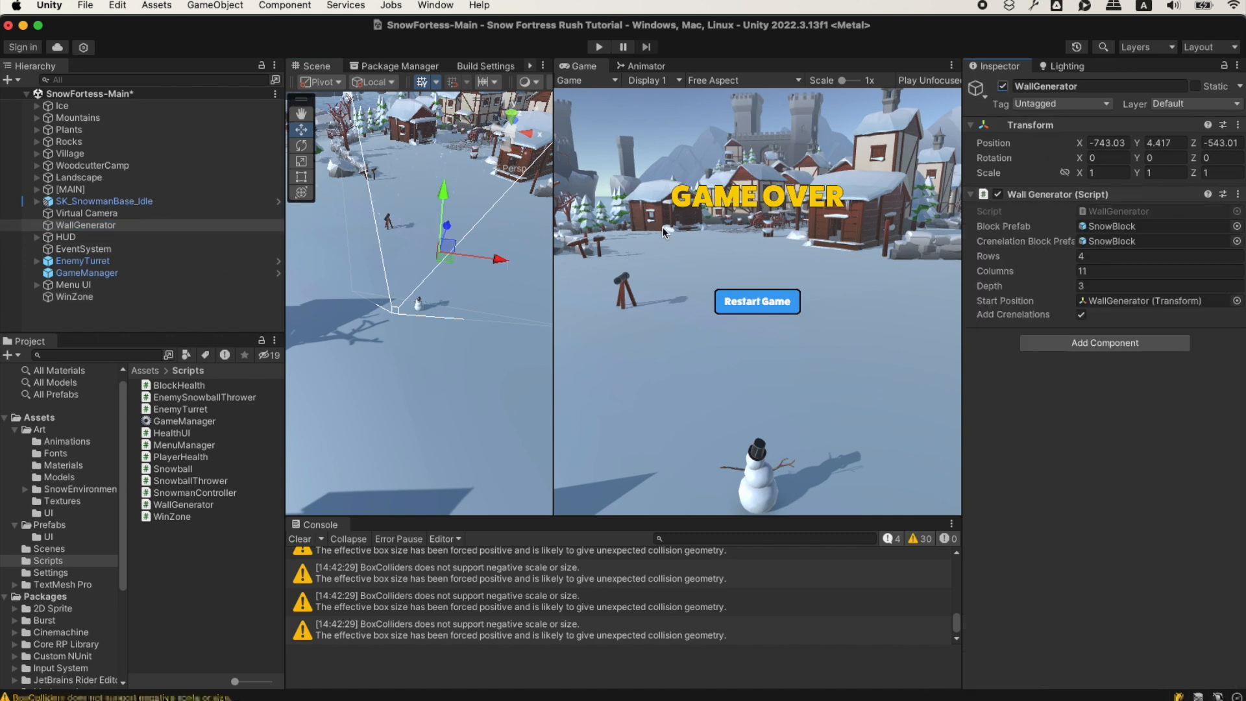
Duplicate EnemyTurret and move the copy along the X axis to the opposite side of the snowman's path
click(112, 262)
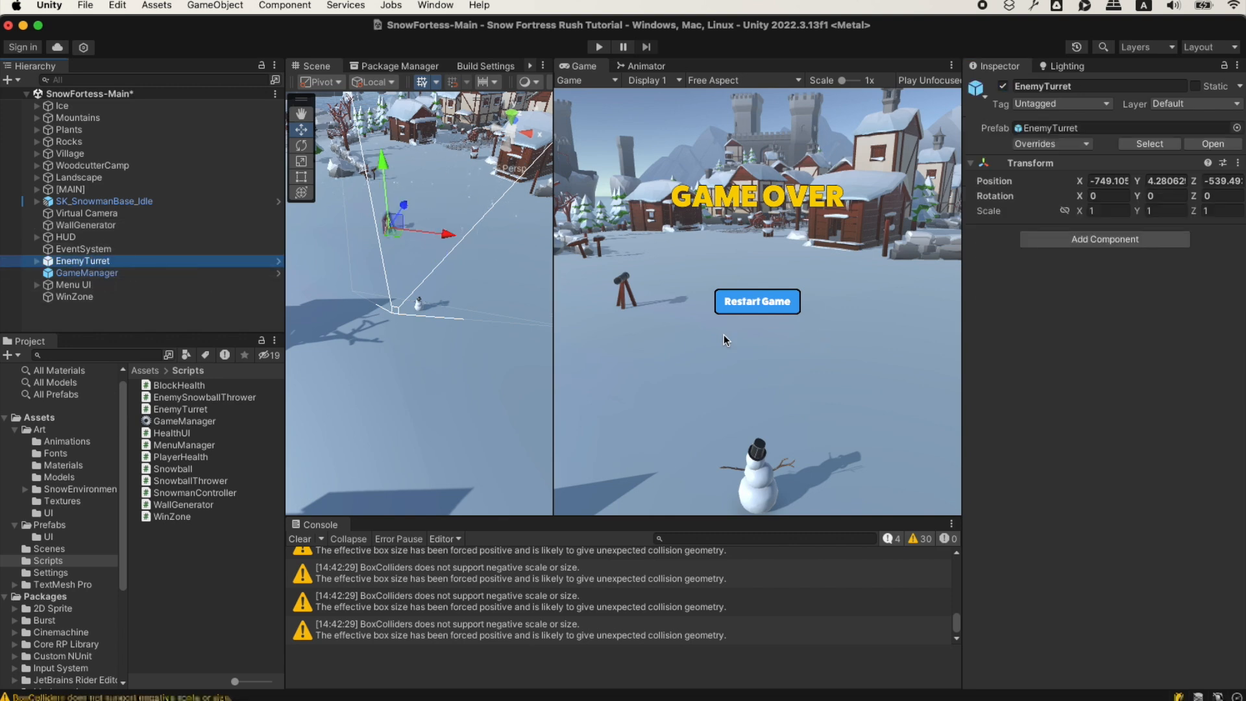
key(super+d)
drag(403, 238, 517, 238)
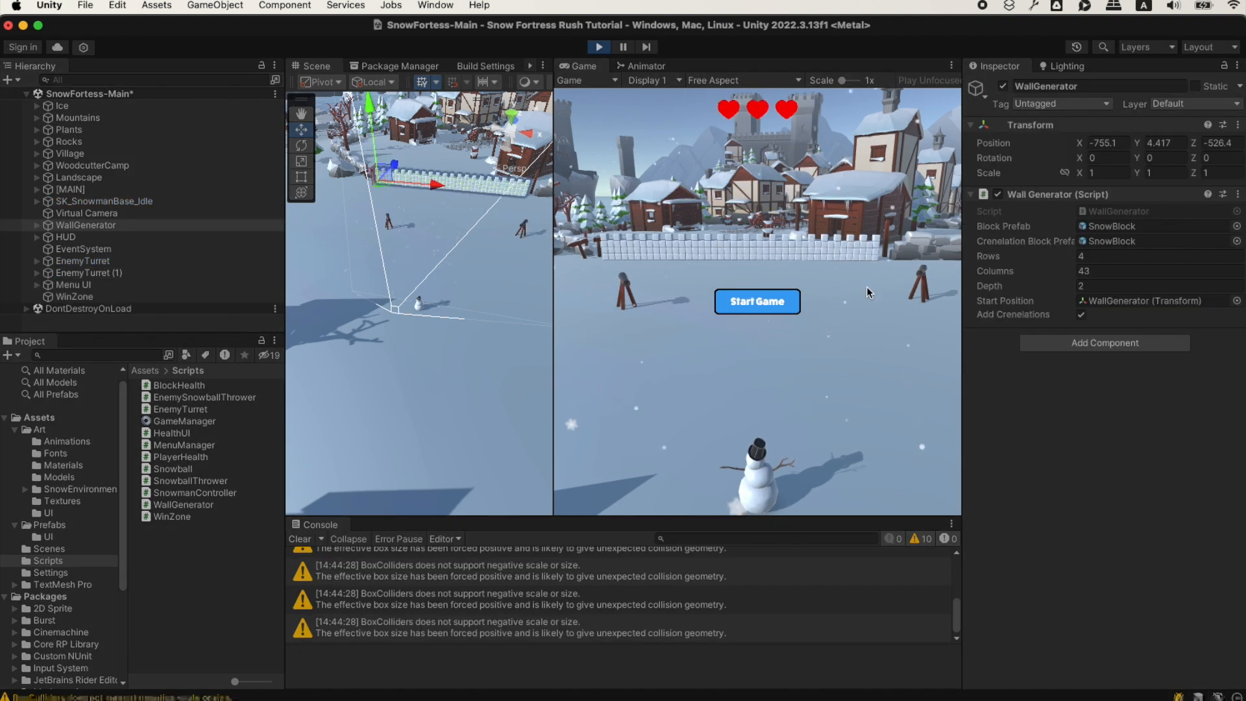
Start the game and test the snow wall by approaching it and throwing snowballs to break a gap through its blocks
click(756, 301)
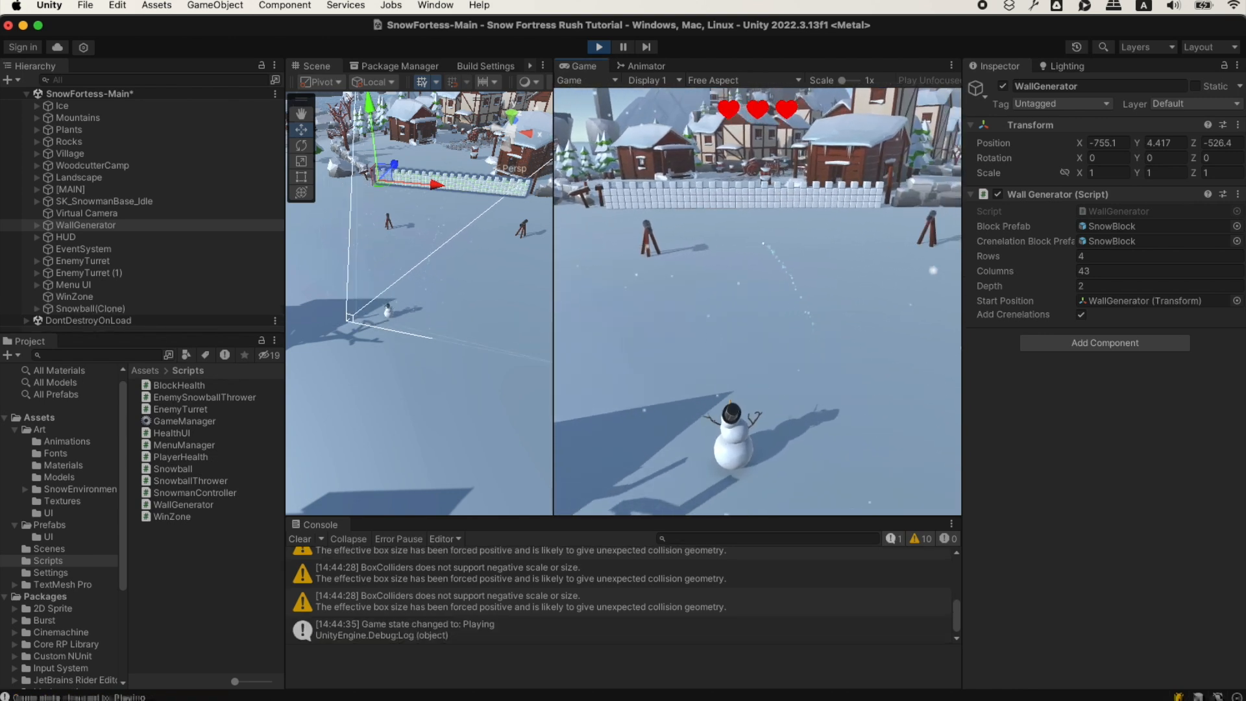
key(w)
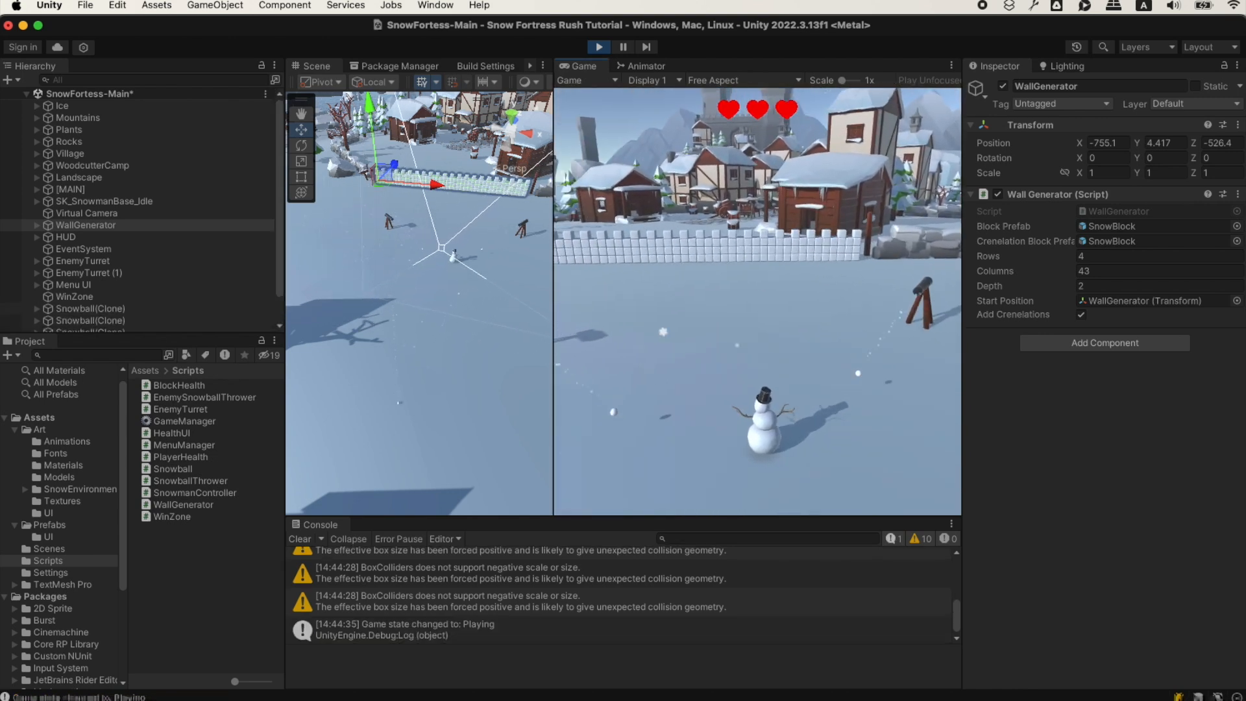
key(w)
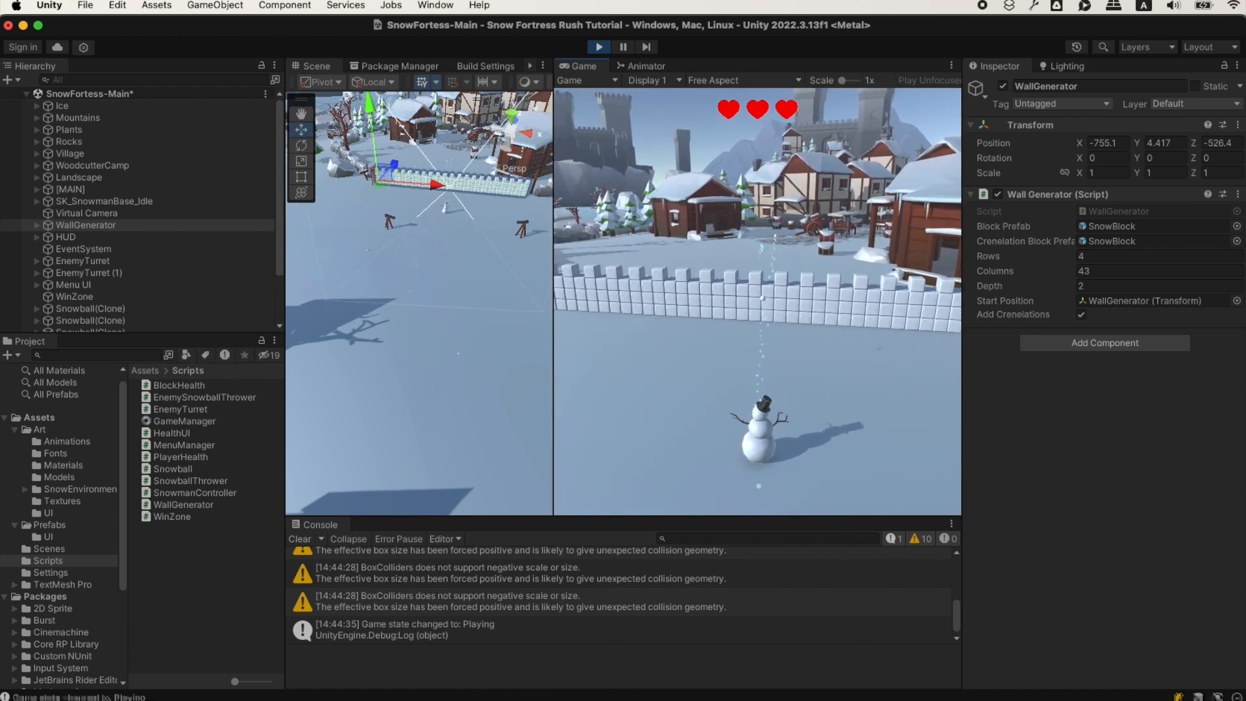
key(w)
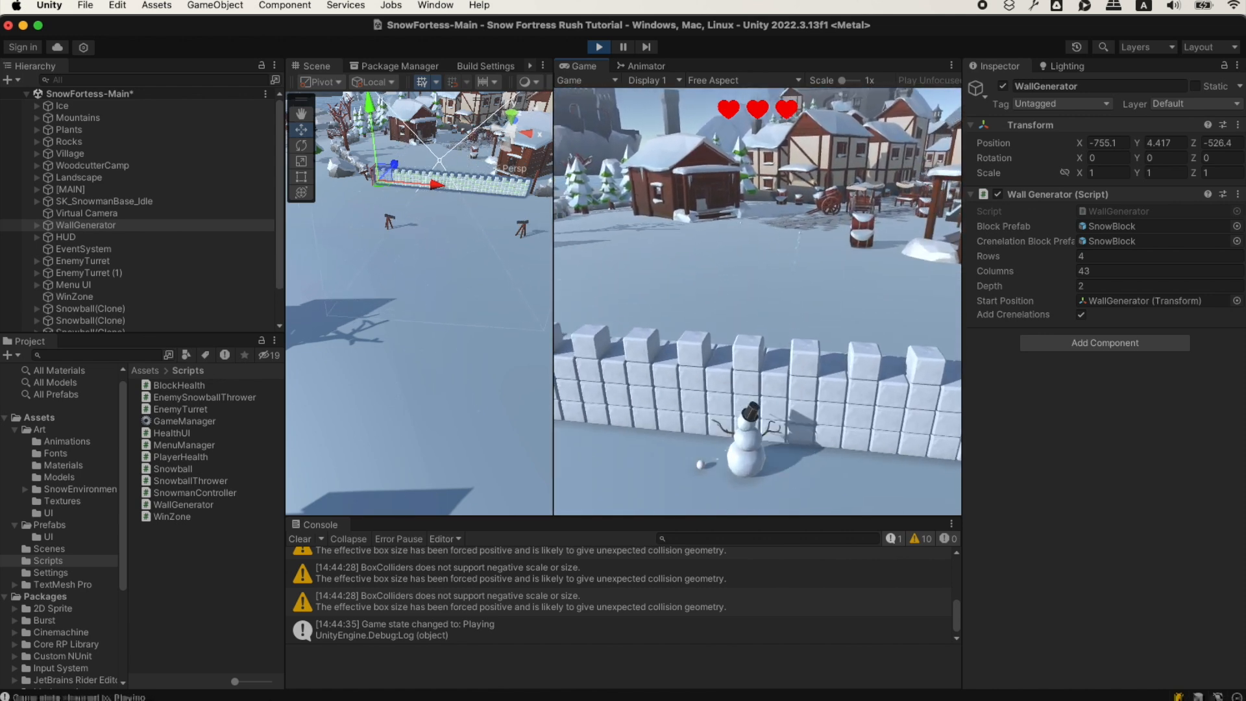
key(s)
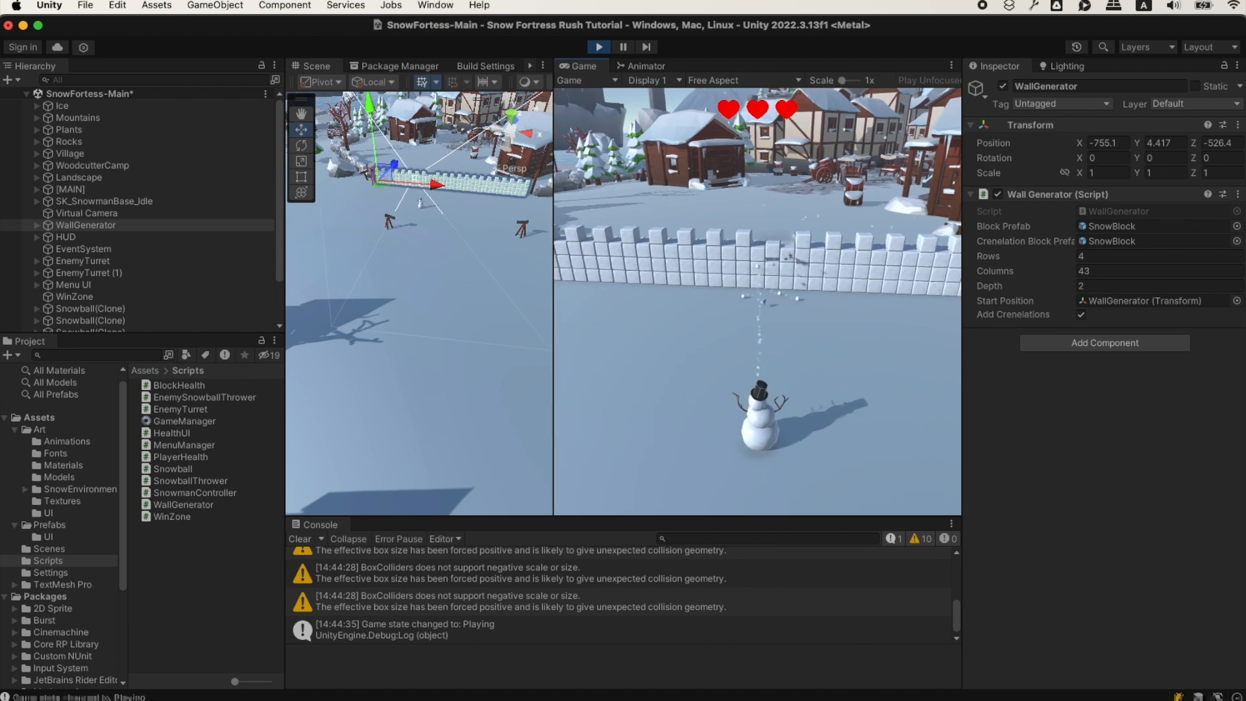
key(d)
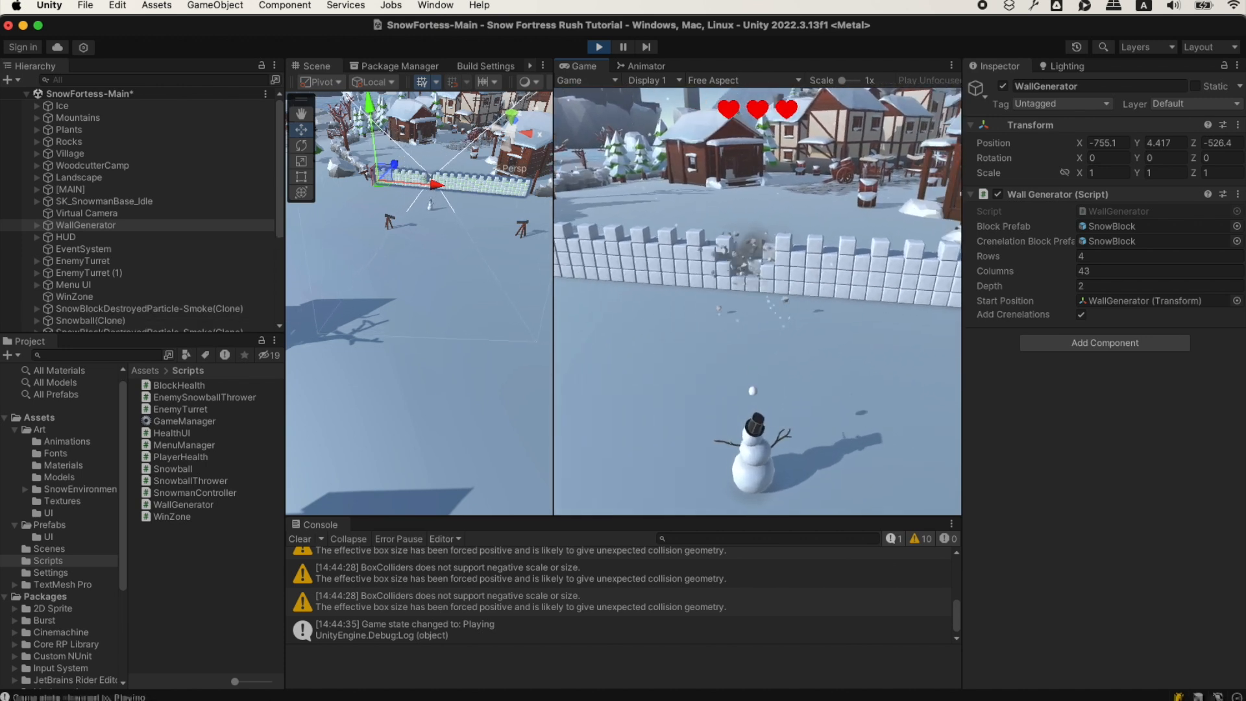
key(a)
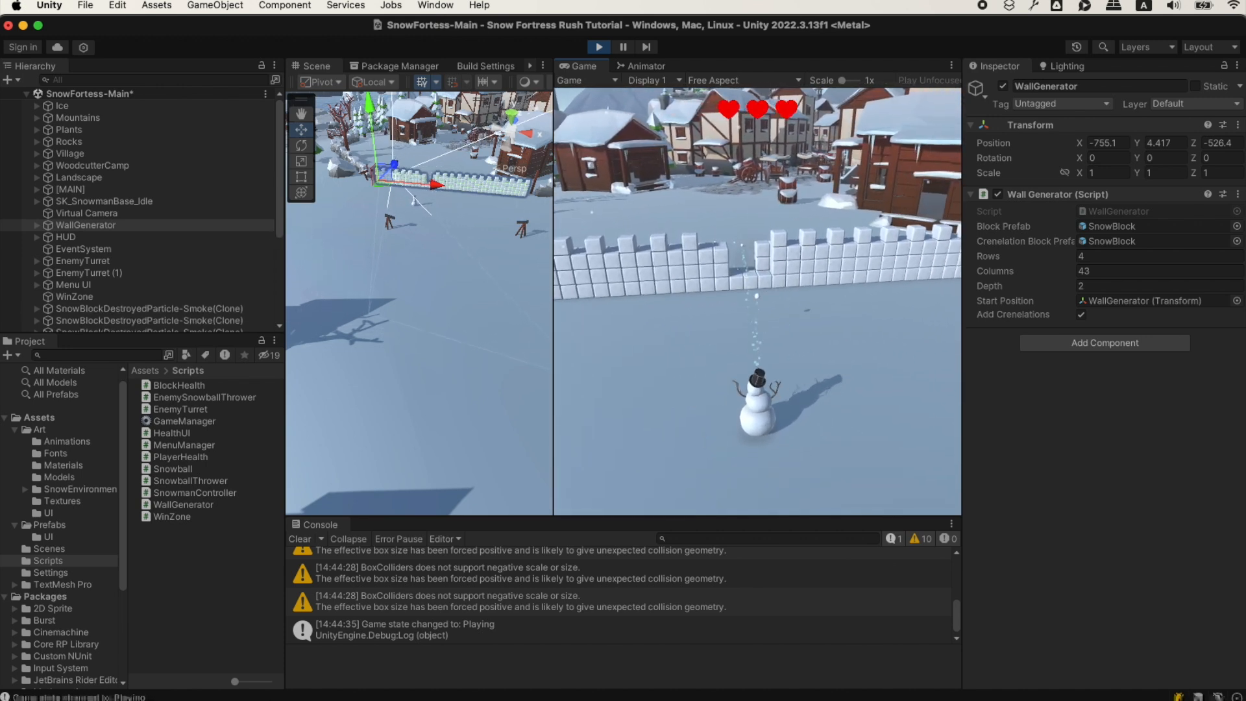
key(d)
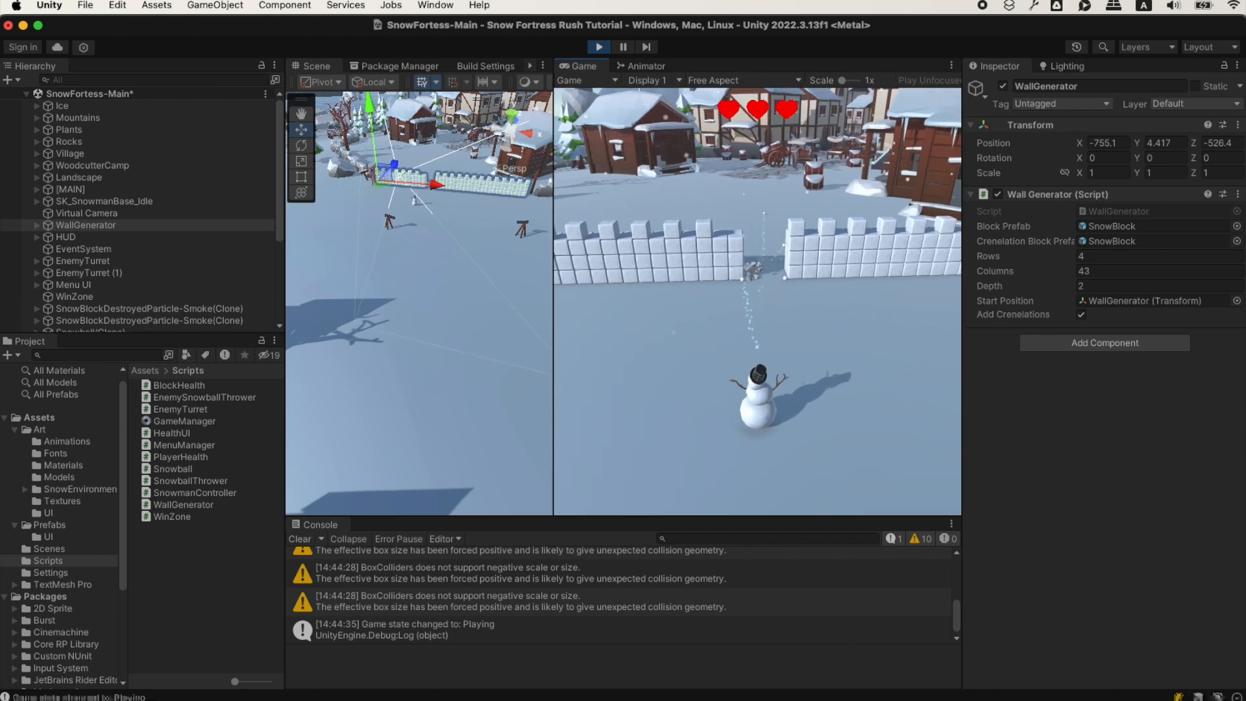
Move the snowman through the gap in the snow wall toward the village to test the relocated win zone
key(w)
key(w)
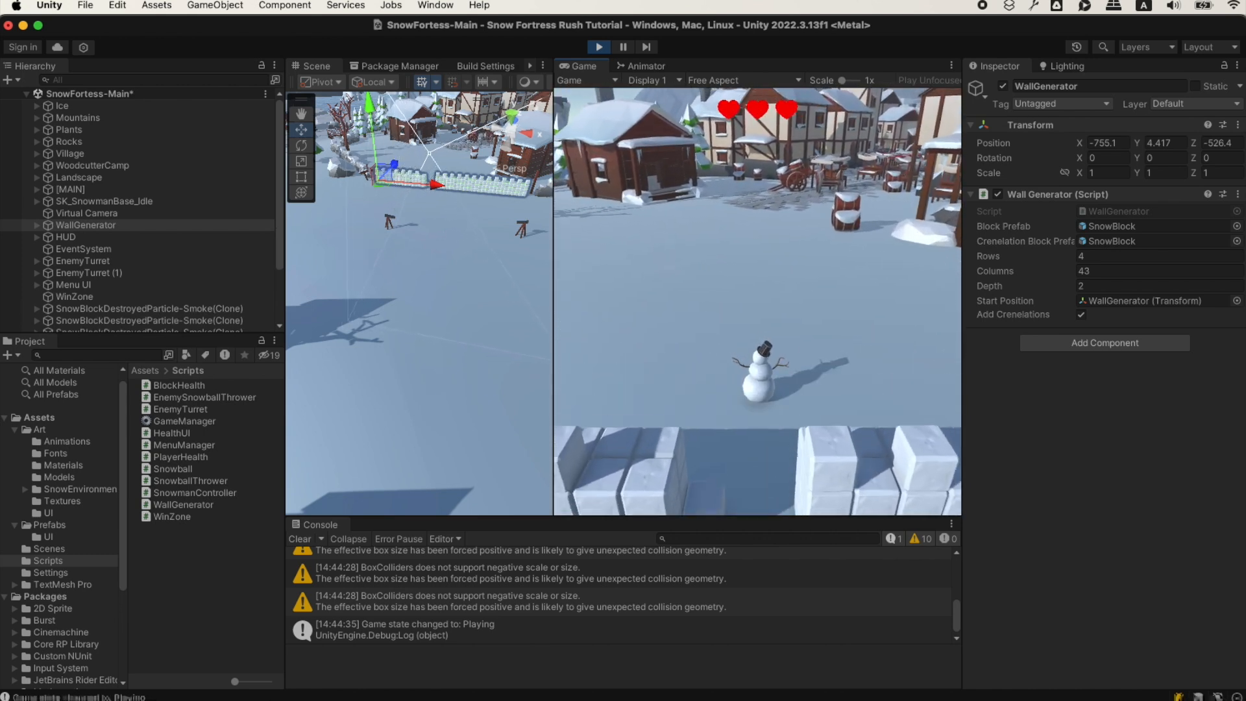
key(w)
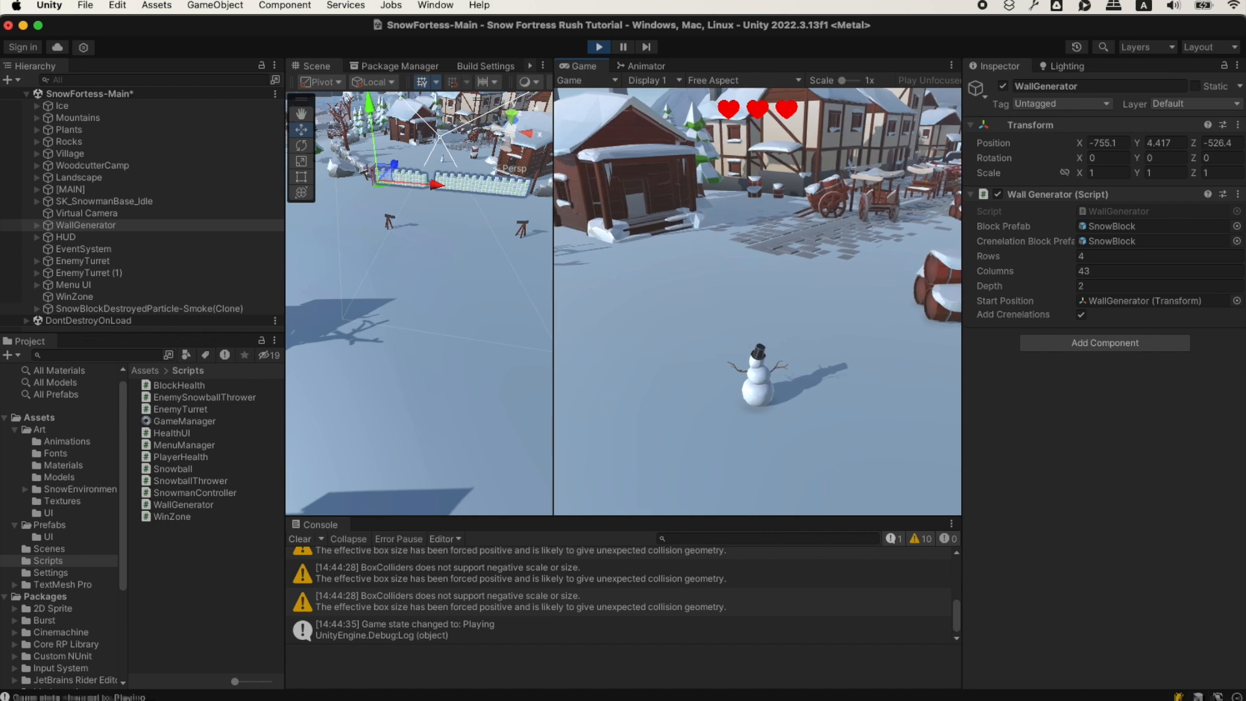
key(w)
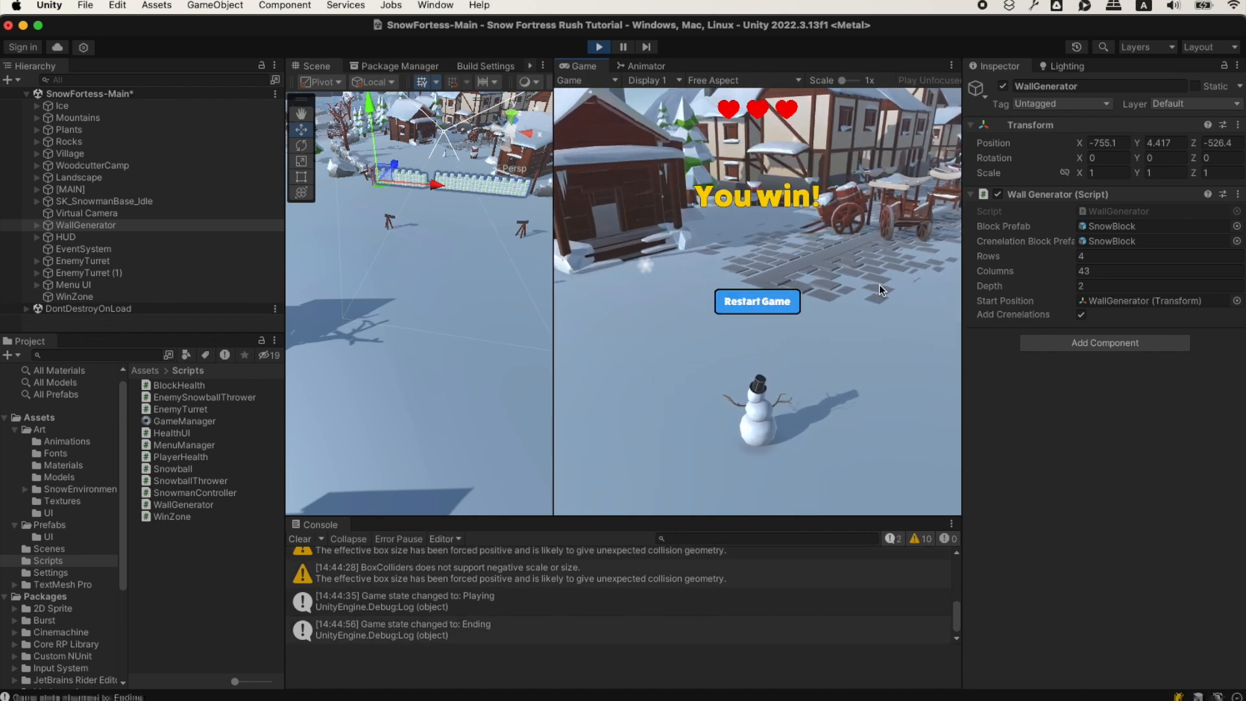